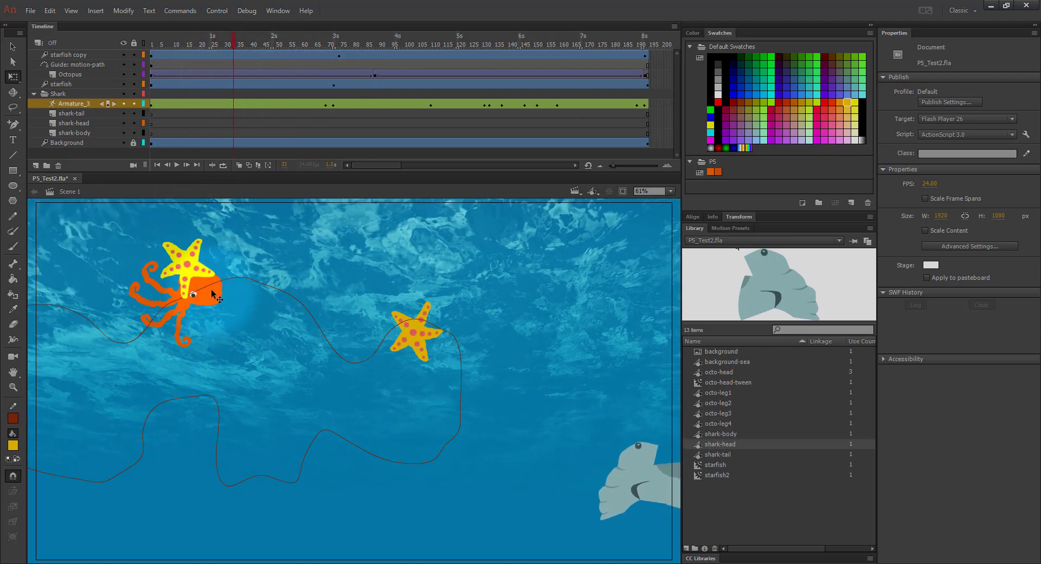
# Preview the octopus, shark and starfish movement over the animation's first seconds, collapsing the Shark layer folder and selecting each starfish
pyautogui.moveTo(235, 38); pyautogui.dragTo(352, 81)
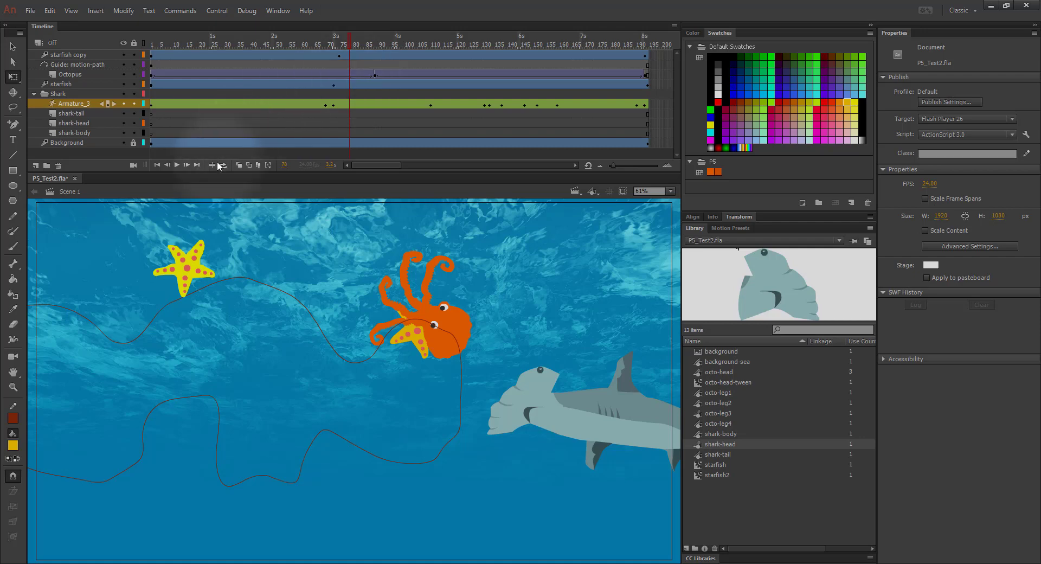
pyautogui.click(33, 95)
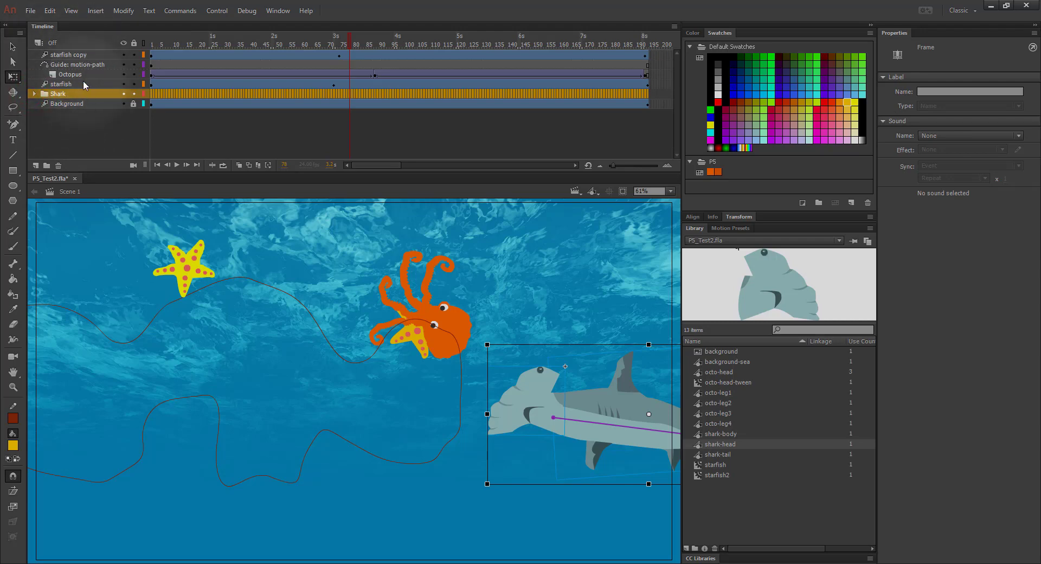
pyautogui.moveTo(347, 42); pyautogui.dragTo(208, 41)
pyautogui.click(68, 54)
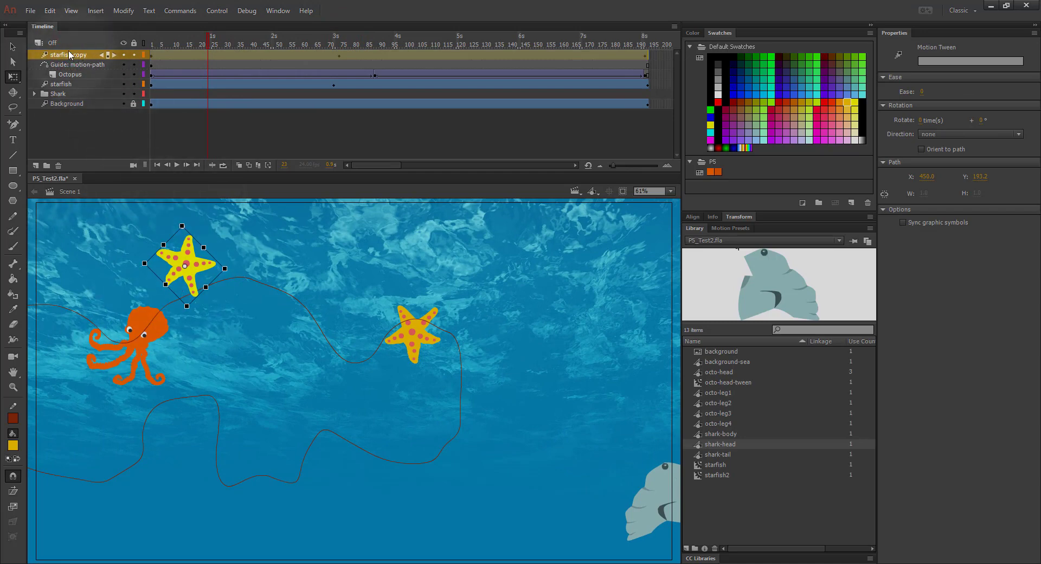
pyautogui.click(415, 334)
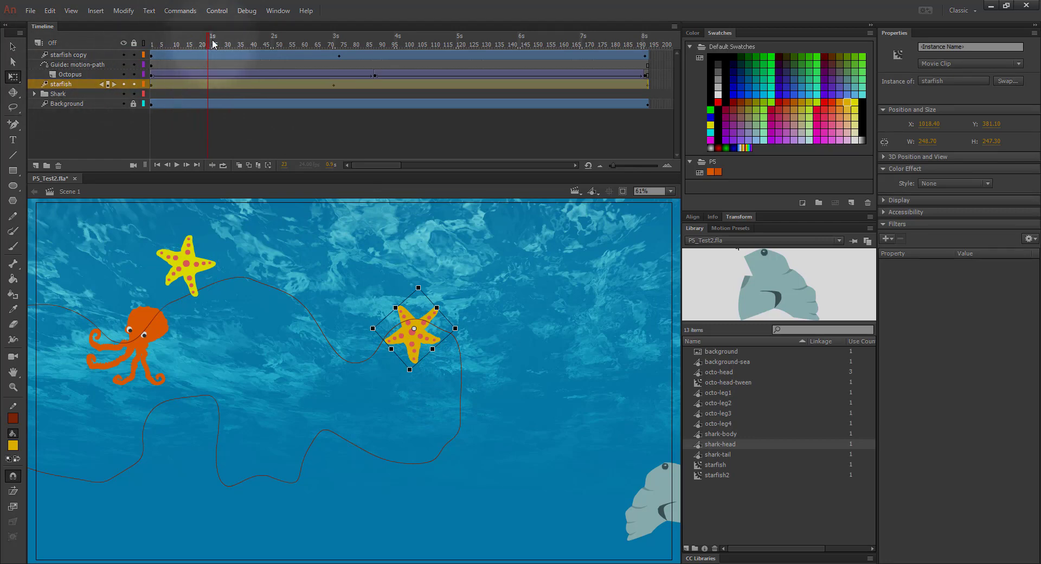
pyautogui.moveTo(207, 41); pyautogui.dragTo(350, 57)
pyautogui.click(411, 334)
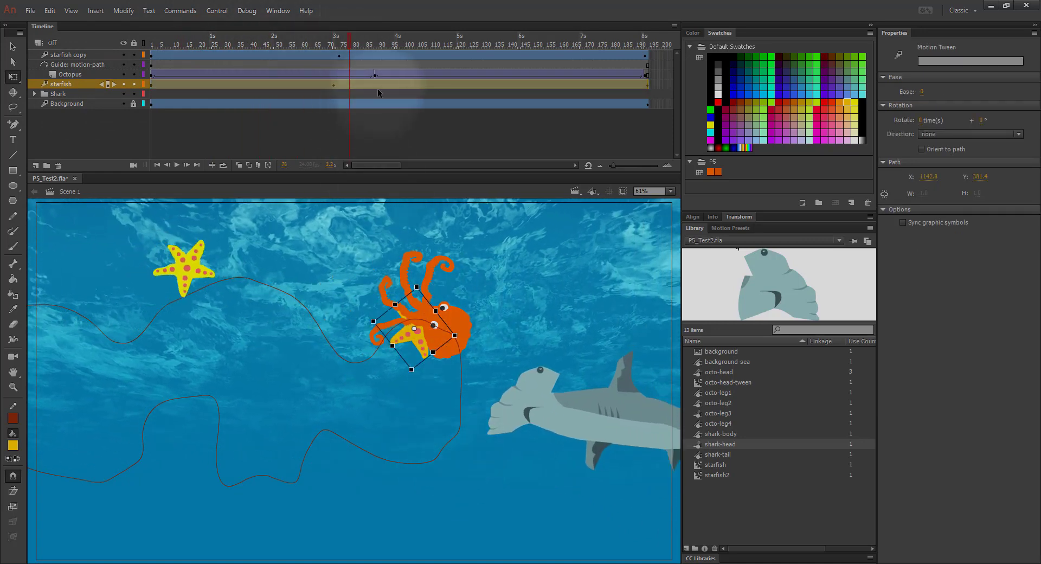
# Hide the motion-path guide layer and preview the rest of the animation up to about the six-second mark
pyautogui.moveTo(350, 49); pyautogui.dragTo(382, 45)
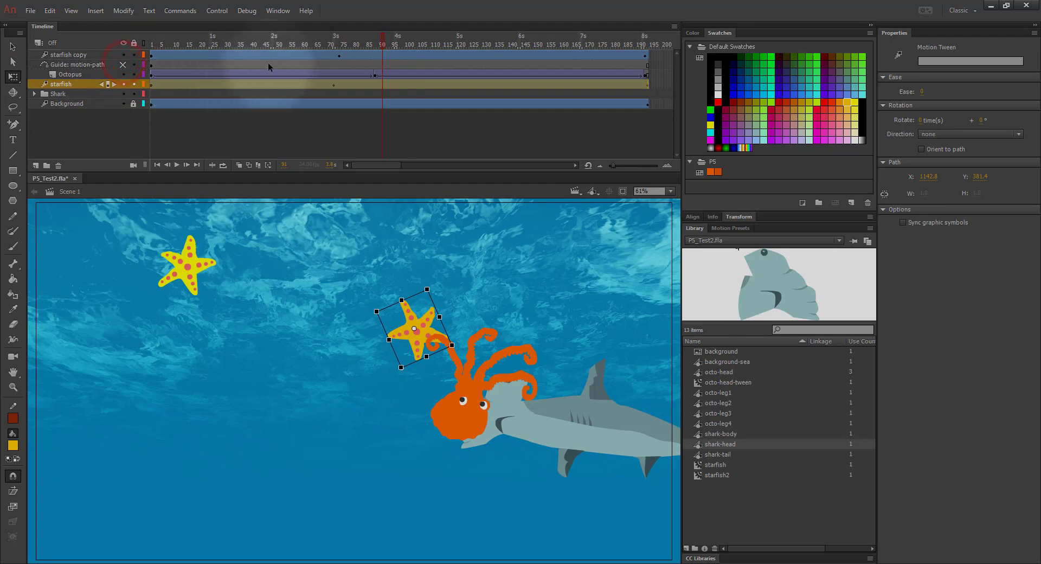
pyautogui.moveTo(382, 45); pyautogui.dragTo(506, 51)
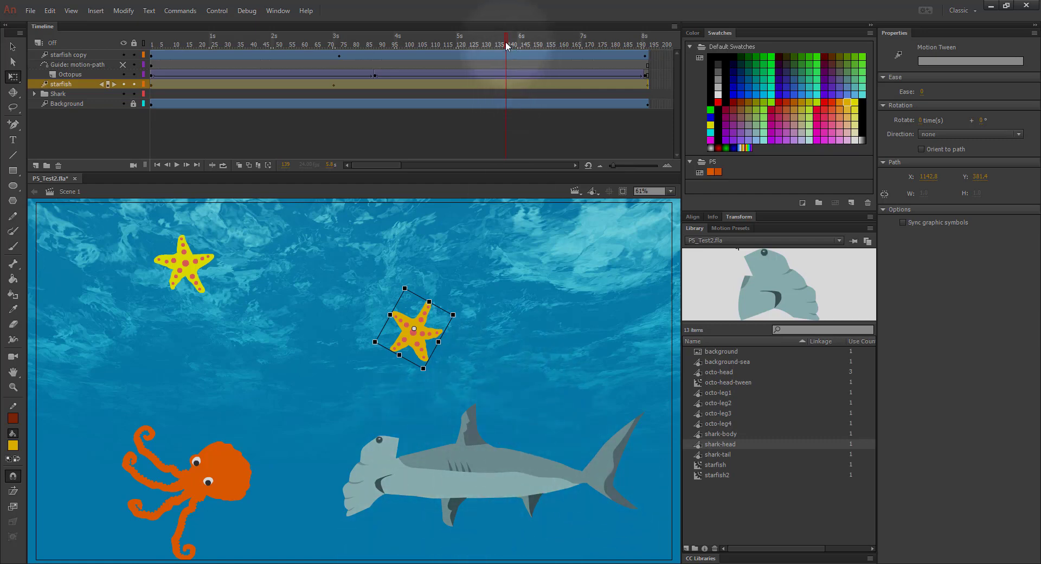
pyautogui.moveTo(507, 46)
pyautogui.mouseDown()
pyautogui.moveTo(534, 43)
pyautogui.moveTo(405, 40)
pyautogui.moveTo(516, 44)
pyautogui.mouseUp()
pyautogui.click(526, 84)
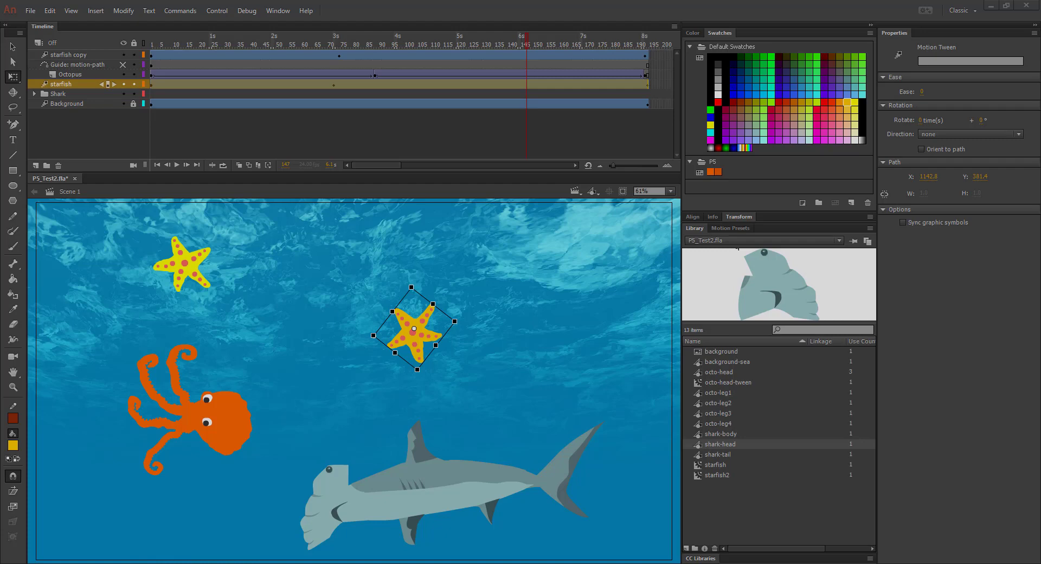
# Switch to the browser and look through the image search results for NASA Hubble images as background ideas
pyautogui.moveTo(1040, 54); pyautogui.dragTo(675, 45)
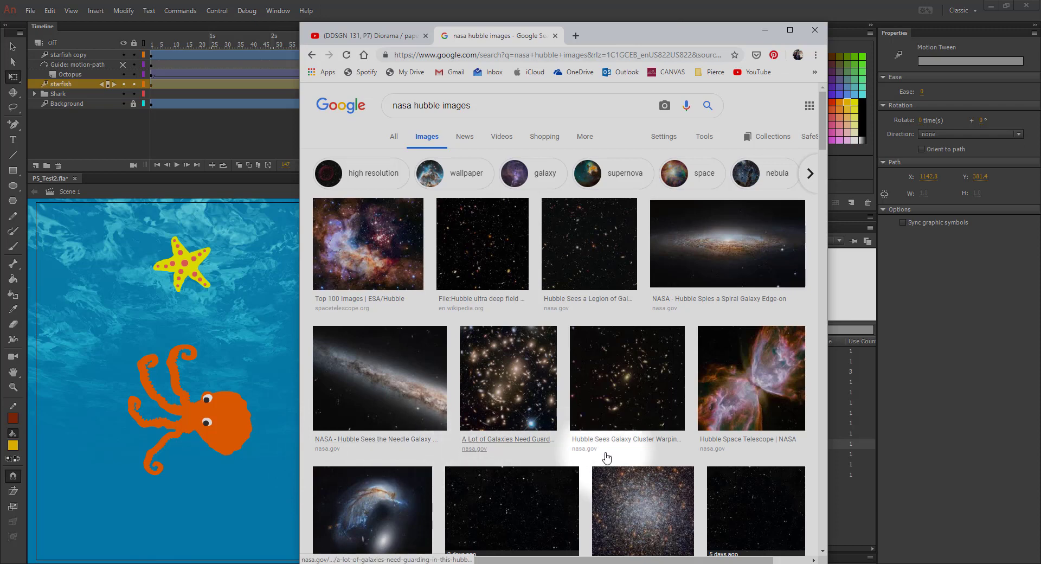
pyautogui.scroll(-3, 610, 456)
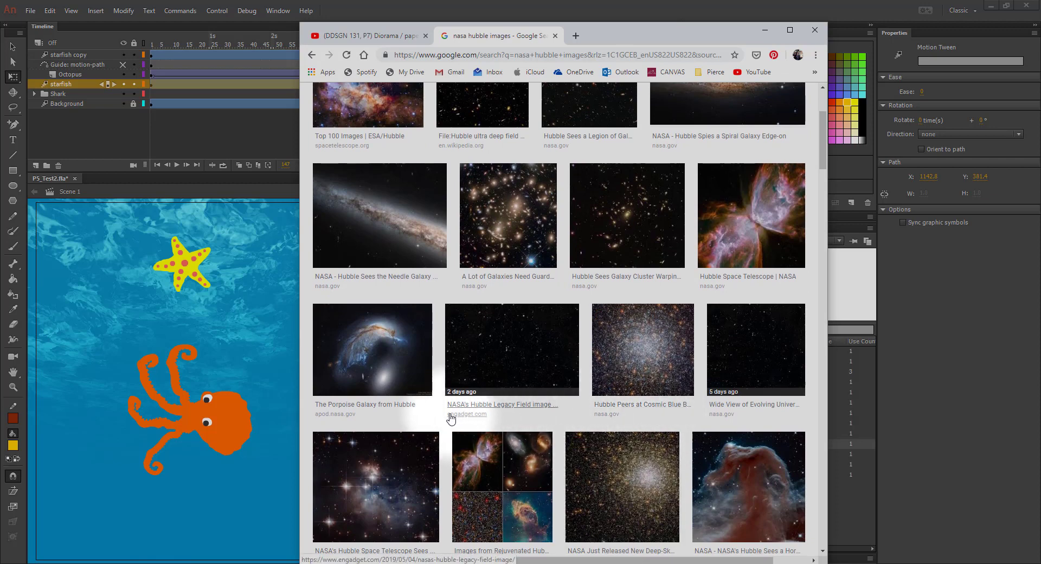
pyautogui.scroll(-1, 622, 419)
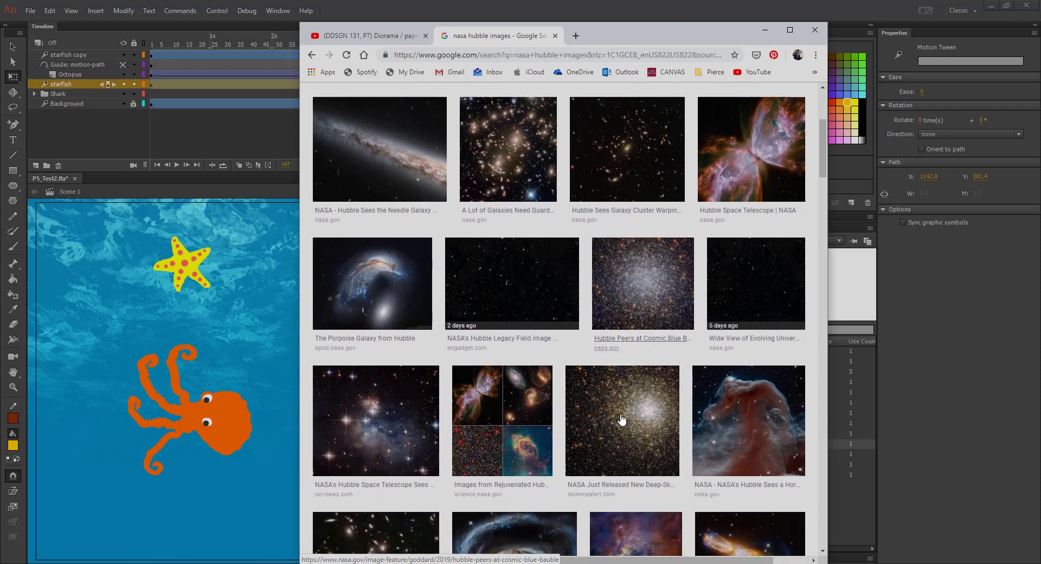
pyautogui.scroll(-2, 621, 419)
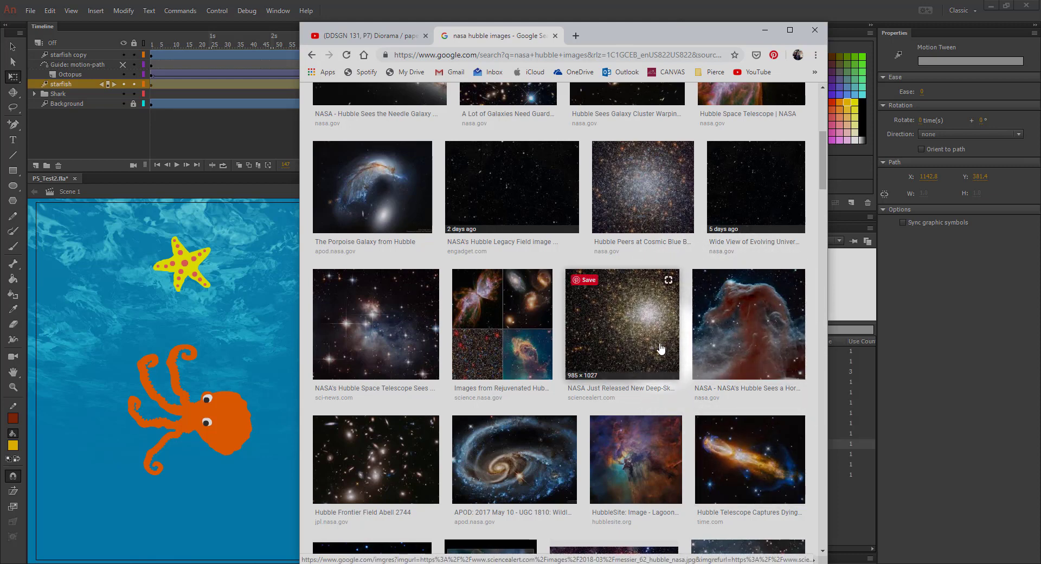
pyautogui.scroll(-2, 524, 306)
pyautogui.scroll(-1, 523, 306)
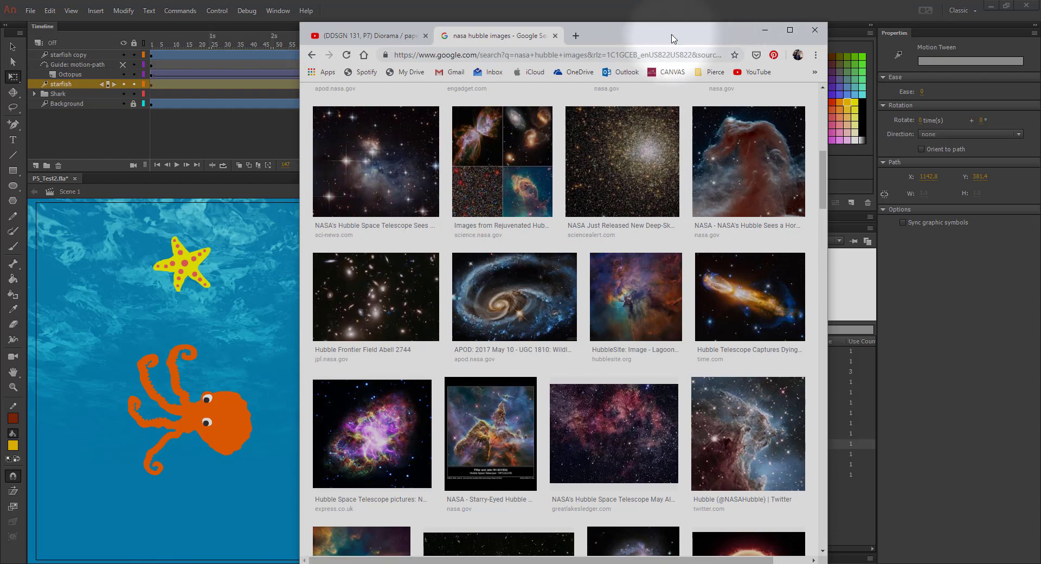
pyautogui.moveTo(672, 32); pyautogui.dragTo(1040, 16)
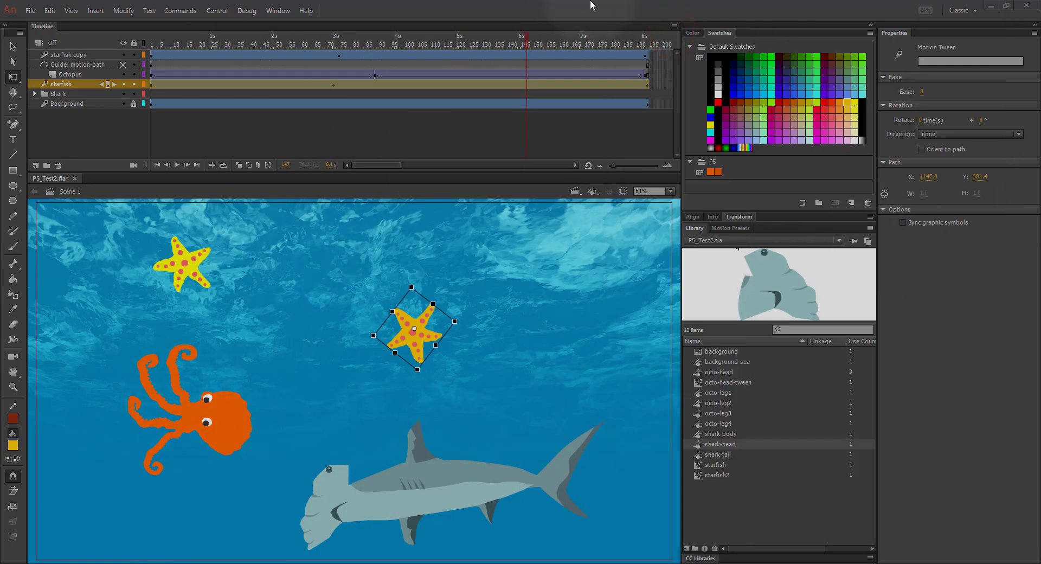
# Return to the animation and review the scene backwards to about the two-second mark
pyautogui.moveTo(527, 52); pyautogui.dragTo(424, 67)
pyautogui.click(413, 329)
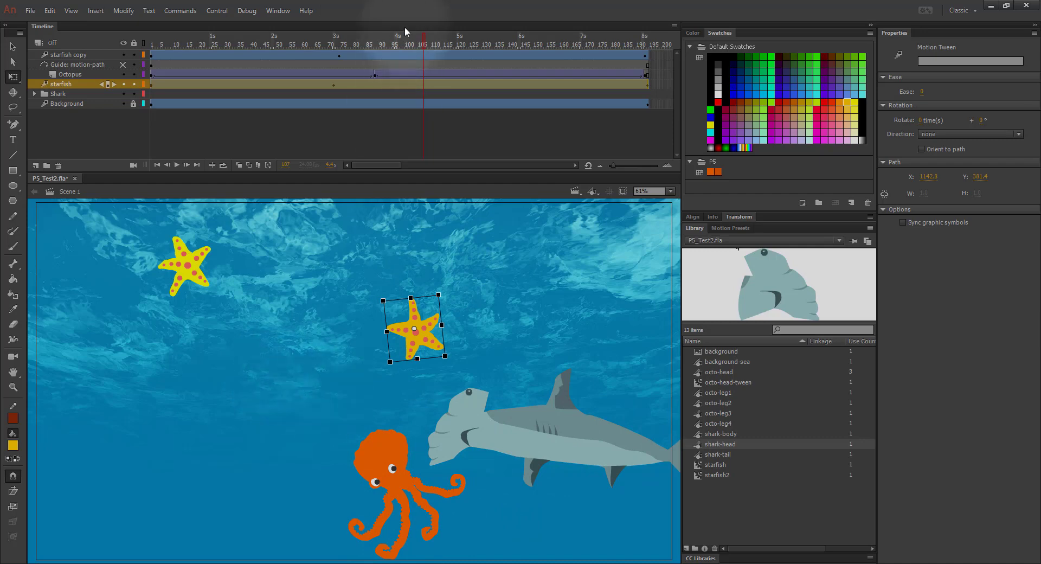
pyautogui.moveTo(425, 38); pyautogui.dragTo(266, 58)
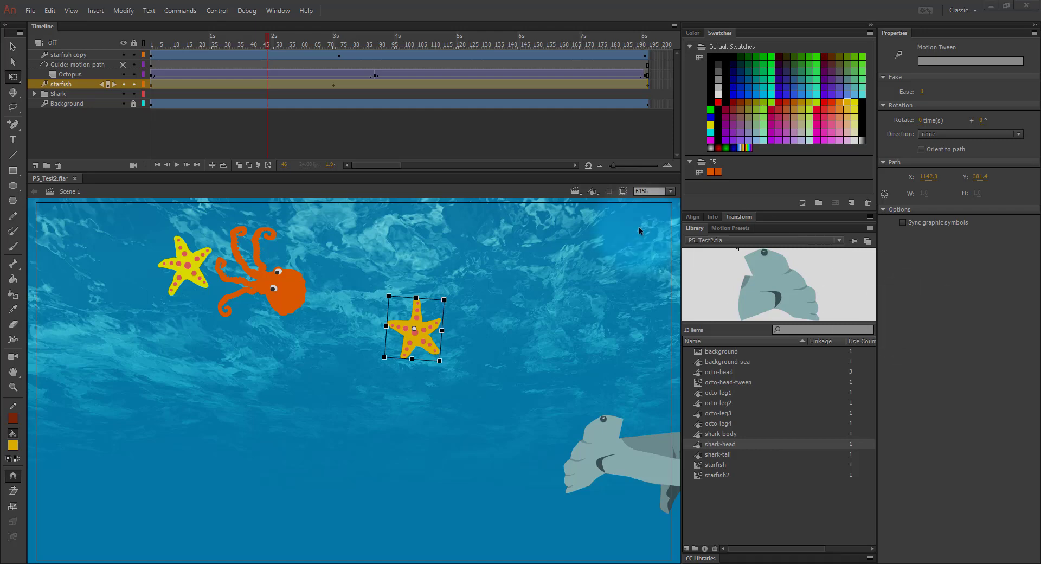
# Create a new ActionScript 3.0 document and set its stage size to 1920 by 1080 px
pyautogui.click(31, 10)
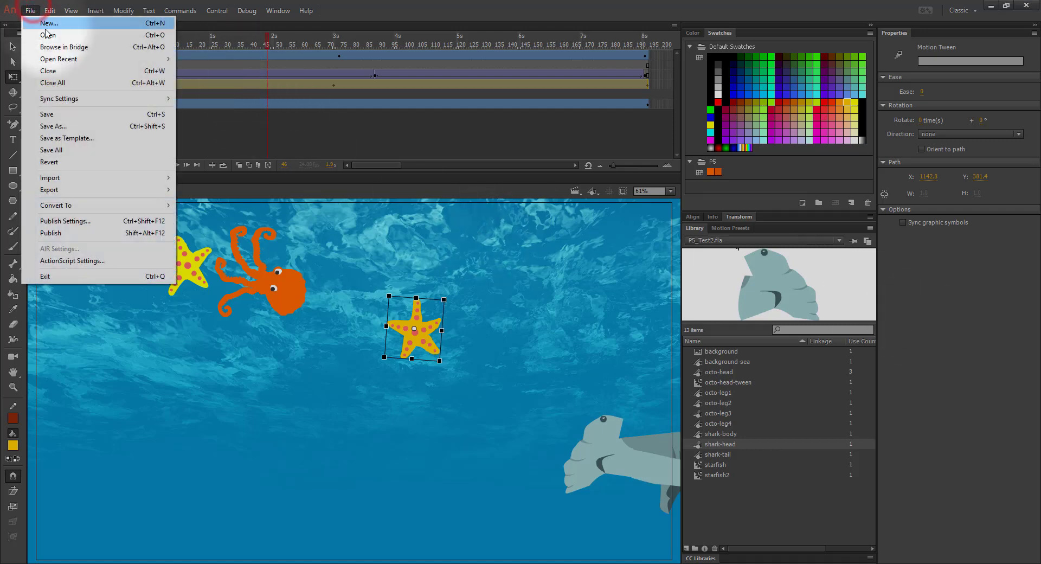
pyautogui.click(47, 24)
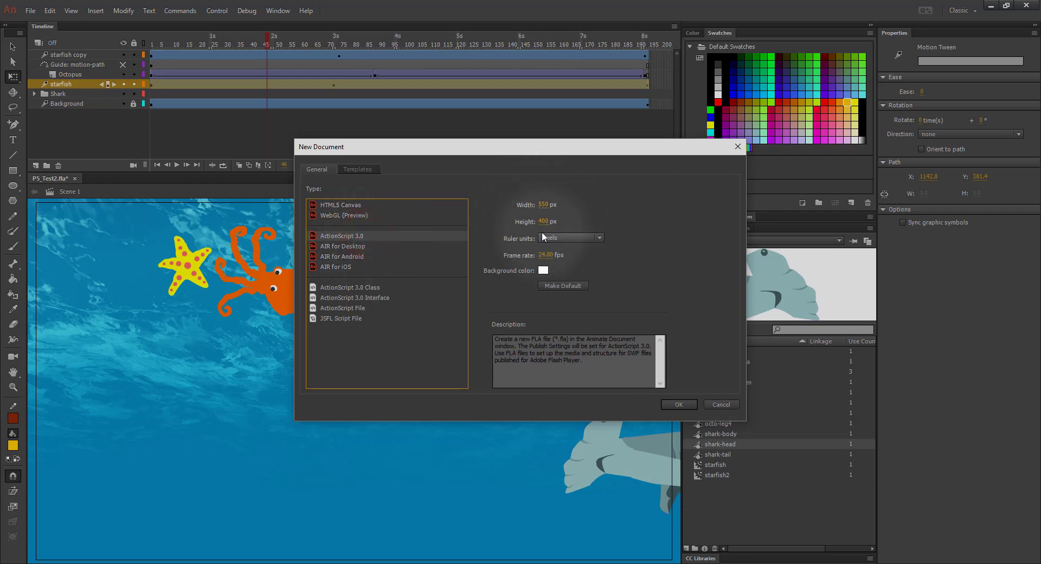
pyautogui.click(677, 404)
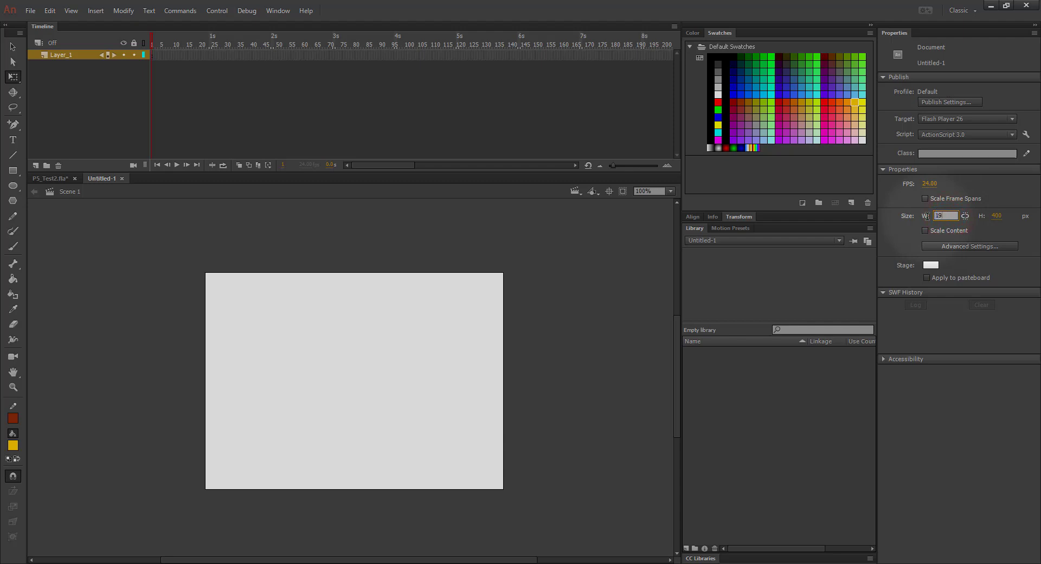
pyautogui.press('Tab')
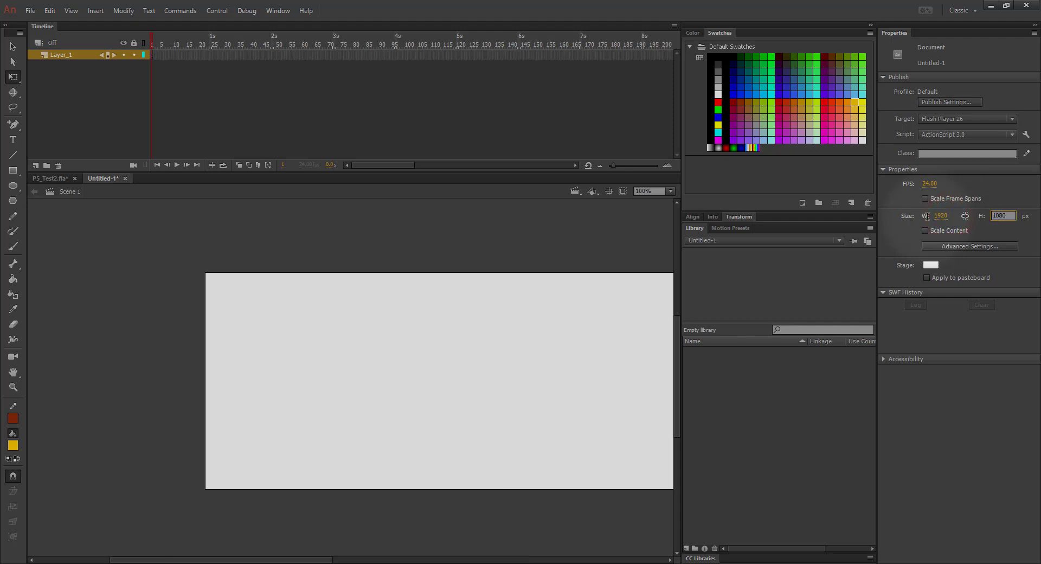
pyautogui.press('Return')
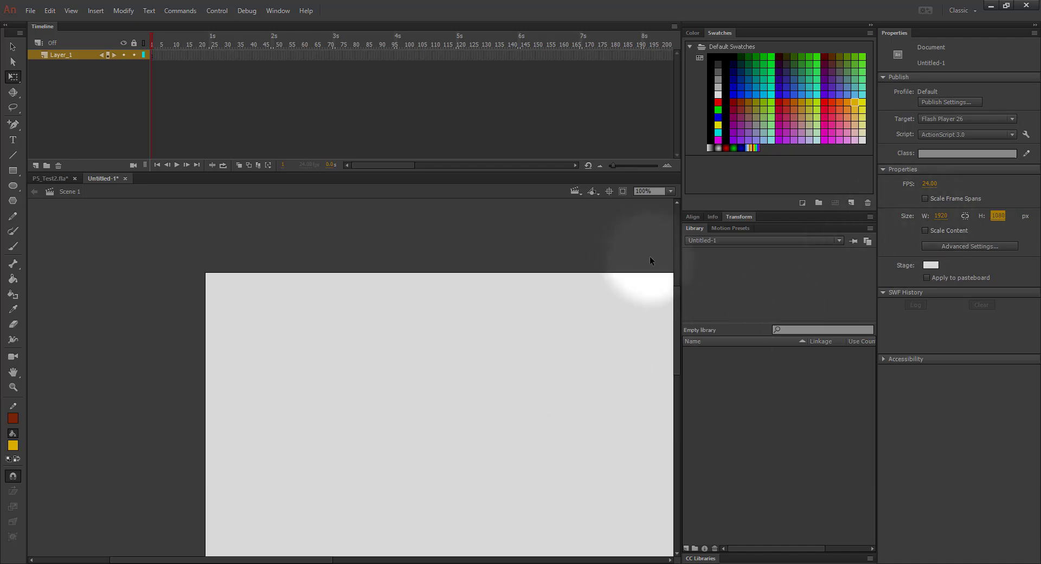
# Import the image sea-water-1666310.jpg from the P5 folder into the library
pyautogui.click(672, 191)
pyautogui.click(668, 215)
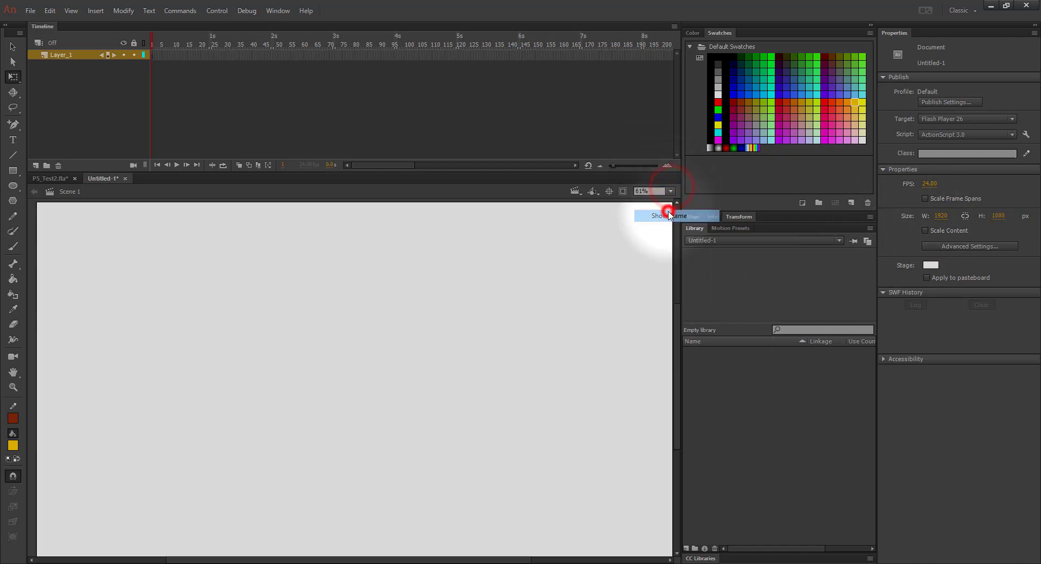
pyautogui.click(670, 191)
pyautogui.click(668, 204)
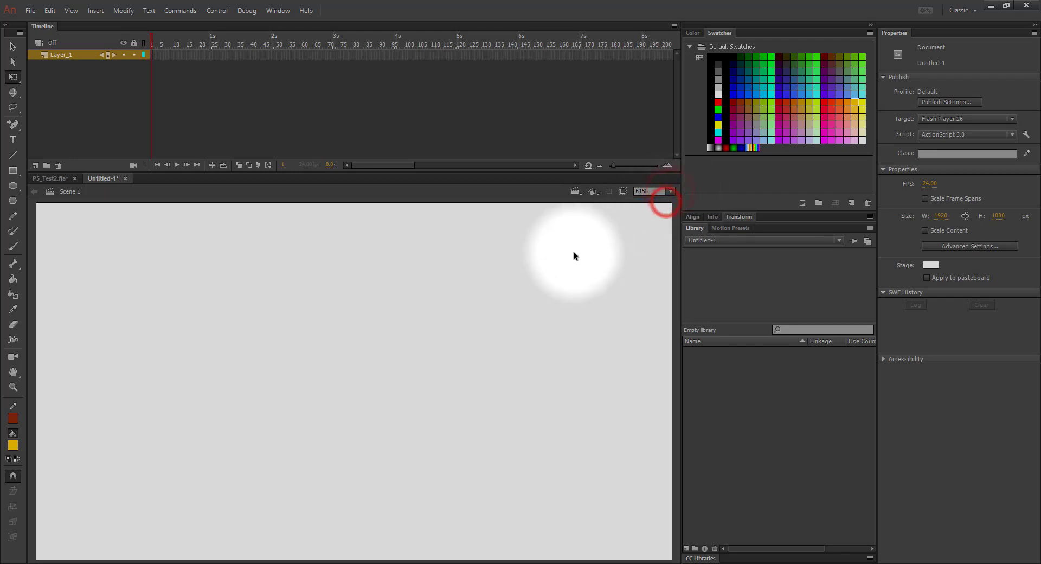
pyautogui.hotkey('ctrl', '-')
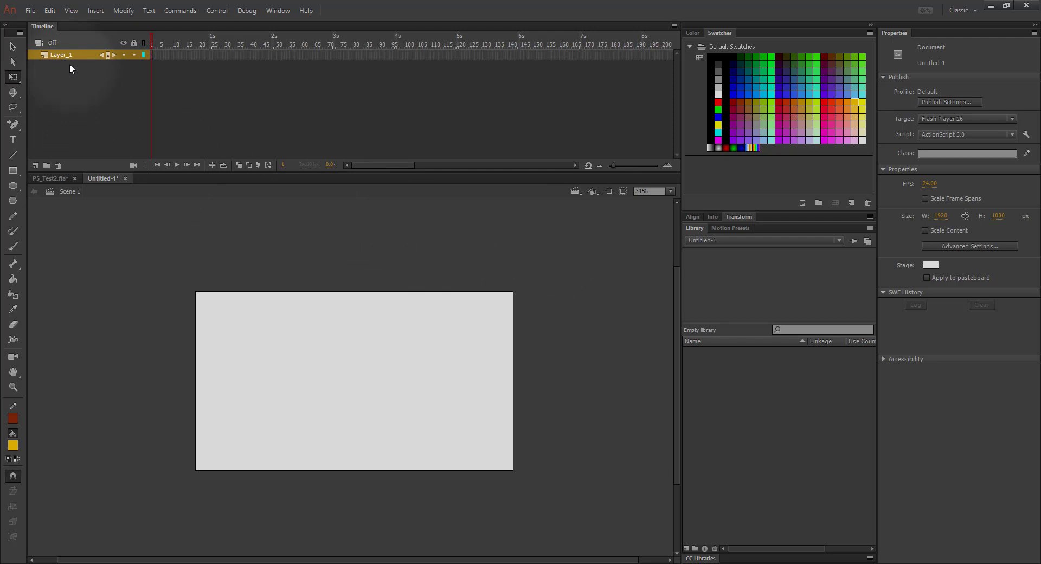
pyautogui.click(35, 11)
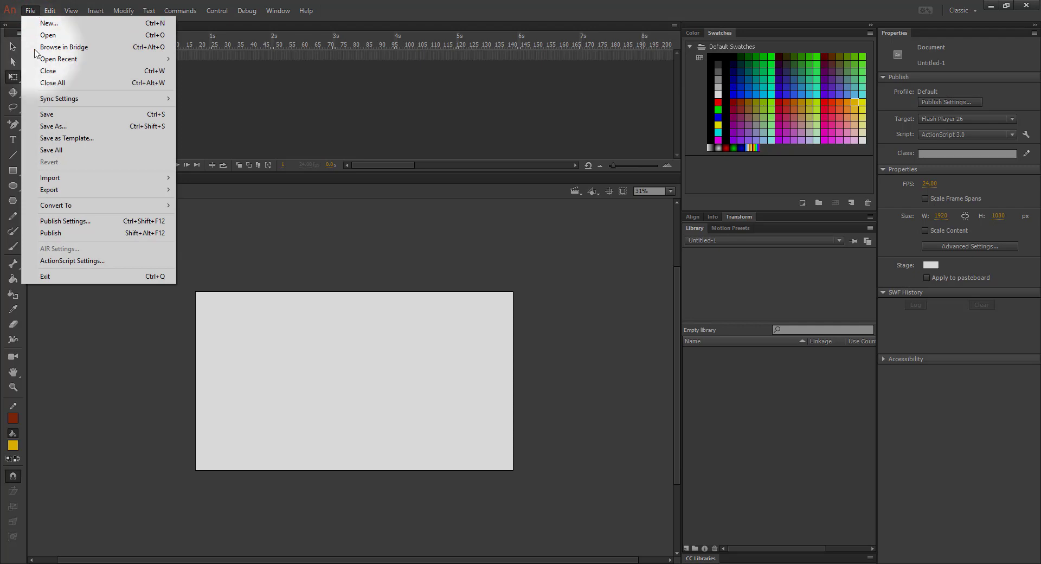
pyautogui.moveTo(64, 177)
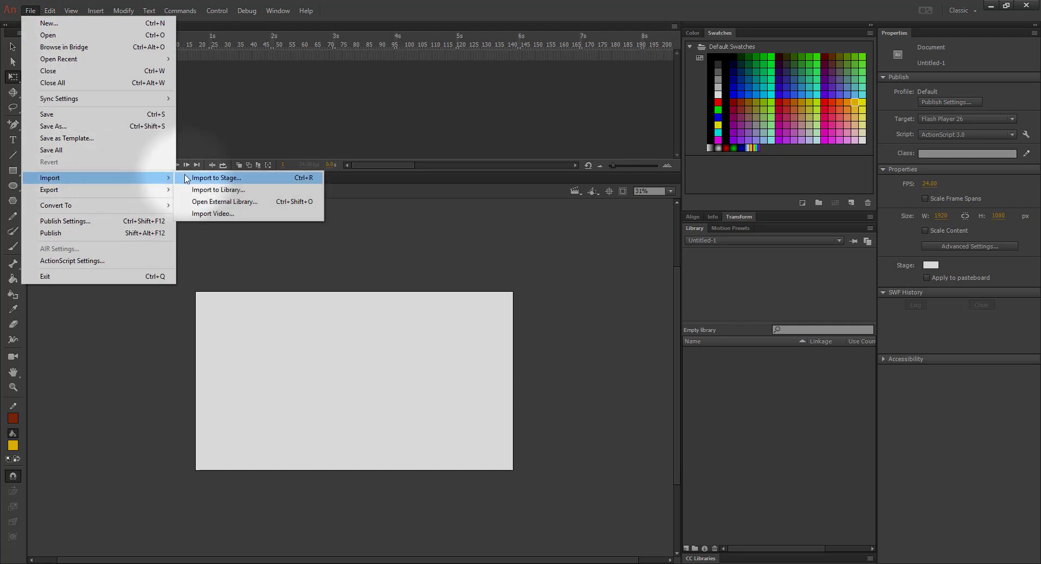
pyautogui.click(209, 190)
pyautogui.click(239, 103)
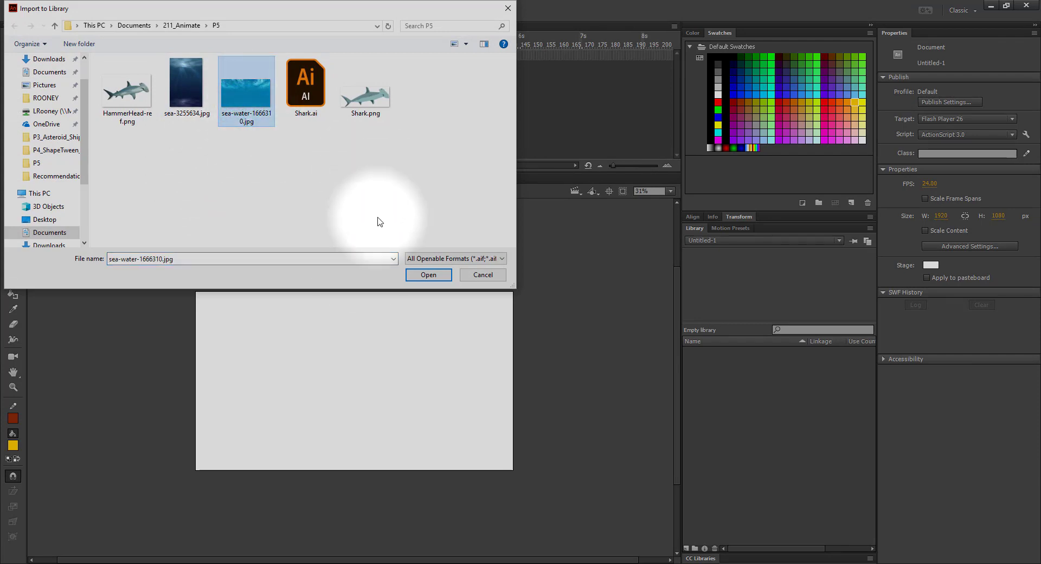
pyautogui.click(427, 277)
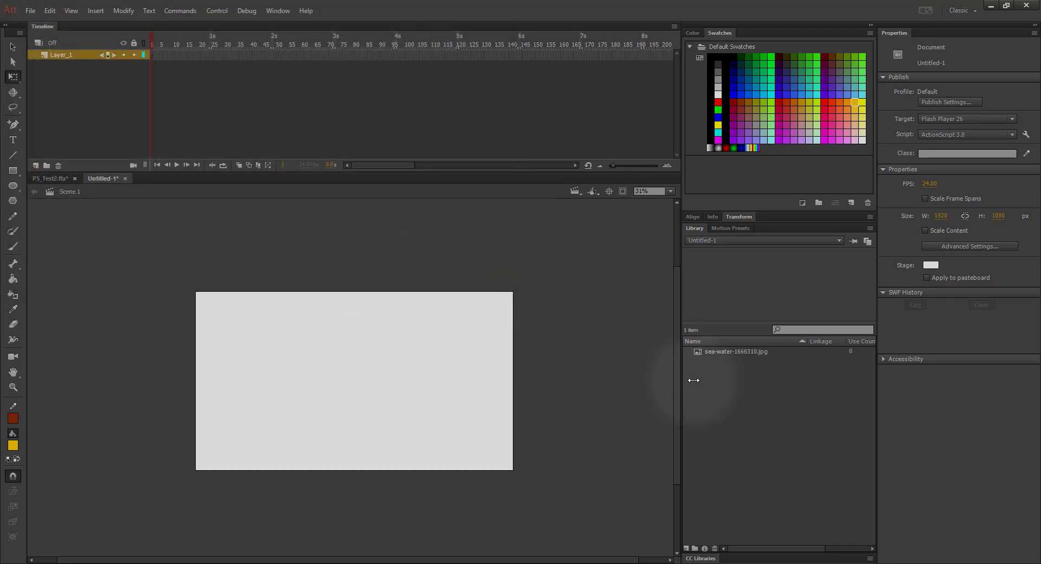
# Place the sea-water image on the stage and position it at about X -269, Y -169 so it covers the whole stage
pyautogui.click(704, 353)
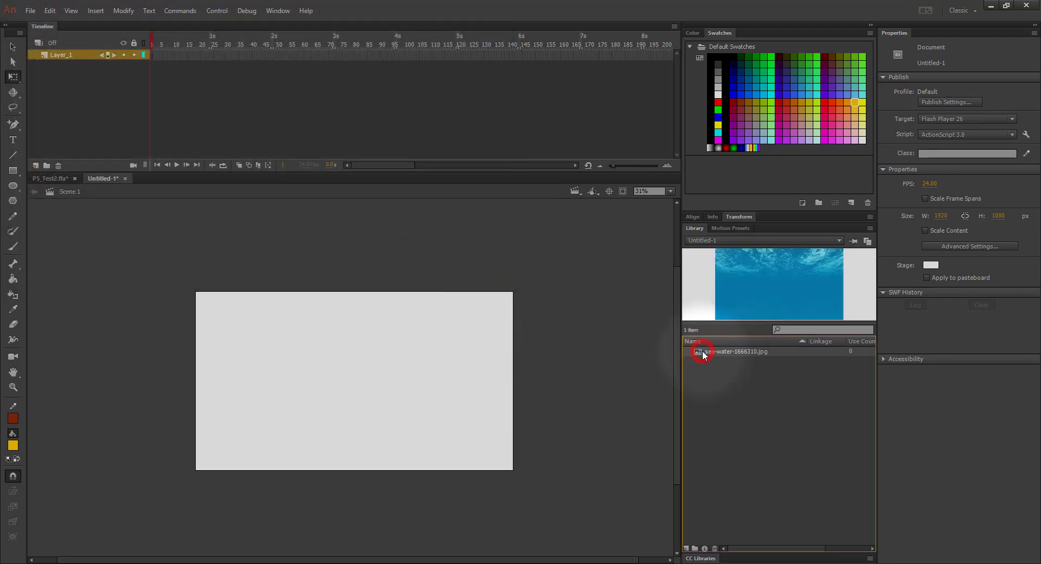
pyautogui.moveTo(702, 350); pyautogui.dragTo(424, 337)
pyautogui.moveTo(536, 282); pyautogui.dragTo(495, 329)
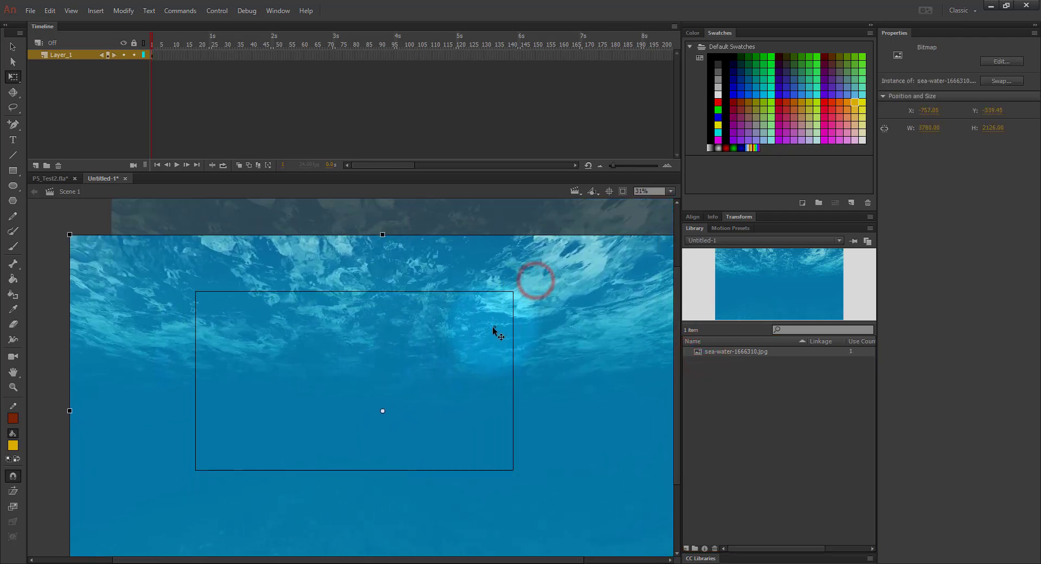
pyautogui.moveTo(587, 332); pyautogui.dragTo(533, 358)
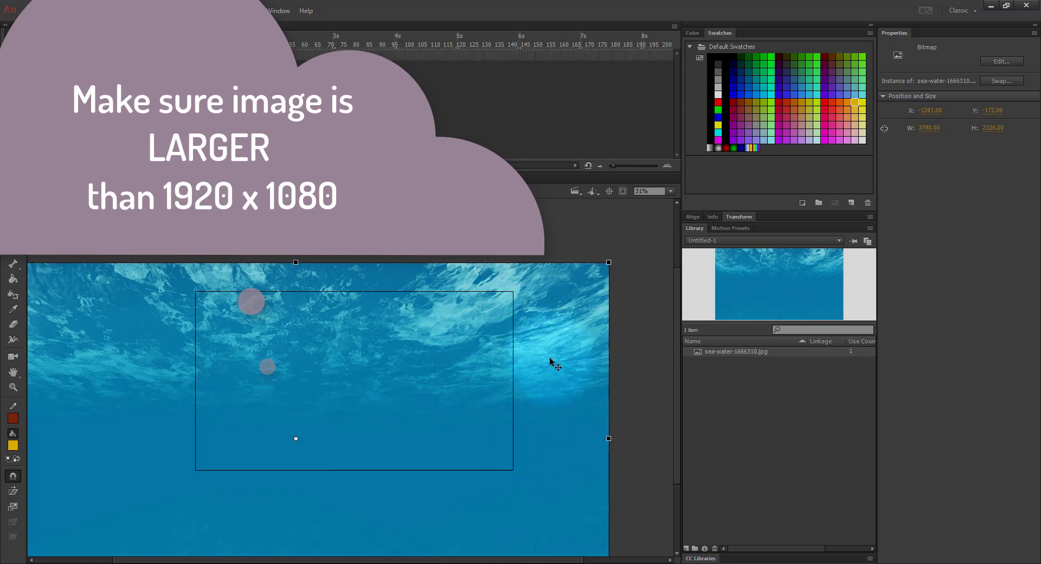
pyautogui.moveTo(531, 488); pyautogui.dragTo(486, 464)
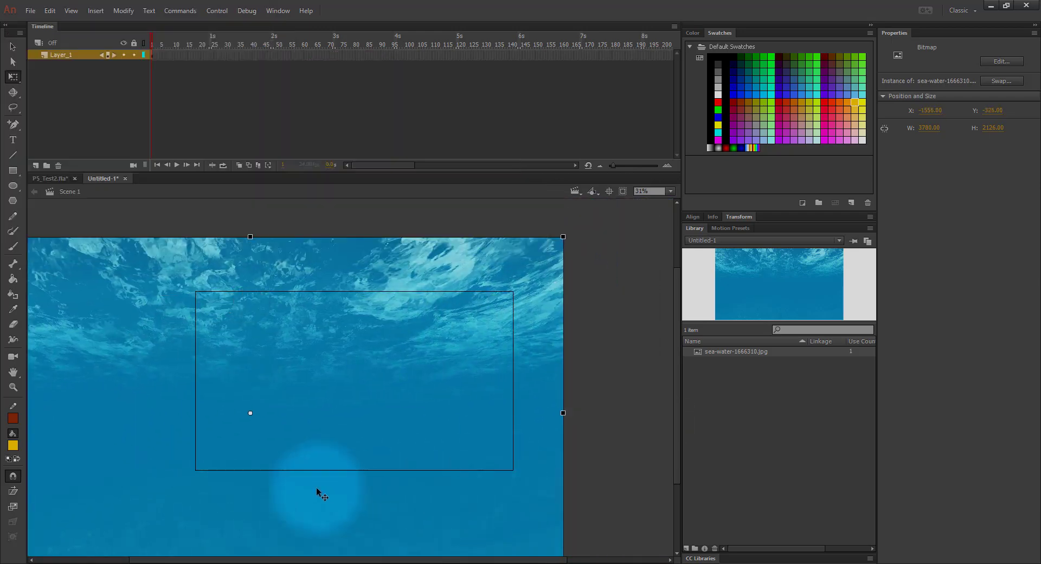
pyautogui.moveTo(318, 489); pyautogui.dragTo(519, 507)
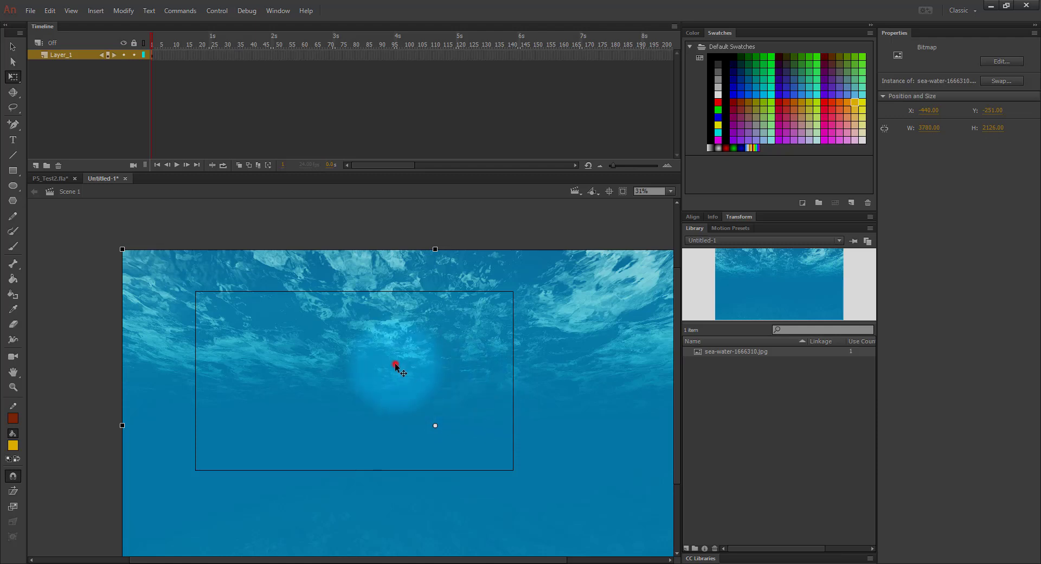
pyautogui.moveTo(395, 365); pyautogui.dragTo(424, 376)
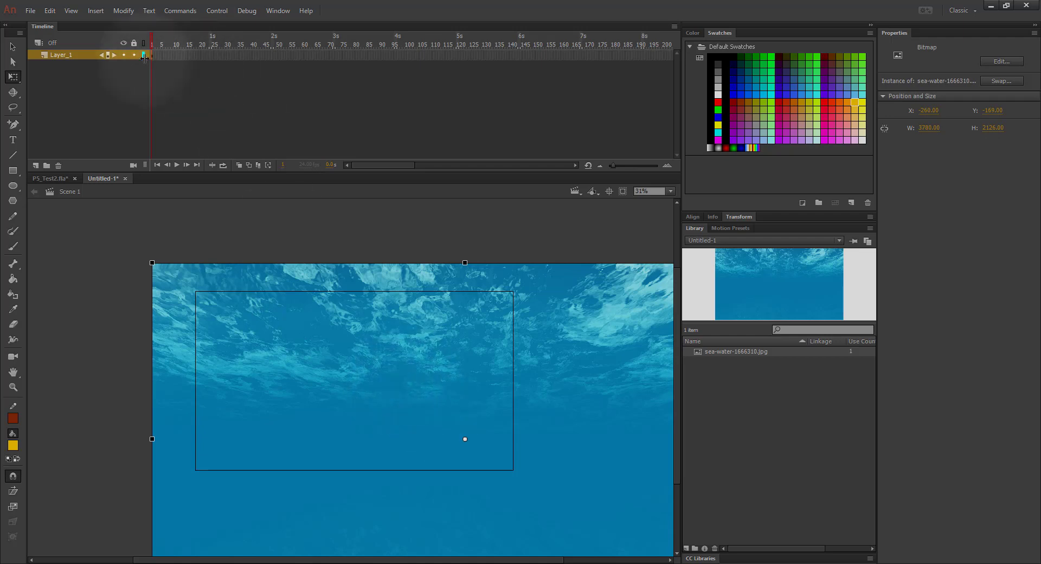
# Rename the layer holding the sea-water image as background
pyautogui.click(68, 54)
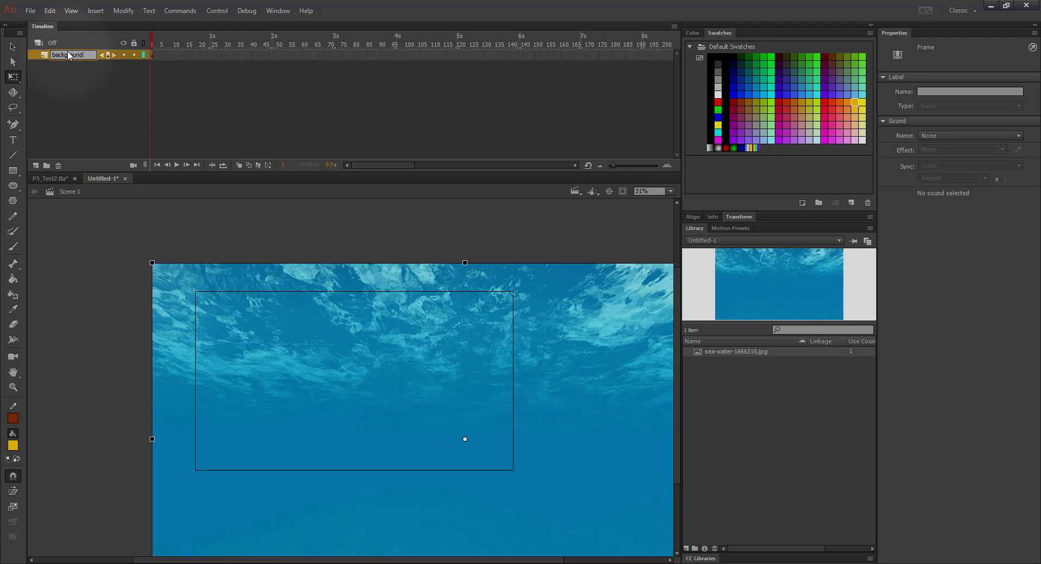
pyautogui.rightClick(152, 56)
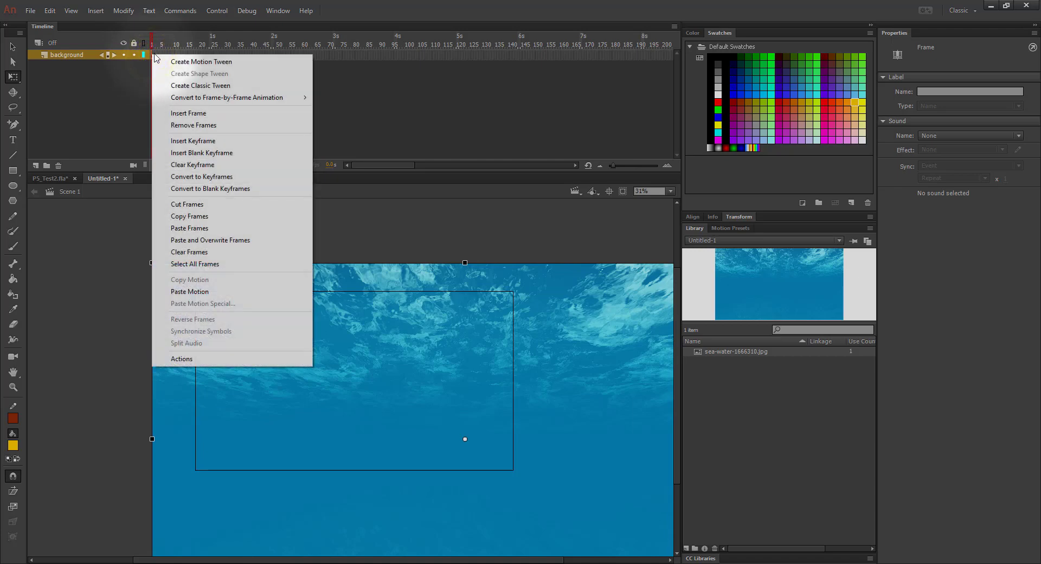
pyautogui.click(177, 62)
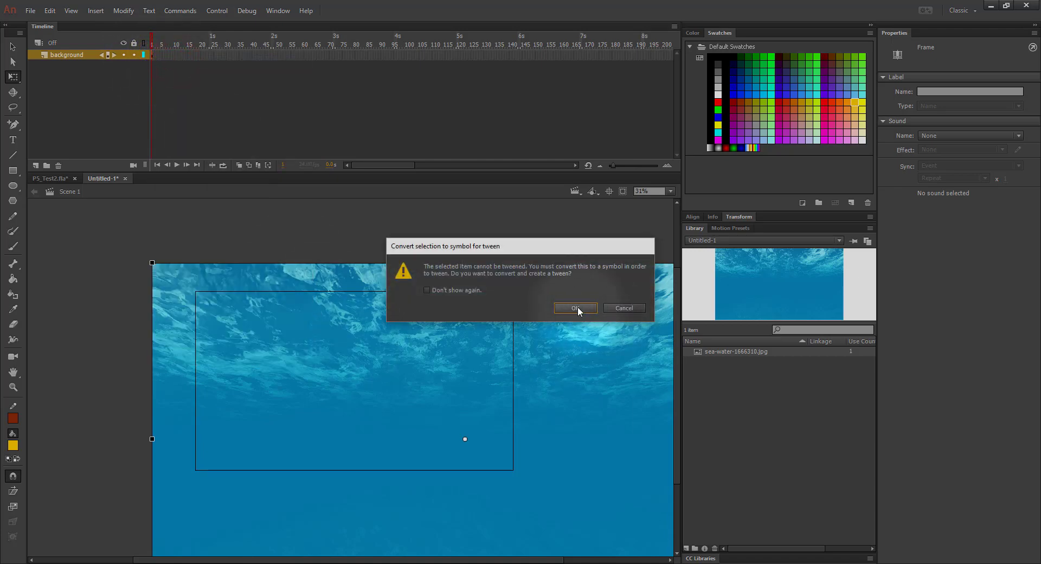
pyautogui.click(613, 308)
# Convert the sea-water image on the stage to a Graphic symbol named ocean
pyautogui.rightClick(385, 364)
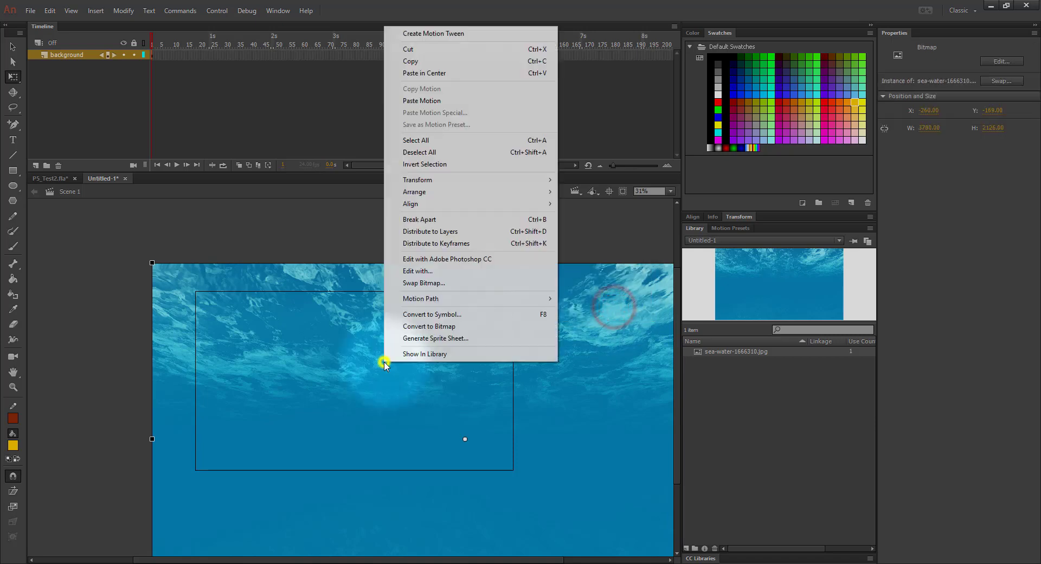
pyautogui.click(421, 318)
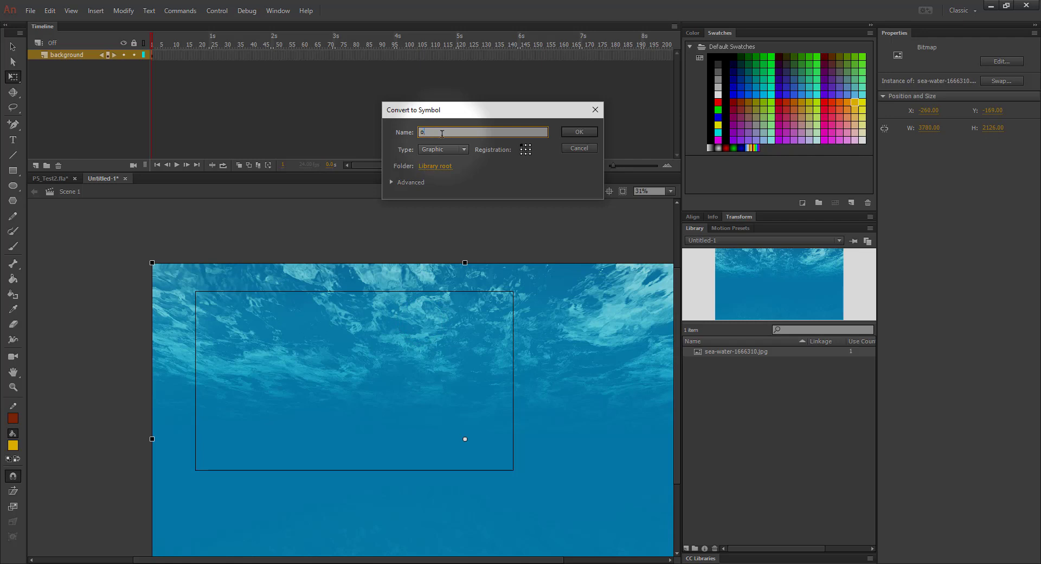
pyautogui.press('Return')
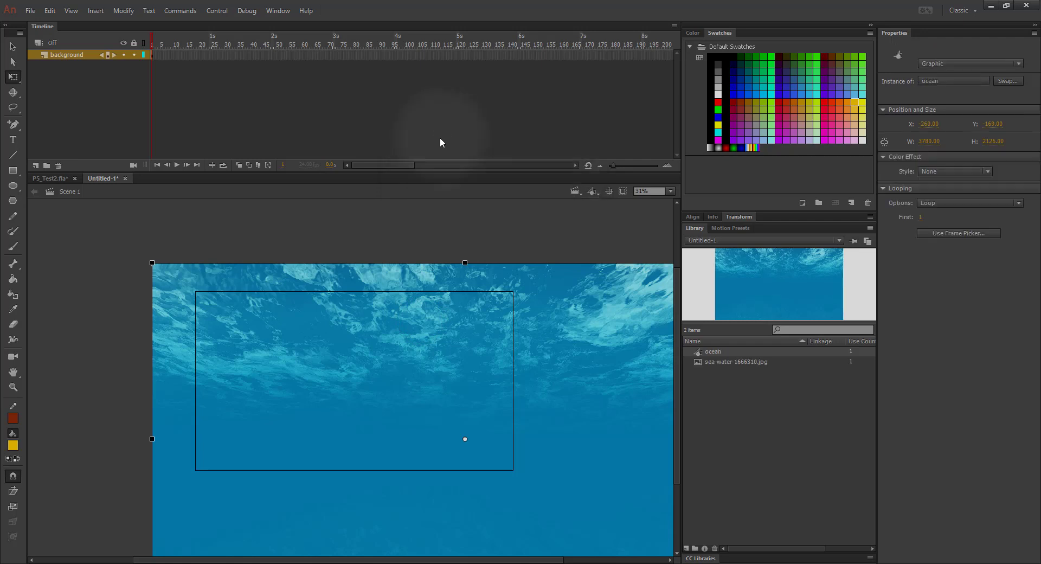
# Create a motion tween on the background layer and extend its span to the 12-second mark
pyautogui.rightClick(153, 55)
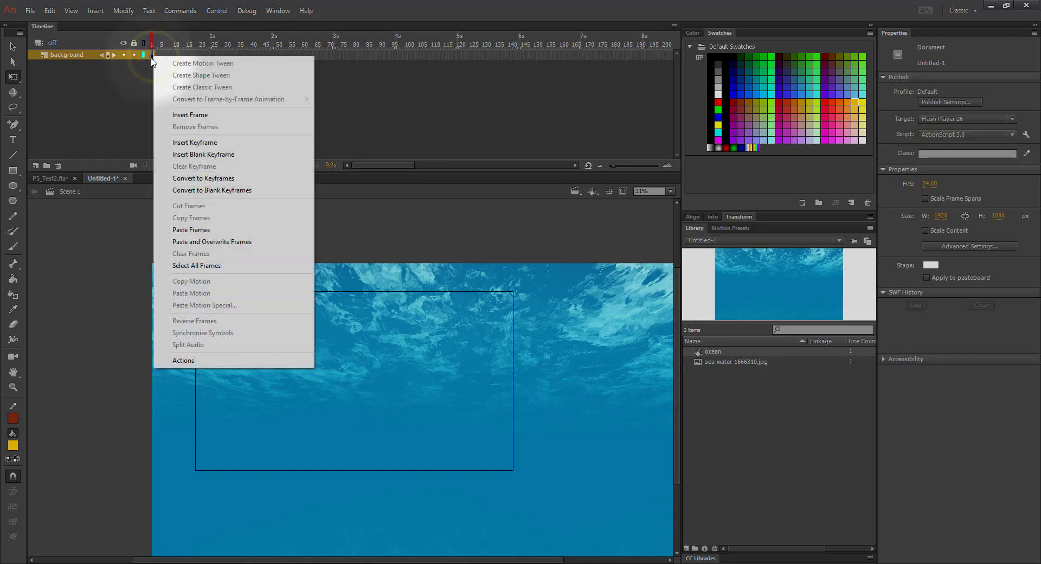
pyautogui.click(152, 56)
pyautogui.rightClick(152, 56)
pyautogui.click(165, 60)
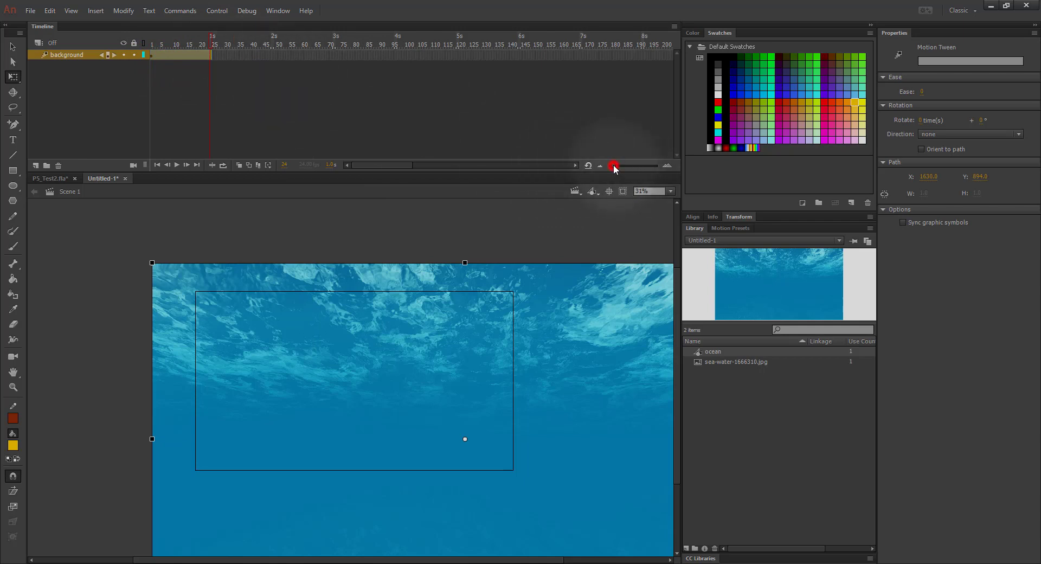
pyautogui.moveTo(614, 165); pyautogui.dragTo(601, 167)
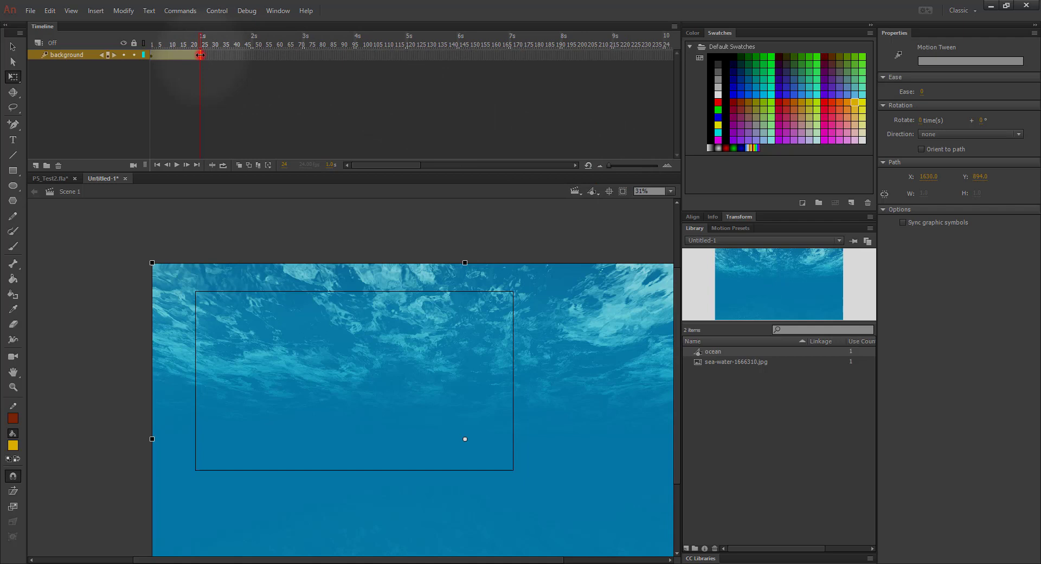
pyautogui.moveTo(200, 55); pyautogui.dragTo(617, 56)
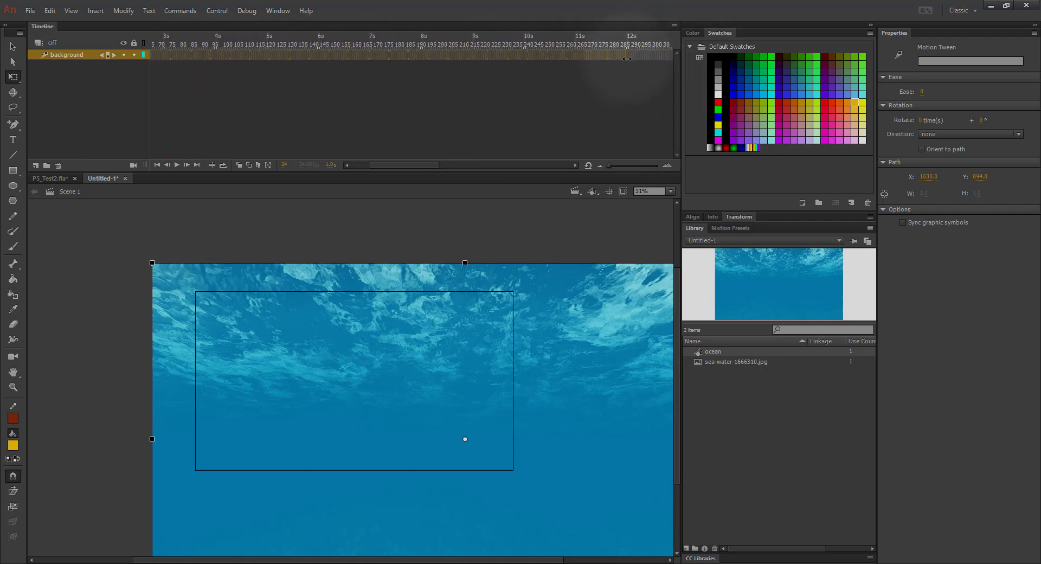
pyautogui.moveTo(628, 58); pyautogui.dragTo(55, 34)
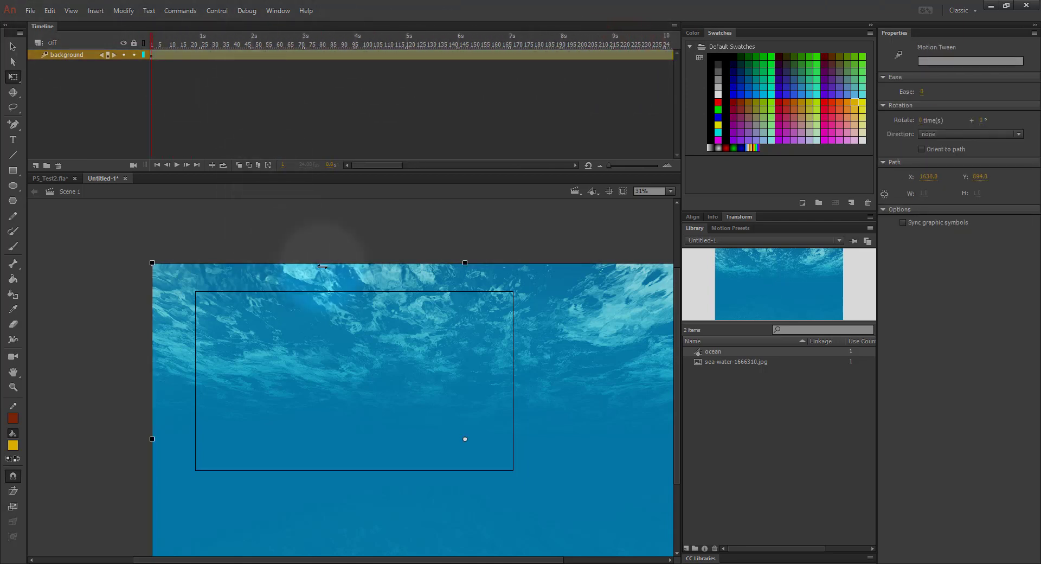
# At the 12-second mark, move the ocean image up and left to about X -1808, Y -513, and play the tween
pyautogui.moveTo(356, 164); pyautogui.dragTo(403, 163)
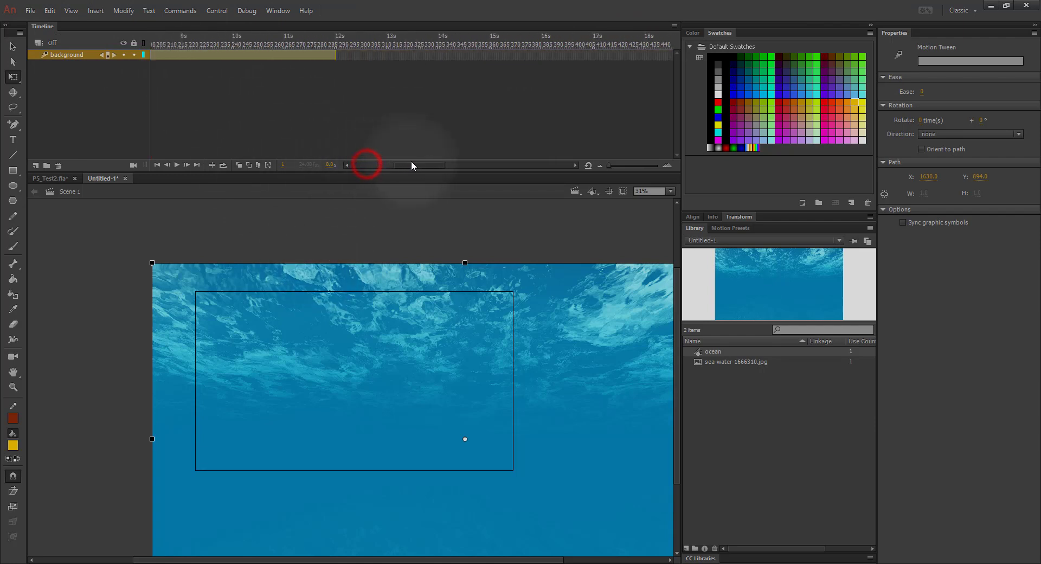
pyautogui.click(282, 38)
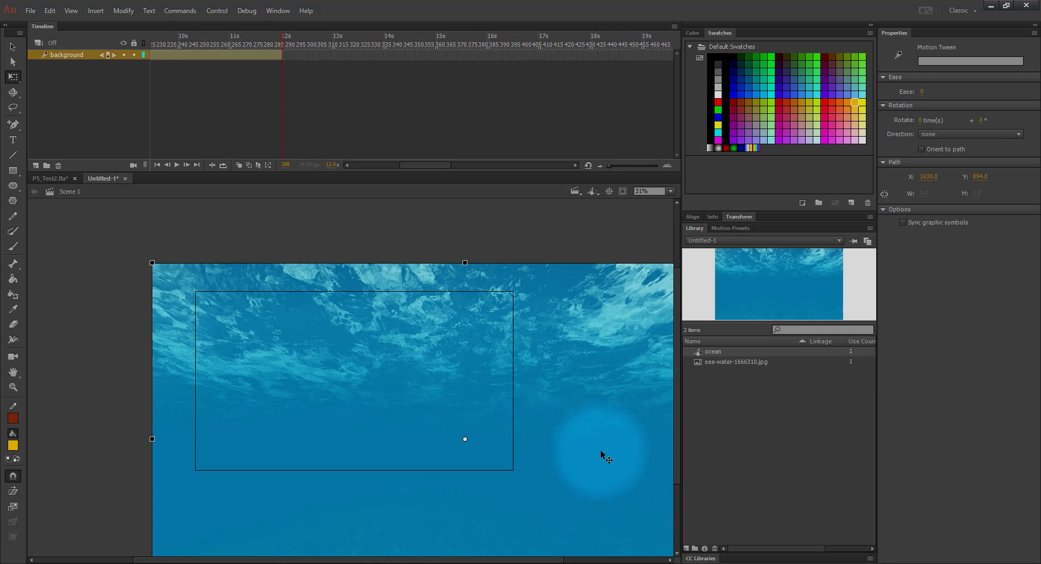
pyautogui.moveTo(623, 490); pyautogui.dragTo(367, 436)
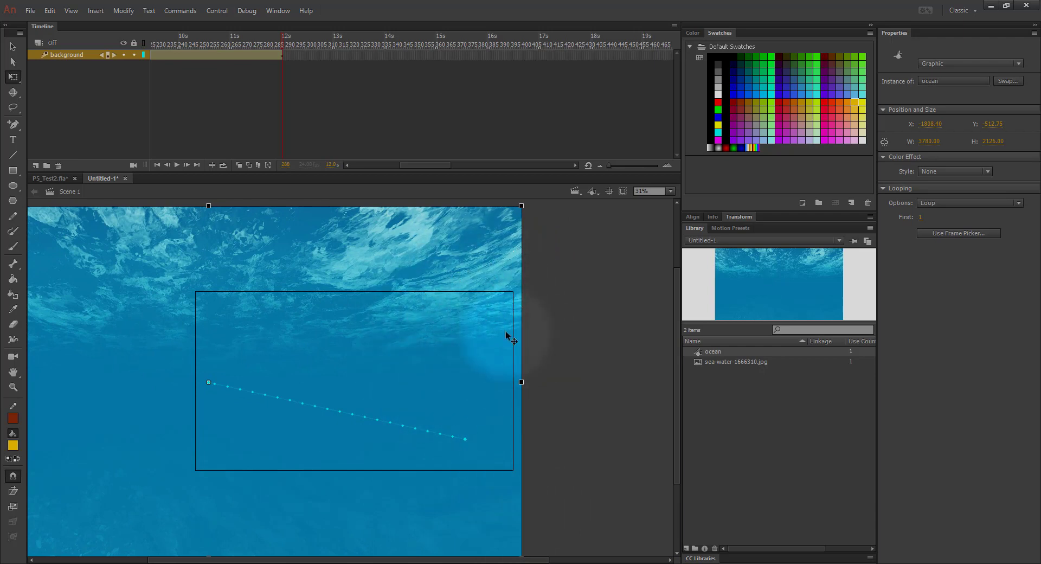
pyautogui.moveTo(434, 166); pyautogui.dragTo(213, 162)
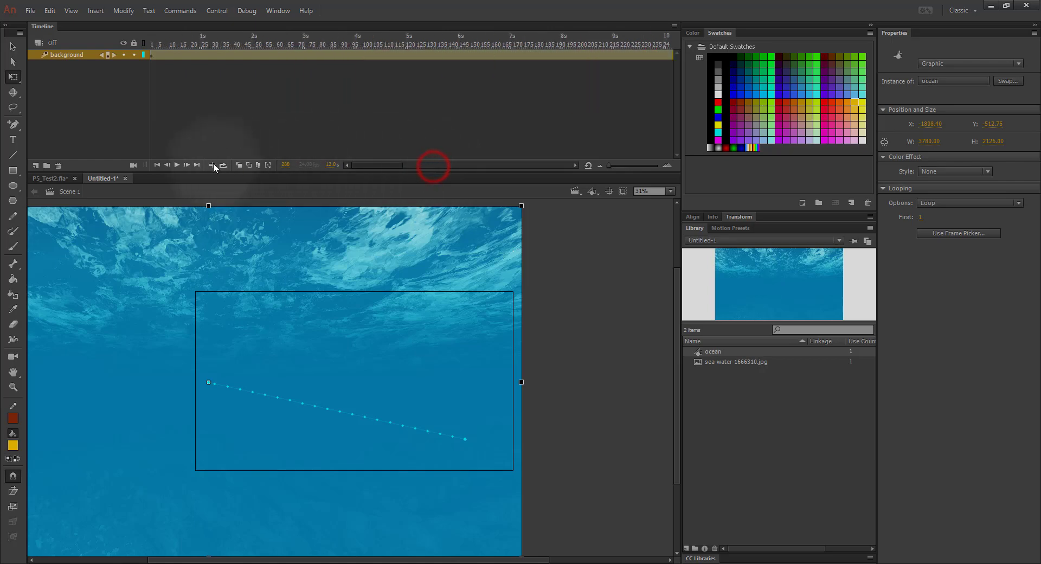
pyautogui.click(174, 165)
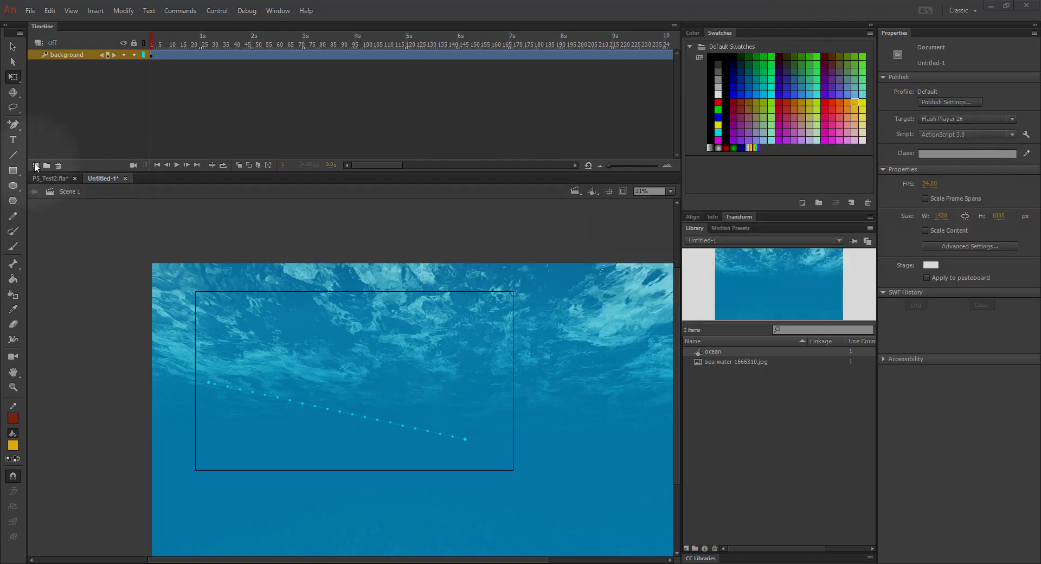
# Add a new layer named octopus above the background layer and lock the background layer
pyautogui.click(34, 165)
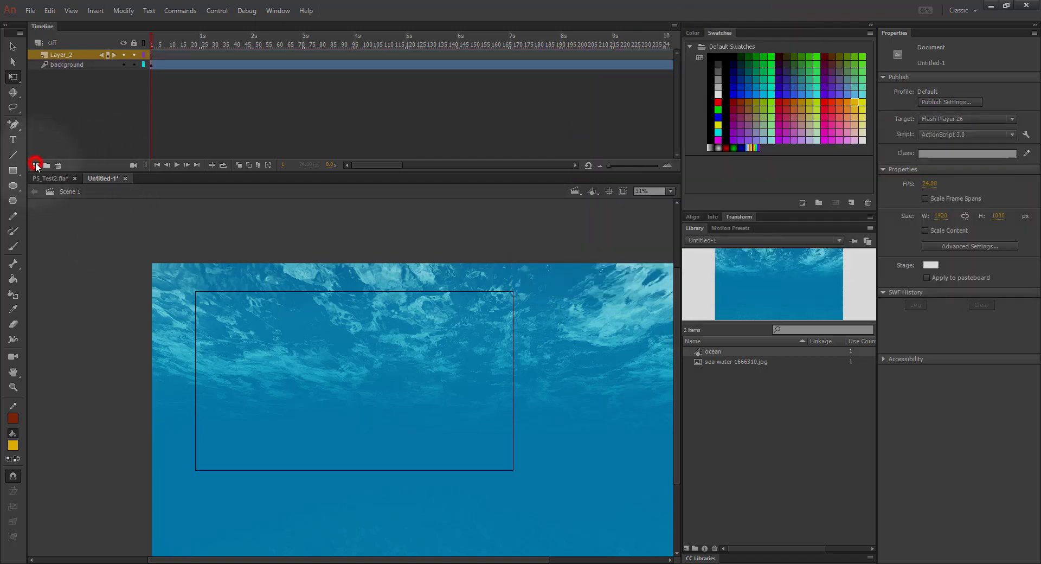
pyautogui.doubleClick(55, 56)
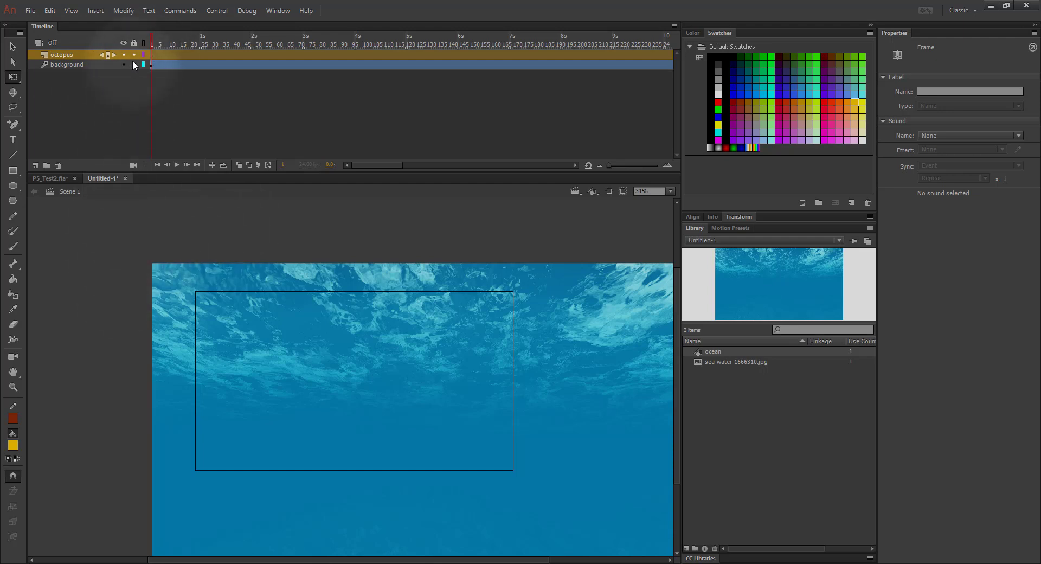
pyautogui.click(134, 65)
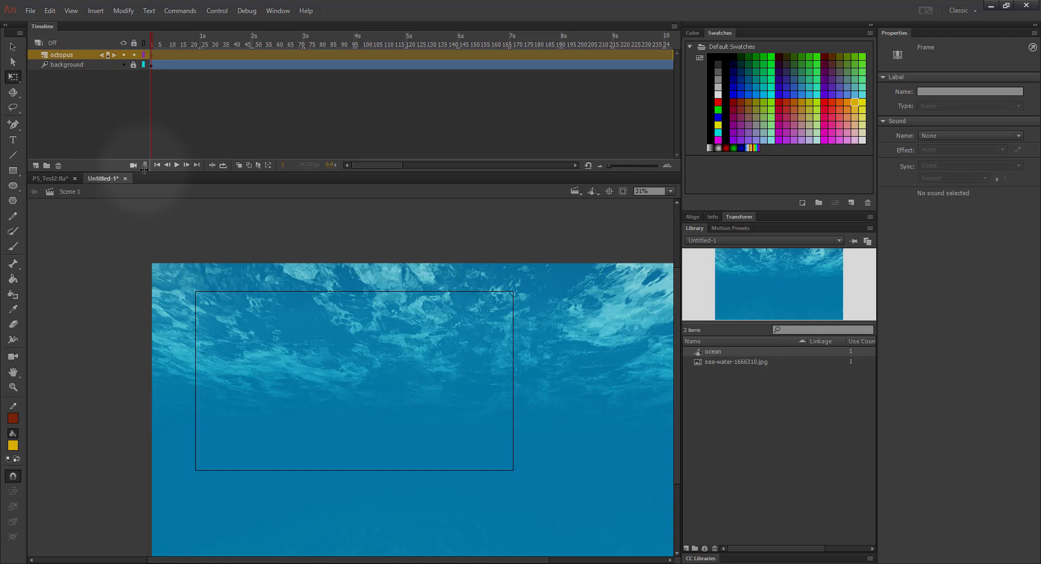
# Draw a closed outline of the octopus's head on the octopus layer using the Brush tool with orange fill at size 15
pyautogui.click(13, 247)
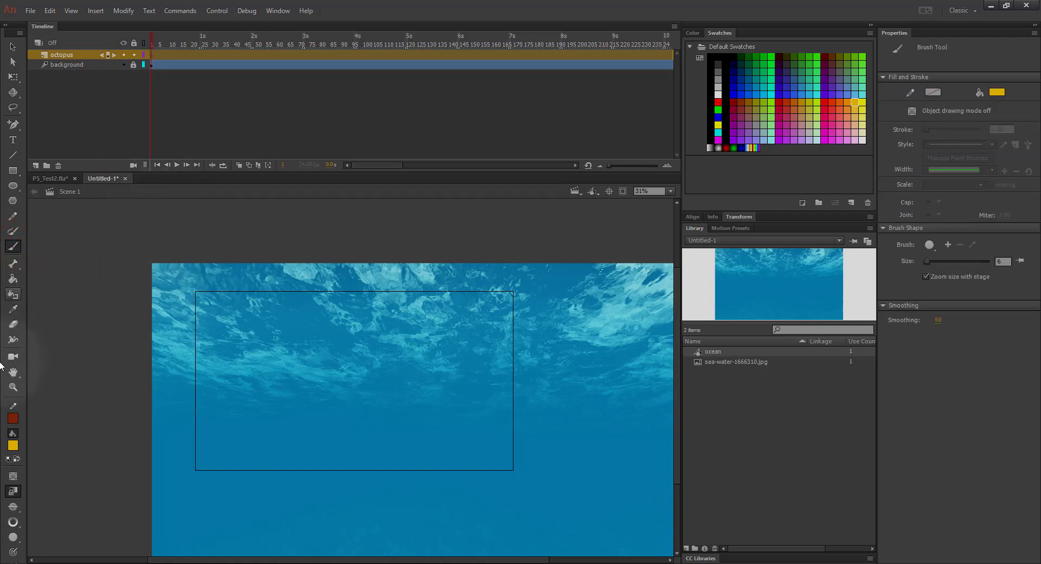
pyautogui.click(12, 445)
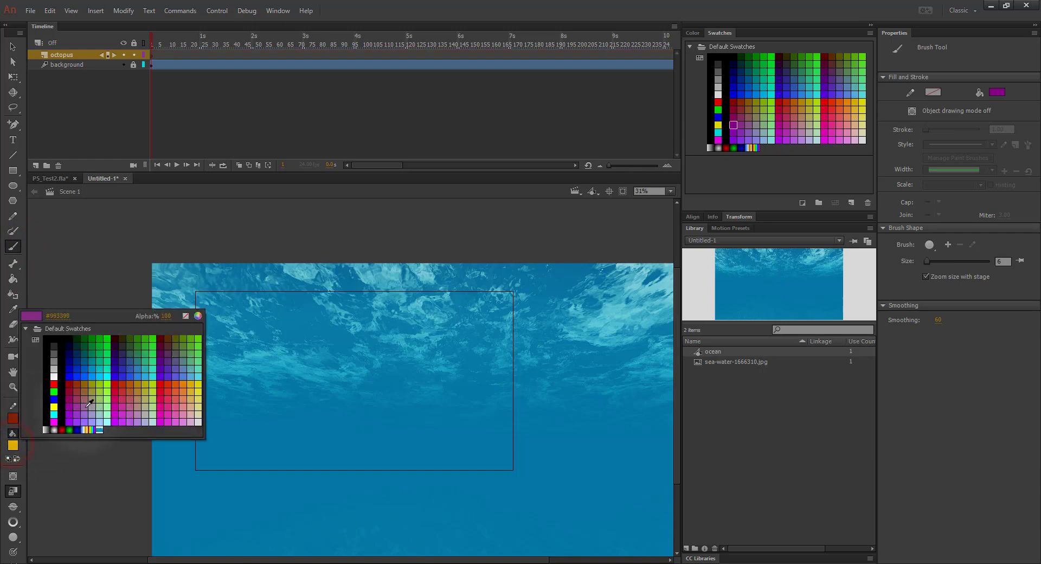
pyautogui.click(180, 383)
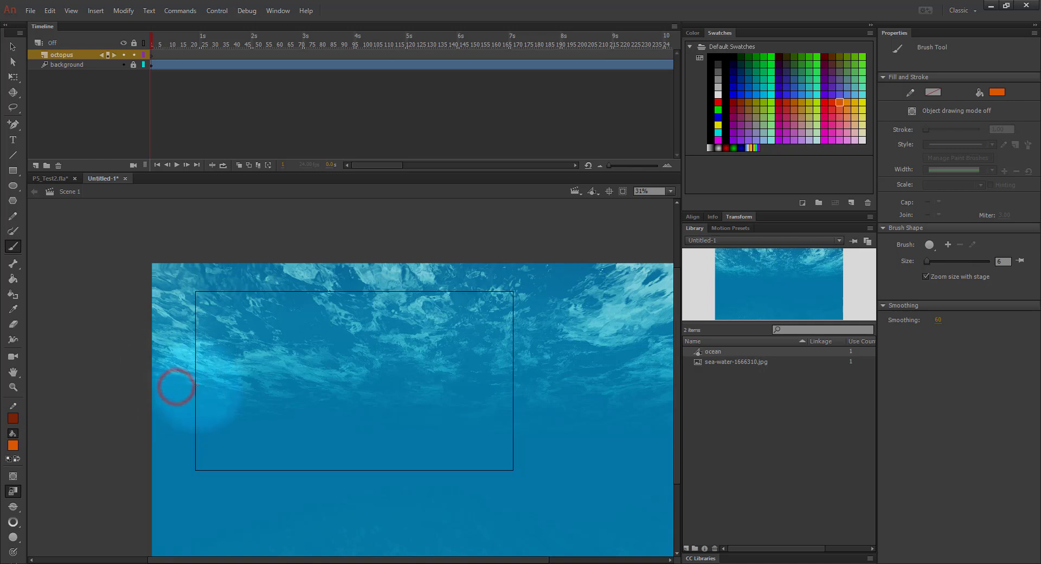
pyautogui.scroll(5, 266, 369)
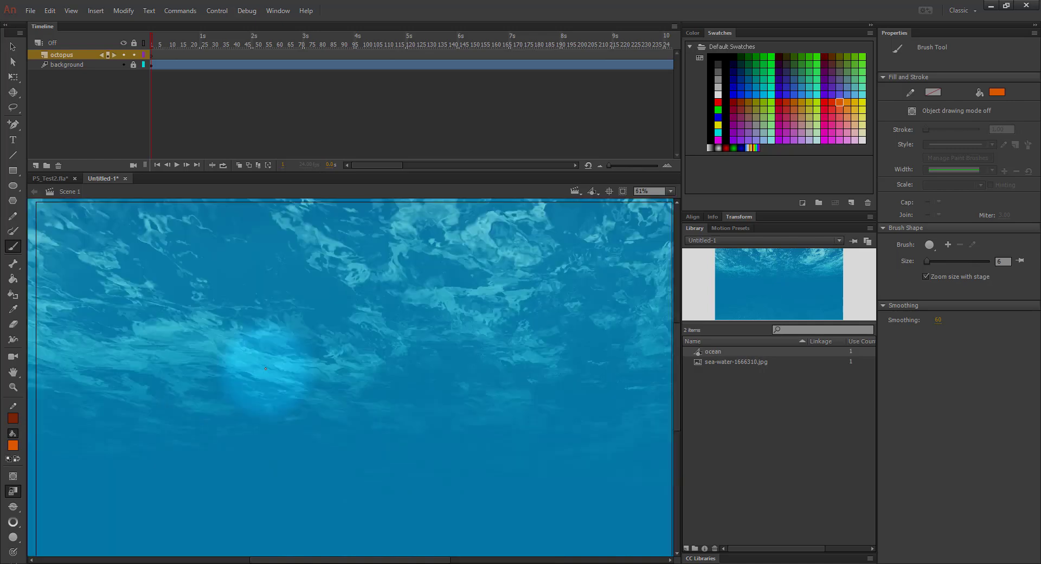
pyautogui.moveTo(259, 362); pyautogui.dragTo(486, 409)
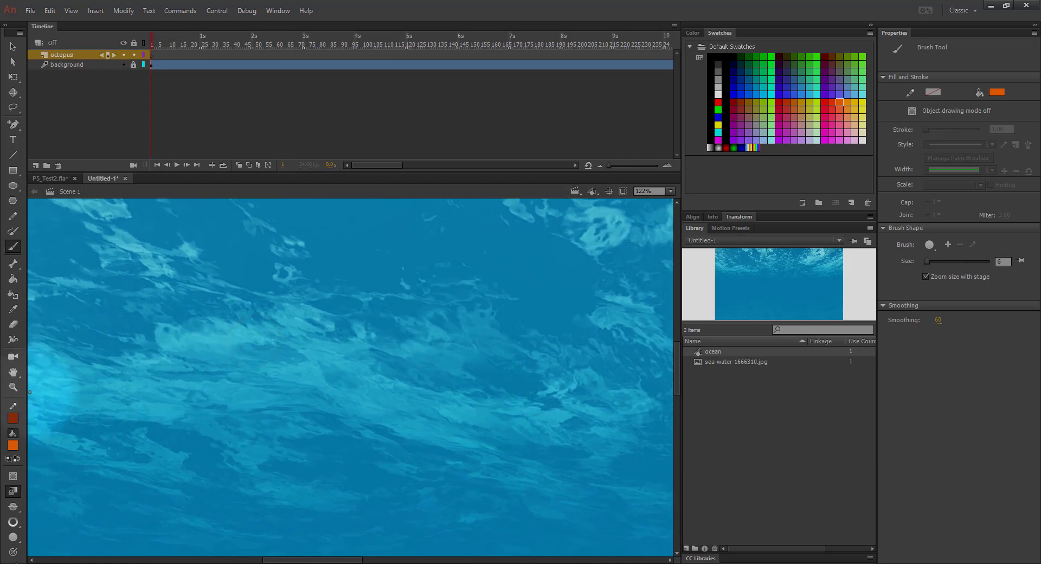
pyautogui.click(13, 246)
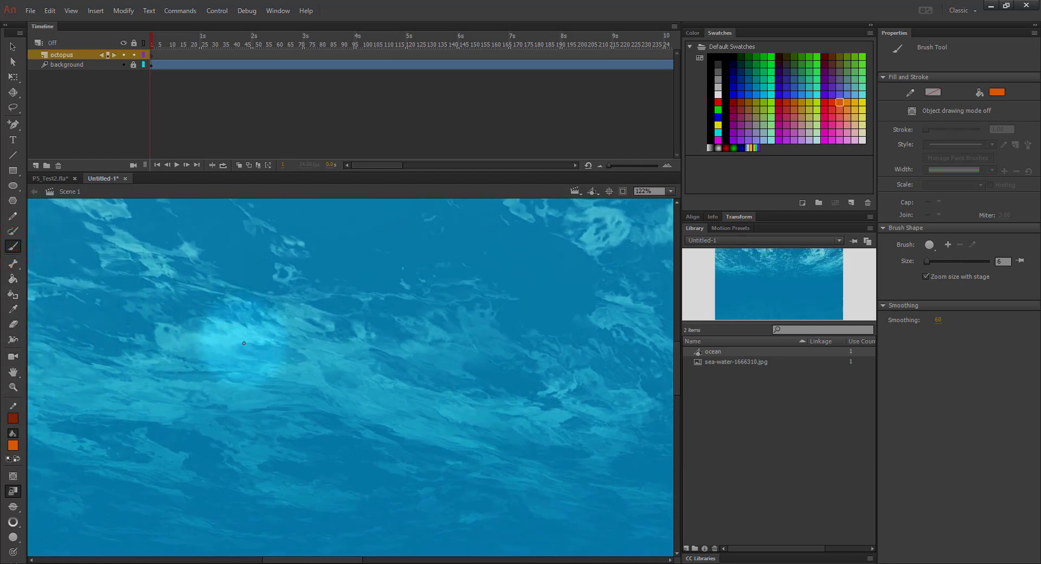
pyautogui.press(']')
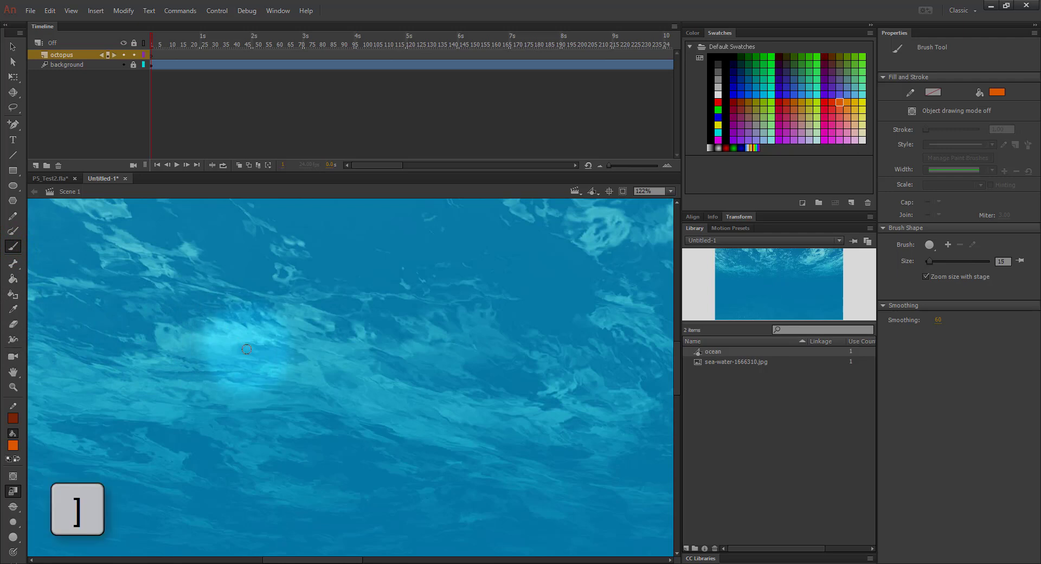
pyautogui.moveTo(217, 381)
pyautogui.mouseDown()
pyautogui.moveTo(225, 332)
pyautogui.moveTo(212, 265)
pyautogui.moveTo(292, 240)
pyautogui.moveTo(323, 251)
pyautogui.moveTo(348, 295)
pyautogui.moveTo(346, 342)
pyautogui.moveTo(271, 375)
pyautogui.moveTo(245, 413)
pyautogui.moveTo(207, 391)
pyautogui.moveTo(223, 342)
pyautogui.mouseUp()
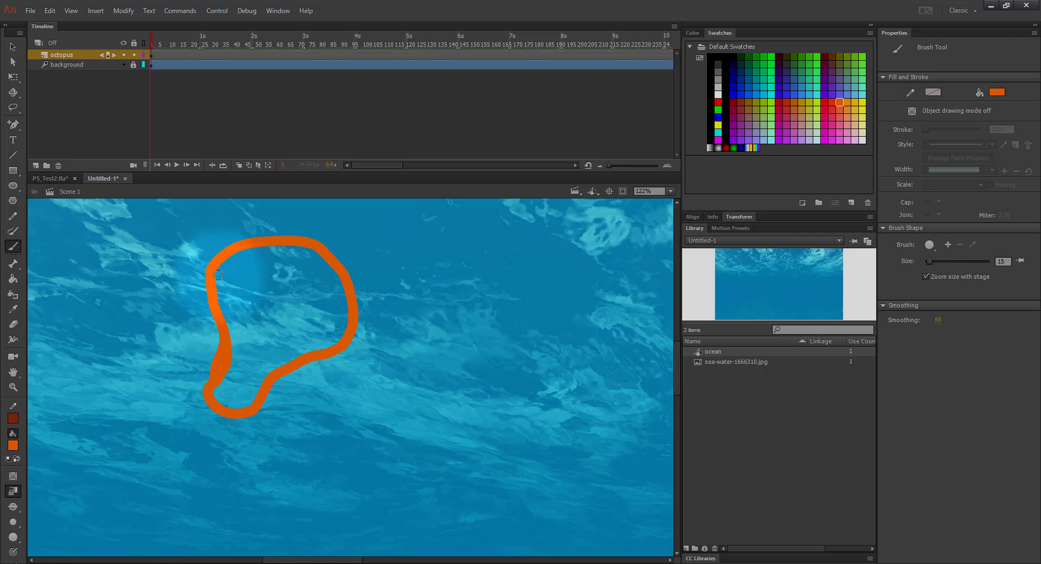
# Enlarge the brush to size 23, paint the inside of the octopus's head solid orange and round off its edges
pyautogui.press(']')
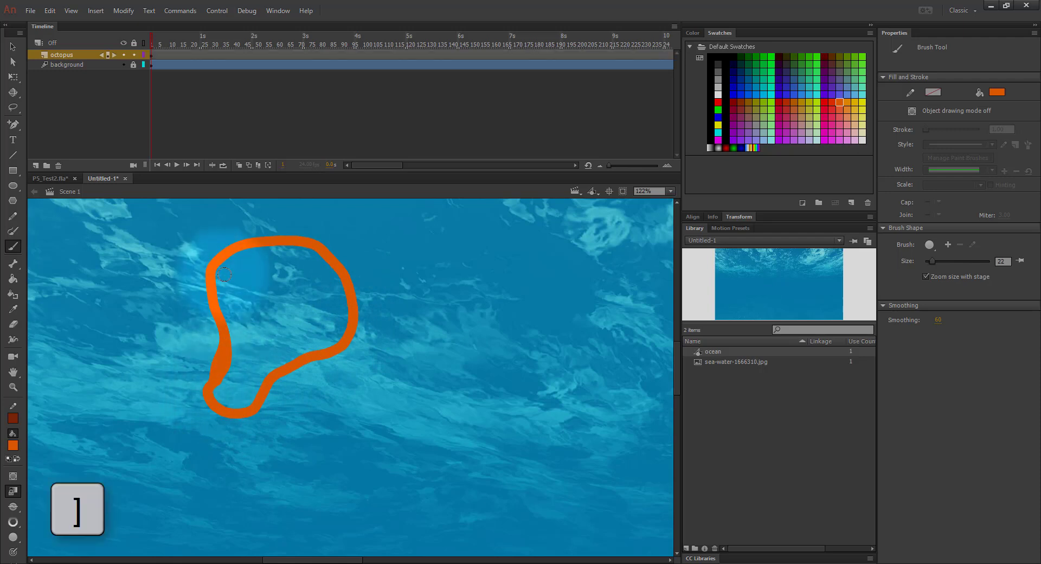
pyautogui.moveTo(219, 275)
pyautogui.mouseDown()
pyautogui.moveTo(278, 250)
pyautogui.moveTo(313, 256)
pyautogui.moveTo(330, 273)
pyautogui.moveTo(343, 319)
pyautogui.moveTo(337, 345)
pyautogui.moveTo(269, 373)
pyautogui.moveTo(248, 402)
pyautogui.moveTo(224, 405)
pyautogui.moveTo(214, 389)
pyautogui.moveTo(232, 349)
pyautogui.moveTo(232, 310)
pyautogui.moveTo(222, 284)
pyautogui.moveTo(230, 318)
pyautogui.moveTo(244, 260)
pyautogui.moveTo(306, 267)
pyautogui.moveTo(323, 295)
pyautogui.moveTo(264, 272)
pyautogui.moveTo(253, 277)
pyautogui.moveTo(255, 296)
pyautogui.moveTo(305, 292)
pyautogui.moveTo(329, 316)
pyautogui.moveTo(294, 320)
pyautogui.moveTo(256, 376)
pyautogui.moveTo(246, 278)
pyautogui.moveTo(262, 332)
pyautogui.moveTo(264, 279)
pyautogui.moveTo(282, 346)
pyautogui.moveTo(286, 292)
pyautogui.moveTo(299, 313)
pyautogui.moveTo(314, 301)
pyautogui.moveTo(277, 304)
pyautogui.moveTo(263, 317)
pyautogui.moveTo(292, 315)
pyautogui.moveTo(245, 245)
pyautogui.mouseUp()
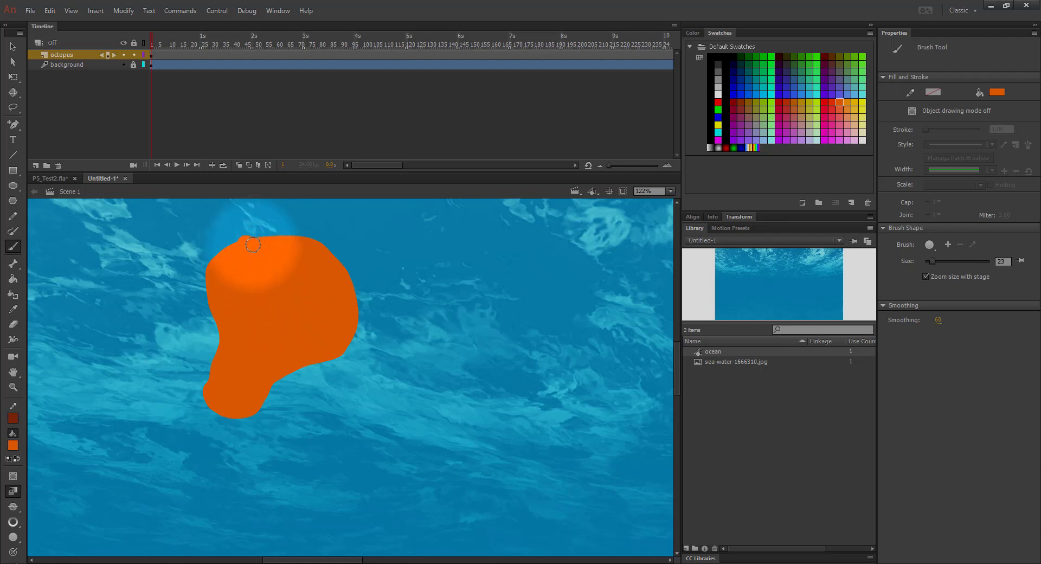
pyautogui.click(295, 246)
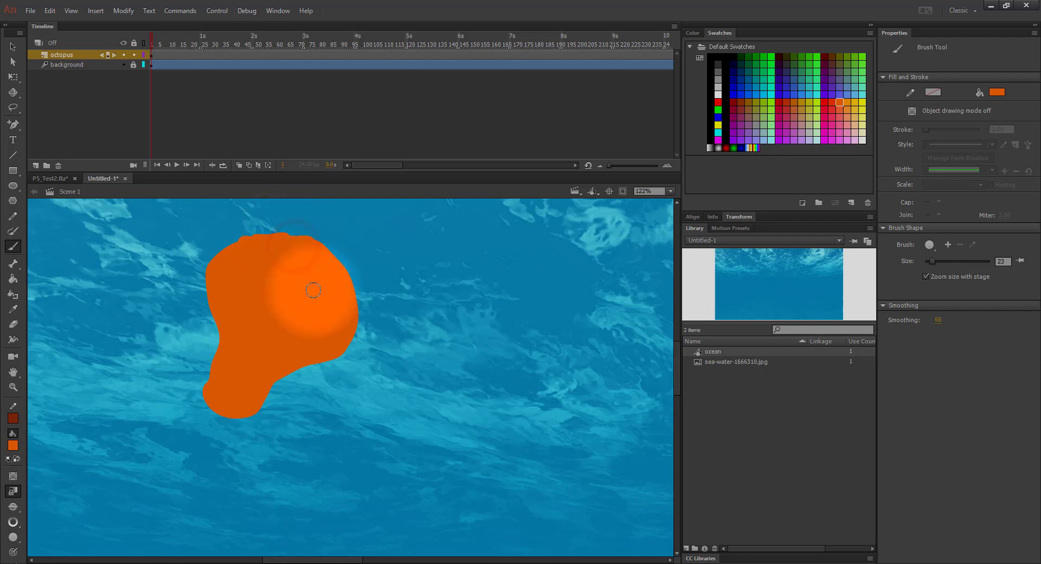
pyautogui.moveTo(280, 380); pyautogui.dragTo(276, 374)
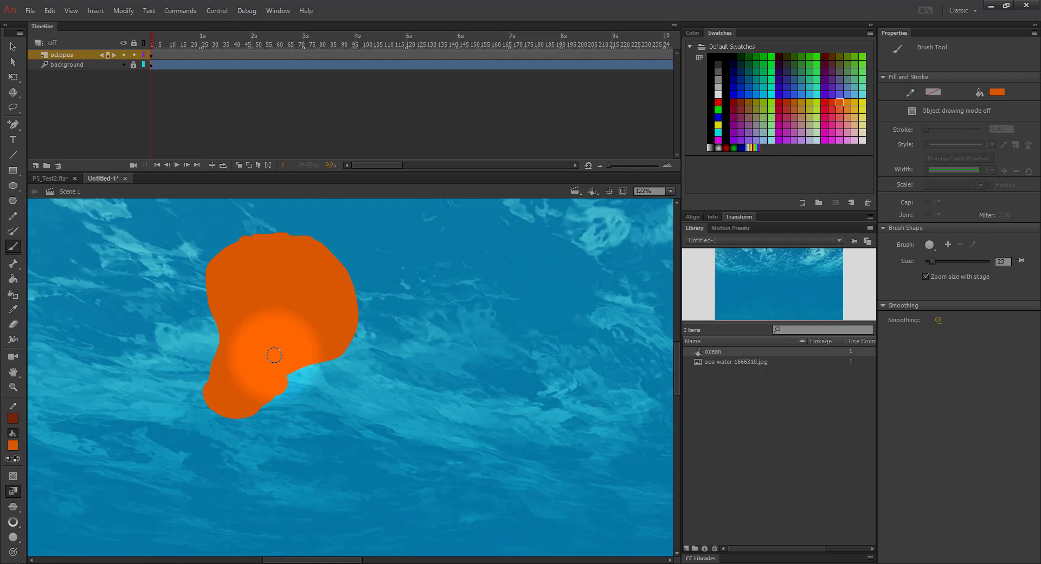
pyautogui.click(278, 382)
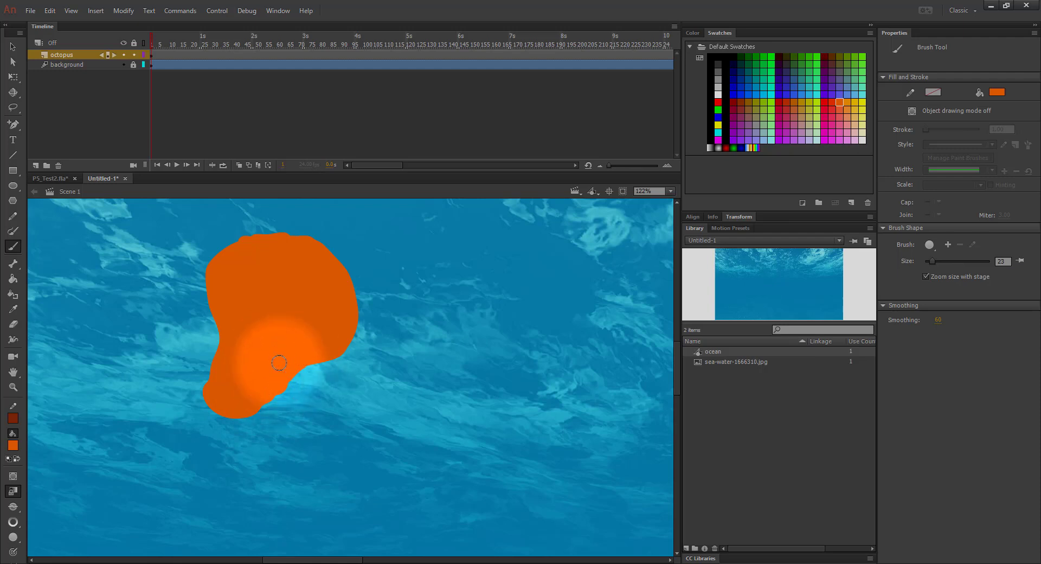
# Paint two white eyes on the lower part of the octopus's head with the brush at size 29
pyautogui.click(13, 448)
pyautogui.click(54, 375)
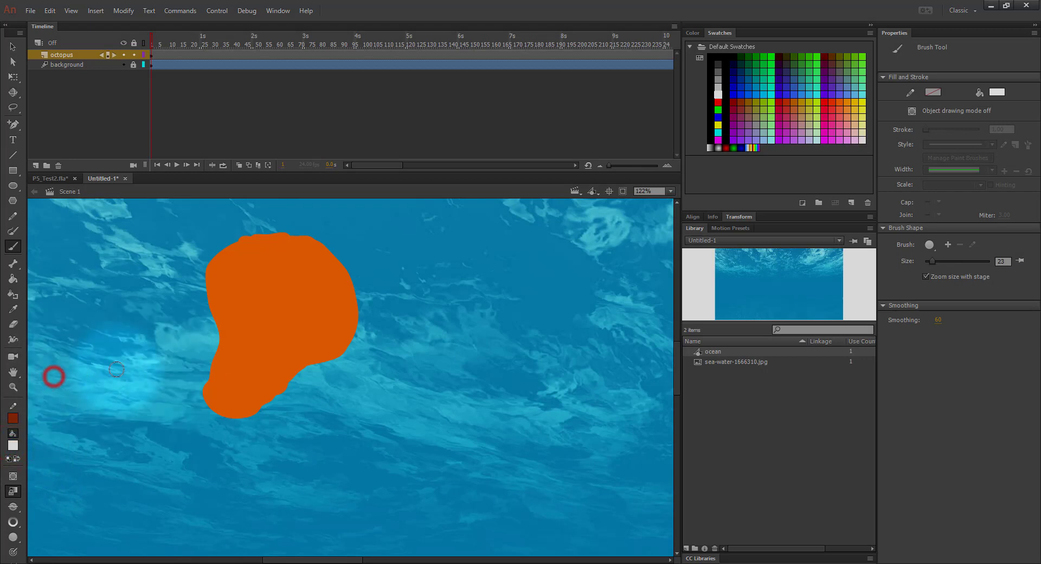
pyautogui.click(222, 358)
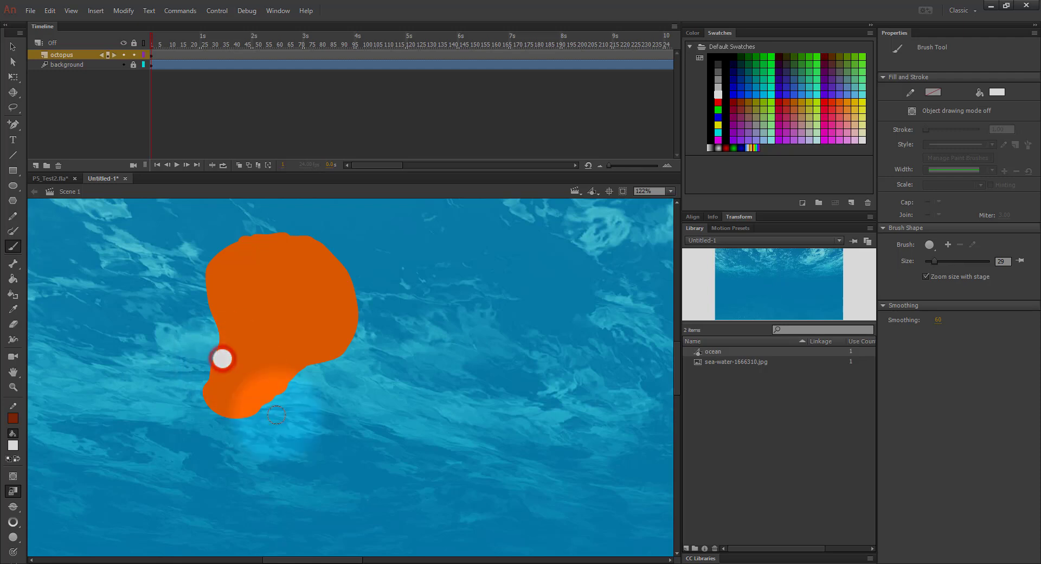
pyautogui.click(260, 383)
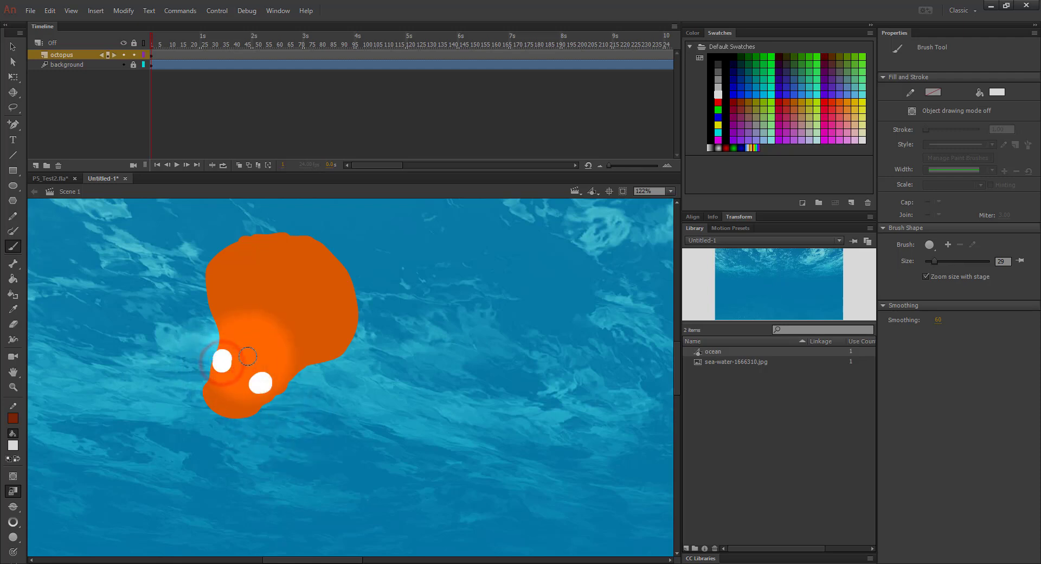
# Paint a black pupil in each of the octopus's white eyes with the brush at size 19
pyautogui.click(11, 449)
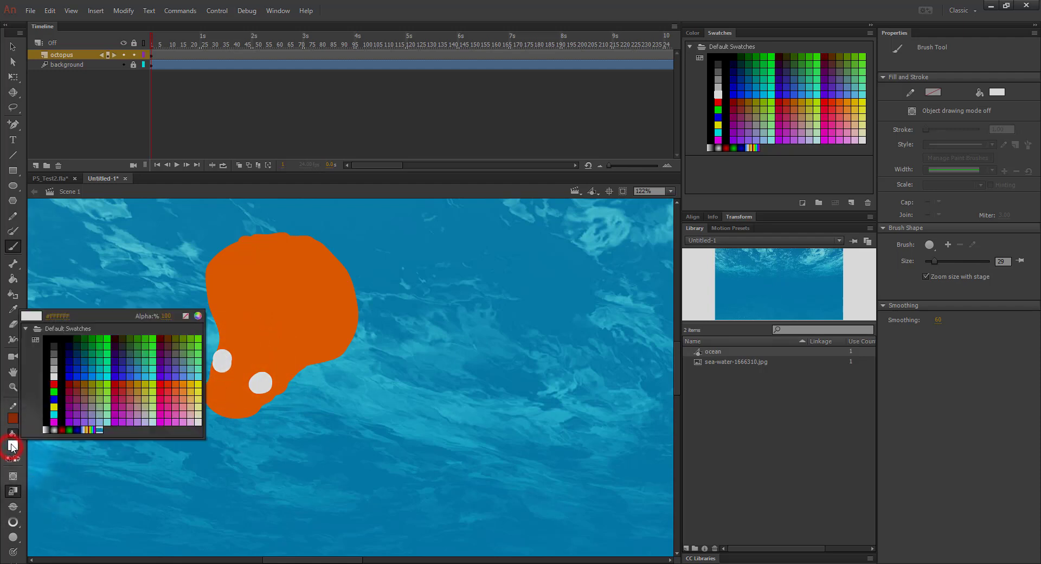
pyautogui.click(55, 337)
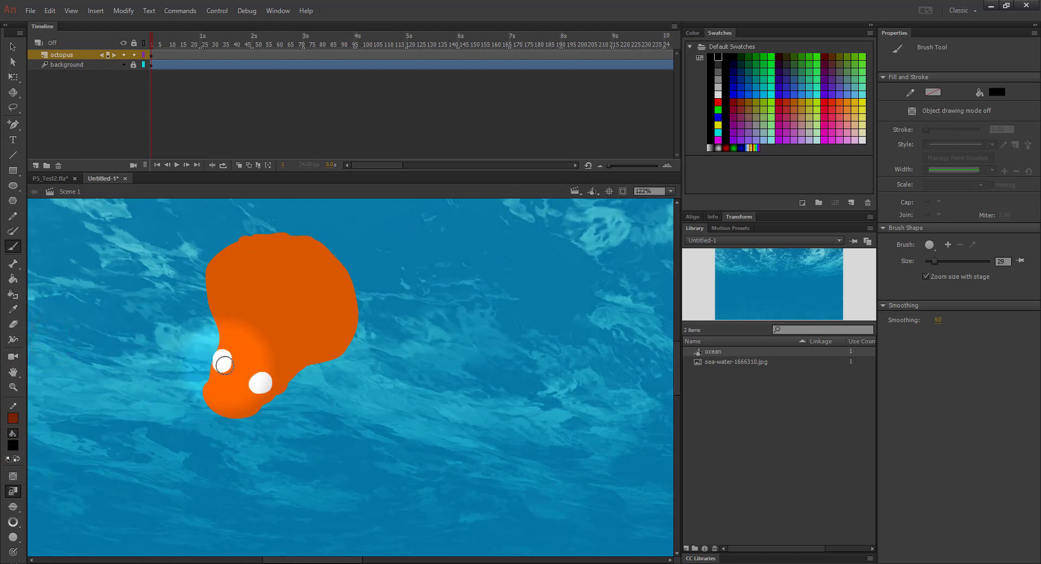
pyautogui.press('[')
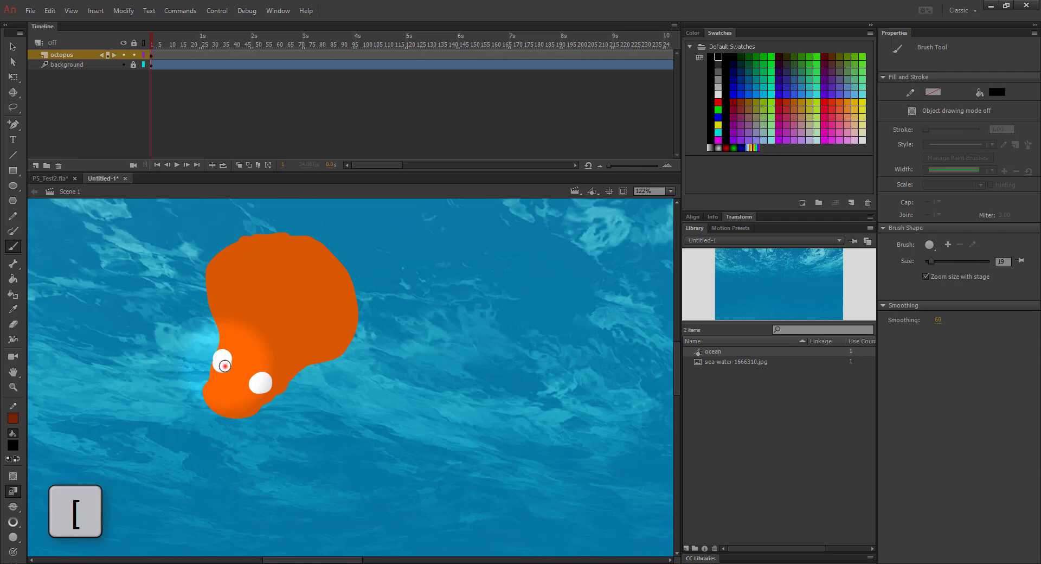
pyautogui.click(224, 366)
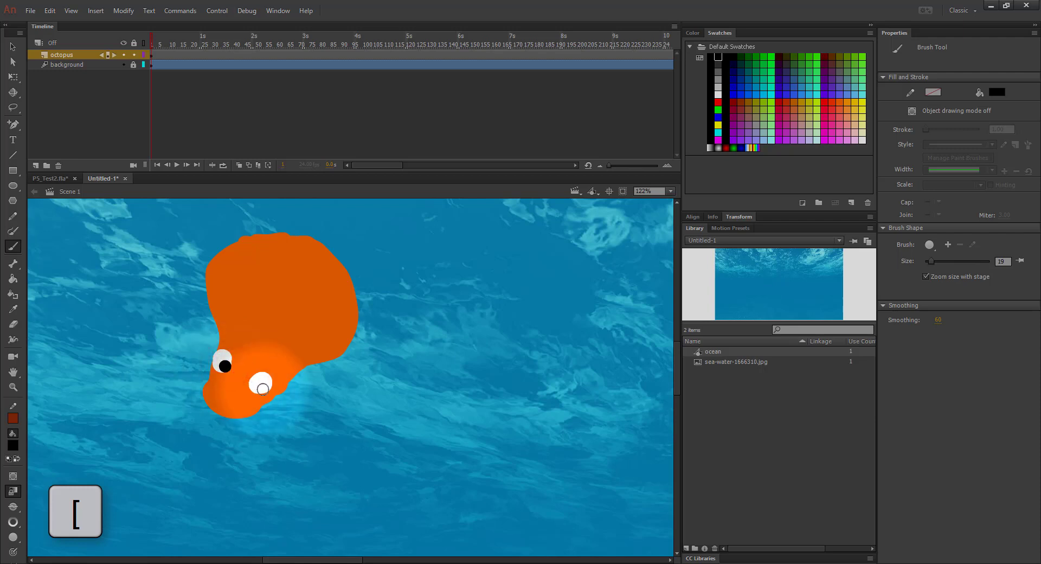
pyautogui.click(263, 389)
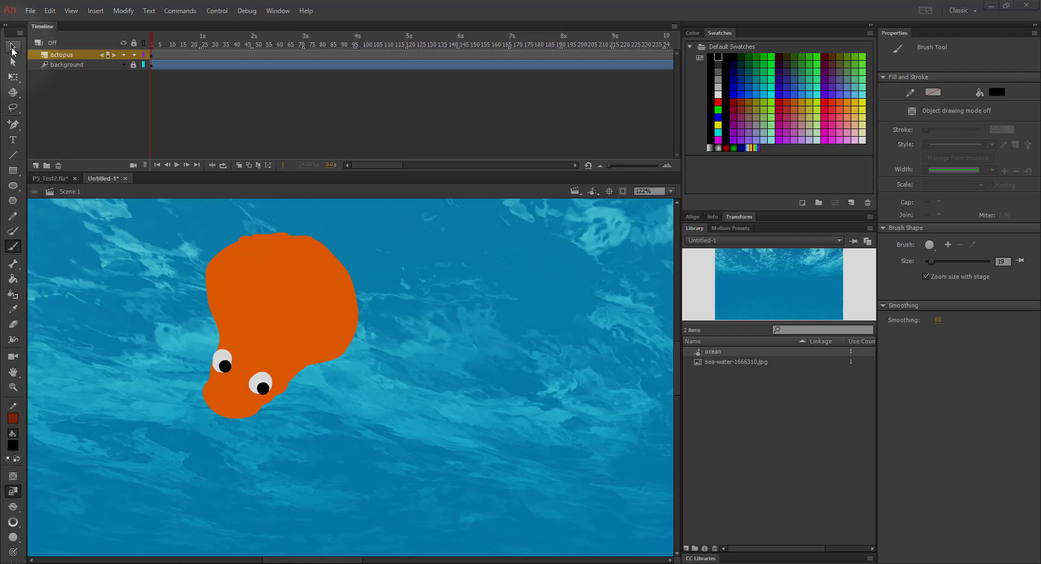
# Convert all the artwork on the octopus layer to a graphic symbol named octopus
pyautogui.click(61, 56)
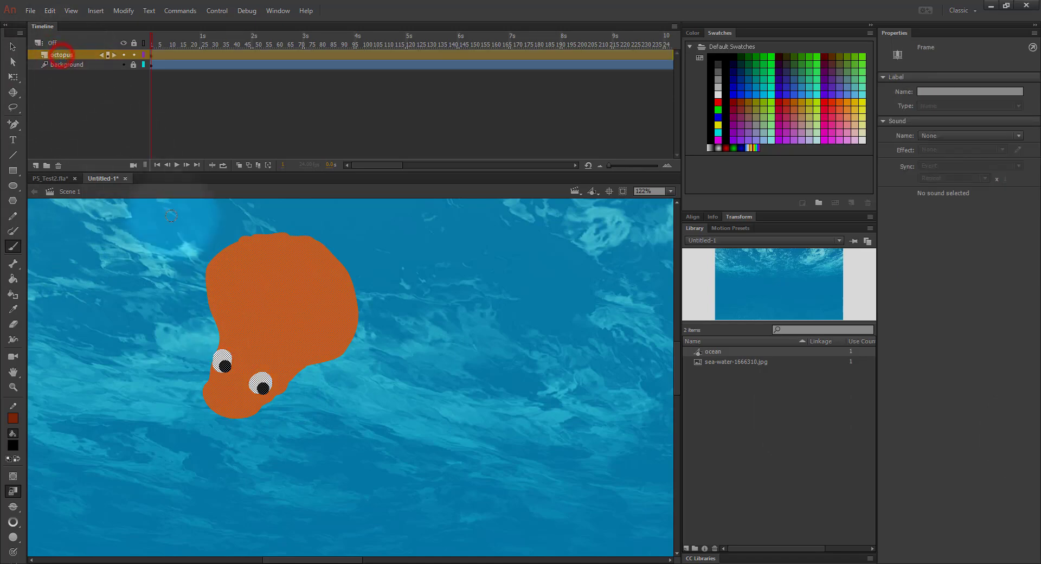
pyautogui.rightClick(242, 291)
pyautogui.click(263, 272)
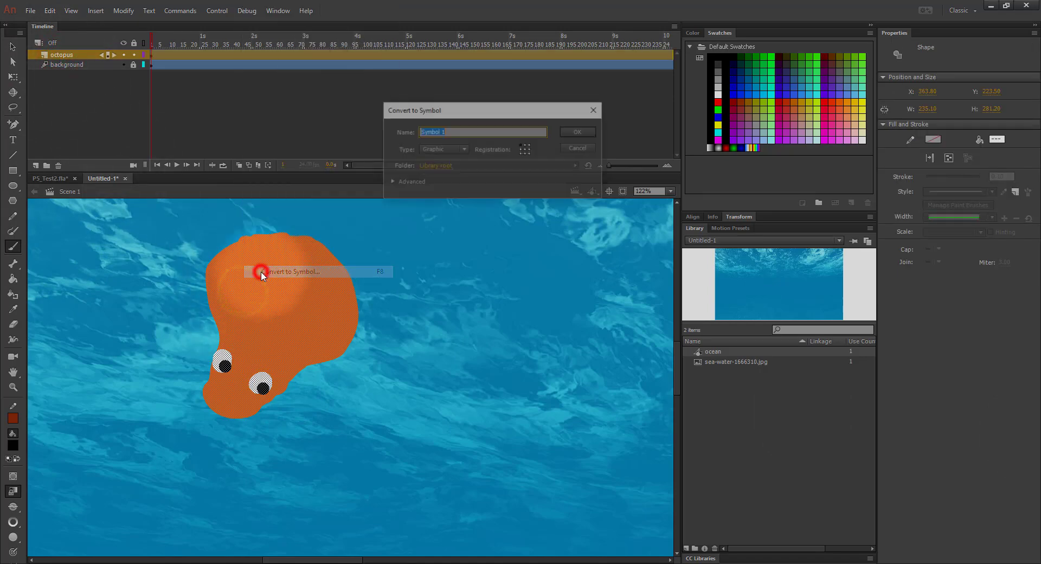
pyautogui.write('oc')
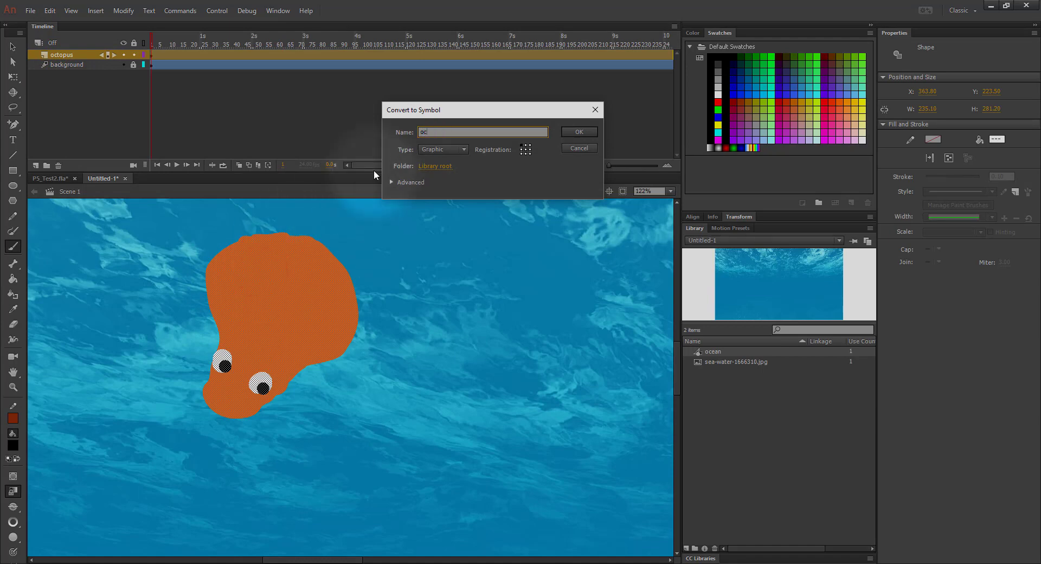
pyautogui.write('topus')
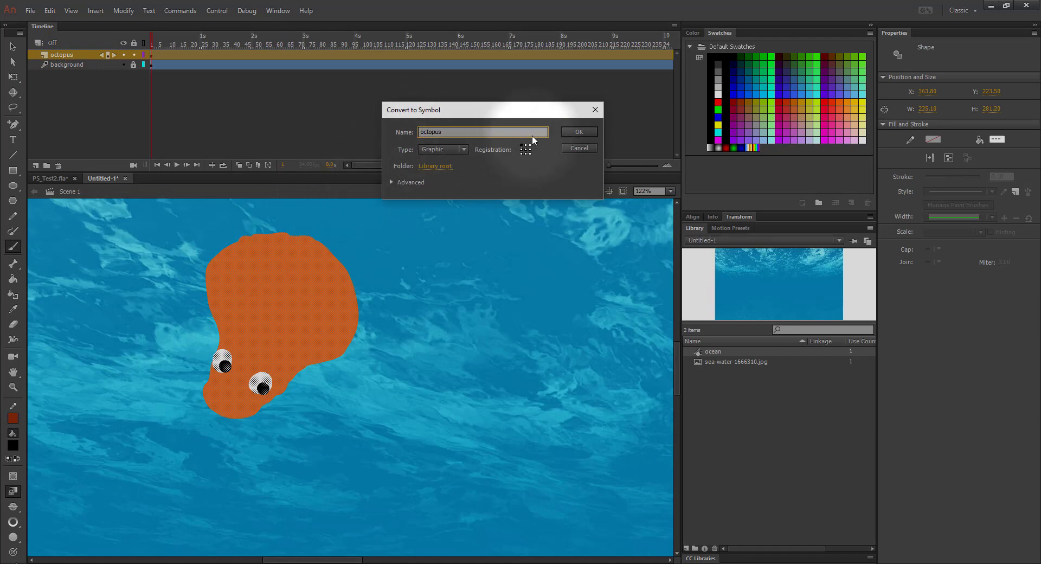
pyautogui.click(570, 131)
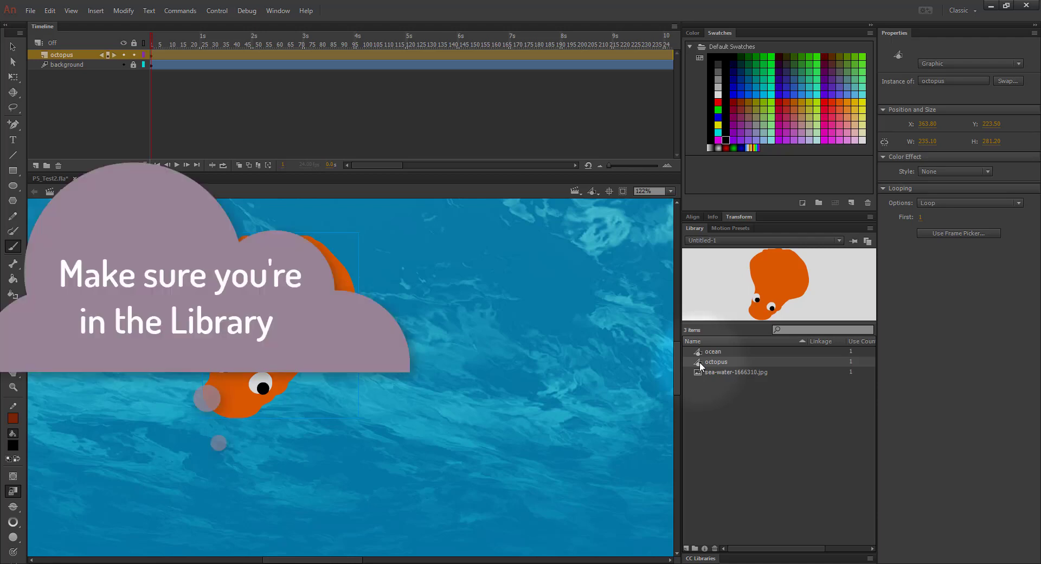
# Open the octopus symbol from the library for editing and rename its layer octo-head
pyautogui.doubleClick(699, 362)
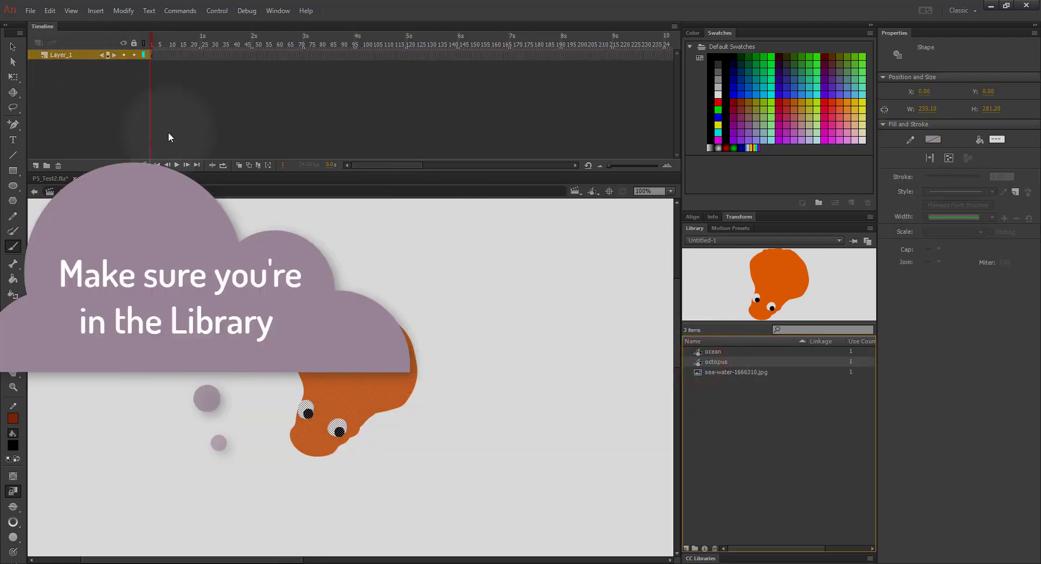
pyautogui.doubleClick(58, 55)
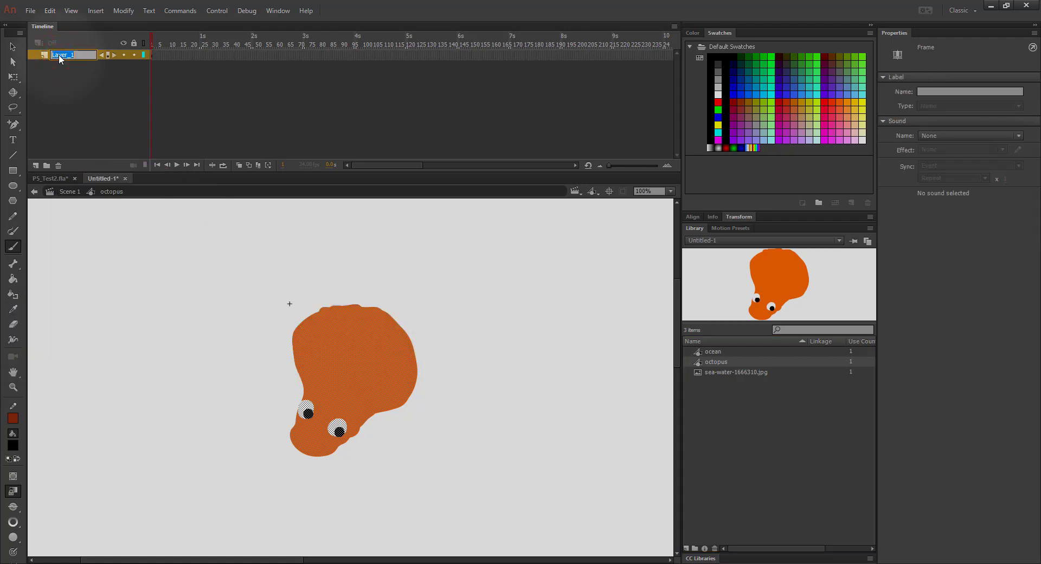
pyautogui.write('octo-head')
pyautogui.press('Return')
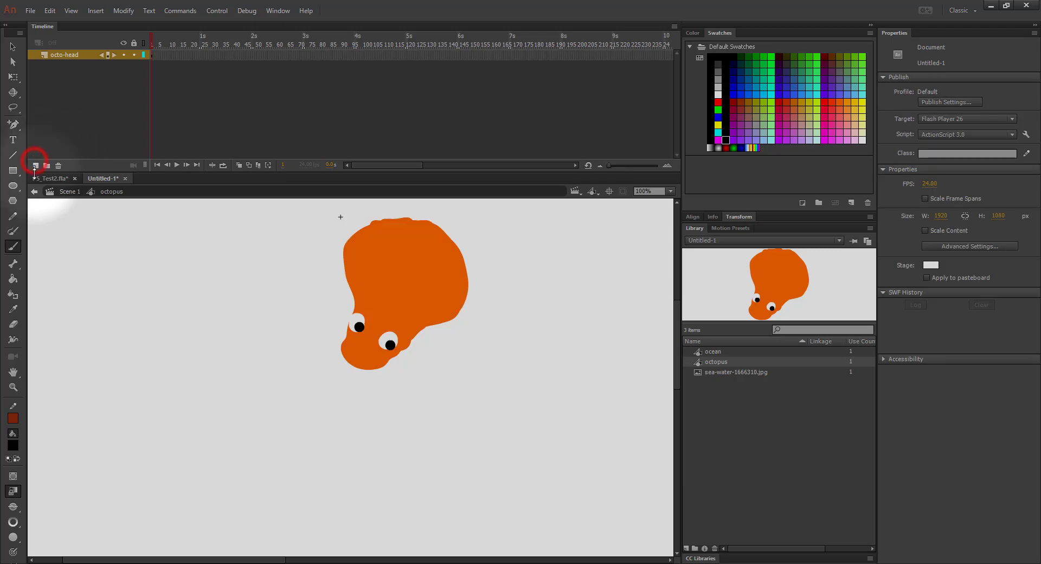
# Add a new layer inside the octopus symbol and name it leg1
pyautogui.click(35, 165)
pyautogui.click(69, 56)
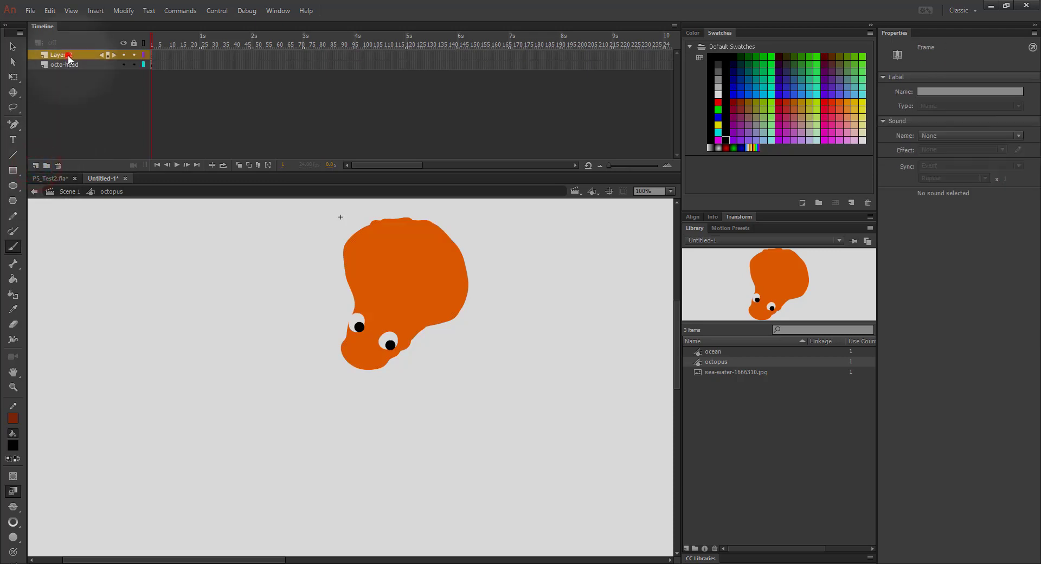
pyautogui.press('BackSpace')
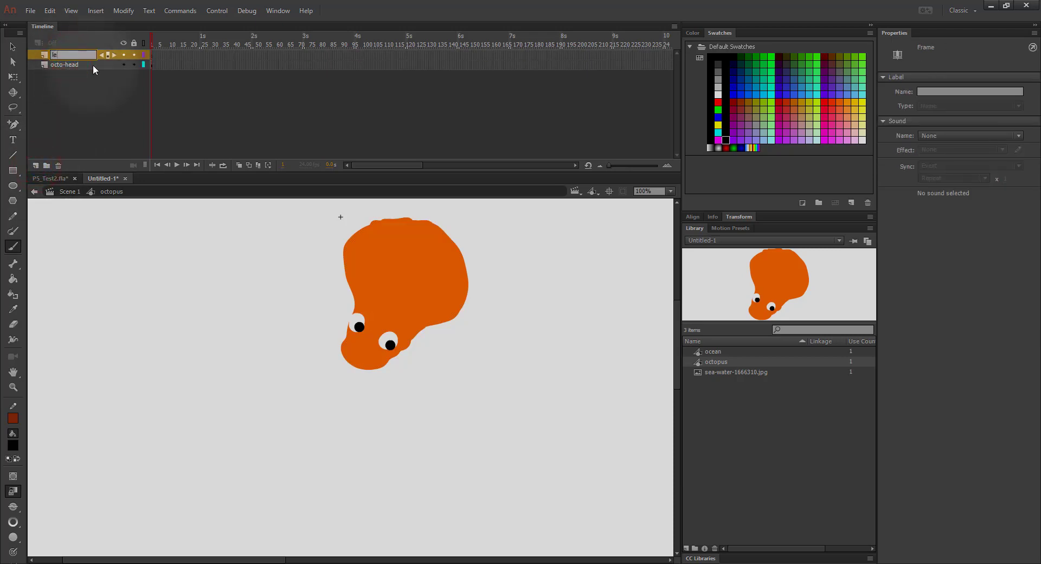
pyautogui.write('leg1')
pyautogui.press('Return')
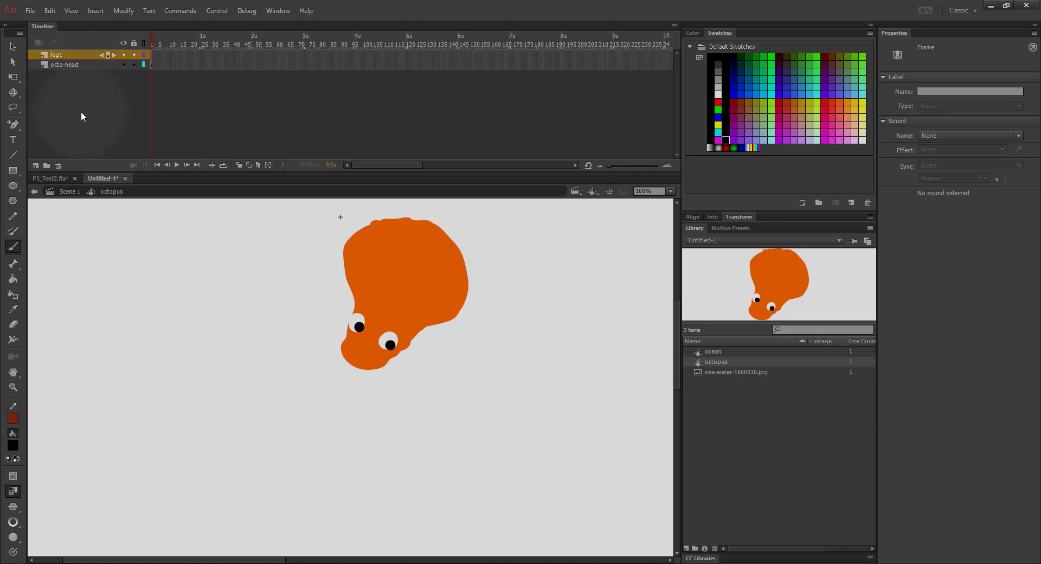
# Sample the head's orange as the fill color with the Eyedropper and return to the Brush tool
pyautogui.click(16, 250)
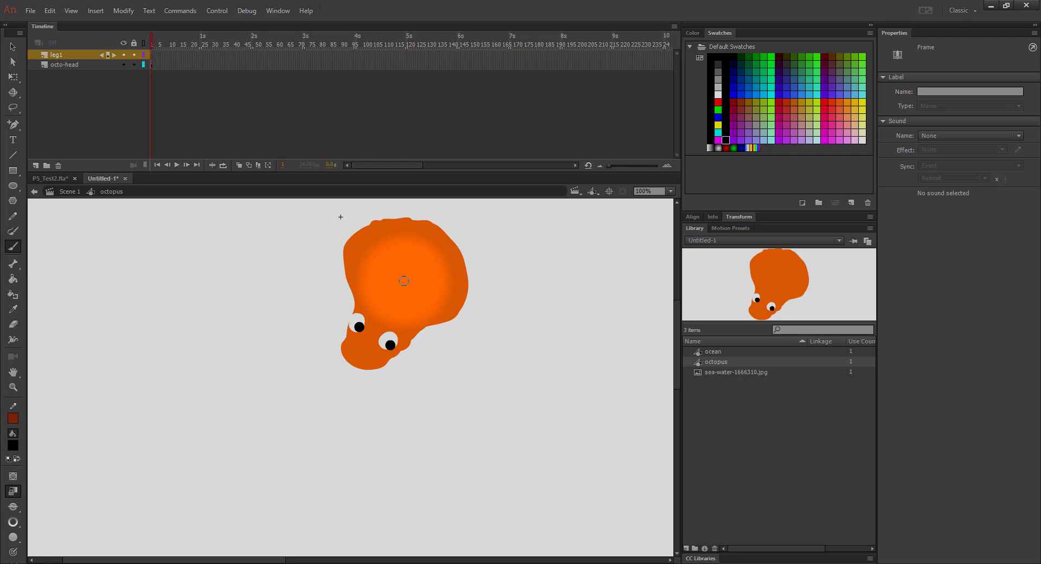
pyautogui.press('i')
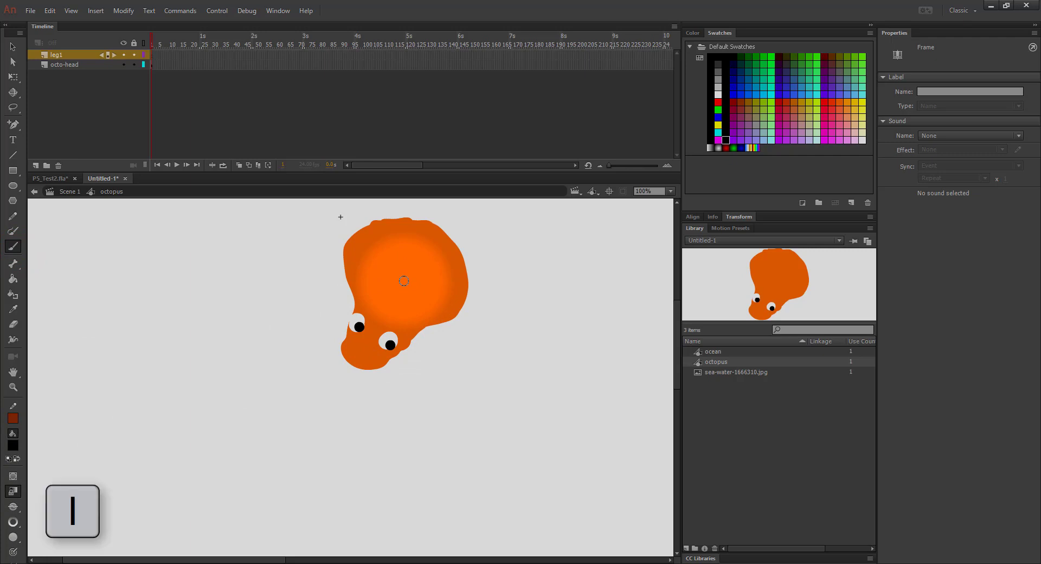
pyautogui.click(403, 280)
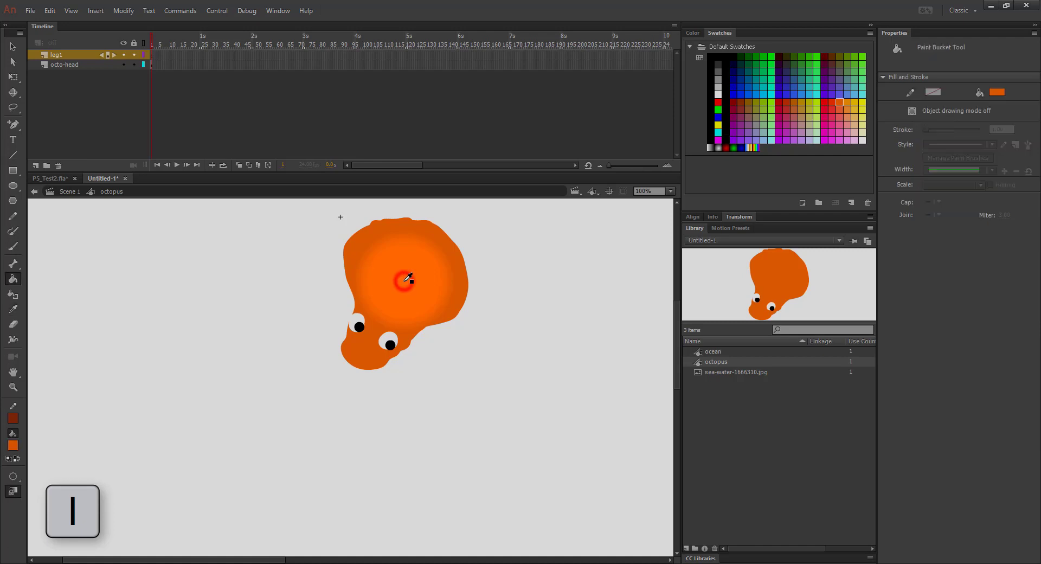
pyautogui.click(139, 393)
pyautogui.click(73, 408)
pyautogui.click(352, 344)
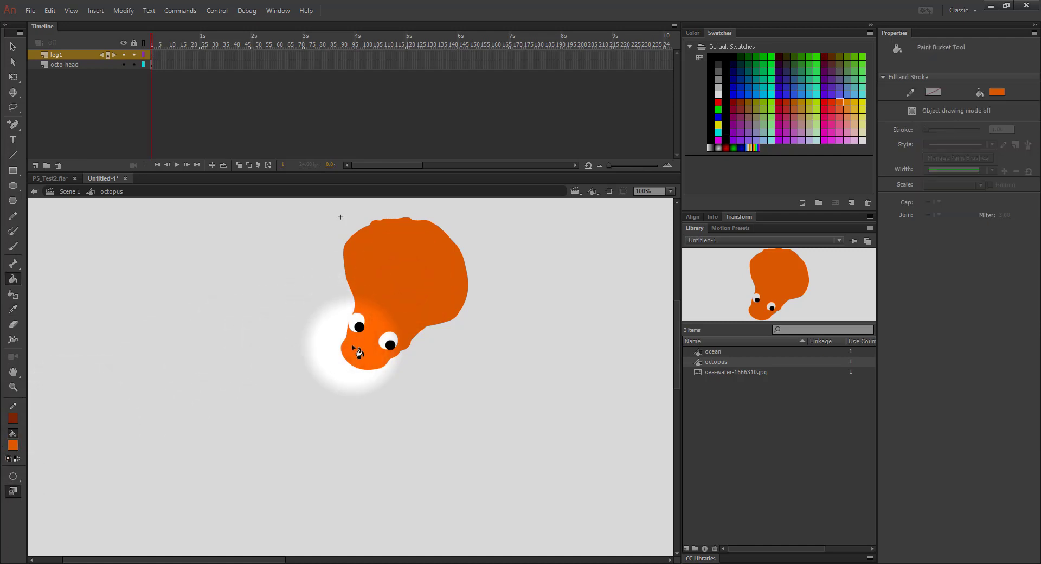
pyautogui.press('b')
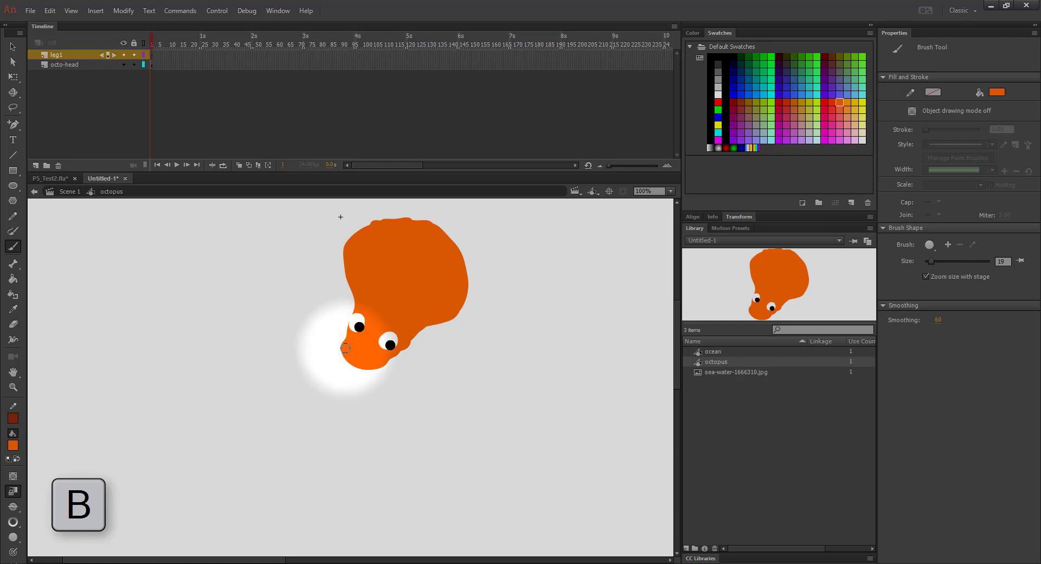
# Move the leg1 layer below octo-head and paint a wavy orange leg from the lower head, curled at its tip, at brush size 19
pyautogui.click(59, 55)
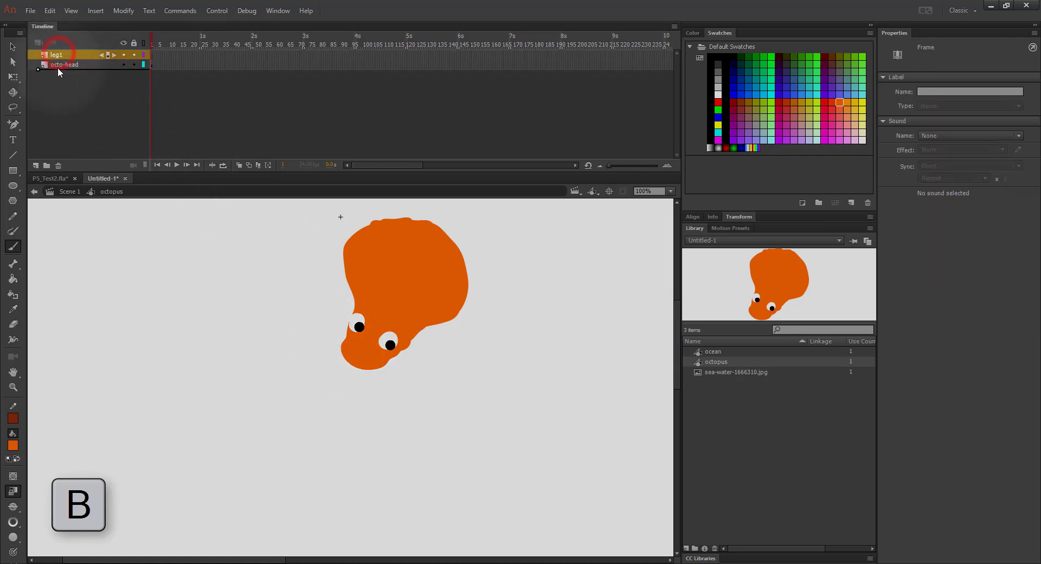
pyautogui.moveTo(59, 72); pyautogui.dragTo(59, 72)
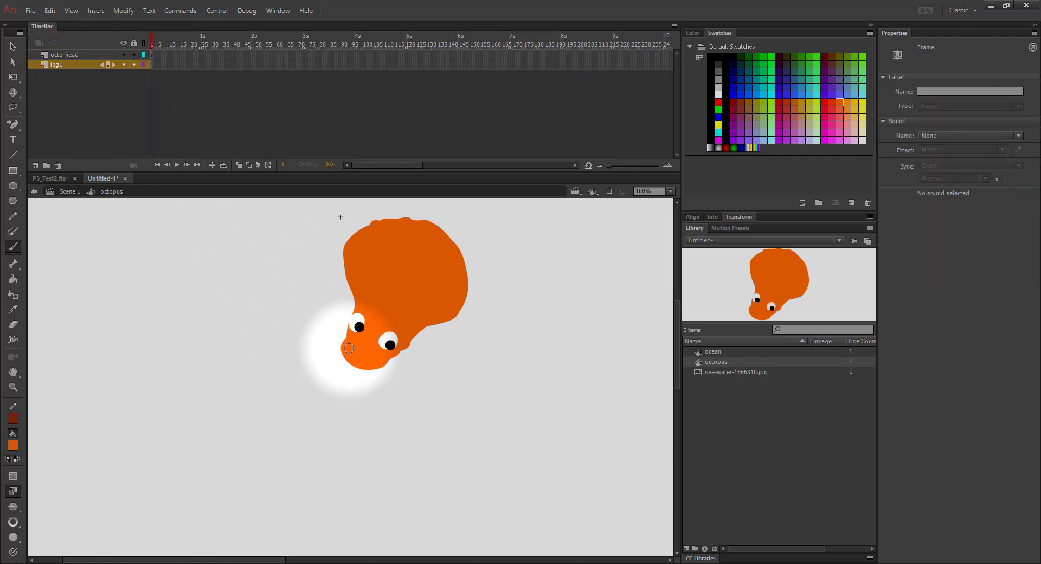
pyautogui.moveTo(348, 345)
pyautogui.mouseDown()
pyautogui.moveTo(298, 346)
pyautogui.moveTo(288, 358)
pyautogui.moveTo(253, 352)
pyautogui.moveTo(209, 365)
pyautogui.moveTo(216, 340)
pyautogui.mouseUp()
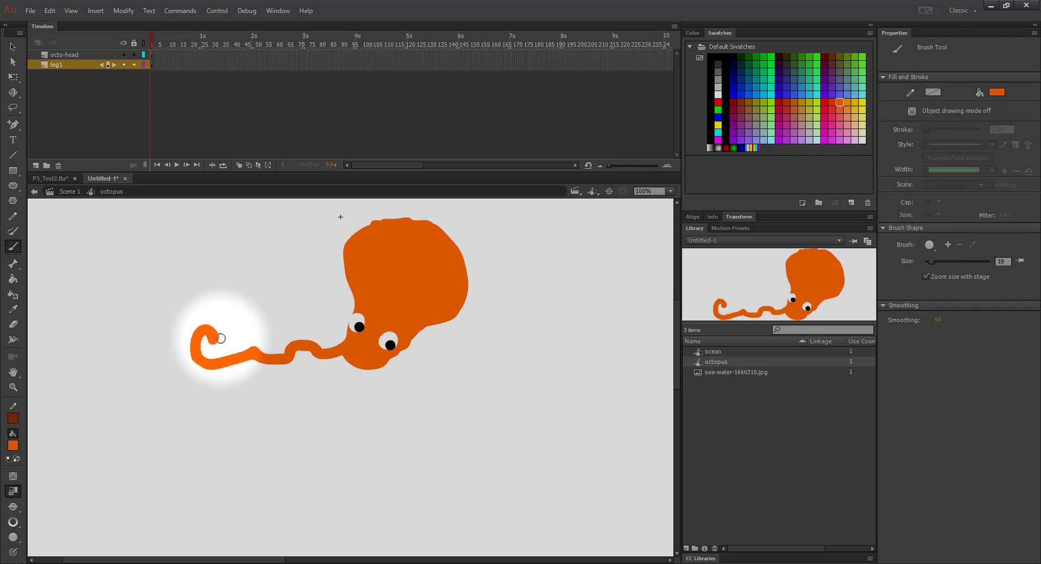
# Enlarge the brush to size 22 and thicken the leg from the base of its curl to the head
pyautogui.press(']')
pyautogui.press(']')
pyautogui.press(']')
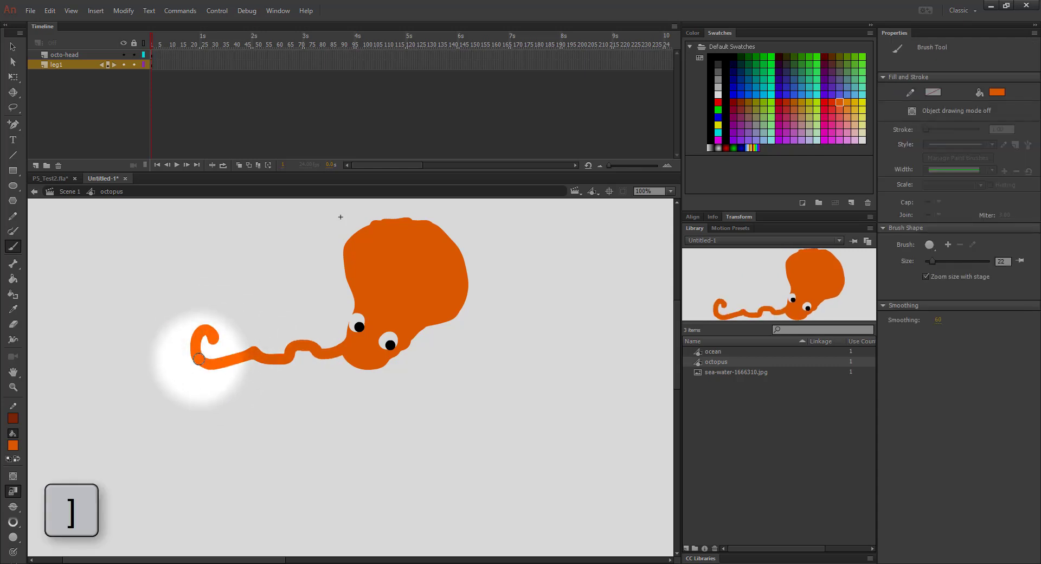
pyautogui.moveTo(199, 359)
pyautogui.mouseDown()
pyautogui.moveTo(299, 350)
pyautogui.moveTo(349, 354)
pyautogui.mouseUp()
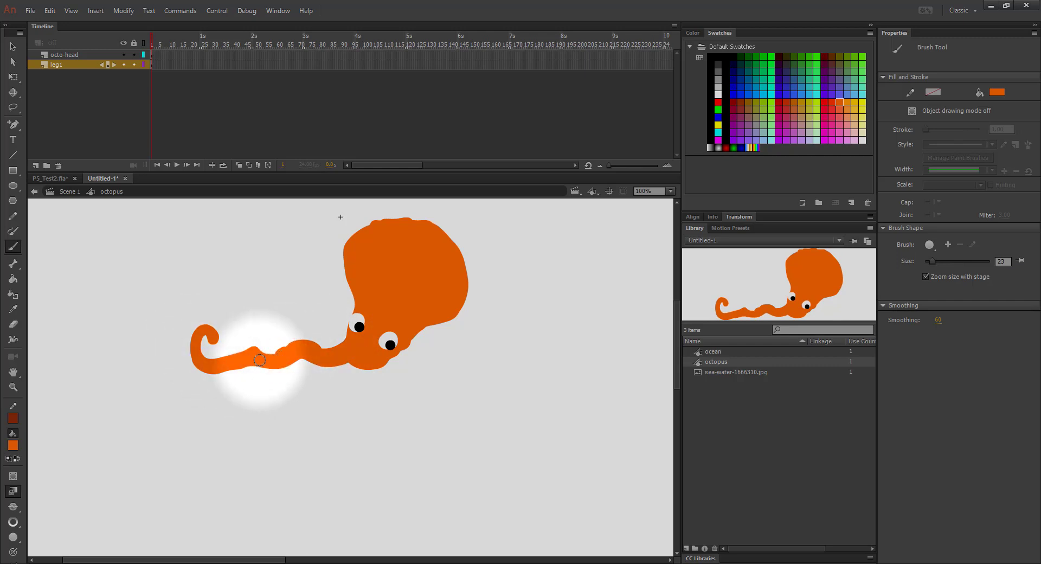
# Reduce the brush size to 15 and dab a row of small suckers along the leg's upper edge from the head into the curl
pyautogui.press('[')
pyautogui.press('[')
pyautogui.press('[')
pyautogui.press('[')
pyautogui.press('[')
pyautogui.press('[')
pyautogui.press('[')
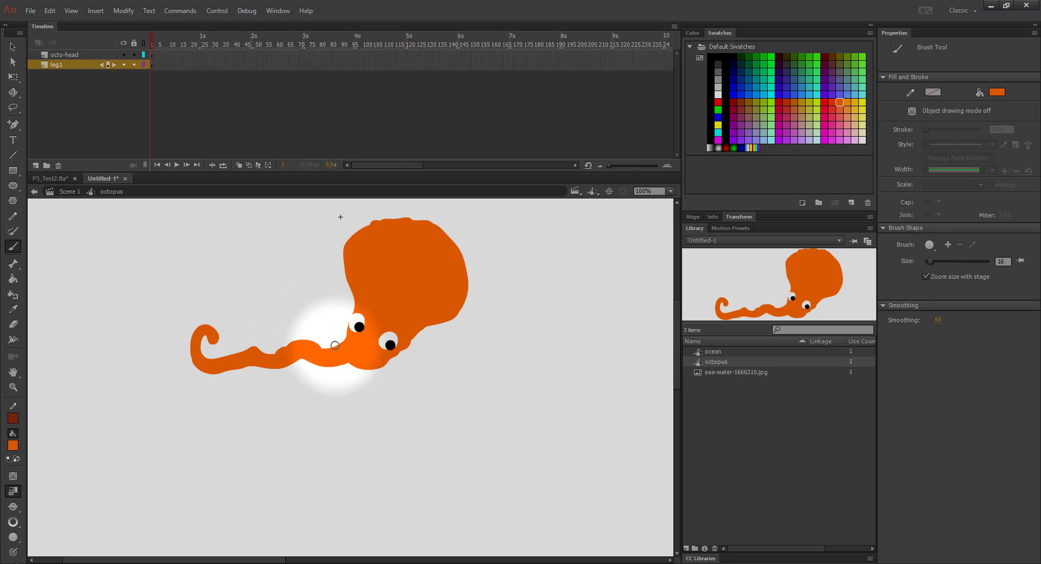
pyautogui.click(336, 345)
pyautogui.click(330, 349)
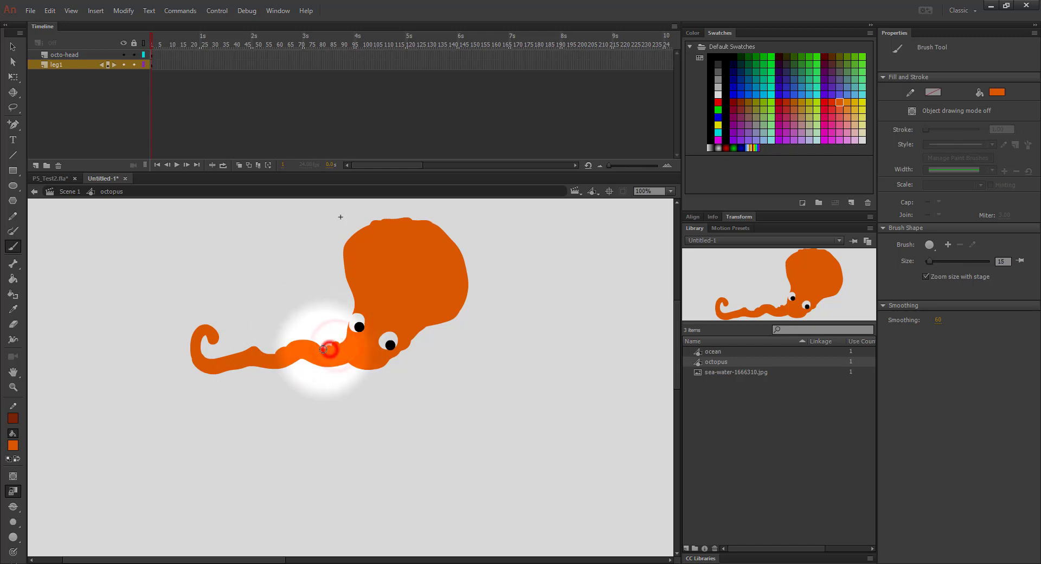
pyautogui.click(322, 349)
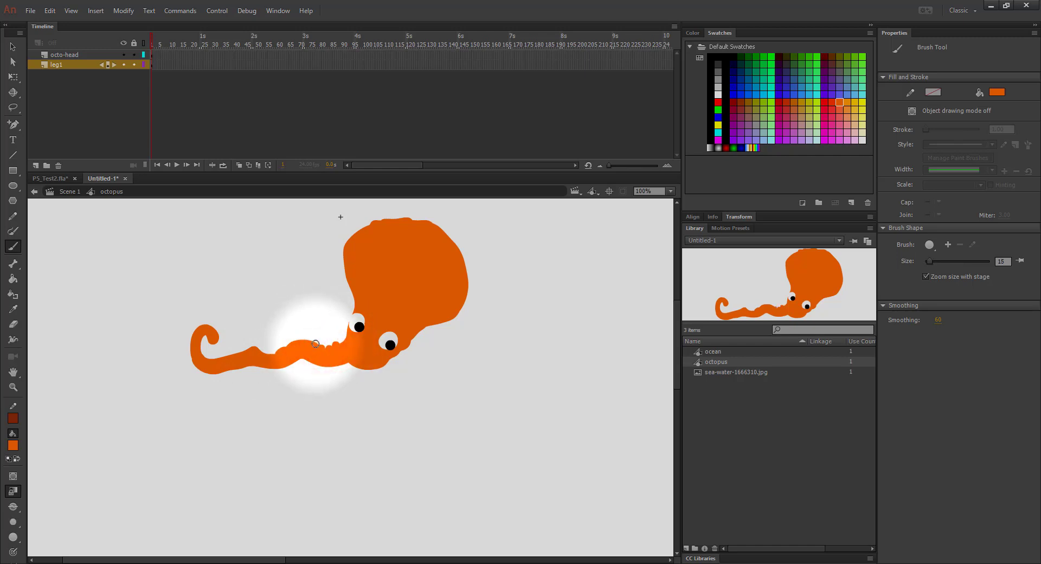
pyautogui.click(305, 342)
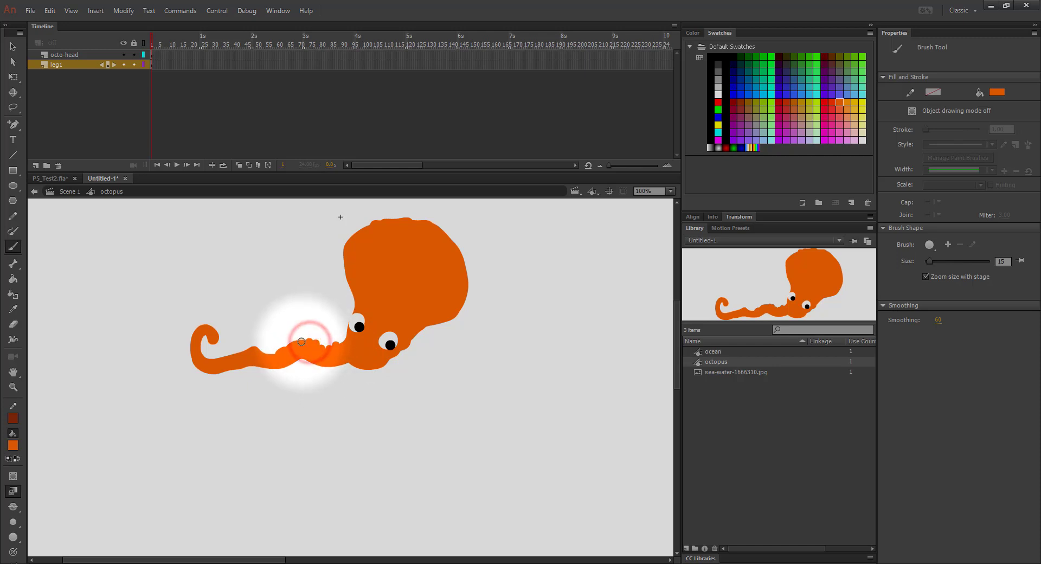
pyautogui.click(296, 342)
pyautogui.click(287, 347)
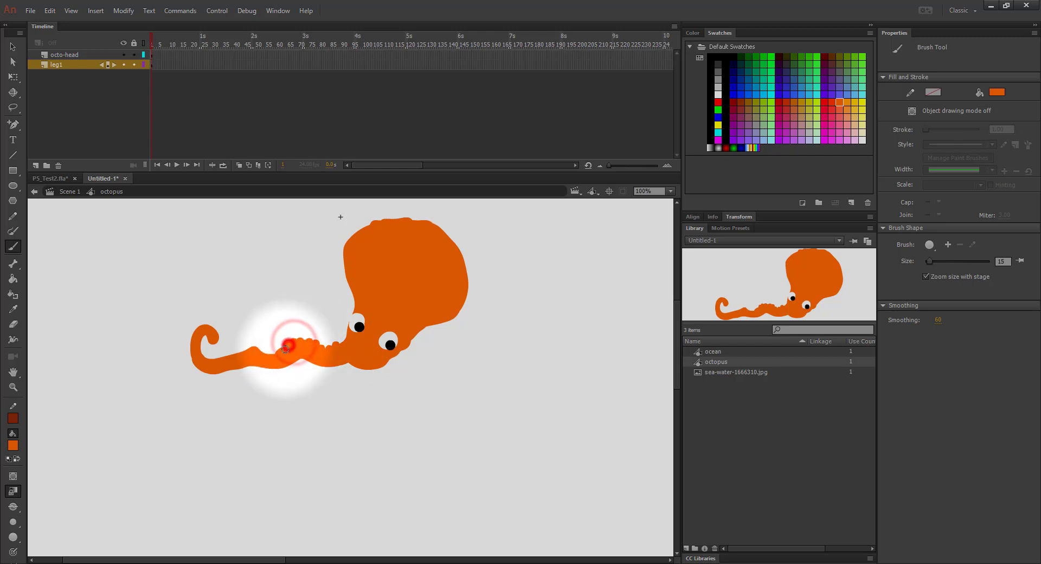
pyautogui.click(282, 348)
pyautogui.click(272, 351)
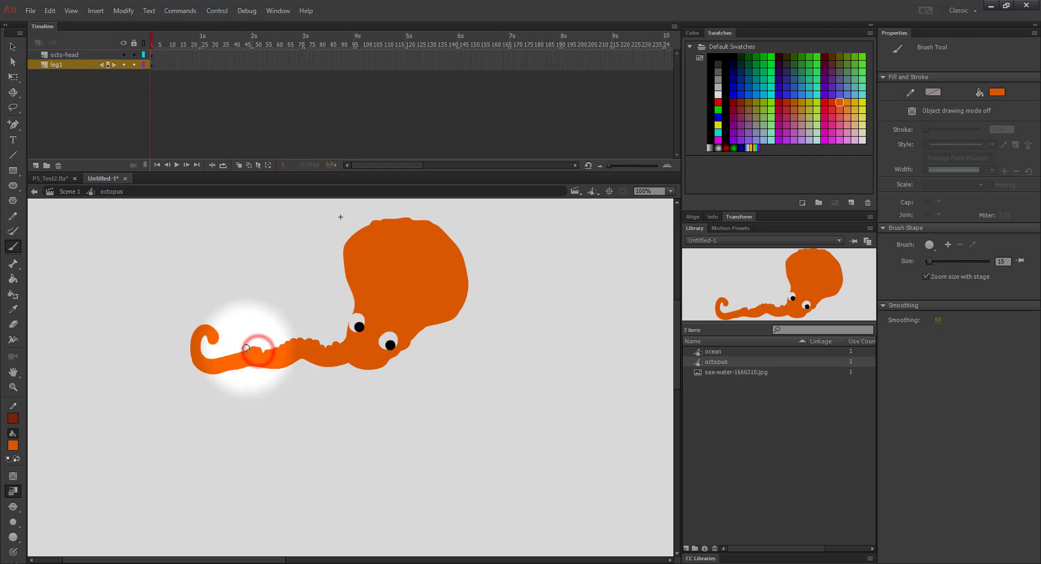
pyautogui.click(246, 349)
pyautogui.click(239, 353)
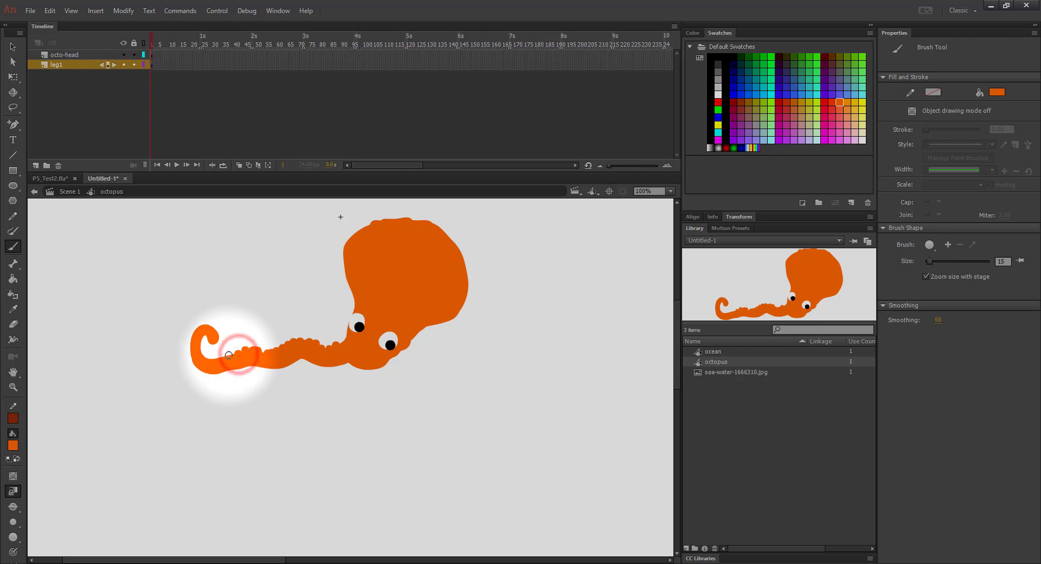
pyautogui.click(220, 358)
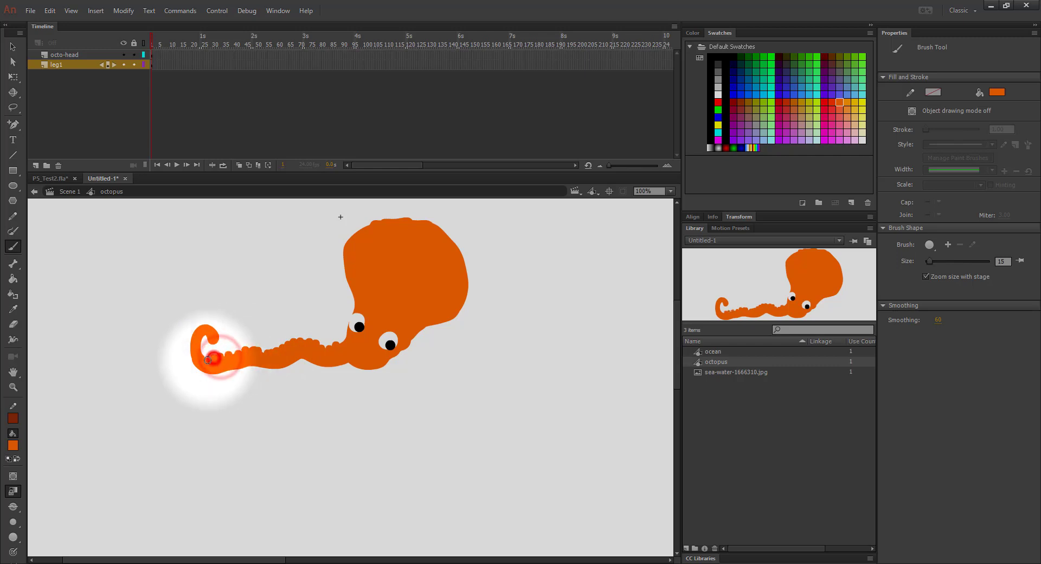
pyautogui.click(203, 358)
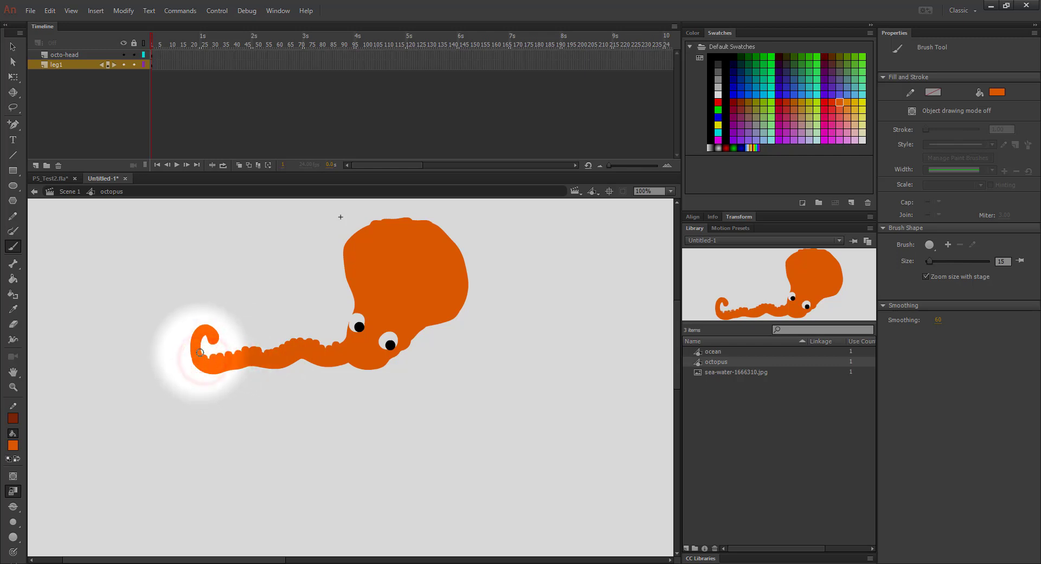
pyautogui.click(200, 342)
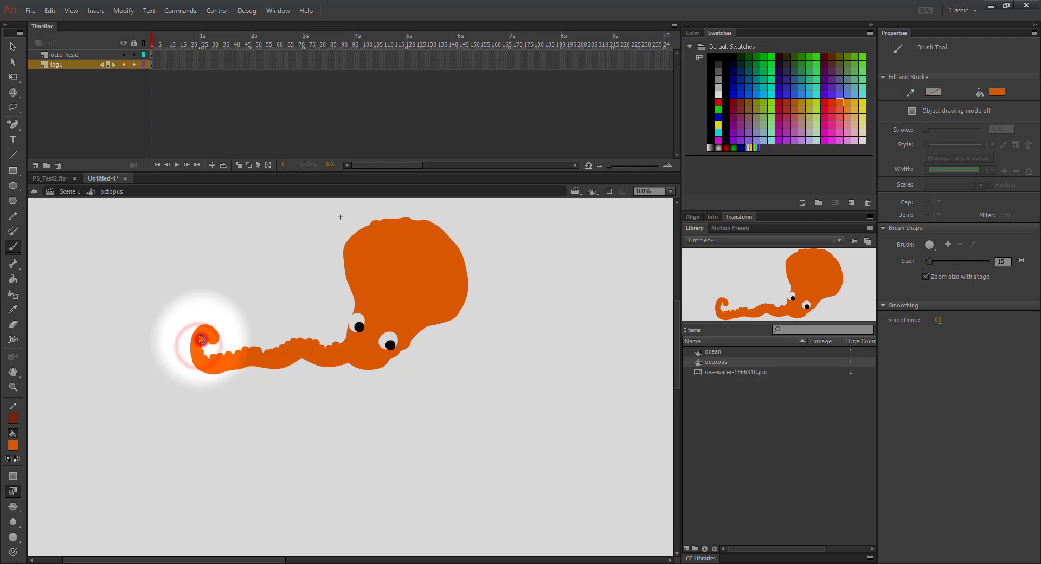
pyautogui.click(205, 336)
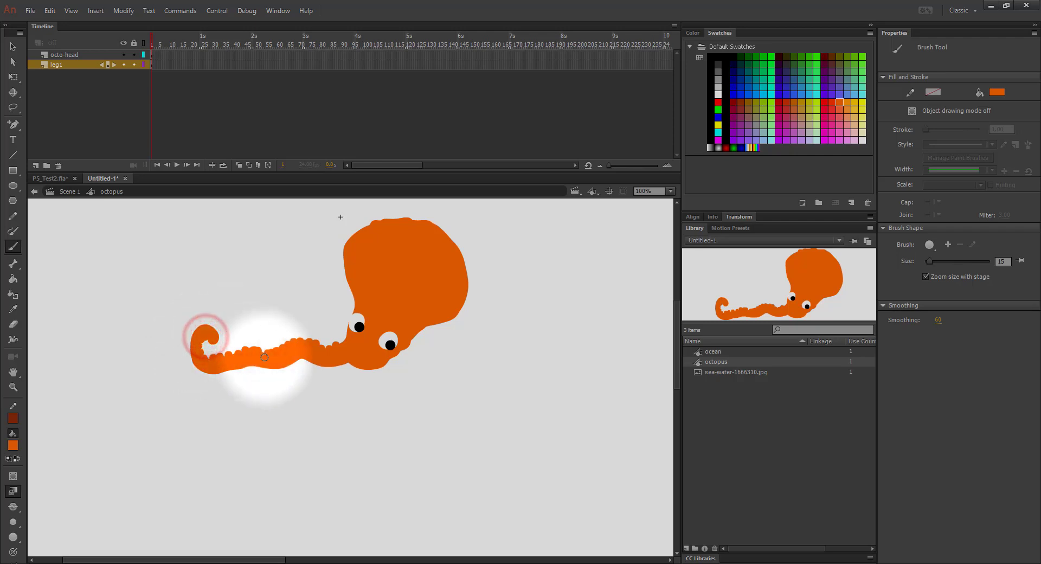
# Duplicate the leg1 layer and move the copied leg below the original, under the octopus's head
pyautogui.click(64, 65)
pyautogui.rightClick(64, 65)
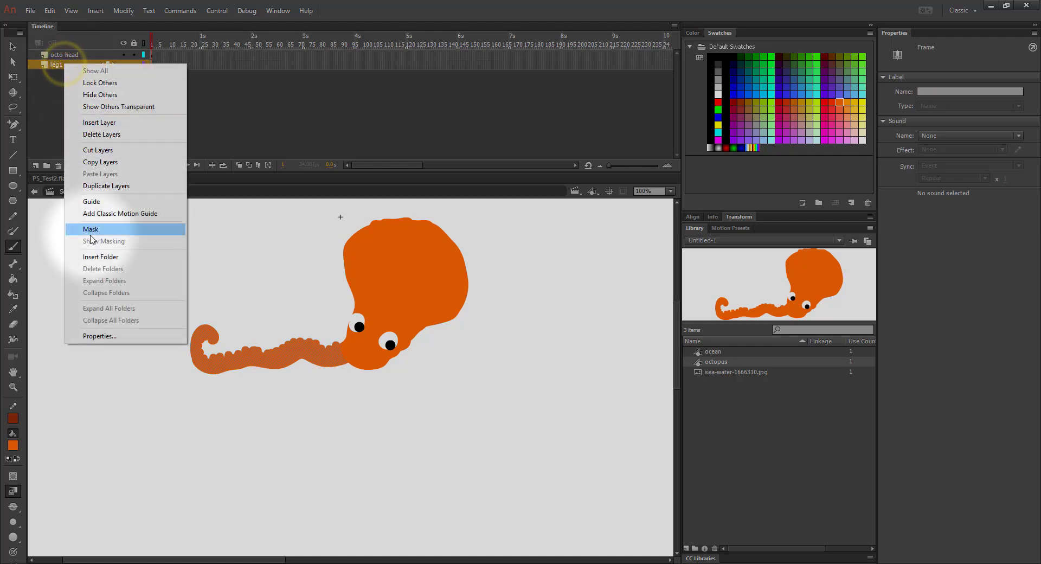
pyautogui.click(97, 186)
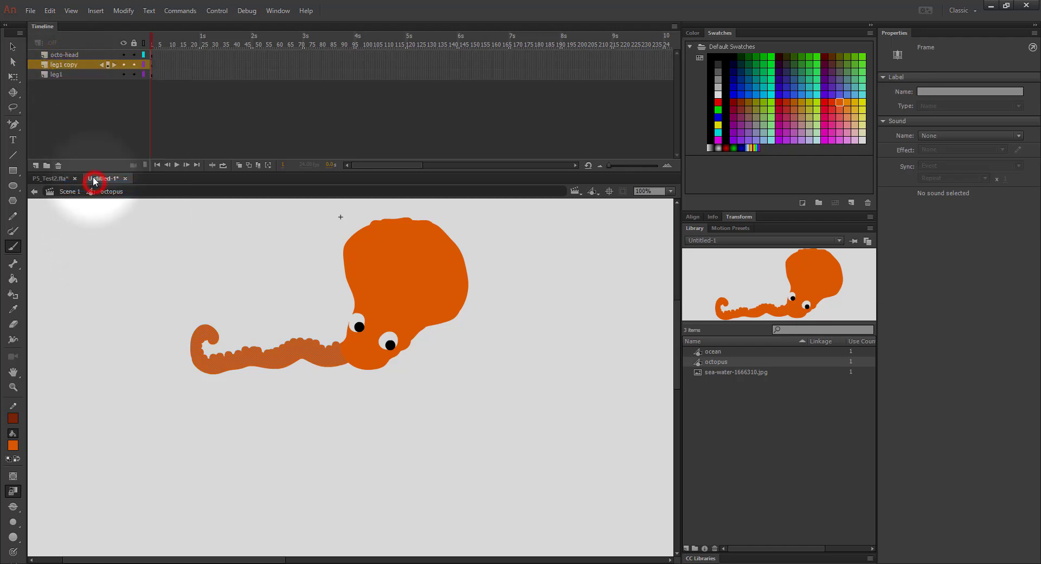
pyautogui.press('v')
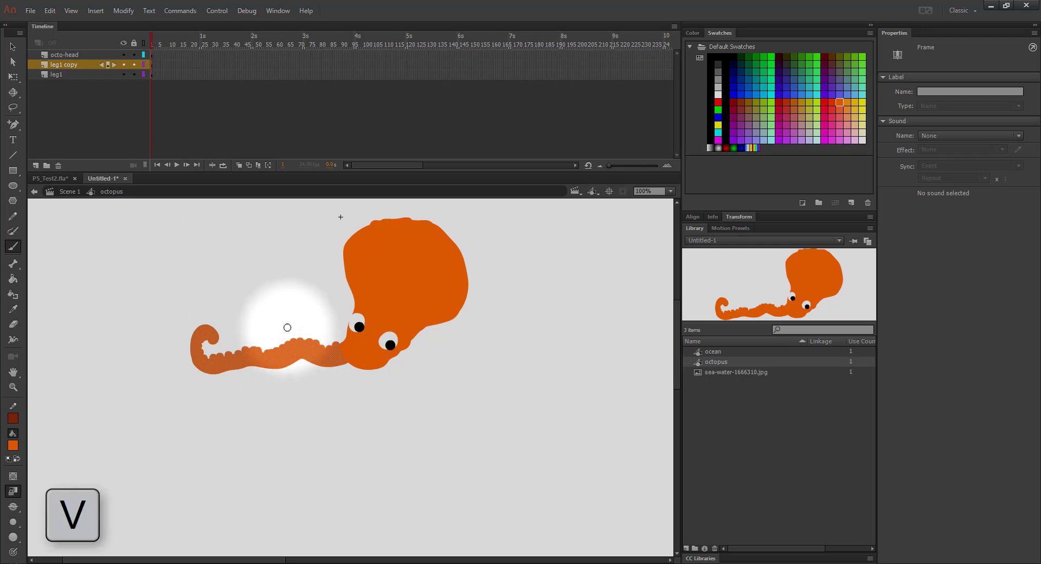
pyautogui.click(284, 362)
pyautogui.moveTo(282, 362); pyautogui.dragTo(338, 411)
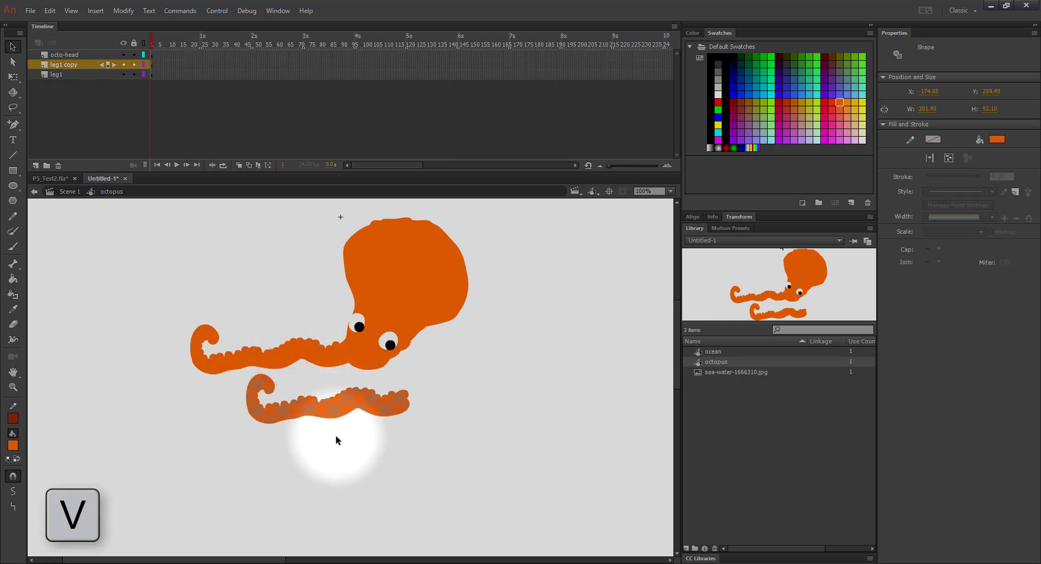
# Rotate the copied leg with Free Transform until it hangs almost vertically, and attach its thick end to the bottom of the head
pyautogui.click(13, 78)
pyautogui.moveTo(415, 427); pyautogui.dragTo(417, 369)
pyautogui.moveTo(336, 396); pyautogui.dragTo(389, 401)
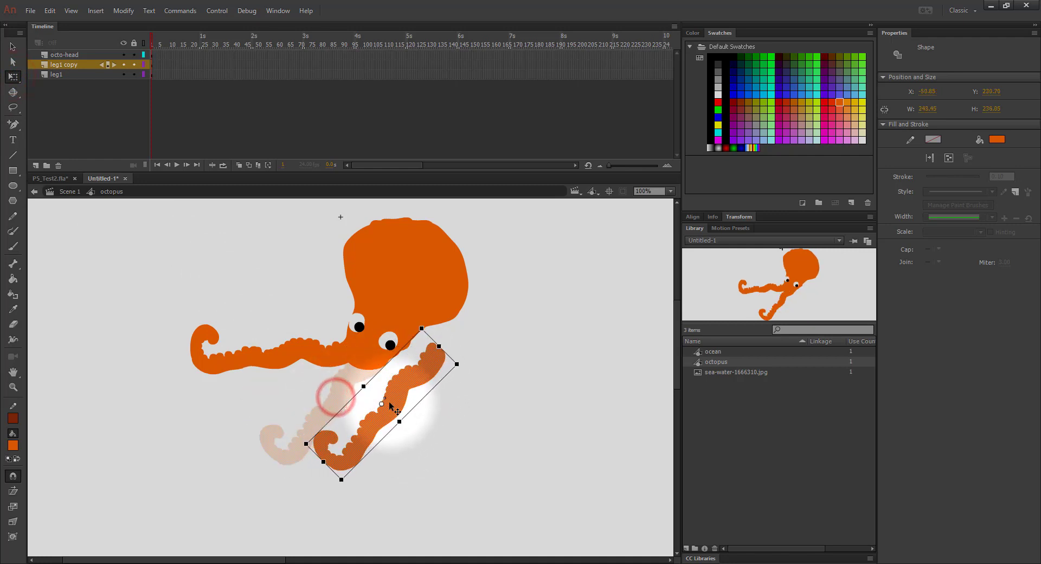
pyautogui.moveTo(422, 325); pyautogui.dragTo(354, 328)
pyautogui.moveTo(383, 395); pyautogui.dragTo(393, 432)
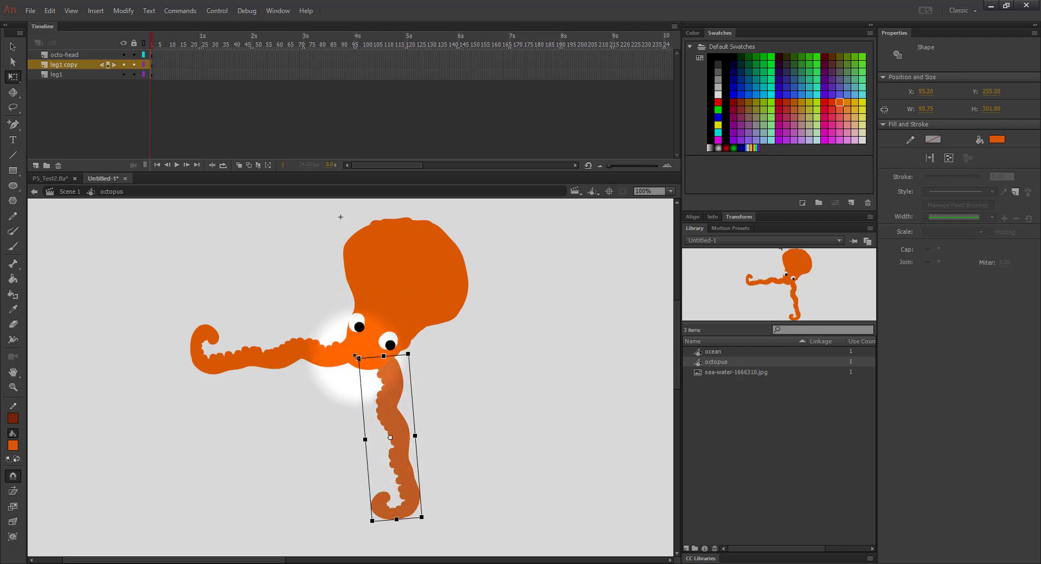
pyautogui.moveTo(353, 354); pyautogui.dragTo(349, 356)
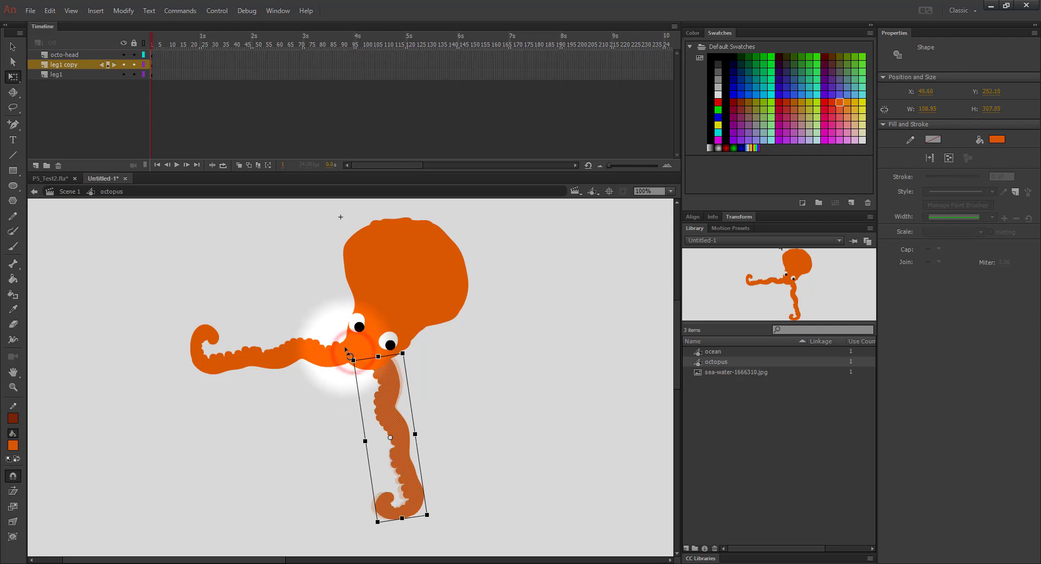
pyautogui.moveTo(401, 440)
pyautogui.mouseDown()
pyautogui.moveTo(397, 426)
pyautogui.moveTo(386, 427)
pyautogui.mouseUp()
# Try flipping the copied leg vertically
pyautogui.rightClick(385, 416)
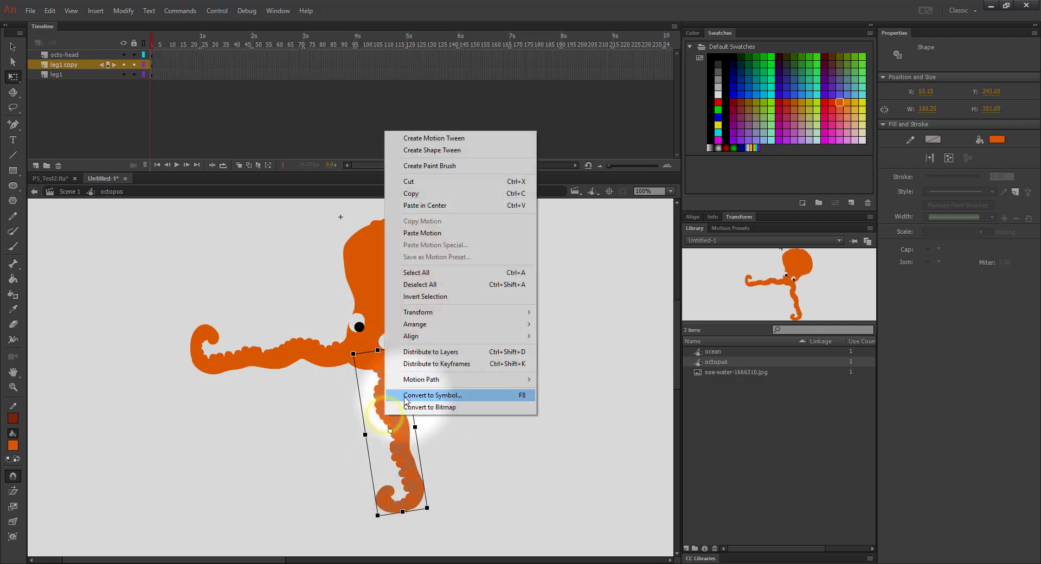
pyautogui.moveTo(444, 311)
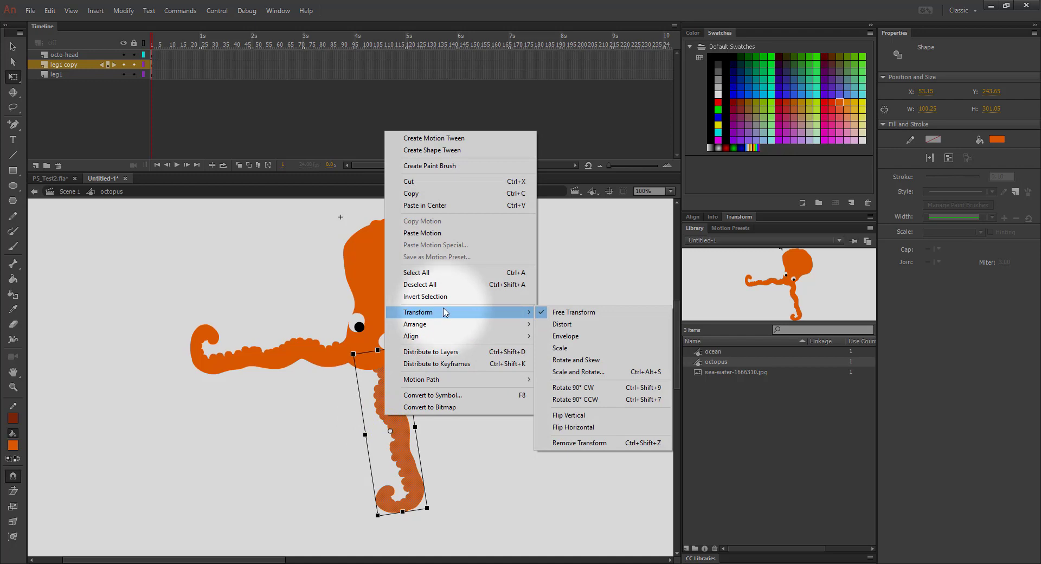
pyautogui.click(594, 418)
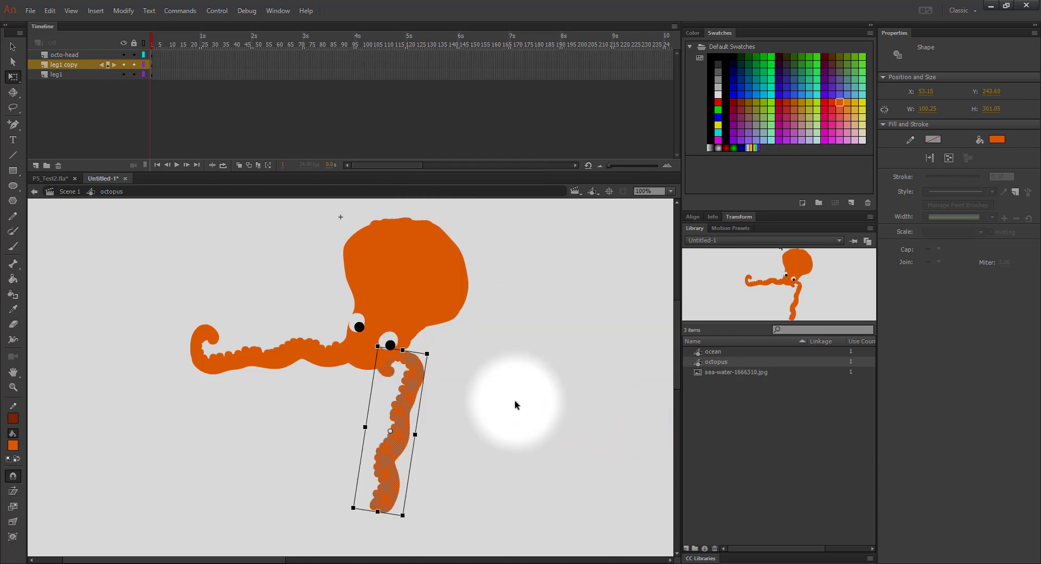
# Flip the copied leg horizontally and rotate it so its upper end meets the head and its curled tip slants outward
pyautogui.rightClick(388, 411)
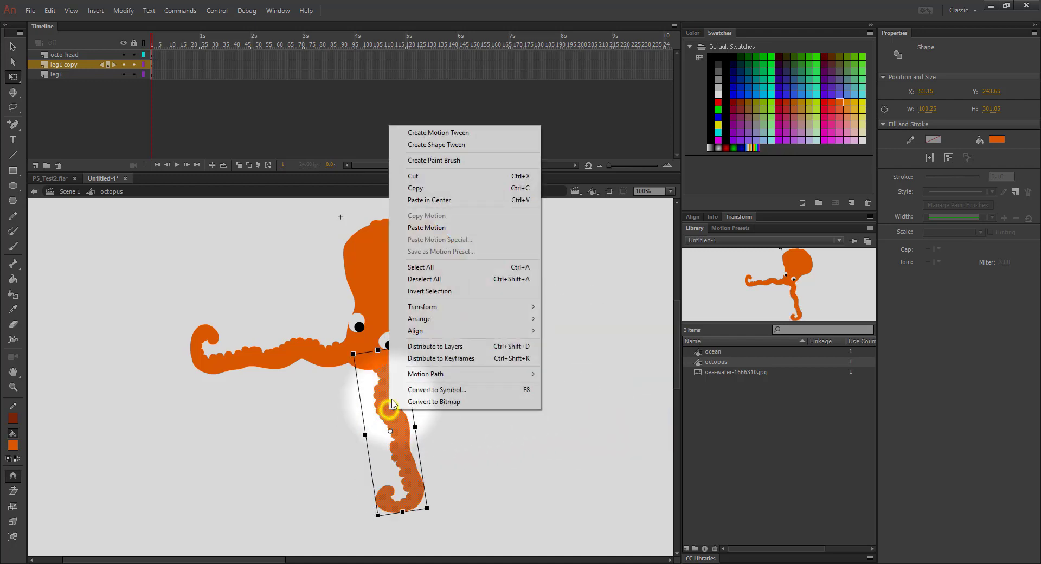
pyautogui.moveTo(436, 309)
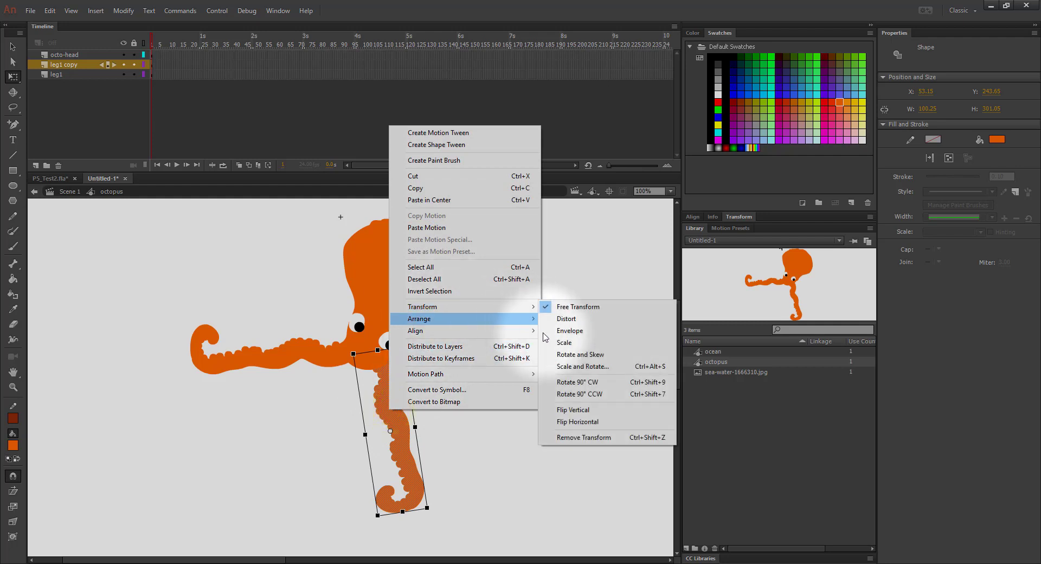
pyautogui.click(600, 425)
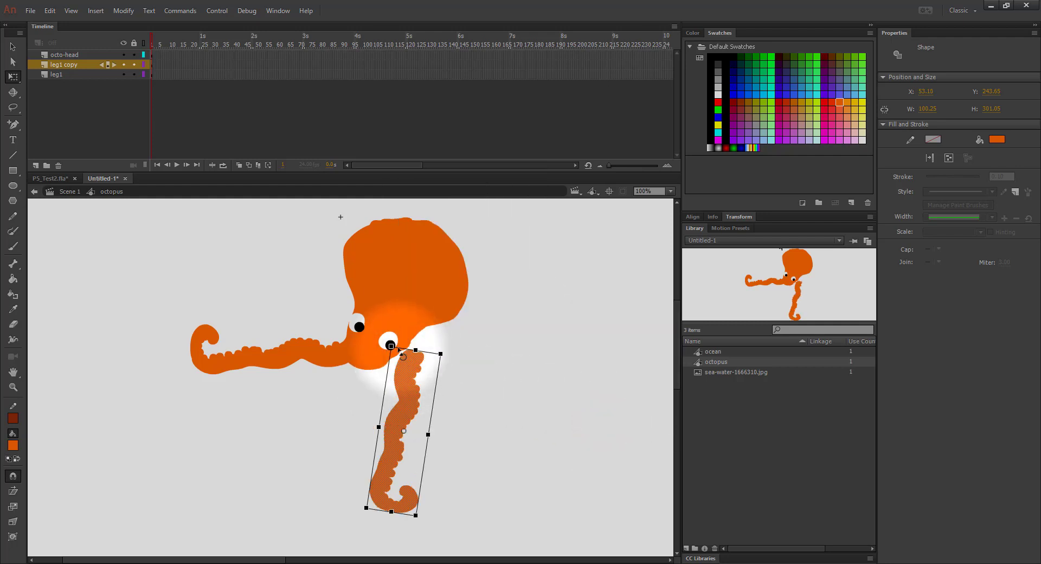
pyautogui.moveTo(391, 345); pyautogui.dragTo(369, 353)
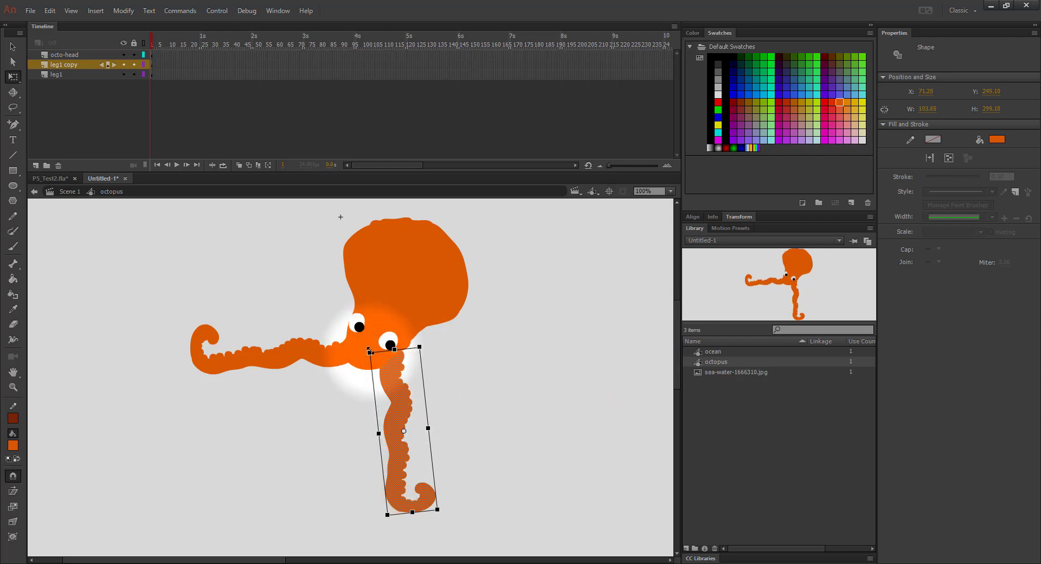
pyautogui.moveTo(361, 347); pyautogui.dragTo(359, 361)
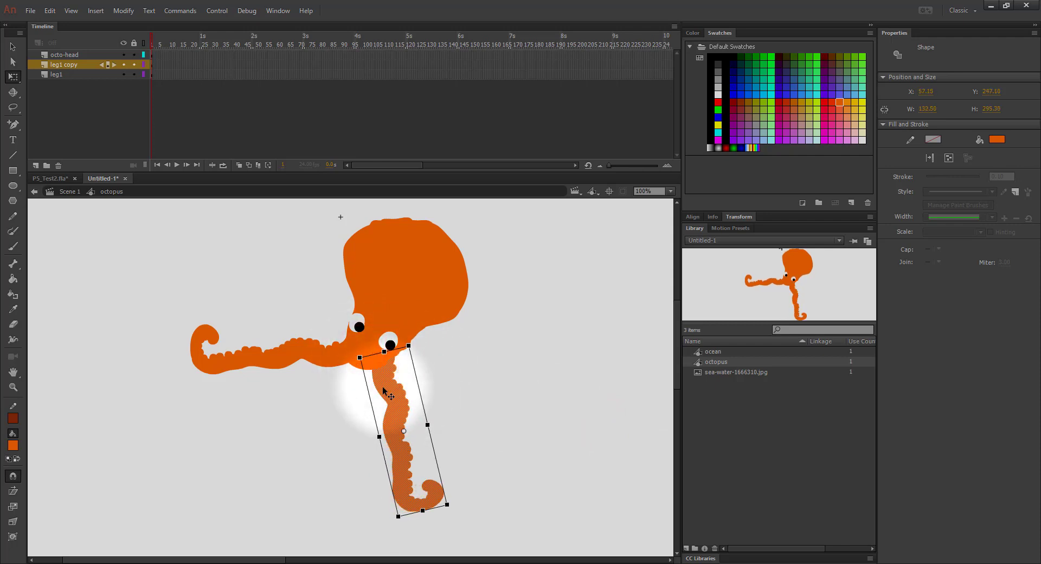
# Apply an Envelope transform to the copied leg, bending both long sides into an S-curve and stretching the curled tip outward
pyautogui.rightClick(388, 409)
pyautogui.moveTo(497, 307)
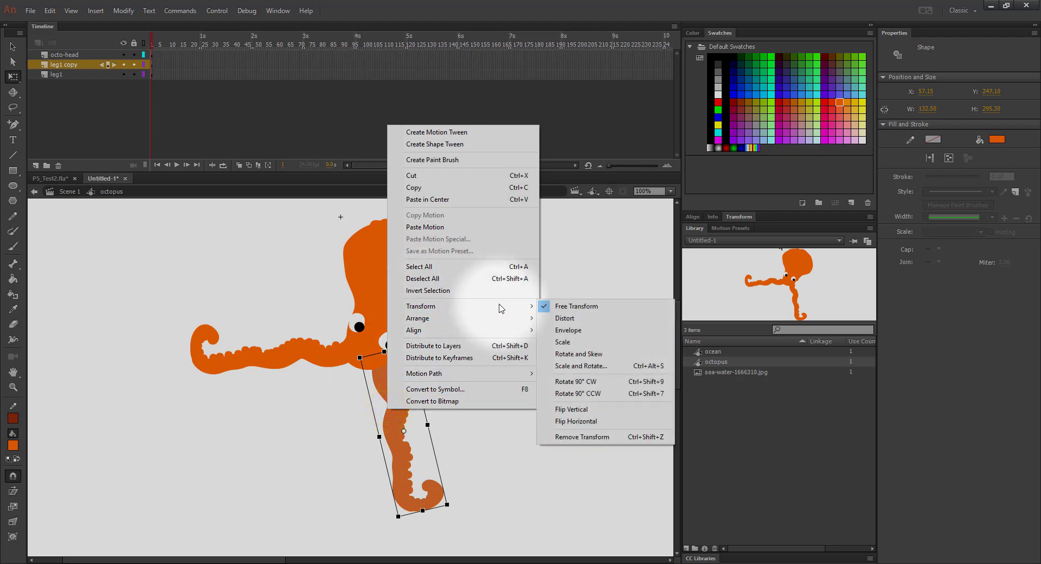
pyautogui.click(563, 329)
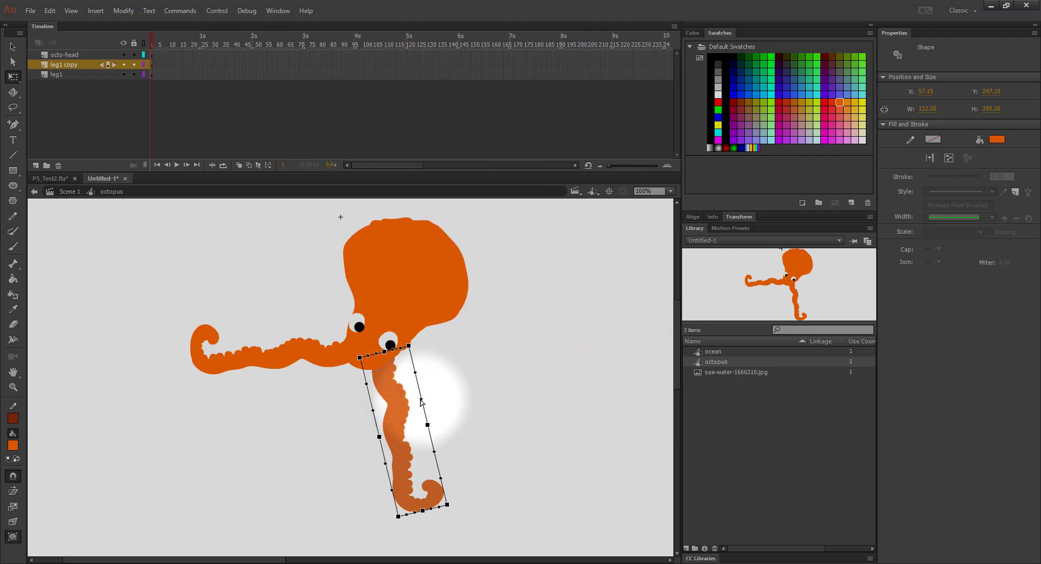
pyautogui.moveTo(420, 399); pyautogui.dragTo(398, 398)
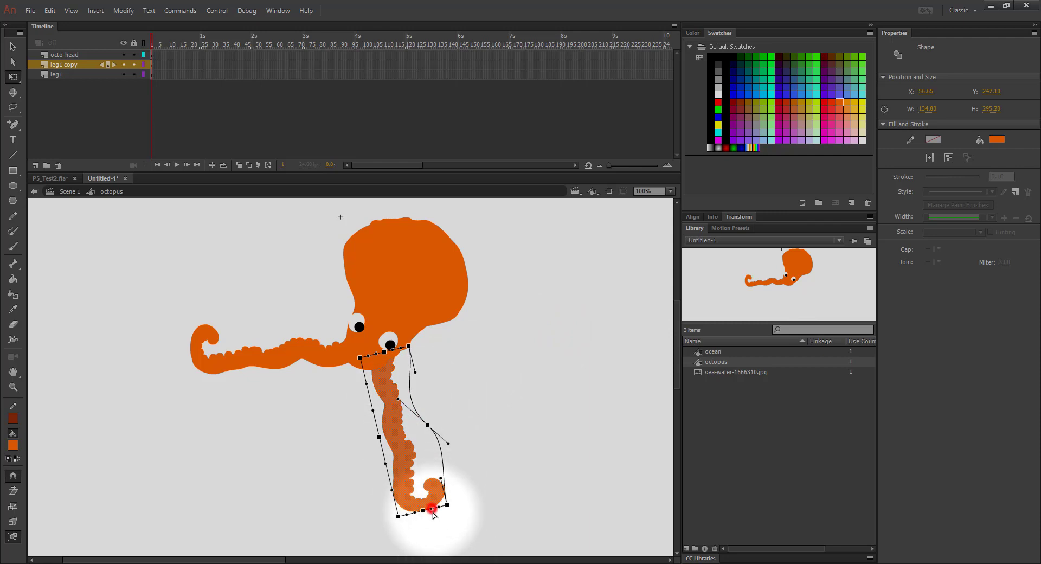
pyautogui.moveTo(433, 513)
pyautogui.mouseDown()
pyautogui.moveTo(398, 533)
pyautogui.moveTo(450, 507)
pyautogui.mouseUp()
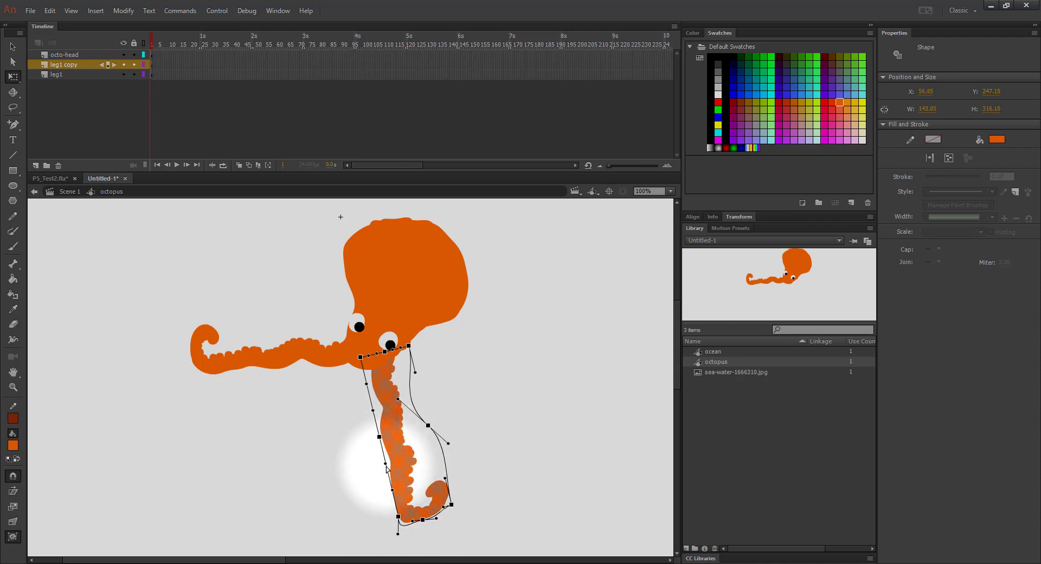
pyautogui.moveTo(385, 464); pyautogui.dragTo(405, 462)
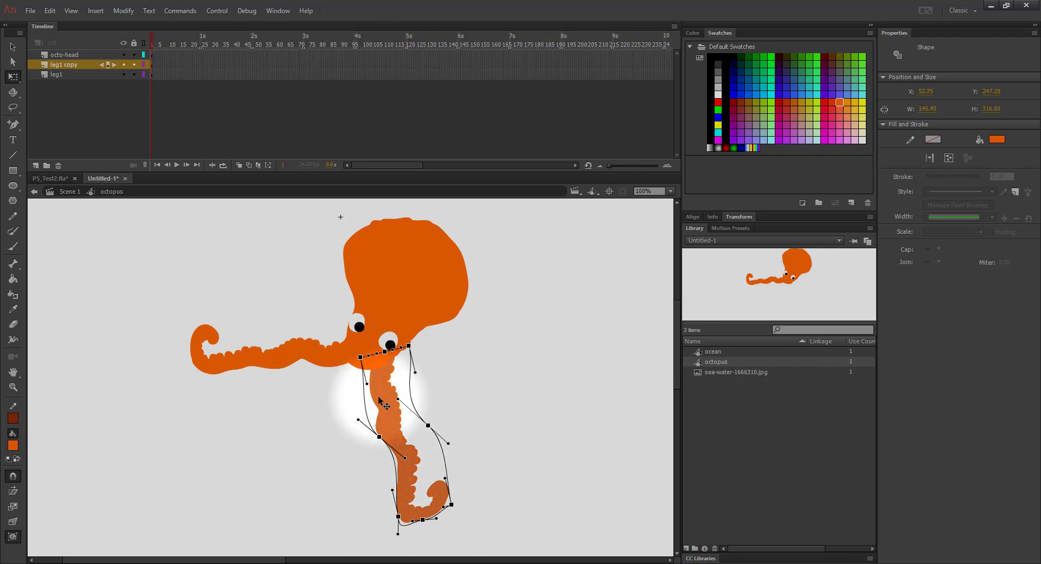
pyautogui.moveTo(367, 386); pyautogui.dragTo(378, 383)
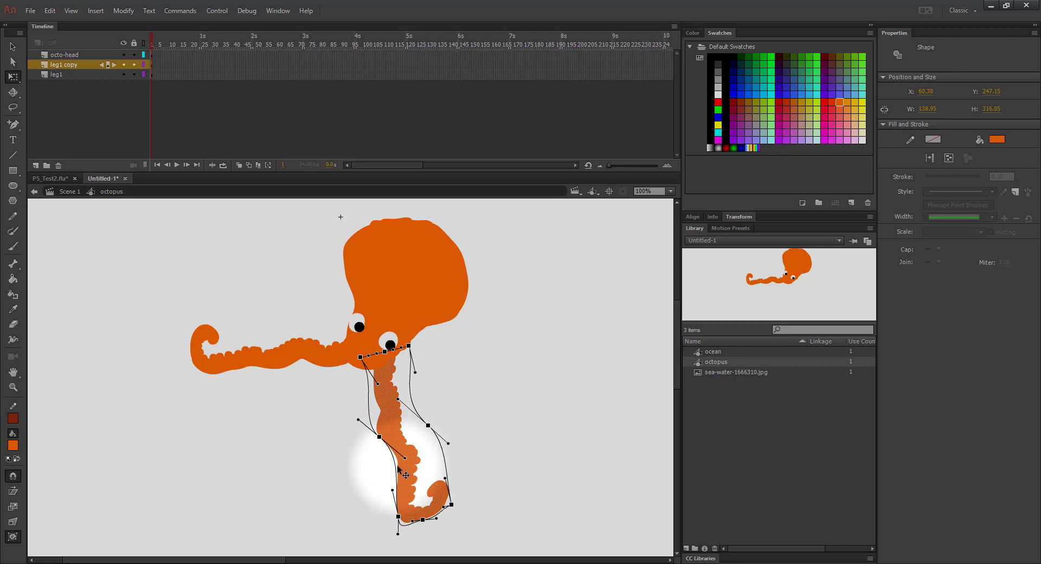
# Duplicate the leg1 copy layer to get a third leg and switch to the Selection tool
pyautogui.rightClick(61, 65)
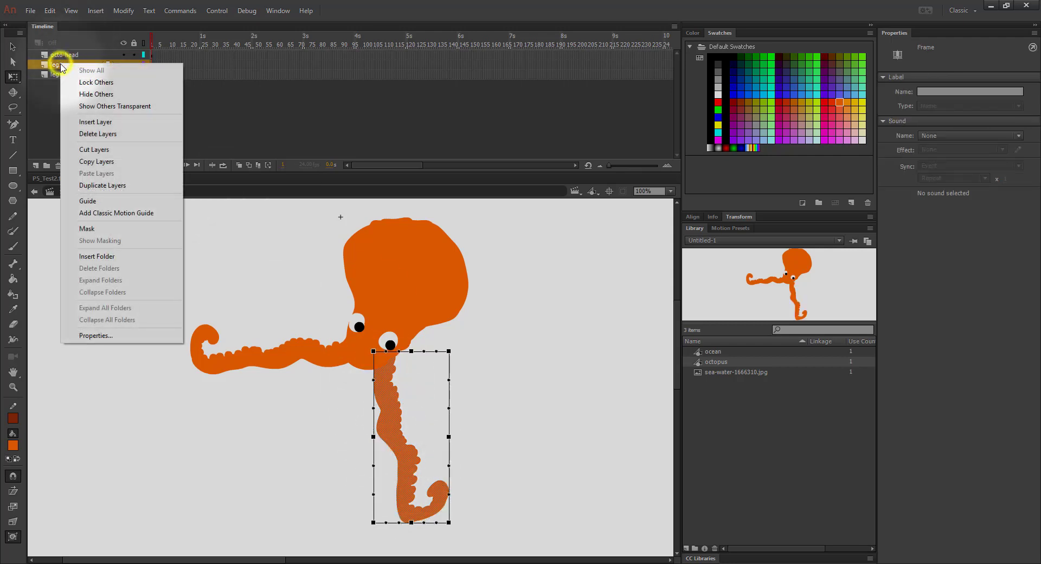
pyautogui.click(87, 186)
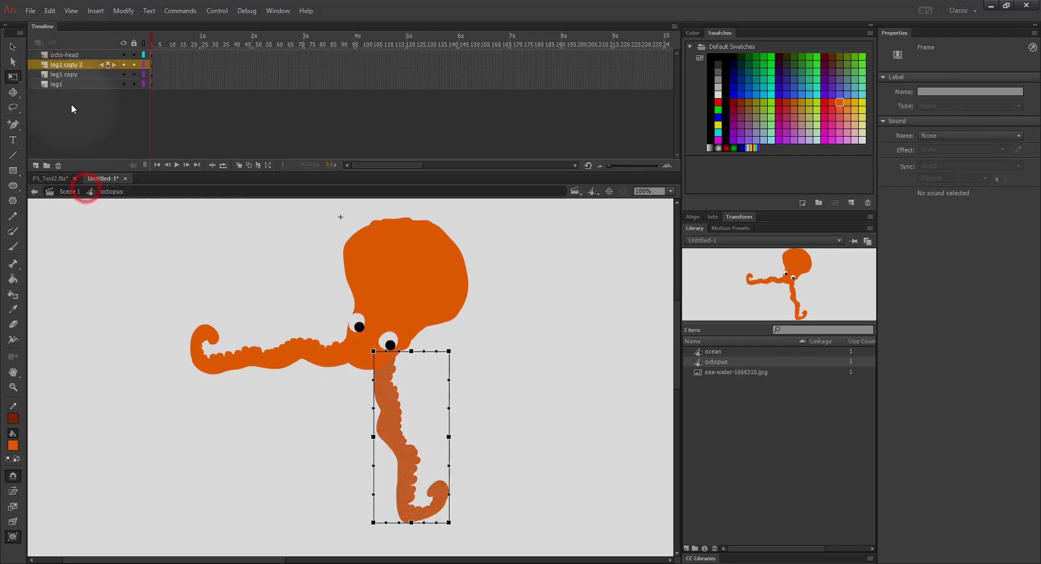
pyautogui.press('v')
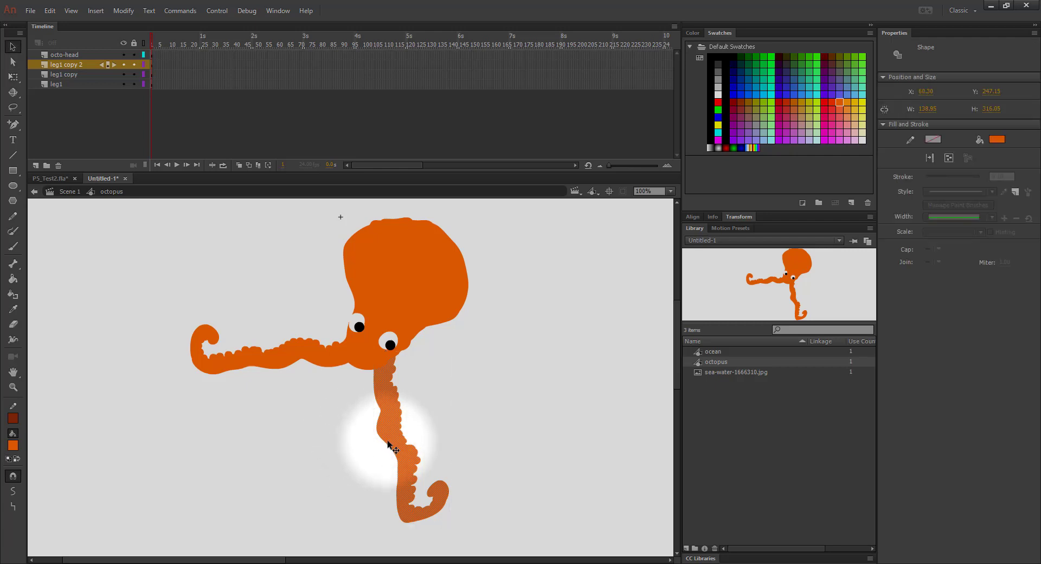
# Move the third leg beside the second one, scale it down slightly and rotate it clockwise so it hangs from beneath the head
pyautogui.moveTo(388, 438); pyautogui.dragTo(365, 438)
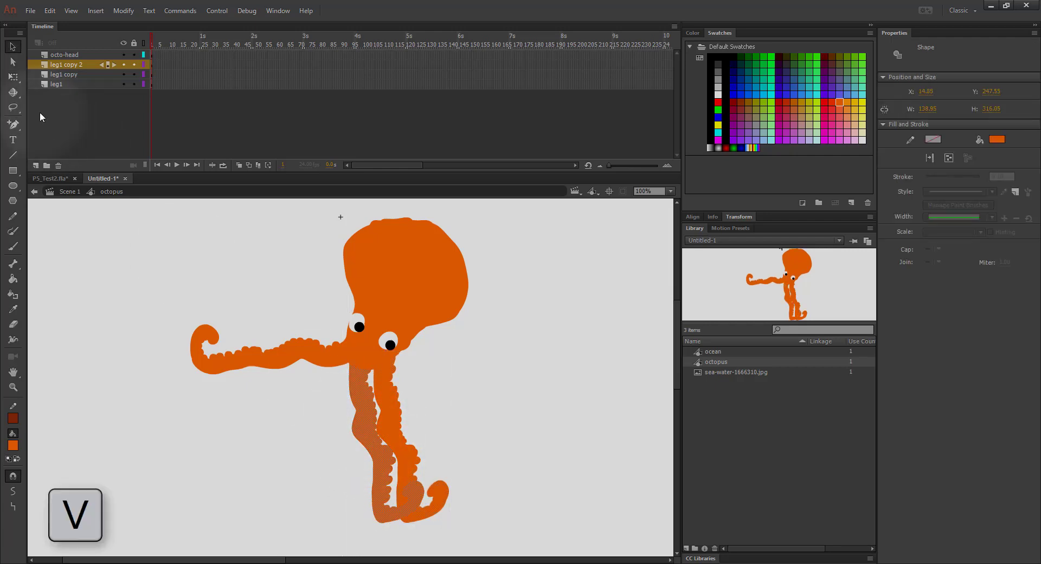
pyautogui.click(9, 79)
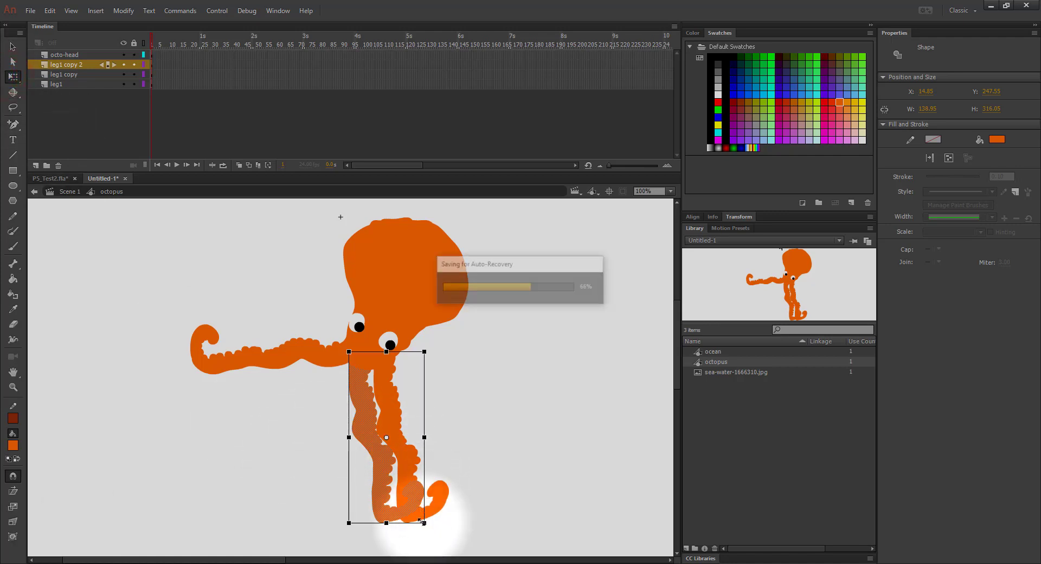
pyautogui.moveTo(423, 524); pyautogui.dragTo(373, 503)
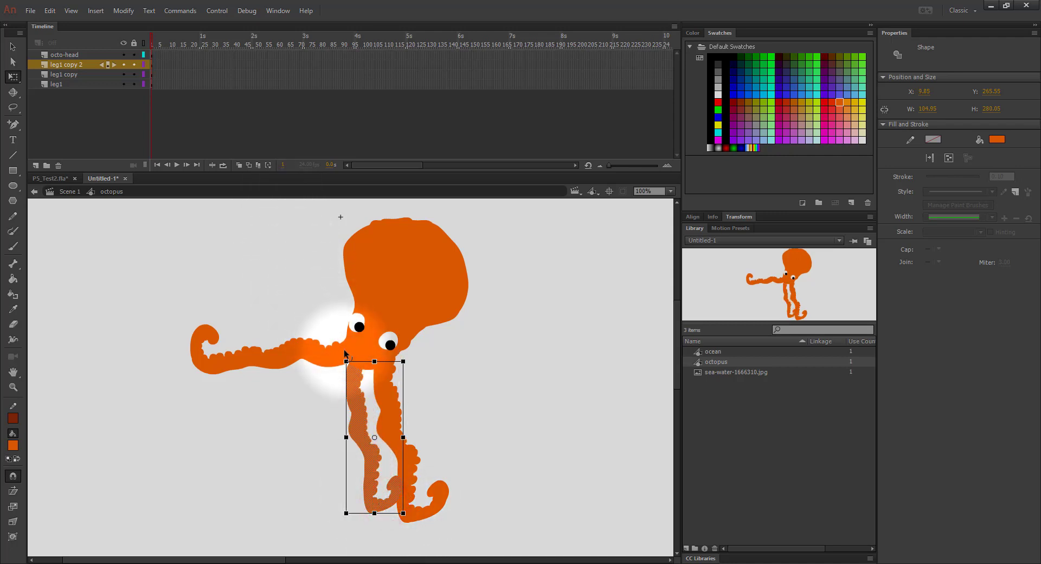
pyautogui.moveTo(346, 360); pyautogui.dragTo(356, 350)
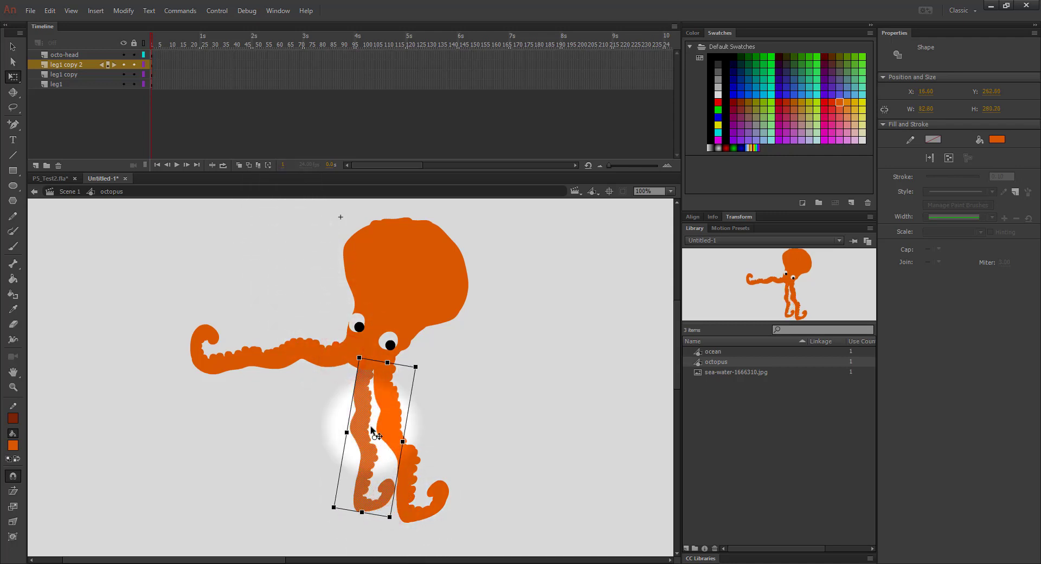
pyautogui.moveTo(366, 463); pyautogui.dragTo(362, 462)
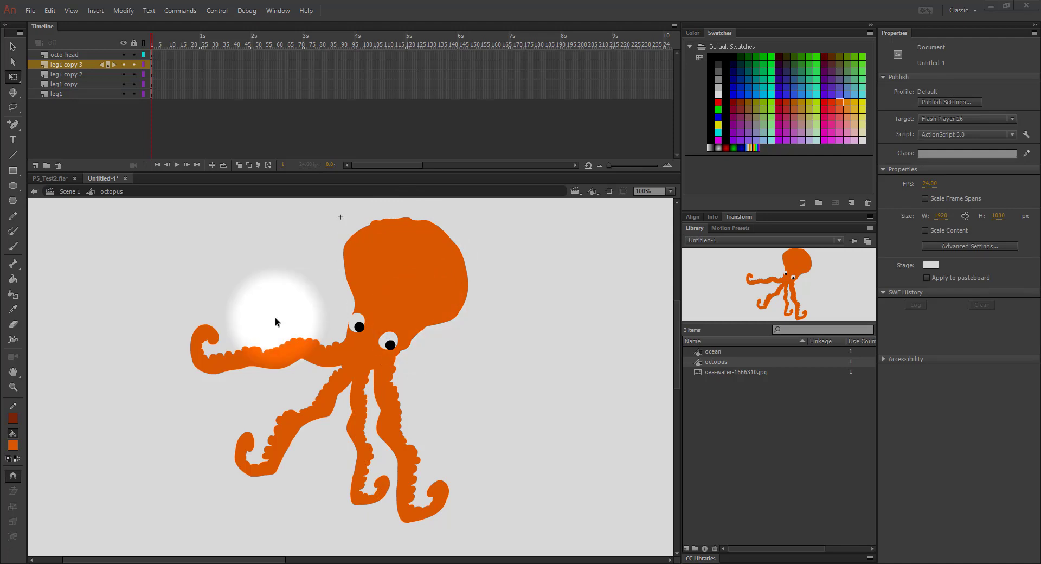
# Convert the horizontal leg on the leg1 layer to a graphic symbol named octo-leg1
pyautogui.click(241, 356)
pyautogui.rightClick(243, 358)
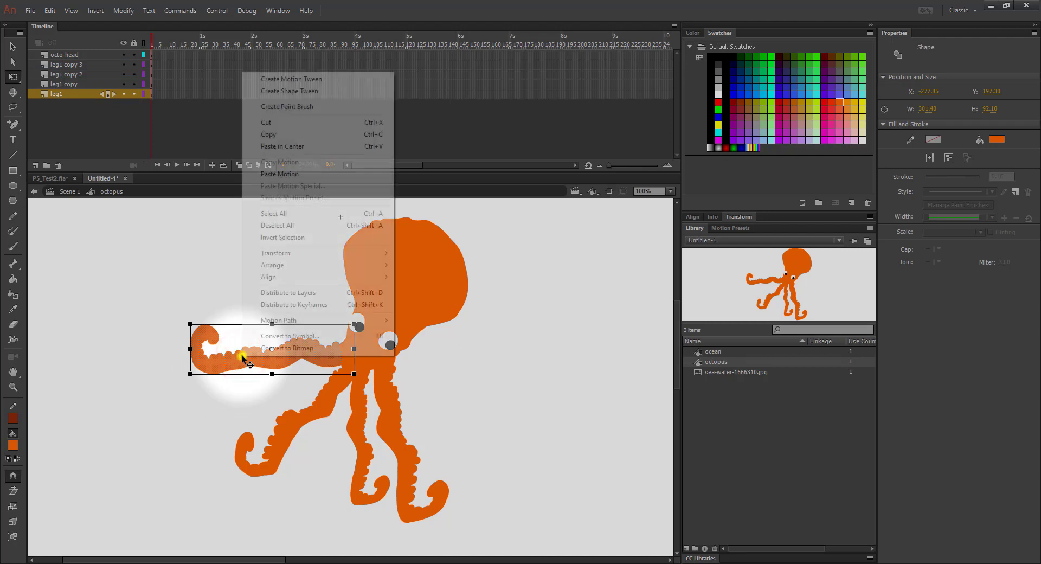
pyautogui.click(297, 337)
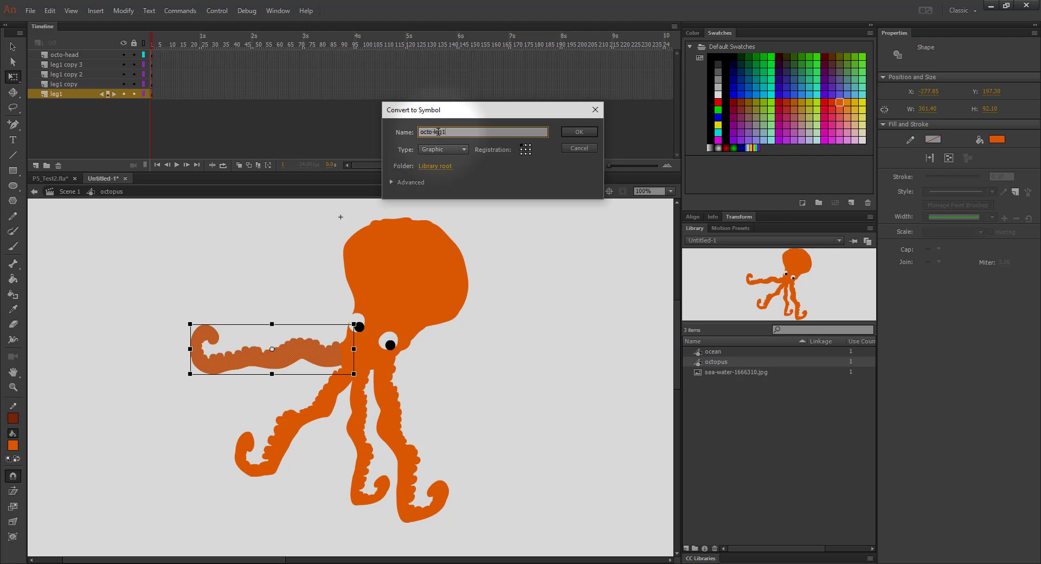
pyautogui.click(584, 132)
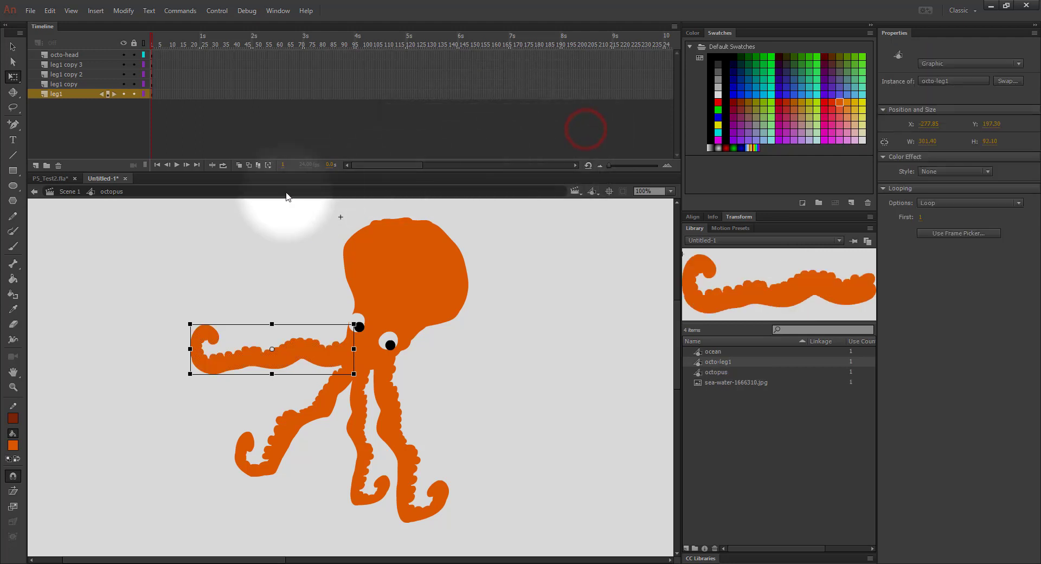
# Convert the diagonal leg on the leg1 copy 3 layer to a graphic symbol named octo-leg2
pyautogui.click(285, 416)
pyautogui.rightClick(286, 416)
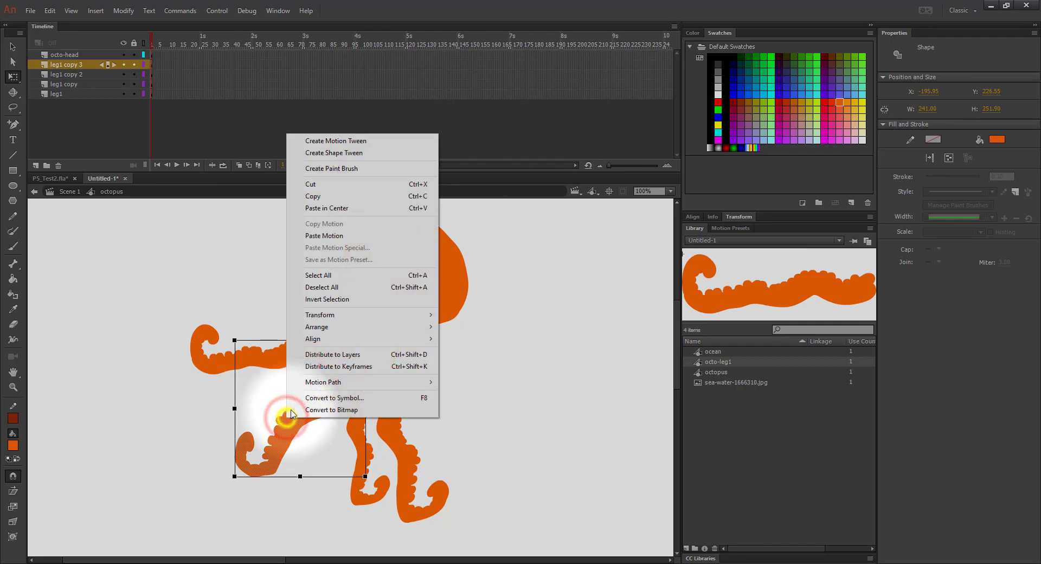
pyautogui.click(325, 398)
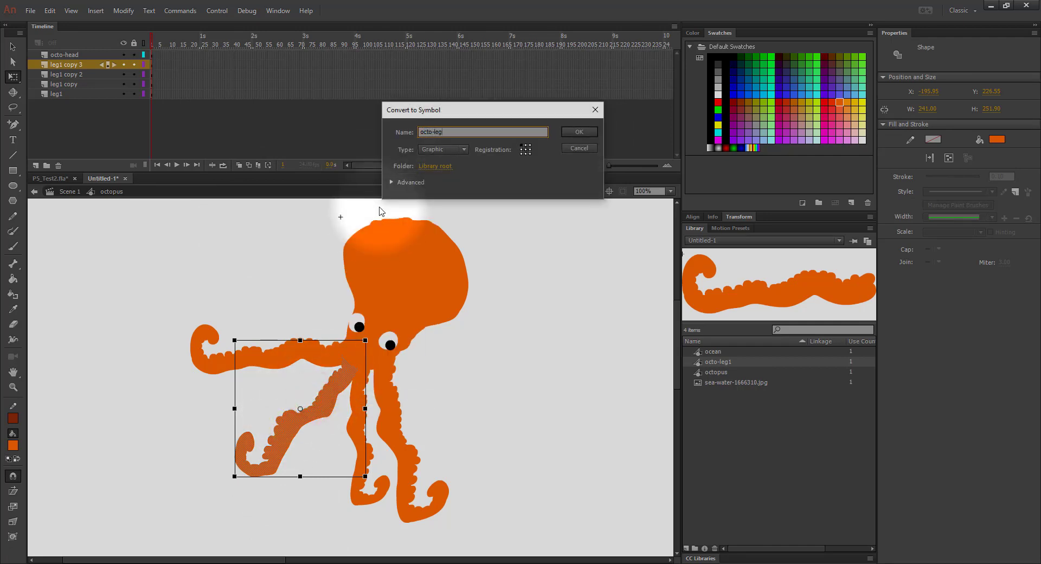
pyautogui.write('octo-leg2')
pyautogui.press('Return')
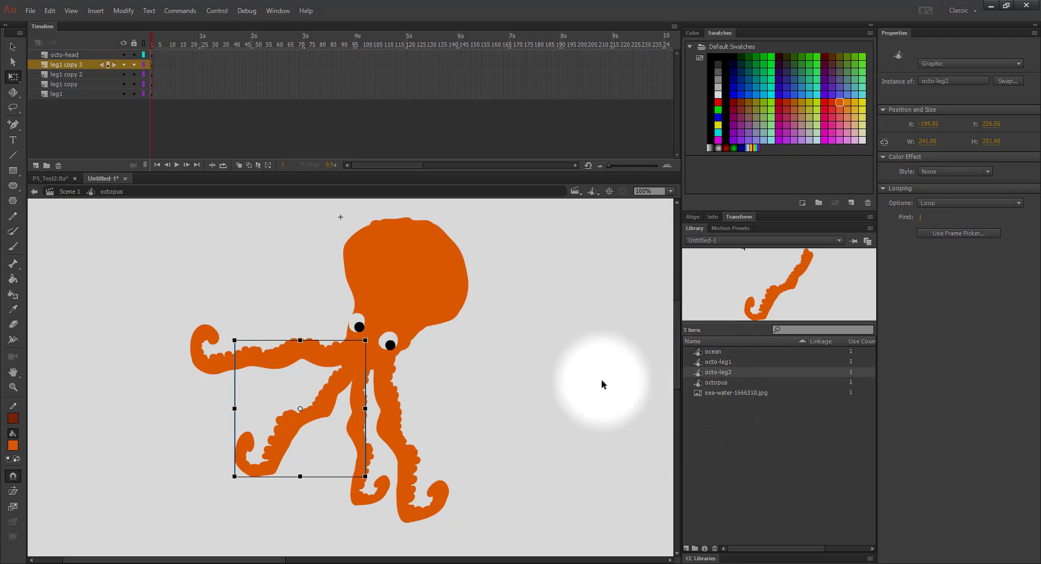
# Convert the short hanging leg on the leg1 copy 2 layer to a graphic symbol named octo-leg3
pyautogui.click(374, 496)
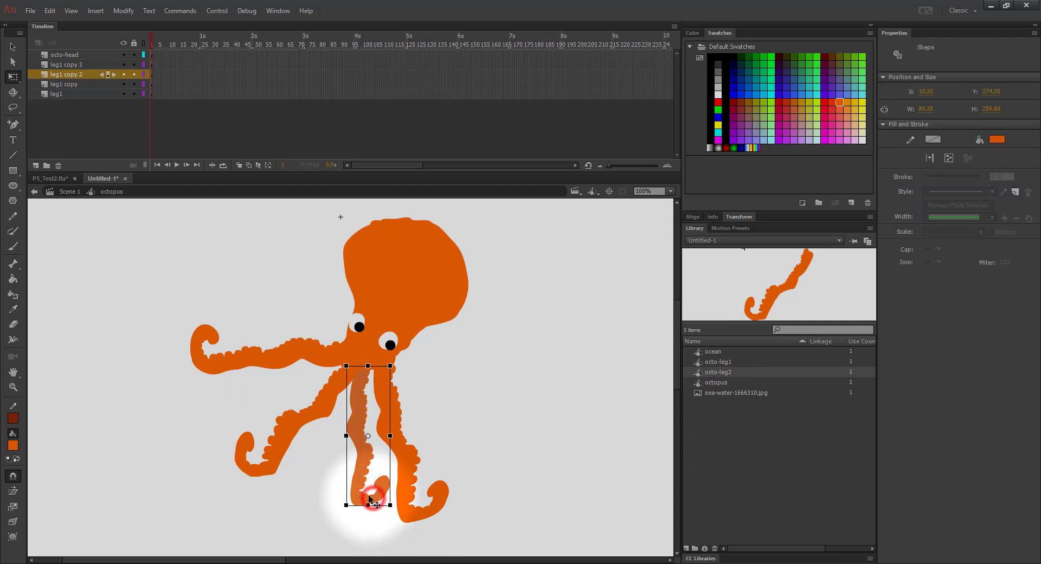
pyautogui.rightClick(364, 445)
pyautogui.click(395, 420)
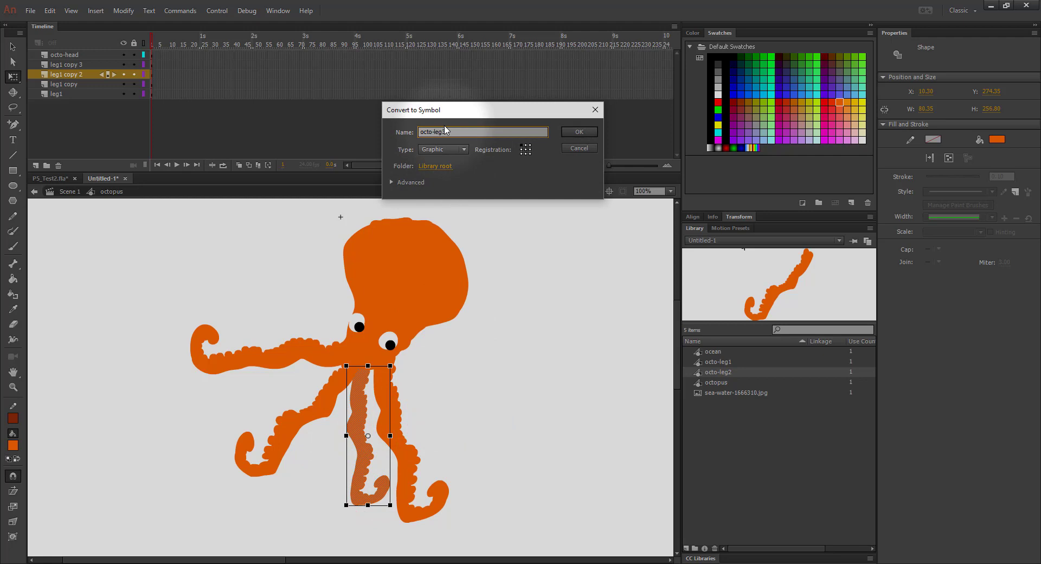
pyautogui.click(578, 130)
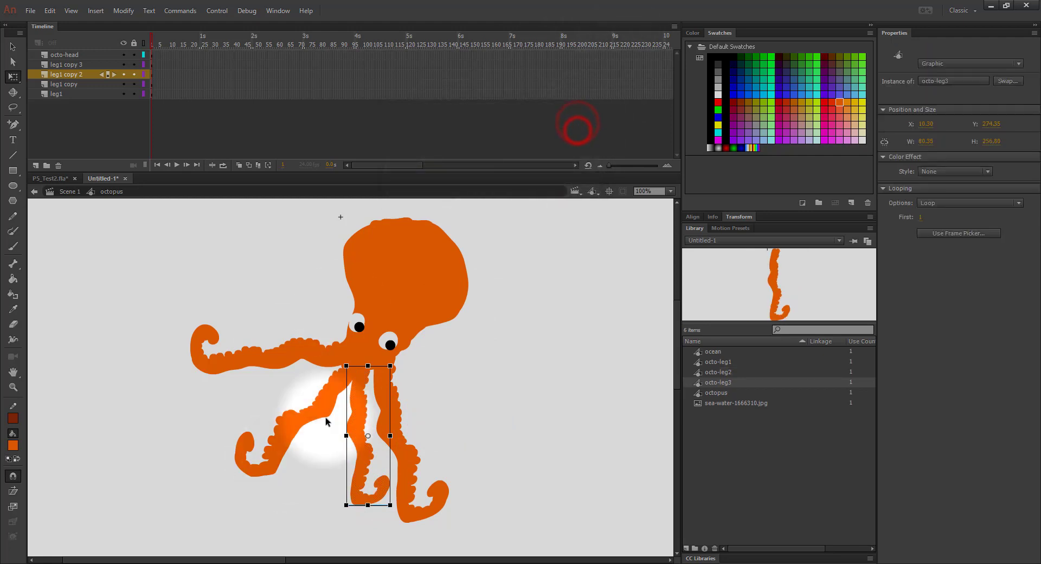
# Convert the long hanging leg on the leg1 copy layer to a graphic symbol named ocot-leg4
pyautogui.click(407, 457)
pyautogui.rightClick(409, 455)
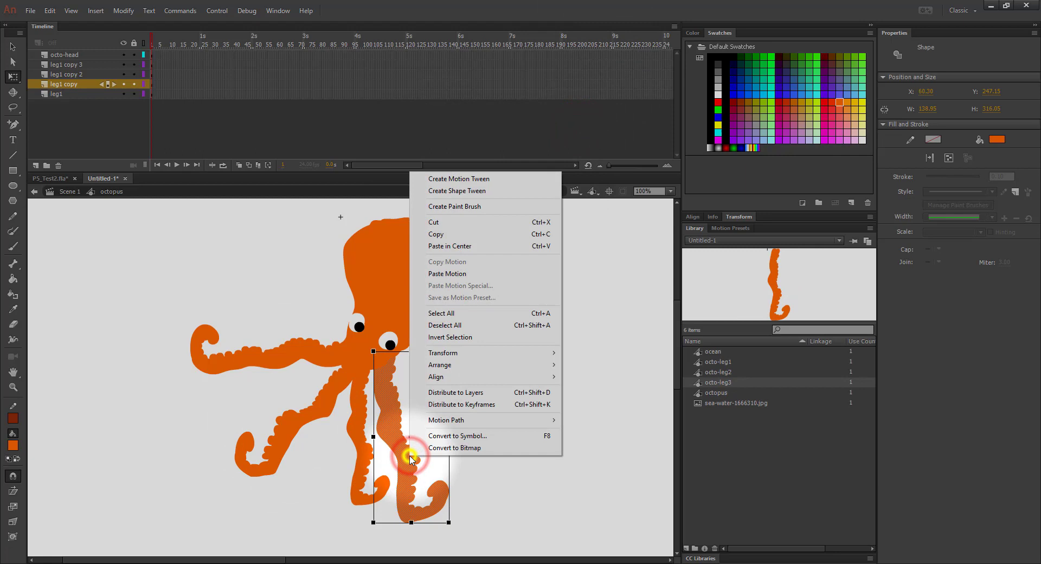
pyautogui.click(444, 437)
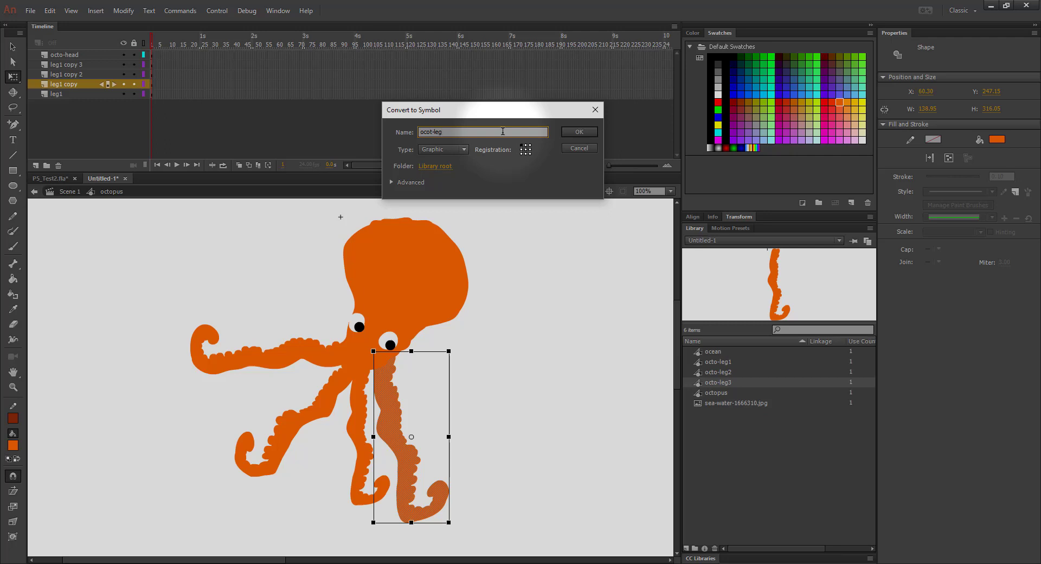
pyautogui.write('ocot-leg4')
pyautogui.press('Return')
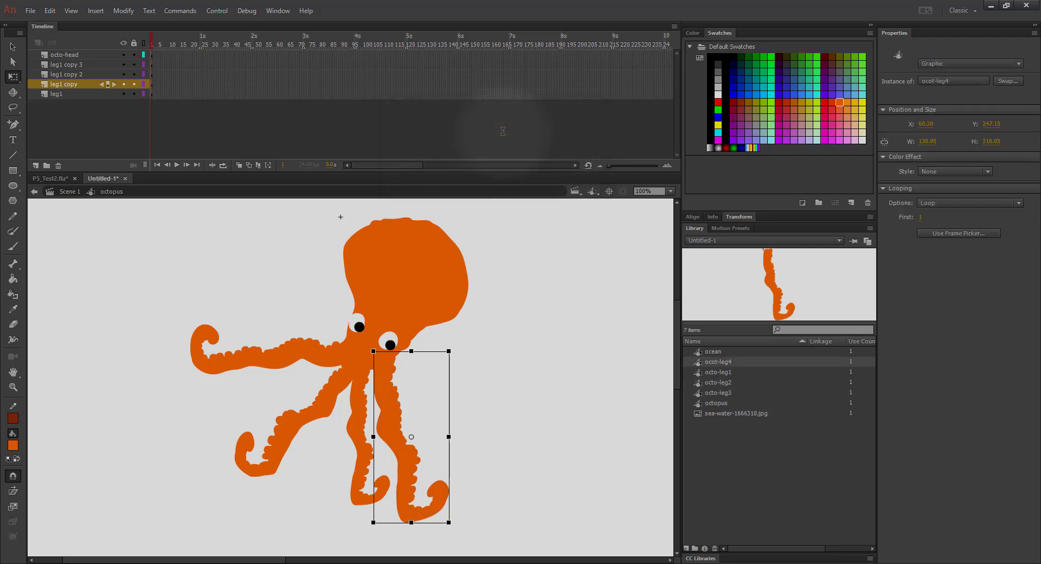
pyautogui.click(388, 293)
pyautogui.click(302, 246)
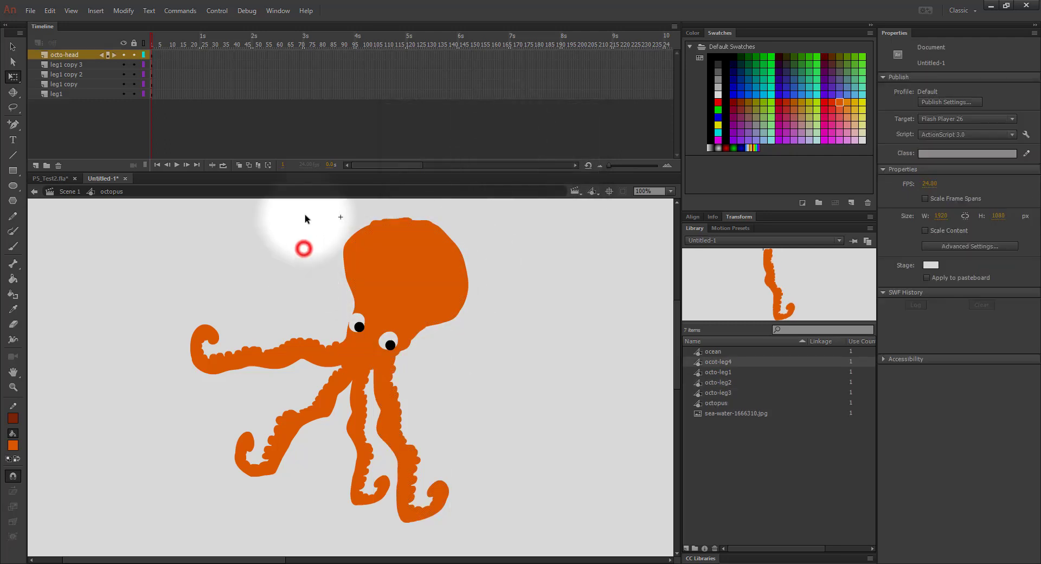
pyautogui.moveTo(306, 215); pyautogui.dragTo(481, 347)
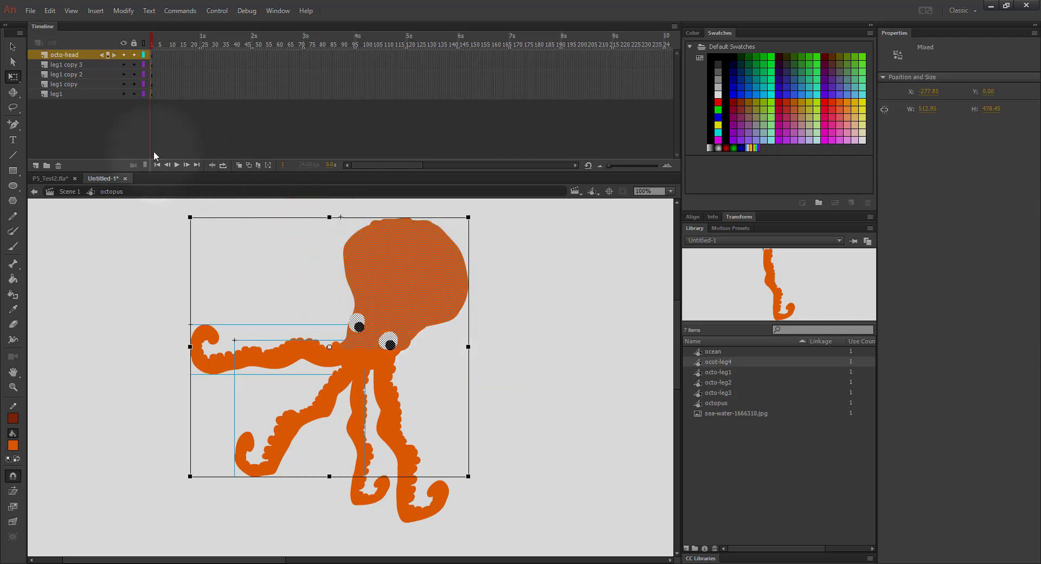
pyautogui.click(120, 299)
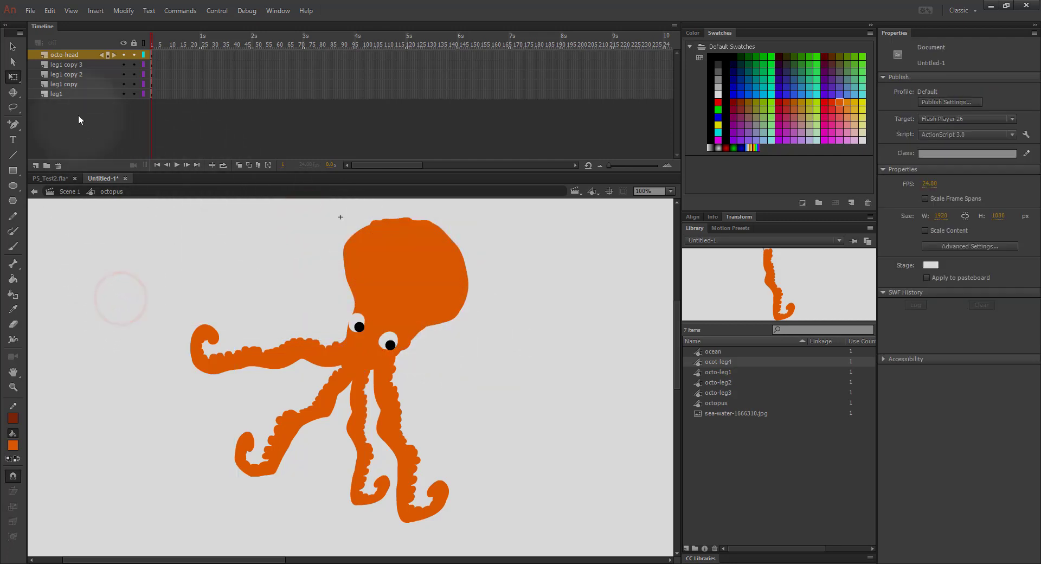
# Convert all artwork on the octo-head layer, including the eyes, to a graphic symbol named octo-head
pyautogui.click(60, 54)
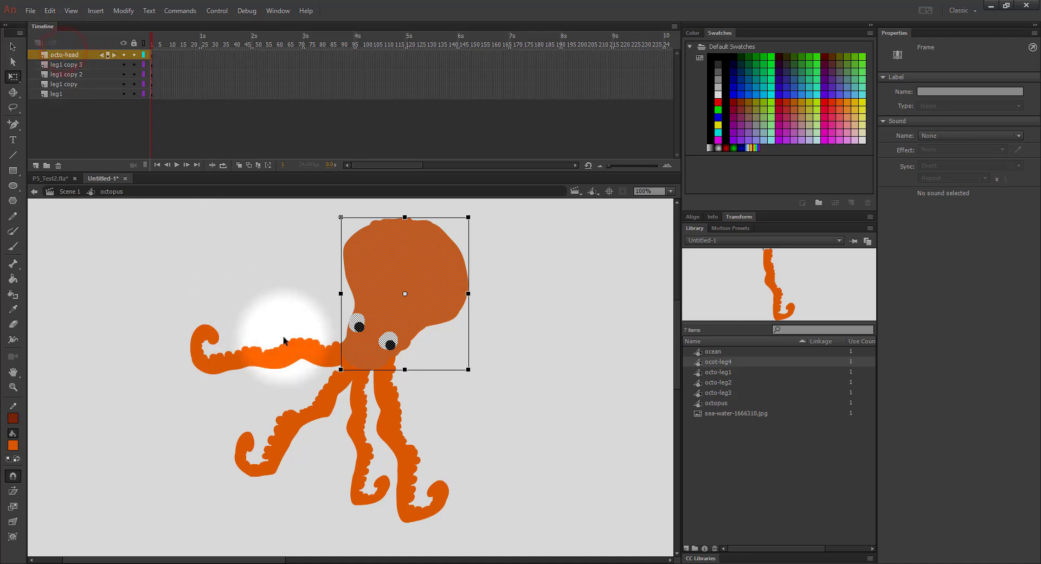
pyautogui.rightClick(374, 277)
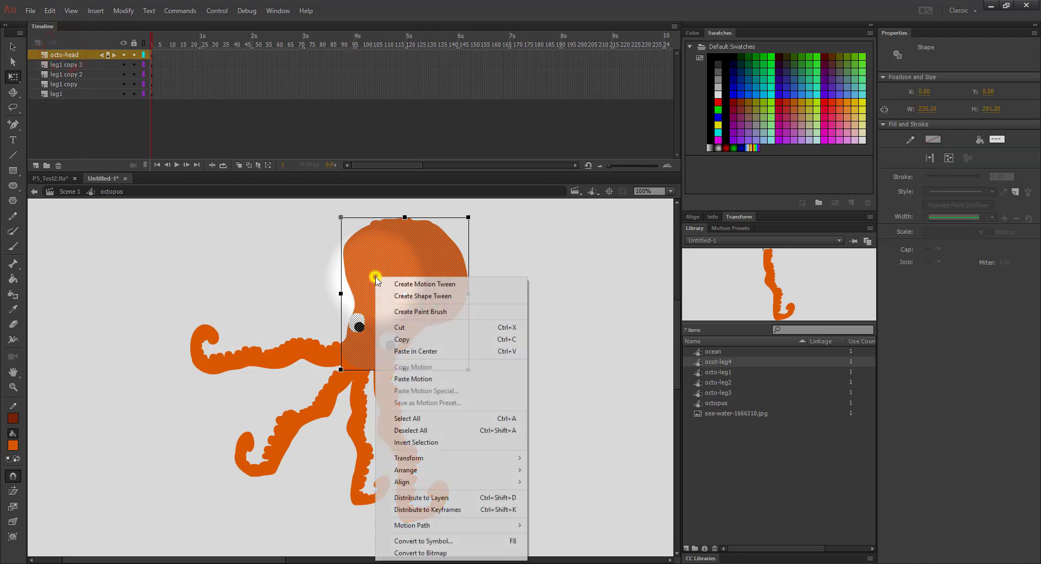
pyautogui.click(405, 539)
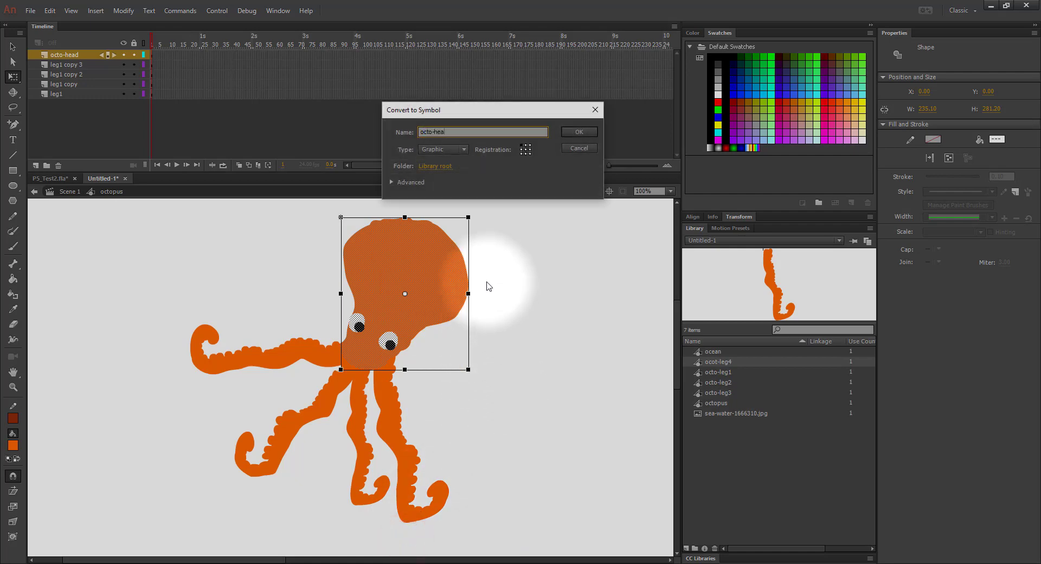
pyautogui.press('Return')
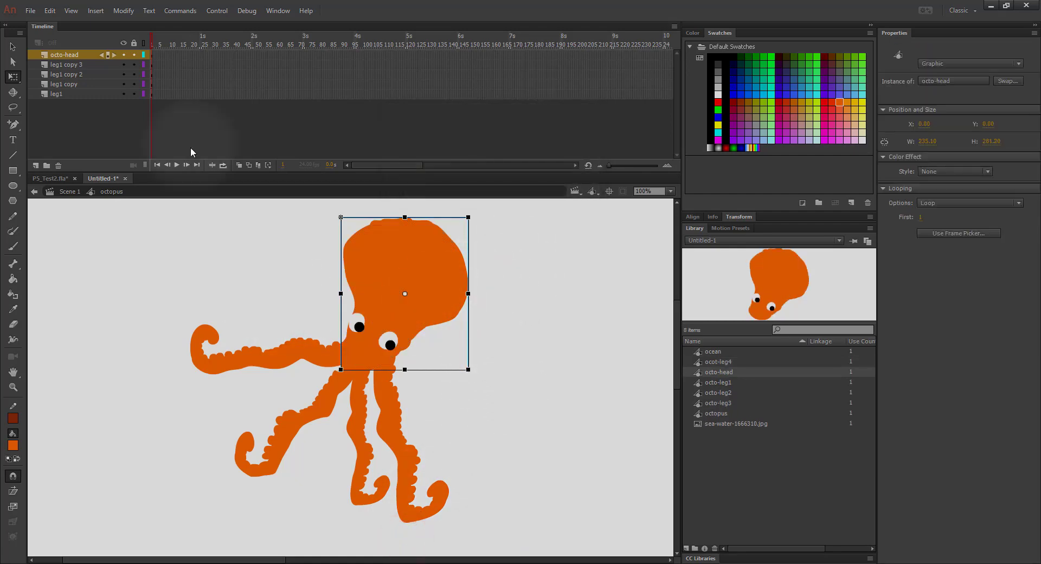
# Create motion tweens on the octo-head, leg1 copy 3, leg1 copy 2 and leg1 copy layers
pyautogui.rightClick(152, 57)
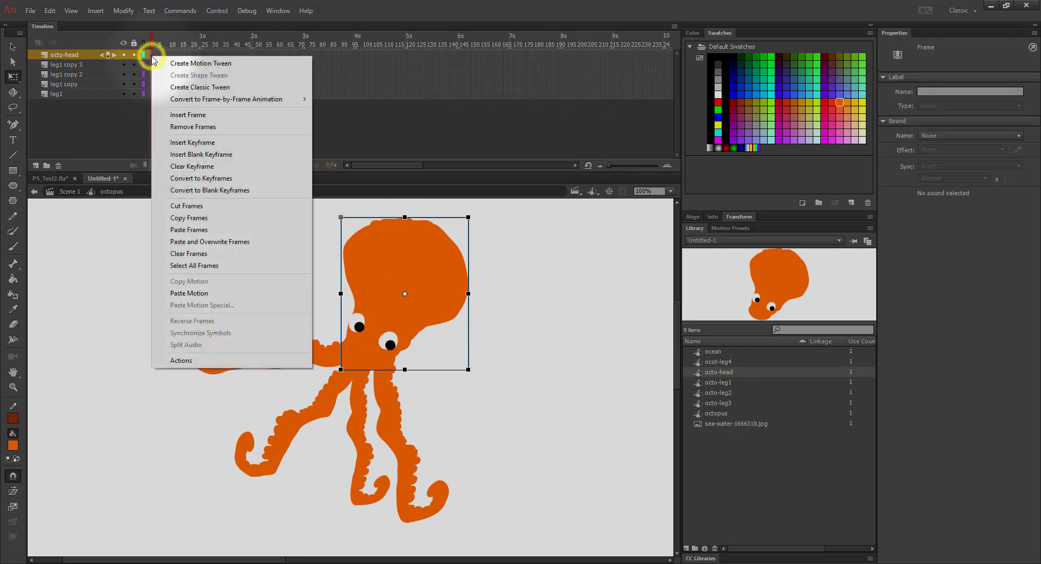
pyautogui.click(153, 63)
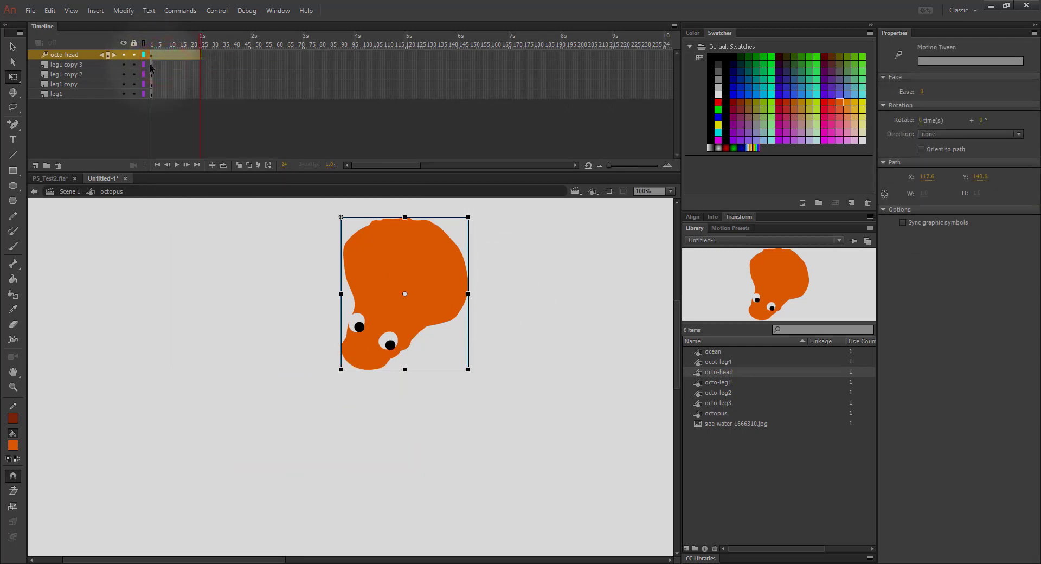
pyautogui.rightClick(151, 65)
pyautogui.click(162, 70)
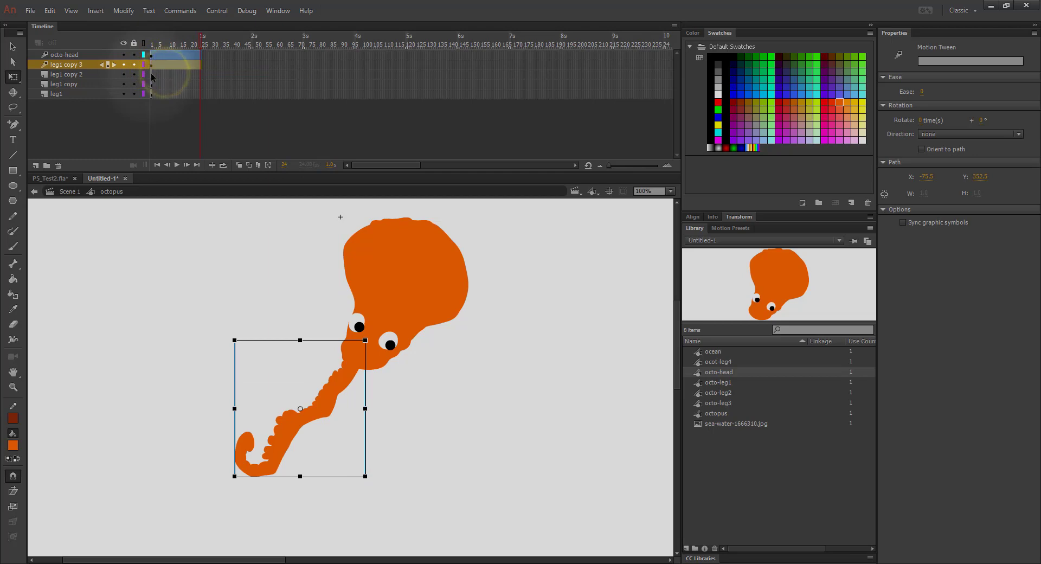
pyautogui.rightClick(152, 75)
pyautogui.click(161, 81)
pyautogui.rightClick(152, 84)
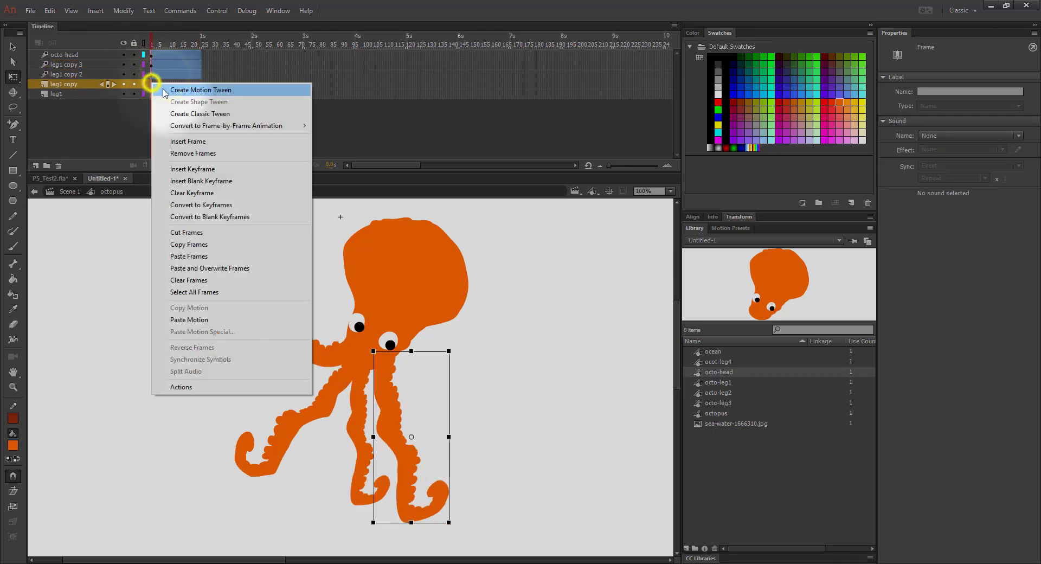
pyautogui.click(163, 90)
# Create a motion tween on the leg1 layer from its first frame
pyautogui.rightClick(152, 94)
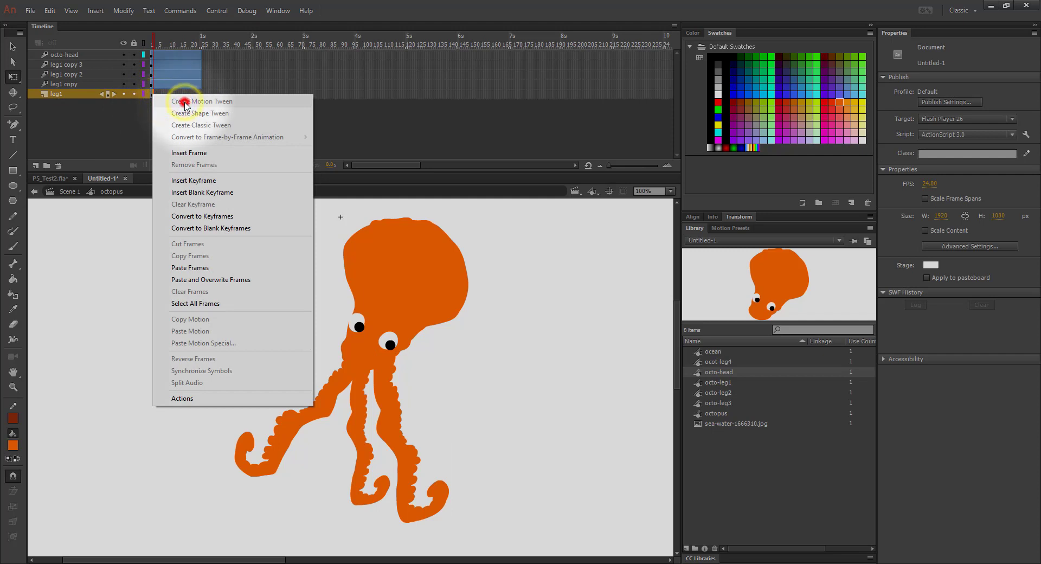
pyautogui.click(124, 106)
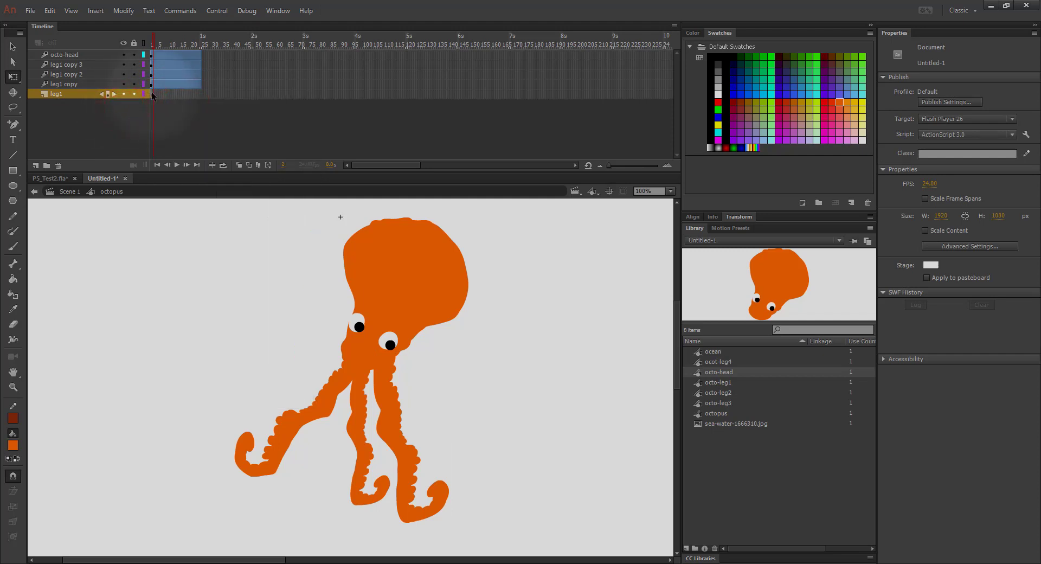
pyautogui.click(152, 93)
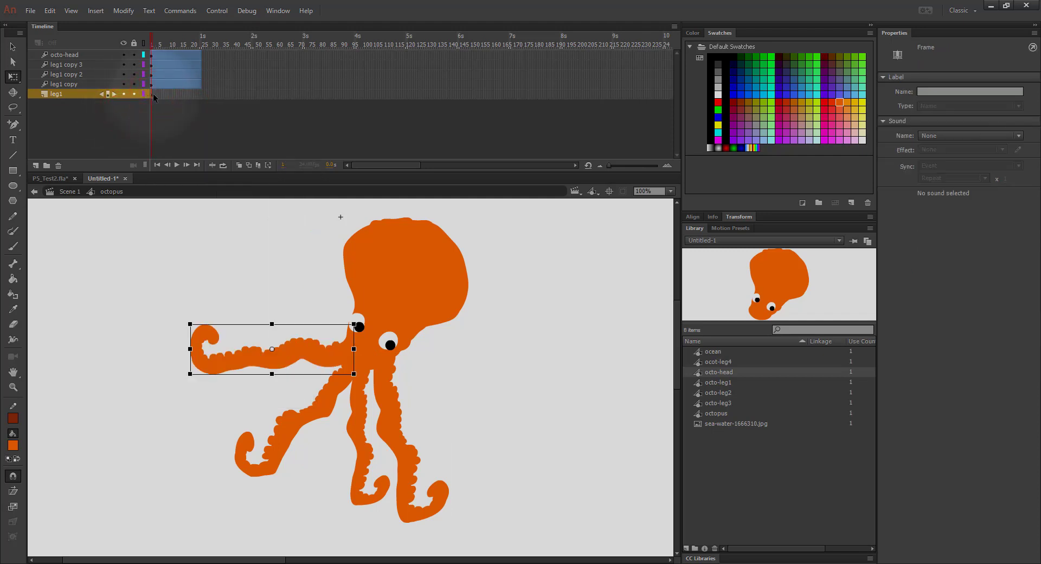
pyautogui.rightClick(151, 94)
pyautogui.click(157, 101)
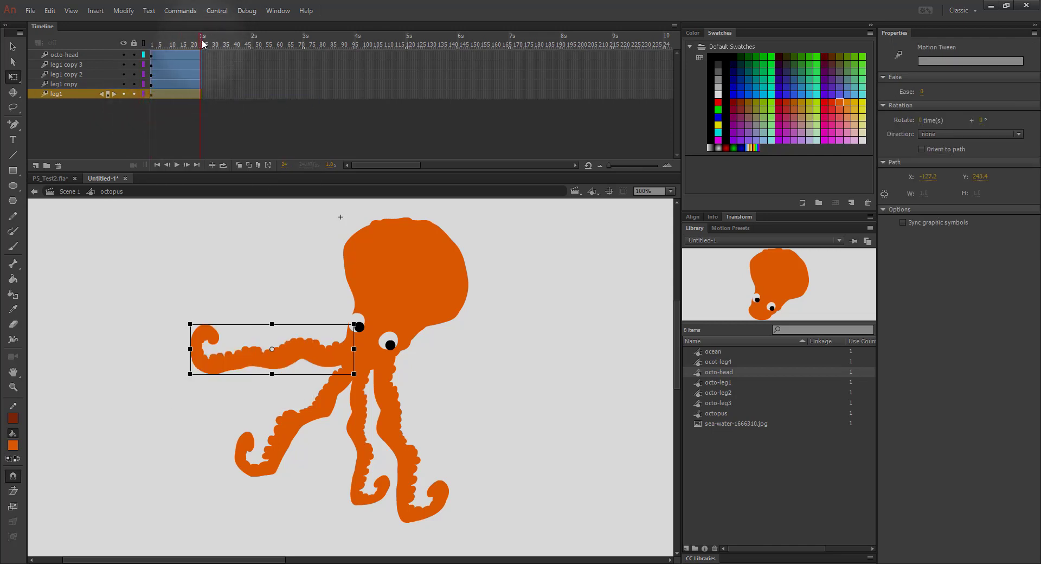
# At frame 4, rotate the leg on the leg1 layer slightly counterclockwise, shorten it, and reposition it against the head
pyautogui.moveTo(203, 43); pyautogui.dragTo(158, 41)
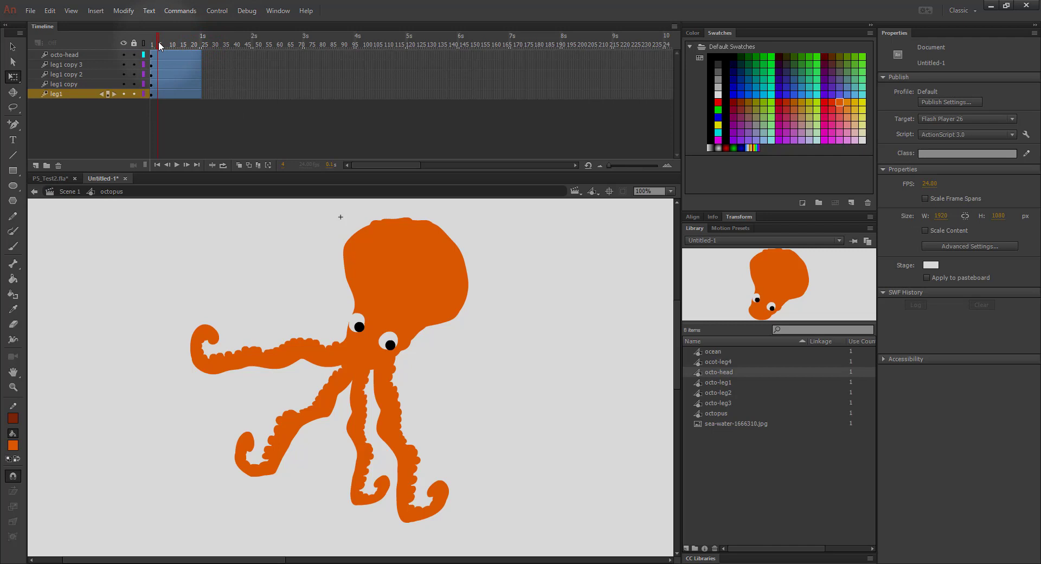
pyautogui.click(220, 367)
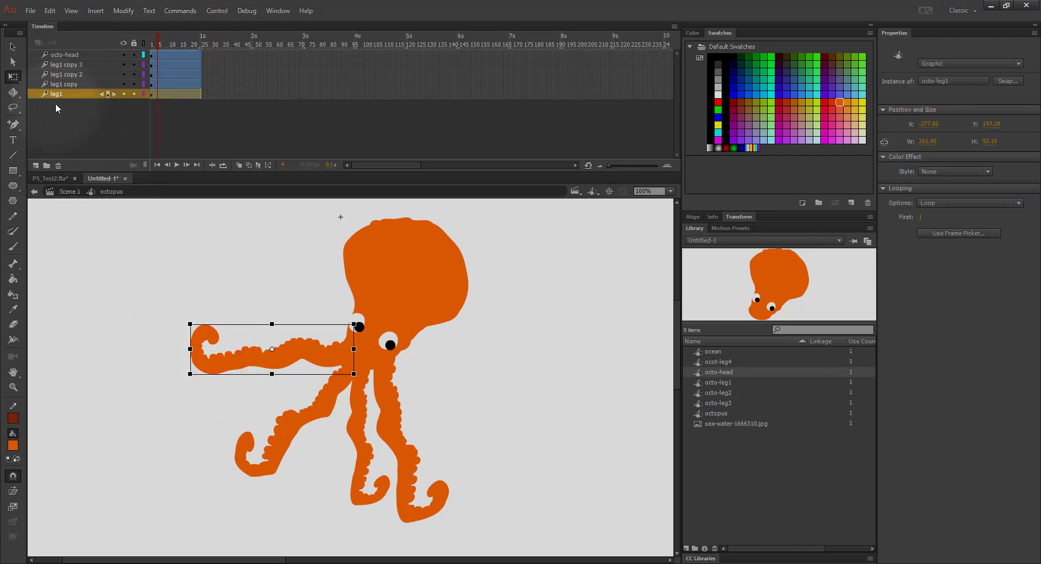
pyautogui.click(318, 345)
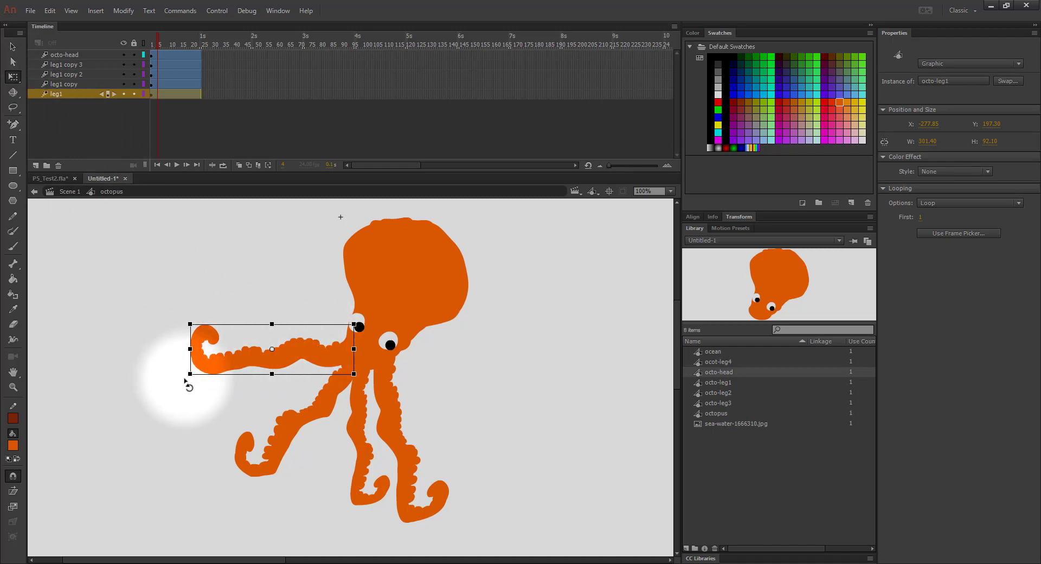
pyautogui.moveTo(185, 382); pyautogui.dragTo(189, 393)
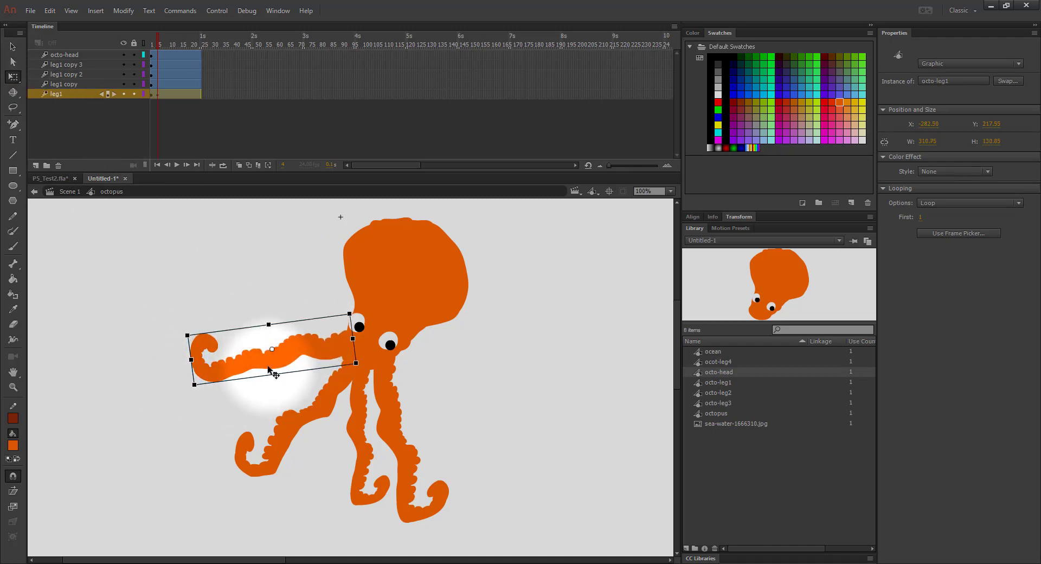
pyautogui.moveTo(269, 365)
pyautogui.mouseDown()
pyautogui.moveTo(272, 374)
pyautogui.moveTo(272, 365)
pyautogui.mouseUp()
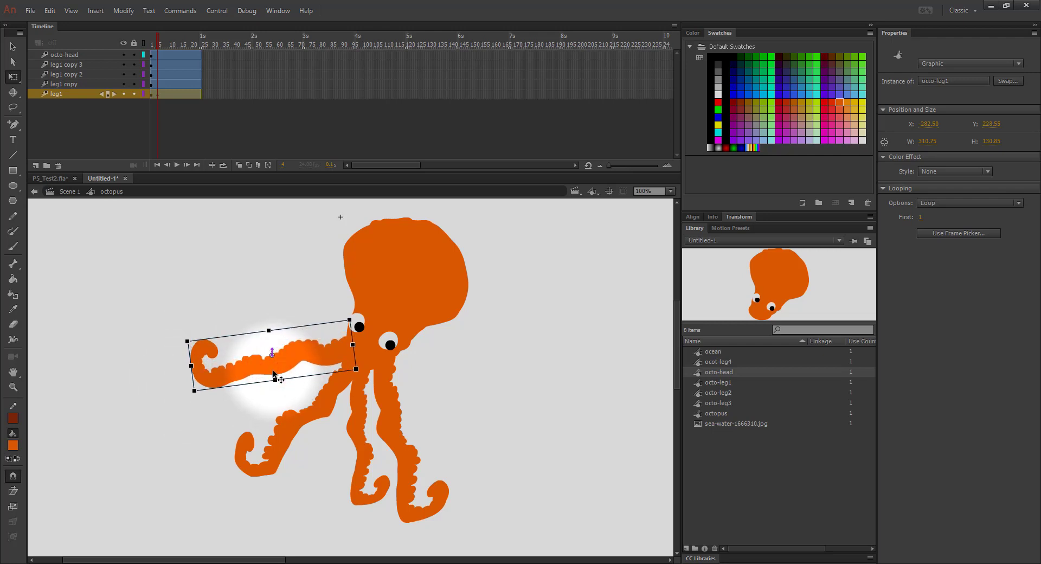
pyautogui.moveTo(191, 366); pyautogui.dragTo(205, 365)
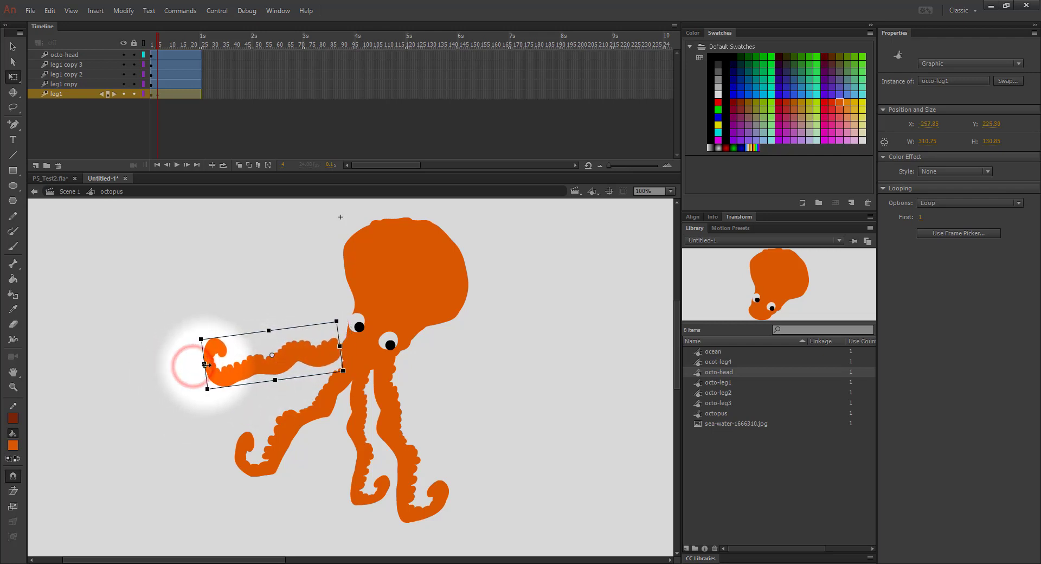
pyautogui.moveTo(308, 358); pyautogui.dragTo(320, 357)
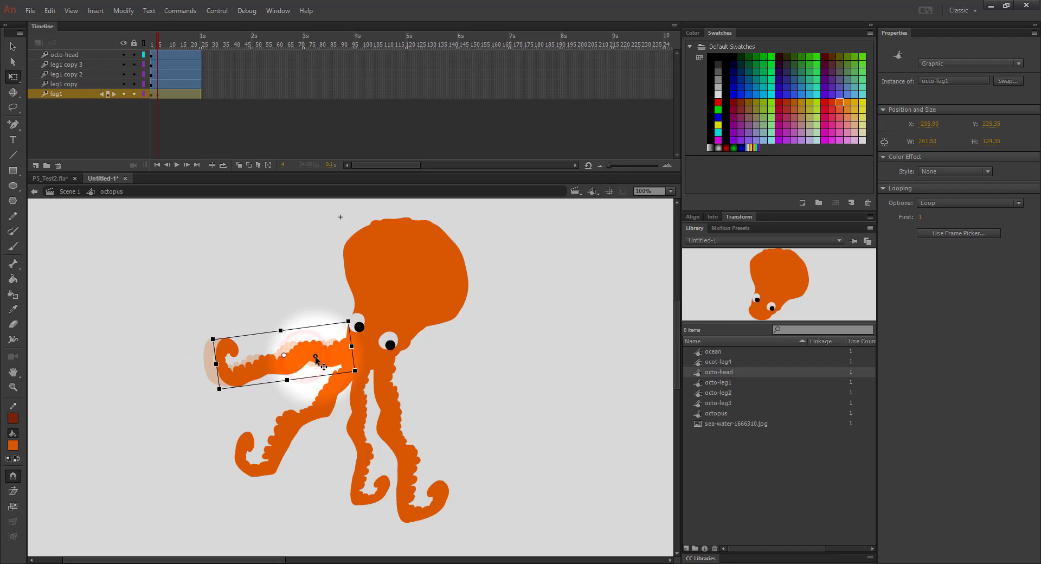
# At frame 6, shrink the leg on the leg1 copy 3 layer, rotate it slightly clockwise, and move it up to meet the body
pyautogui.moveTo(157, 40); pyautogui.dragTo(163, 47)
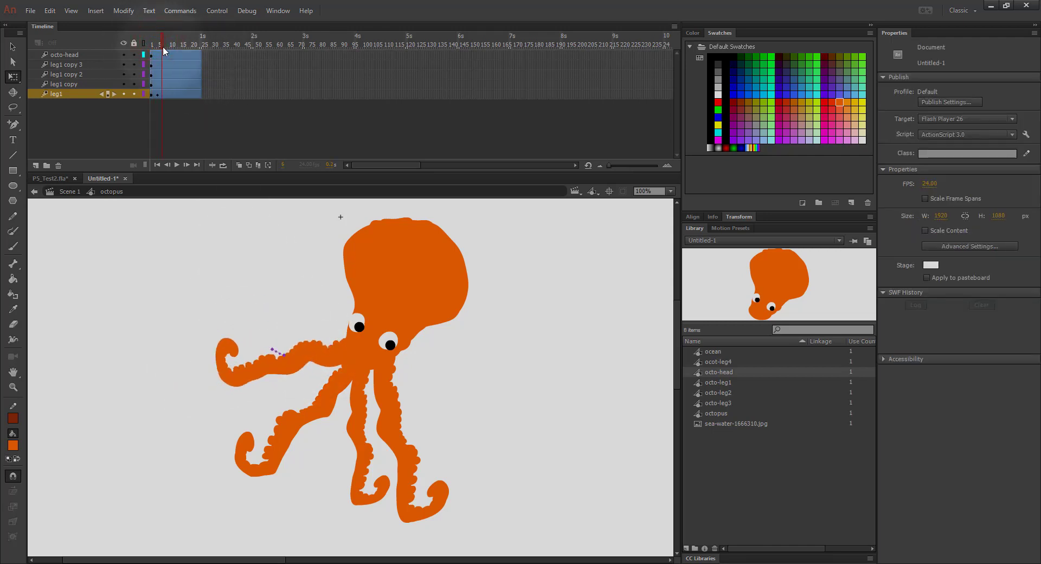
pyautogui.click(169, 94)
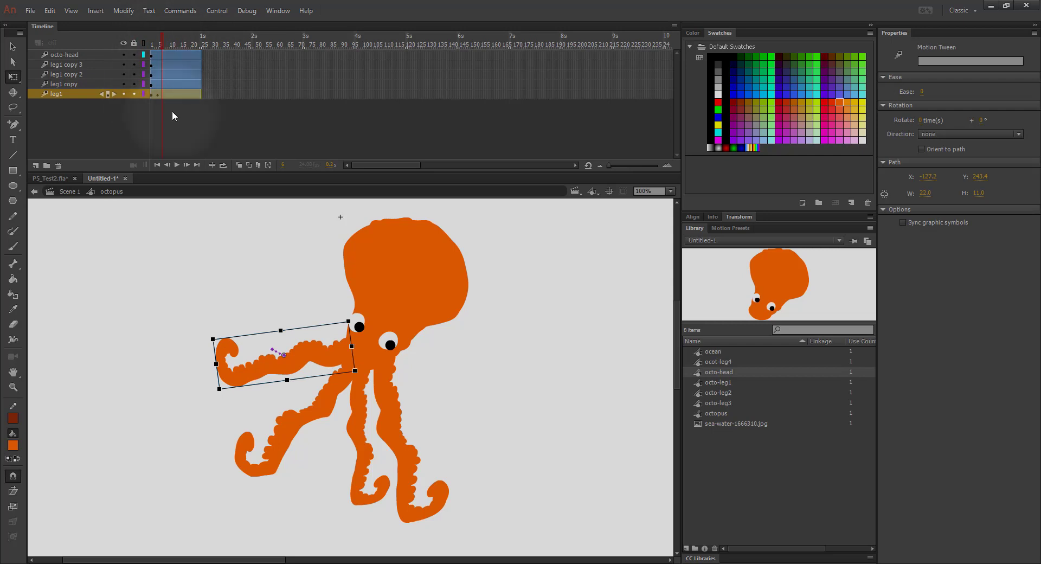
pyautogui.click(320, 410)
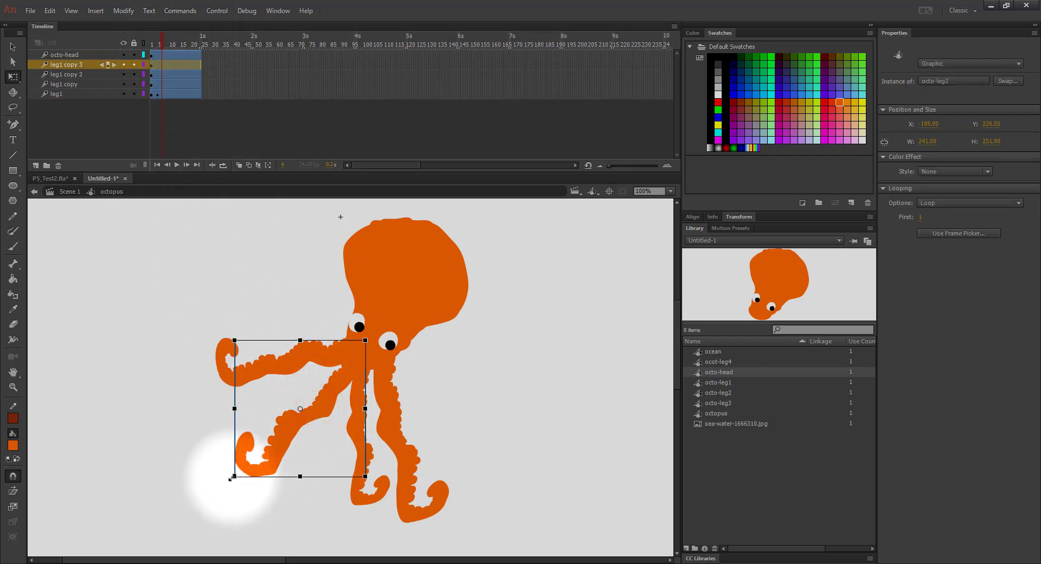
pyautogui.moveTo(234, 476); pyautogui.dragTo(241, 467)
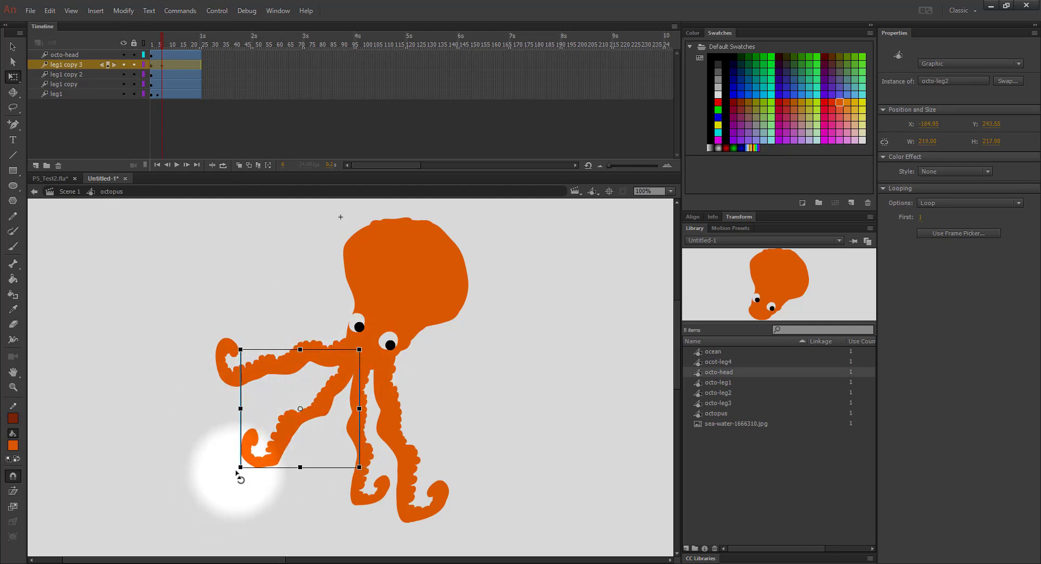
pyautogui.moveTo(235, 471); pyautogui.dragTo(228, 466)
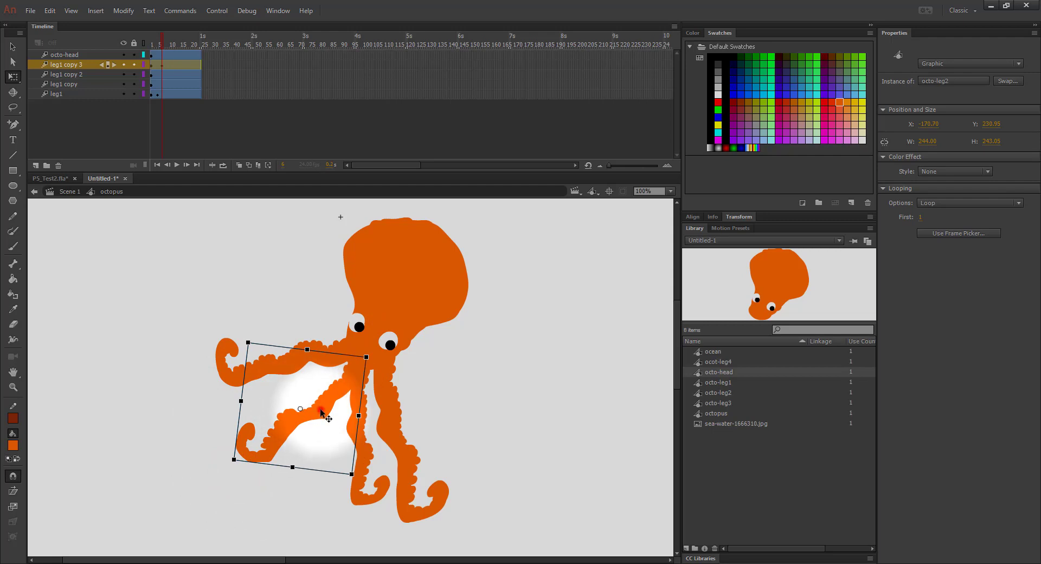
pyautogui.moveTo(320, 408); pyautogui.dragTo(317, 404)
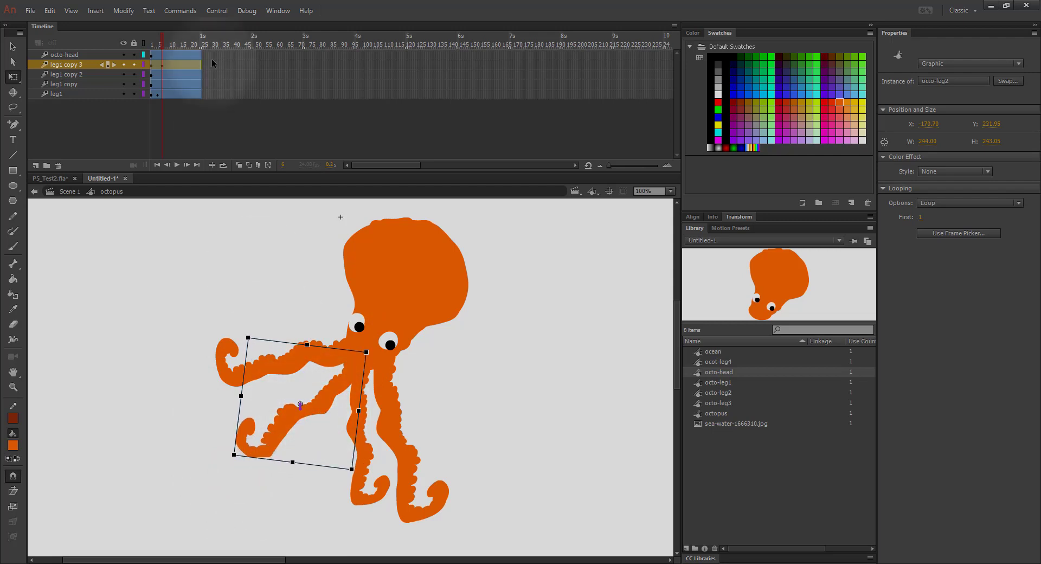
# At frame 7, shorten the leg on the leg1 copy 2 layer, rotate it slightly counterclockwise, and reattach it to the body
pyautogui.click(163, 44)
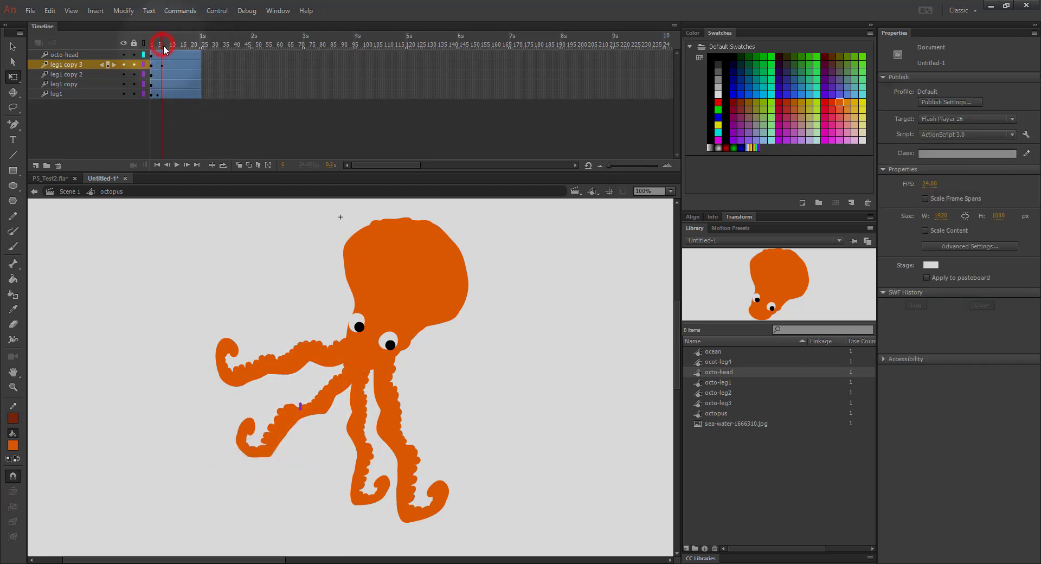
pyautogui.click(364, 491)
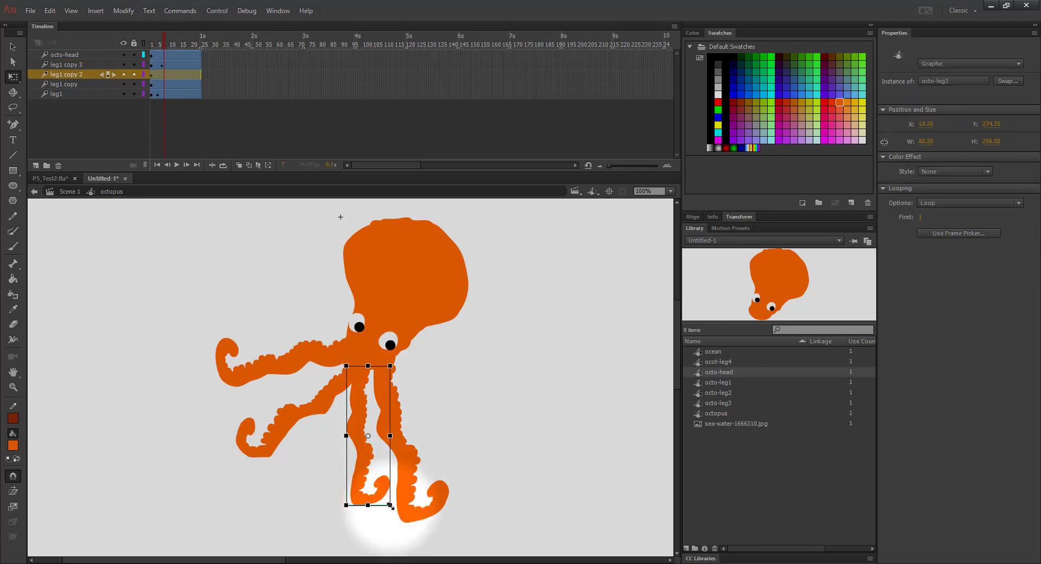
pyautogui.moveTo(389, 505); pyautogui.dragTo(386, 490)
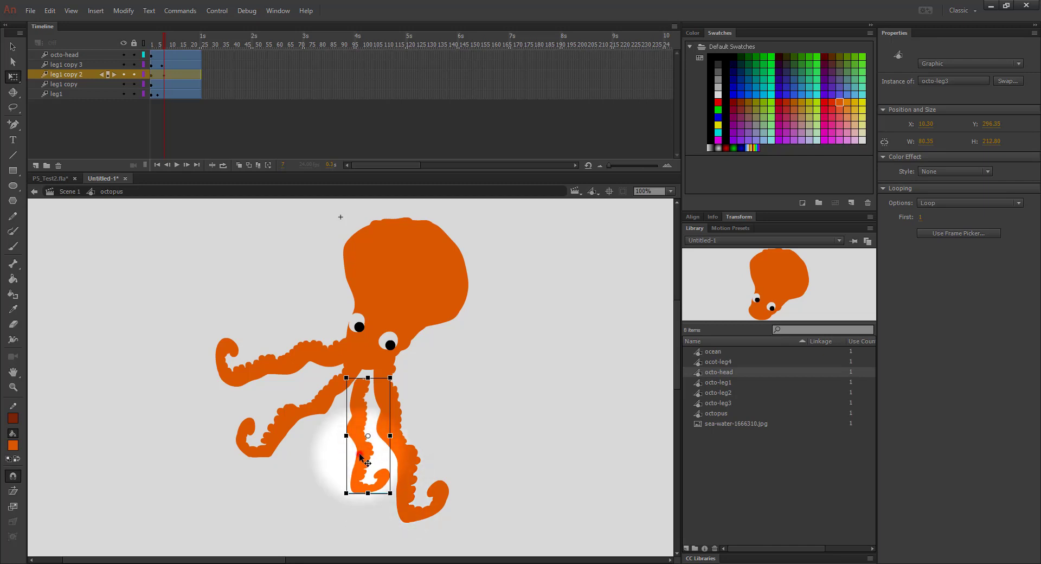
pyautogui.moveTo(361, 459); pyautogui.dragTo(363, 445)
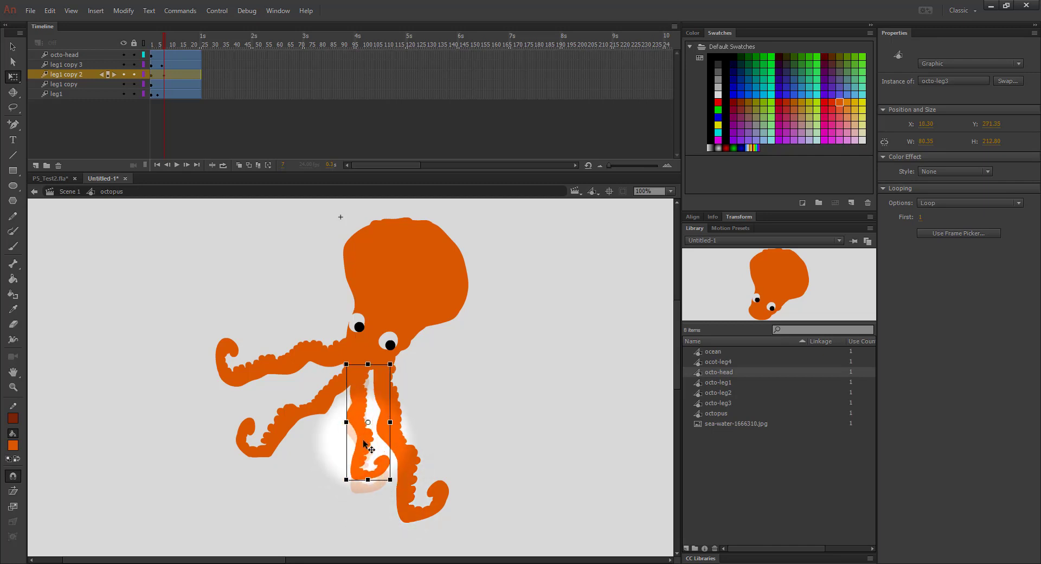
pyautogui.moveTo(395, 486); pyautogui.dragTo(403, 485)
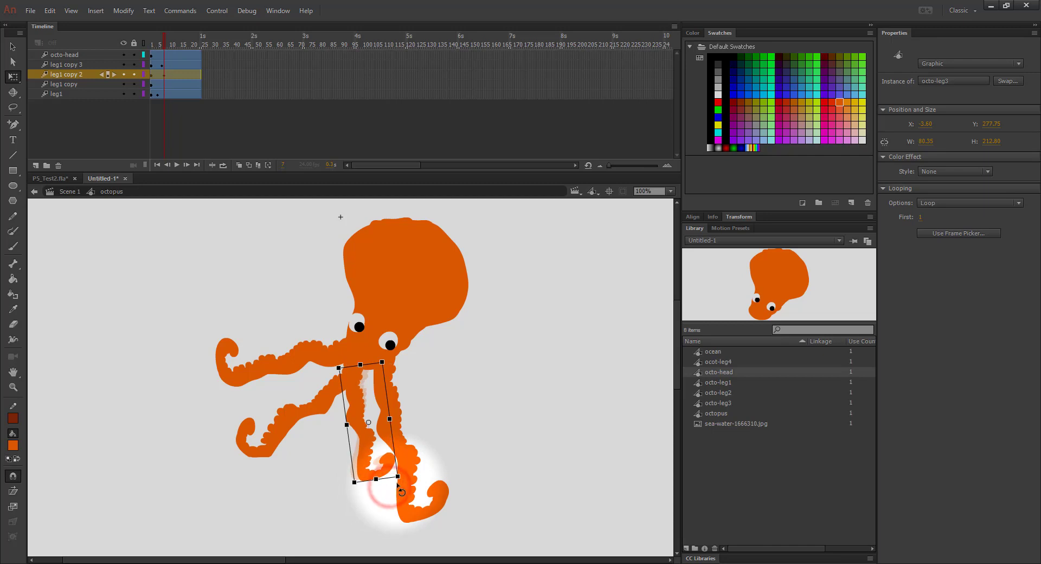
pyautogui.moveTo(370, 442); pyautogui.dragTo(382, 439)
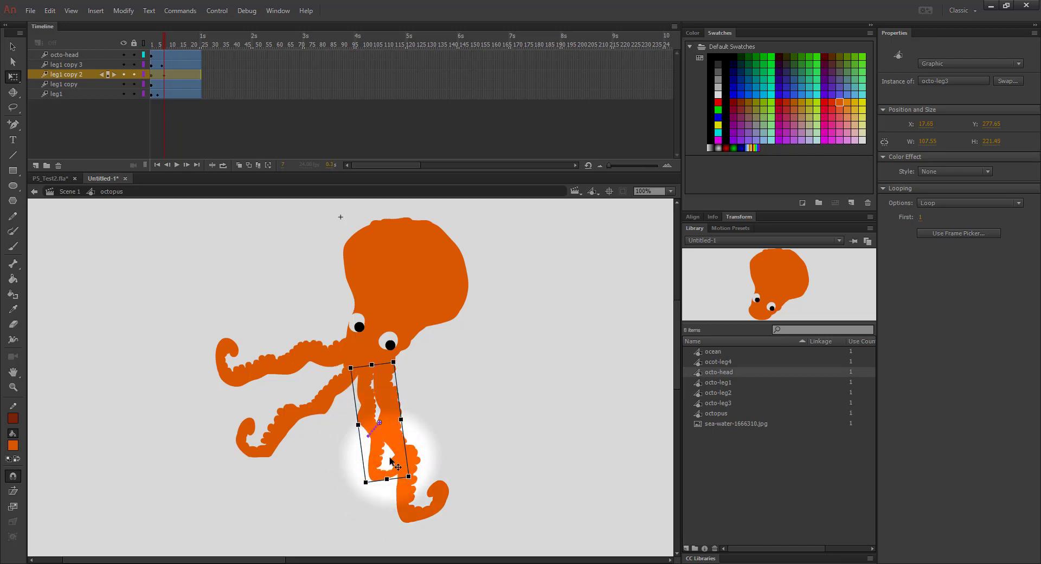
# At frame 9, rotate the long leg on the leg1 copy layer counterclockwise and reposition it under the head
pyautogui.click(166, 44)
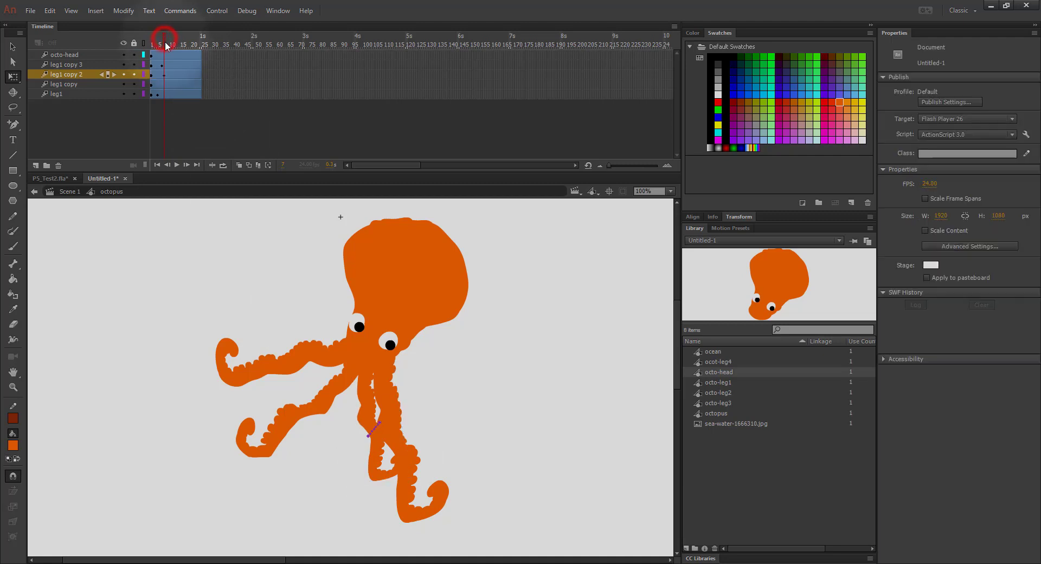
pyautogui.moveTo(168, 47); pyautogui.dragTo(168, 46)
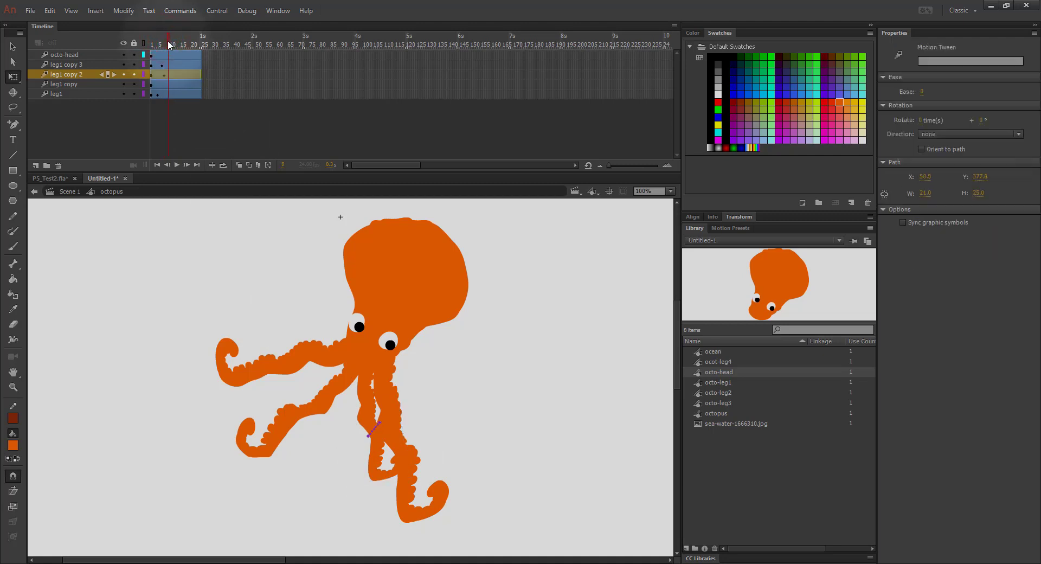
pyautogui.click(420, 509)
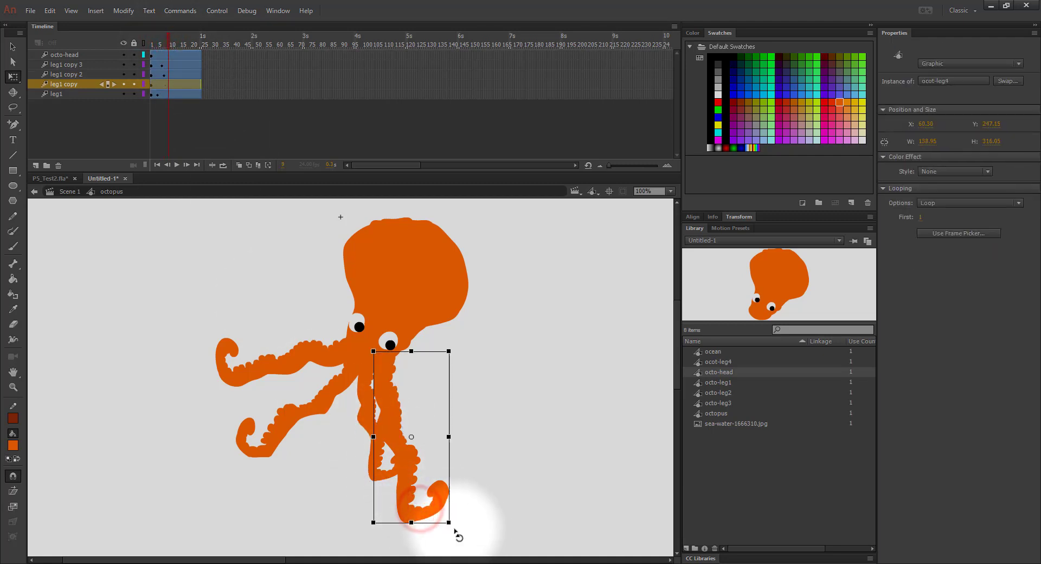
pyautogui.moveTo(455, 528); pyautogui.dragTo(470, 518)
pyautogui.moveTo(418, 485); pyautogui.dragTo(434, 503)
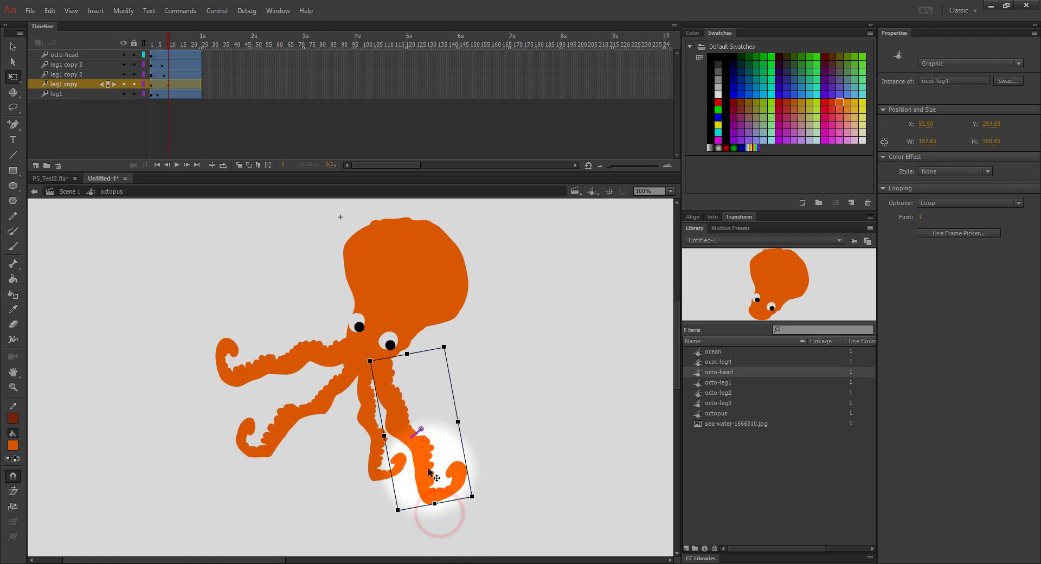
# At frame 11, lengthen the leg on the leg1 layer, rotate it further counterclockwise, and lower it slightly at the body
pyautogui.click(168, 37)
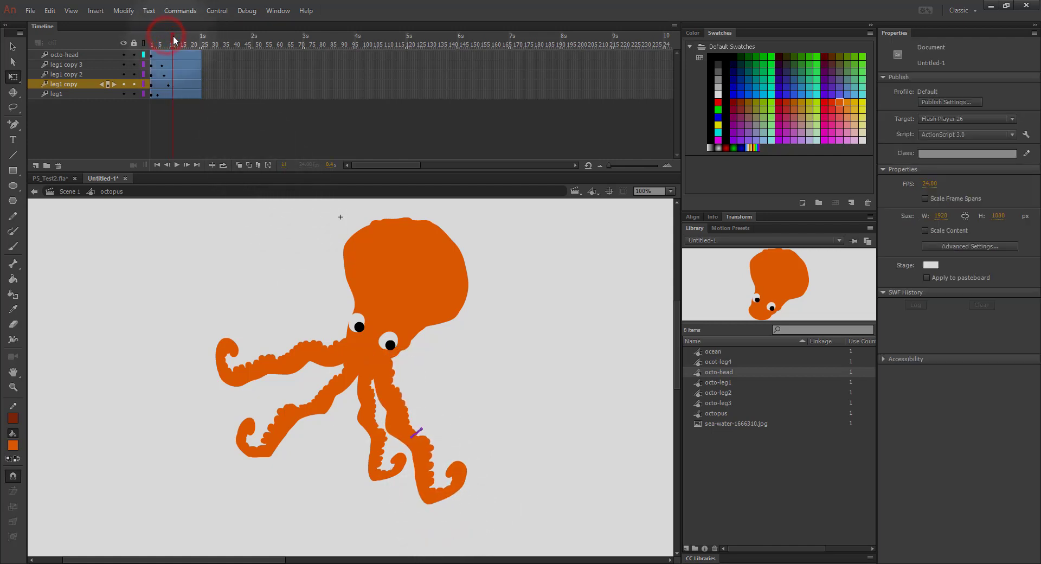
pyautogui.click(268, 365)
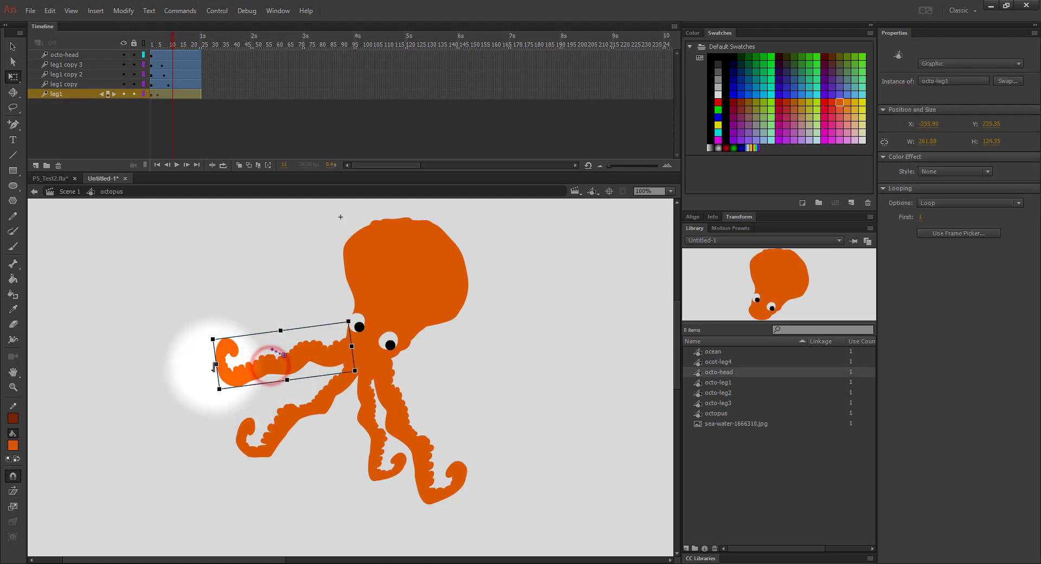
pyautogui.moveTo(213, 367); pyautogui.dragTo(200, 367)
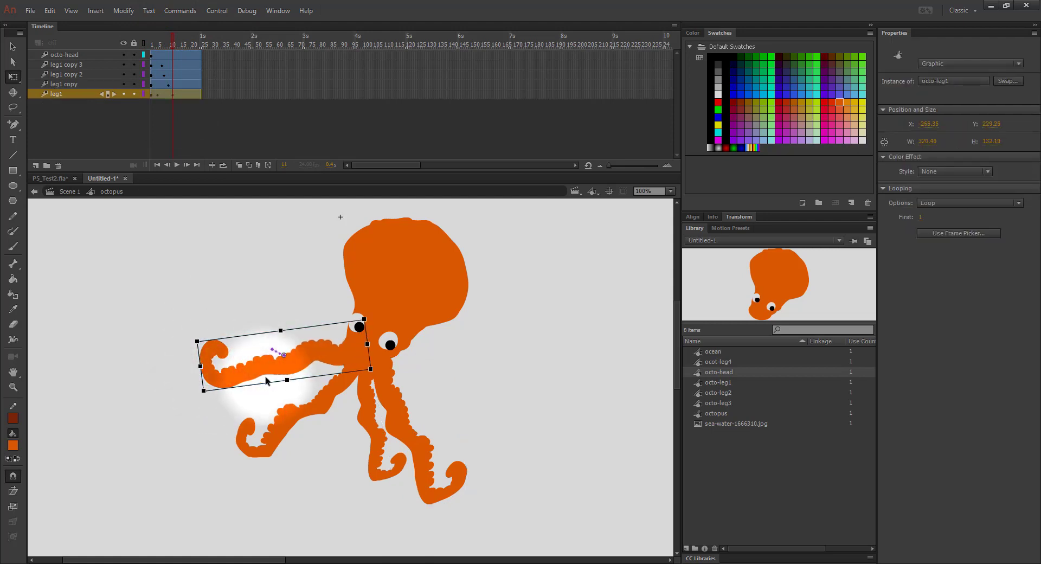
pyautogui.moveTo(263, 370); pyautogui.dragTo(256, 376)
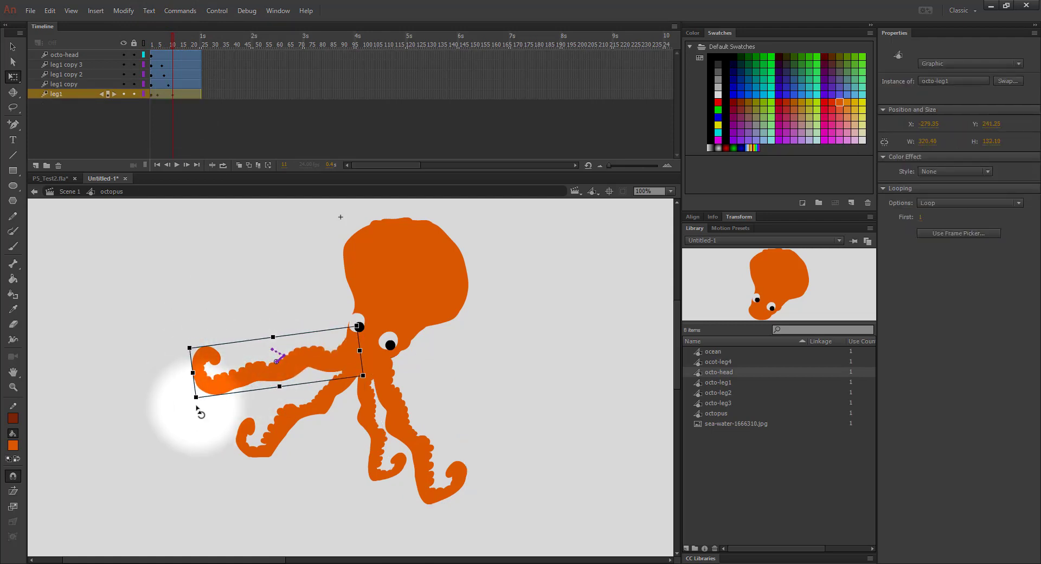
pyautogui.moveTo(196, 408); pyautogui.dragTo(202, 415)
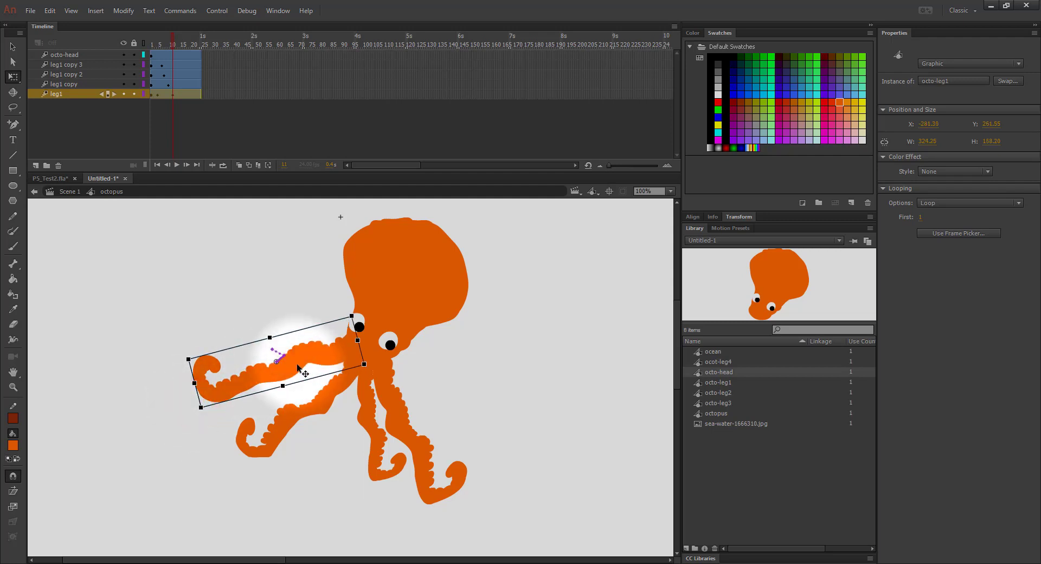
pyautogui.moveTo(297, 369); pyautogui.dragTo(300, 374)
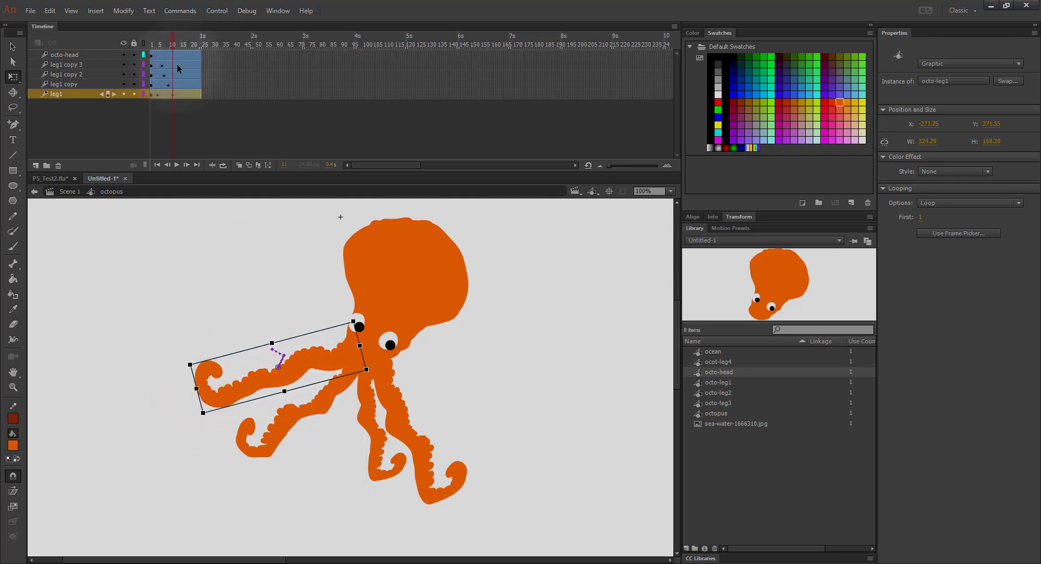
# At frame 13, rotate the leg on the leg1 copy 3 layer counterclockwise, enlarge it slightly, and realign it with the body
pyautogui.moveTo(174, 42); pyautogui.dragTo(176, 42)
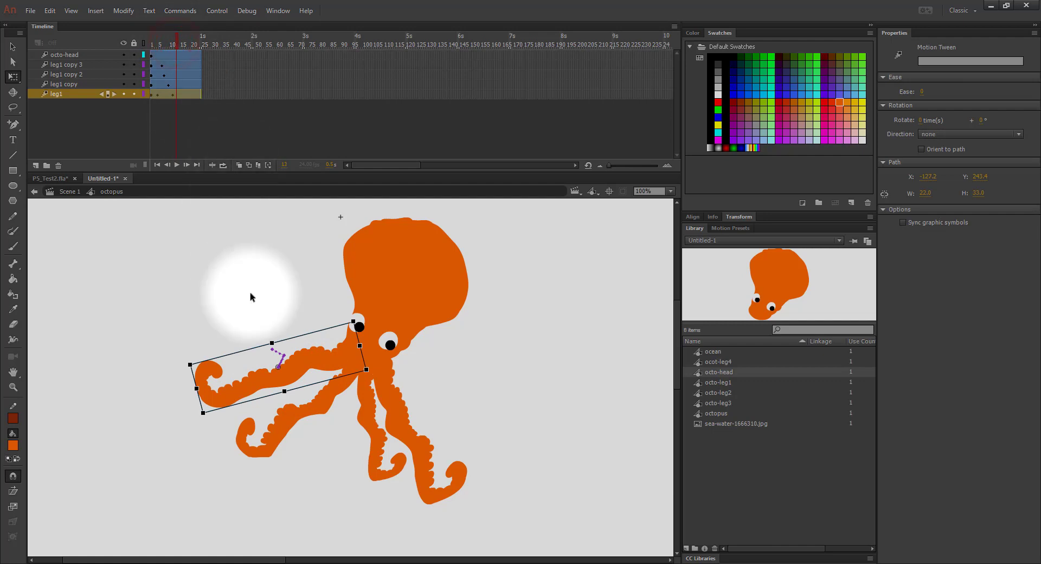
pyautogui.click(273, 428)
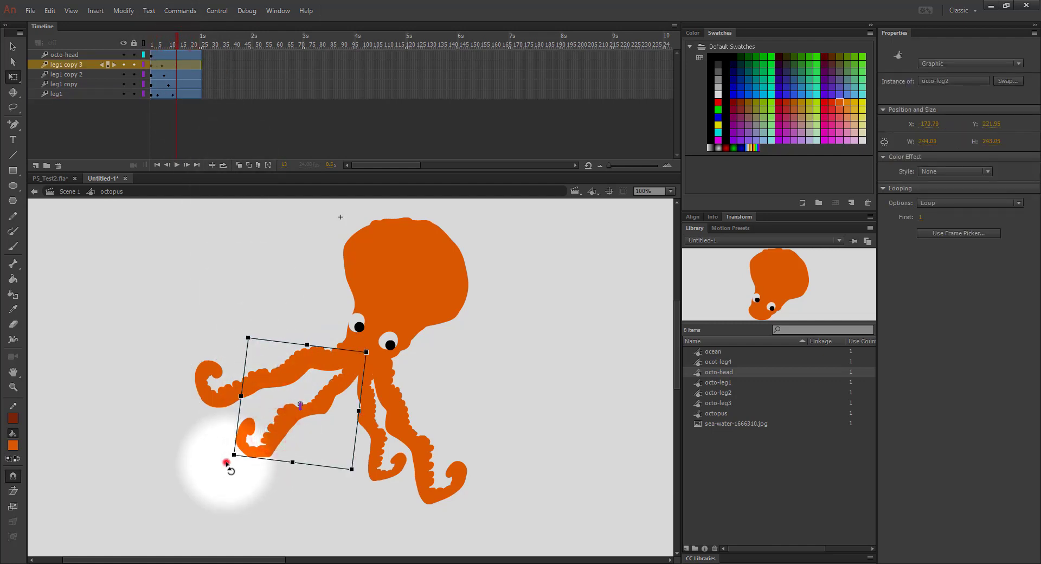
pyautogui.moveTo(225, 462); pyautogui.dragTo(237, 467)
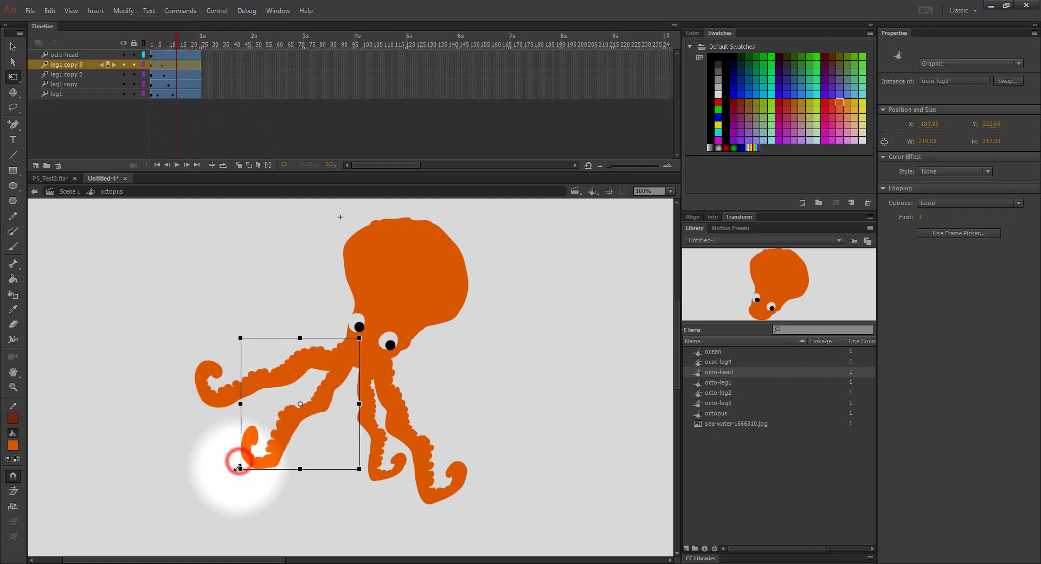
pyautogui.moveTo(361, 404); pyautogui.dragTo(328, 402)
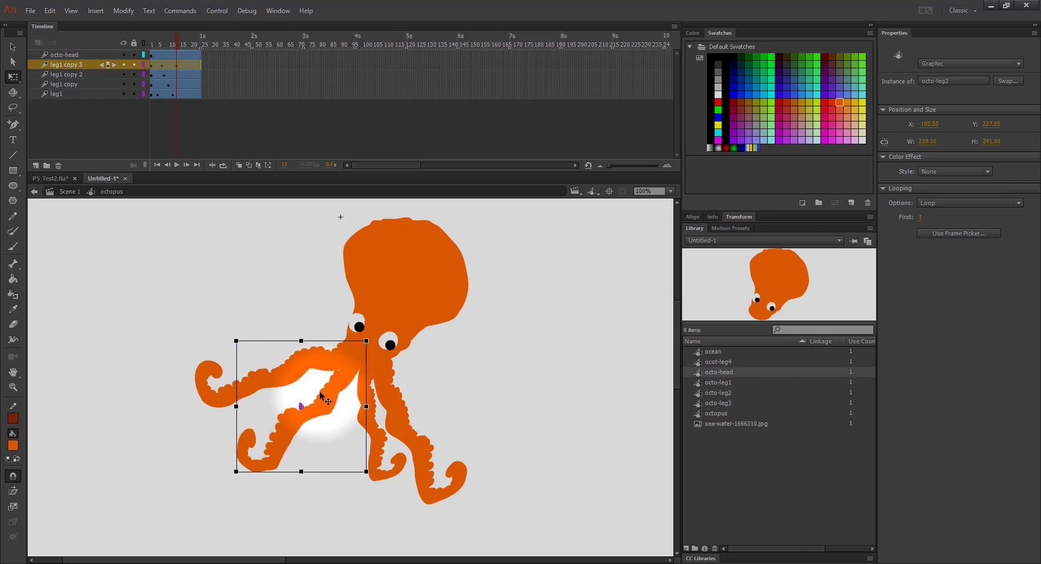
# At frame 15, lengthen and widen the leg on the leg1 copy 2 layer, rotate it clockwise, and realign it under the head
pyautogui.moveTo(175, 40); pyautogui.dragTo(181, 41)
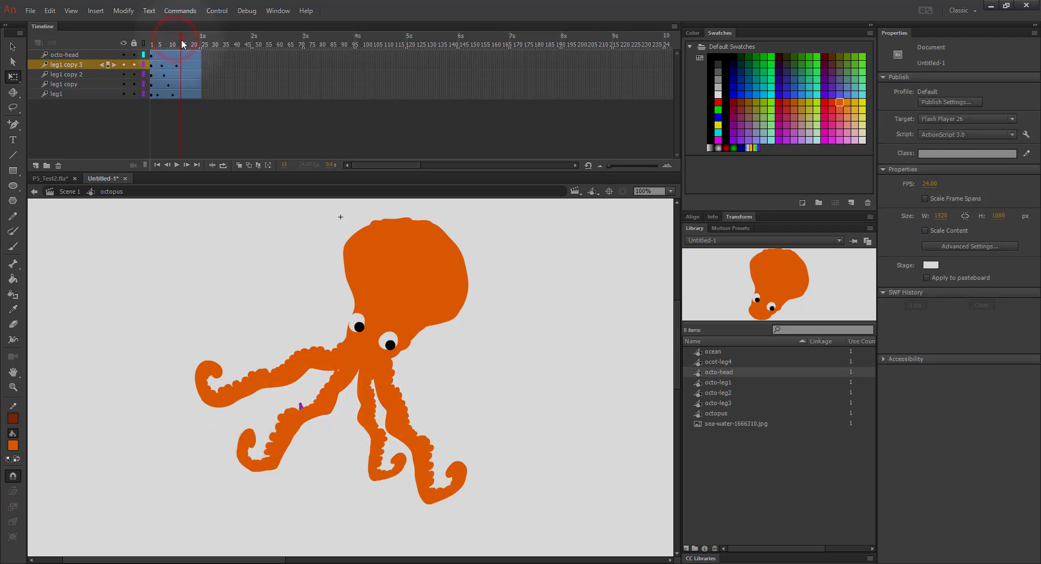
pyautogui.click(386, 476)
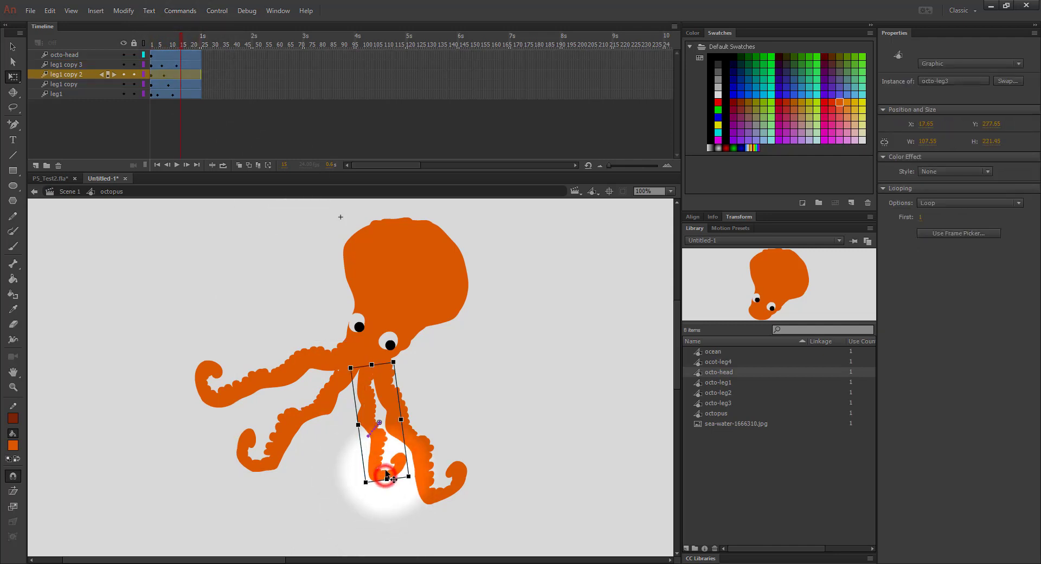
pyautogui.moveTo(362, 487)
pyautogui.mouseDown()
pyautogui.moveTo(351, 482)
pyautogui.moveTo(366, 478)
pyautogui.moveTo(368, 491)
pyautogui.mouseUp()
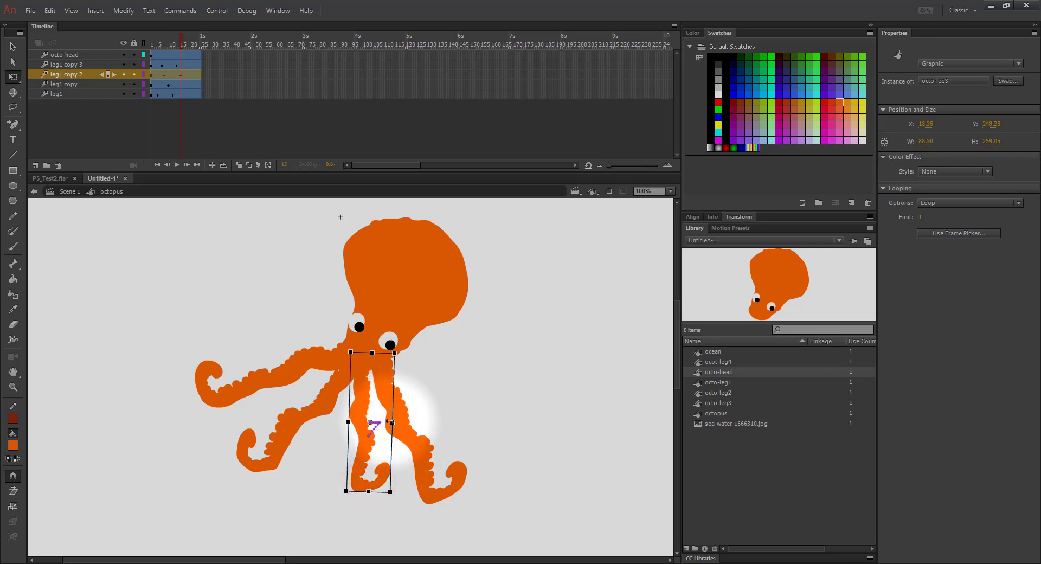
pyautogui.moveTo(393, 424); pyautogui.dragTo(402, 422)
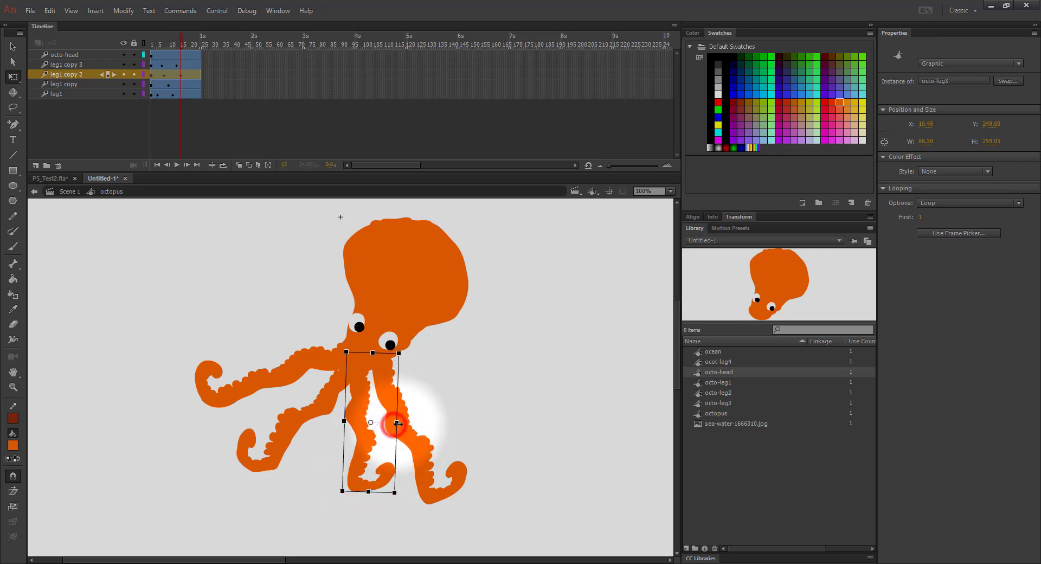
pyautogui.click(370, 457)
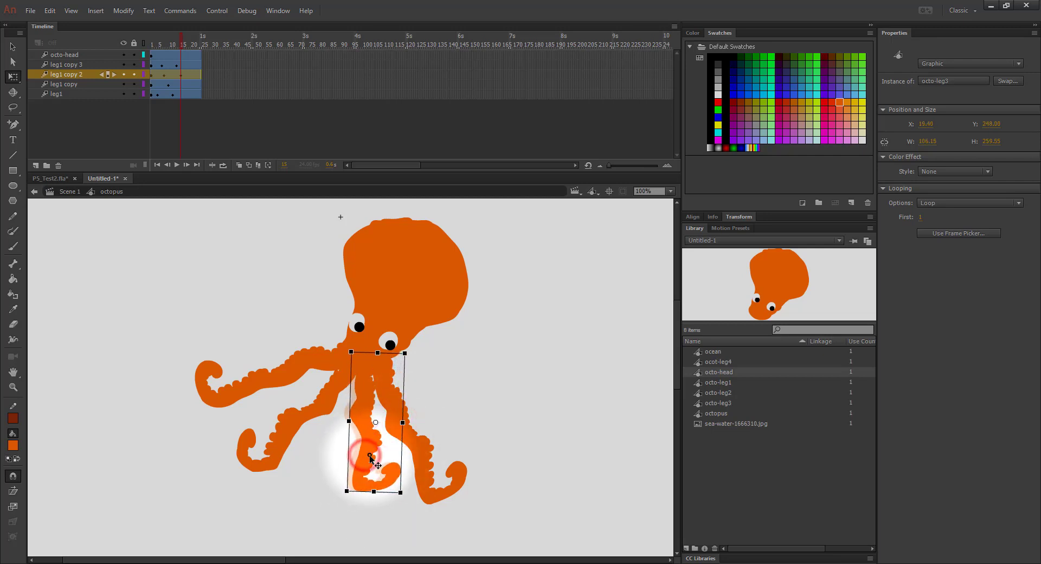
# At frame 17, rotate the leg on the leg1 copy layer slightly counterclockwise, lengthen it, and reattach it to the body
pyautogui.click(420, 459)
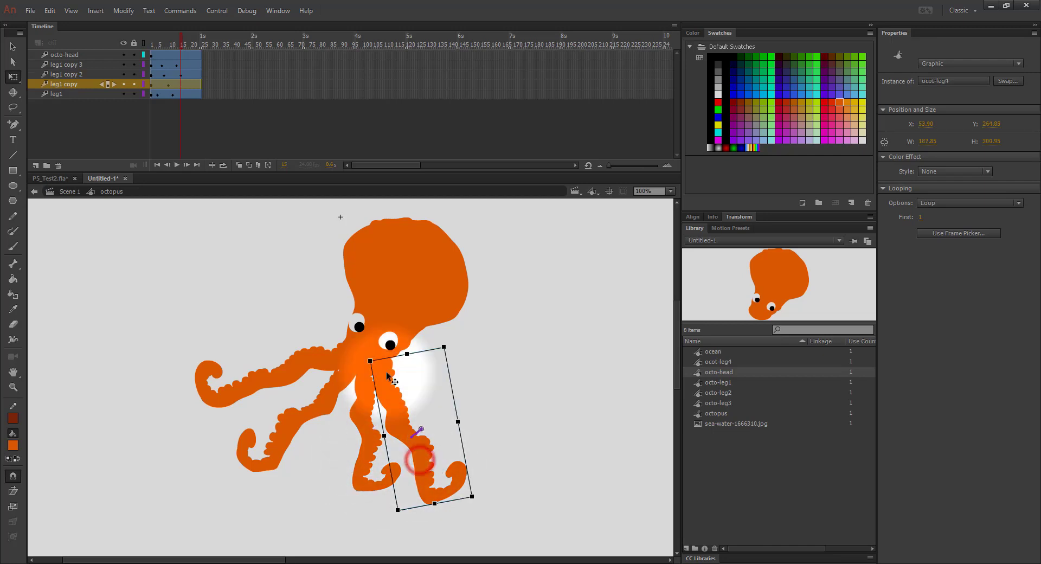
pyautogui.click(186, 44)
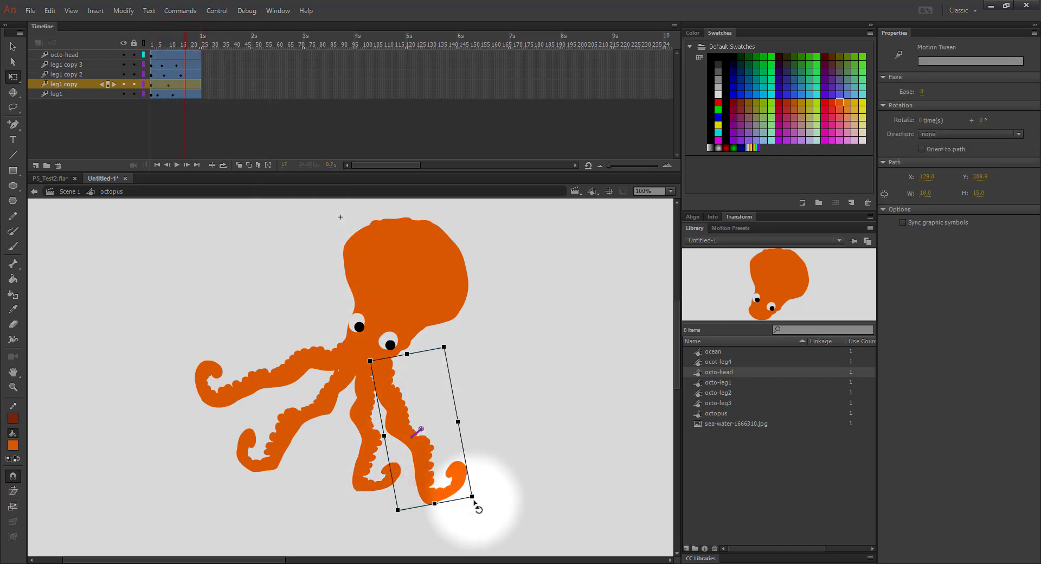
pyautogui.moveTo(476, 504); pyautogui.dragTo(443, 509)
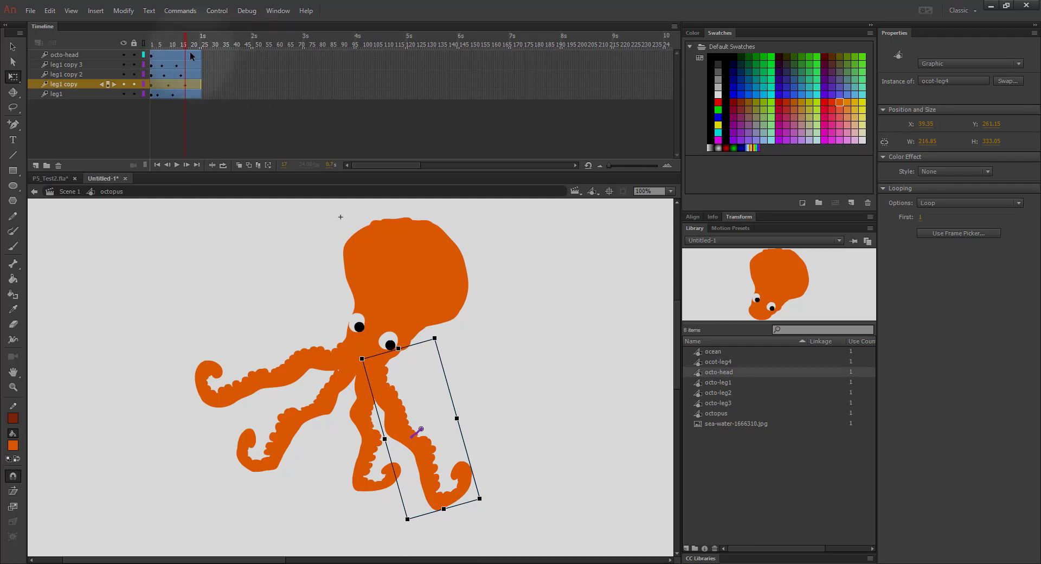
# Play back the octopus leg animation from the beginning to check the leg movement
pyautogui.moveTo(186, 44); pyautogui.dragTo(128, 44)
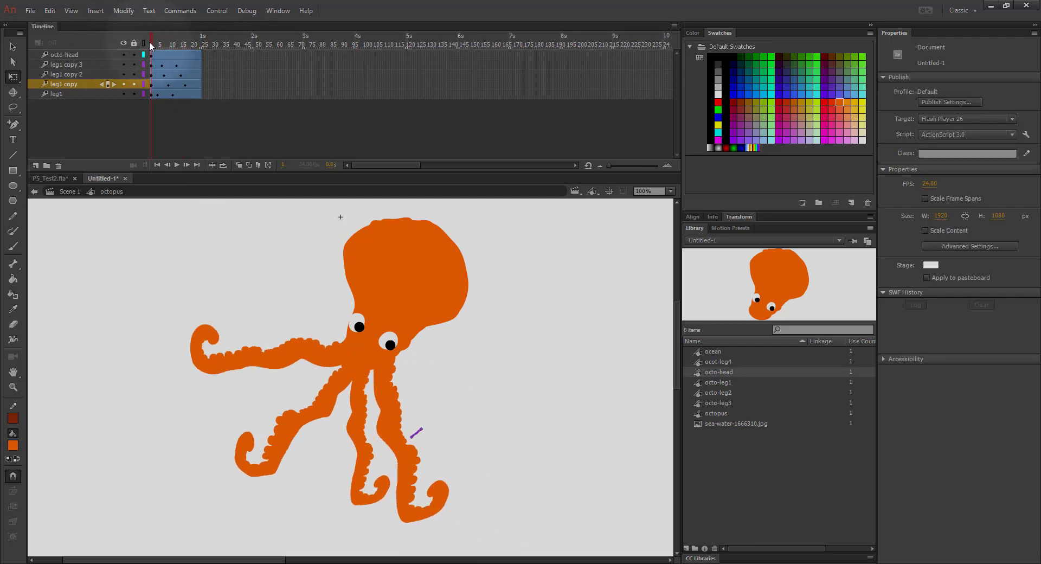
pyautogui.click(162, 84)
pyautogui.click(179, 163)
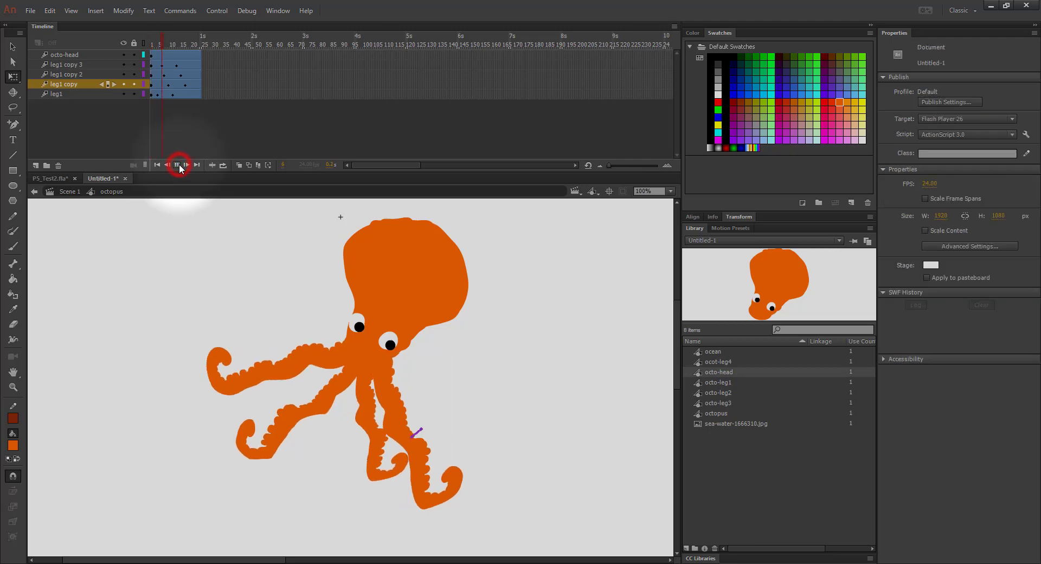
pyautogui.click(279, 295)
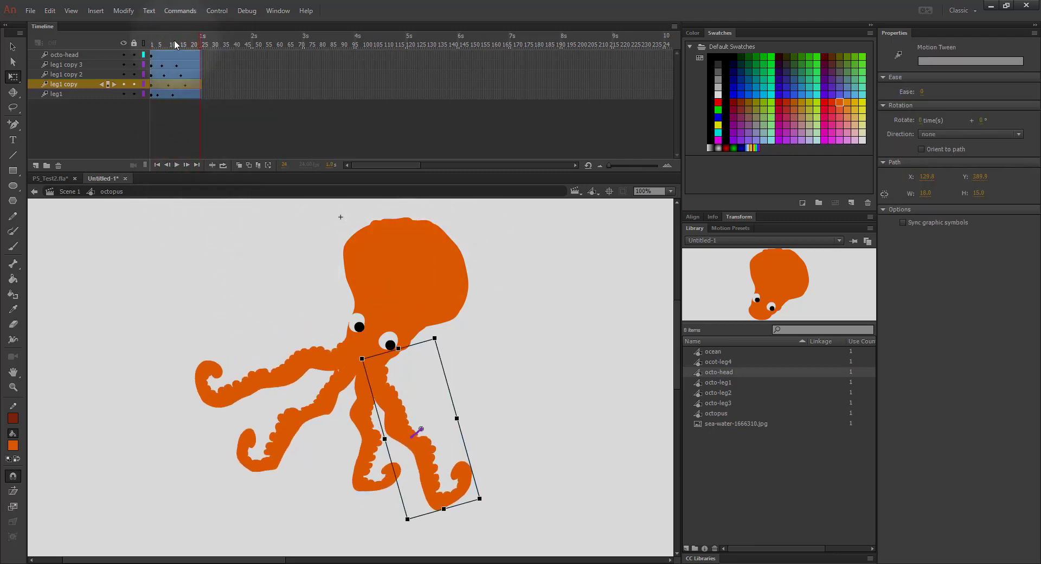
# At frame 24, narrow and flatten the head on the octo-head layer to about 215 by 263 pixels
pyautogui.click(79, 55)
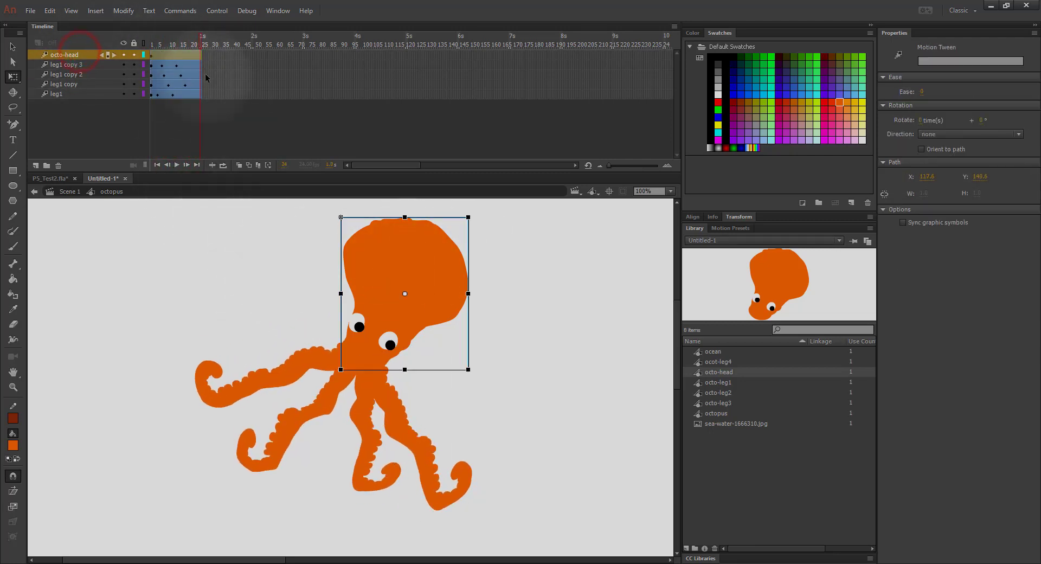
pyautogui.moveTo(339, 295); pyautogui.dragTo(344, 295)
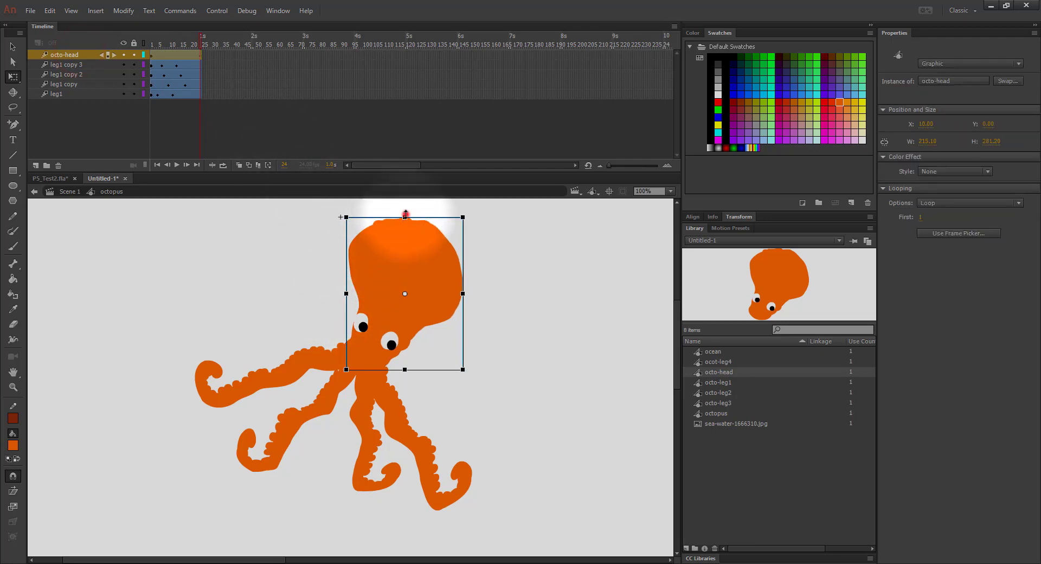
pyautogui.moveTo(405, 214); pyautogui.dragTo(405, 219)
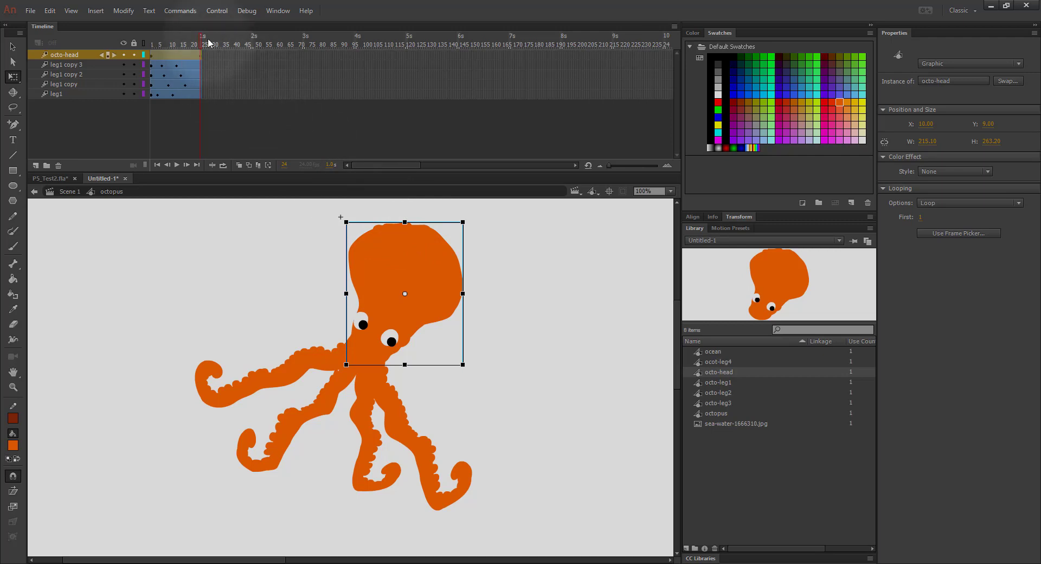
# Play back the octopus animation from frame 1 and save the document as P5-demo.fla
pyautogui.moveTo(203, 41); pyautogui.dragTo(126, 46)
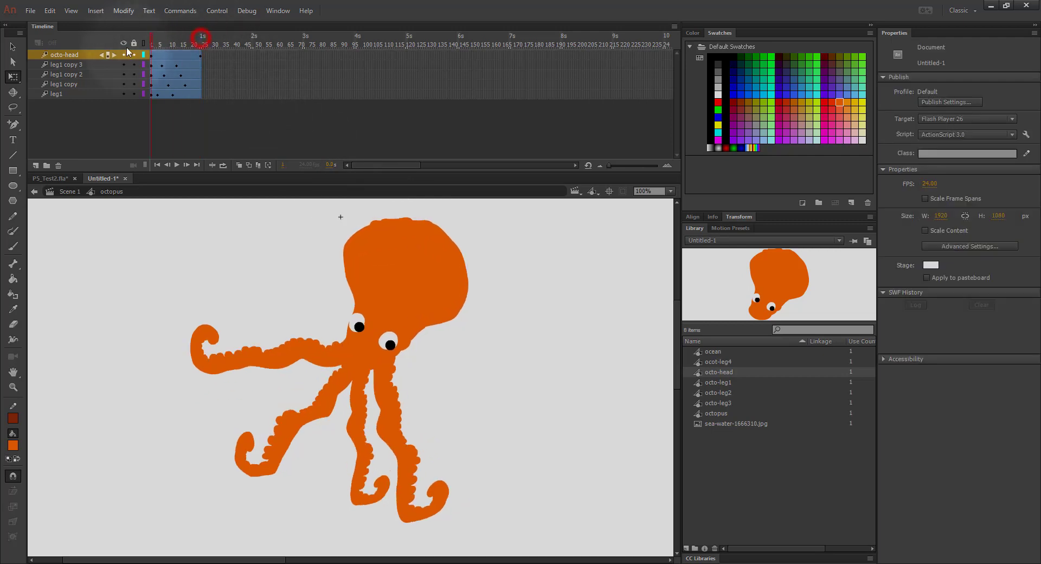
pyautogui.click(176, 165)
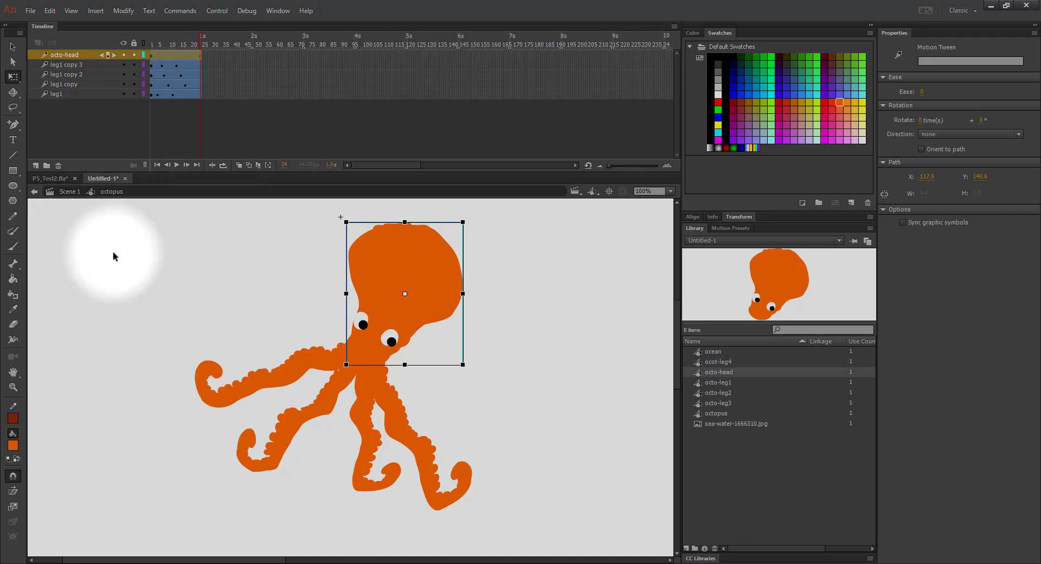
pyautogui.hotkey('ctrl', 's')
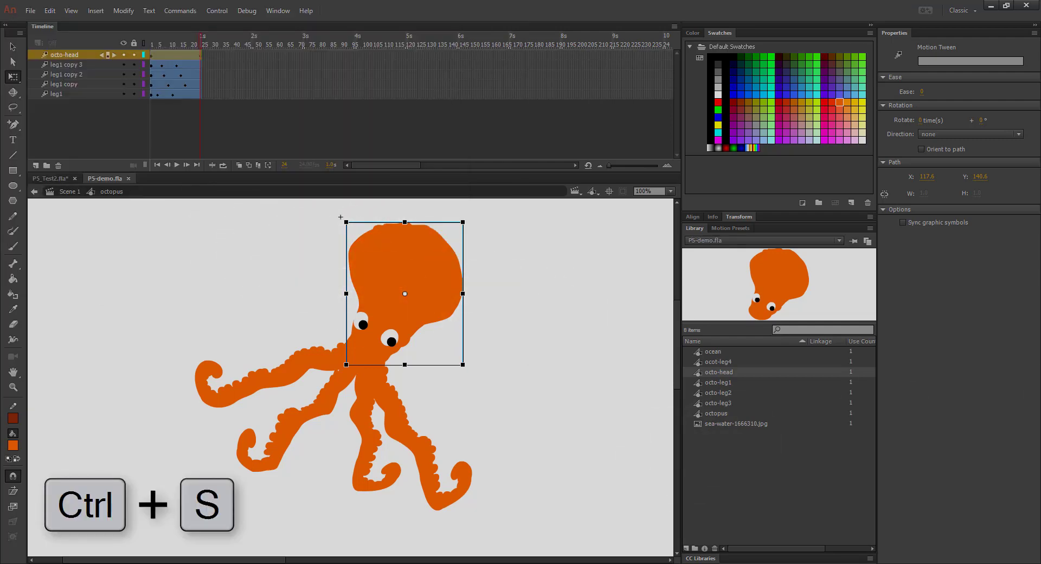
# Return to Scene 1, preview the octopus animation over the ocean background, and rewind to frame 1
pyautogui.click(67, 193)
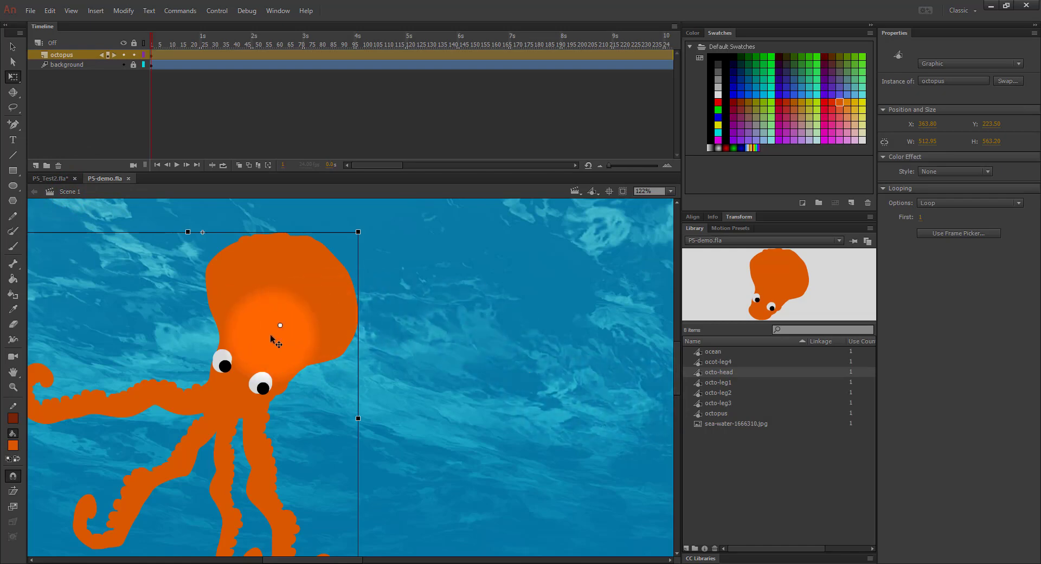
pyautogui.click(177, 165)
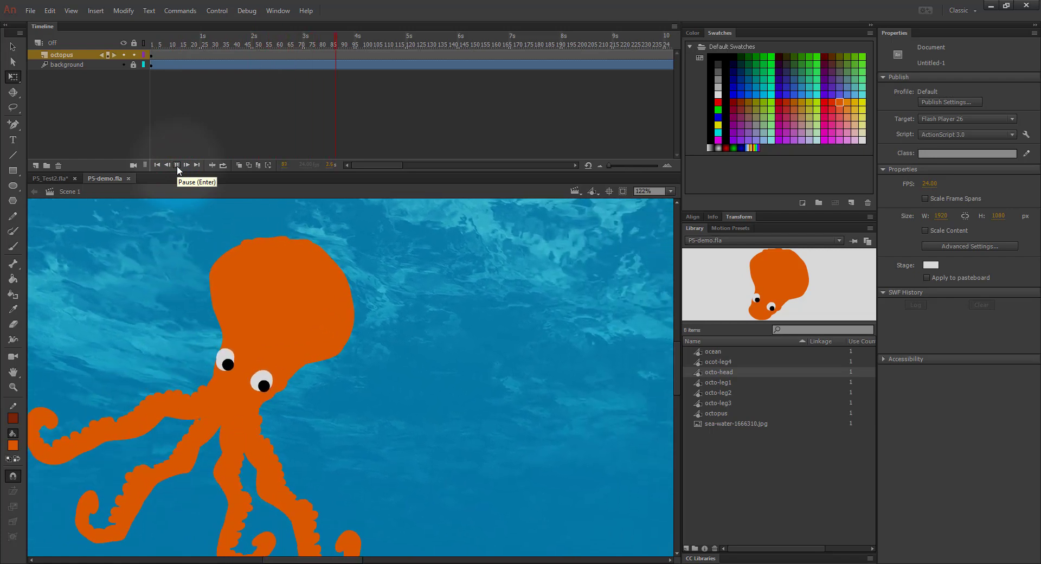
pyautogui.click(176, 165)
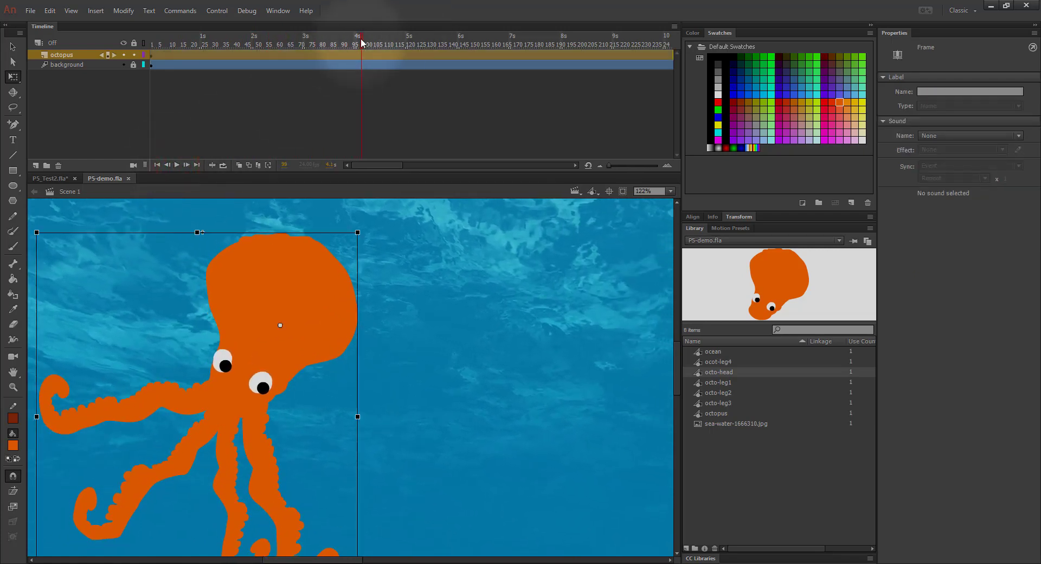
pyautogui.moveTo(362, 42); pyautogui.dragTo(84, 29)
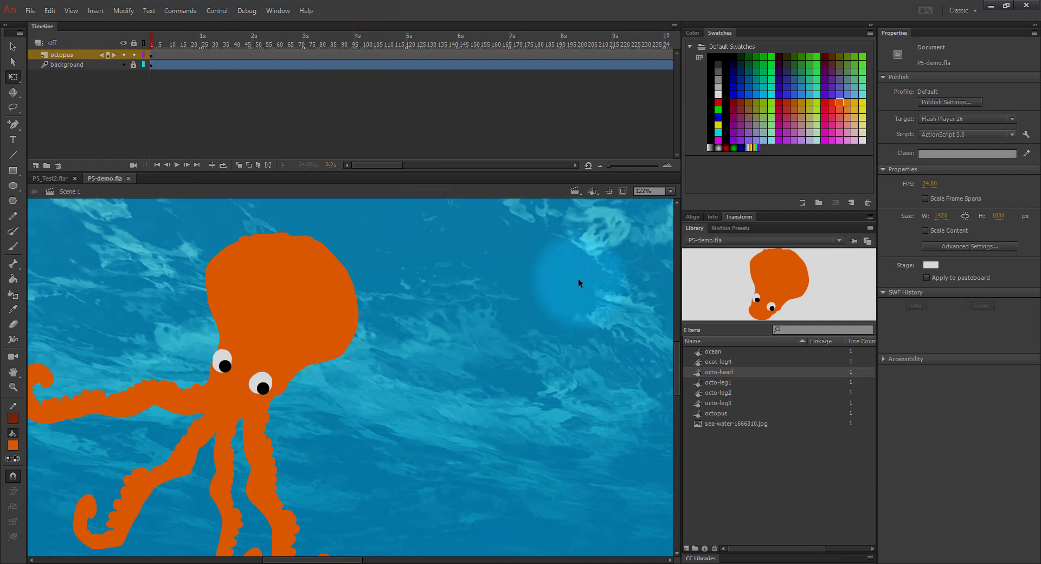
# Move the octopus straight down on the stage to a Y position of about 338
pyautogui.hotkey('ctrl', '-')
pyautogui.hotkey('ctrl', '-')
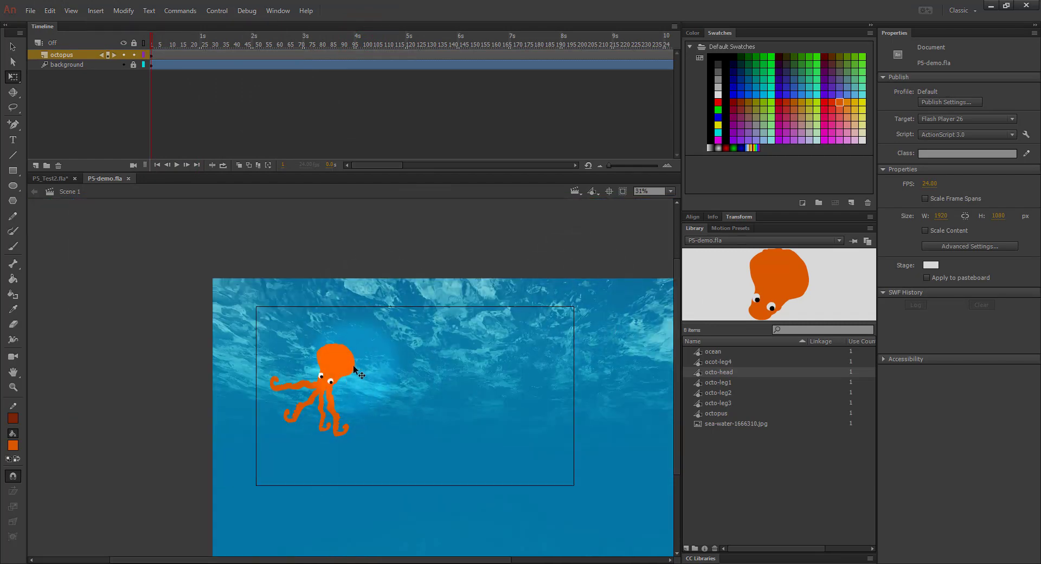
pyautogui.moveTo(353, 366); pyautogui.dragTo(341, 387)
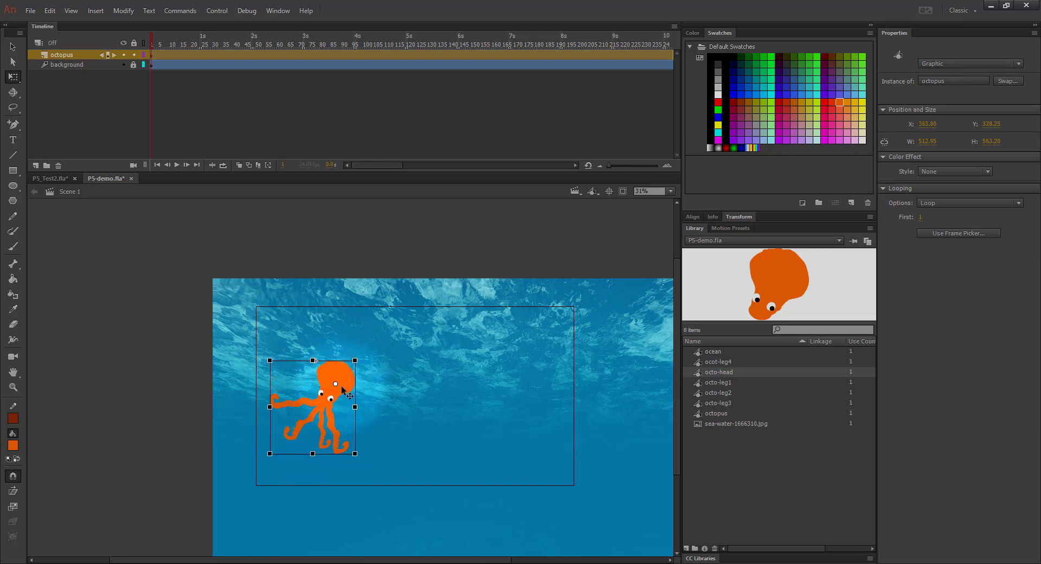
# Add a new layer named motion-path above the octopus layer and lock the octopus layer
pyautogui.click(35, 165)
pyautogui.doubleClick(62, 55)
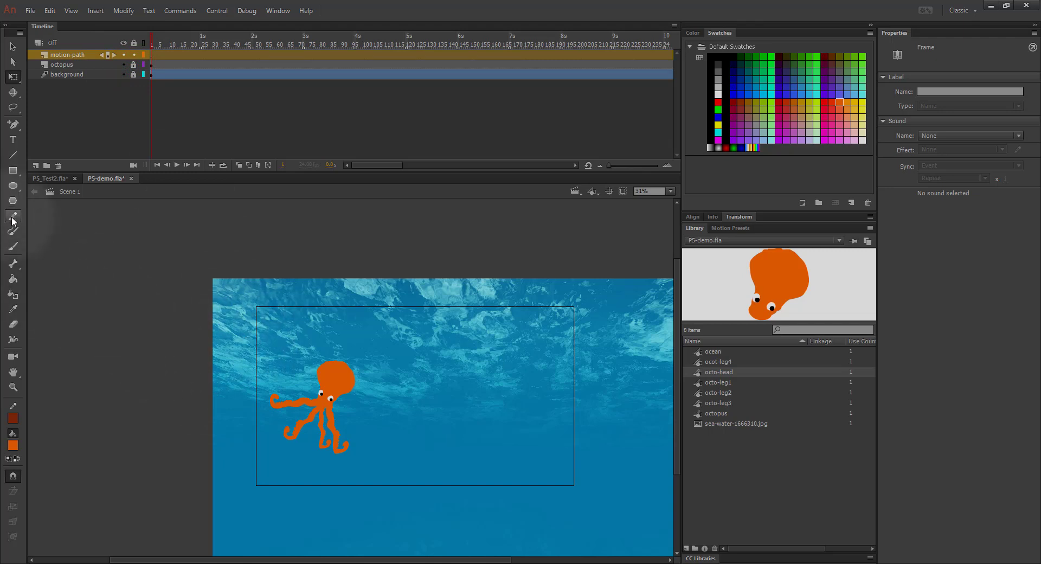
# Draw a wavy Pen path on the motion-path layer, starting left of the stage, looping around the octopus, and ending outside the left edge
pyautogui.press('p')
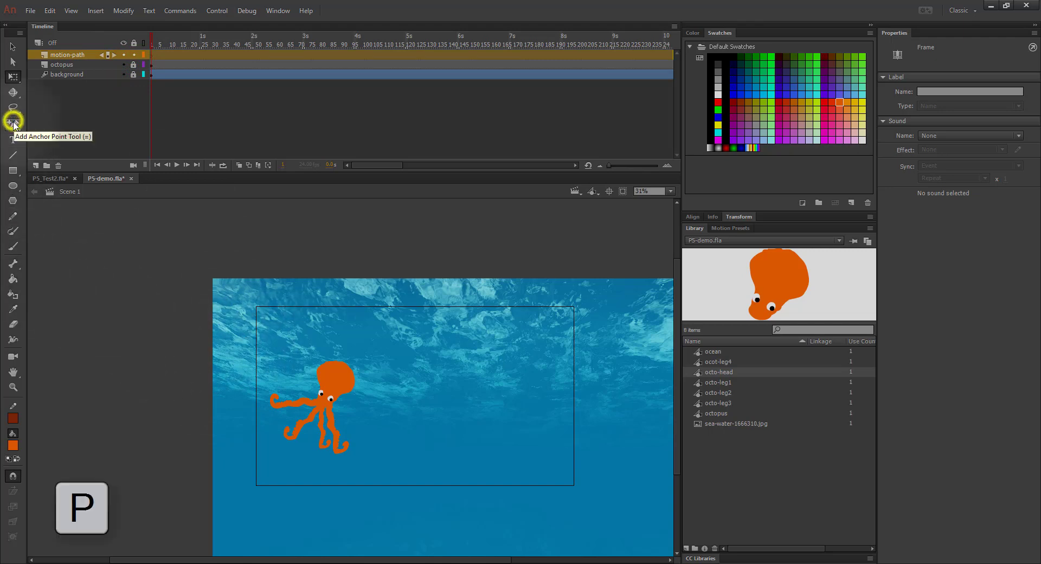
pyautogui.click(19, 129)
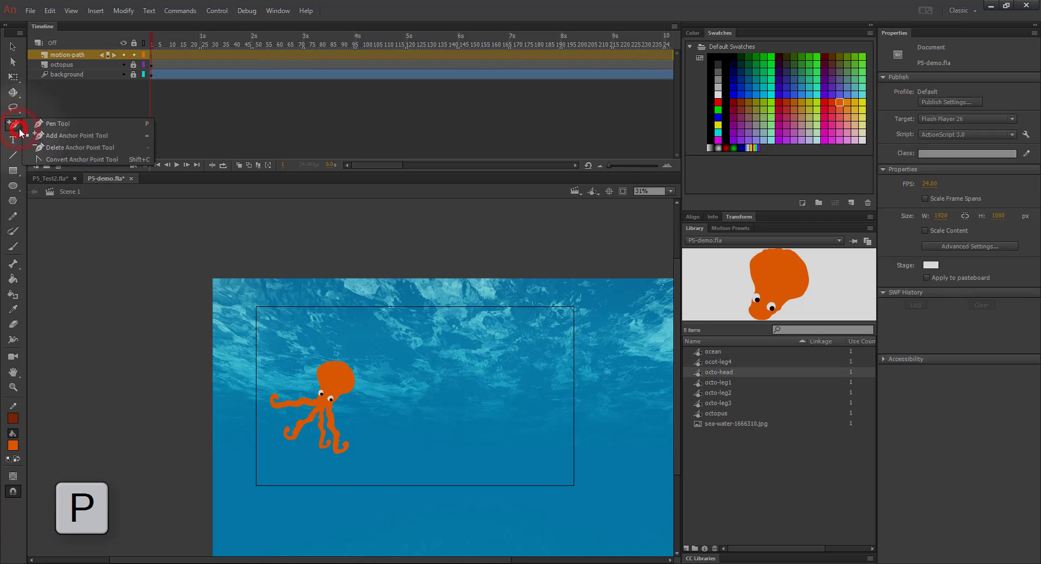
pyautogui.click(33, 122)
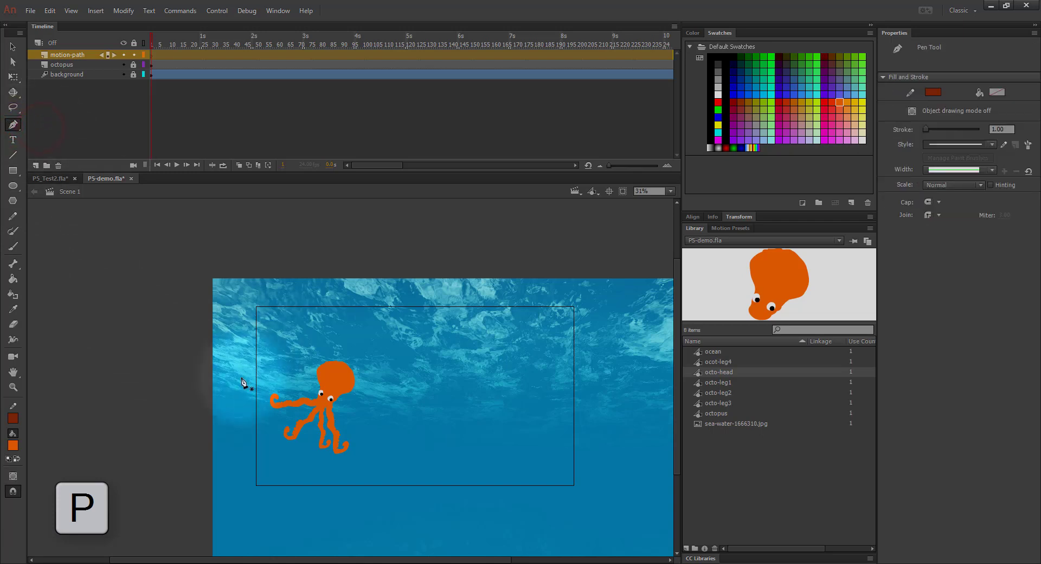
pyautogui.hotkey('ctrl', '=')
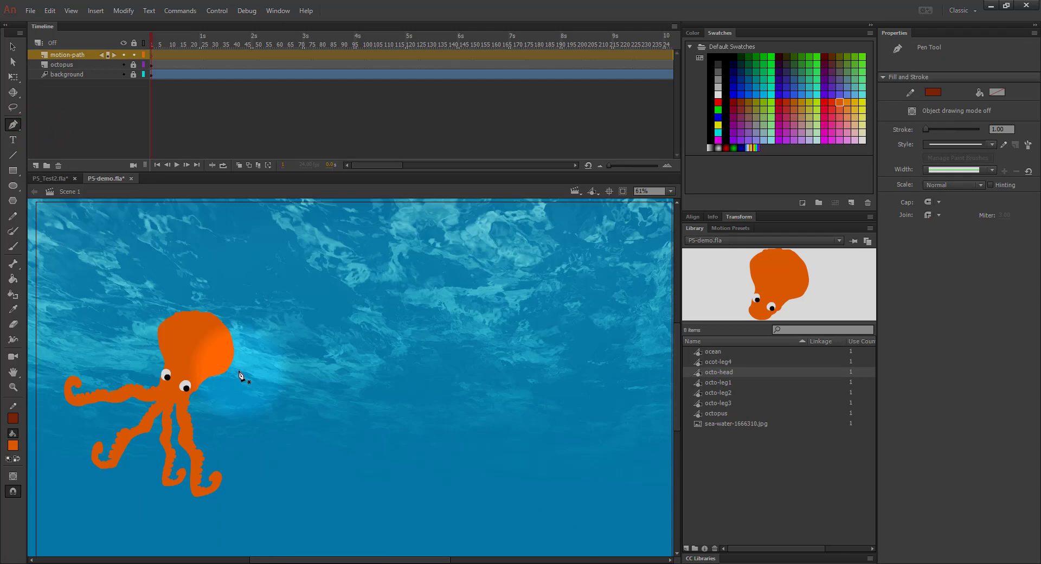
pyautogui.hotkey('ctrl', '-')
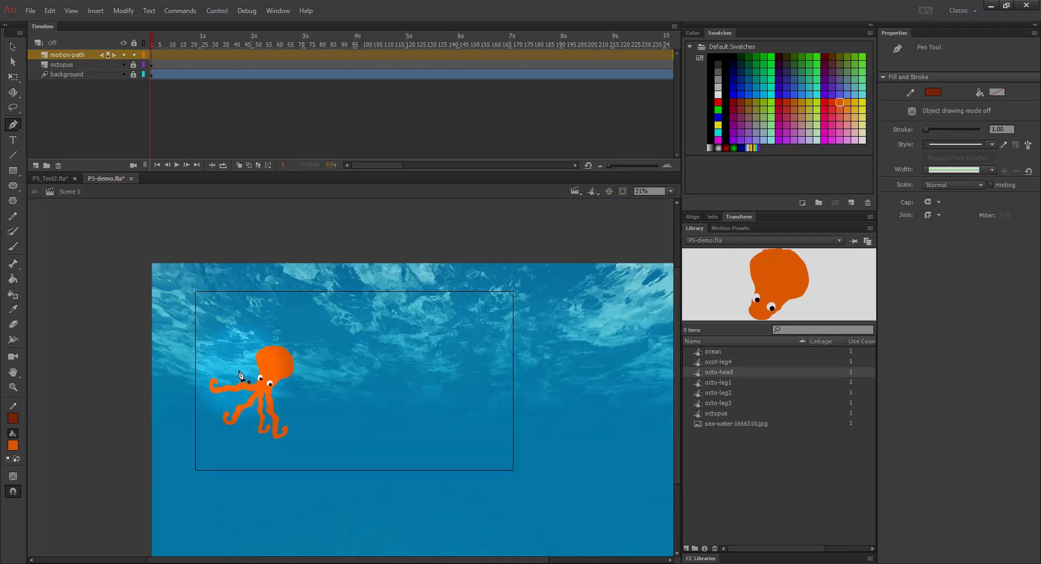
pyautogui.click(173, 340)
pyautogui.moveTo(212, 334); pyautogui.dragTo(238, 313)
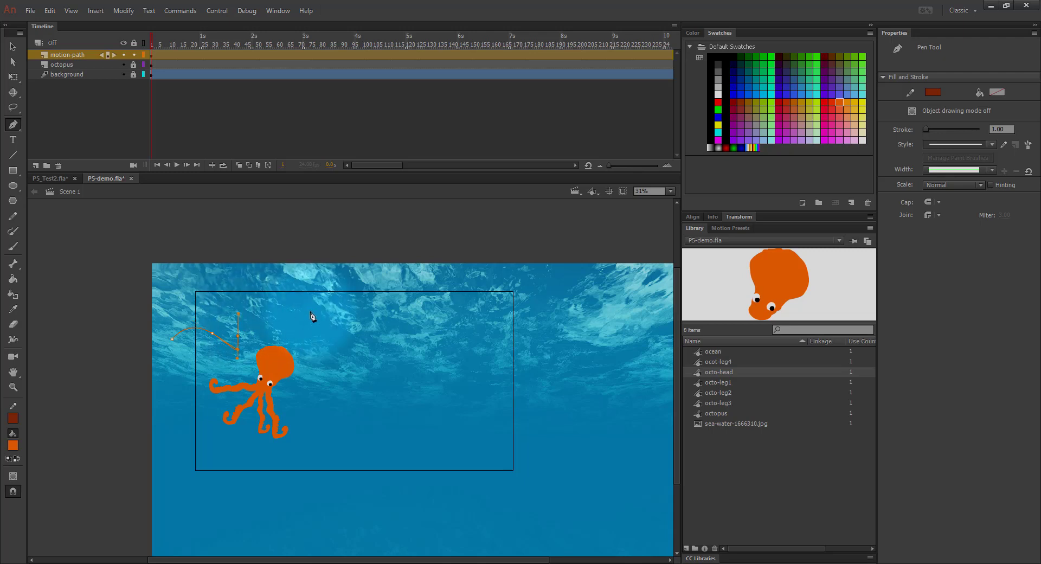
pyautogui.moveTo(301, 318); pyautogui.dragTo(322, 331)
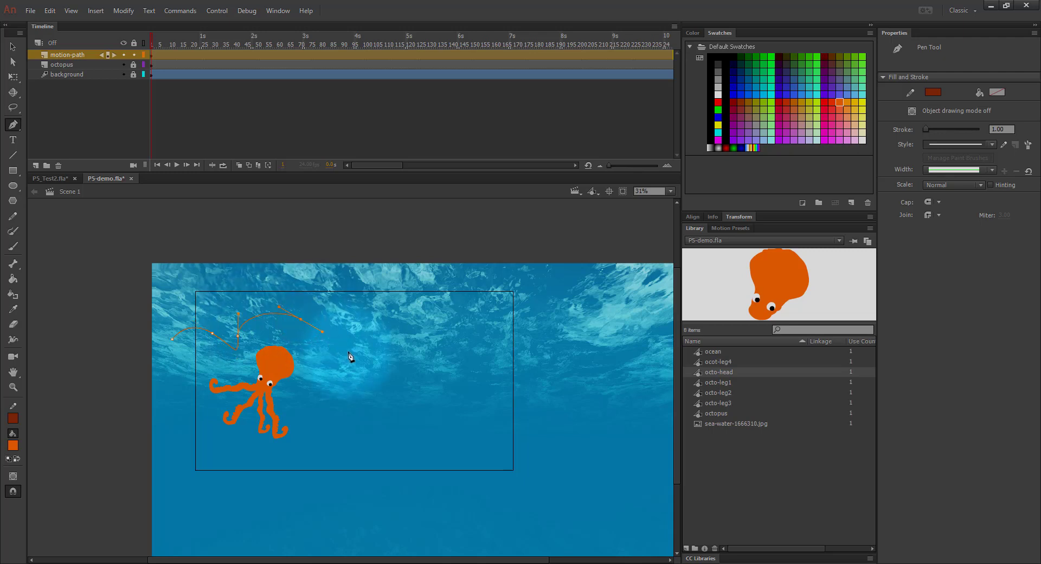
pyautogui.moveTo(344, 366); pyautogui.dragTo(389, 328)
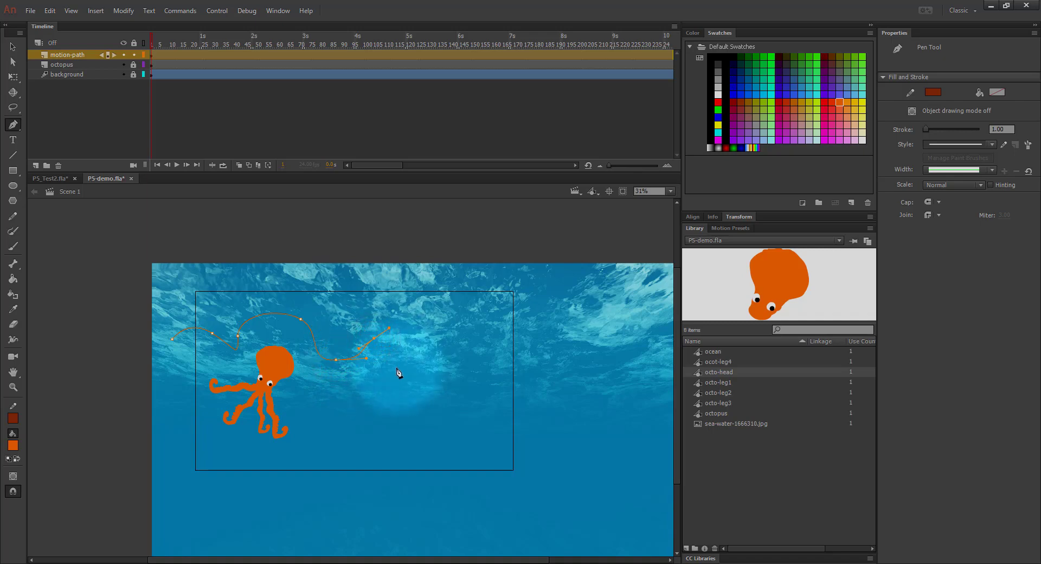
pyautogui.moveTo(400, 386); pyautogui.dragTo(397, 390)
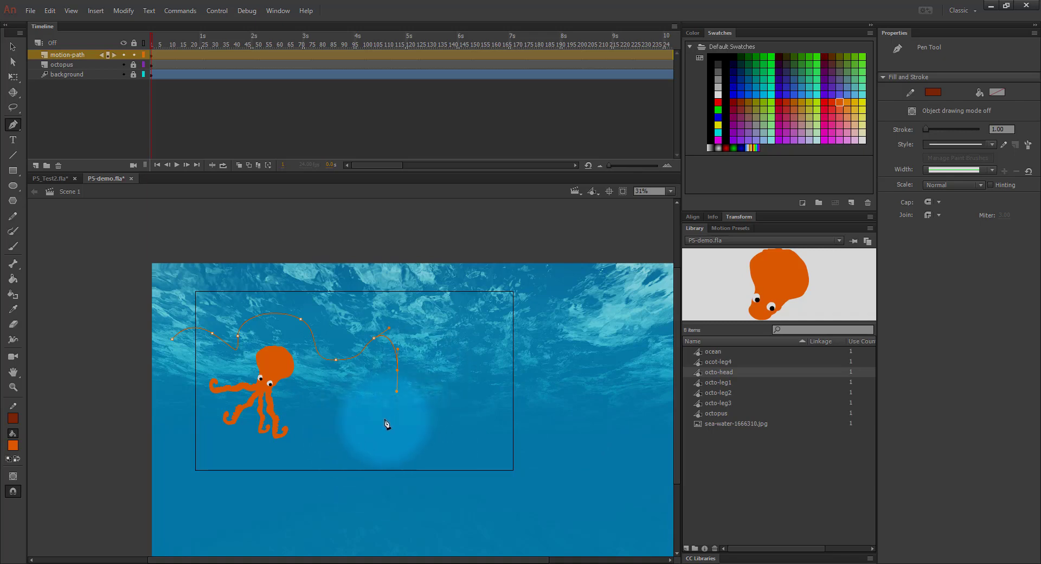
pyautogui.moveTo(350, 418); pyautogui.dragTo(170, 410)
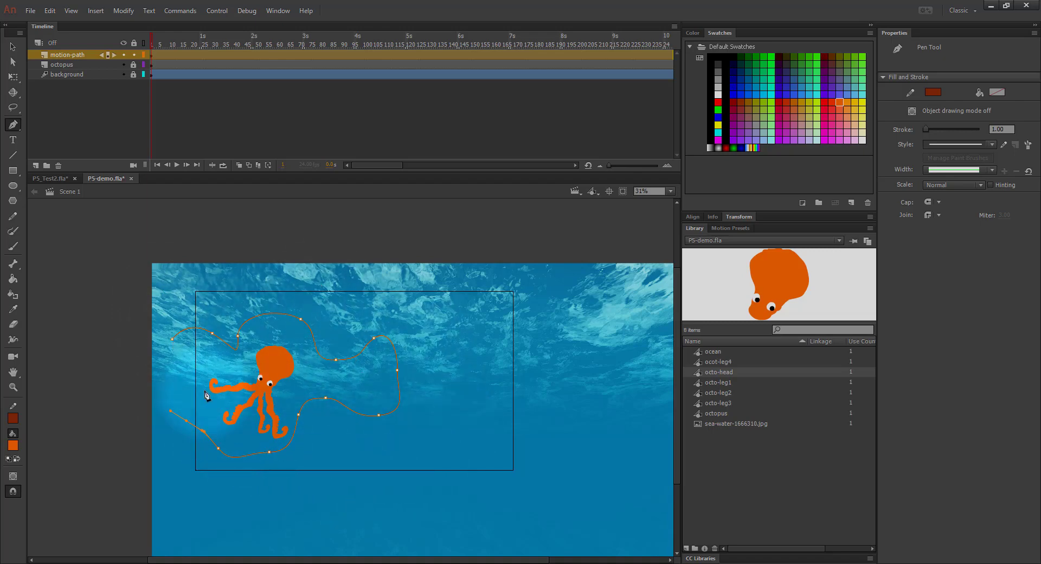
# Reshape the wavy path's right-hand bend with the Subselection tool, shifting its anchor points and handles outward for a rounder curve
pyautogui.press('a')
pyautogui.click(13, 63)
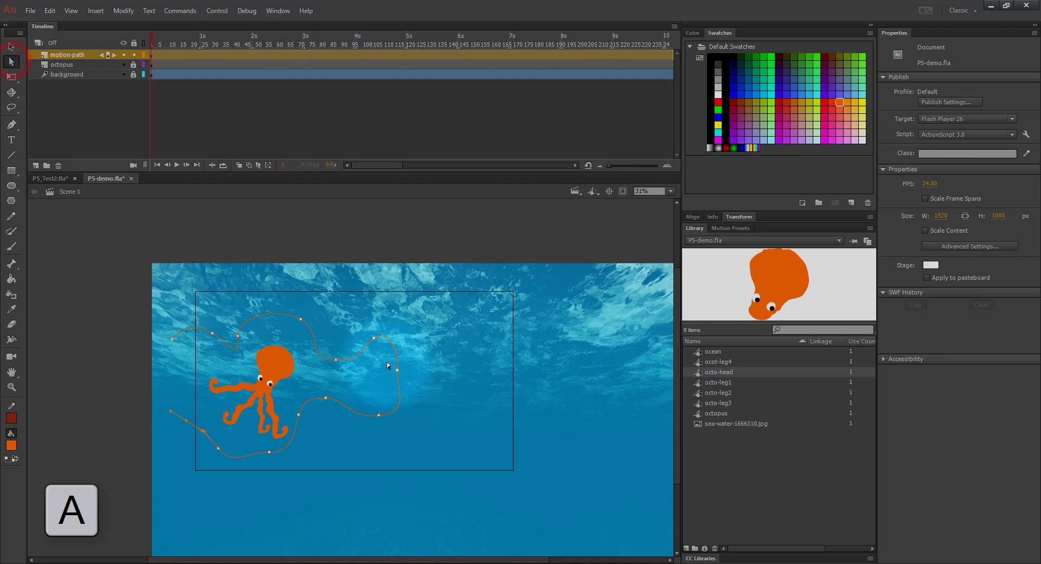
pyautogui.click(373, 338)
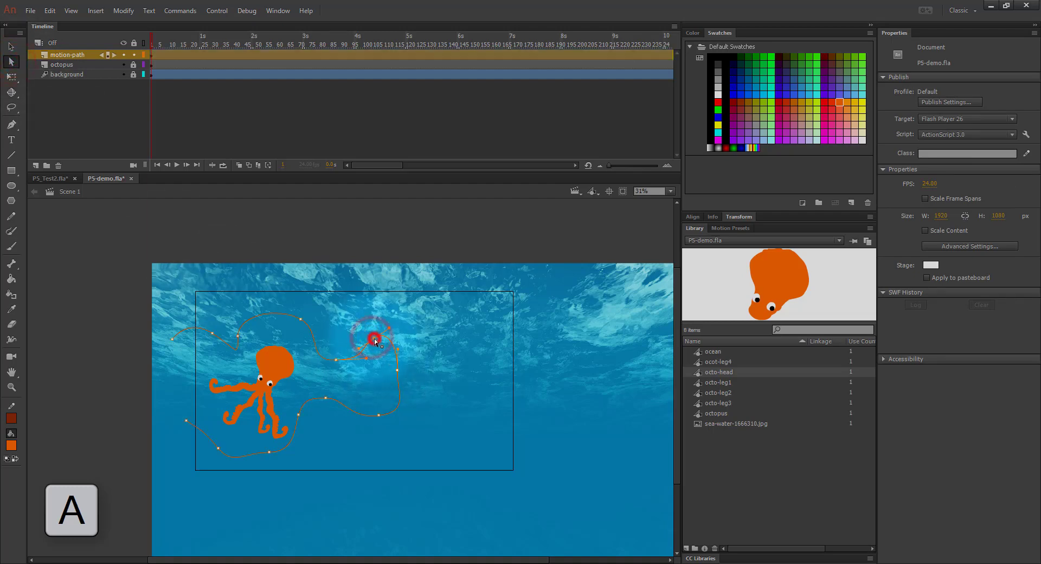
pyautogui.moveTo(389, 329); pyautogui.dragTo(384, 327)
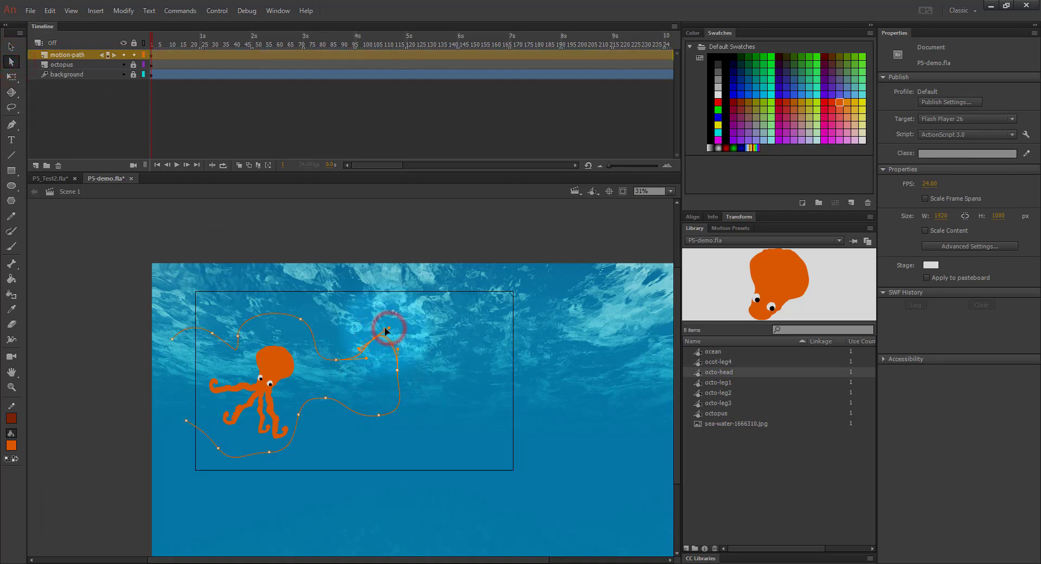
pyautogui.moveTo(396, 372); pyautogui.dragTo(407, 363)
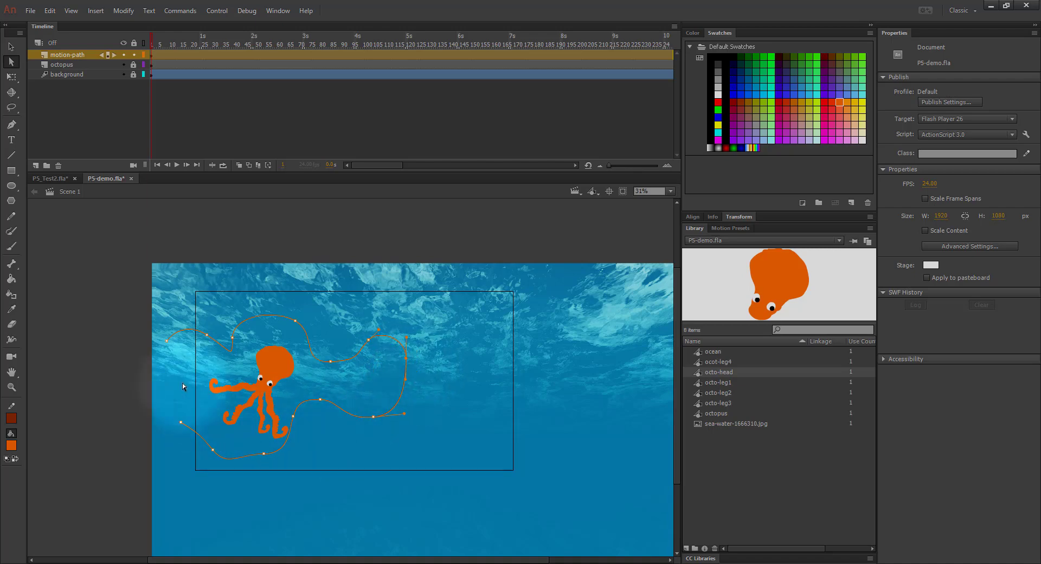
# Delete the kinked anchor point above and left of the octopus, restore the regular Pen tool, and switch to the Selection tool
pyautogui.click(12, 63)
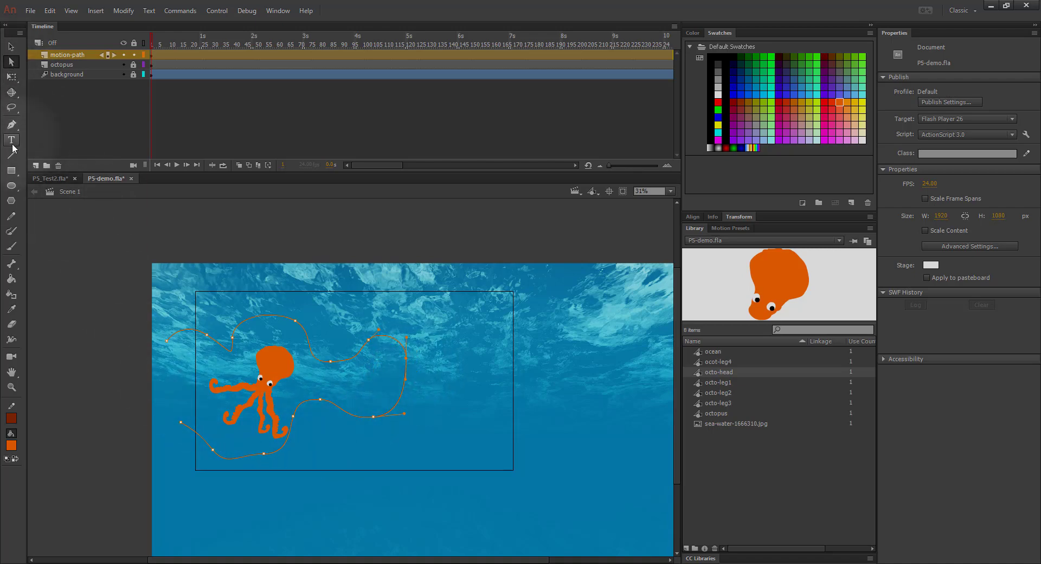
pyautogui.click(9, 127)
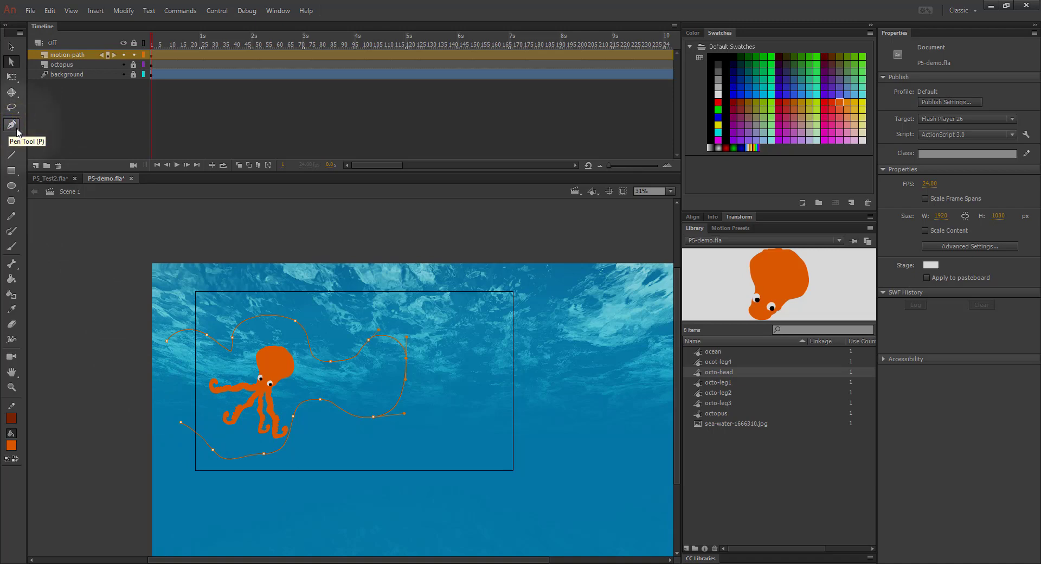
pyautogui.click(16, 128)
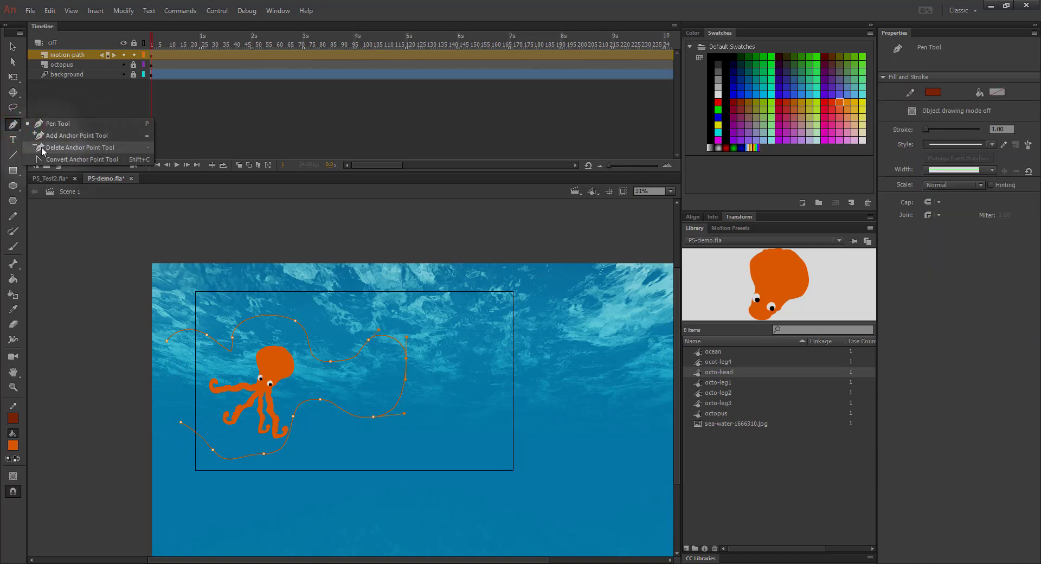
pyautogui.click(71, 145)
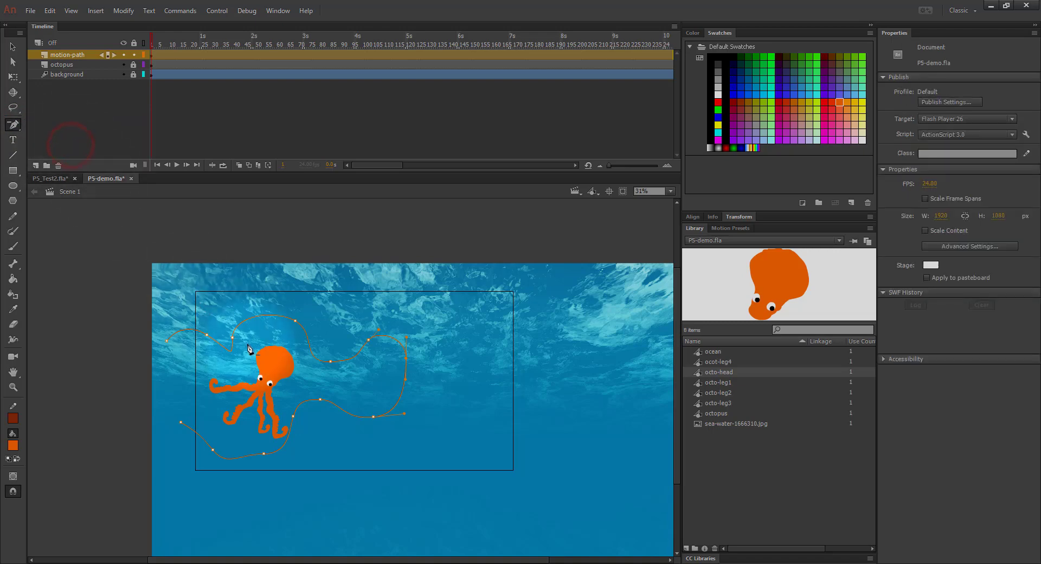
pyautogui.click(232, 337)
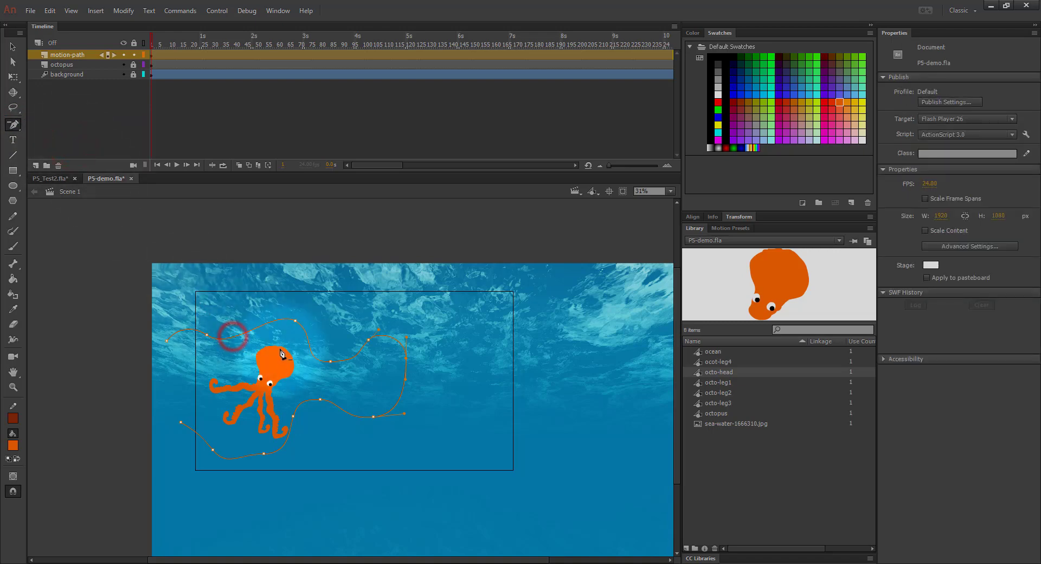
pyautogui.click(20, 129)
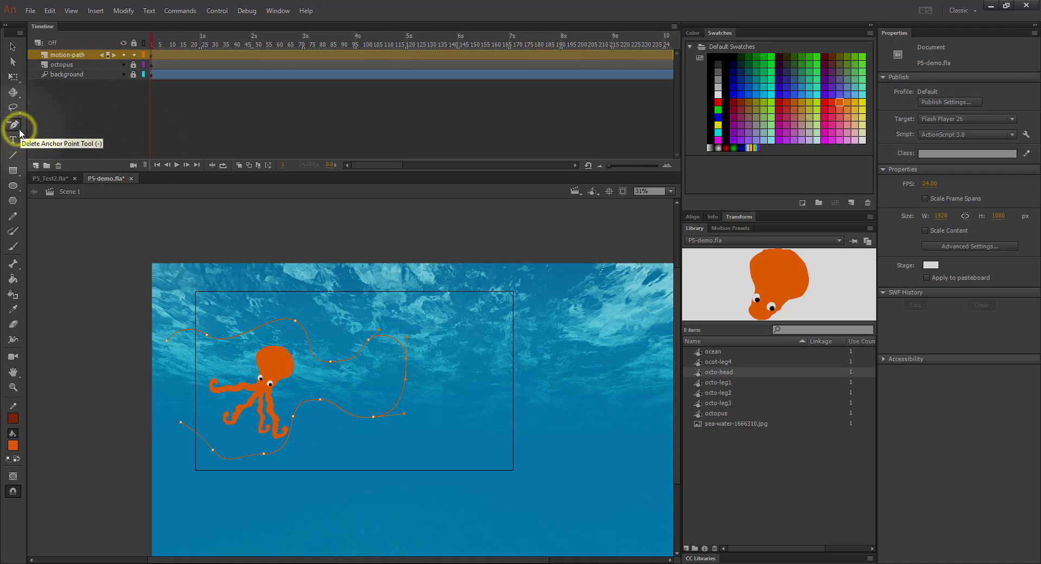
pyautogui.click(20, 131)
pyautogui.click(40, 123)
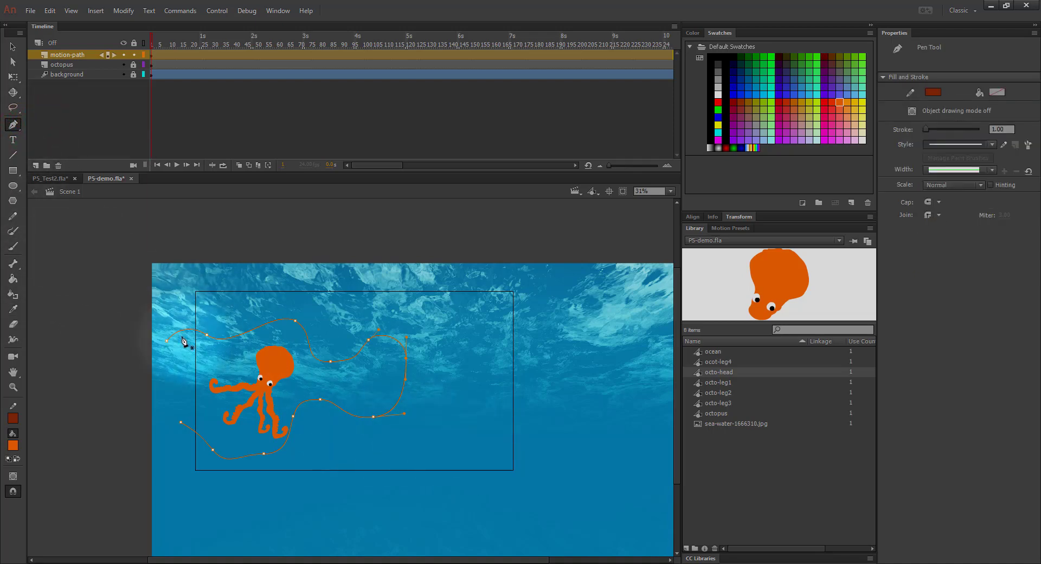
pyautogui.click(12, 46)
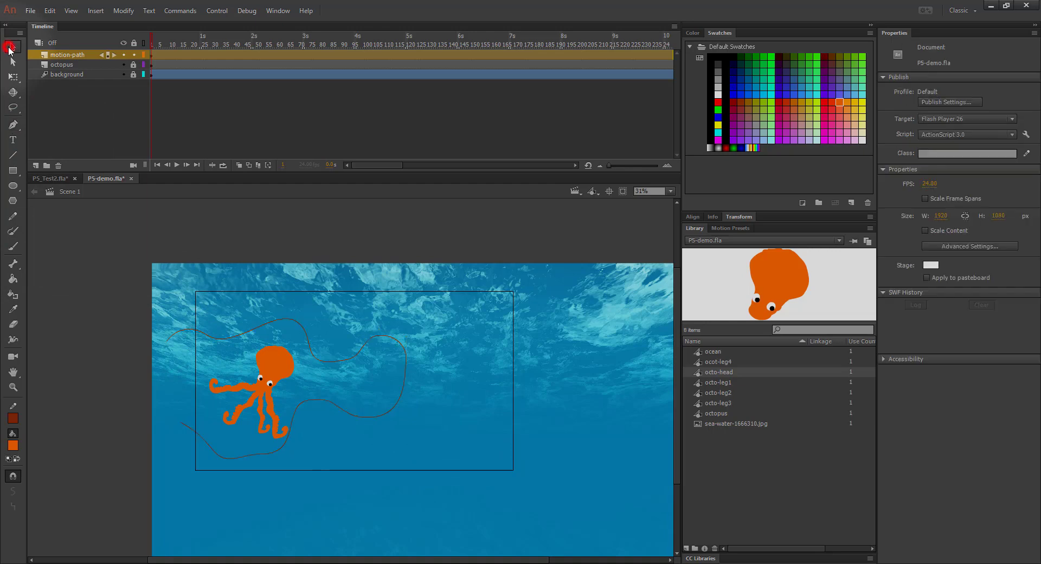
# Add a classic motion guide to the motion-path layer
pyautogui.click(58, 55)
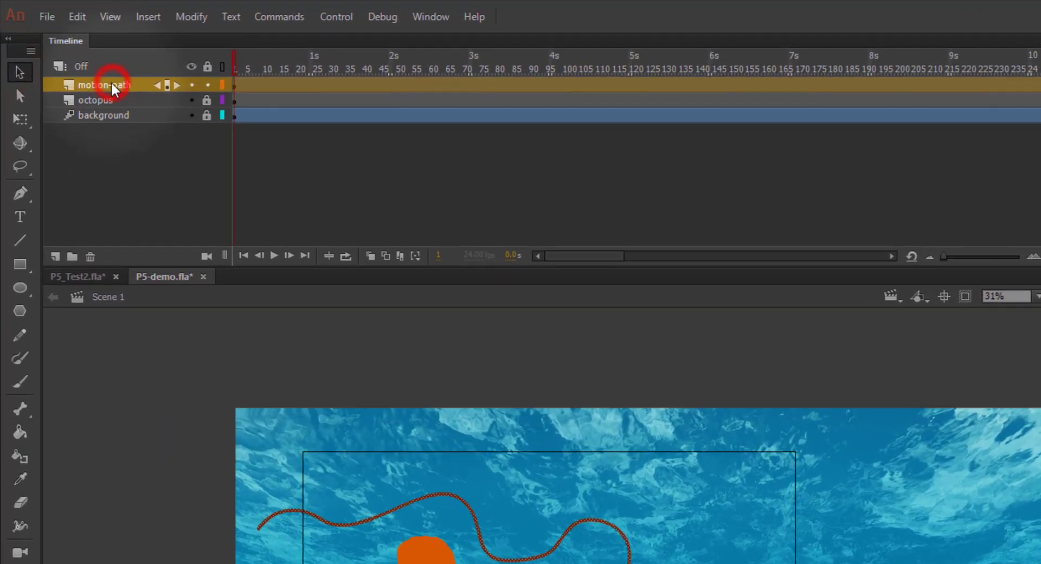
pyautogui.doubleClick(113, 85)
pyautogui.rightClick(93, 85)
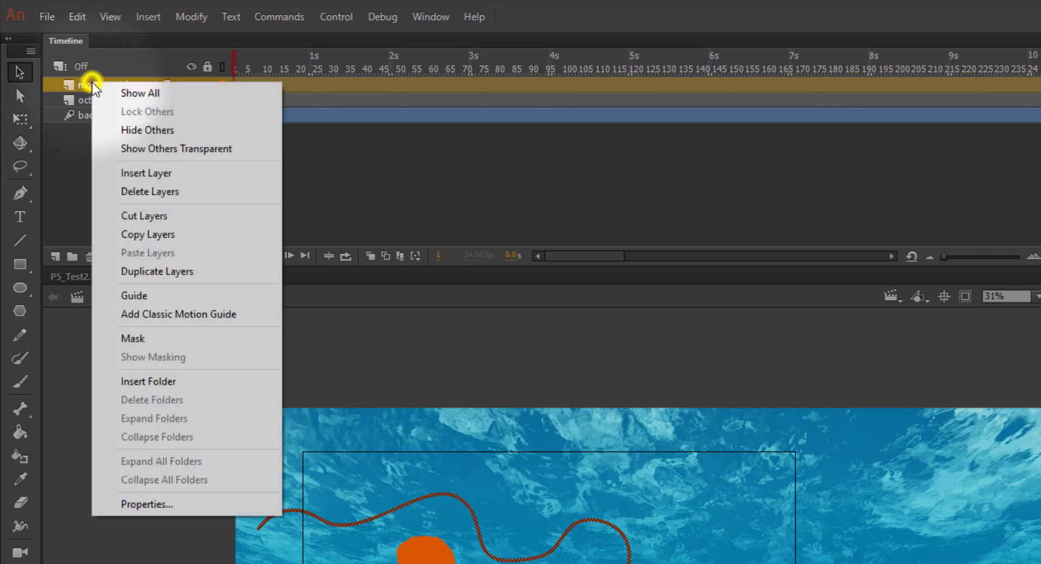
pyautogui.click(250, 316)
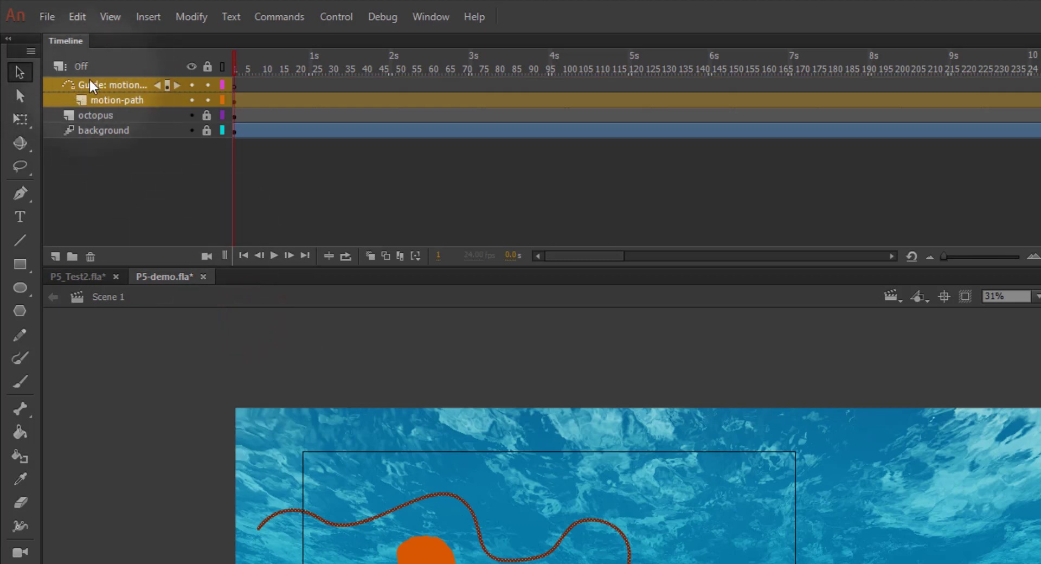
# Toggle the visibility of the guide layer and the motion-path layer to check which one holds the drawn path
pyautogui.click(192, 85)
pyautogui.click(191, 85)
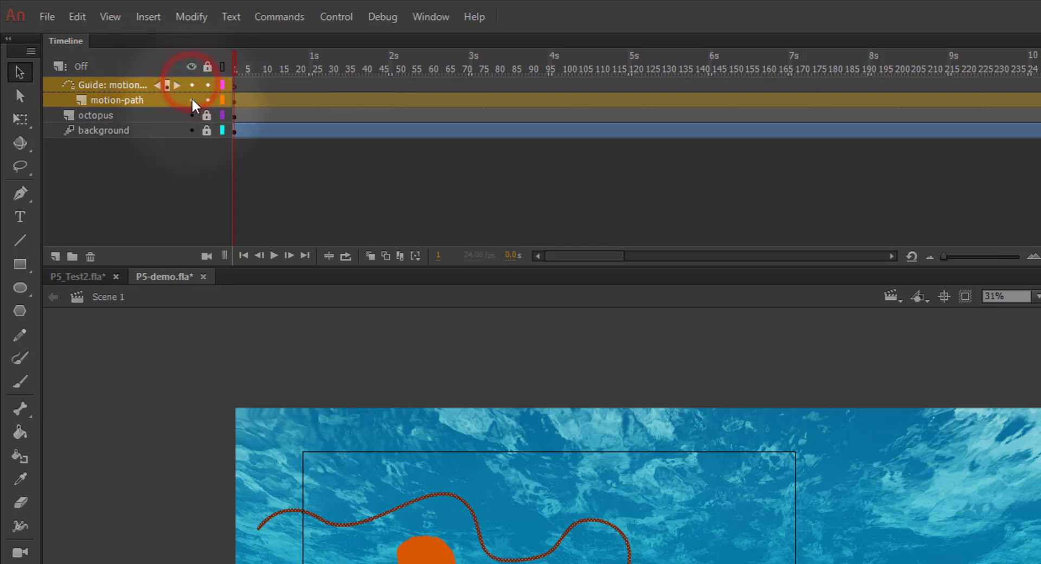
pyautogui.click(193, 100)
pyautogui.click(192, 100)
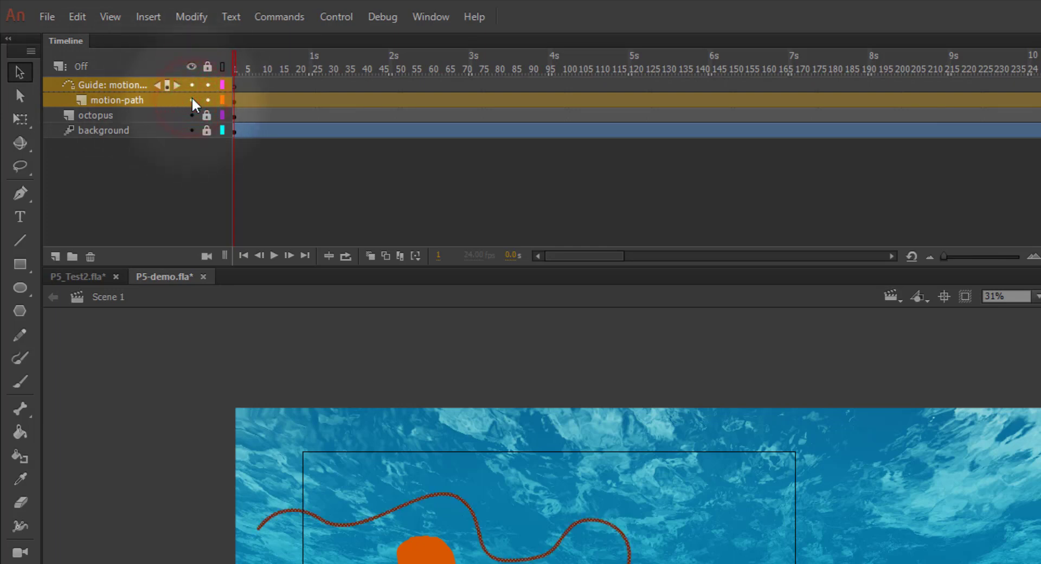
# Cut the path from the motion-path layer, paste it in place on the guide layer, and check by toggling that layer's visibility
pyautogui.click(110, 100)
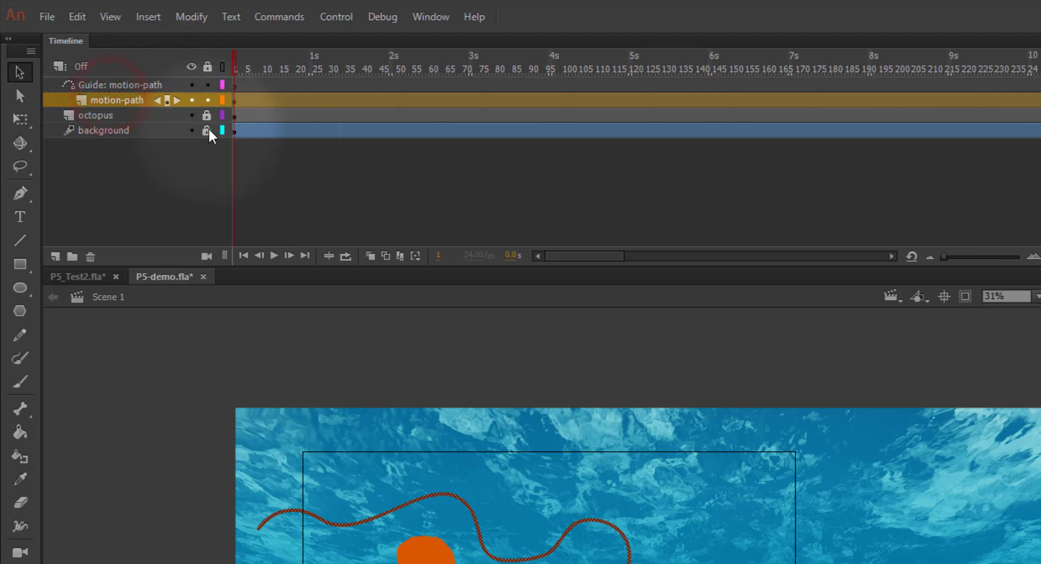
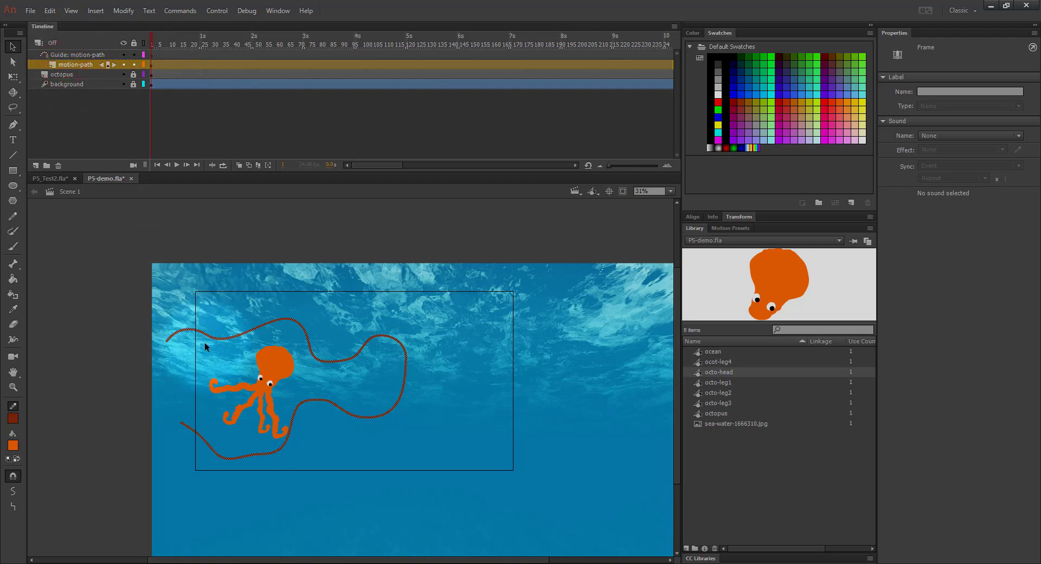
pyautogui.hotkey('ctrl', 'x')
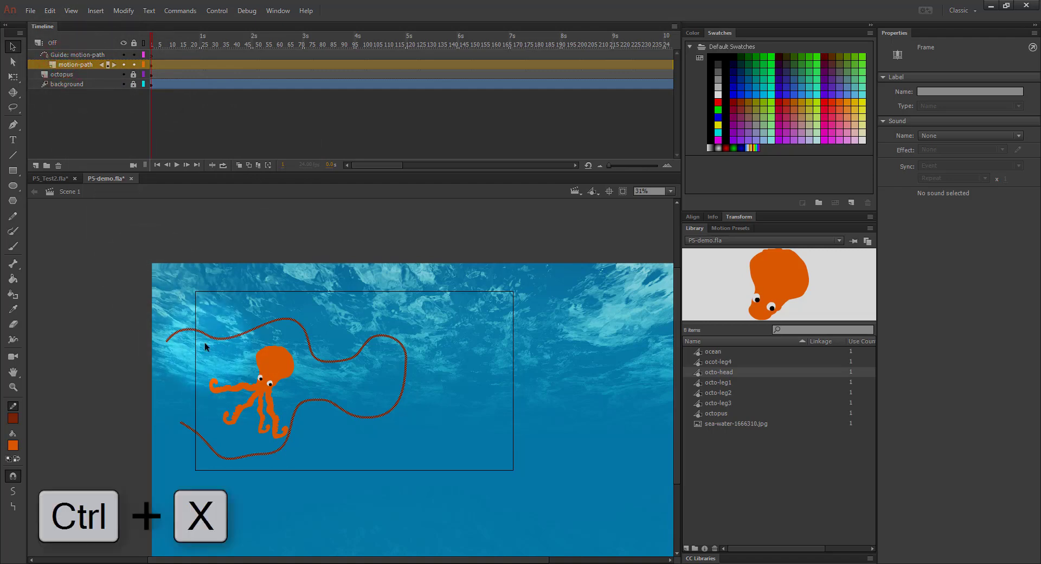
pyautogui.hotkey('ctrl', 'x')
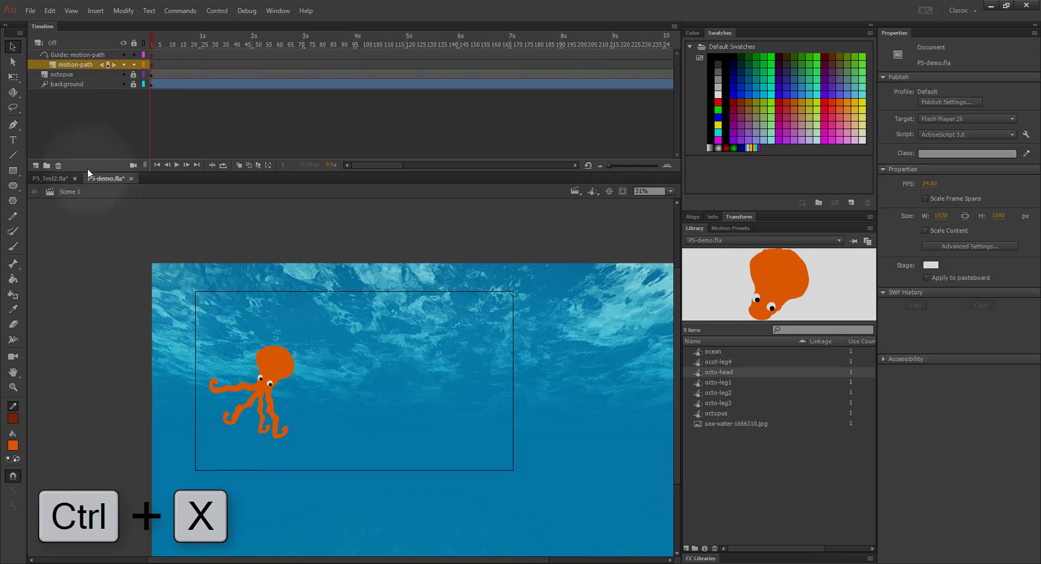
pyautogui.click(71, 55)
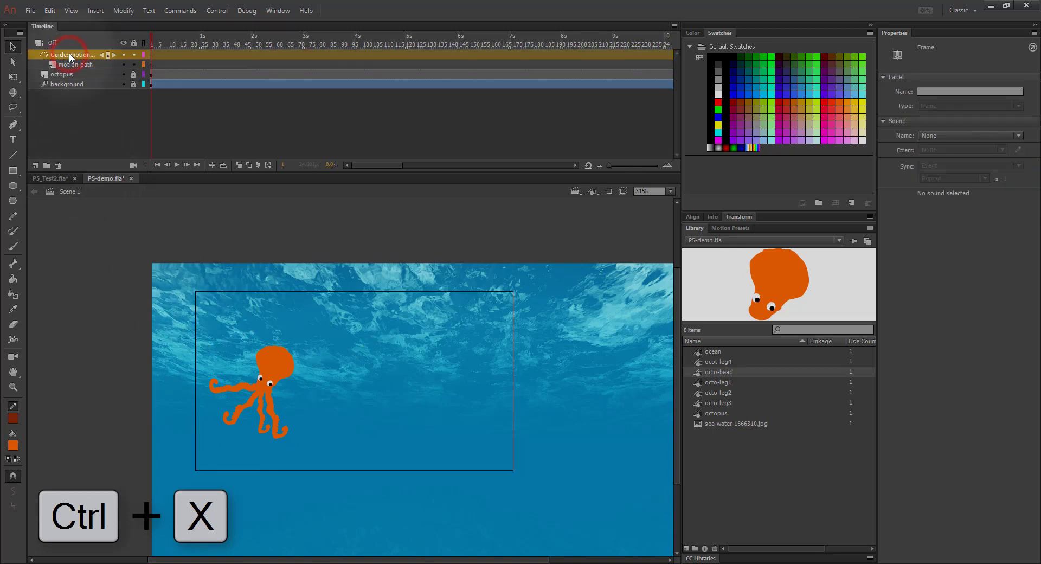
pyautogui.click(50, 11)
pyautogui.click(79, 86)
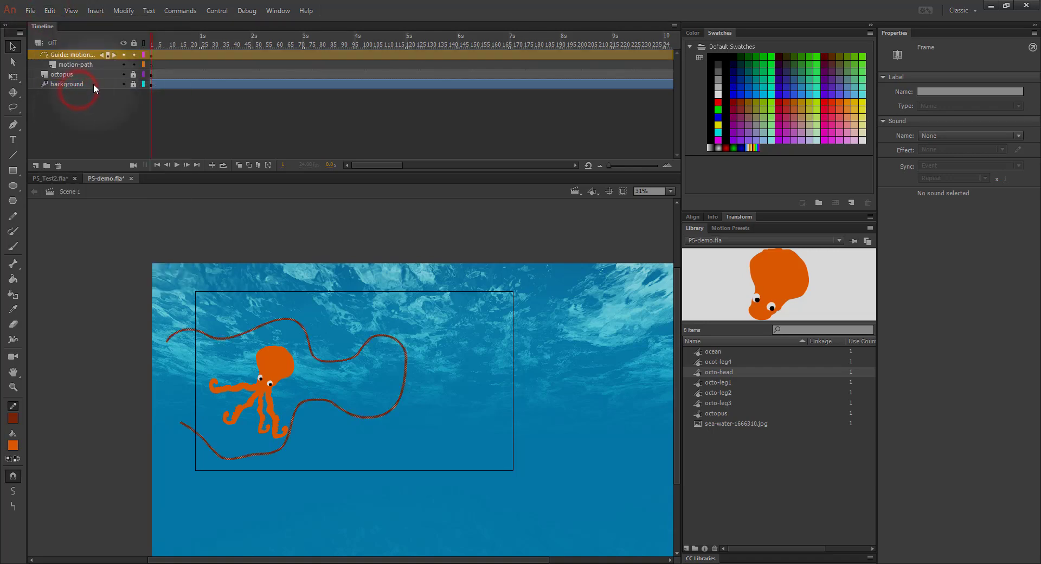
pyautogui.click(123, 54)
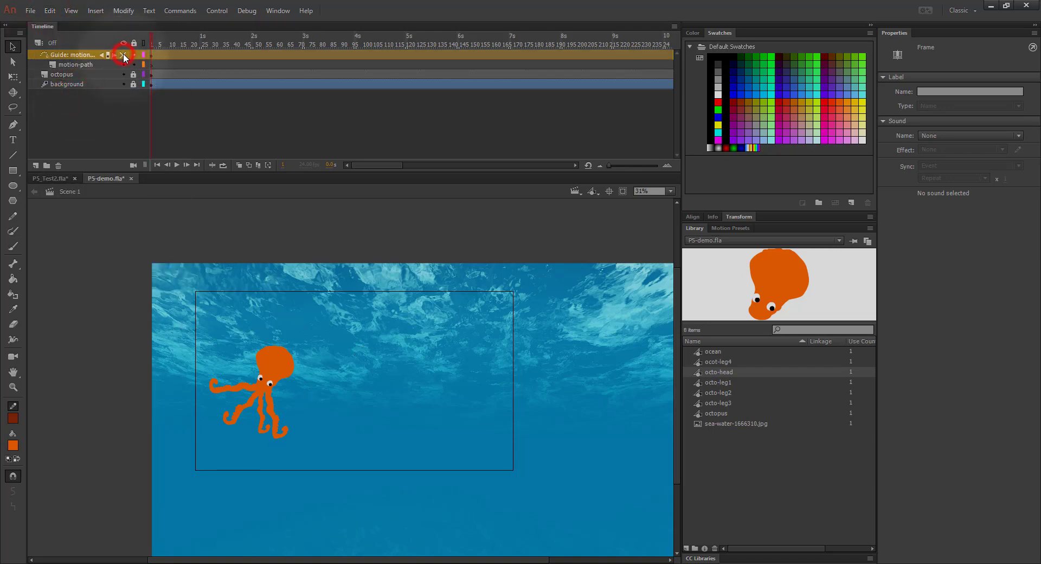
pyautogui.click(123, 55)
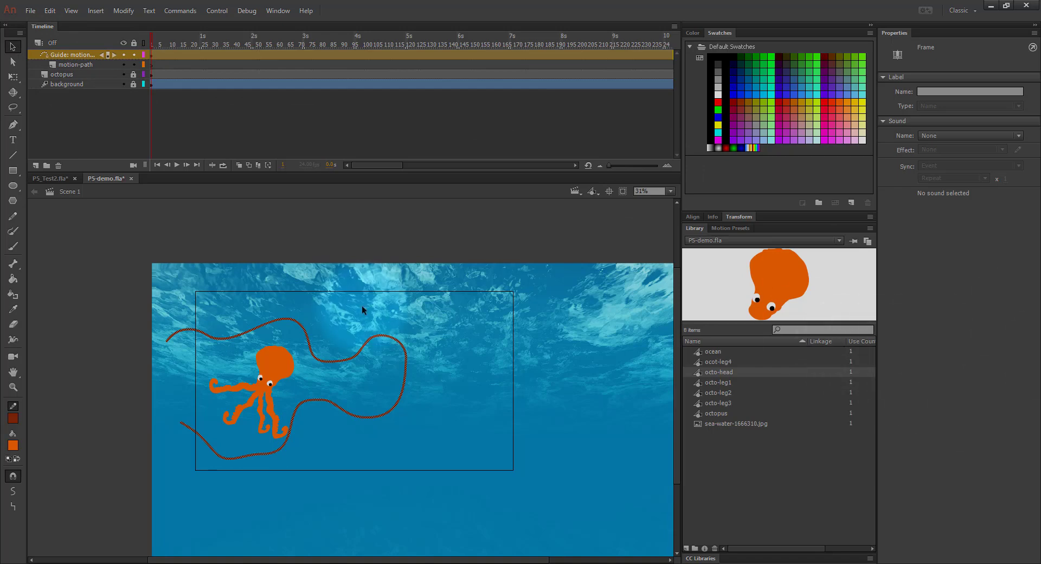
# Unlock the octopus layer and nest it under the motion-path guide, above the empty motion-path layer
pyautogui.click(277, 373)
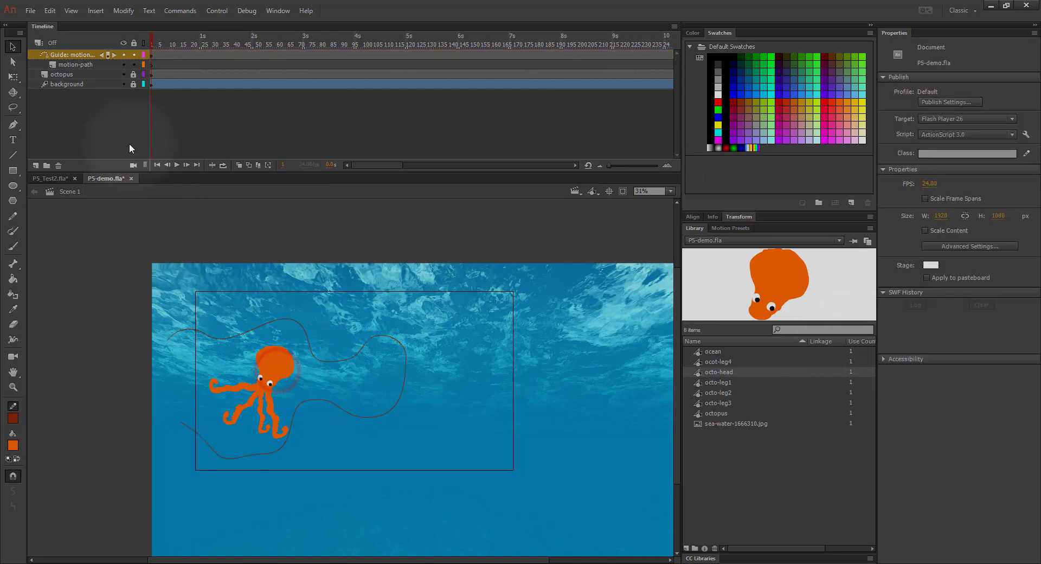
pyautogui.click(63, 74)
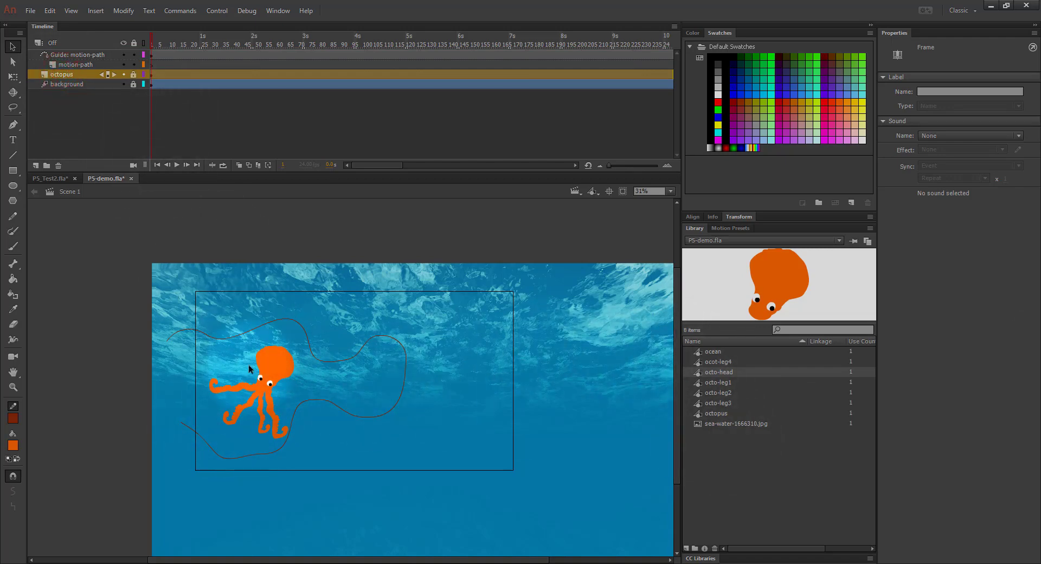
pyautogui.click(79, 74)
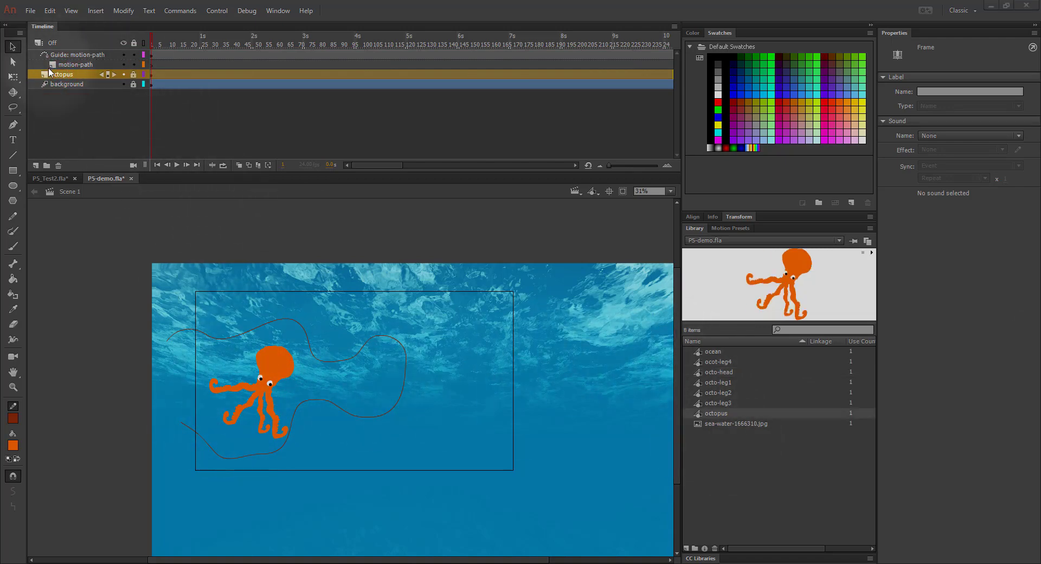
pyautogui.click(132, 74)
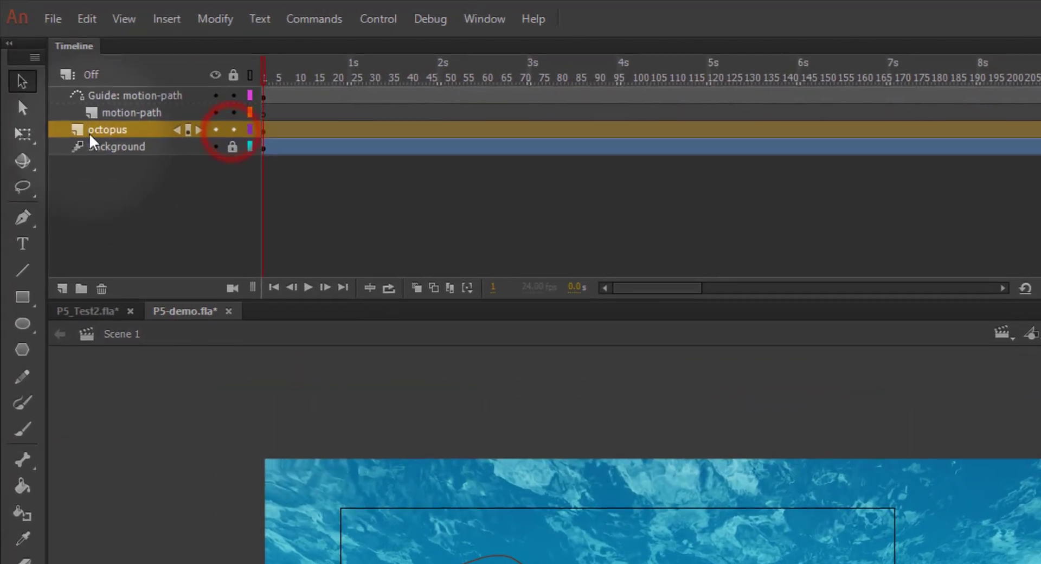
pyautogui.click(69, 96)
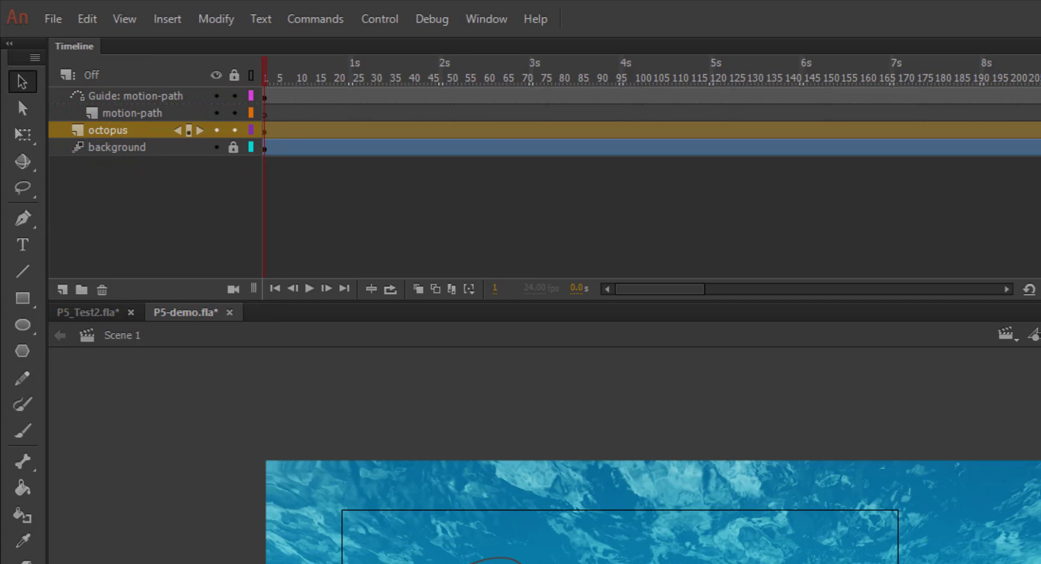
pyautogui.click(91, 115)
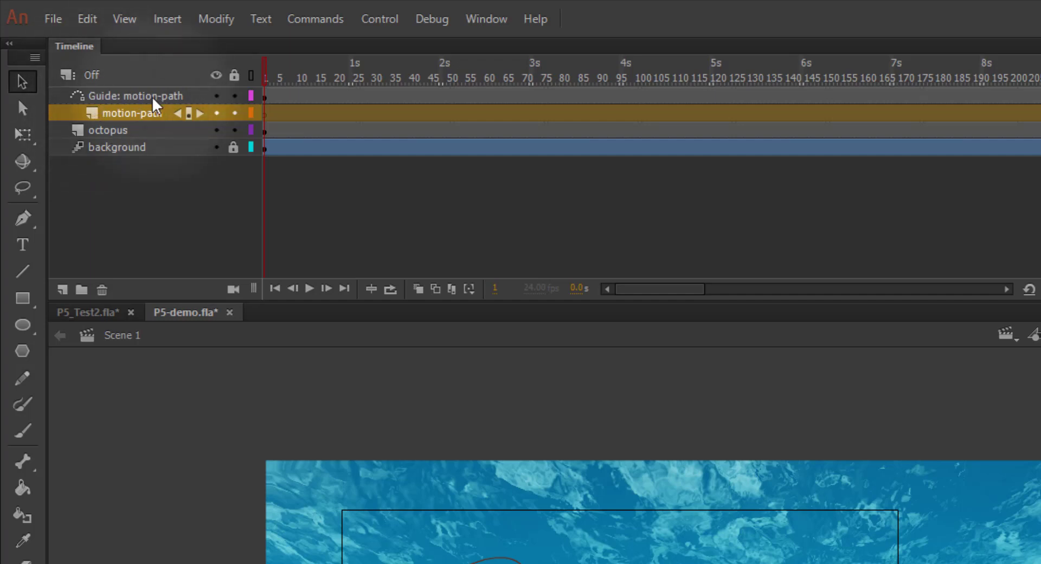
pyautogui.click(87, 132)
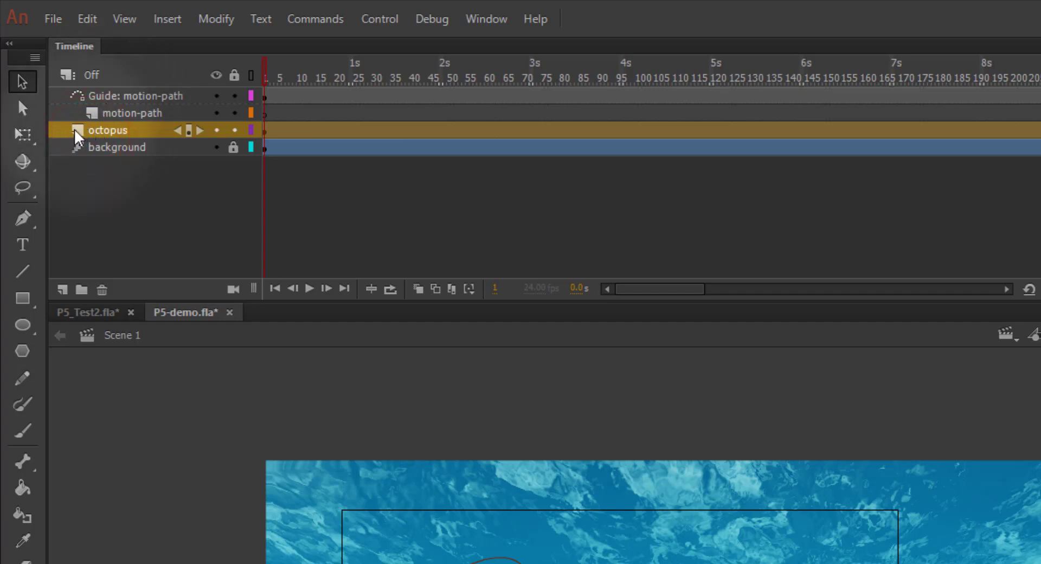
pyautogui.moveTo(75, 131); pyautogui.dragTo(94, 106)
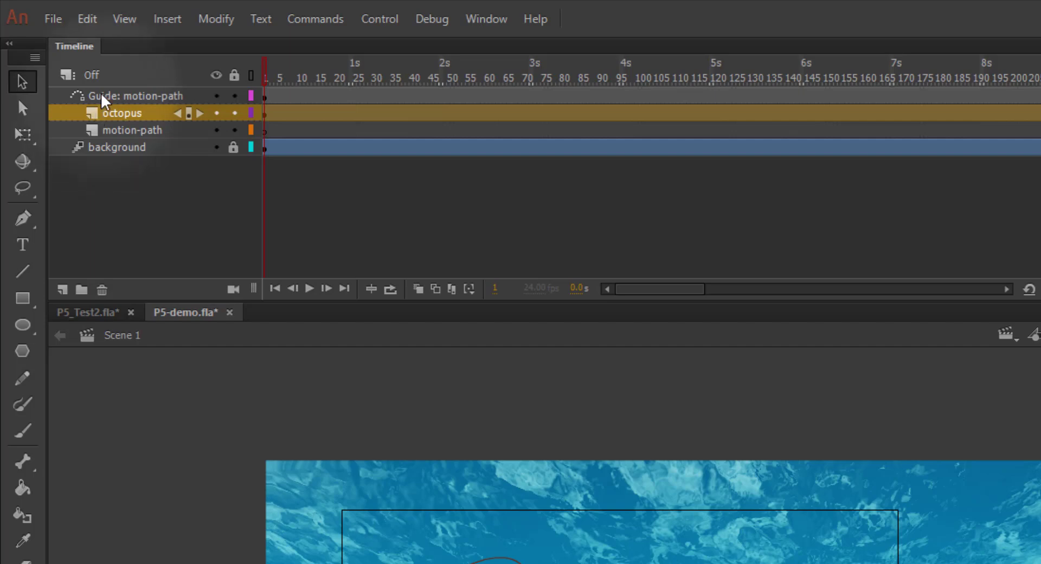
# Snap the octopus's centre point onto the upper-left start of the guide path in frame 1
pyautogui.click(366, 465)
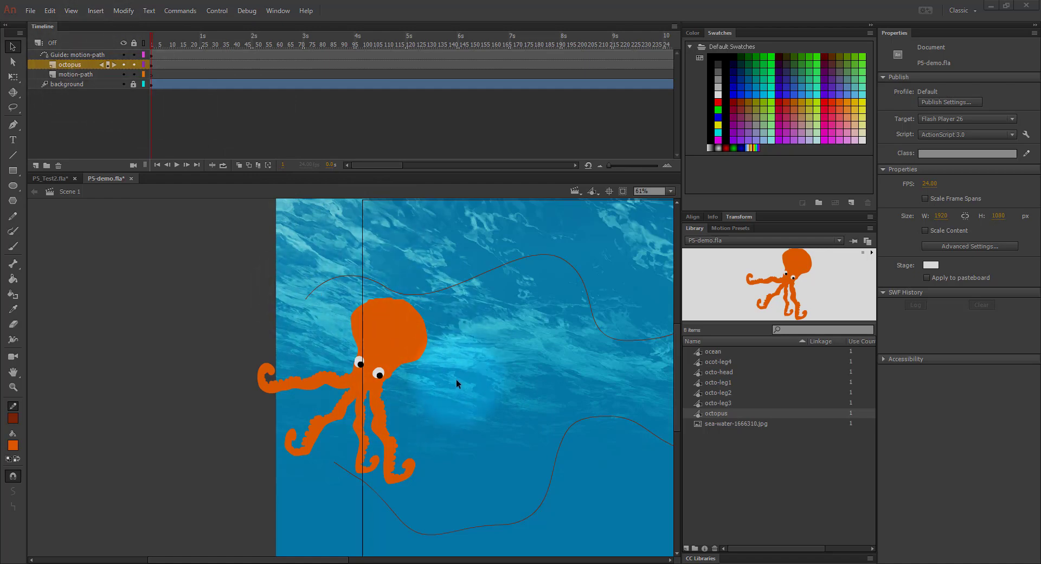
pyautogui.click(383, 355)
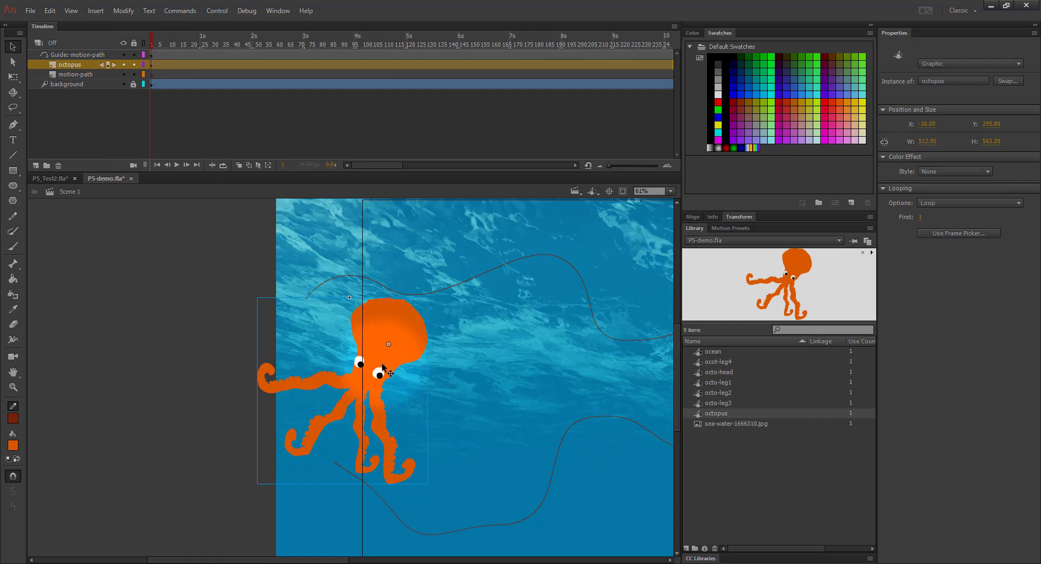
pyautogui.moveTo(386, 362); pyautogui.dragTo(311, 321)
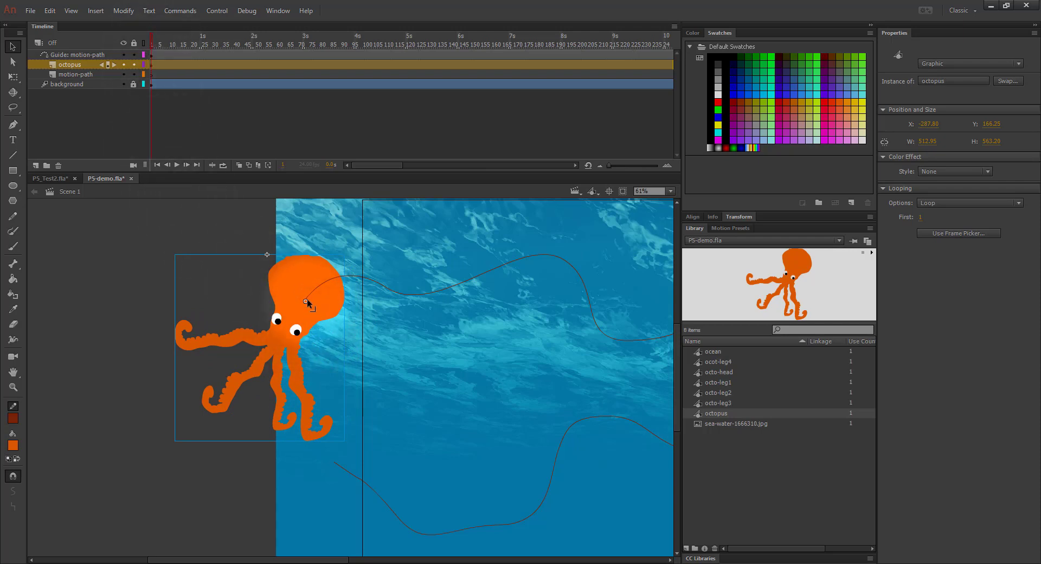
# Insert a keyframe at frame 288 of the octopus layer and snap the octopus onto the lower-left end of the guide path
pyautogui.moveTo(392, 165); pyautogui.dragTo(436, 179)
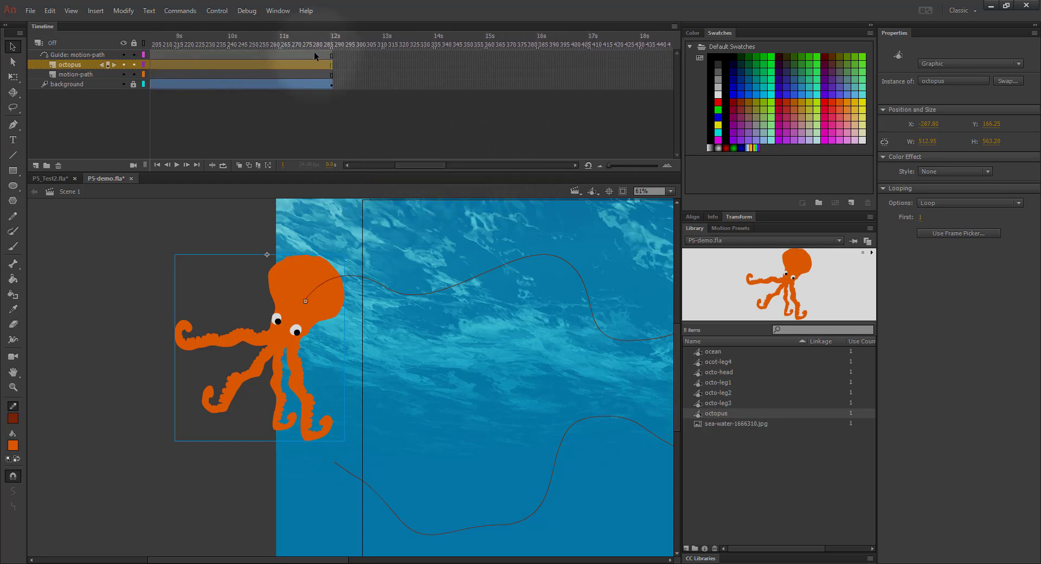
pyautogui.click(333, 39)
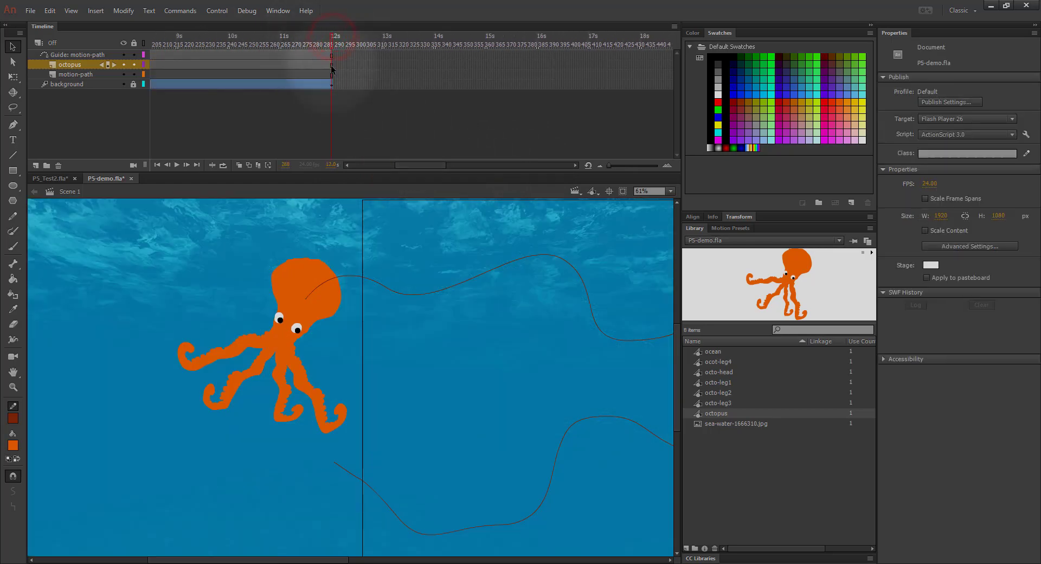
pyautogui.click(331, 65)
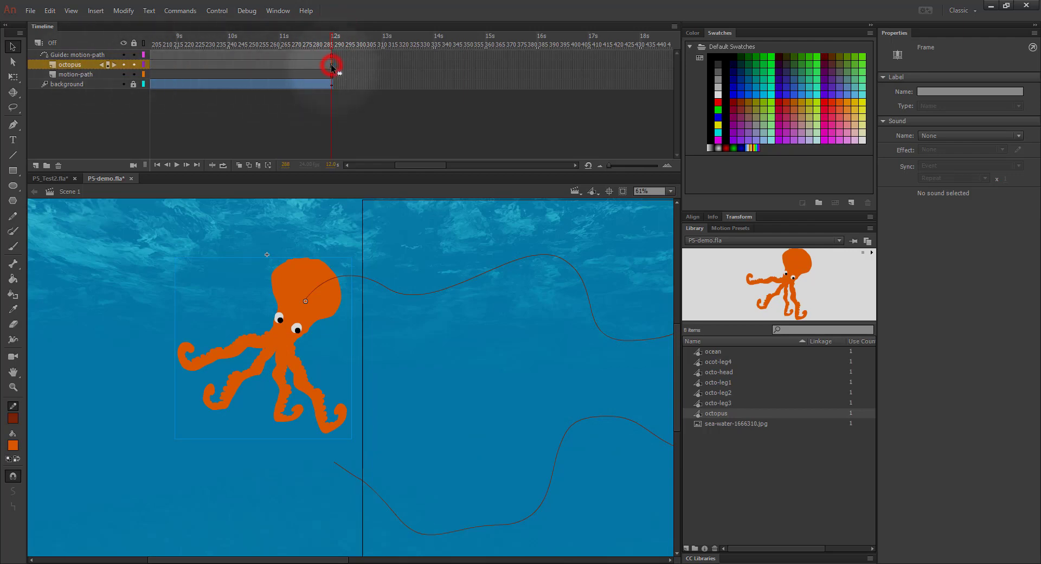
pyautogui.press('F6')
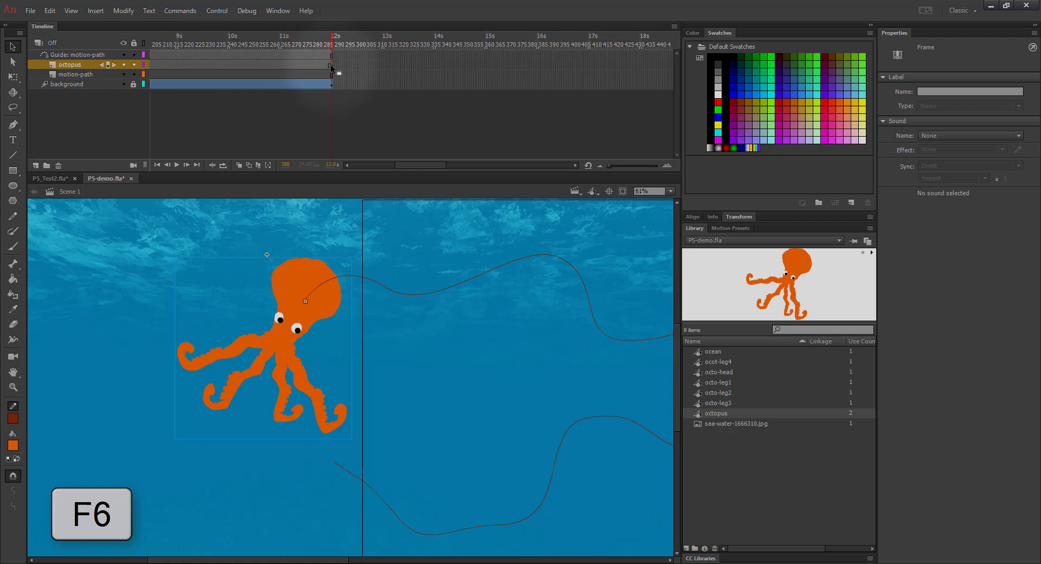
pyautogui.moveTo(307, 318); pyautogui.dragTo(334, 479)
# Create a classic tween on the octopus layer starting from its frame 1 keyframe
pyautogui.moveTo(330, 41); pyautogui.dragTo(353, 60)
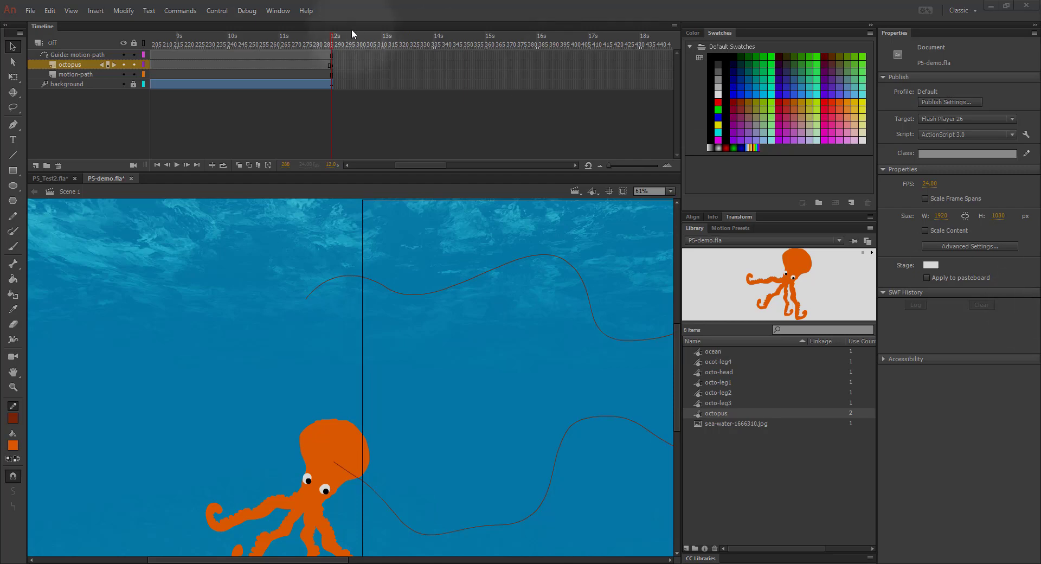
pyautogui.moveTo(395, 167); pyautogui.dragTo(314, 163)
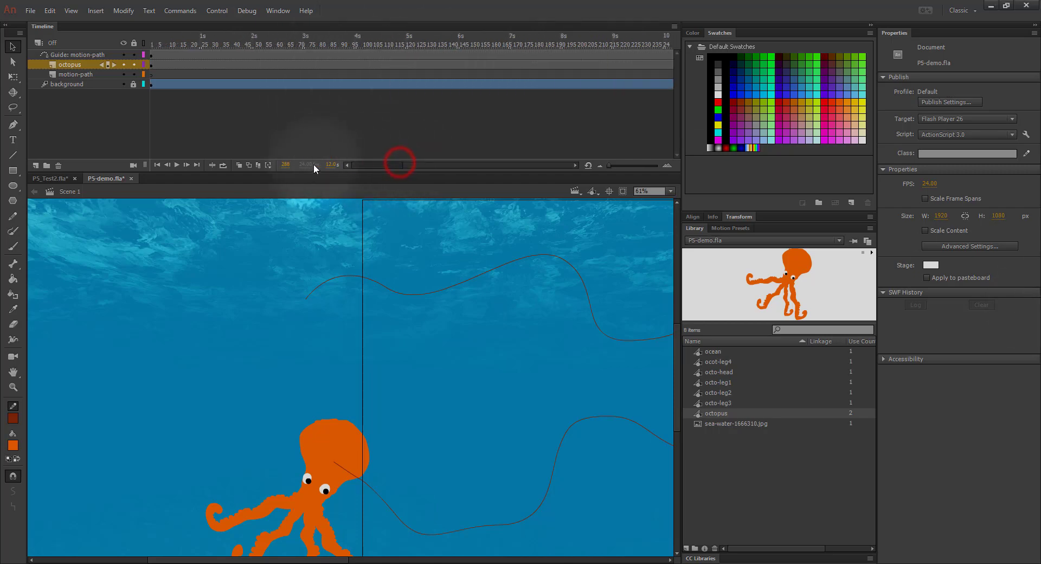
pyautogui.click(153, 40)
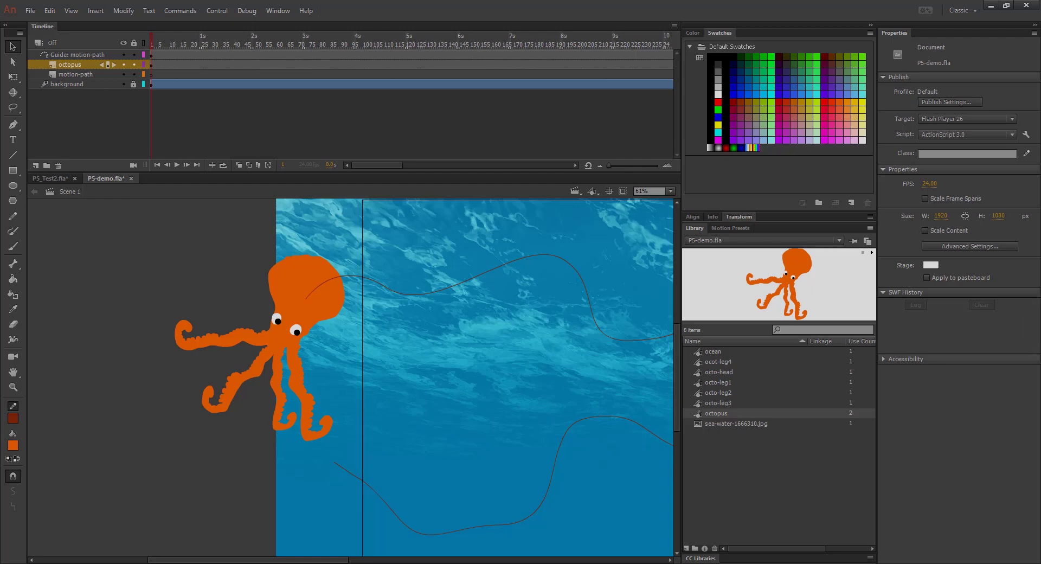
pyautogui.click(153, 65)
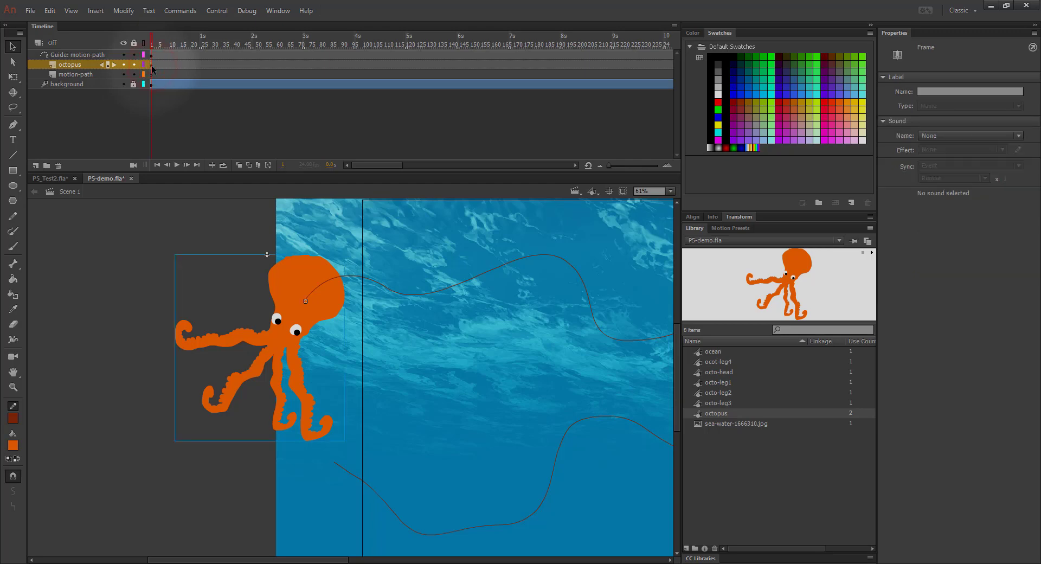
pyautogui.rightClick(153, 67)
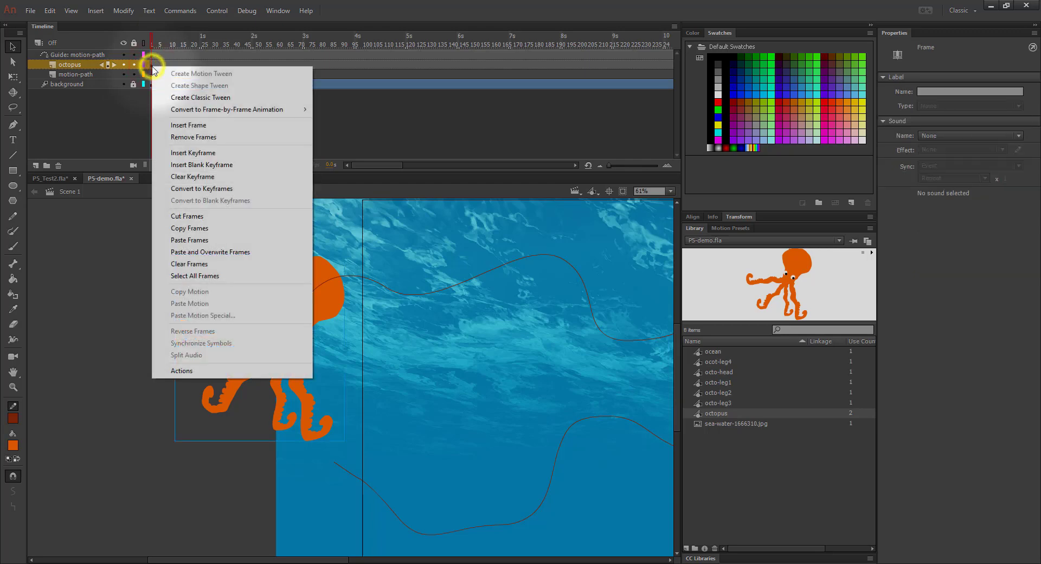
pyautogui.click(237, 98)
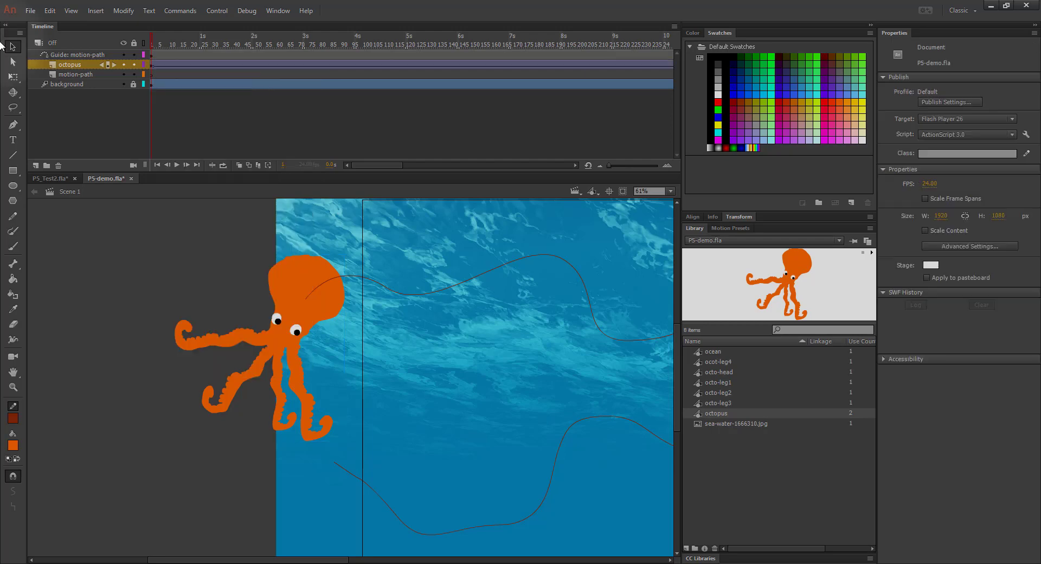
# Turn on Orient to path for the octopus's classic tween and recheck the tween settings on the first keyframe
pyautogui.click(151, 66)
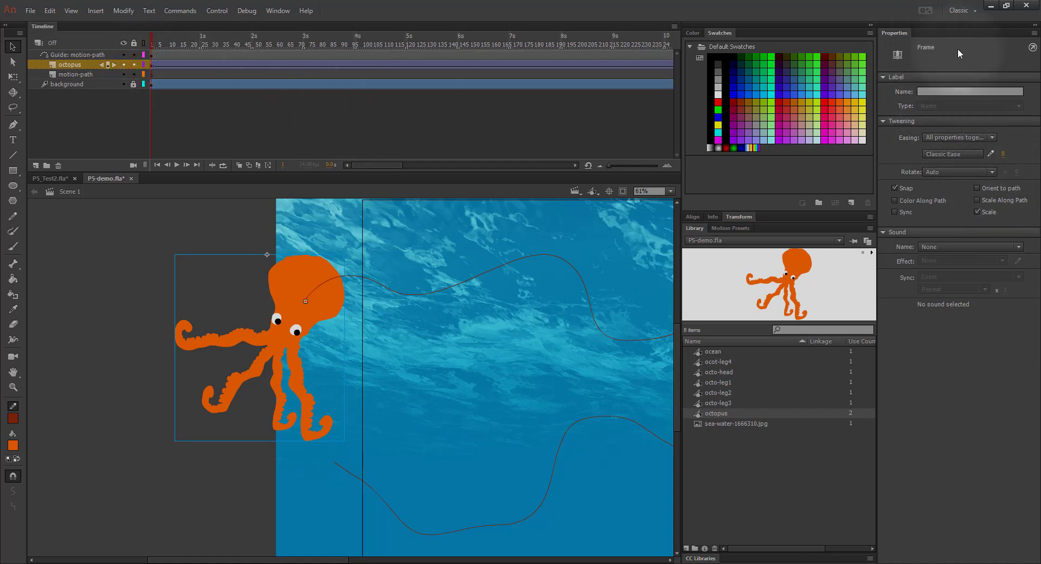
pyautogui.click(976, 187)
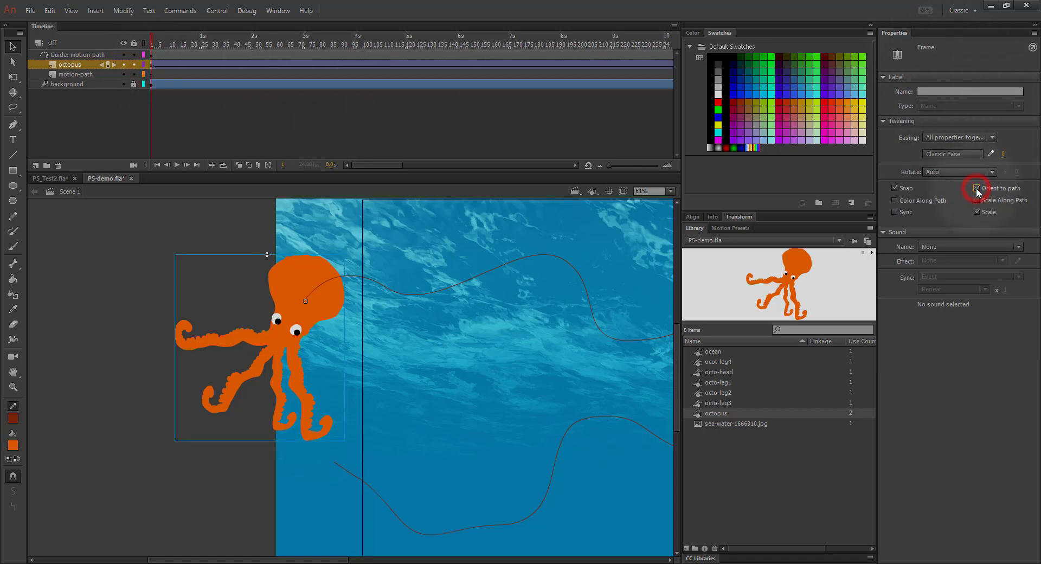
pyautogui.click(149, 43)
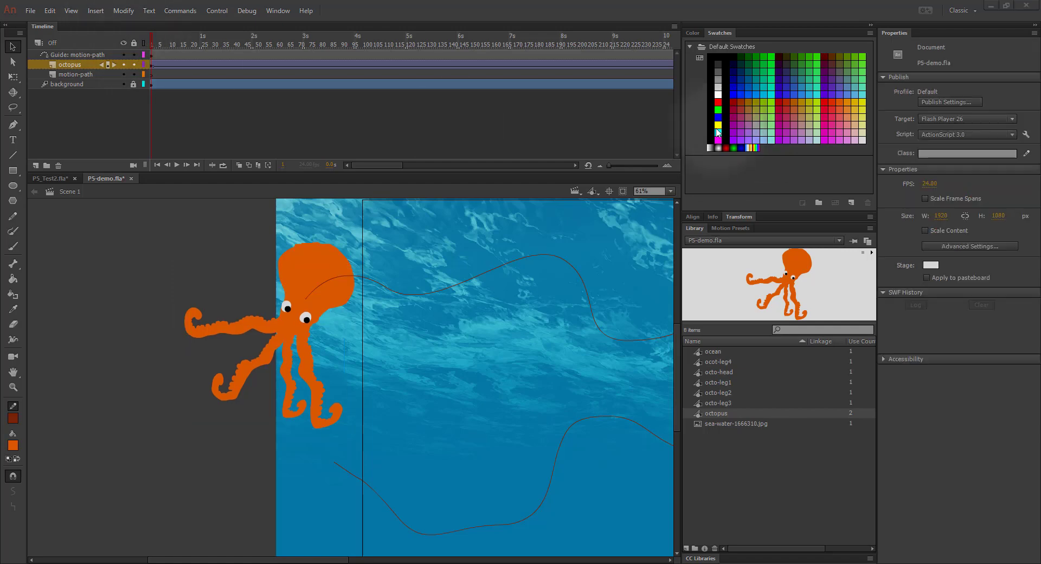
pyautogui.click(152, 73)
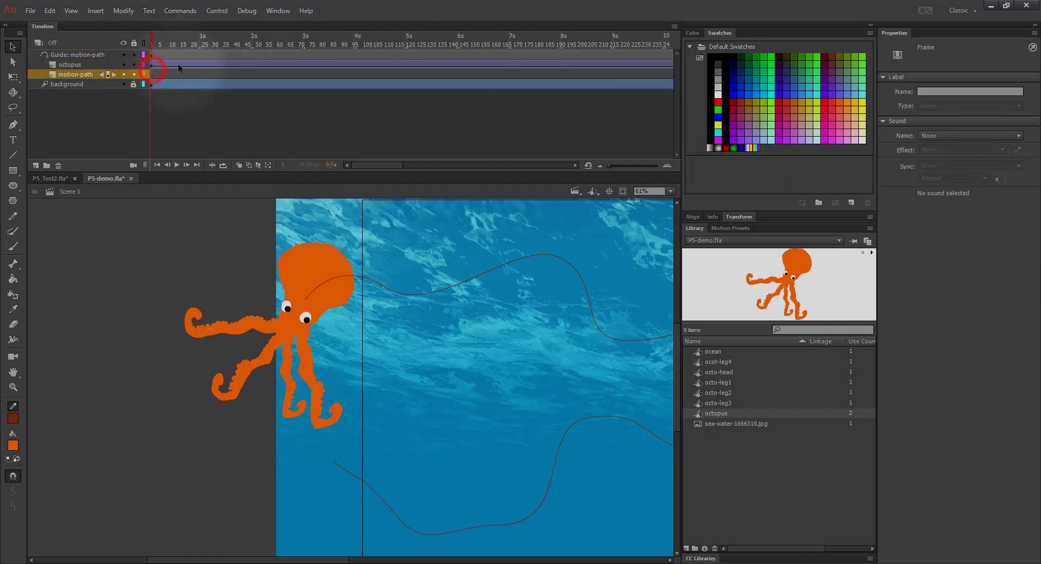
pyautogui.click(155, 65)
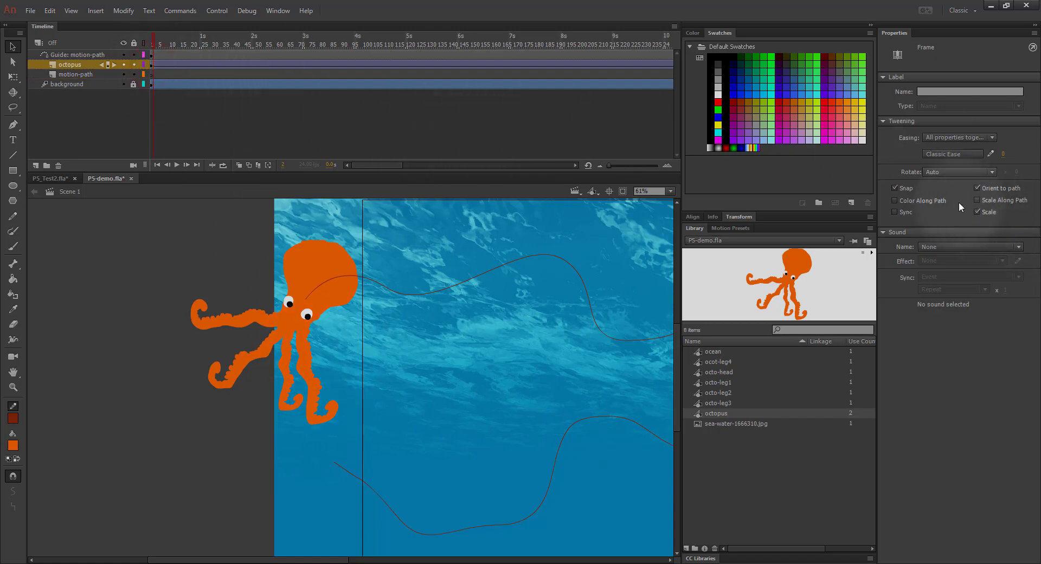
pyautogui.click(151, 65)
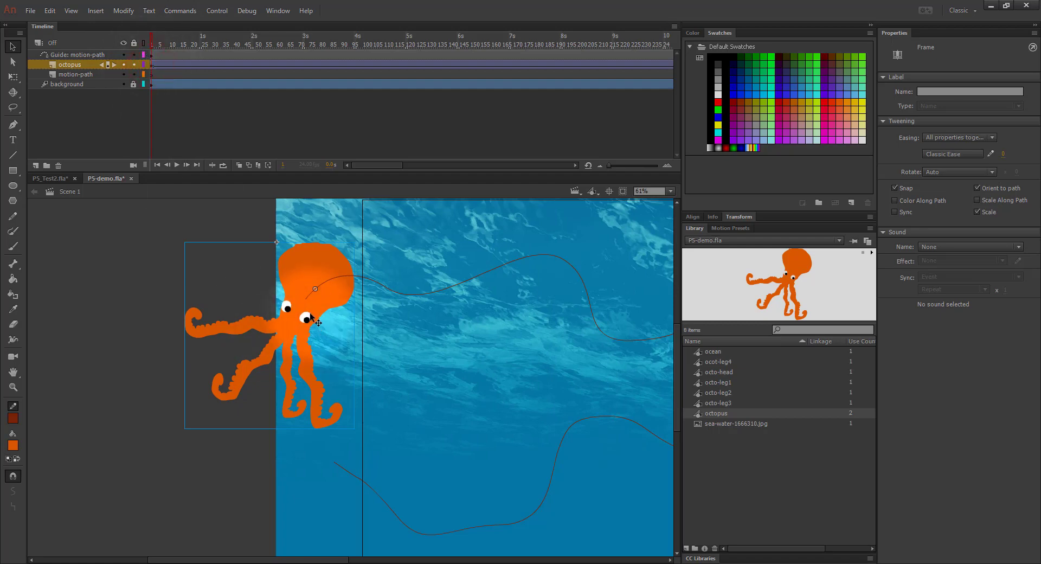
# Shift the octopus slightly further along the guide path in frame 1 and scrub the opening frames to check its motion
pyautogui.moveTo(309, 312); pyautogui.dragTo(359, 287)
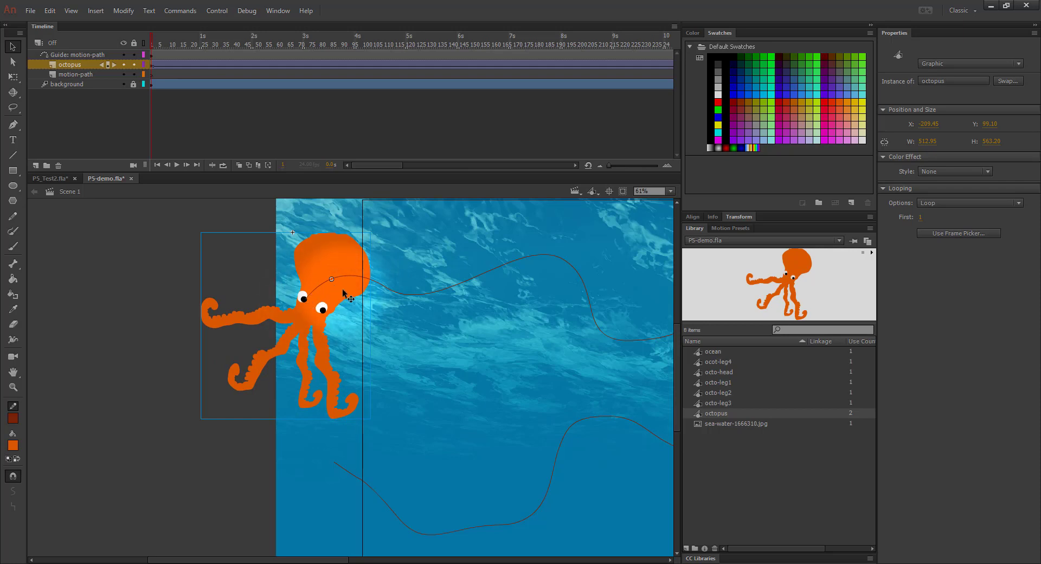
pyautogui.click(150, 41)
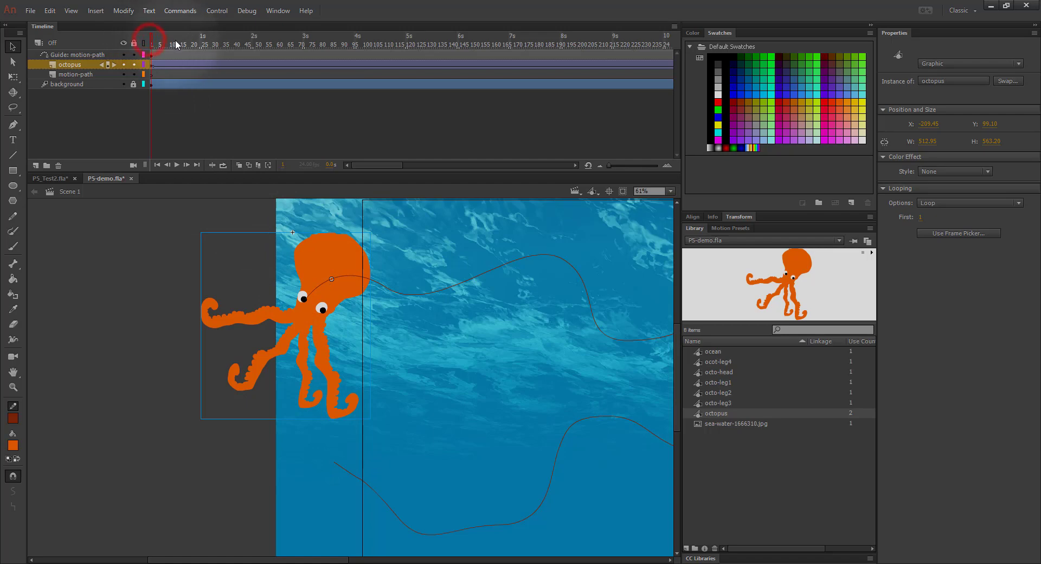
pyautogui.moveTo(154, 44)
pyautogui.mouseDown()
pyautogui.moveTo(227, 51)
pyautogui.moveTo(155, 60)
pyautogui.mouseUp()
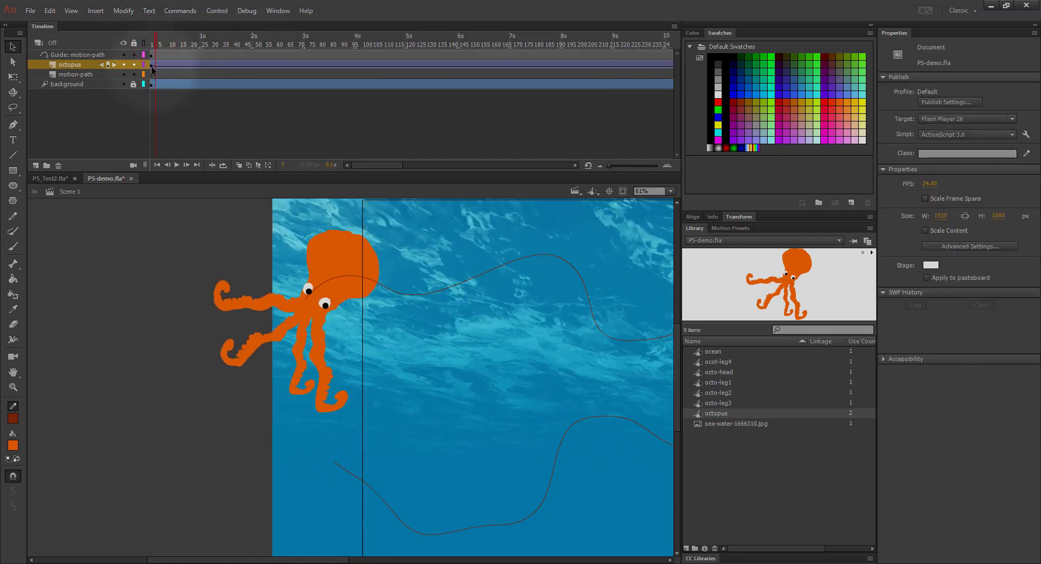
pyautogui.click(152, 66)
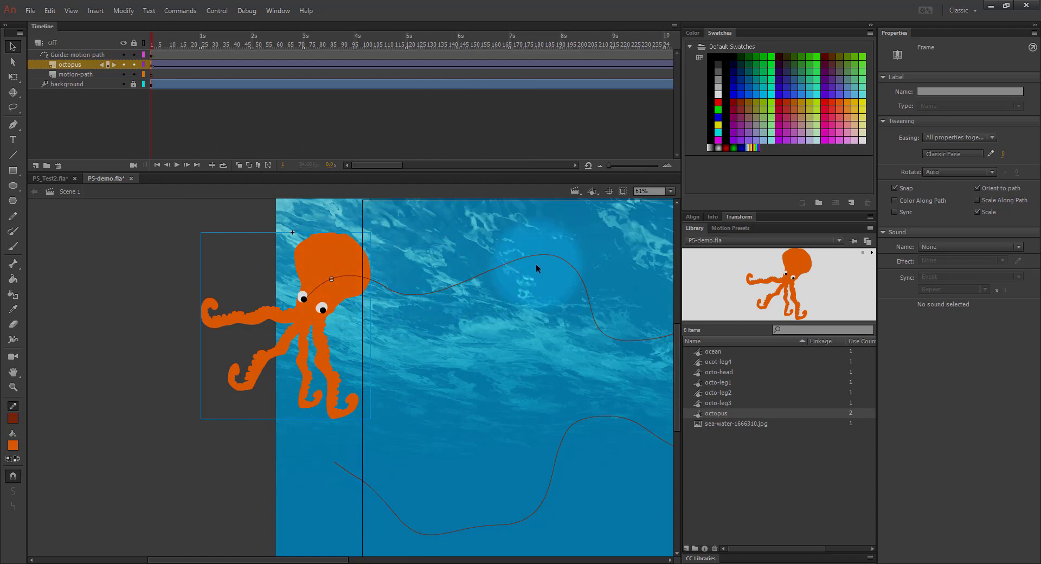
# Add an octopus keyframe at frame 112, near the path's right-hand bend, and enlarge the octopus proportionally there to about 881 px wide
pyautogui.moveTo(152, 41); pyautogui.dragTo(389, 82)
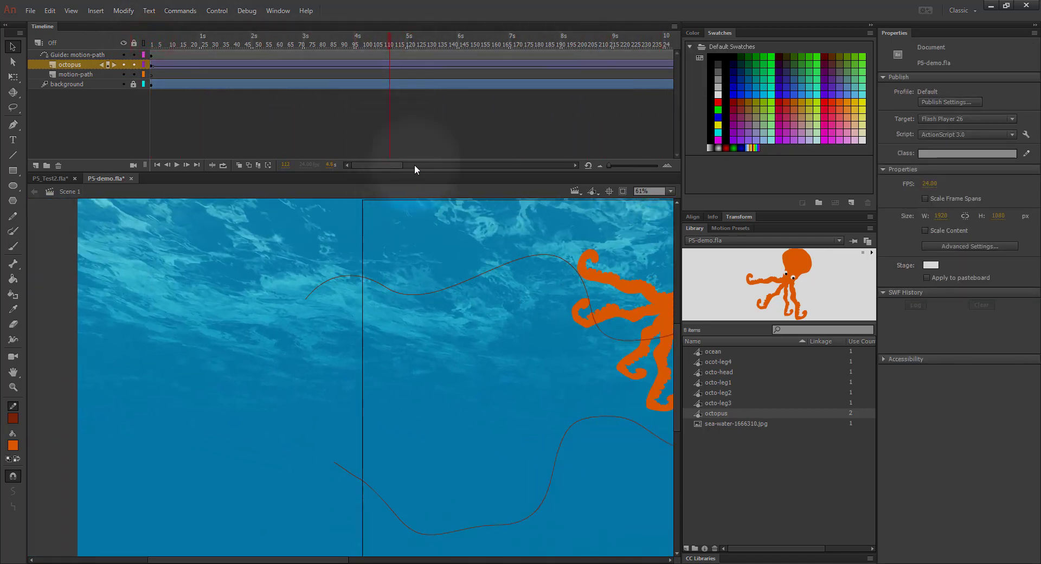
pyautogui.hotkey('ctrl', '-')
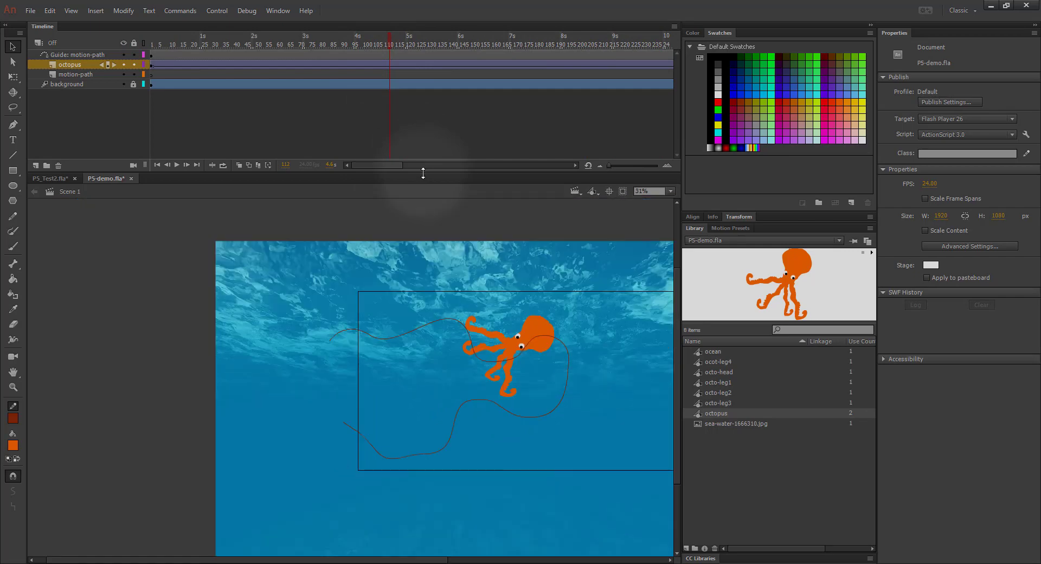
pyautogui.moveTo(410, 386); pyautogui.dragTo(268, 364)
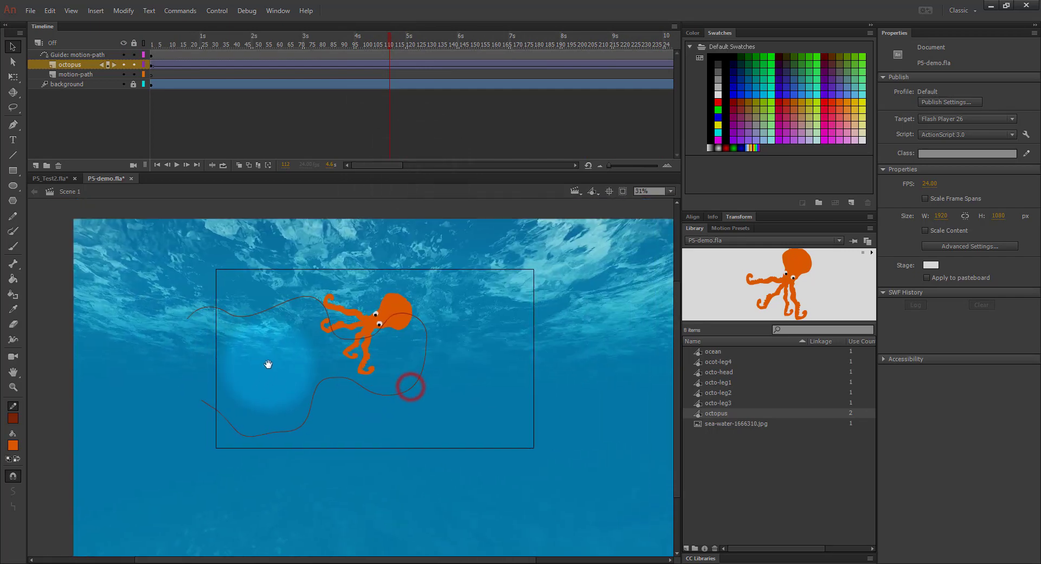
pyautogui.hotkey('ctrl', '=')
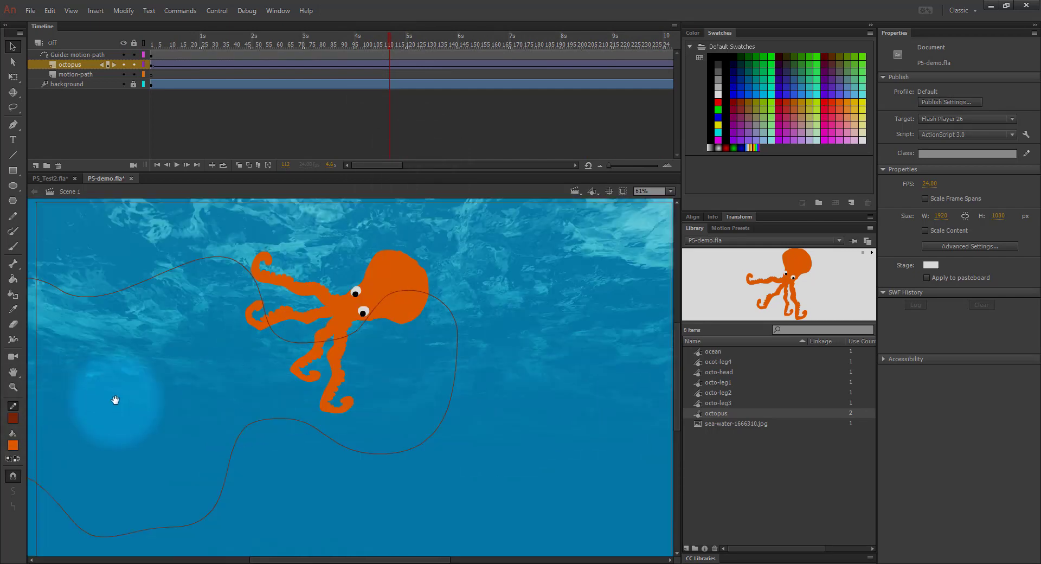
pyautogui.moveTo(112, 400); pyautogui.dragTo(187, 382)
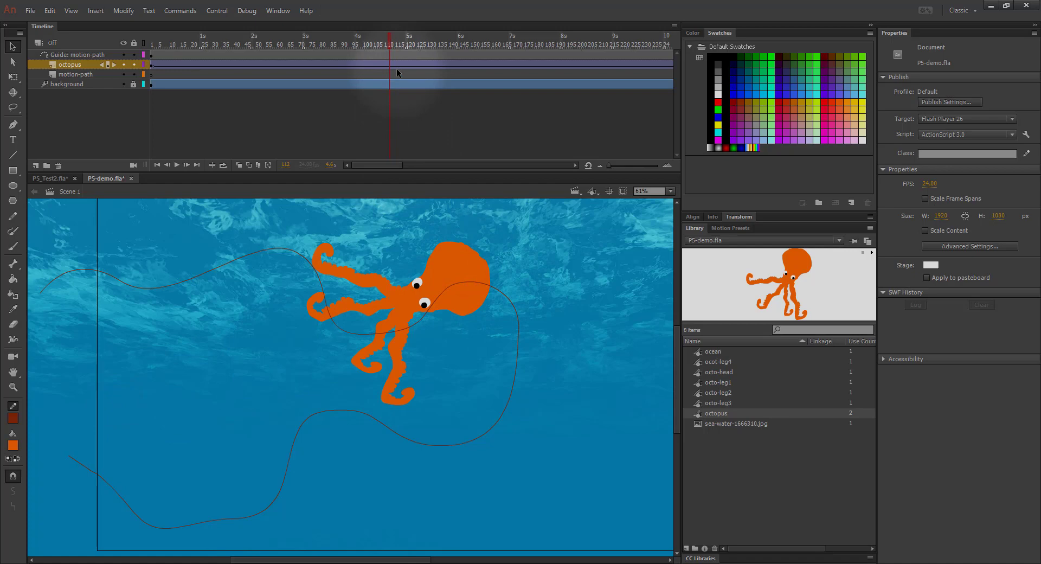
pyautogui.press('F6')
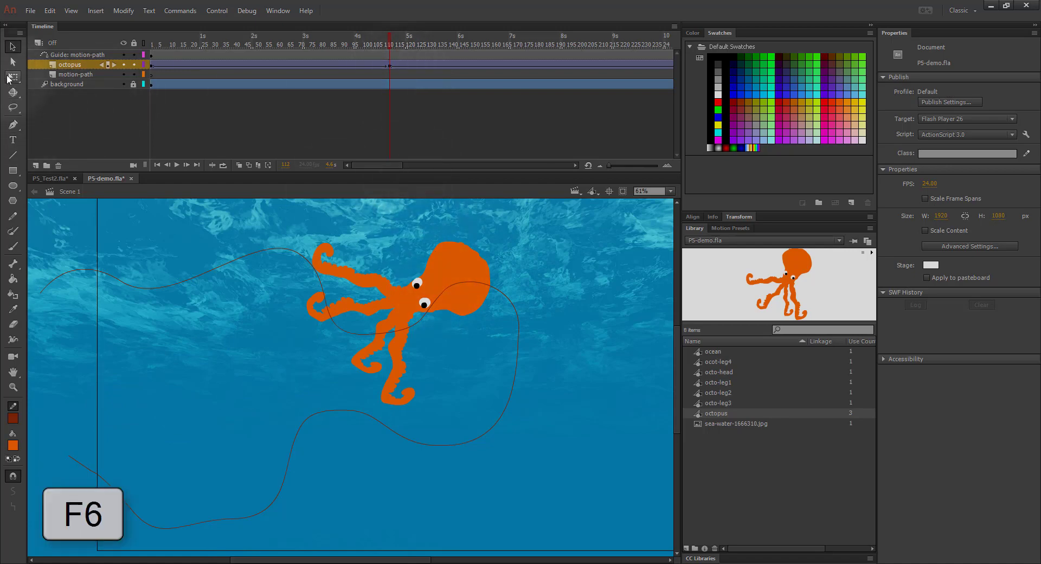
pyautogui.click(474, 271)
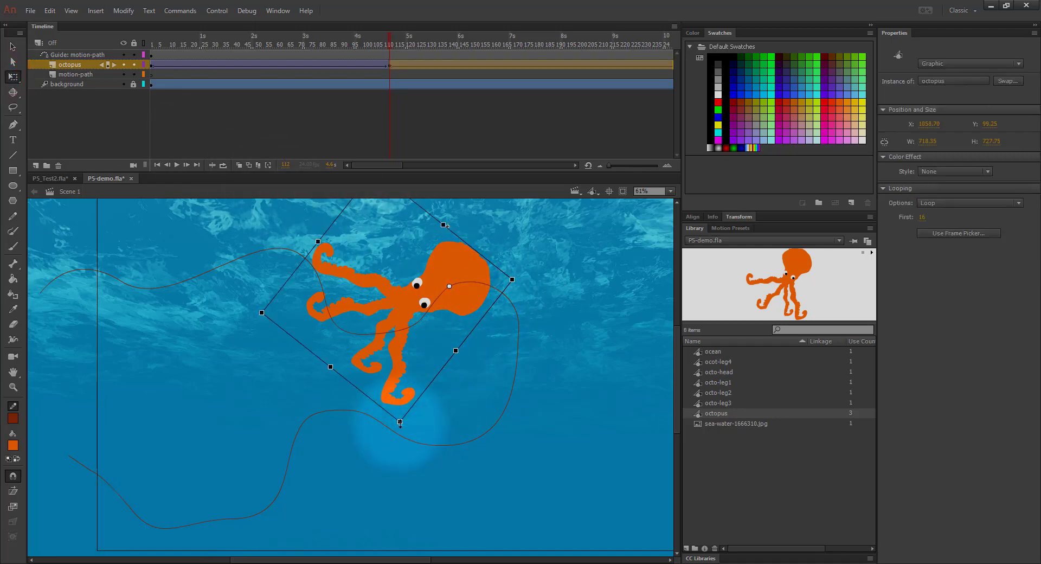
pyautogui.moveTo(400, 424); pyautogui.dragTo(402, 462)
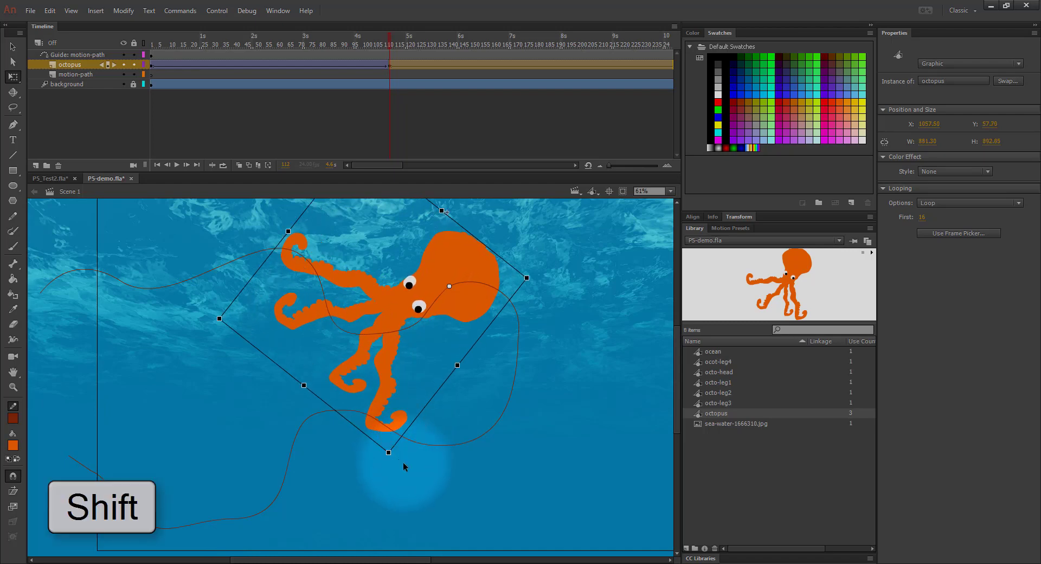
# Enlarge the octopus proportionally in its last keyframe, at frame 288, to about 673 px wide
pyautogui.moveTo(389, 42); pyautogui.dragTo(575, 63)
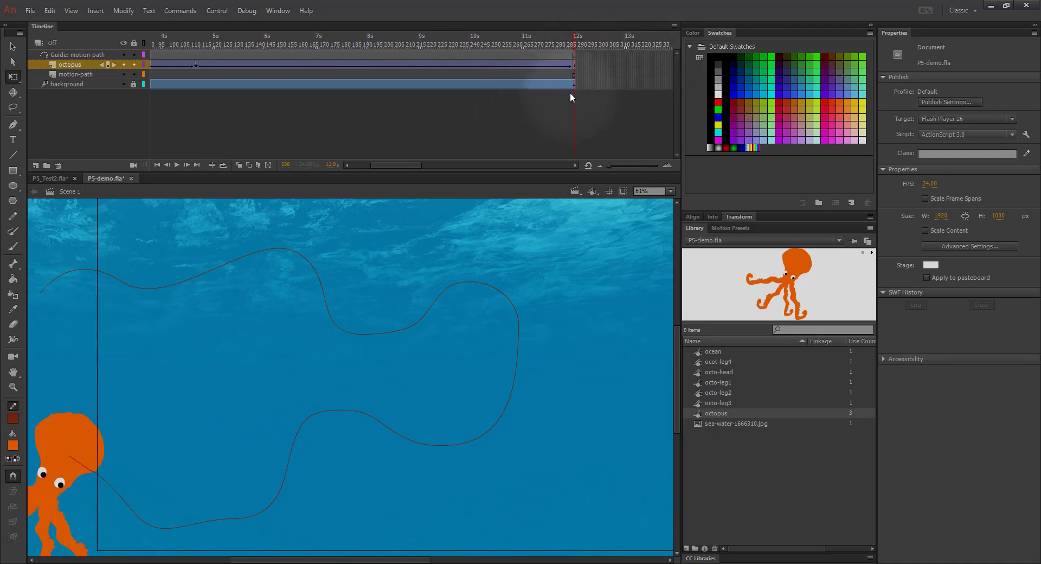
pyautogui.click(572, 63)
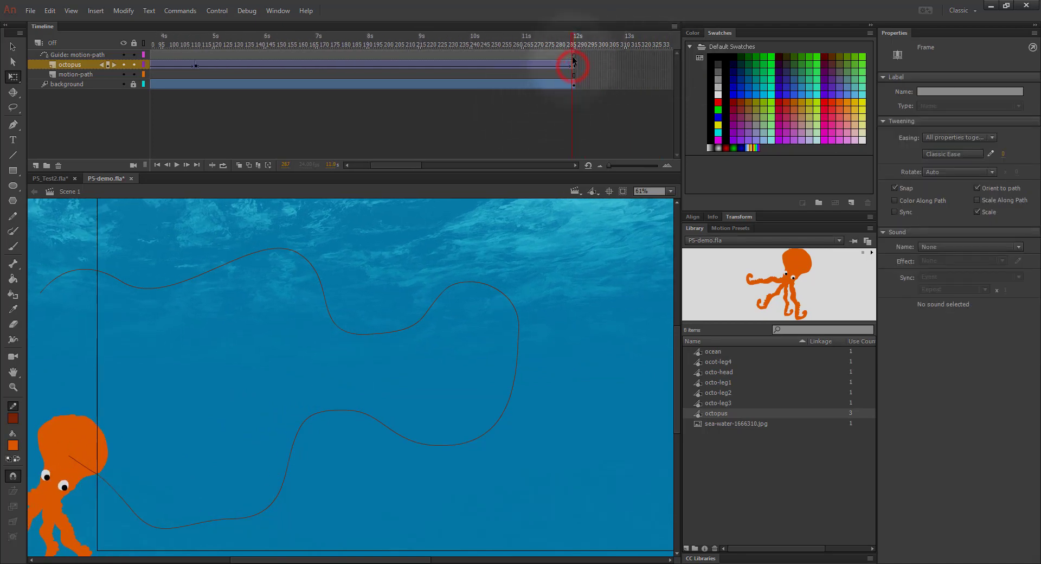
pyautogui.click(576, 45)
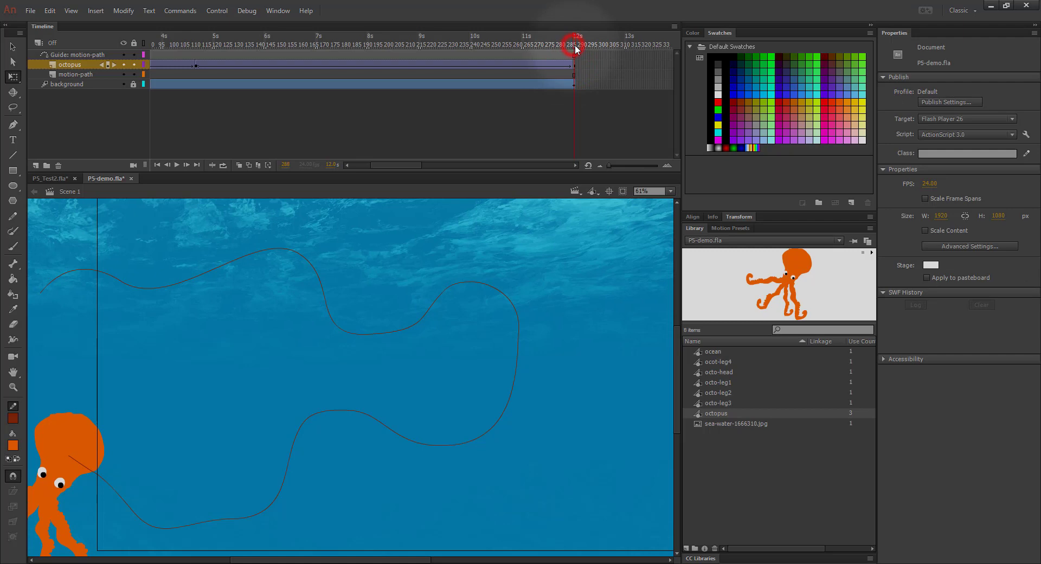
pyautogui.click(52, 443)
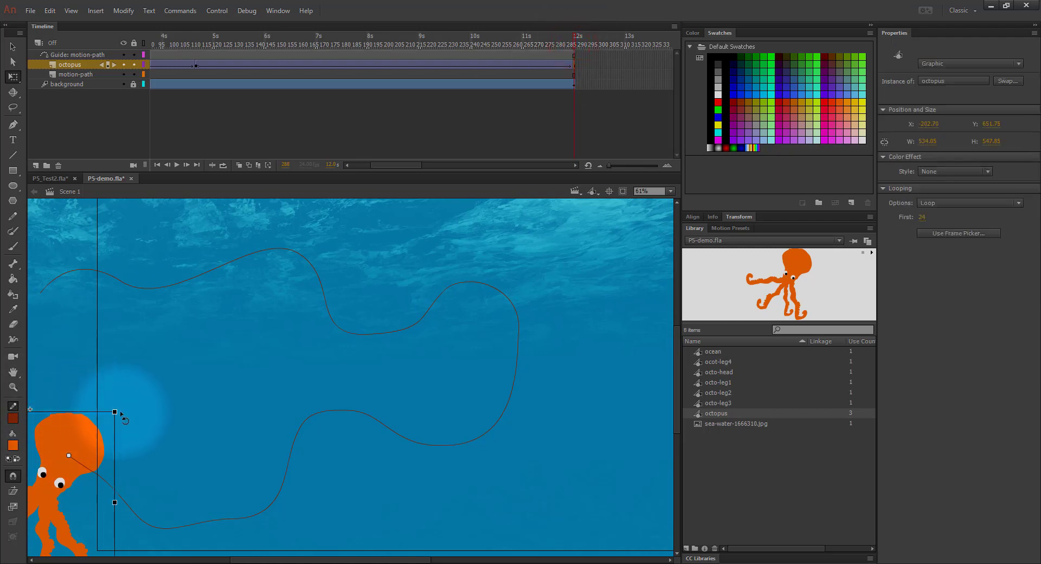
pyautogui.moveTo(117, 411); pyautogui.dragTo(140, 400)
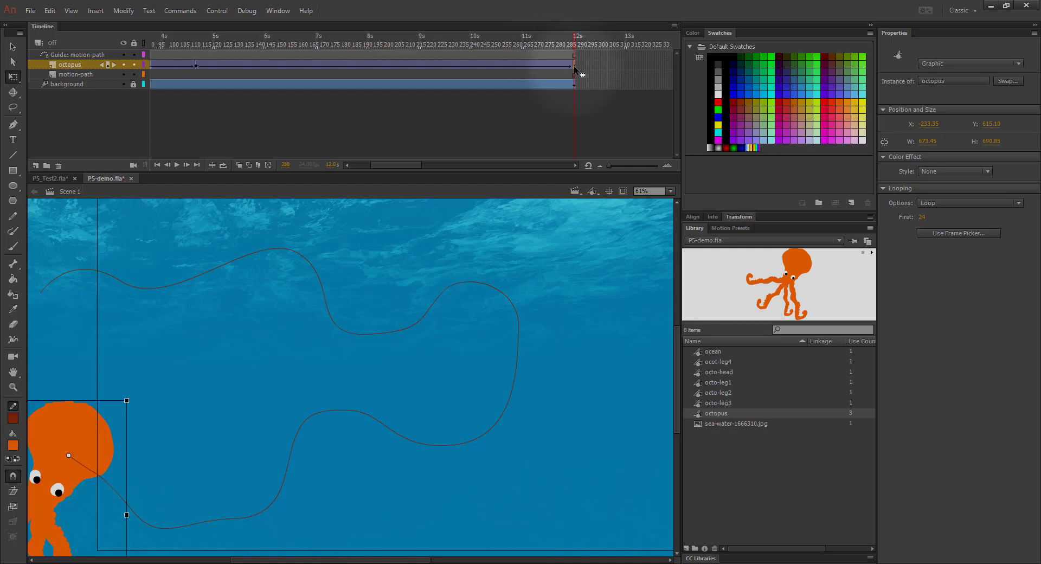
# Add an octopus keyframe at frame 227 and rotate the octopus counterclockwise there to align it with the guide path
pyautogui.moveTo(574, 45); pyautogui.dragTo(304, 107)
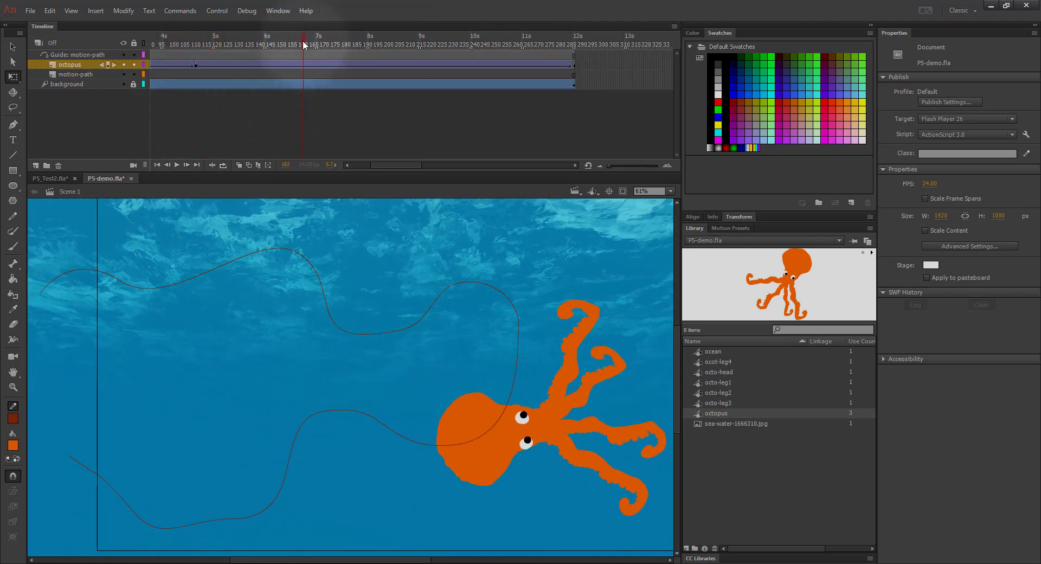
pyautogui.moveTo(316, 51); pyautogui.dragTo(443, 30)
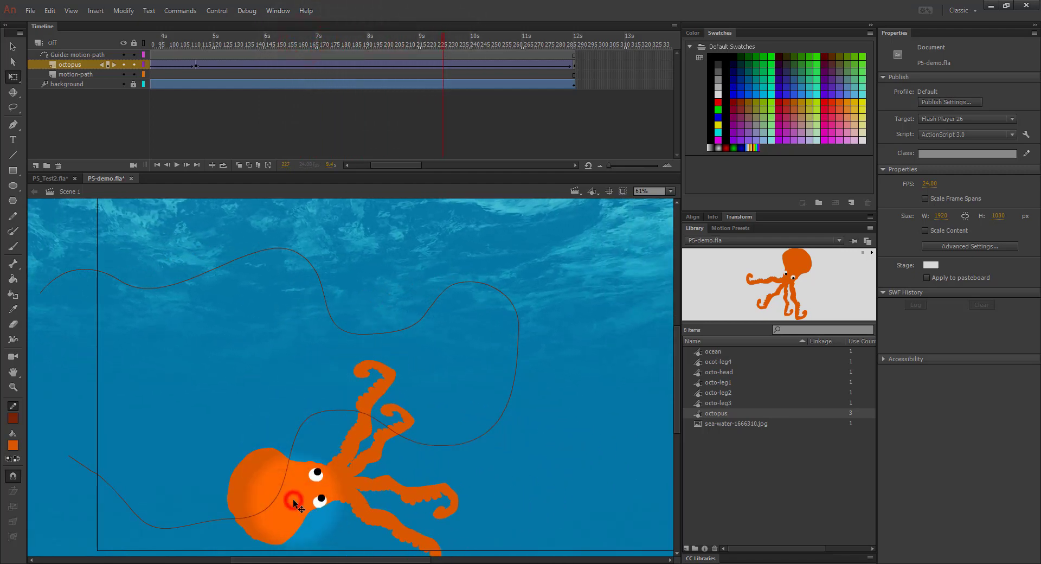
pyautogui.press('F6')
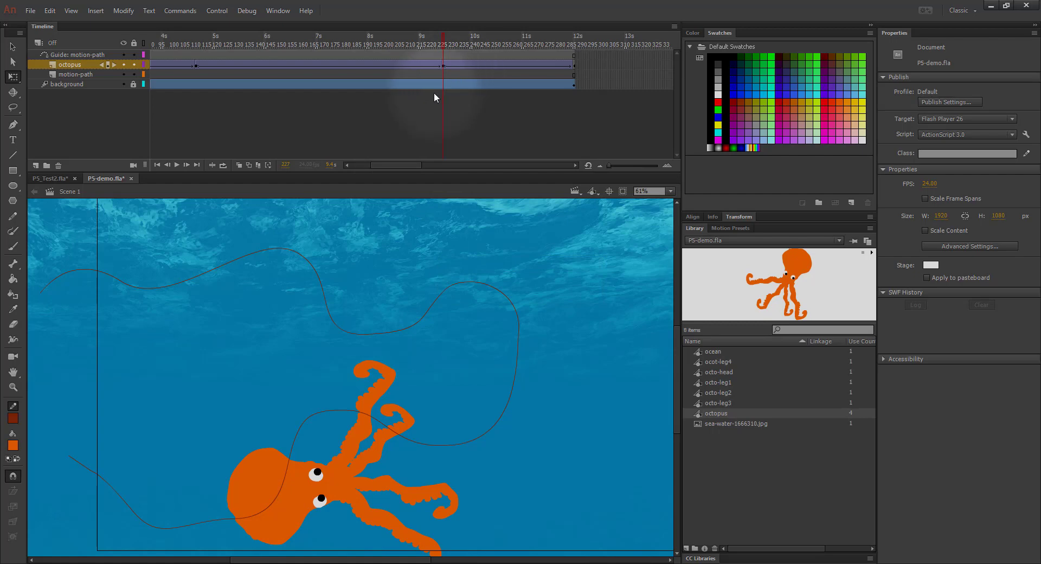
pyautogui.click(12, 79)
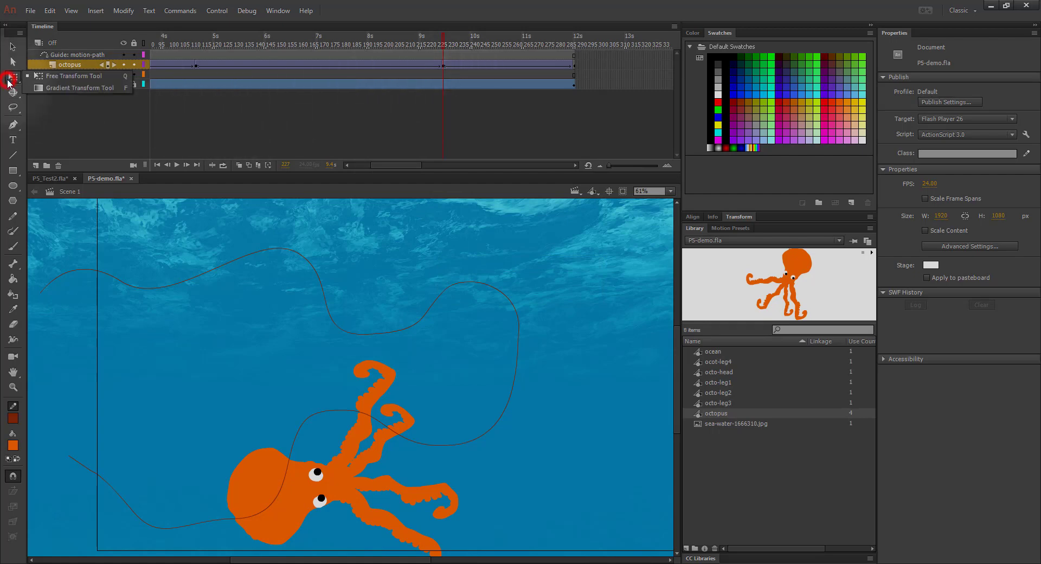
pyautogui.click(288, 513)
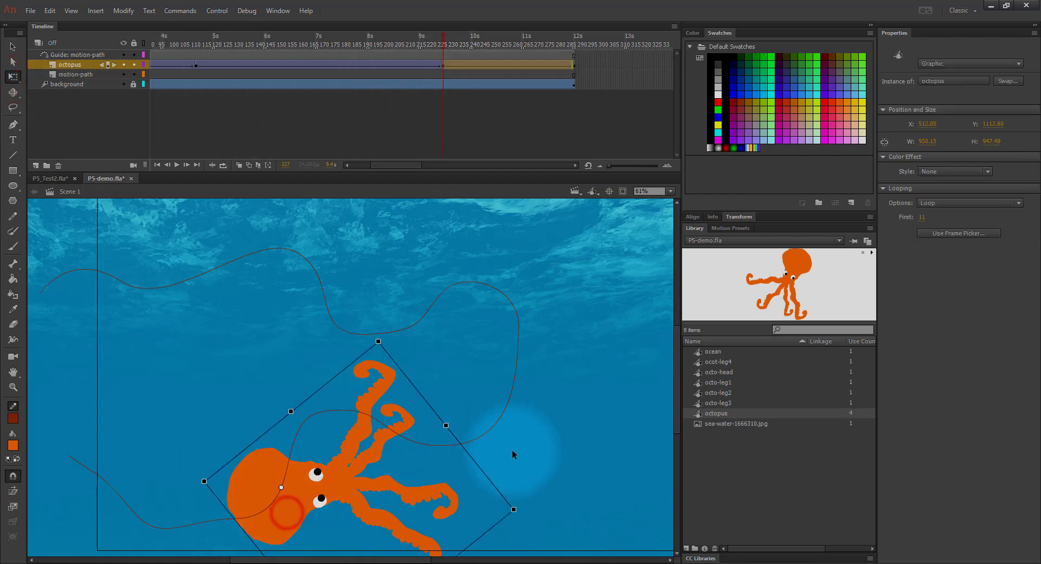
pyautogui.moveTo(520, 514); pyautogui.dragTo(503, 407)
# Add an octopus keyframe at frame 275 and rotate the octopus roughly a quarter turn counterclockwise so its head leads along the path
pyautogui.moveTo(443, 42); pyautogui.dragTo(546, 94)
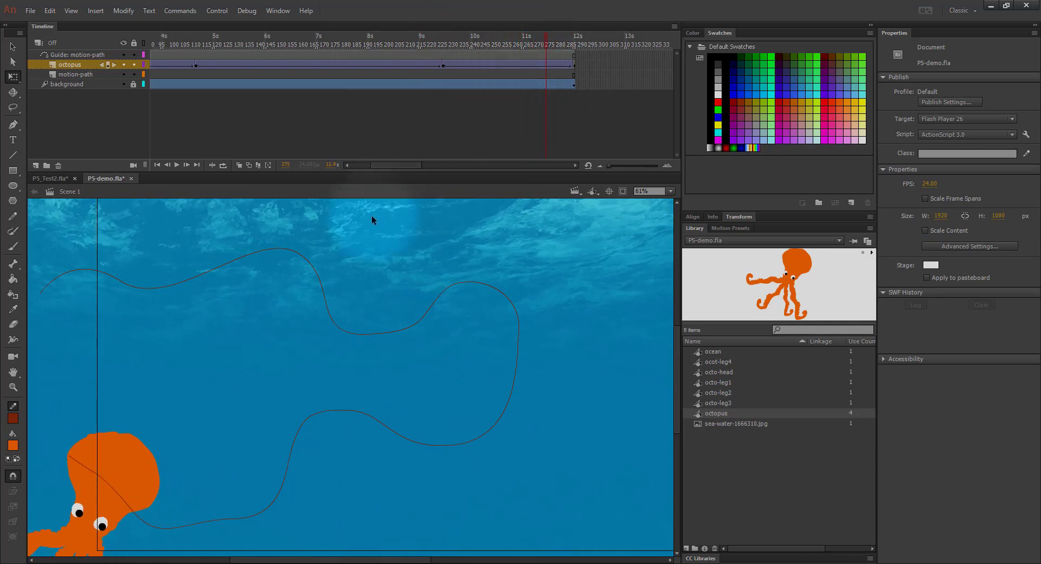
pyautogui.moveTo(221, 403); pyautogui.dragTo(372, 318)
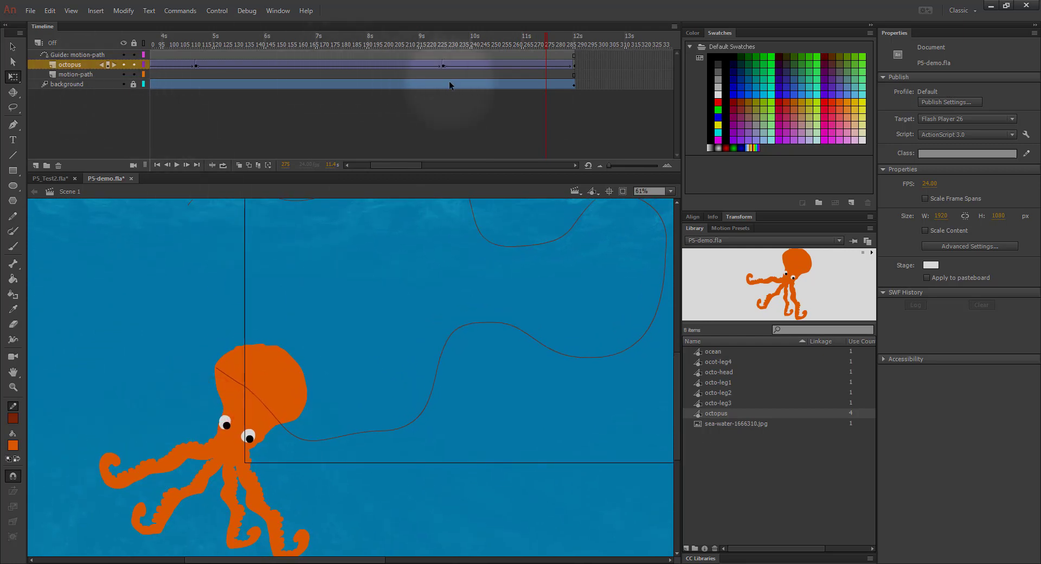
pyautogui.press('F6')
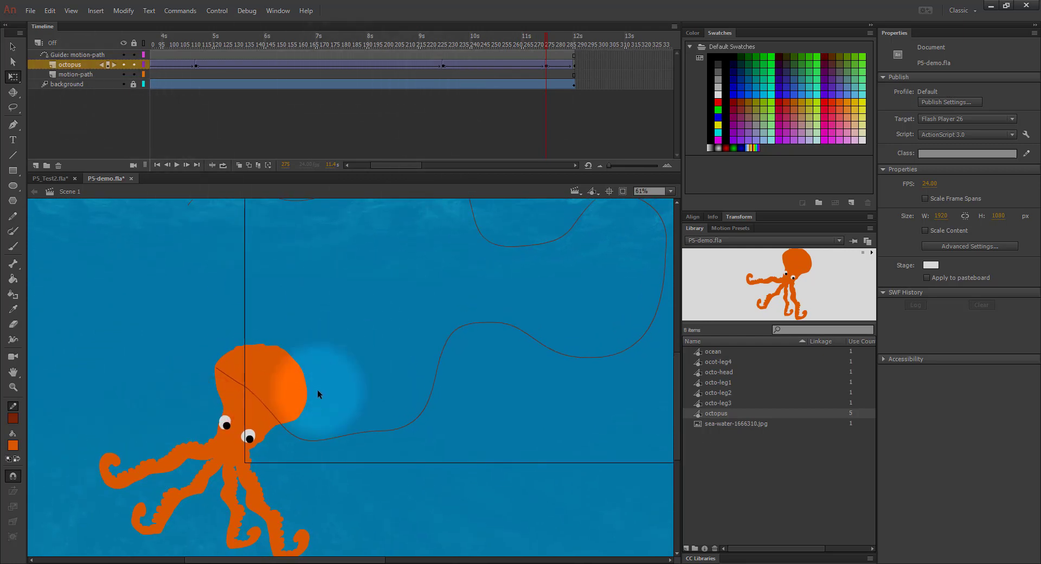
pyautogui.click(272, 412)
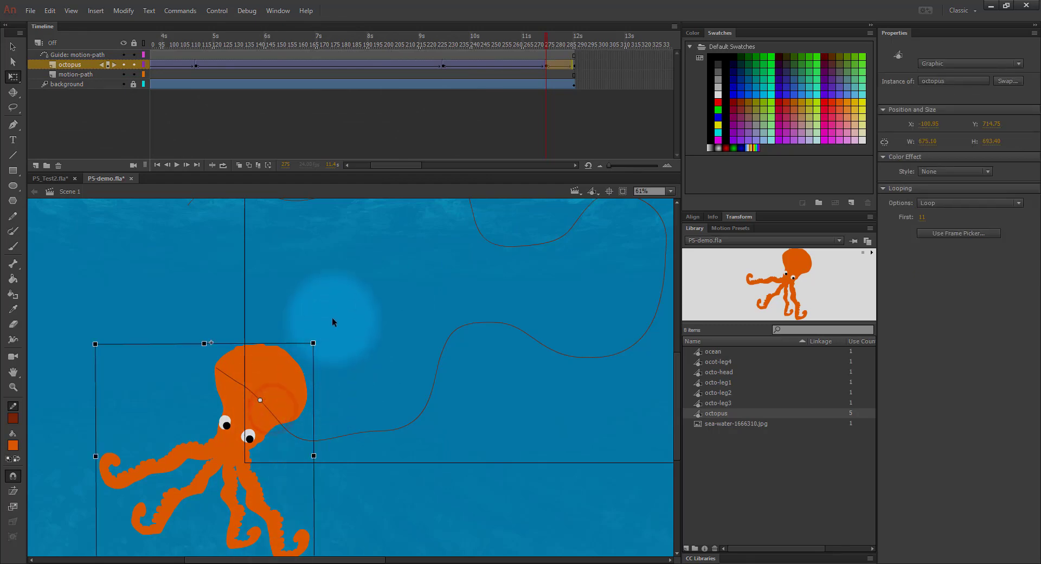
pyautogui.moveTo(318, 343); pyautogui.dragTo(180, 331)
# Fit the stage in the window, play the animation from frame 1 to check the octopus's motion, and return to frame 1
pyautogui.moveTo(552, 37); pyautogui.dragTo(317, 61)
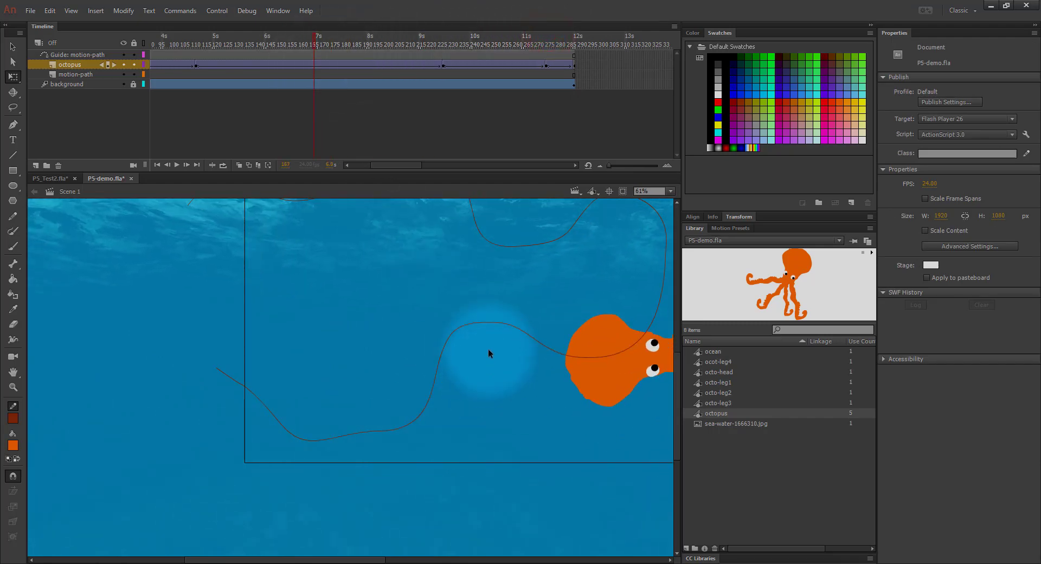
pyautogui.click(675, 188)
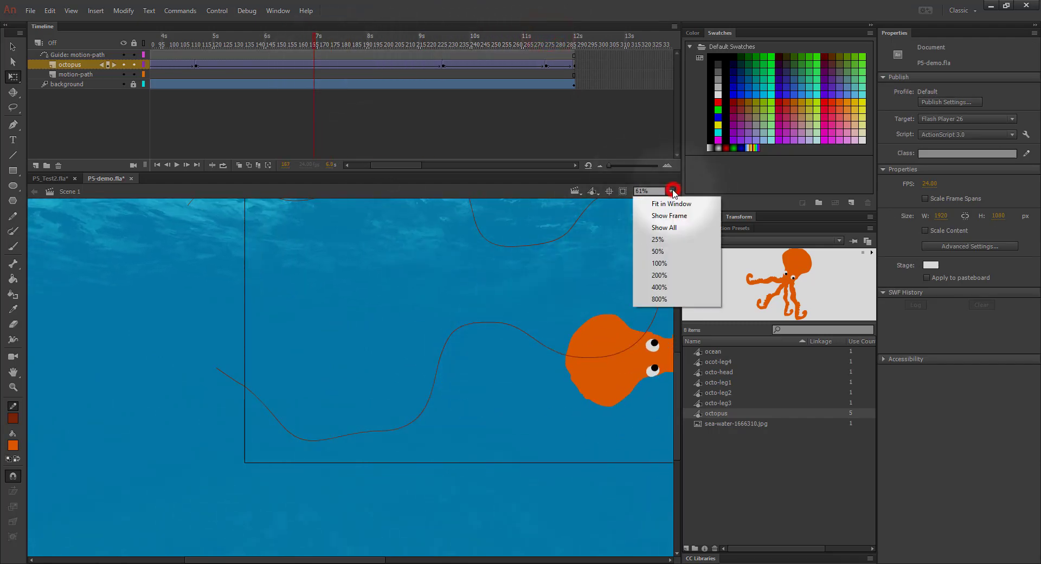
pyautogui.click(661, 203)
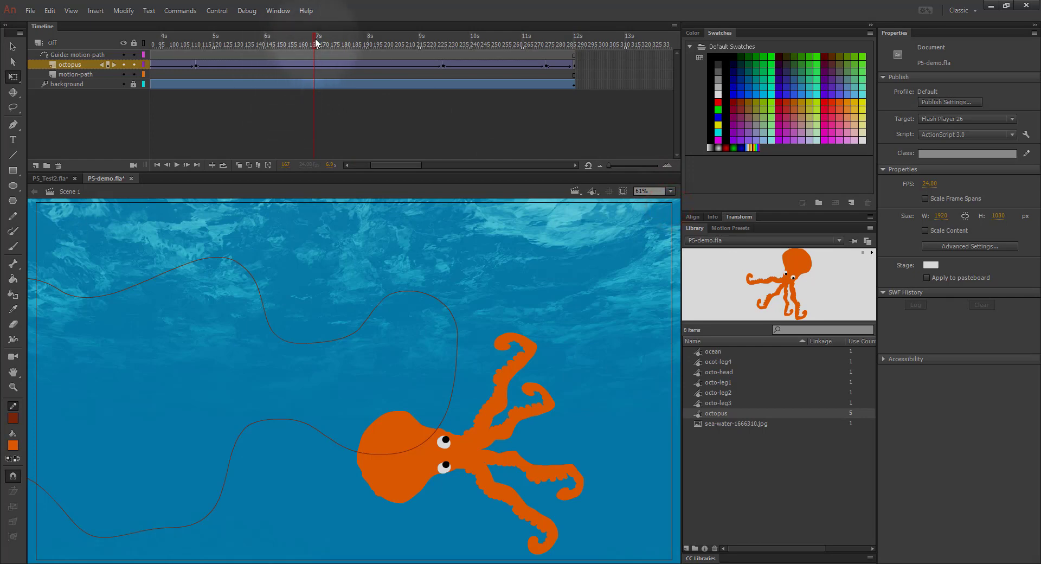
pyautogui.moveTo(316, 40); pyautogui.dragTo(47, 72)
pyautogui.click(11, 78)
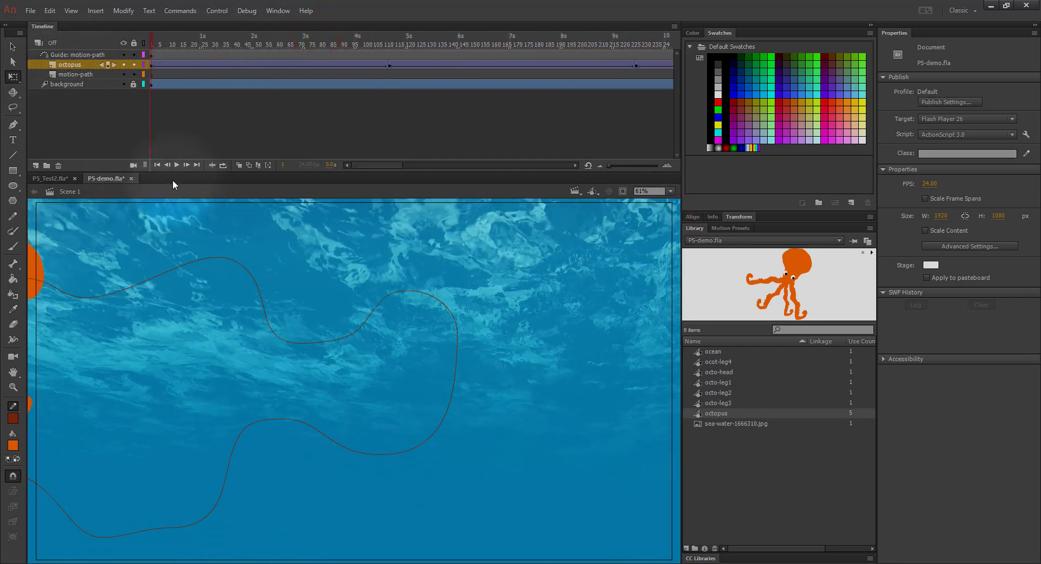
pyautogui.click(176, 165)
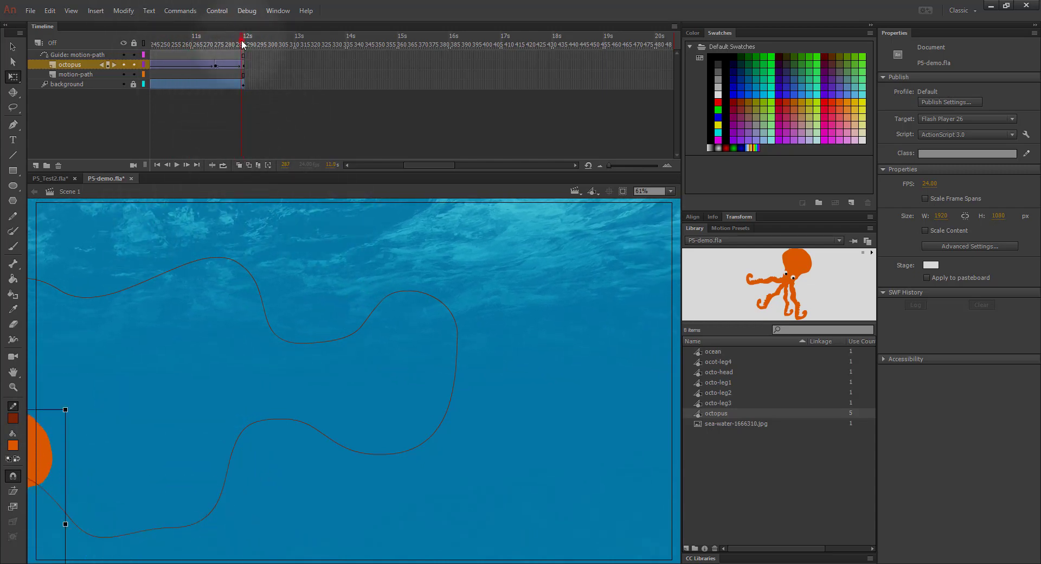
pyautogui.moveTo(242, 45); pyautogui.dragTo(2, 49)
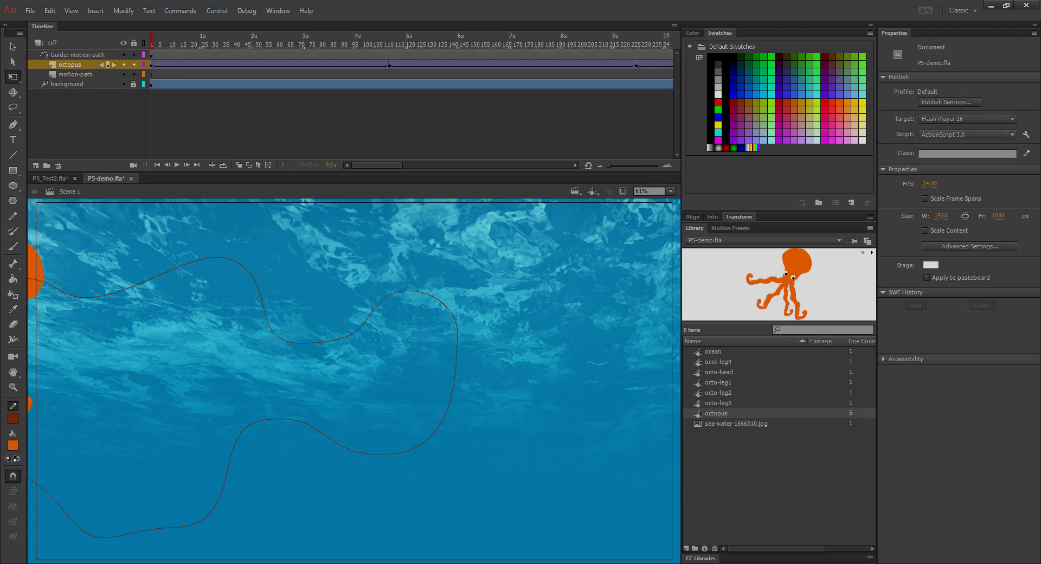
# Add a new layer directly above the background layer and name it starfish
pyautogui.click(37, 166)
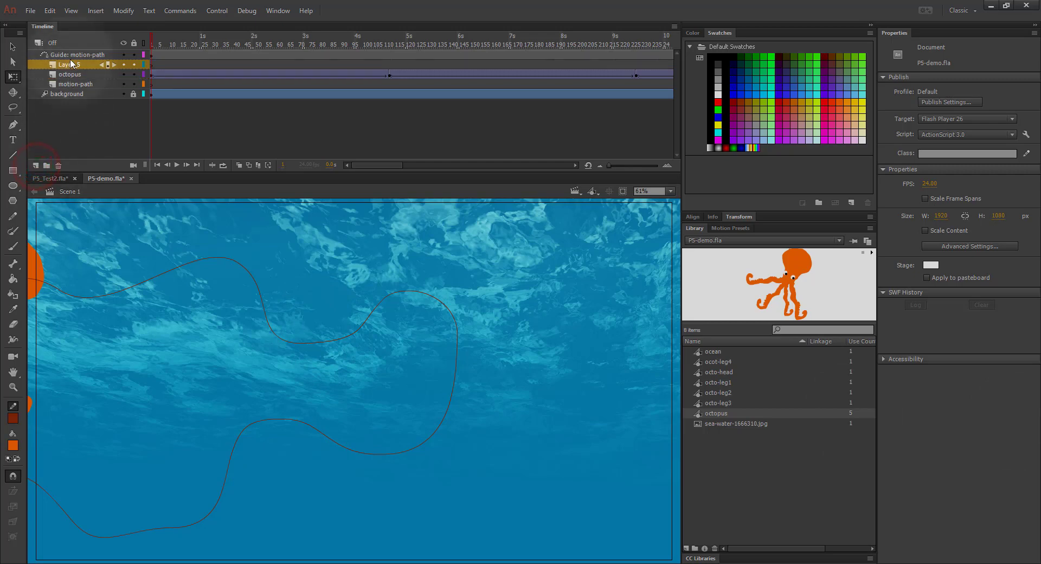
pyautogui.moveTo(70, 61); pyautogui.dragTo(40, 100)
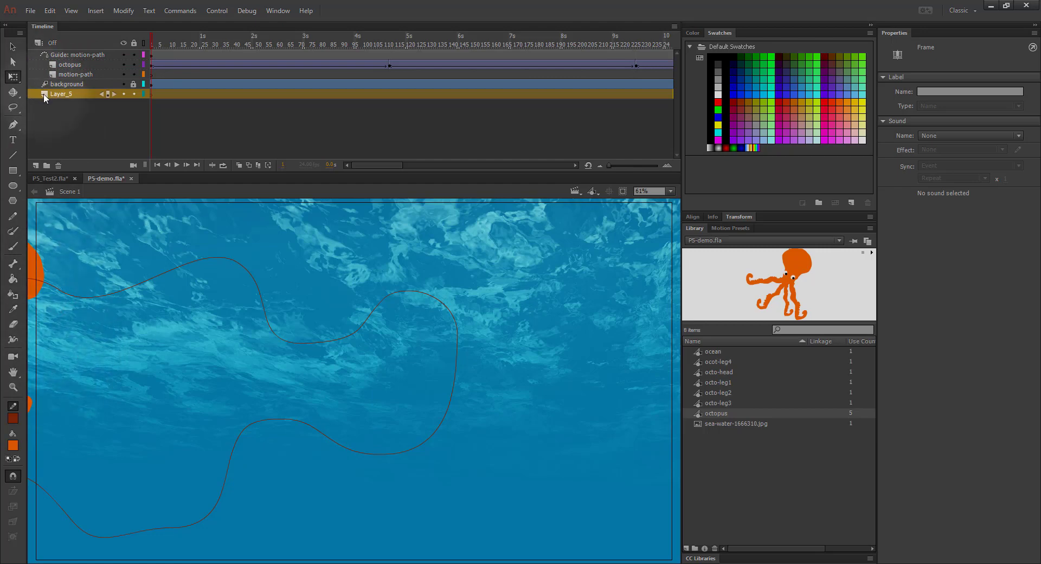
pyautogui.moveTo(42, 90); pyautogui.dragTo(42, 81)
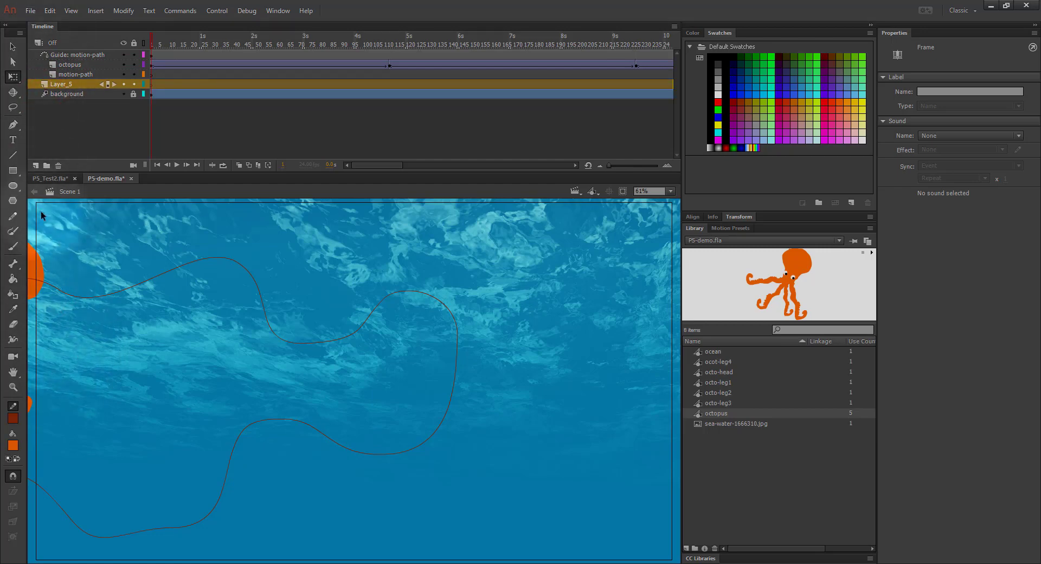
pyautogui.doubleClick(58, 85)
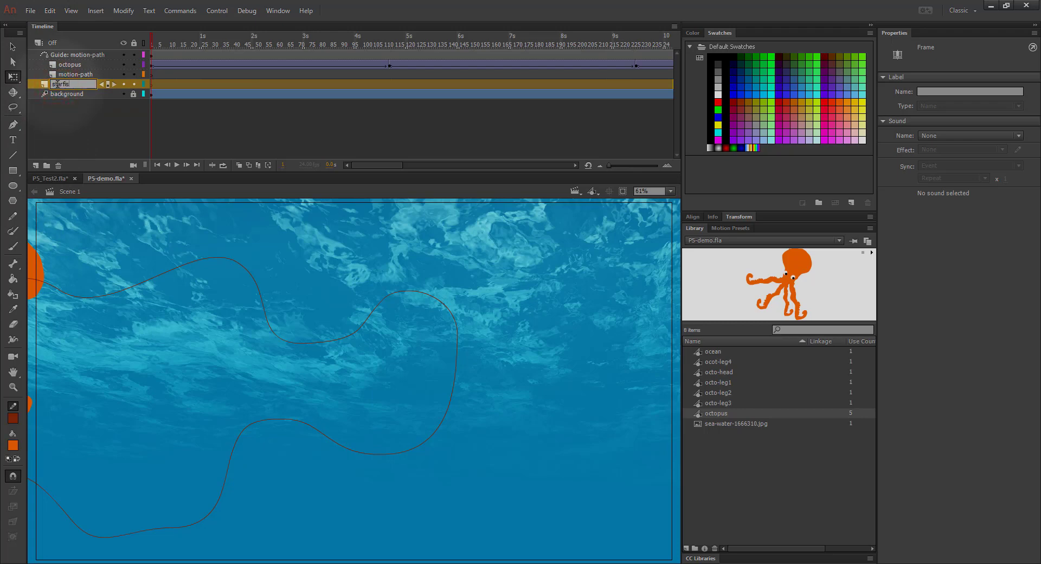
pyautogui.press('Return')
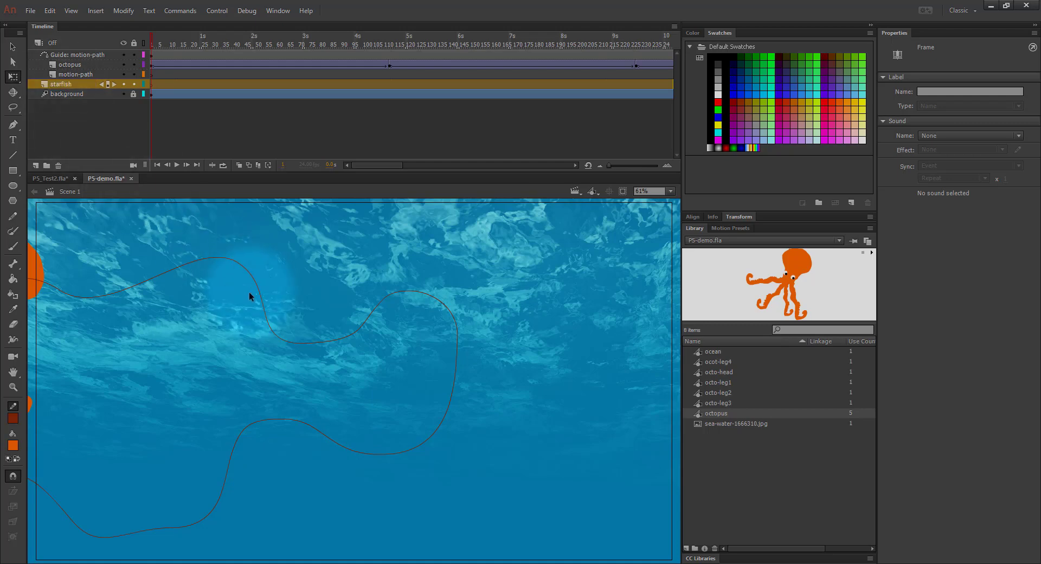
# Paint a small solid five-armed starfish on the starfish layer with the Brush tool at size 10 in yellow (#FFFF00)
pyautogui.hotkey('ctrl', '=')
pyautogui.hotkey('ctrl', '=')
pyautogui.moveTo(156, 297)
pyautogui.mouseDown()
pyautogui.moveTo(404, 478)
pyautogui.moveTo(416, 470)
pyautogui.mouseUp()
pyautogui.moveTo(276, 285)
pyautogui.mouseDown()
pyautogui.moveTo(335, 450)
pyautogui.moveTo(403, 562)
pyautogui.moveTo(438, 562)
pyautogui.mouseUp()
pyautogui.moveTo(480, 329); pyautogui.dragTo(416, 371)
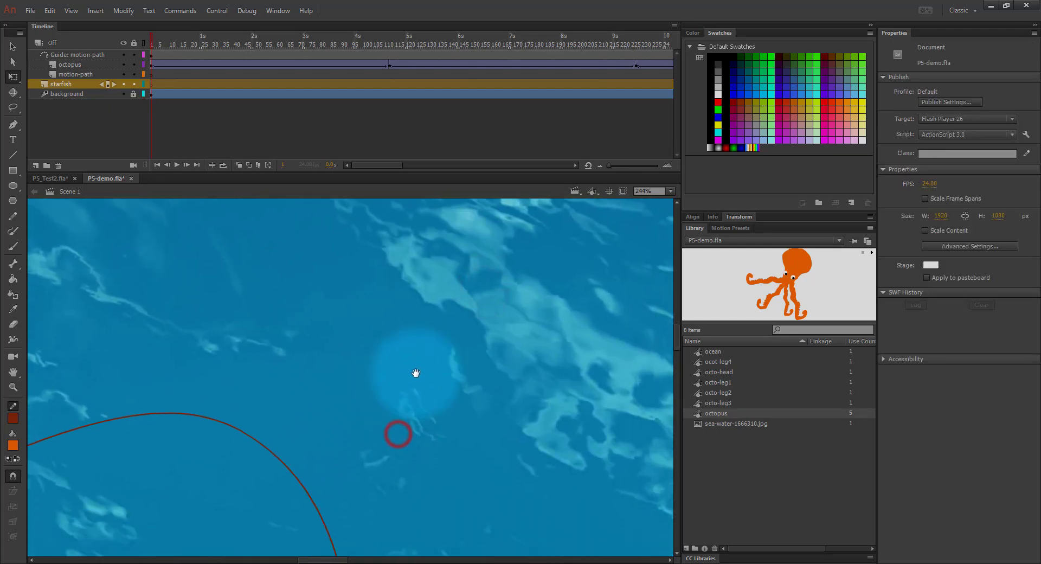
pyautogui.click(13, 445)
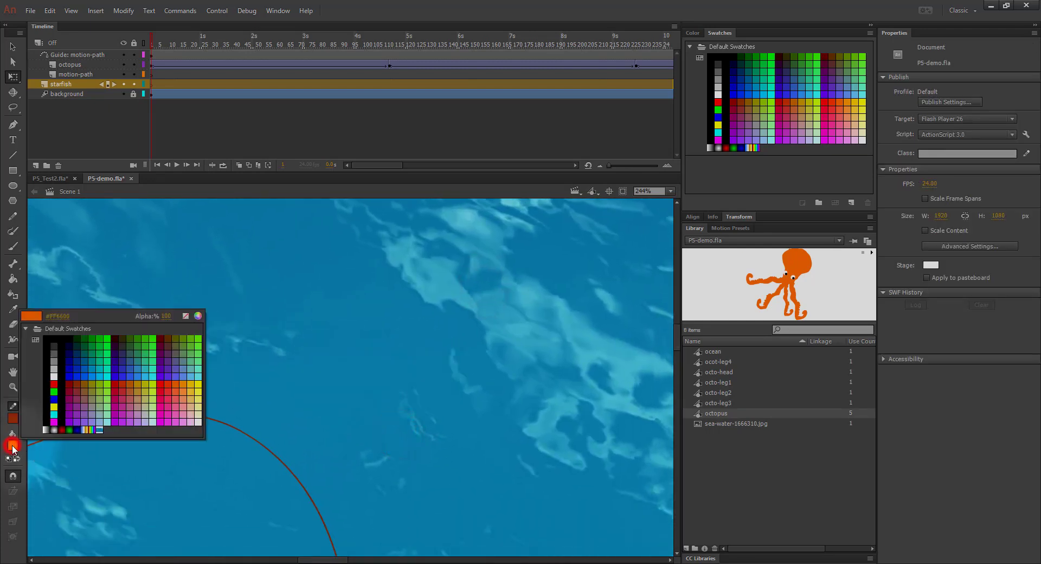
pyautogui.click(199, 382)
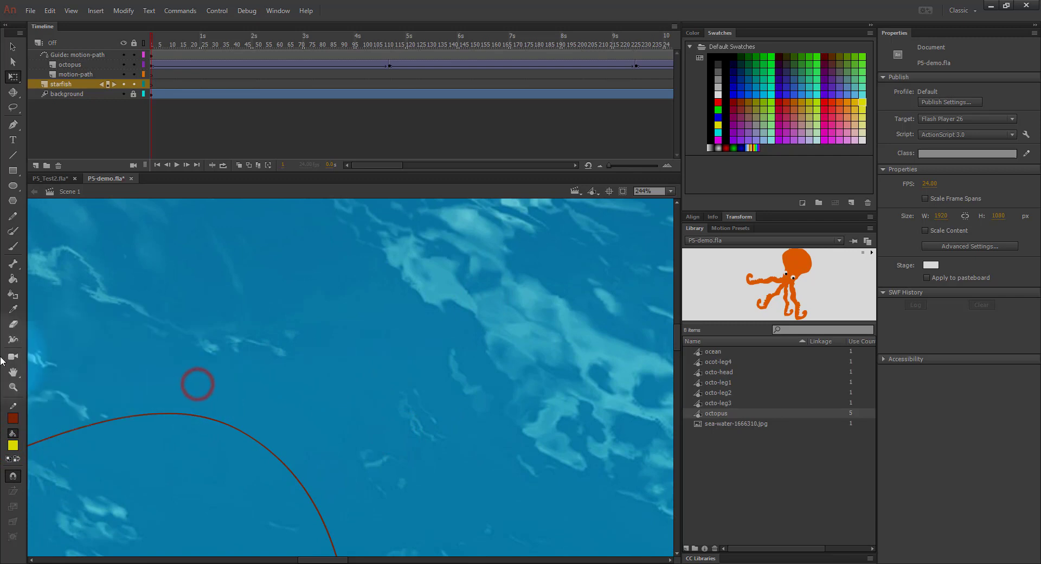
pyautogui.click(14, 297)
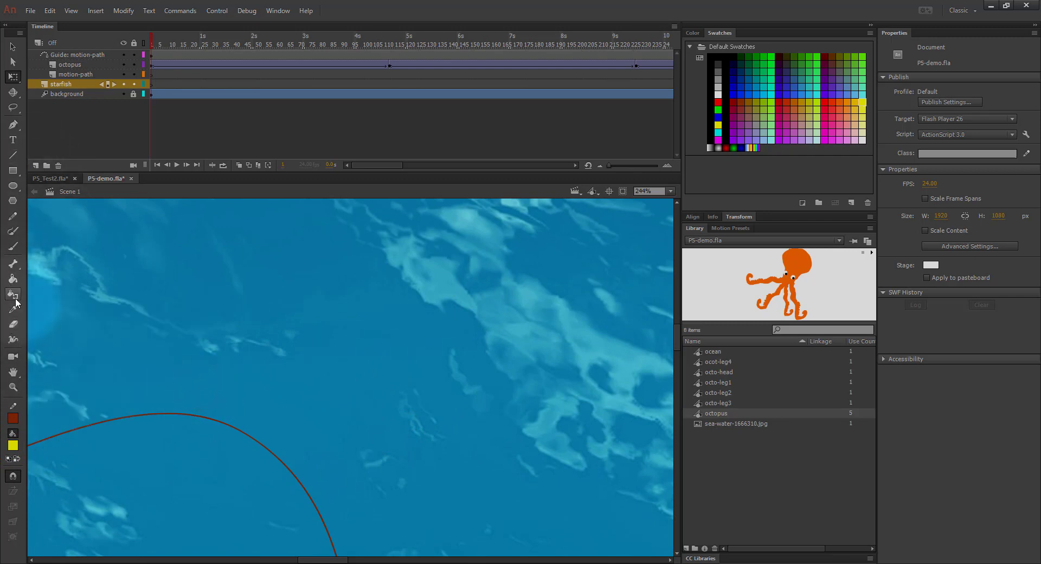
pyautogui.click(13, 246)
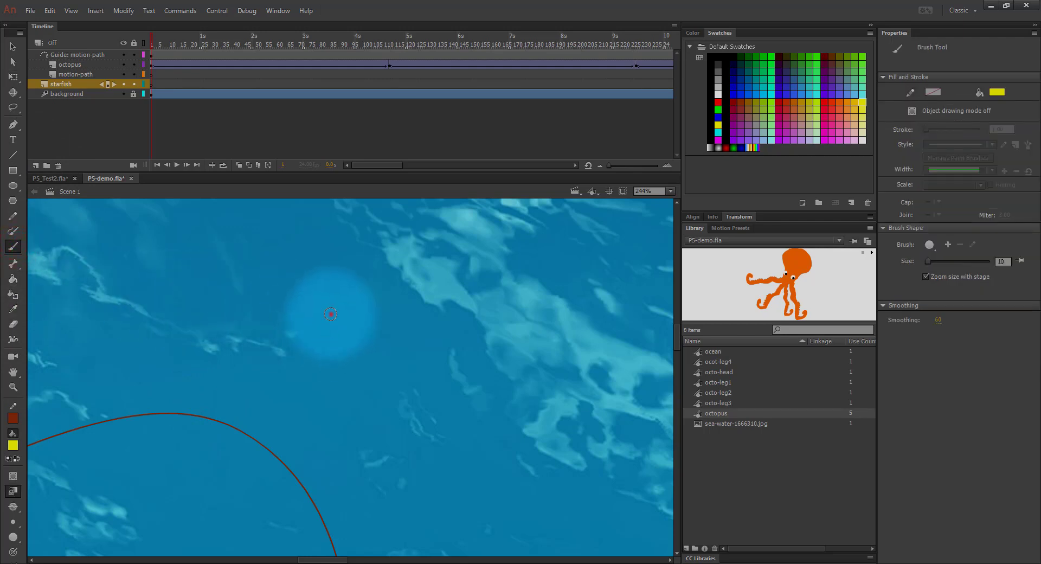
pyautogui.moveTo(331, 314)
pyautogui.mouseDown()
pyautogui.moveTo(335, 272)
pyautogui.moveTo(342, 314)
pyautogui.moveTo(293, 317)
pyautogui.moveTo(328, 326)
pyautogui.moveTo(378, 316)
pyautogui.moveTo(322, 332)
pyautogui.moveTo(304, 358)
pyautogui.moveTo(337, 333)
pyautogui.moveTo(362, 358)
pyautogui.moveTo(349, 330)
pyautogui.moveTo(324, 312)
pyautogui.mouseUp()
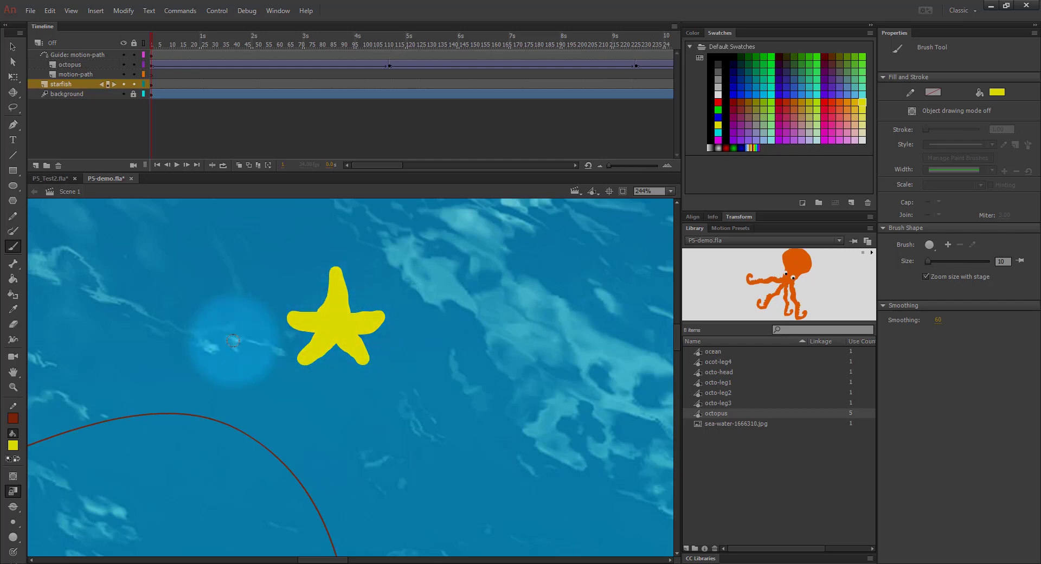
# Change the brush's fill color to orange-red for painting on the starfish
pyautogui.click(12, 446)
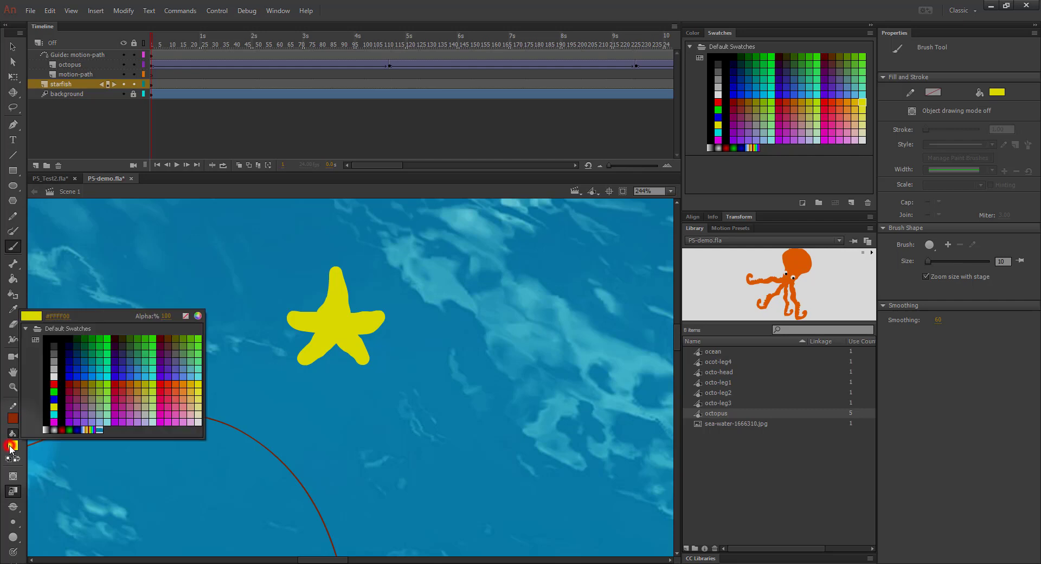
pyautogui.click(171, 383)
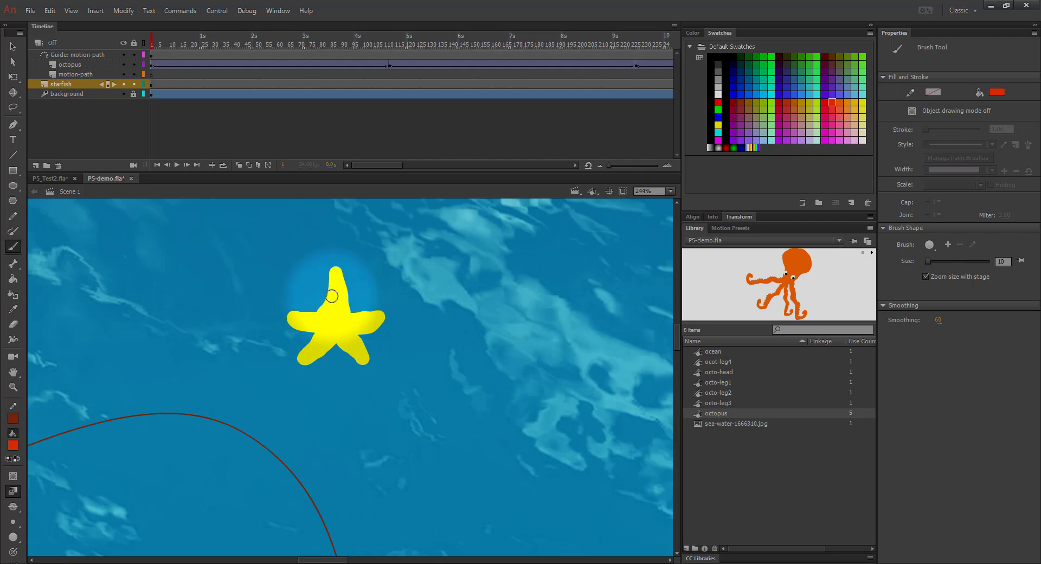
# Paint a small orange dot at the tip of each of the starfish's five arms with brush size 3
pyautogui.press('[')
pyautogui.press('[')
pyautogui.press('[')
pyautogui.press('[')
pyautogui.press('[')
pyautogui.press('[')
pyautogui.press('[')
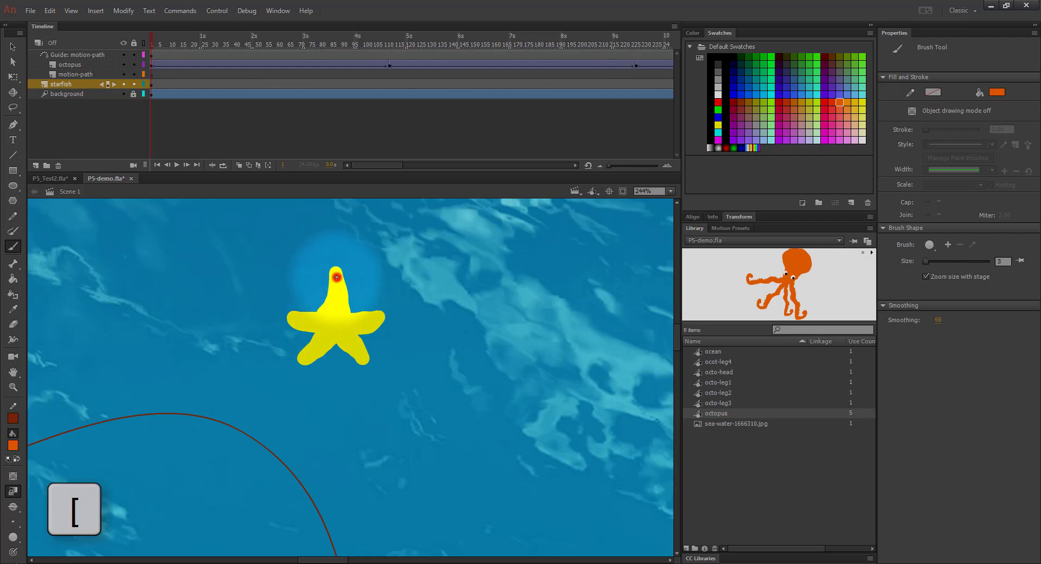
pyautogui.click(336, 277)
pyautogui.click(376, 319)
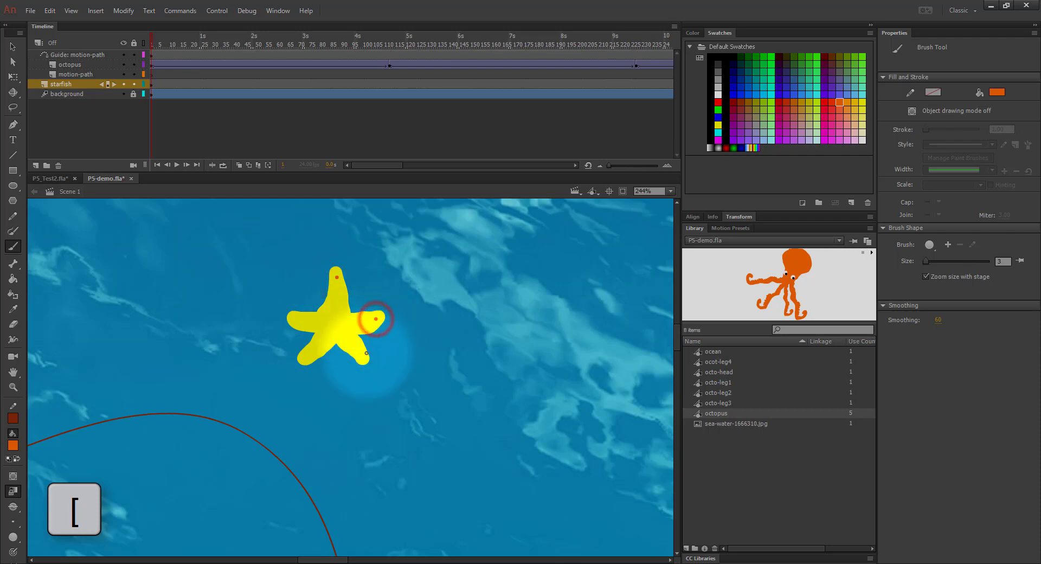
pyautogui.click(361, 355)
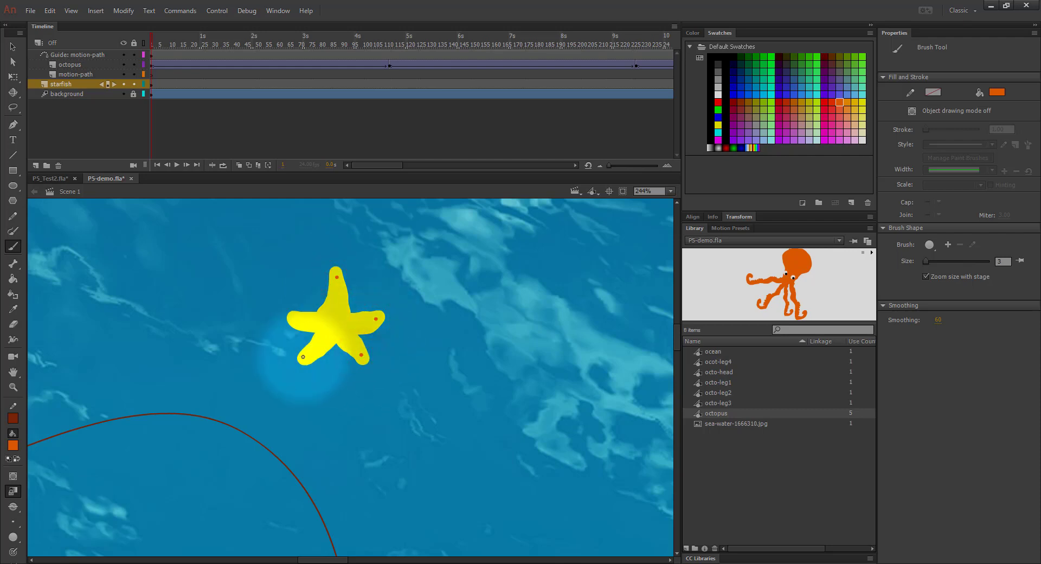
pyautogui.click(293, 319)
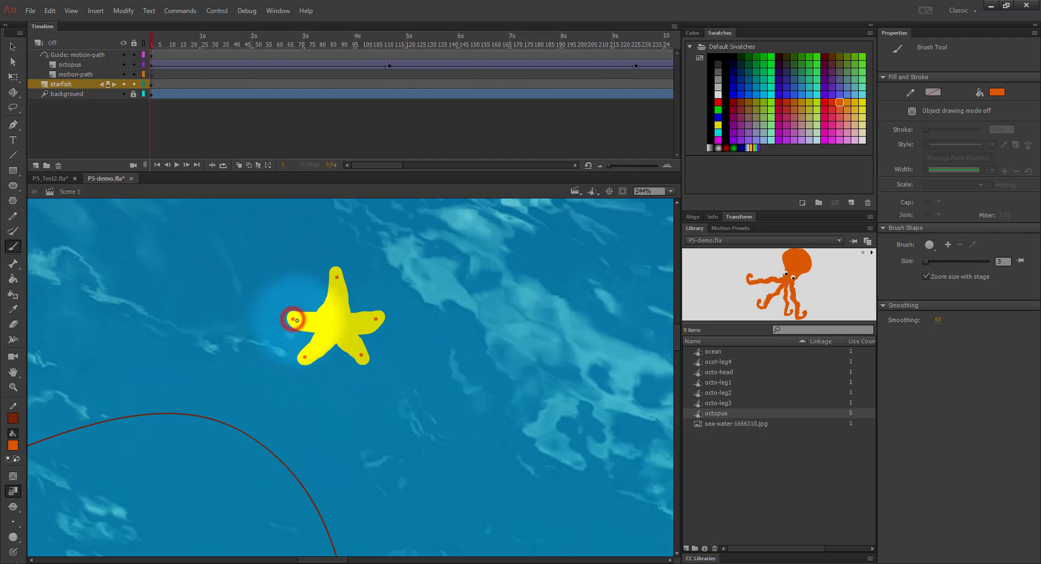
# Paint a second orange dot further in along each starfish arm with brush size 5
pyautogui.press(']')
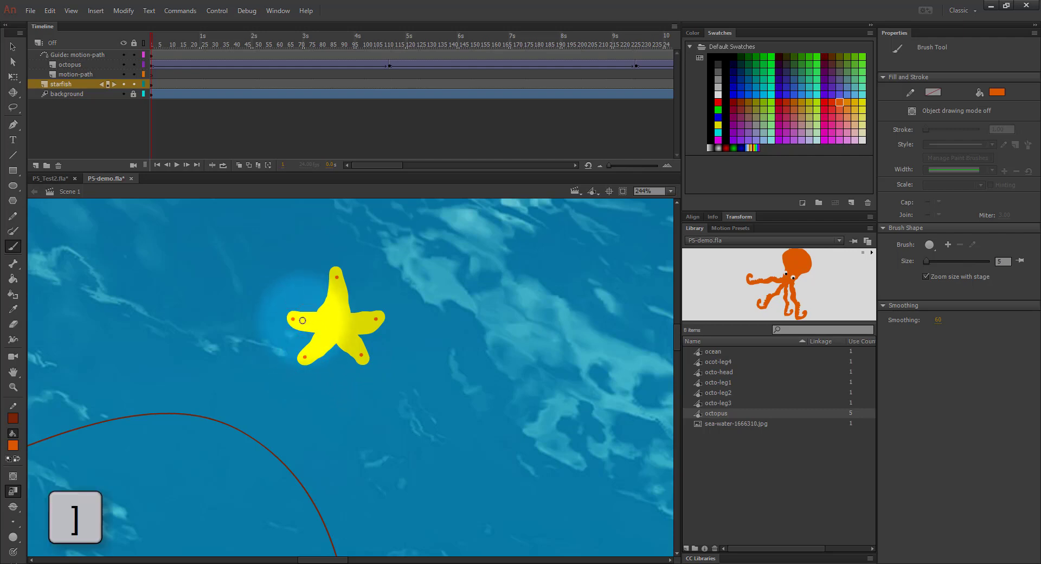
pyautogui.click(303, 321)
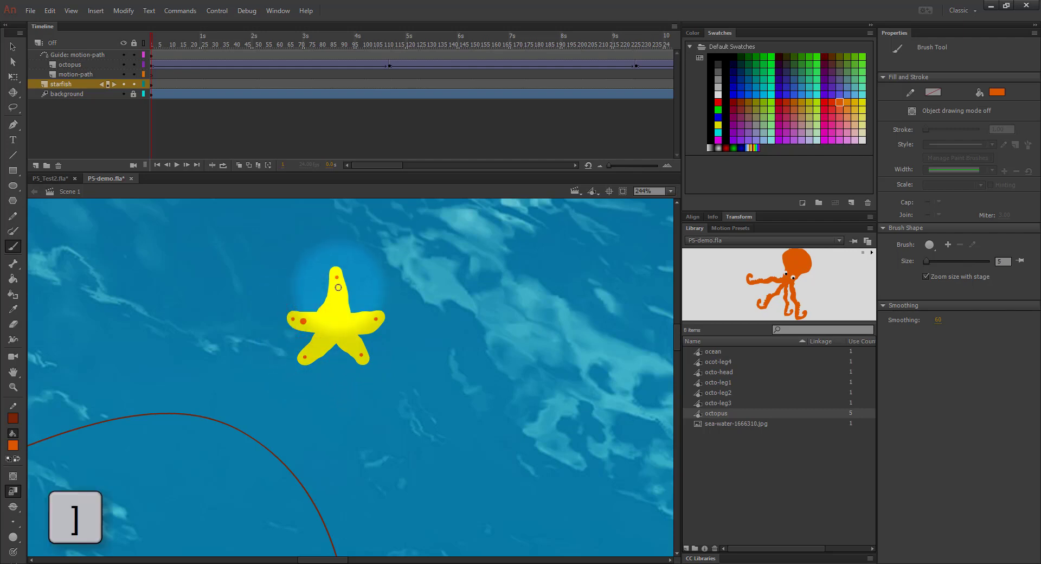
pyautogui.click(339, 287)
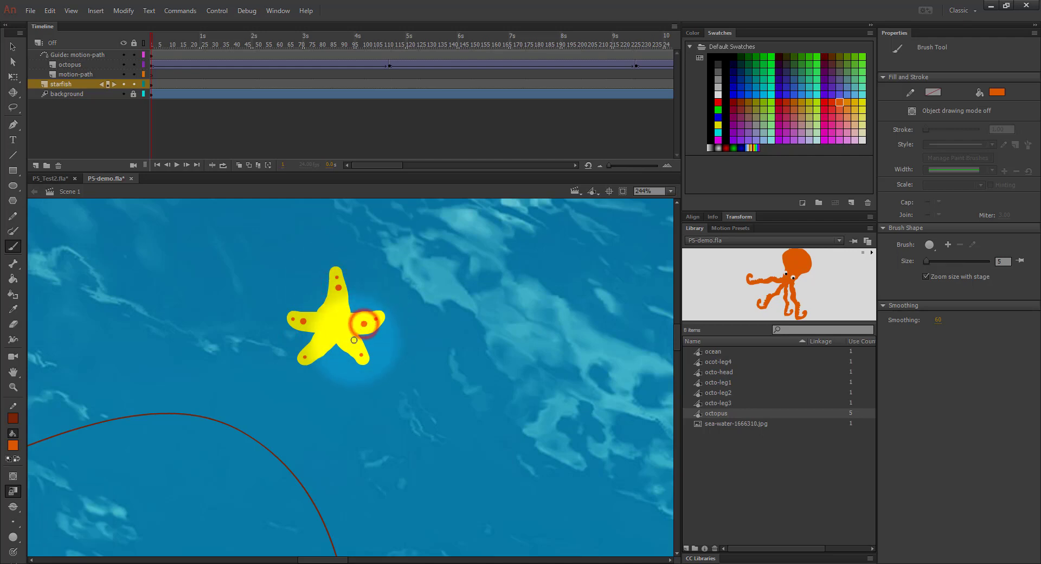
pyautogui.click(354, 348)
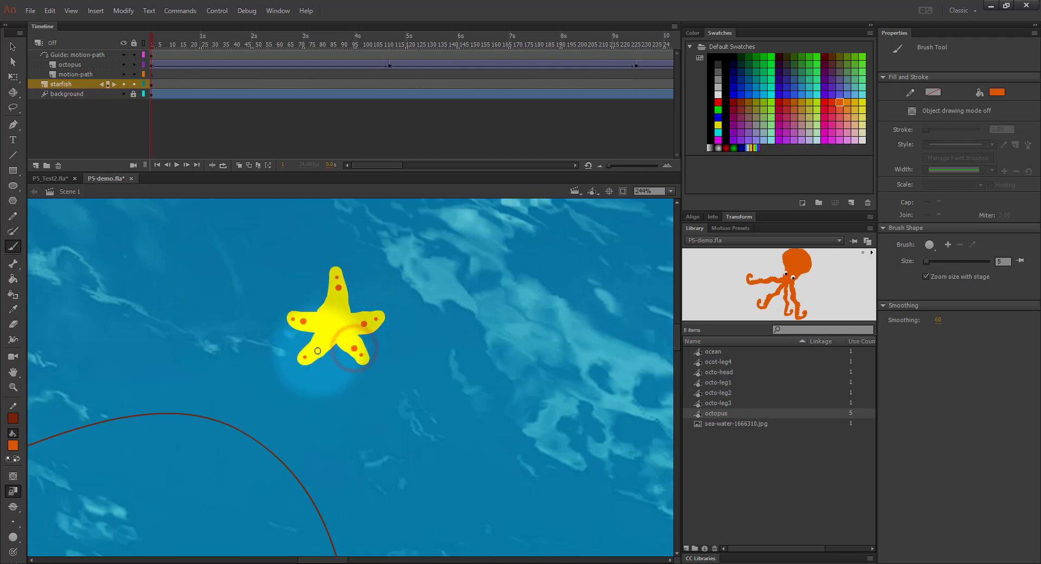
pyautogui.press(']')
pyautogui.click(313, 350)
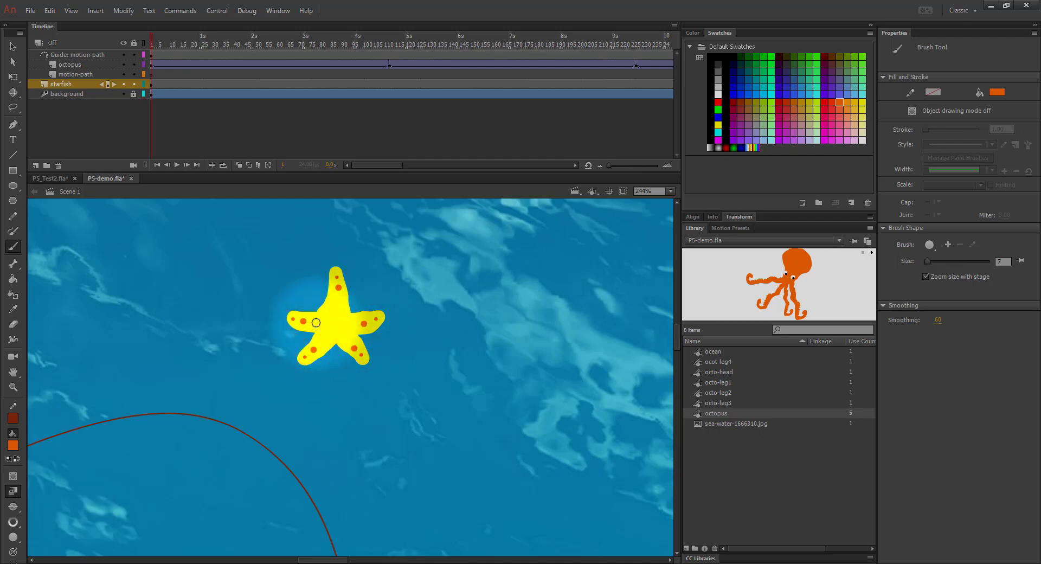
# Paint orange dots with brush size 7 near the base of each arm and a larger dot at the starfish's centre
pyautogui.click(316, 322)
pyautogui.click(338, 304)
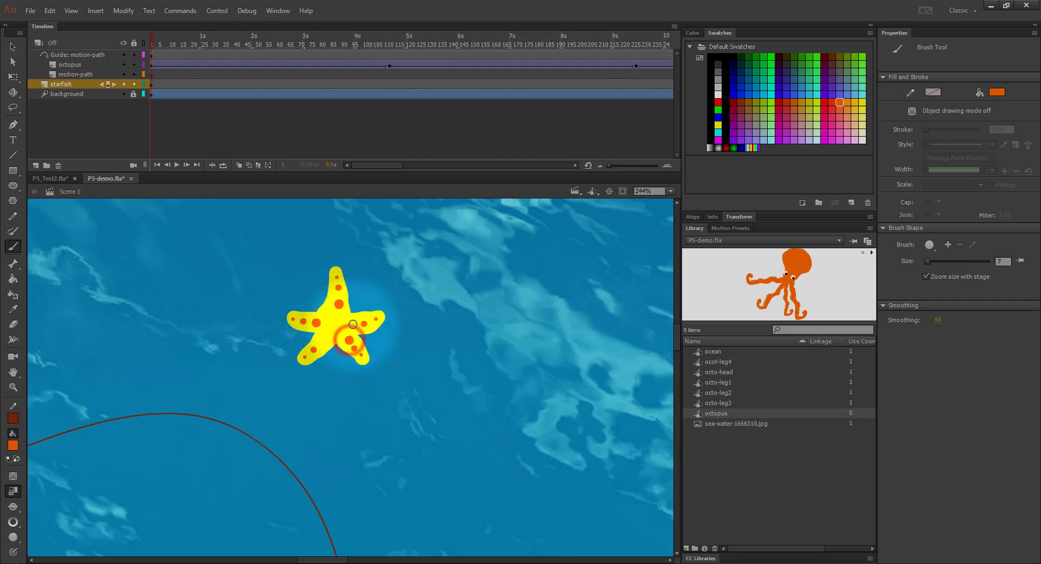
pyautogui.click(353, 323)
pyautogui.click(321, 343)
pyautogui.press(']')
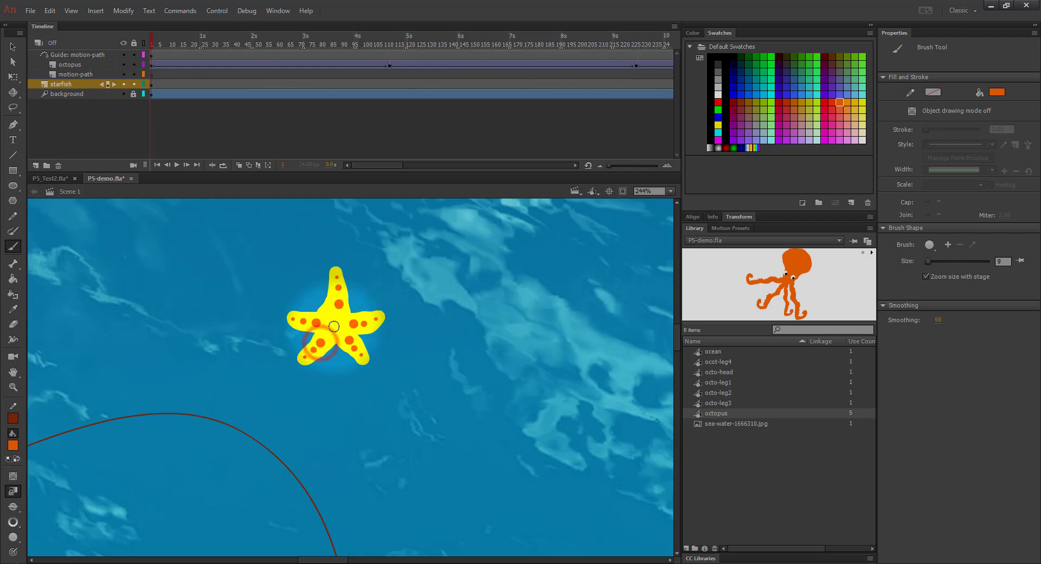
pyautogui.click(334, 326)
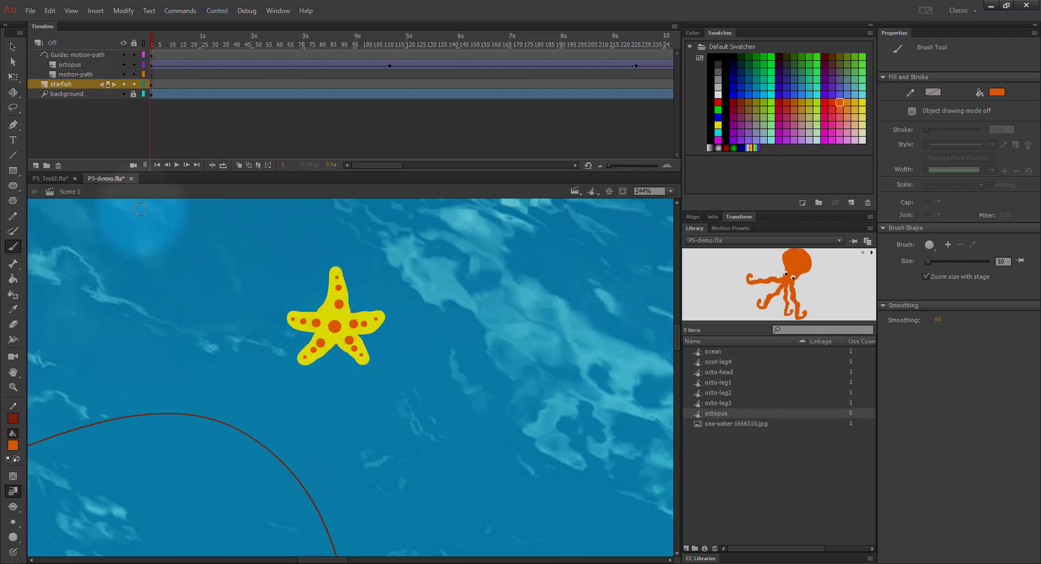
# Duplicate the starfish layer and move the copied starfish to the lower right of the original, at about X 832, Y 116
pyautogui.rightClick(63, 86)
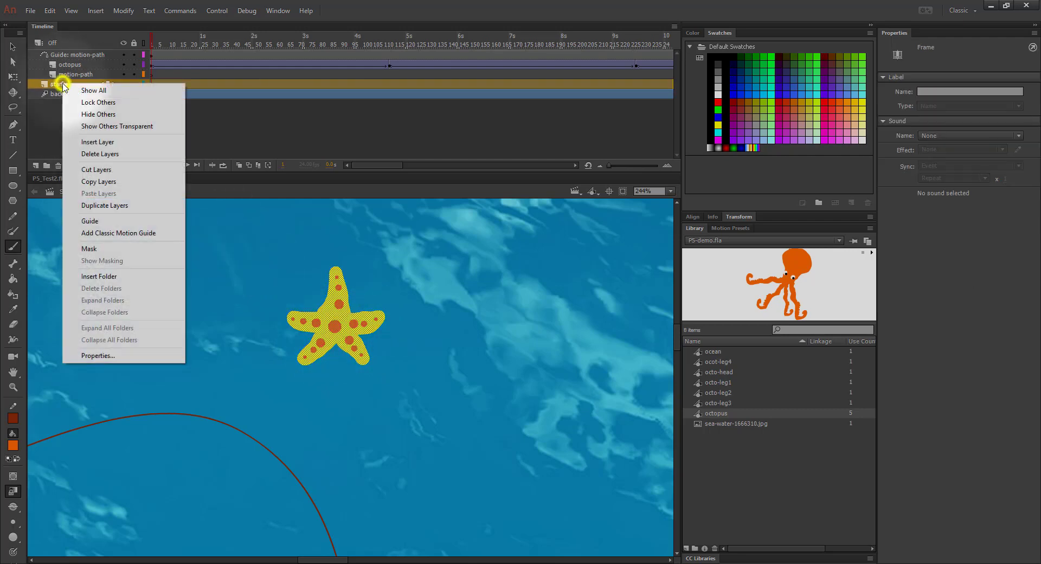
pyautogui.click(83, 203)
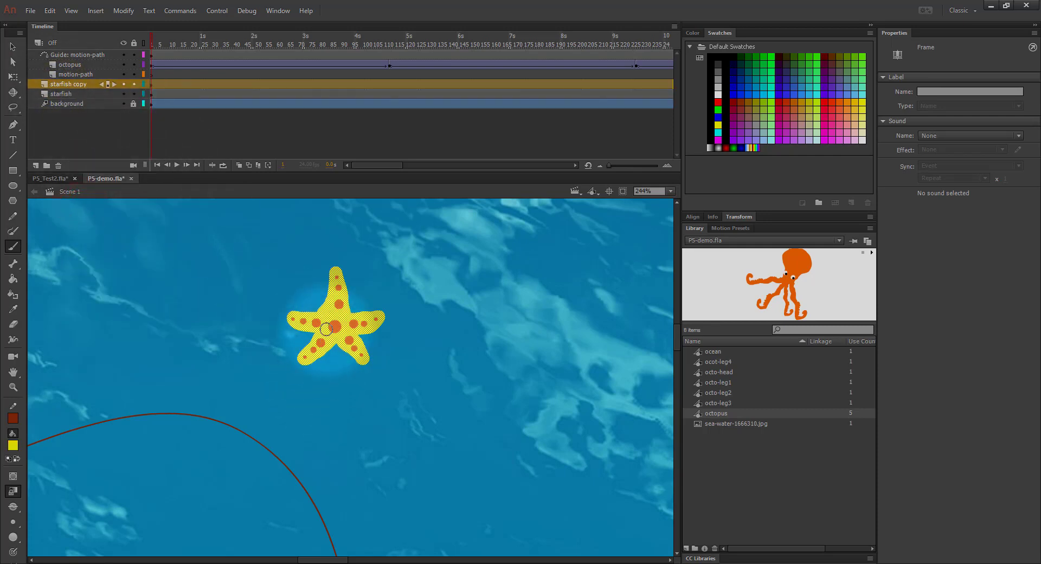
pyautogui.press('v')
pyautogui.moveTo(325, 328); pyautogui.dragTo(586, 402)
pyautogui.hotkey('ctrl', '-')
pyautogui.hotkey('ctrl', '-')
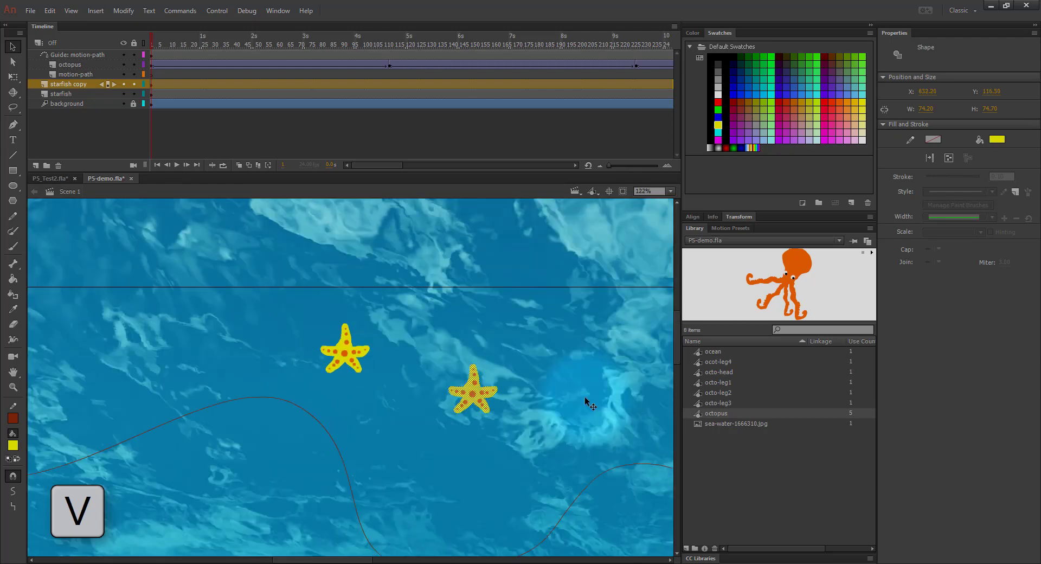
pyautogui.moveTo(374, 441); pyautogui.dragTo(379, 335)
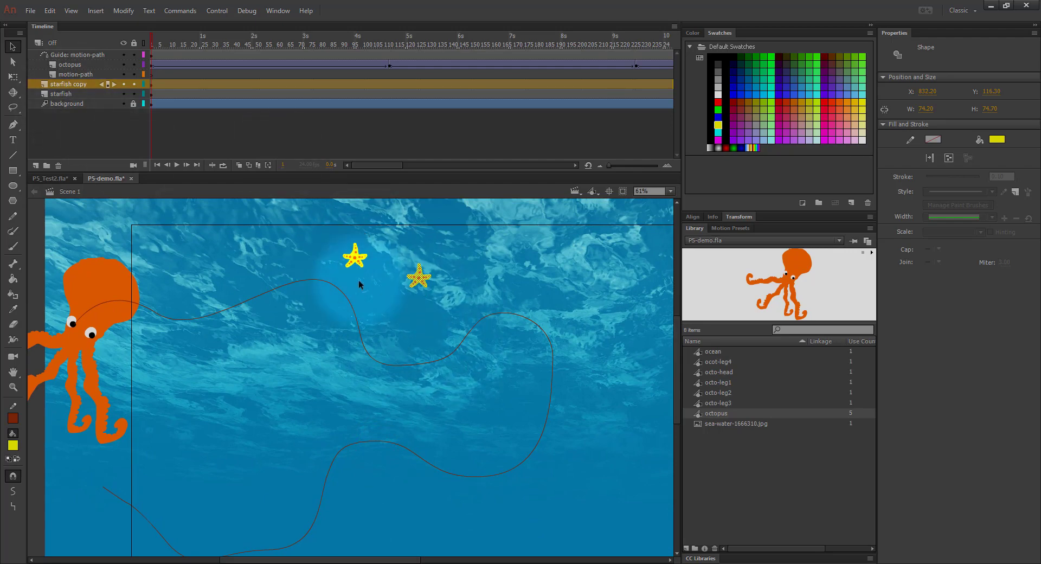
# Move the whole original starfish left to about X 366, Y 96 and enlarge it proportionally to about 149 by 150 px
pyautogui.moveTo(360, 258); pyautogui.dragTo(312, 264)
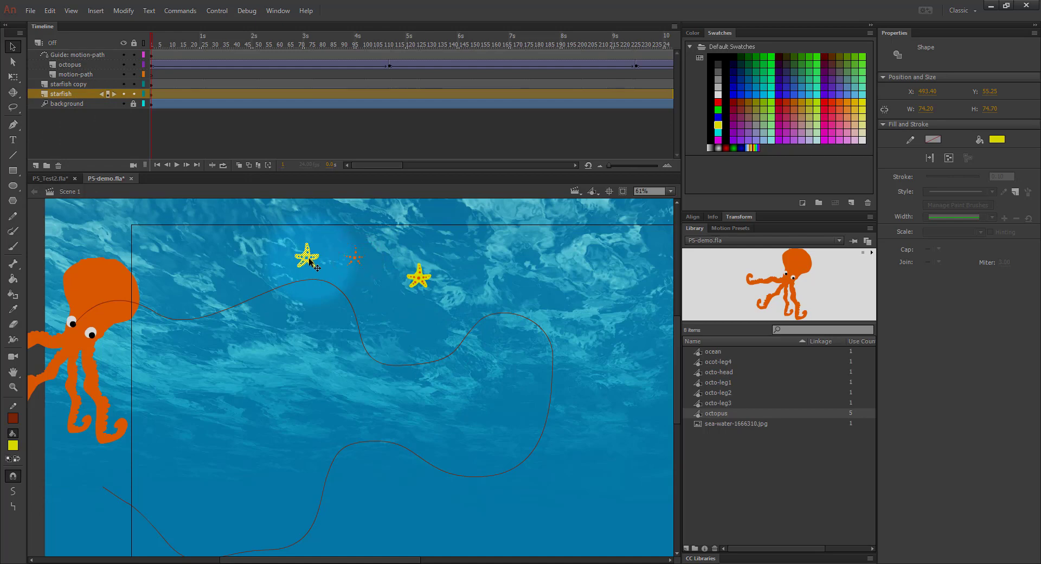
pyautogui.click(69, 95)
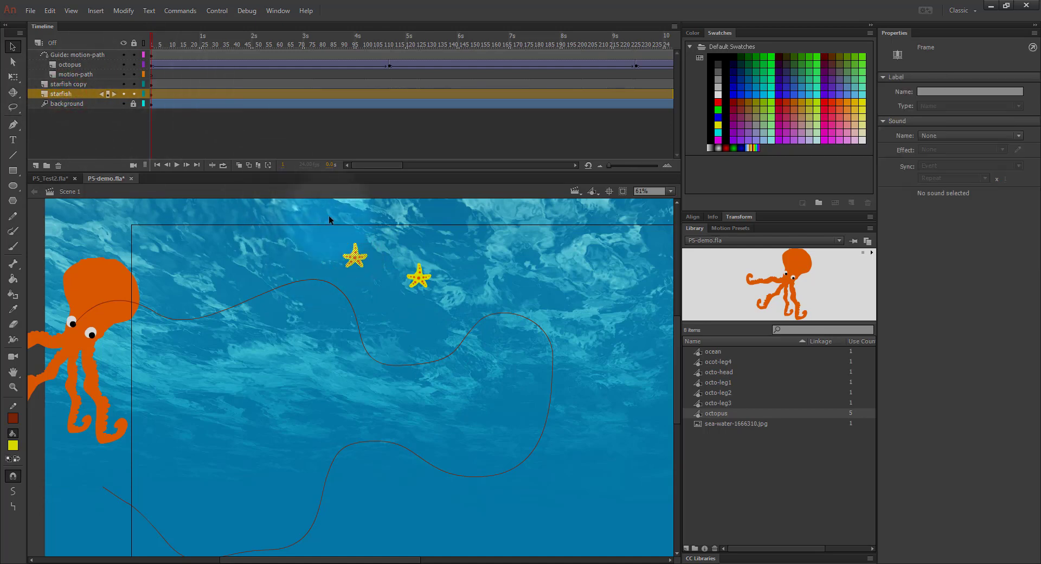
pyautogui.moveTo(358, 262); pyautogui.dragTo(266, 272)
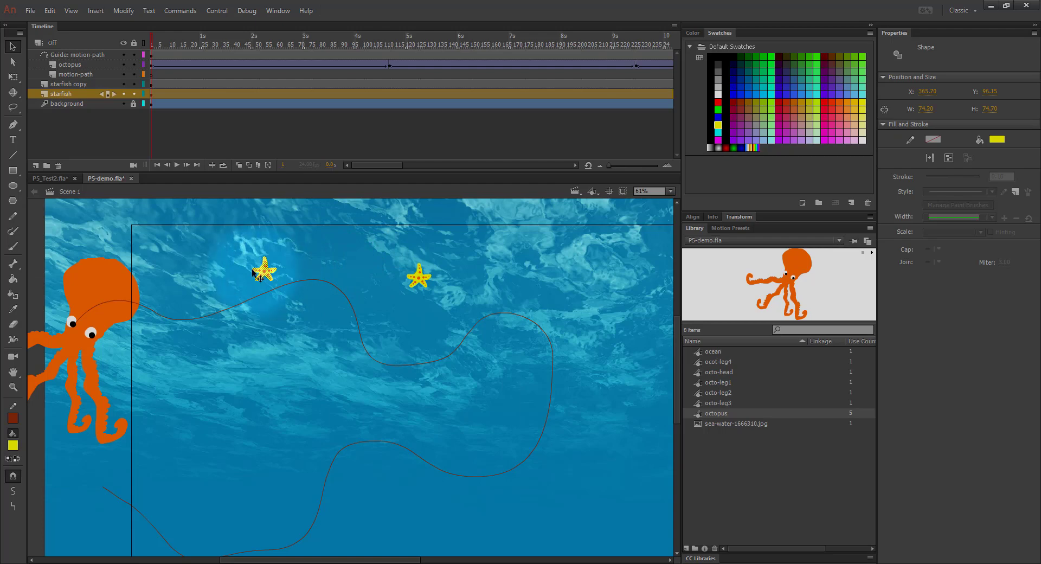
pyautogui.click(13, 76)
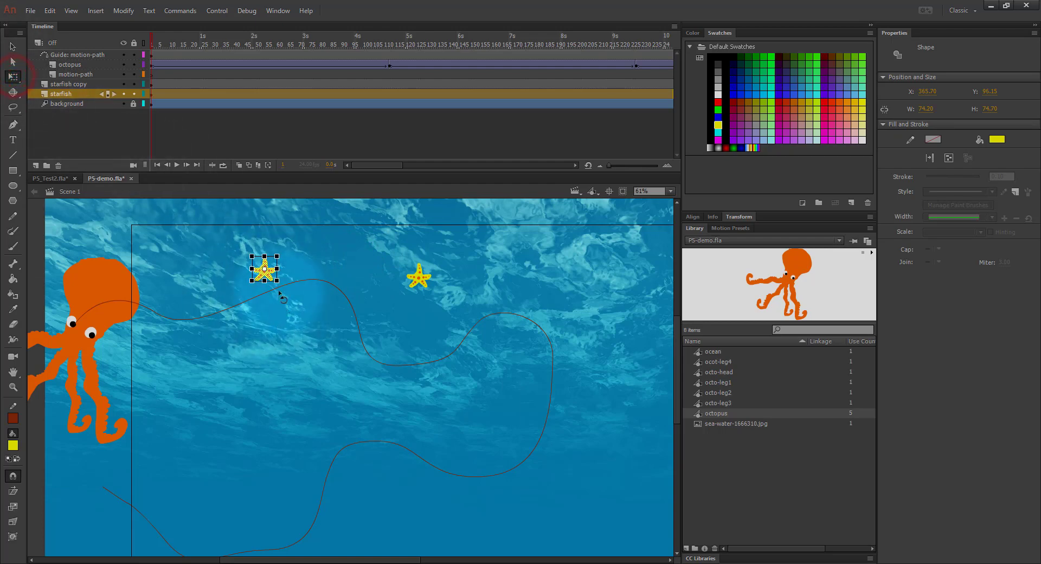
pyautogui.moveTo(277, 281); pyautogui.dragTo(291, 294)
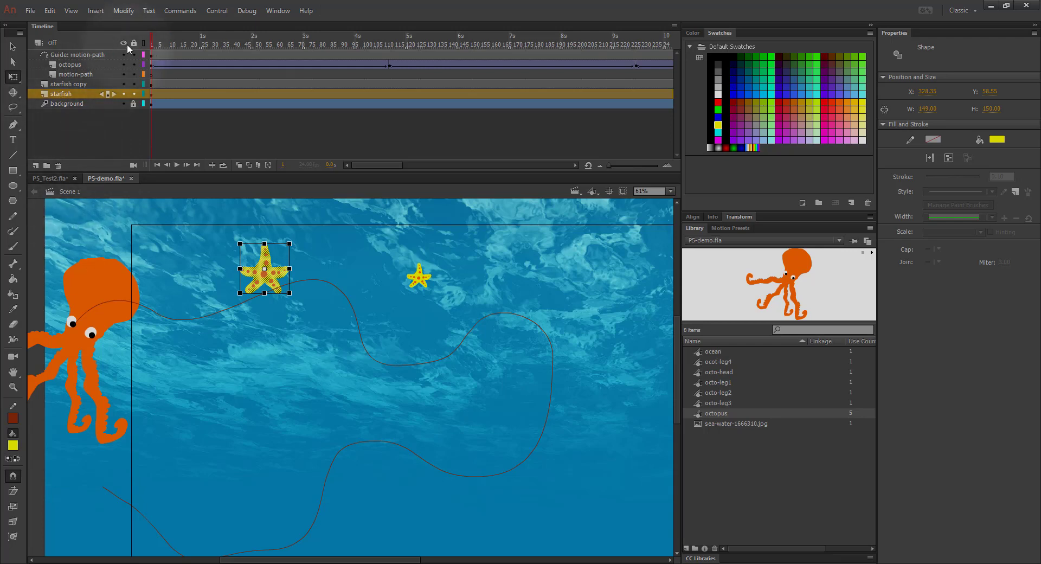
# Move the starfish layer to the top of the layer stack, above the octopus motion guide
pyautogui.click(150, 42)
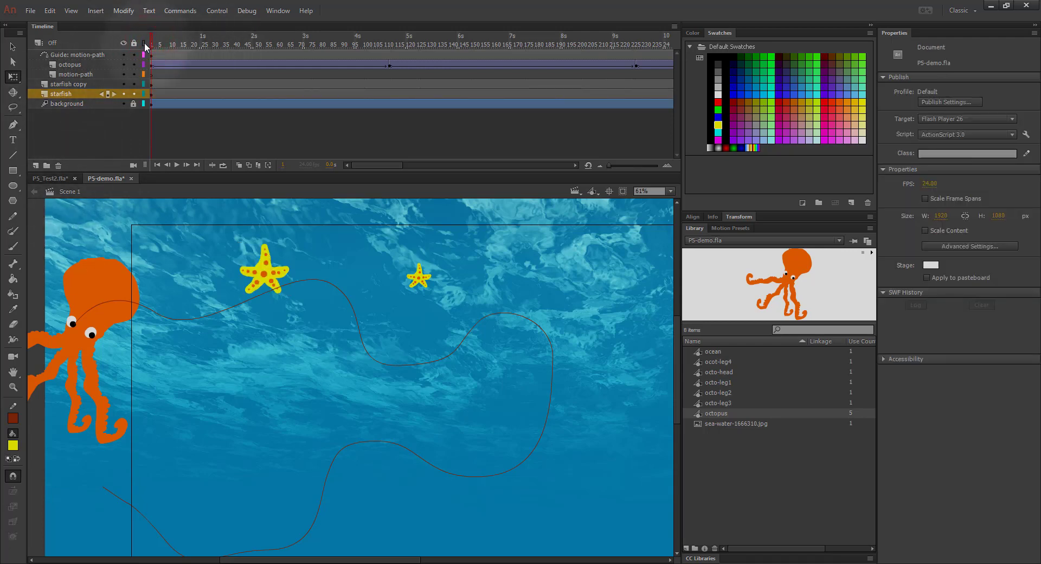
pyautogui.moveTo(152, 46); pyautogui.dragTo(215, 44)
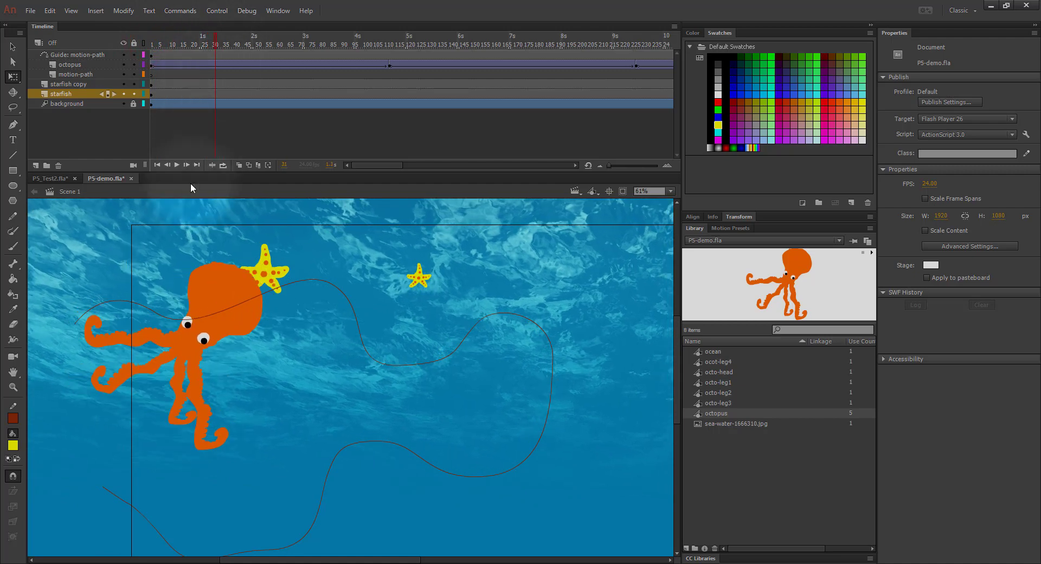
pyautogui.click(48, 95)
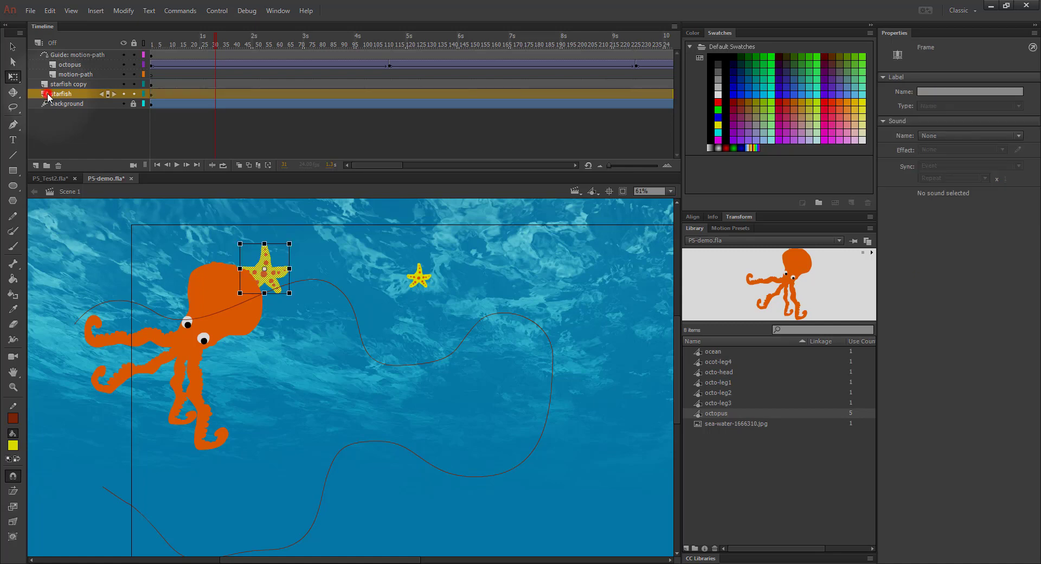
pyautogui.moveTo(42, 52); pyautogui.dragTo(43, 53)
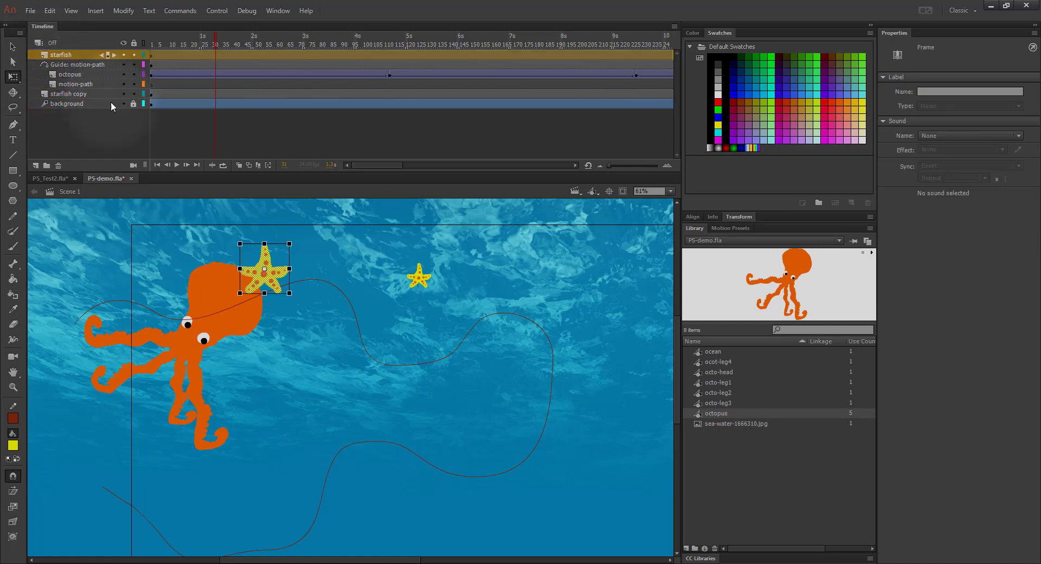
pyautogui.moveTo(215, 45); pyautogui.dragTo(143, 56)
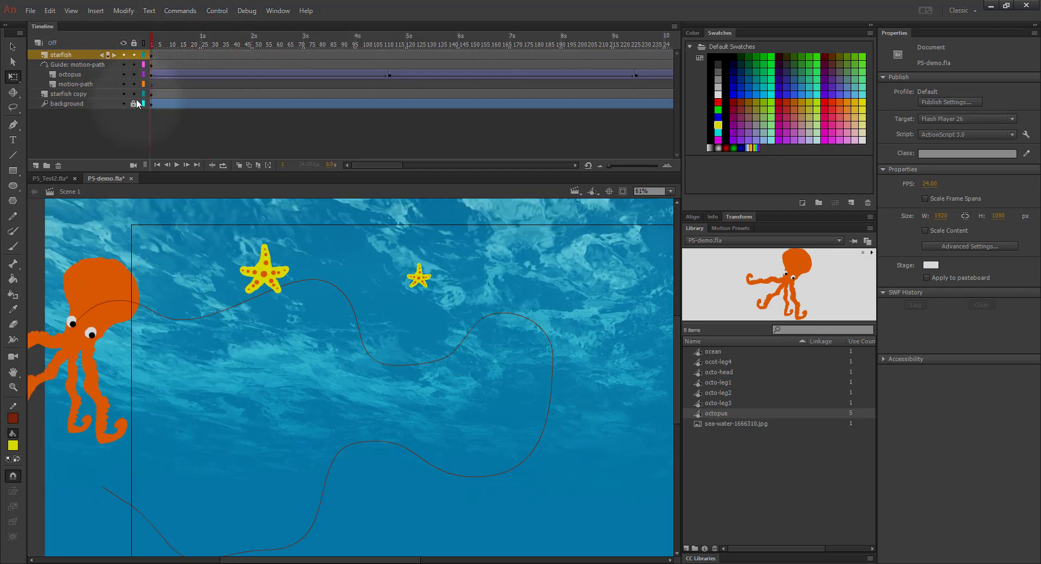
# Scale the octopus down at its first keyframe to about 313 by 344 px and preview its motion along the path
pyautogui.click(152, 76)
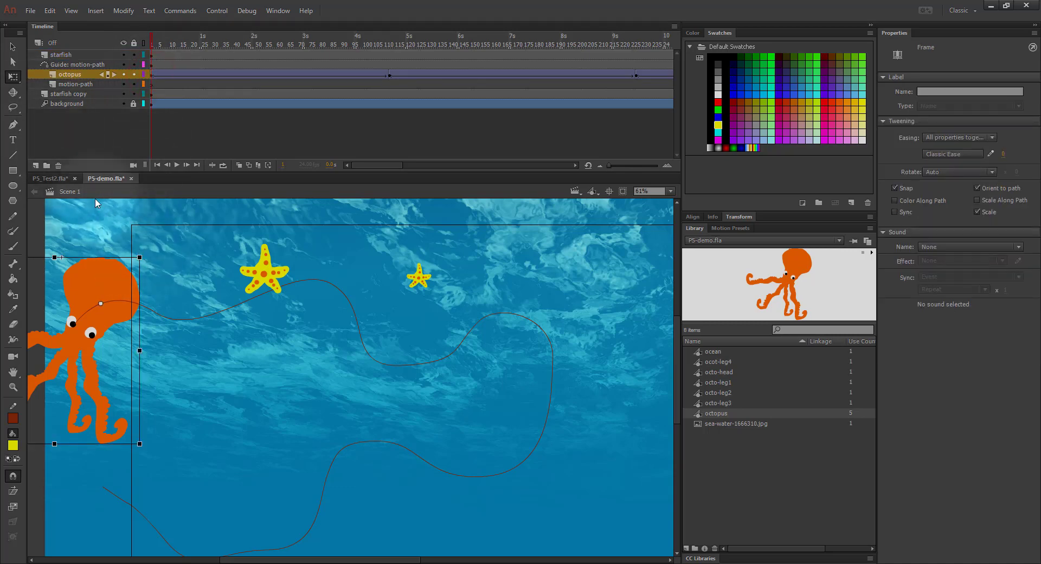
pyautogui.moveTo(140, 255); pyautogui.dragTo(126, 267)
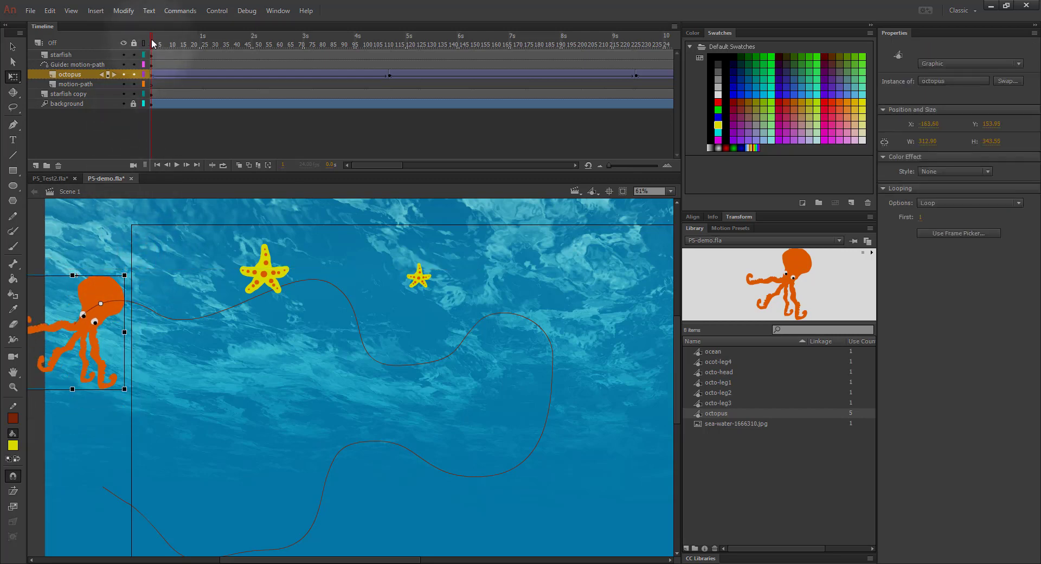
pyautogui.moveTo(154, 43); pyautogui.dragTo(296, 86)
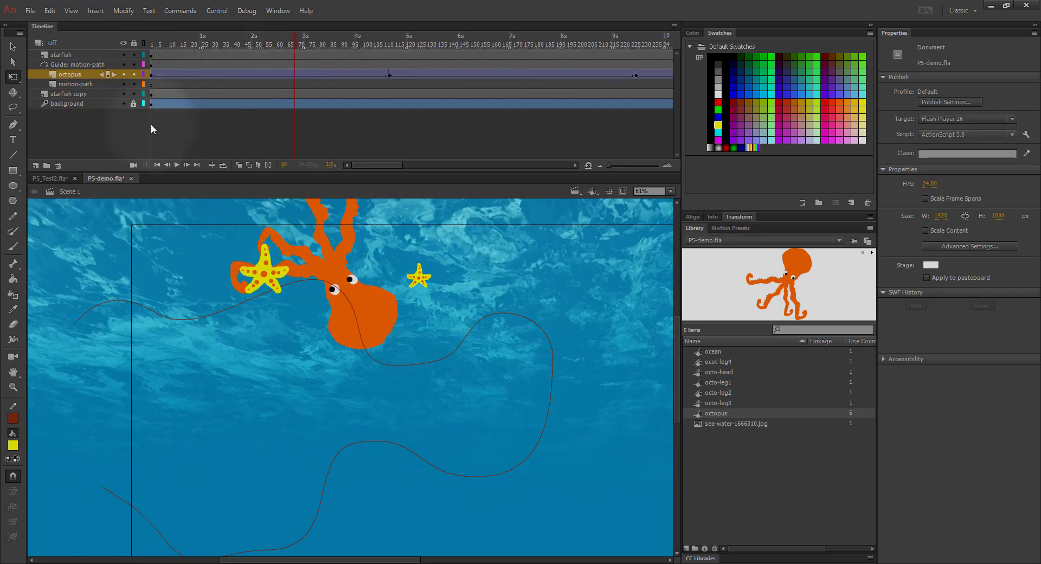
# Move the starfish copy onto the motion path at about X 1029, Y 222 and enlarge it to about 129 by 130 px
pyautogui.click(75, 95)
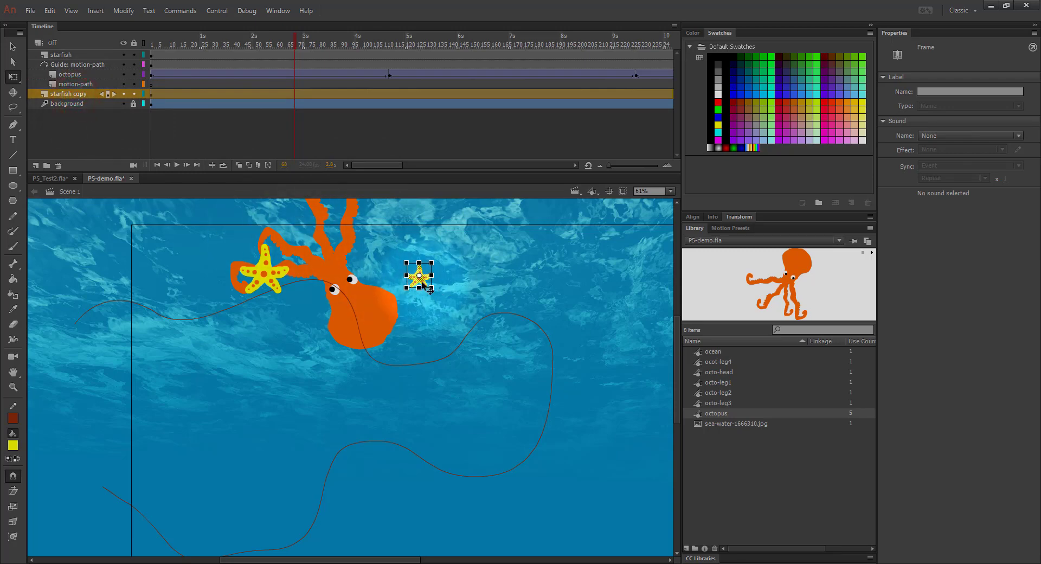
pyautogui.moveTo(423, 283); pyautogui.dragTo(493, 323)
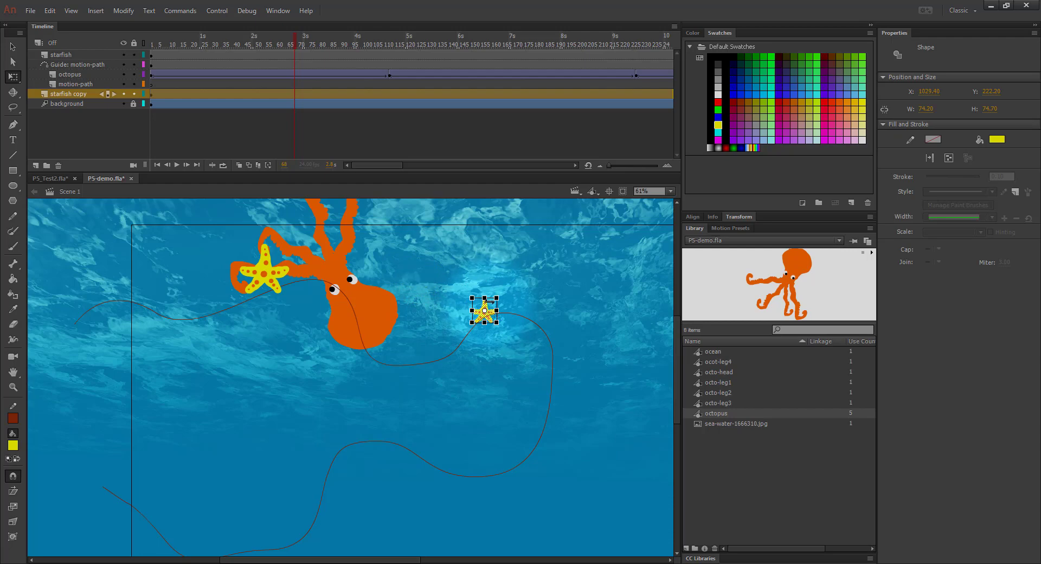
pyautogui.moveTo(496, 322)
pyautogui.mouseDown()
pyautogui.moveTo(517, 339)
pyautogui.moveTo(506, 331)
pyautogui.mouseUp()
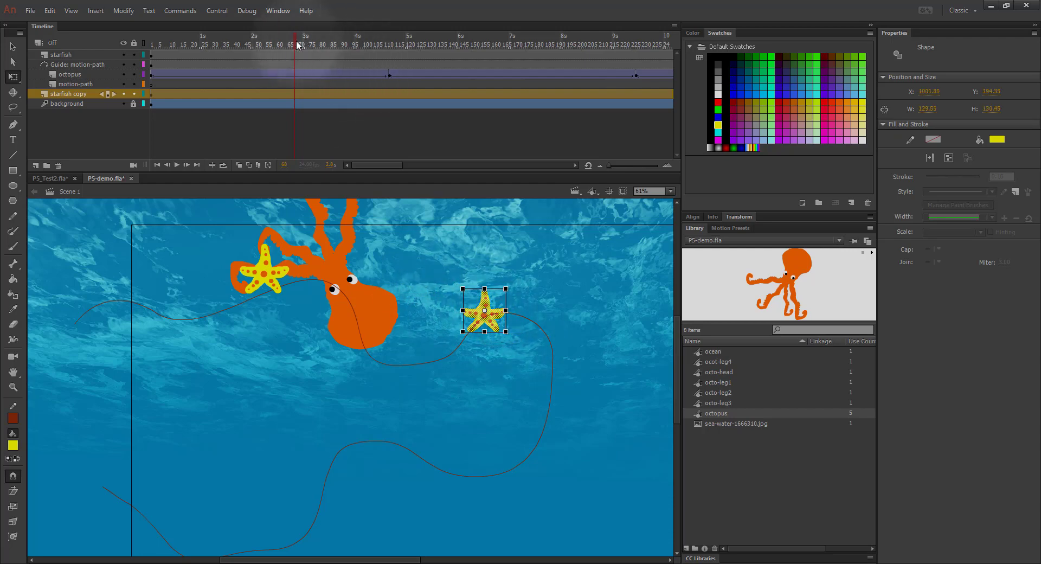
pyautogui.moveTo(298, 45); pyautogui.dragTo(237, 65)
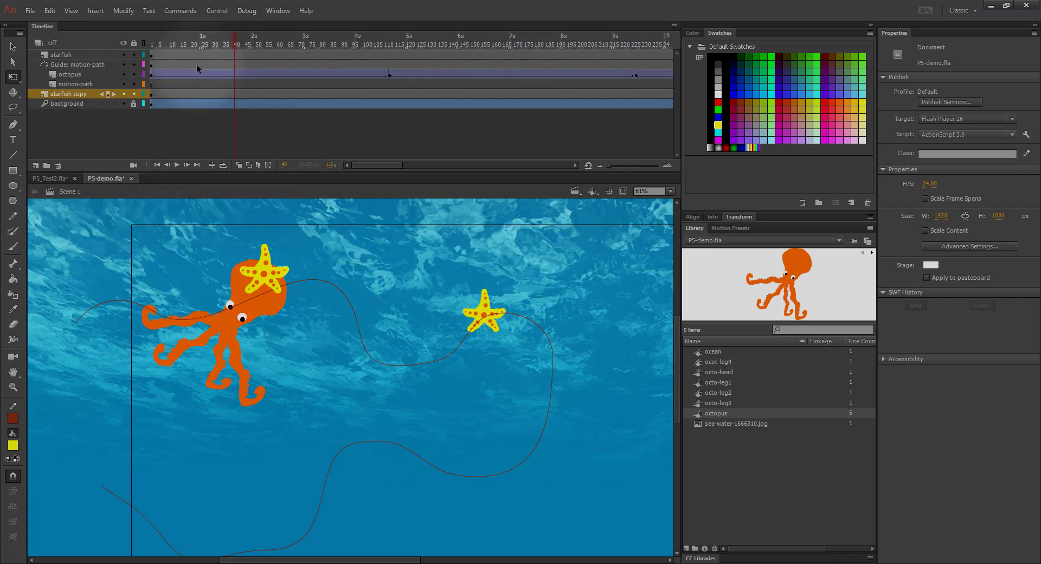
# Create a motion tween on the starfish layer from the start of the timeline, converting the starfish to a symbol
pyautogui.moveTo(234, 34); pyautogui.dragTo(152, 36)
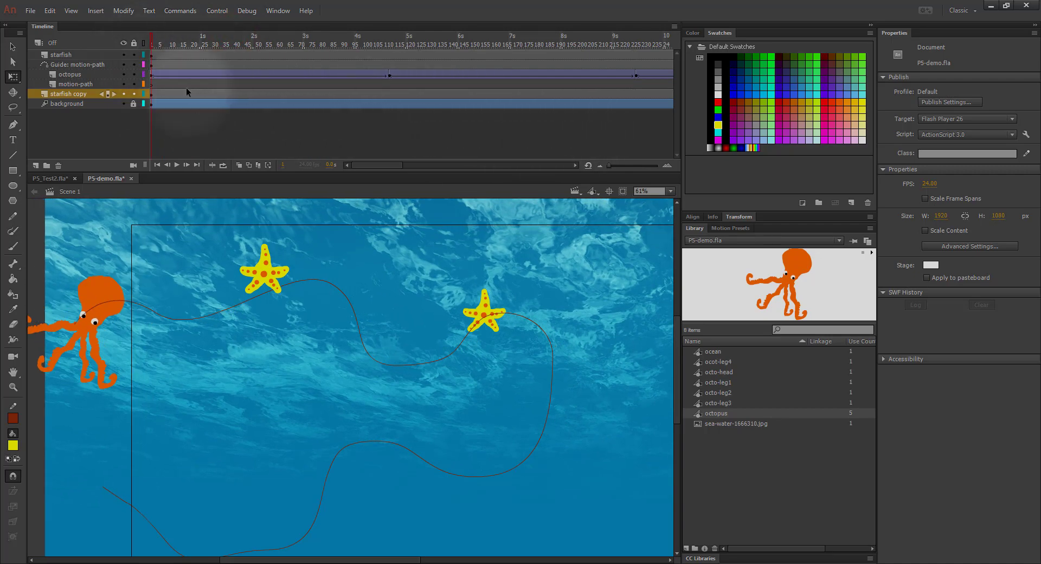
pyautogui.rightClick(153, 56)
pyautogui.click(163, 58)
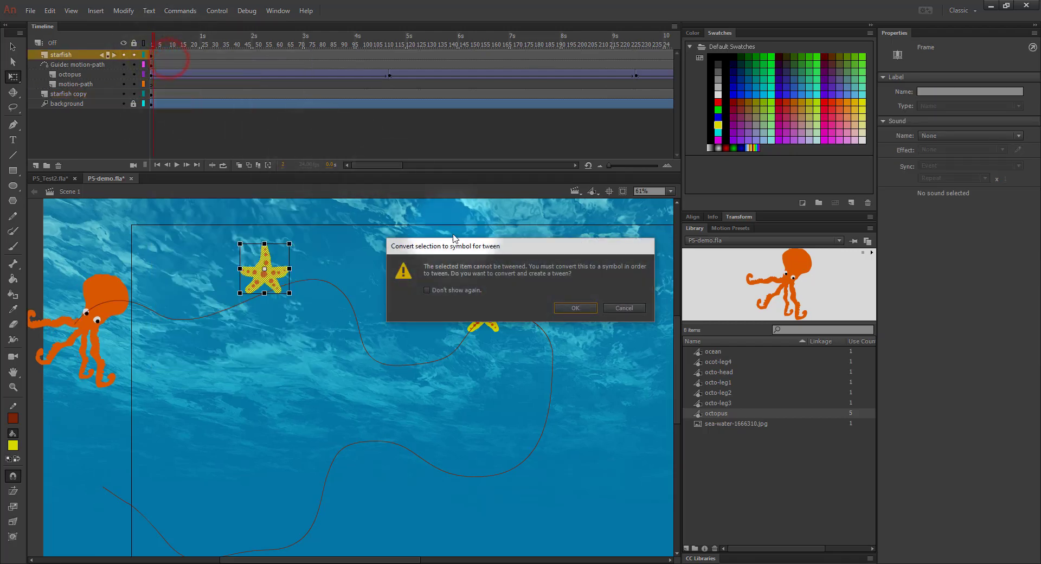
pyautogui.click(576, 308)
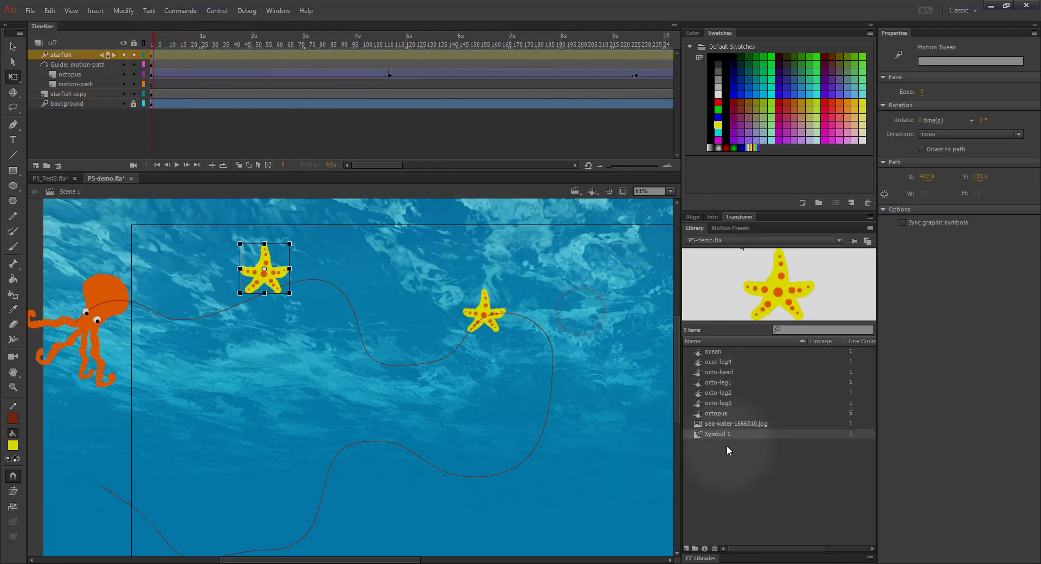
# Rename the new Symbol 1 in the library as starfish
pyautogui.doubleClick(715, 434)
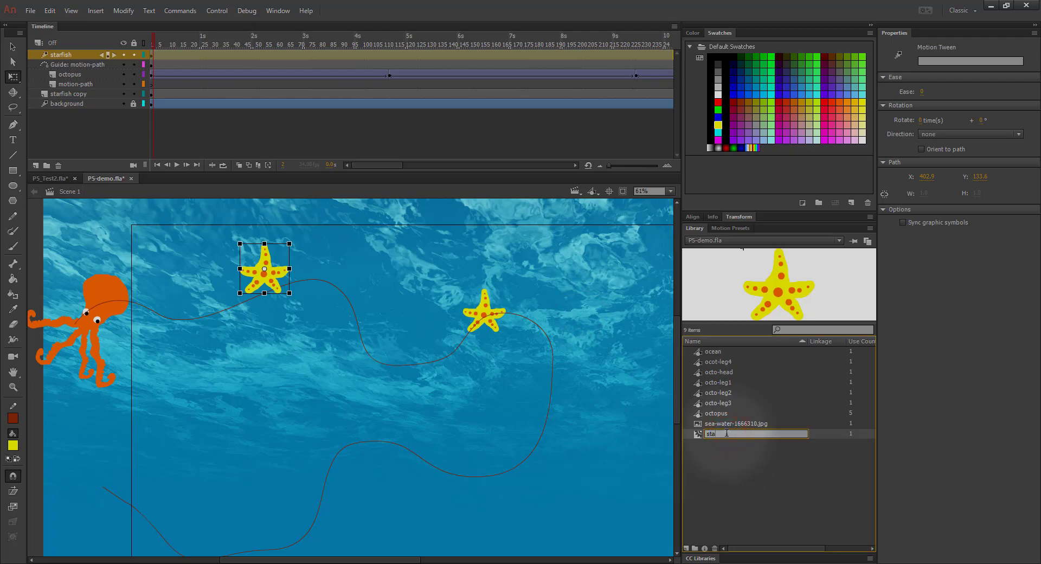
pyautogui.write('starfish')
pyautogui.press('Return')
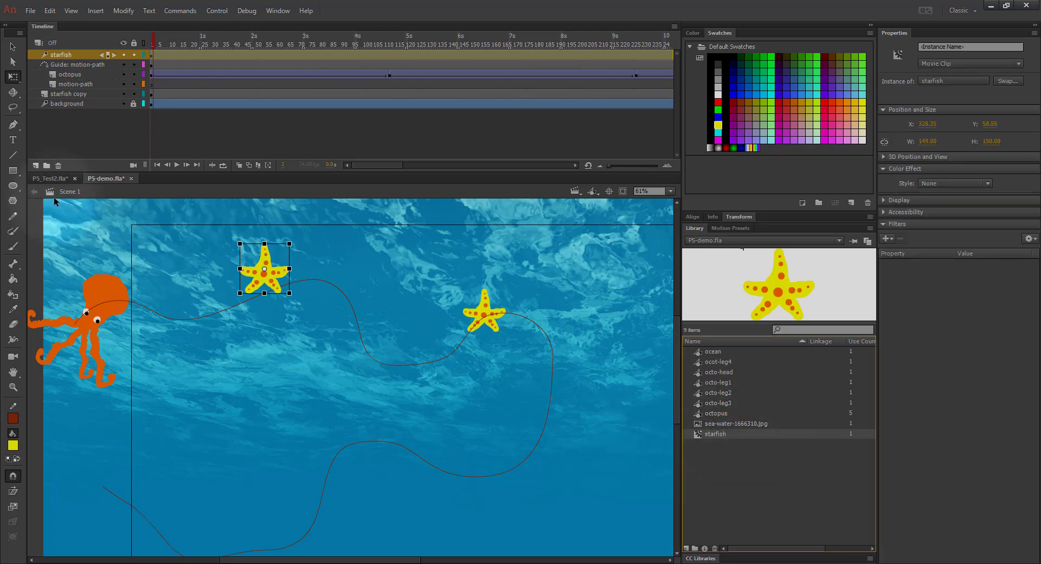
# Rotate the starfish counterclockwise by about 50 degrees at around frame 130 and play its animation to the end
pyautogui.moveTo(155, 44); pyautogui.dragTo(428, 44)
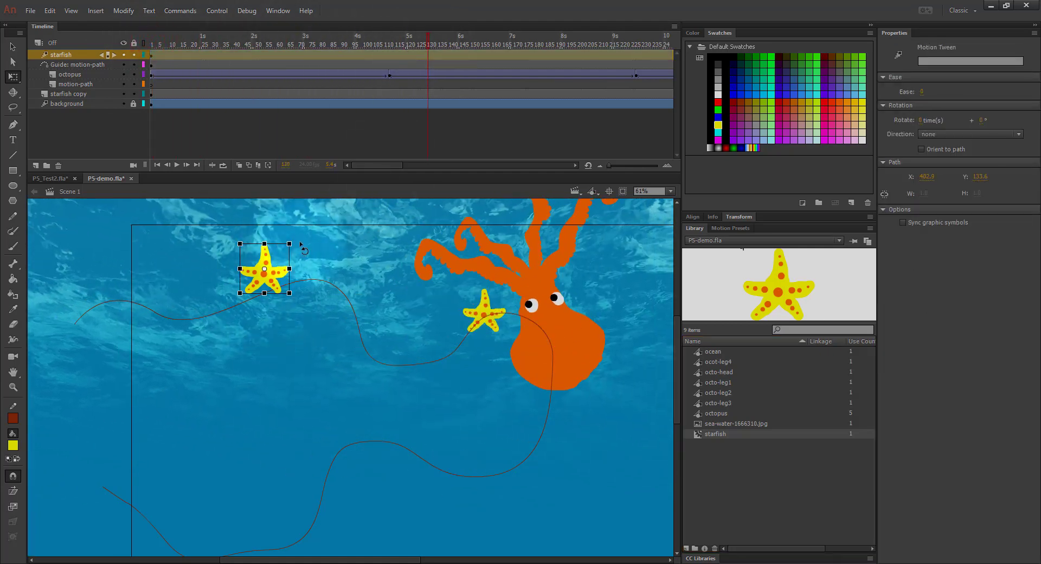
pyautogui.moveTo(299, 242); pyautogui.dragTo(270, 195)
pyautogui.moveTo(428, 43)
pyautogui.mouseDown()
pyautogui.moveTo(164, 35)
pyautogui.moveTo(421, 43)
pyautogui.mouseUp()
pyautogui.press('Return')
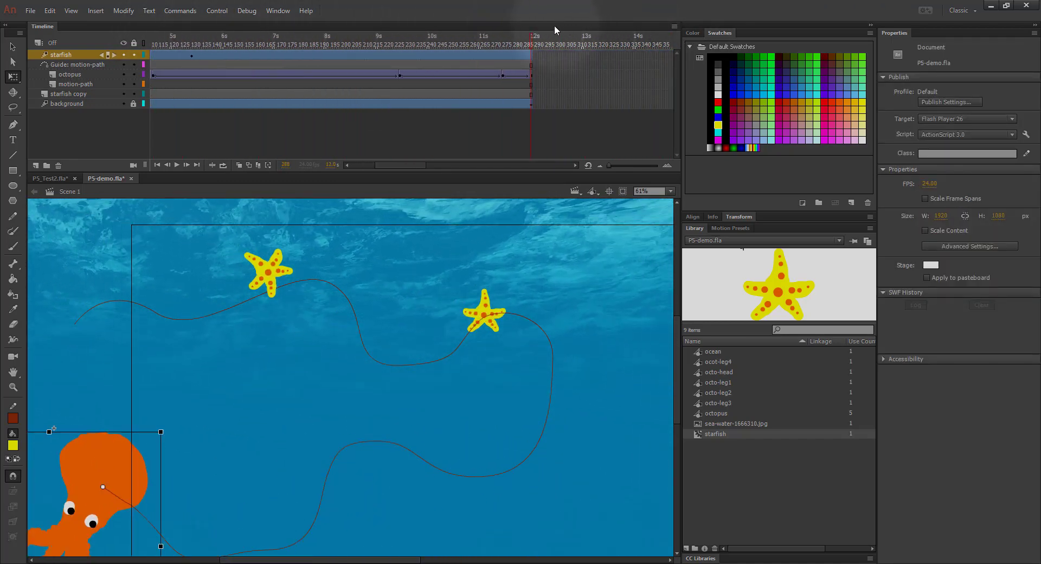
# Select the starfish layer's tweened starfish at frame 288 and rotate it further
pyautogui.click(266, 271)
pyautogui.click(319, 266)
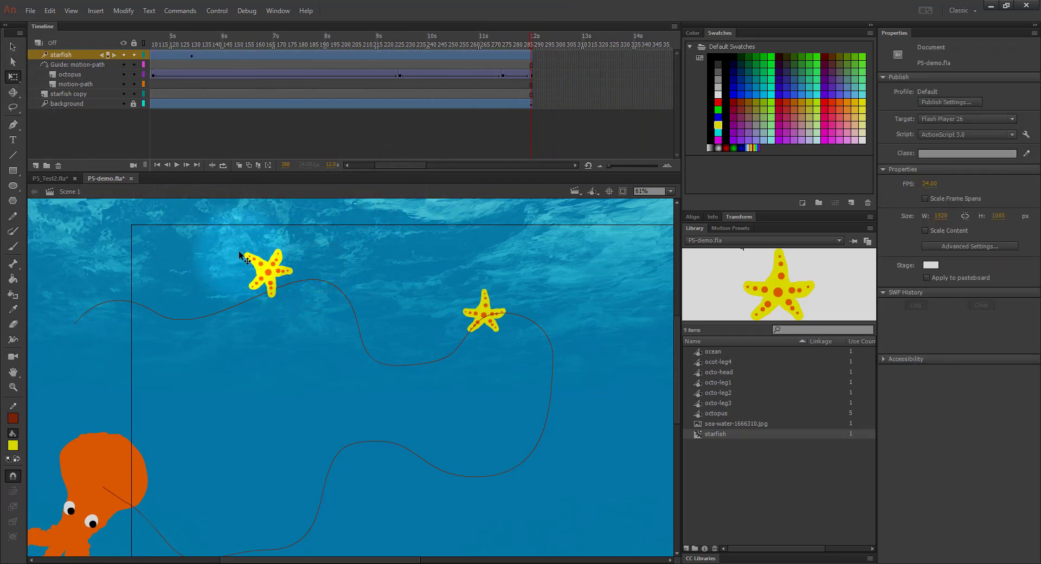
pyautogui.click(51, 55)
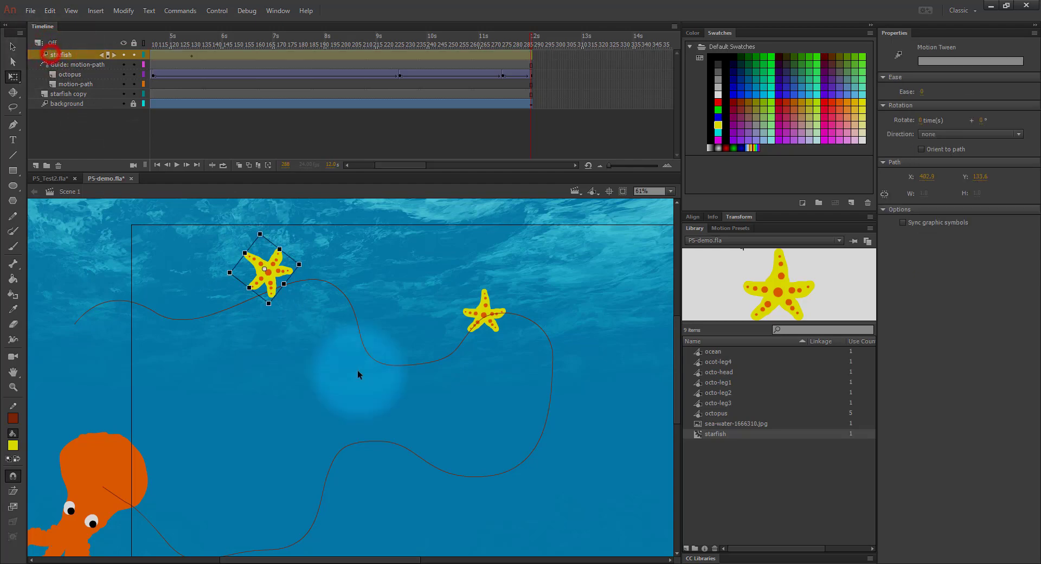
pyautogui.moveTo(304, 266); pyautogui.dragTo(301, 253)
# Create a motion tween on the starfish copy layer from frame 1, converting the second starfish to a symbol
pyautogui.moveTo(532, 42); pyautogui.dragTo(2, 71)
pyautogui.click(60, 54)
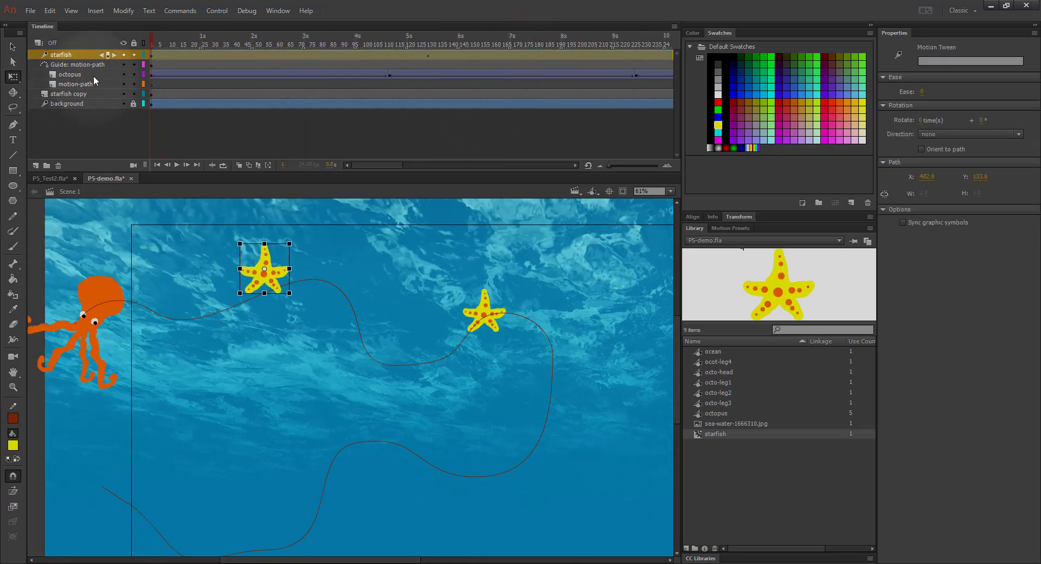
pyautogui.click(60, 93)
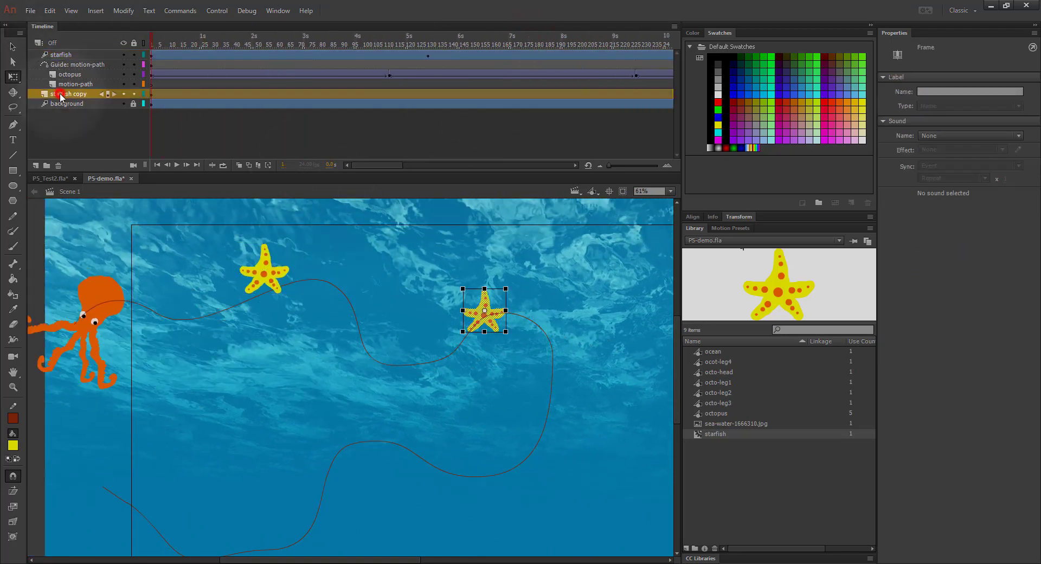
pyautogui.rightClick(149, 94)
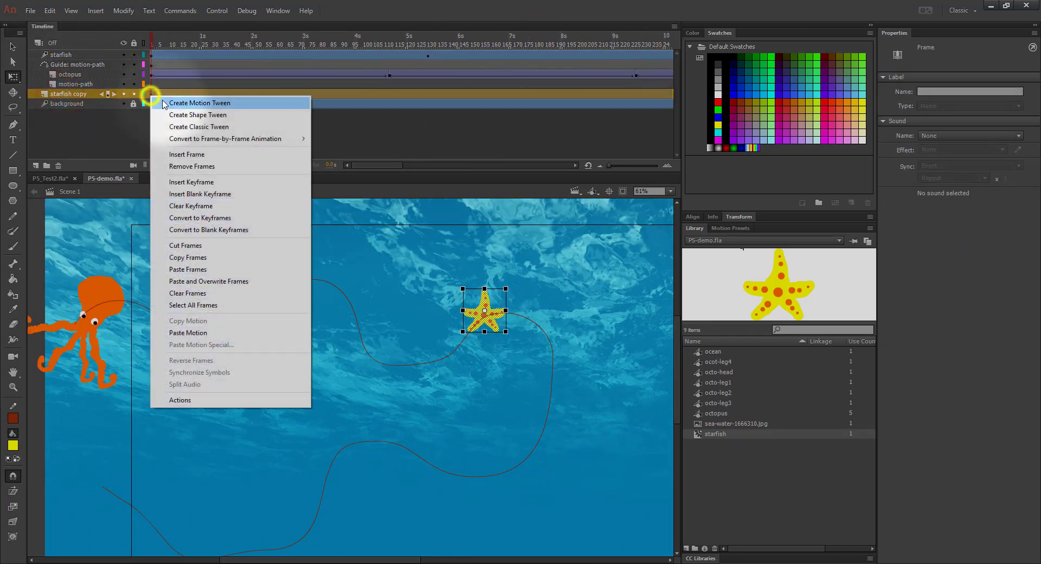
pyautogui.click(163, 102)
pyautogui.click(575, 308)
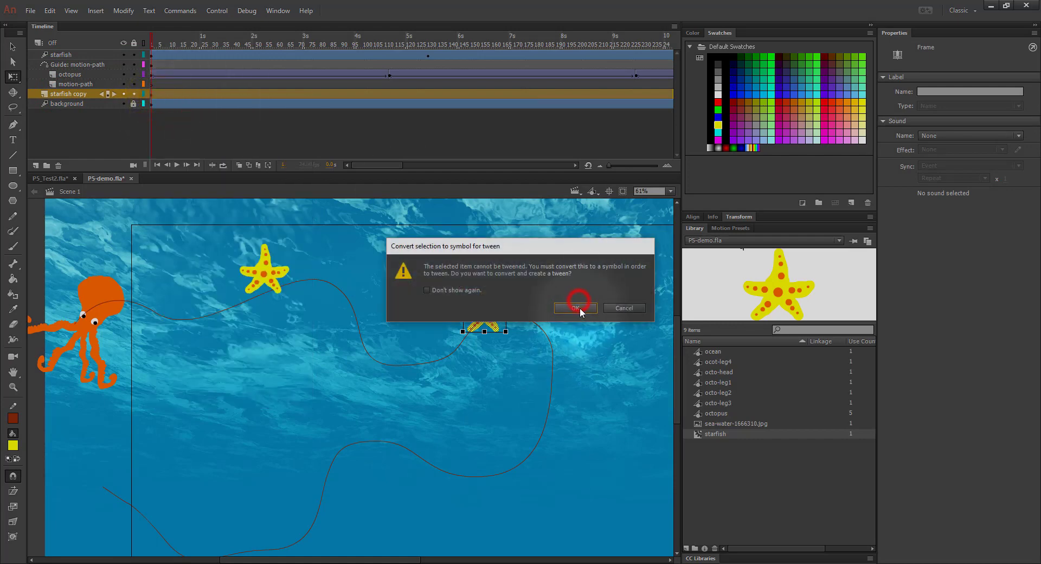
# Rename the second starfish's new library symbol as stafish2
pyautogui.click(723, 446)
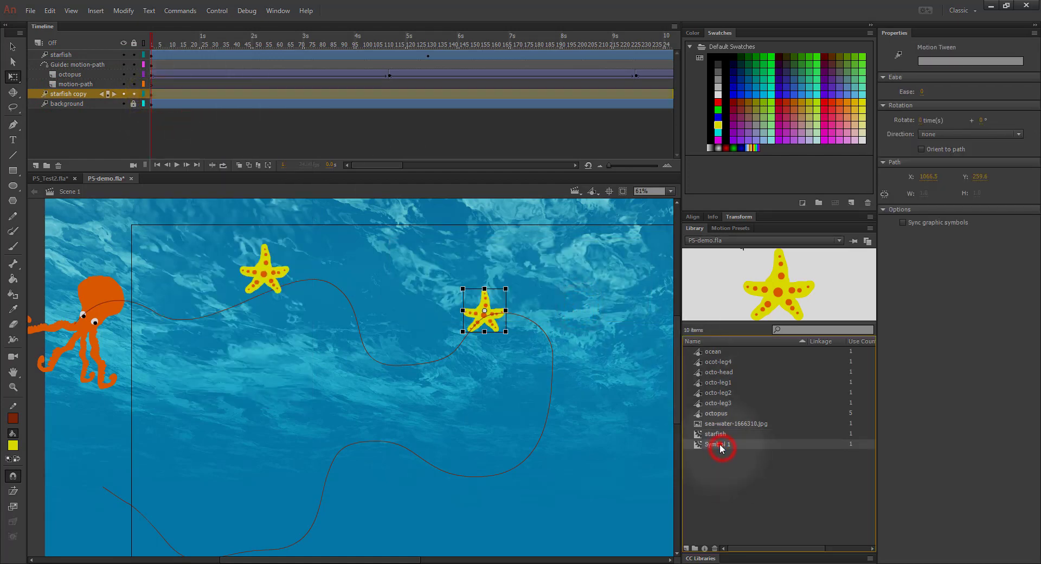
pyautogui.doubleClick(717, 444)
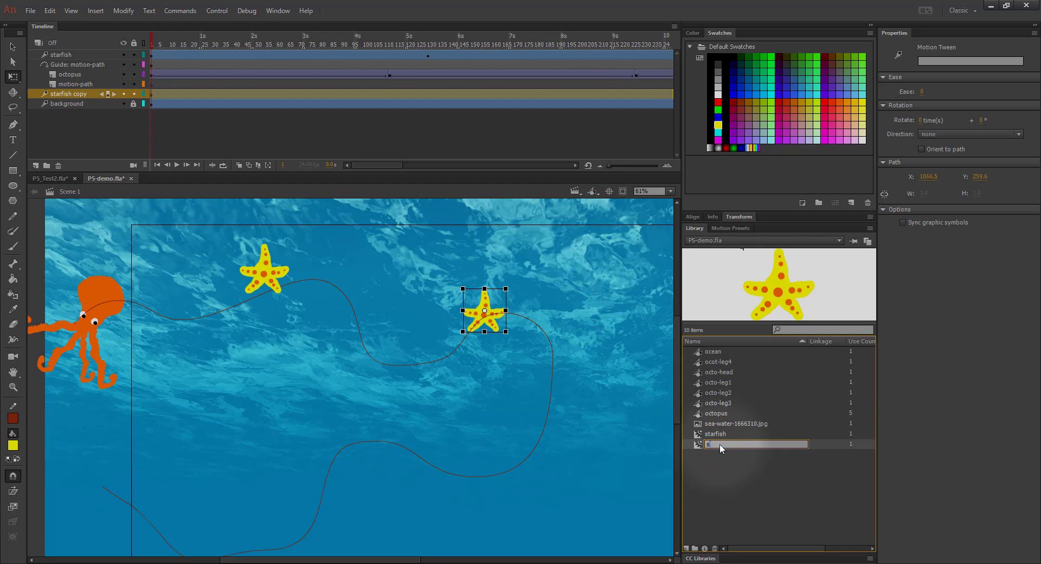
pyautogui.write('stafish2')
pyautogui.press('Return')
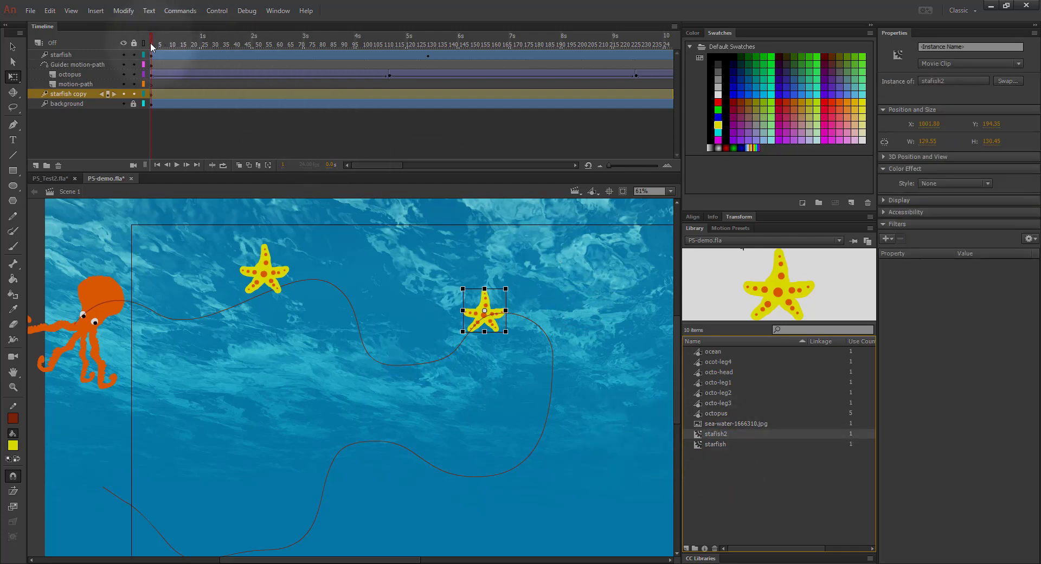
# Rotate the starfish copy slightly clockwise at frame 177 and further clockwise at frame 288
pyautogui.moveTo(150, 42); pyautogui.dragTo(529, 46)
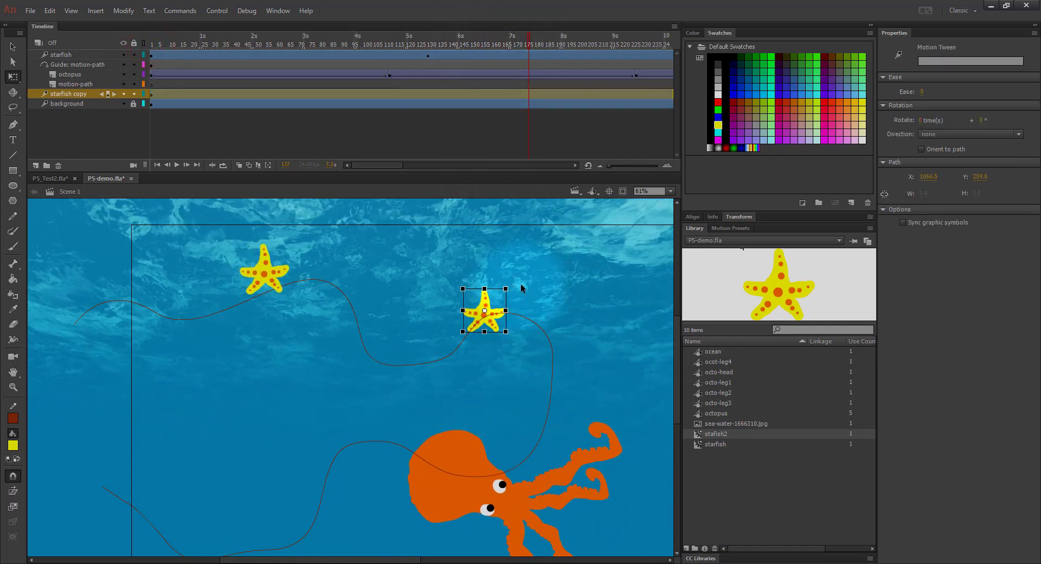
pyautogui.moveTo(513, 287); pyautogui.dragTo(518, 292)
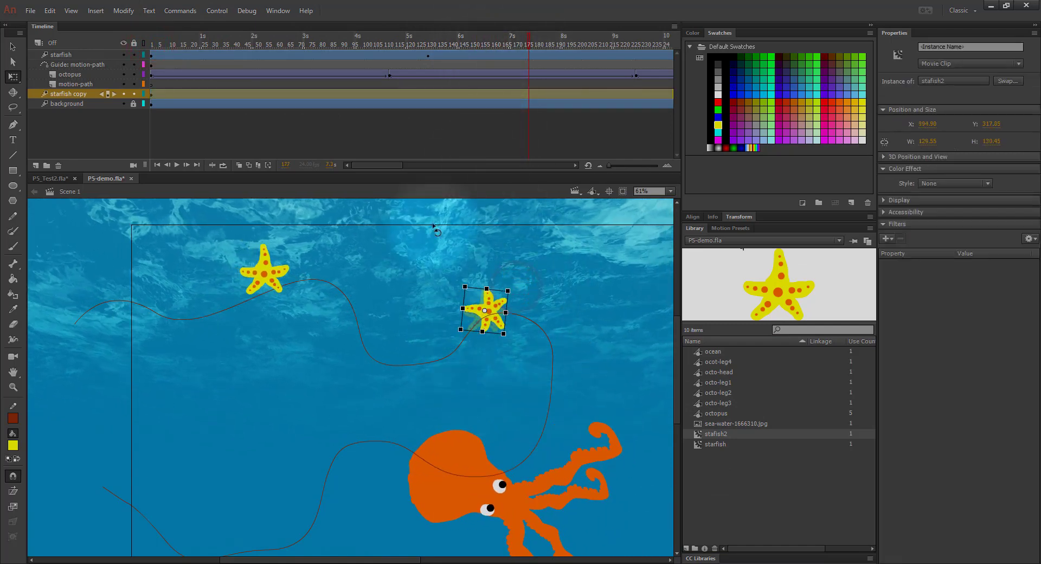
pyautogui.moveTo(528, 41); pyautogui.dragTo(276, 41)
pyautogui.moveTo(342, 27); pyautogui.dragTo(587, 28)
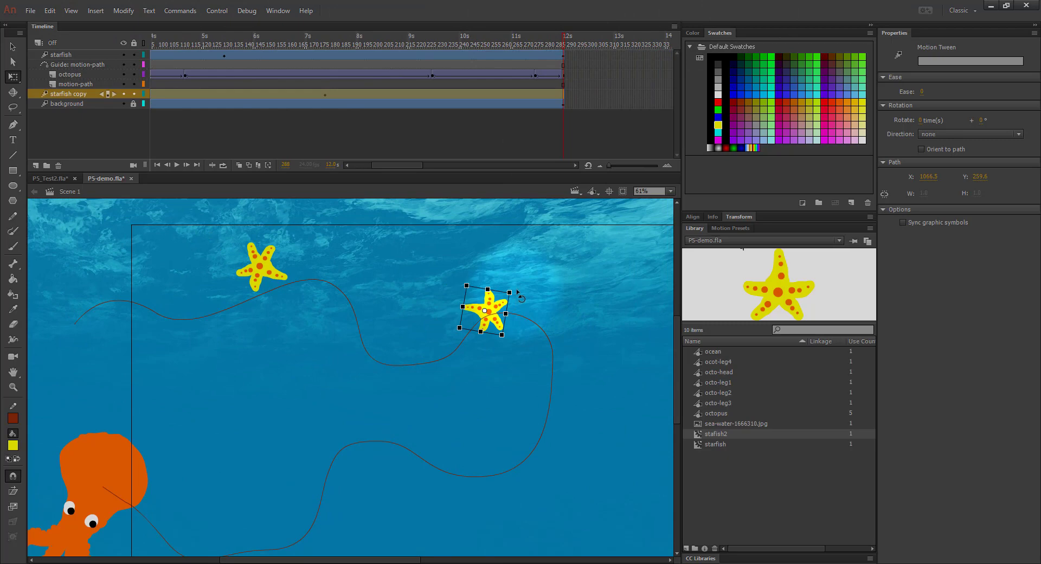
pyautogui.moveTo(517, 292); pyautogui.dragTo(524, 317)
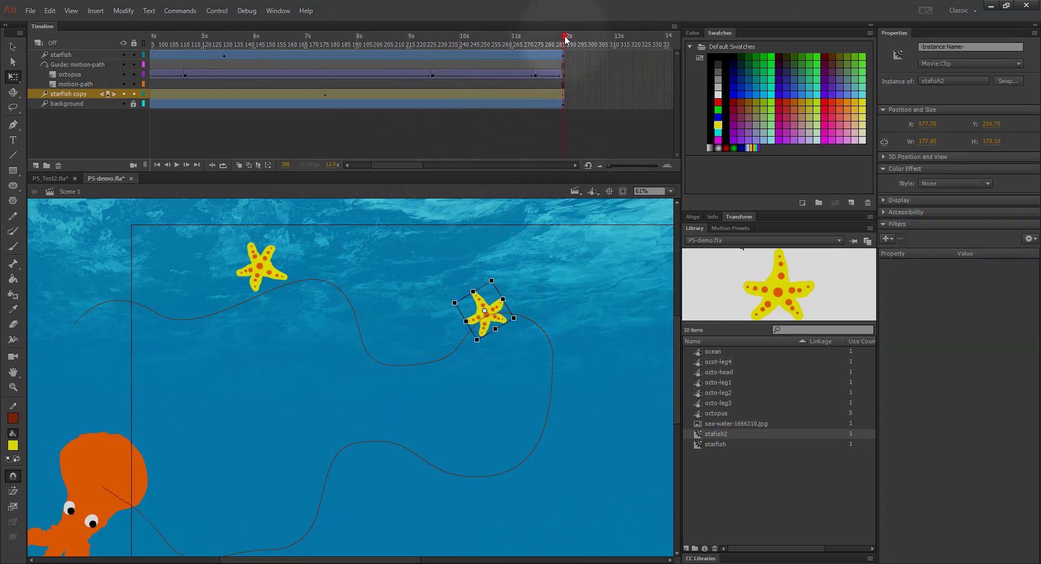
# Play the whole animation from frame 1 to check both starfish tweens, and return to the first frame
pyautogui.moveTo(564, 40); pyautogui.dragTo(5, 51)
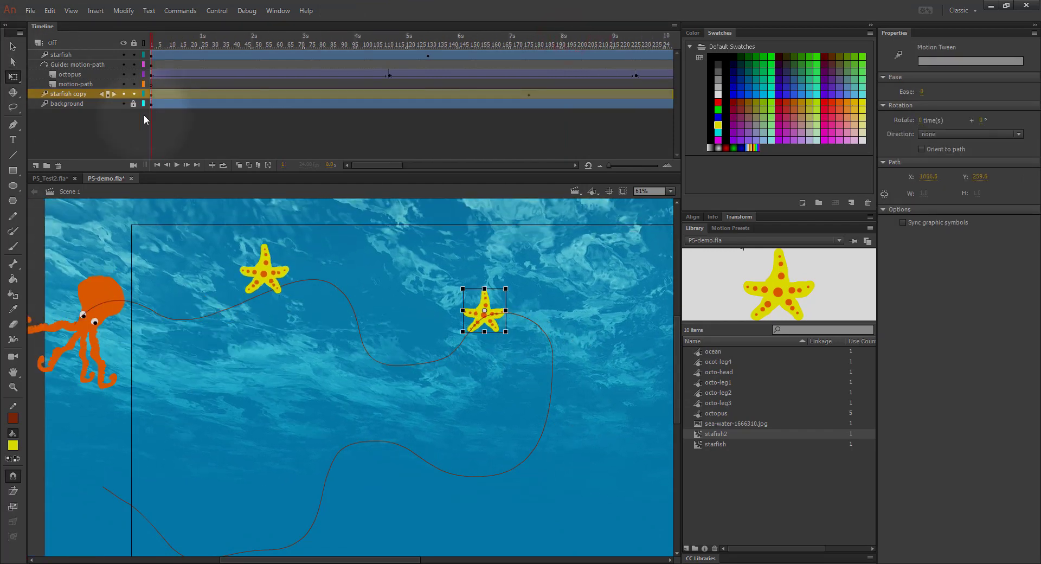
pyautogui.click(176, 165)
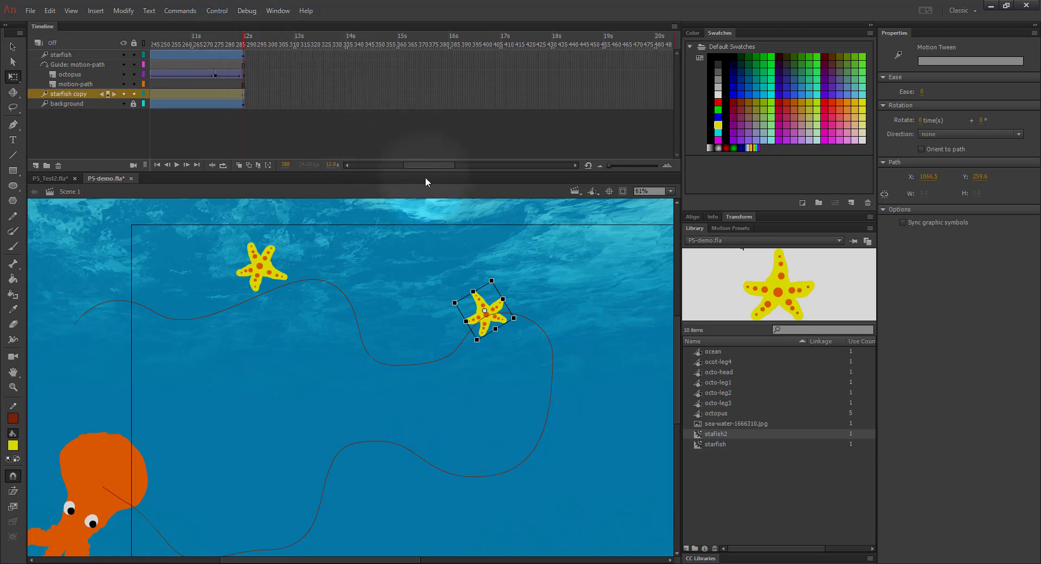
pyautogui.moveTo(425, 165); pyautogui.dragTo(340, 165)
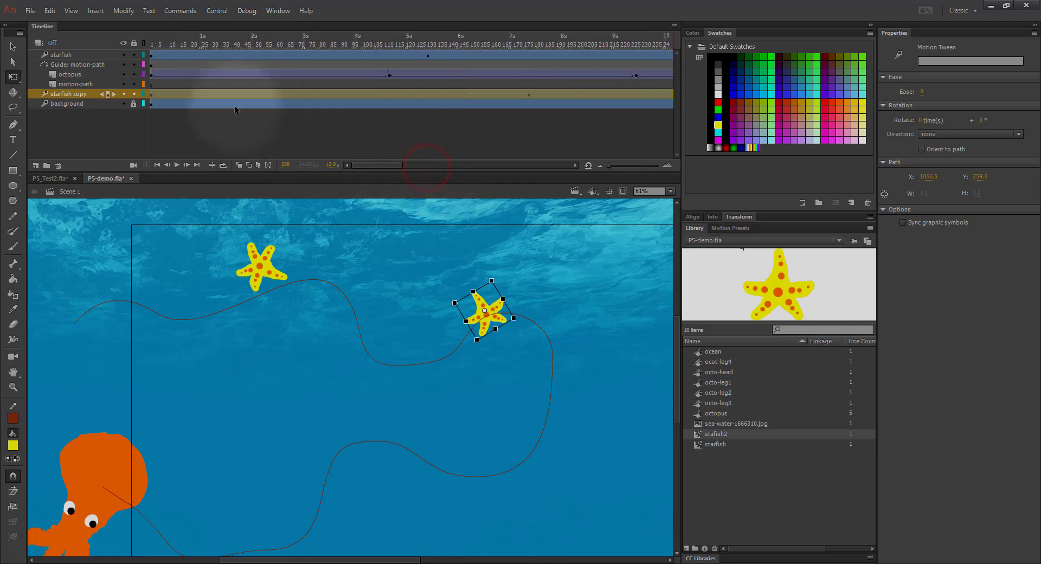
pyautogui.click(153, 43)
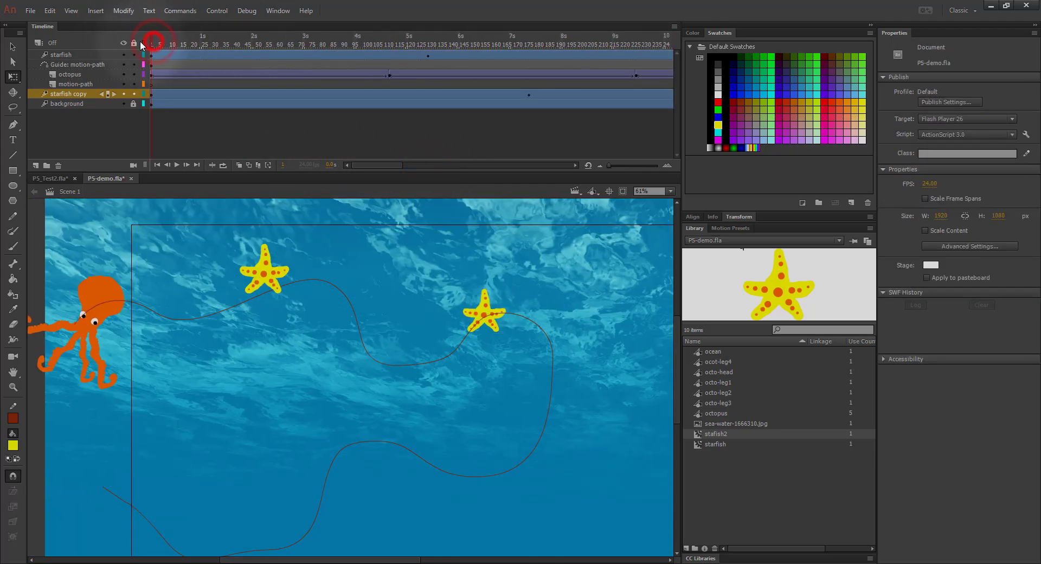
# Lock all existing layers and add a layer named practice between the starfish copy and background layers
pyautogui.click(134, 94)
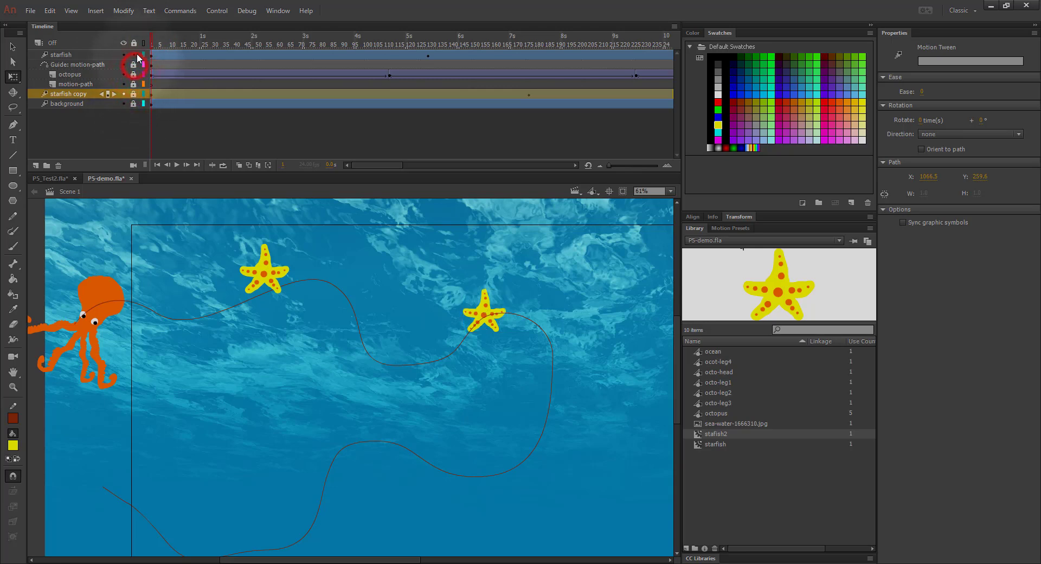
pyautogui.moveTo(523, 472); pyautogui.dragTo(390, 111)
pyautogui.moveTo(333, 493); pyautogui.dragTo(345, 455)
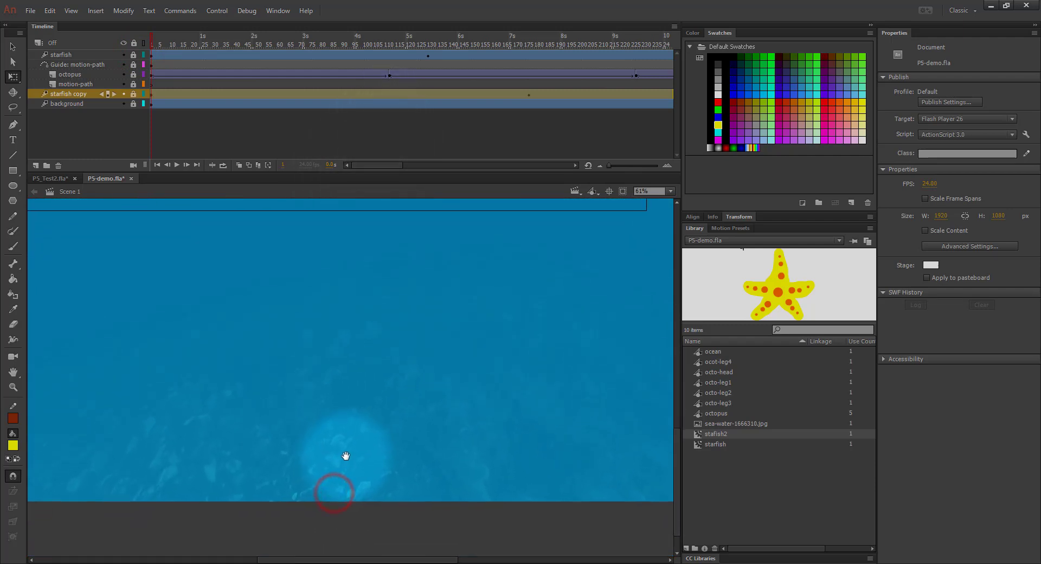
pyautogui.click(35, 165)
pyautogui.doubleClick(63, 94)
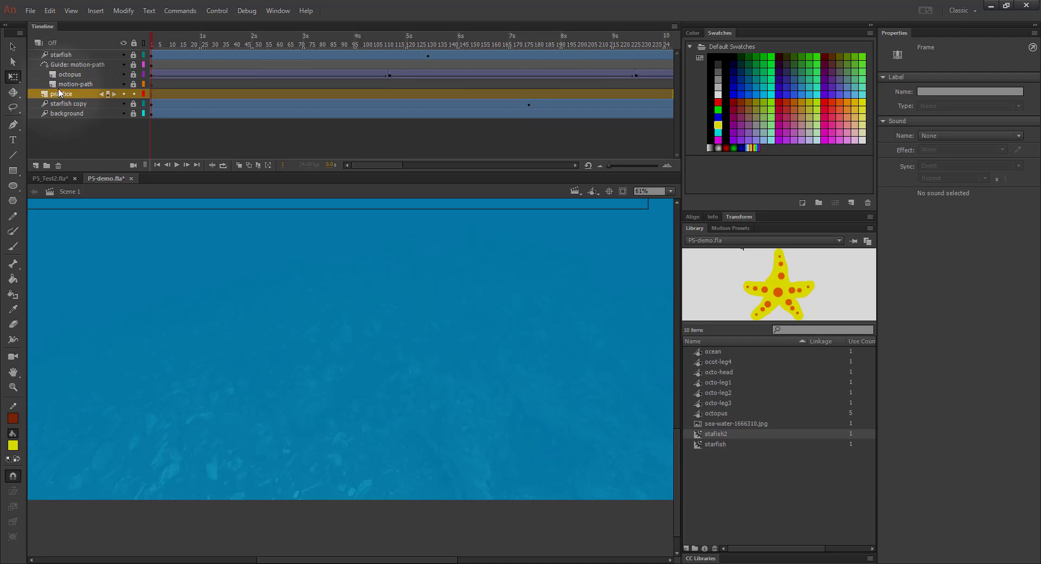
pyautogui.moveTo(58, 105); pyautogui.dragTo(62, 107)
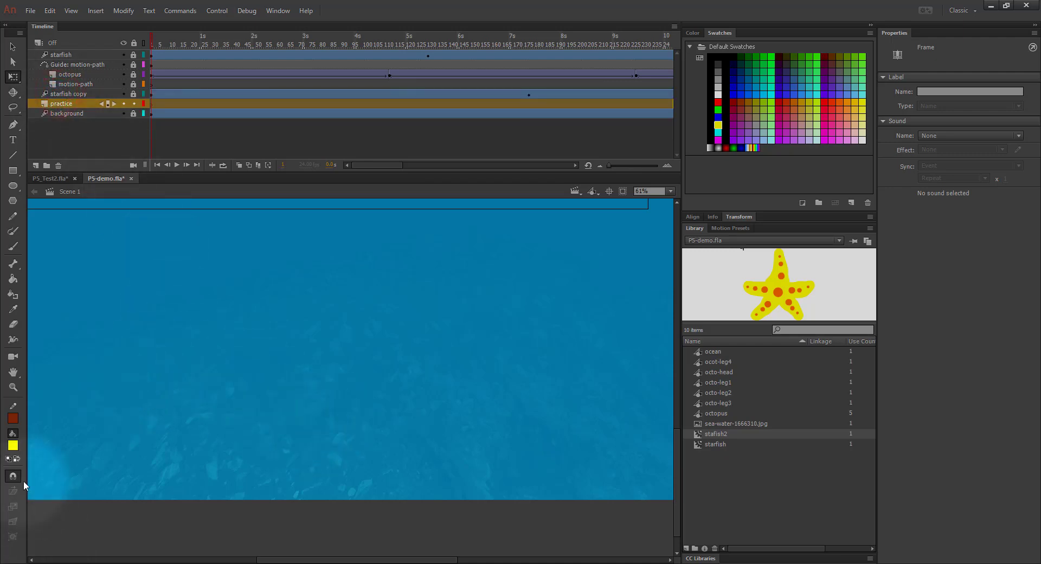
# Set the fill color to red and the stroke to none
pyautogui.click(12, 446)
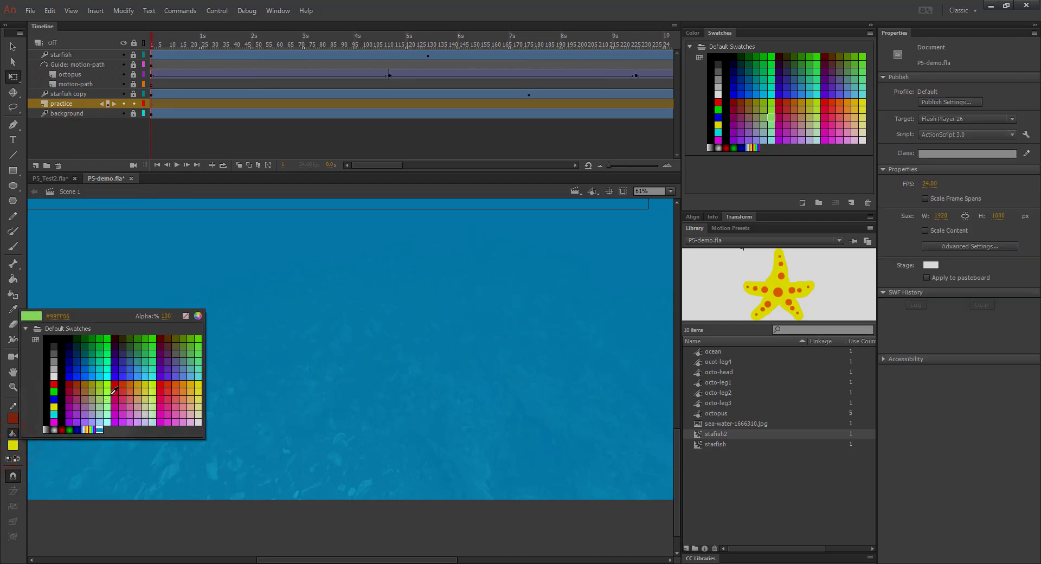
pyautogui.click(172, 381)
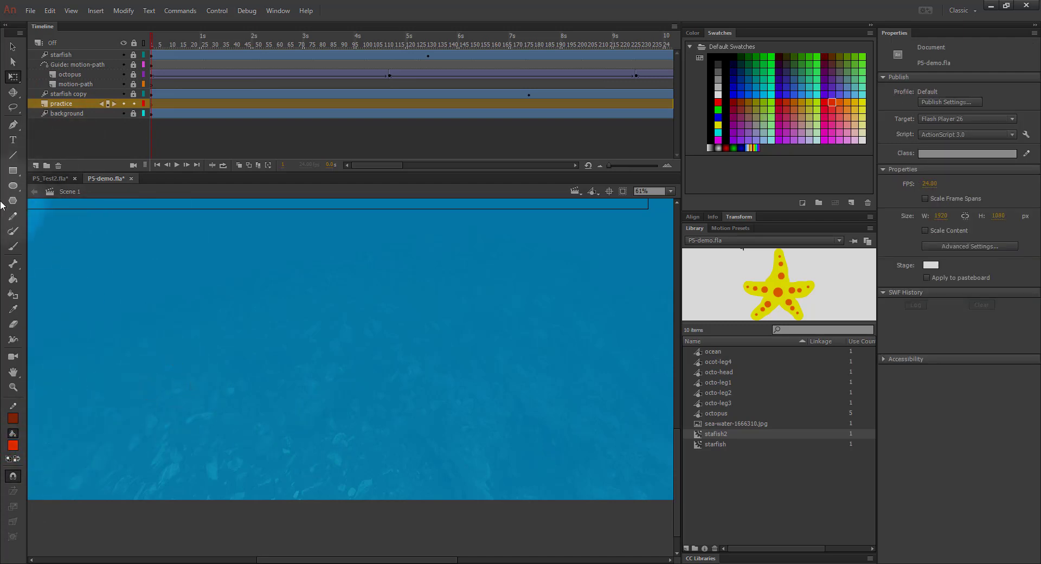
pyautogui.click(14, 419)
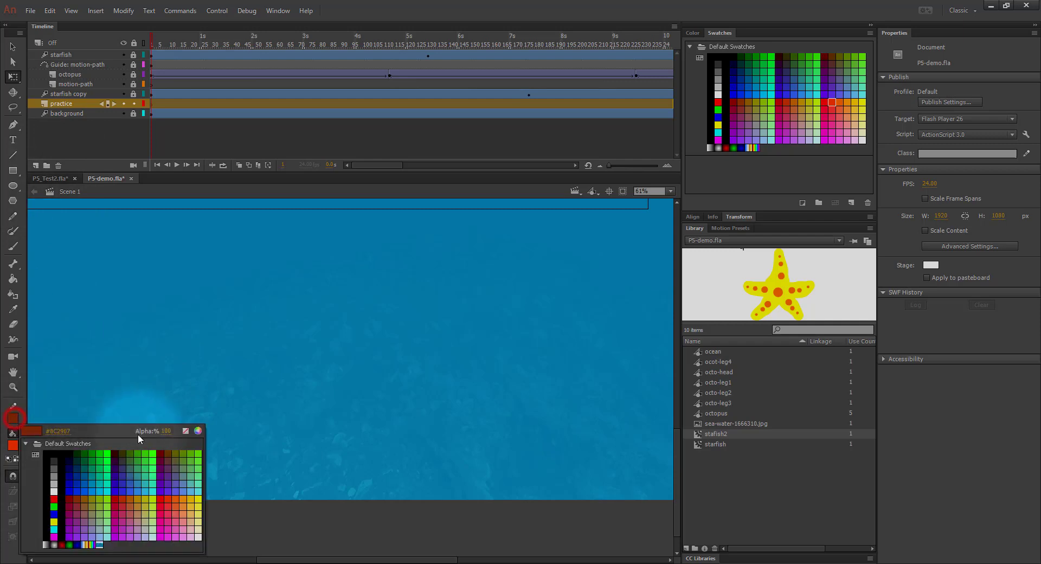
pyautogui.click(186, 432)
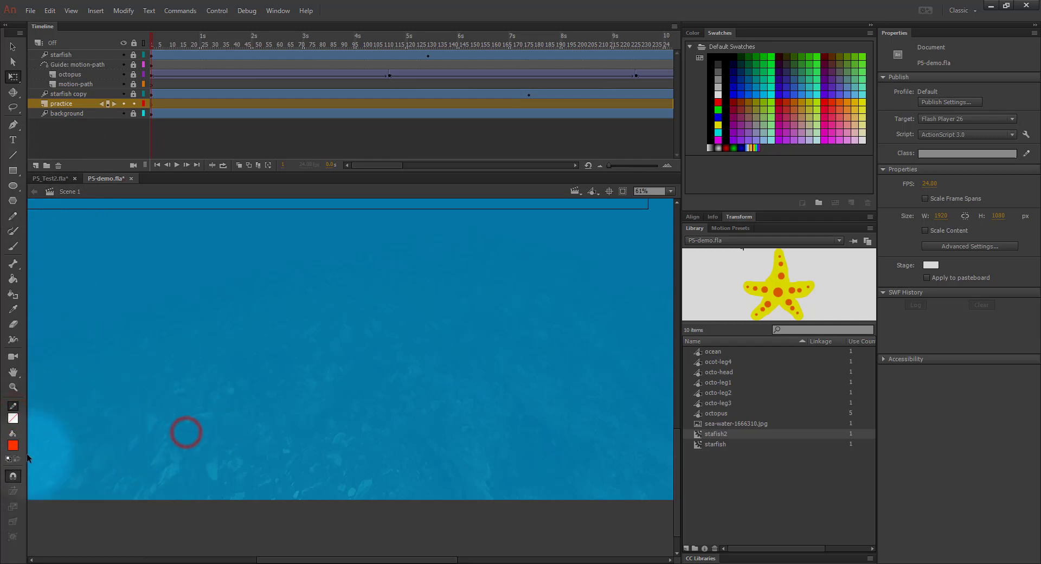
# Draw a wide red oval near the seabed and a smaller red circle just above it with the Oval tool
pyautogui.click(9, 186)
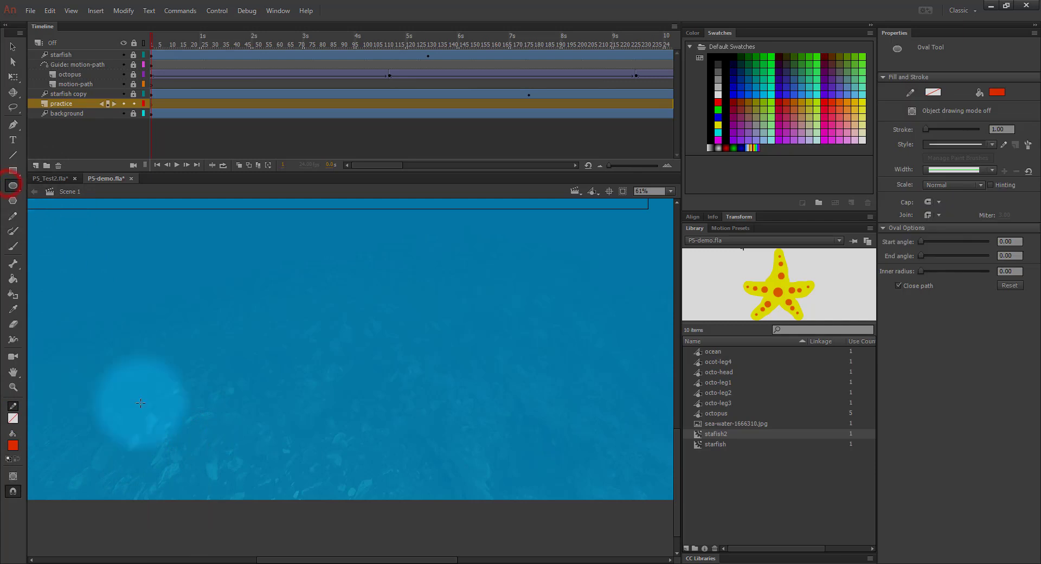
pyautogui.moveTo(273, 413); pyautogui.dragTo(359, 481)
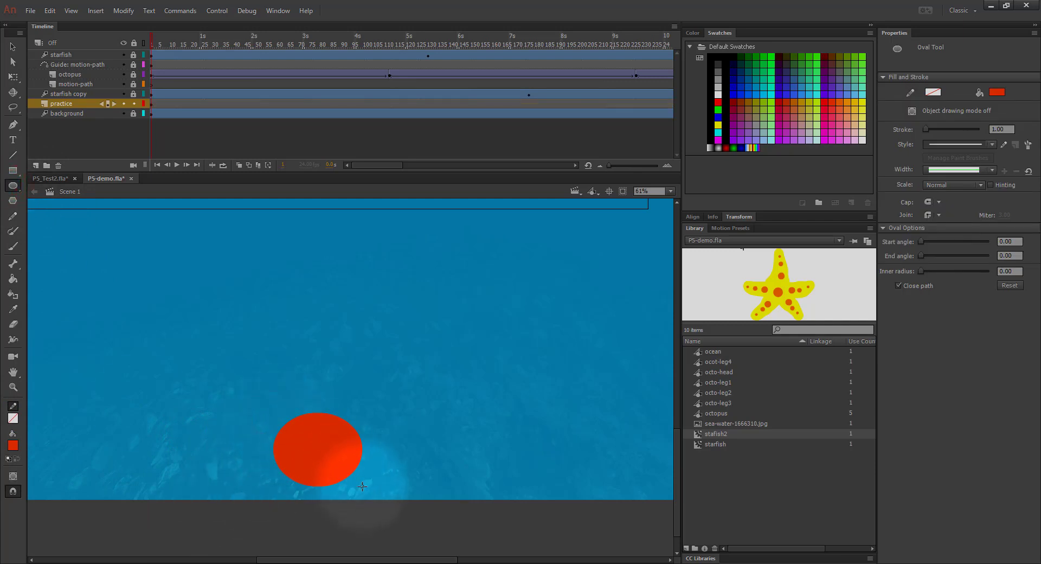
pyautogui.moveTo(294, 356); pyautogui.dragTo(339, 400)
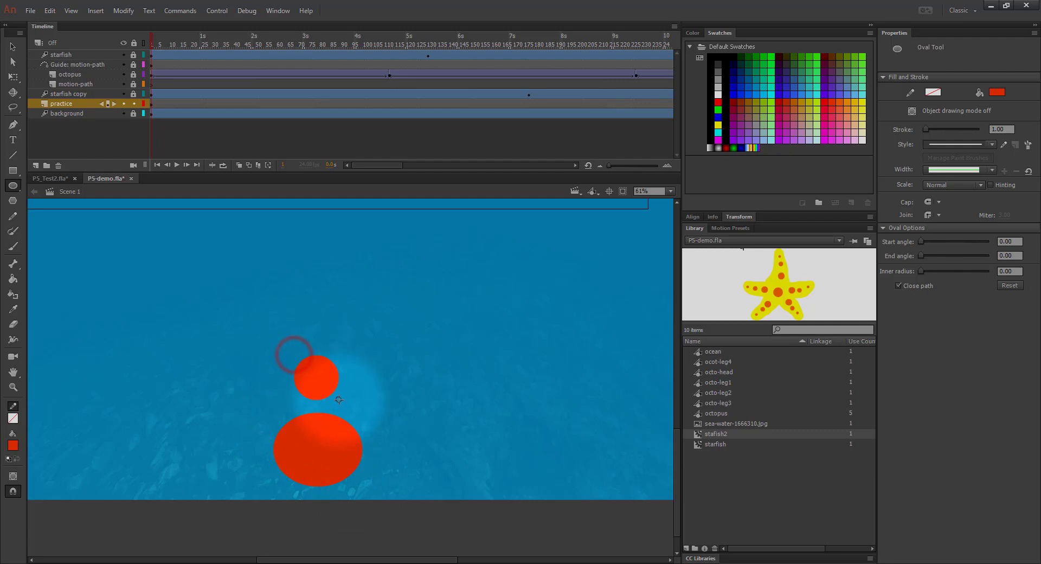
# Draw a small red circle about 109 px wide above the other two and convert it to a graphic symbol named snow-head
pyautogui.moveTo(297, 302)
pyautogui.mouseDown()
pyautogui.moveTo(329, 334)
pyautogui.moveTo(317, 332)
pyautogui.mouseUp()
pyautogui.press('v')
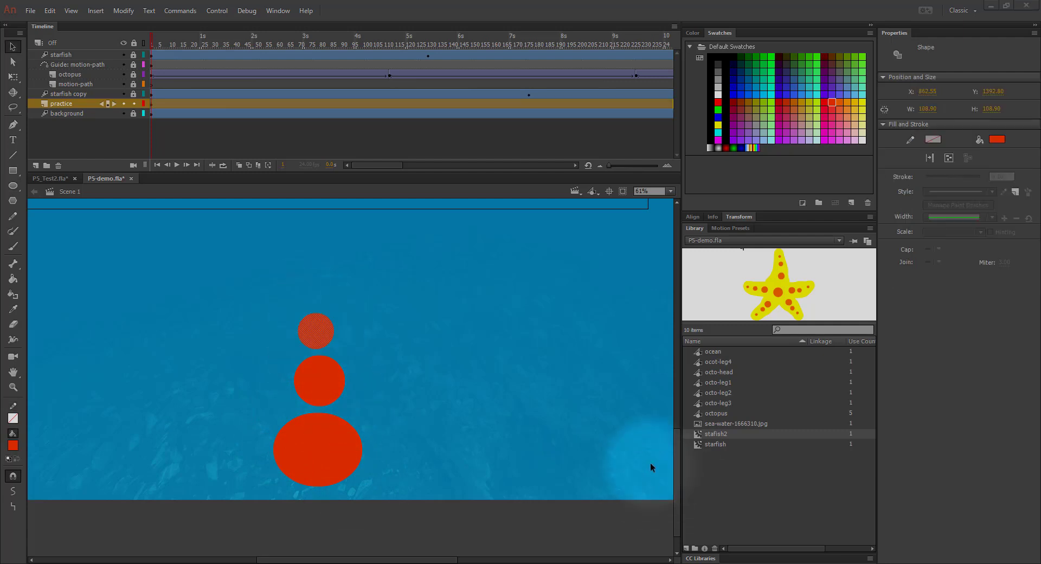
pyautogui.rightClick(310, 340)
pyautogui.click(347, 319)
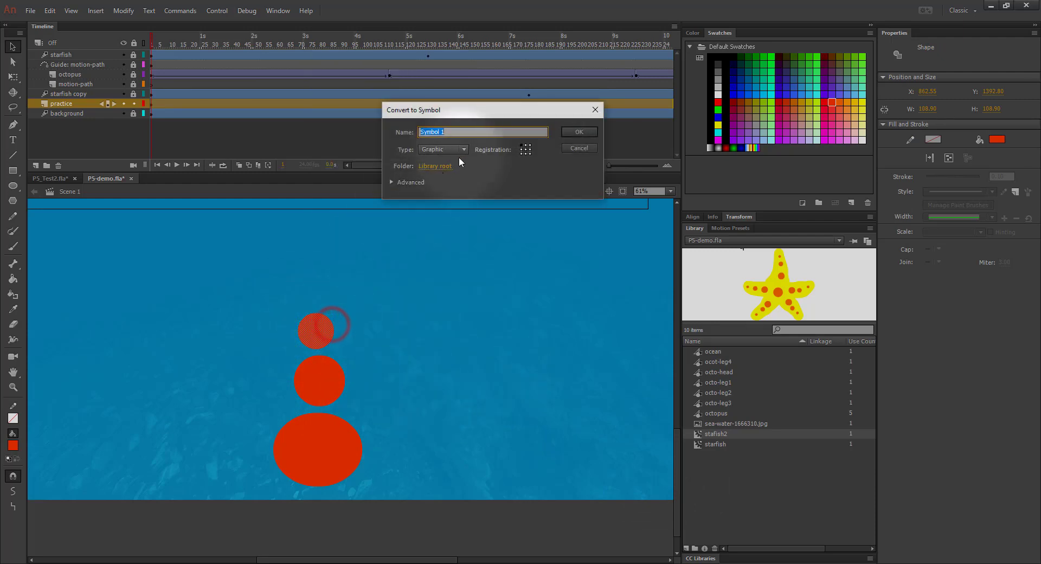
pyautogui.write('snow-head')
pyautogui.press('Return')
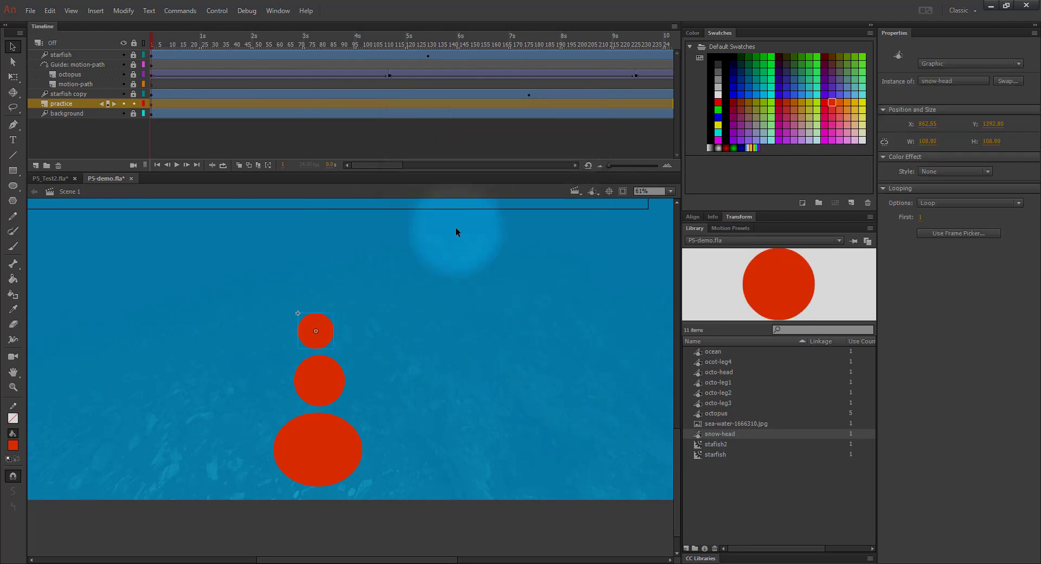
# Convert the middle red circle to a graphic symbol named snow-middle
pyautogui.rightClick(320, 388)
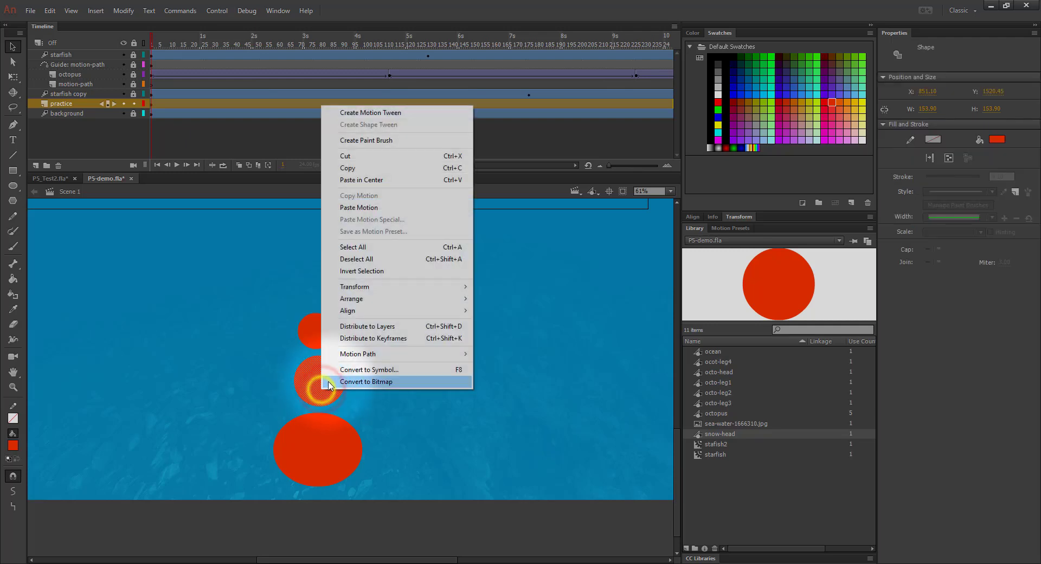
pyautogui.click(342, 372)
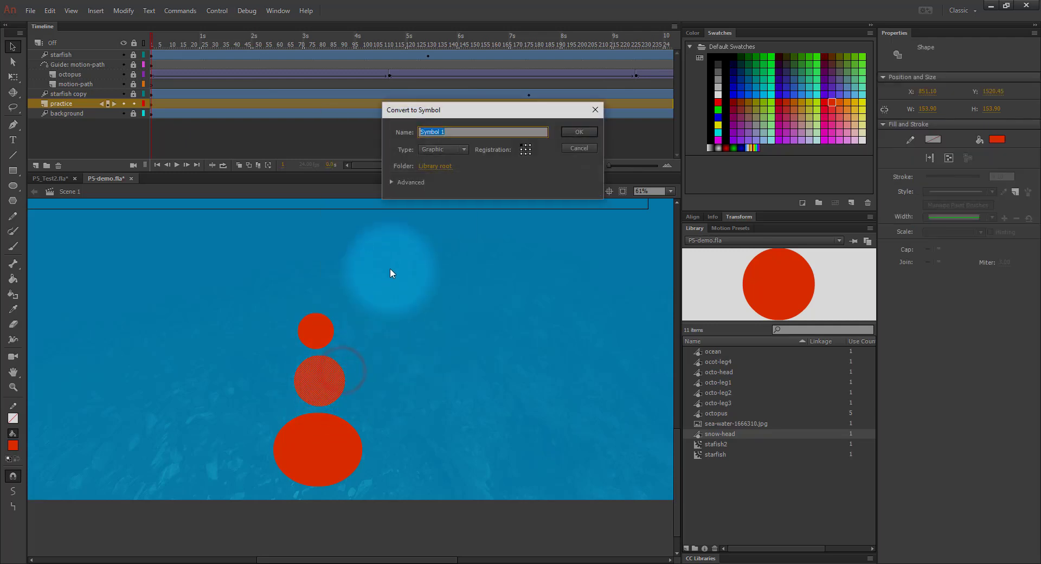
pyautogui.write('snow-middle')
pyautogui.press('Return')
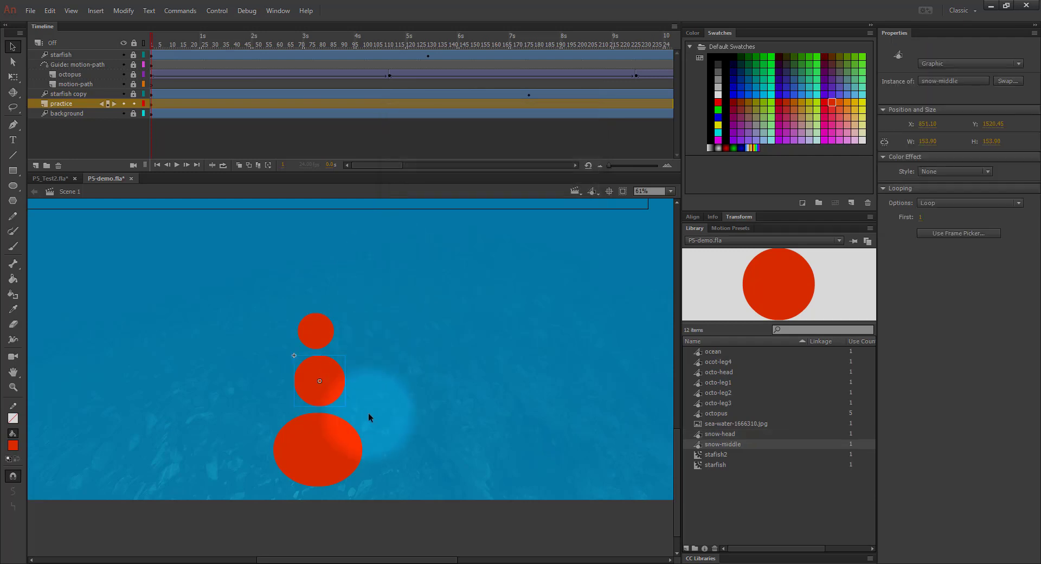
# Convert the large lower oval to a graphic symbol named snow-bottom and review the three snow symbols in the library
pyautogui.rightClick(339, 452)
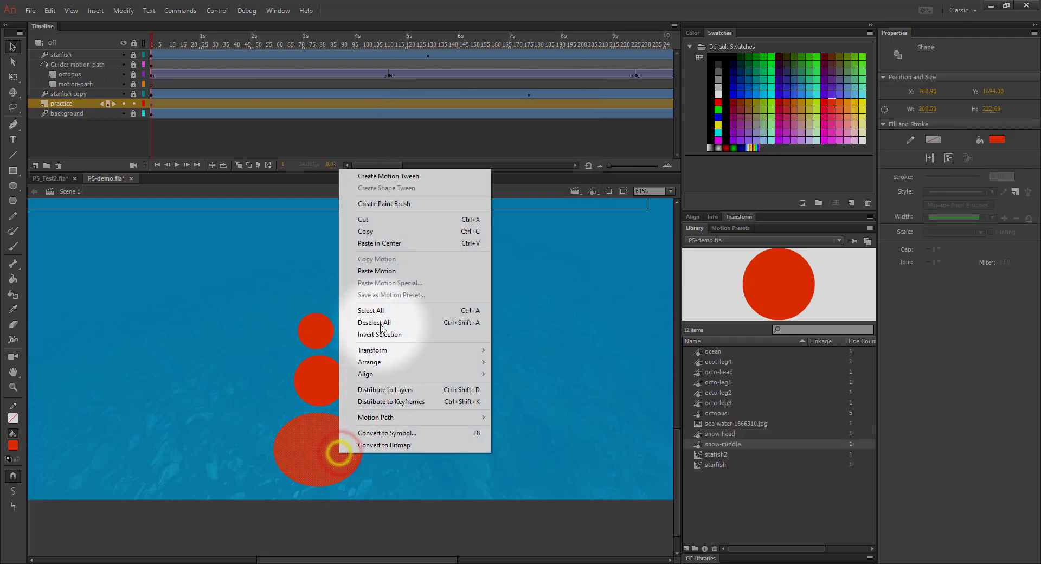
pyautogui.click(387, 432)
pyautogui.write('s')
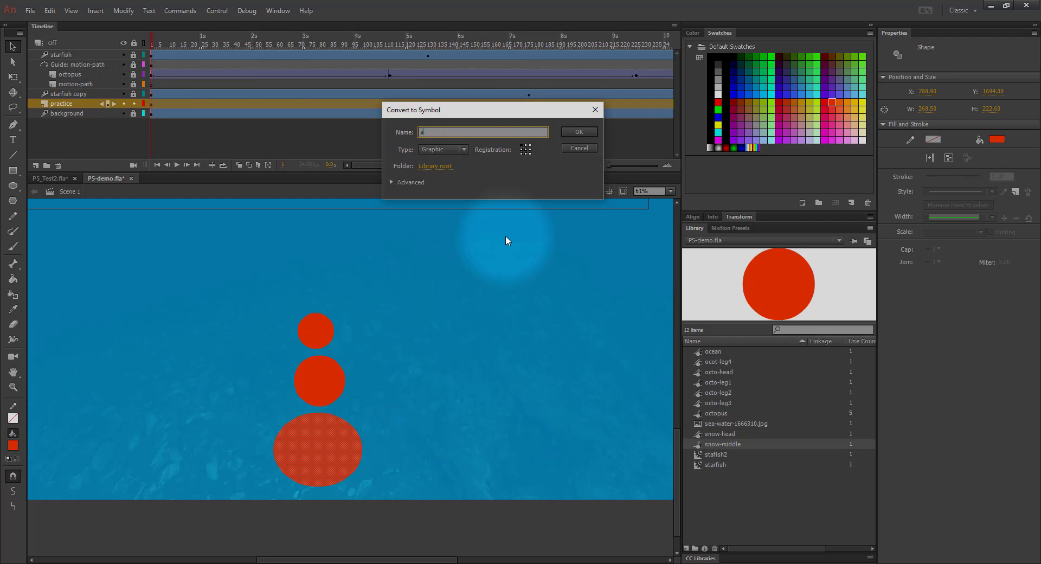
pyautogui.write('now-bottom')
pyautogui.press('Return')
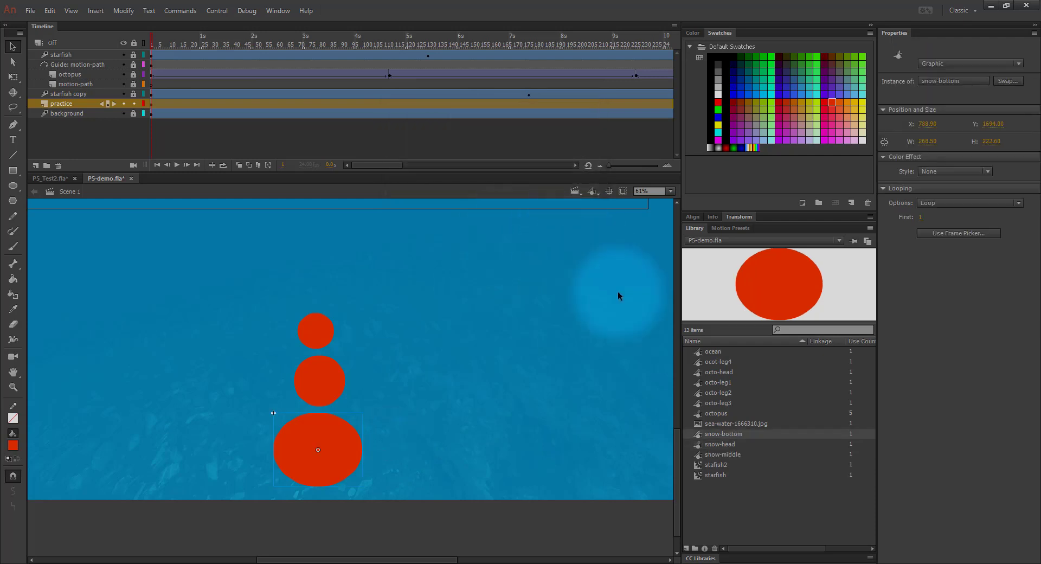
pyautogui.click(731, 445)
pyautogui.click(732, 455)
pyautogui.click(729, 428)
pyautogui.click(728, 437)
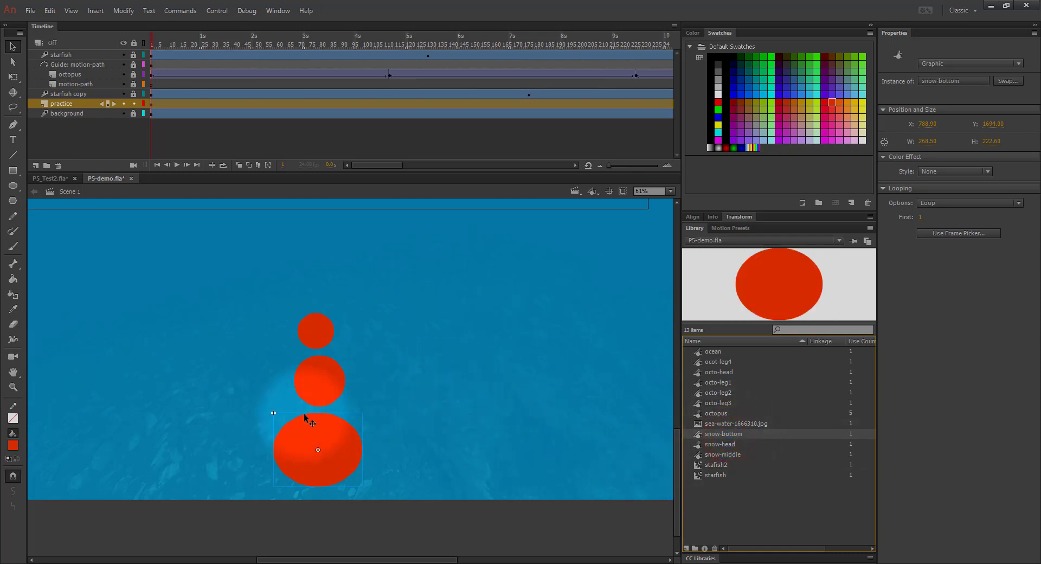
# Move the middle circle down to overlap the large oval, and lower the head circle to sit just above it
pyautogui.click(322, 383)
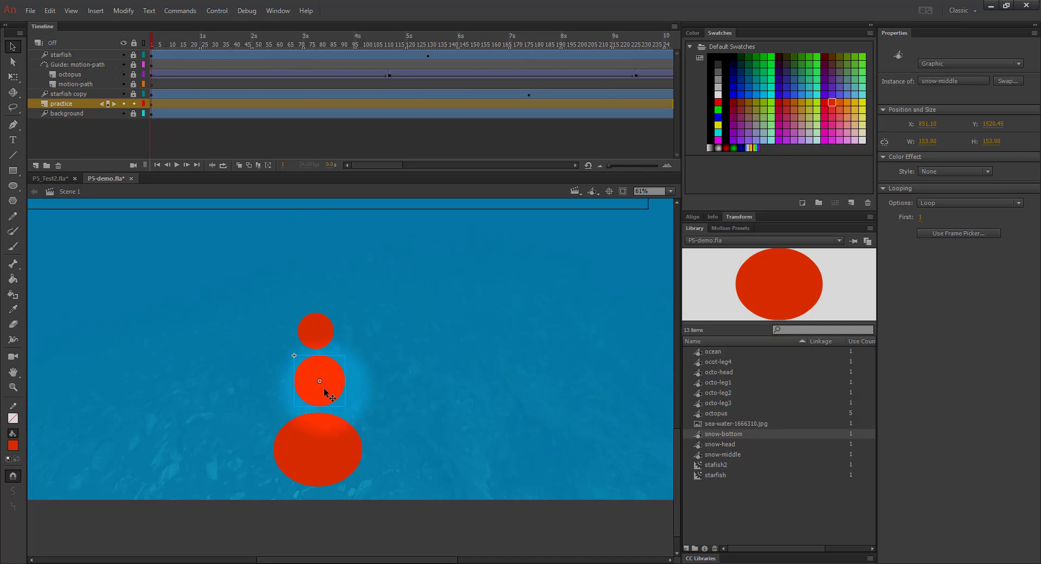
pyautogui.moveTo(324, 392); pyautogui.dragTo(326, 414)
pyautogui.moveTo(311, 327); pyautogui.dragTo(318, 350)
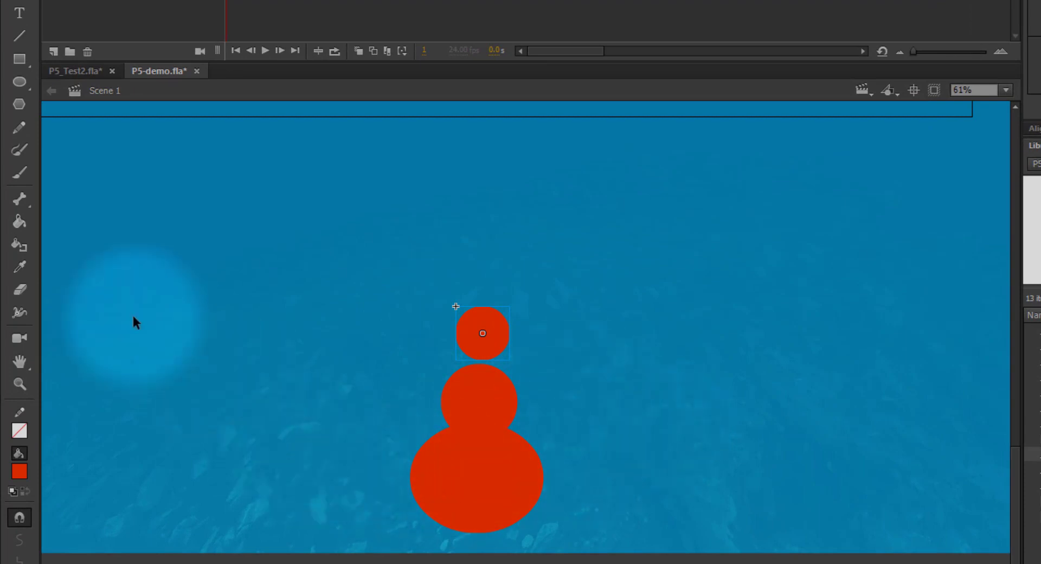
# Link the three symbols with the Bone tool, from the large oval to the base of the middle circle and on to the head
pyautogui.click(20, 199)
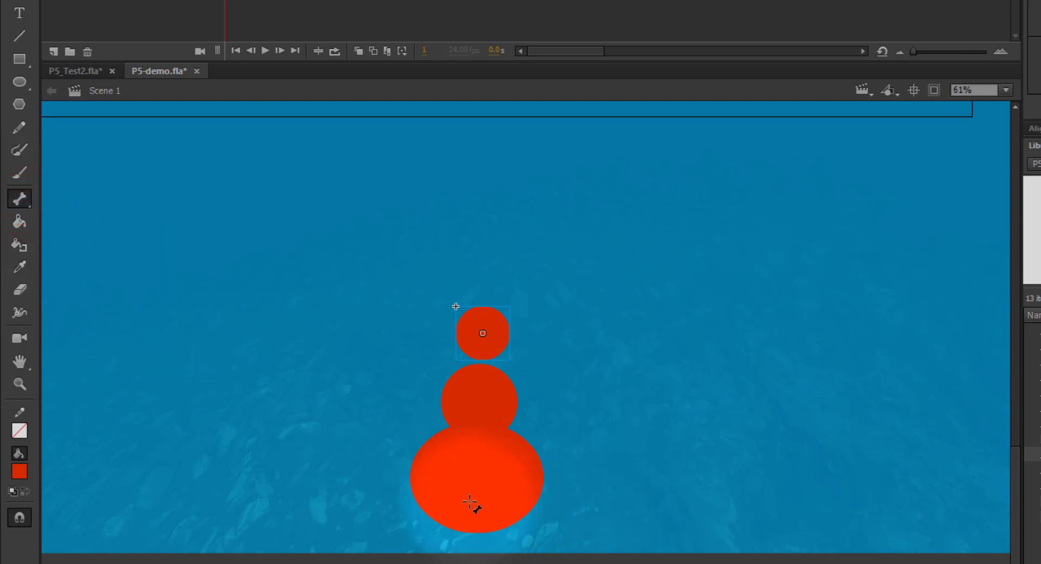
pyautogui.moveTo(477, 488); pyautogui.dragTo(476, 412)
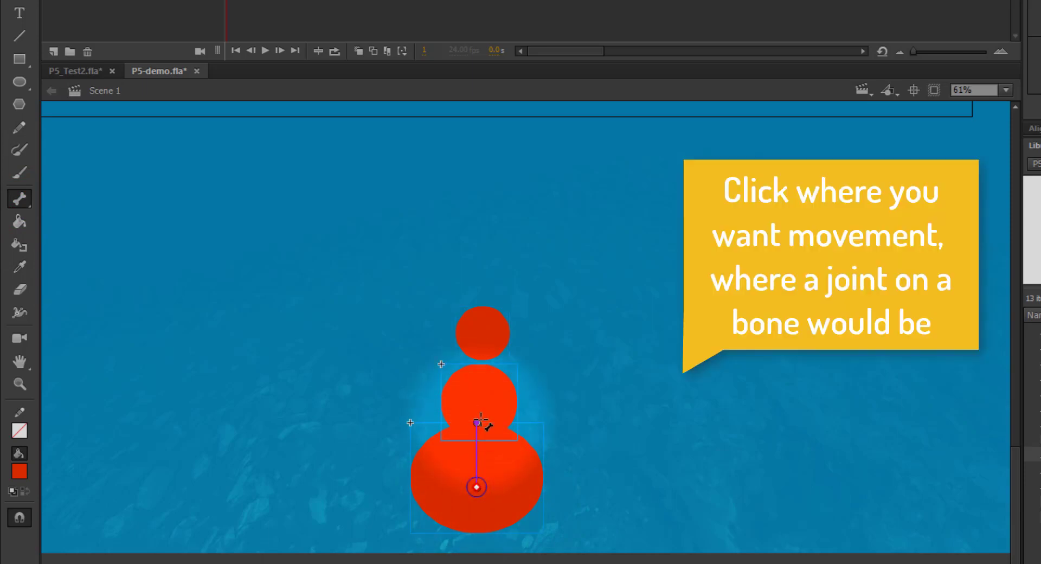
pyautogui.moveTo(477, 422); pyautogui.dragTo(483, 358)
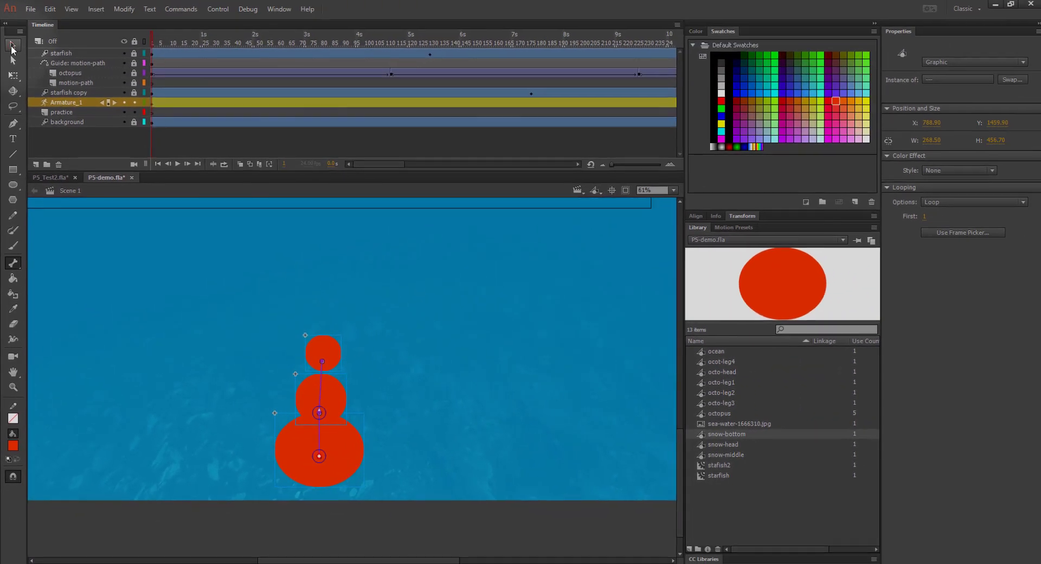
# Swing the snowman's head around with the Selection tool to test the joints, leaving the figure nearly upright
pyautogui.click(12, 46)
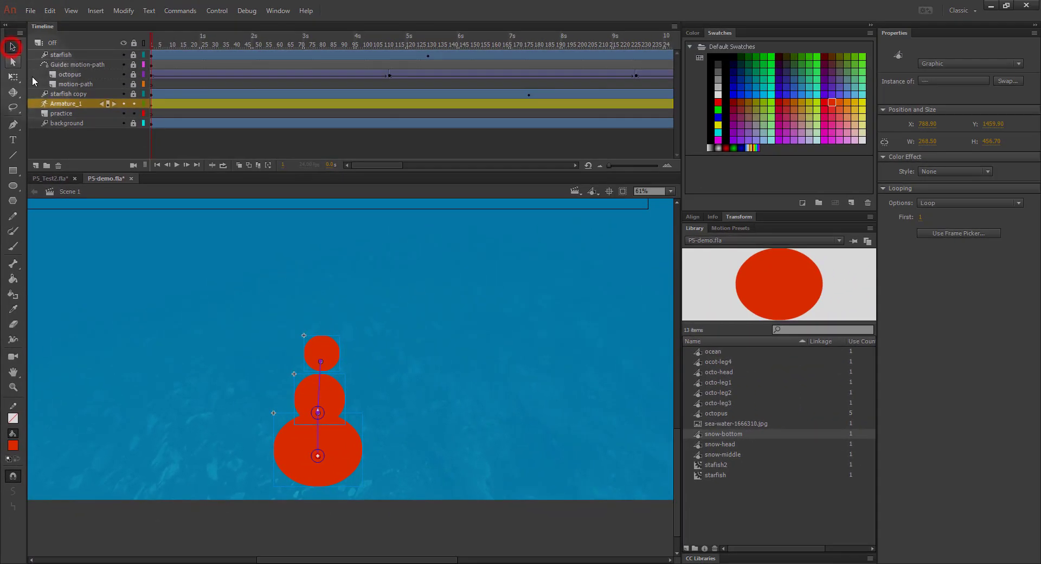
pyautogui.press('v')
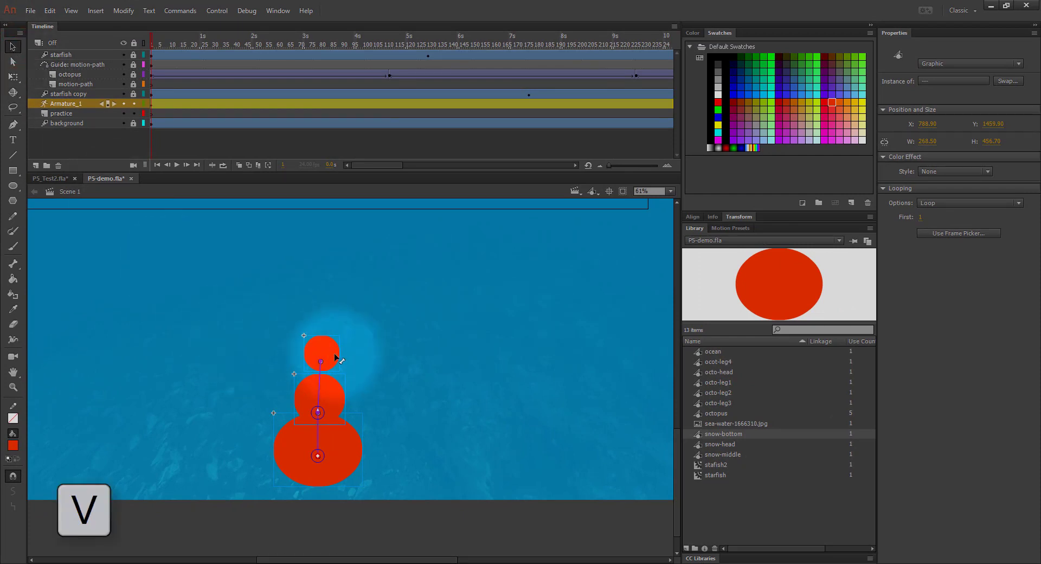
pyautogui.moveTo(334, 354); pyautogui.dragTo(307, 323)
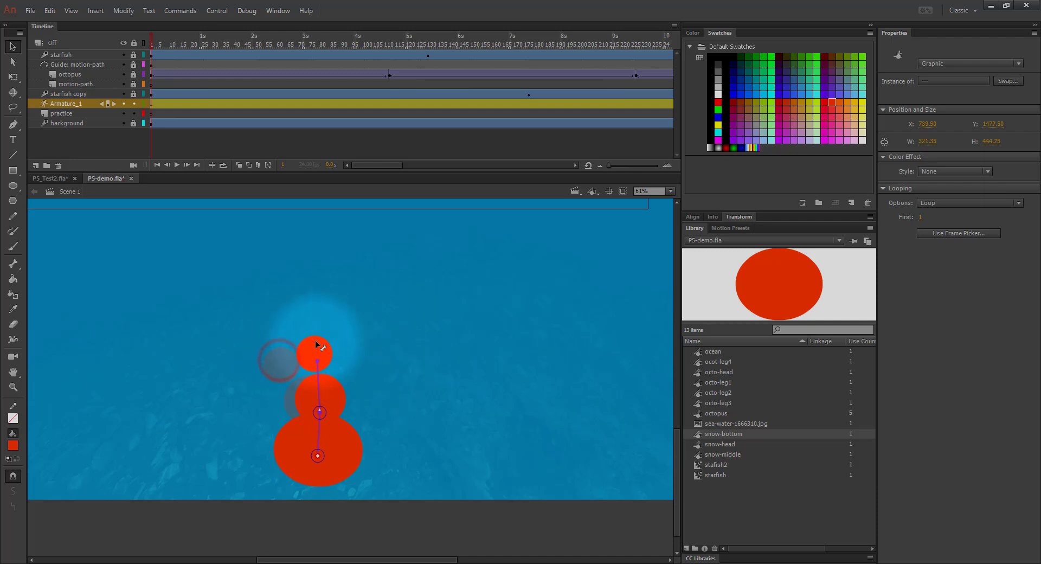
# Hide the practice layer and select the Armature_1 layer
pyautogui.click(47, 104)
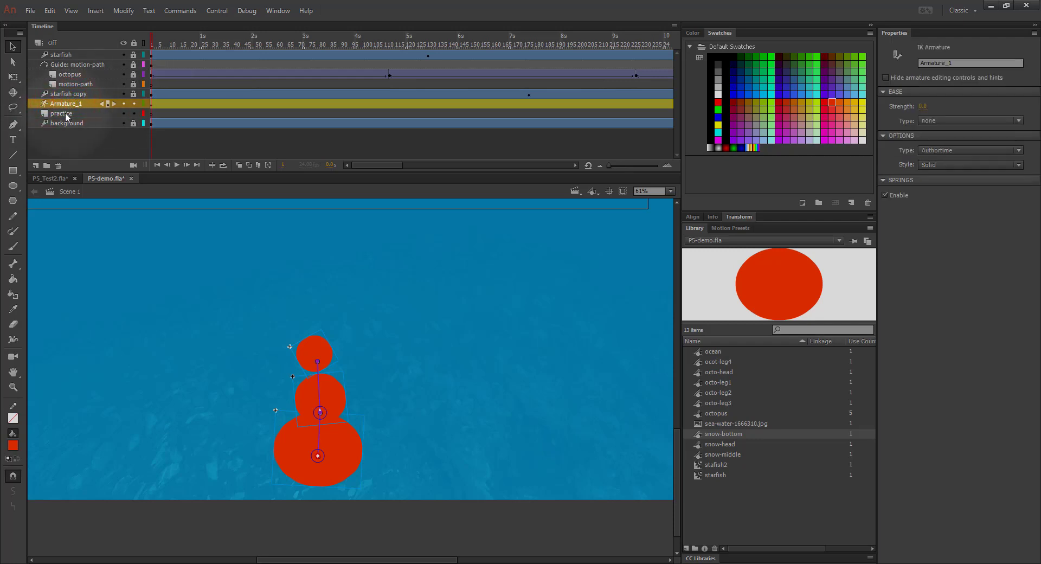
pyautogui.click(64, 114)
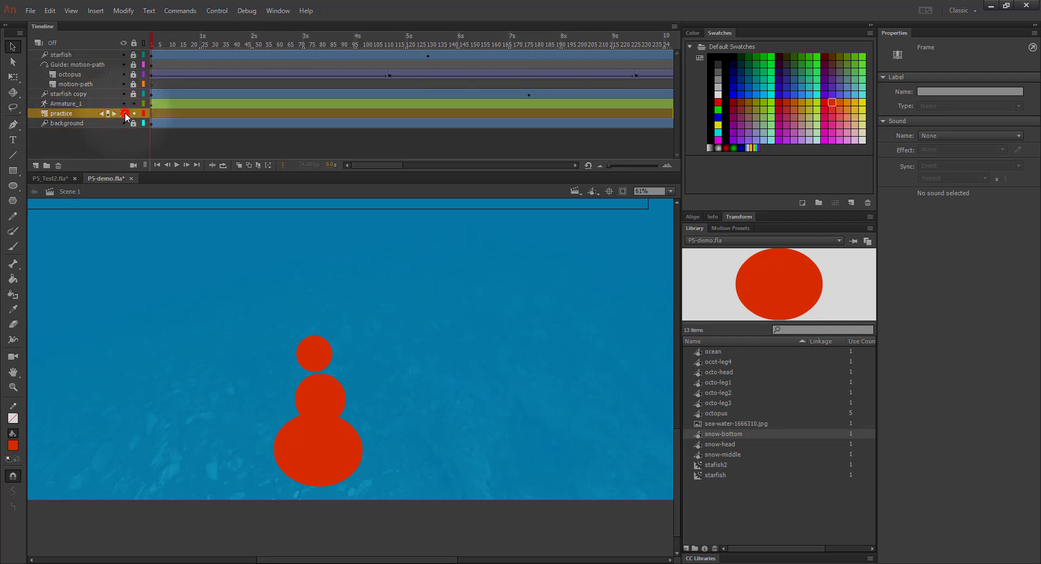
pyautogui.click(124, 113)
pyautogui.click(69, 103)
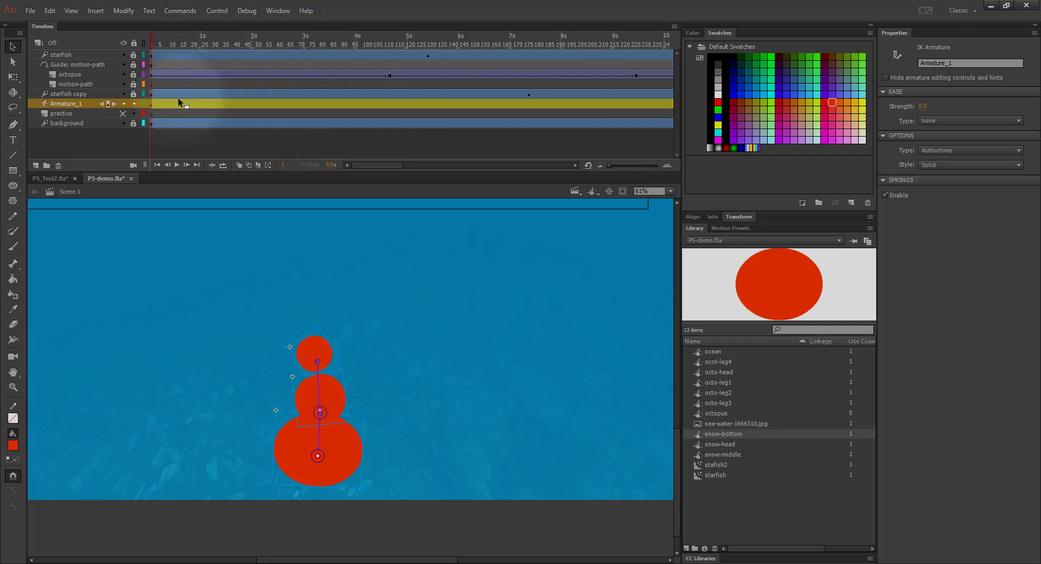
# Pose the armature leaning right at about frame 60, left at about frame 78 and bent far left at about frame 98
pyautogui.moveTo(152, 44); pyautogui.dragTo(280, 45)
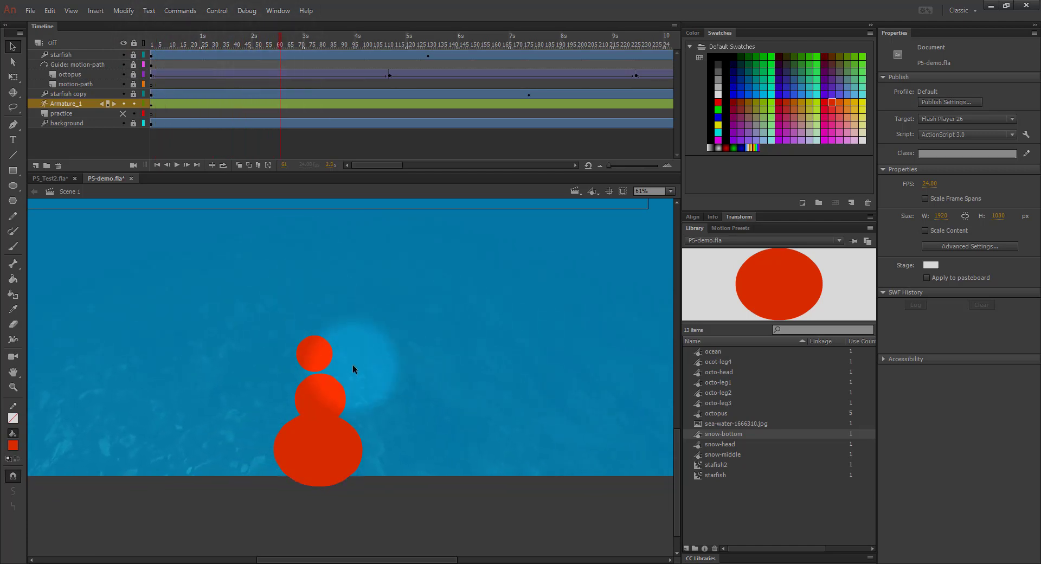
pyautogui.moveTo(312, 359); pyautogui.dragTo(345, 365)
pyautogui.moveTo(279, 42); pyautogui.dragTo(317, 48)
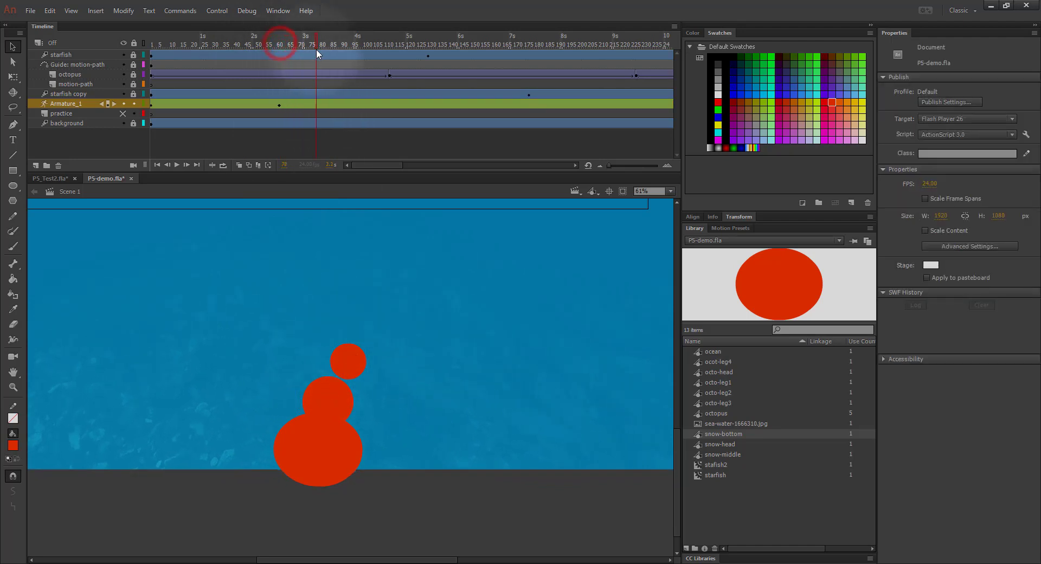
pyautogui.moveTo(347, 367); pyautogui.dragTo(302, 376)
pyautogui.moveTo(316, 37); pyautogui.dragTo(358, 45)
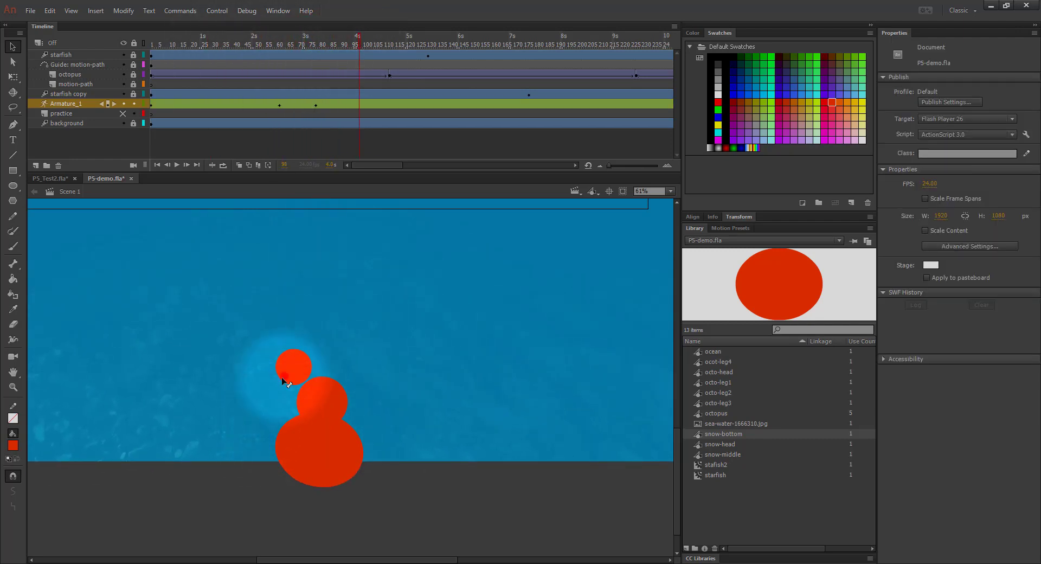
pyautogui.moveTo(286, 379)
pyautogui.mouseDown()
pyautogui.moveTo(243, 399)
pyautogui.moveTo(271, 393)
pyautogui.mouseUp()
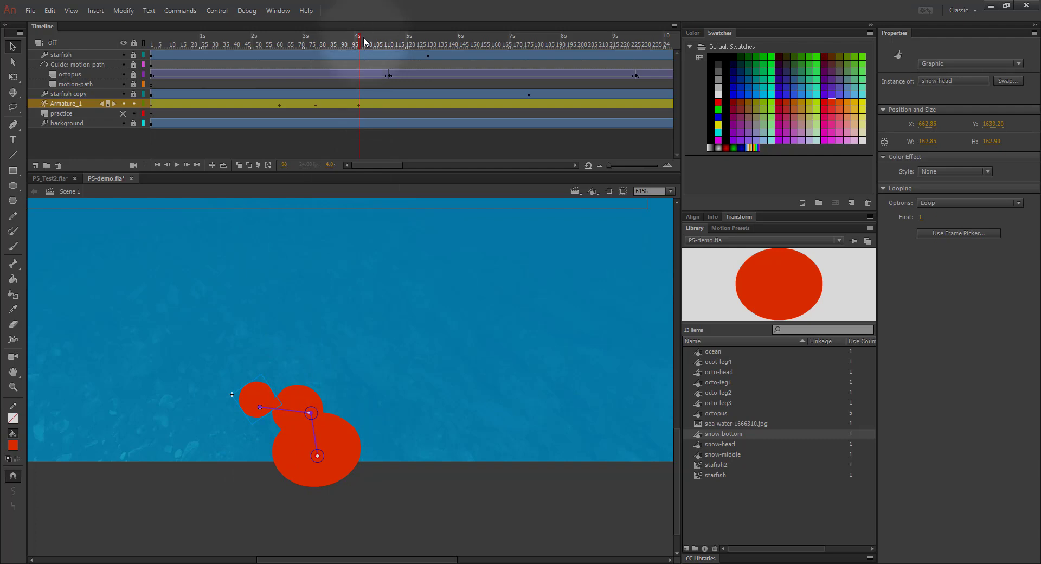
# Pose the armature raised to the left at about frame 110, nearly upright at frame 120 and leaning right at frame 128
pyautogui.moveTo(360, 41); pyautogui.dragTo(387, 44)
pyautogui.moveTo(257, 395); pyautogui.dragTo(262, 371)
pyautogui.moveTo(390, 36); pyautogui.dragTo(406, 35)
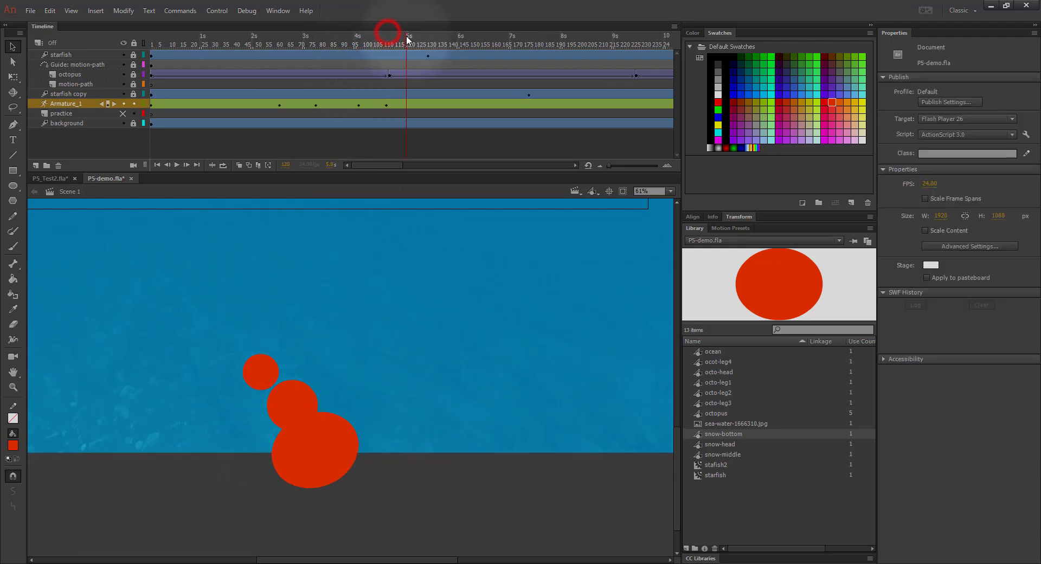
pyautogui.moveTo(253, 374); pyautogui.dragTo(322, 336)
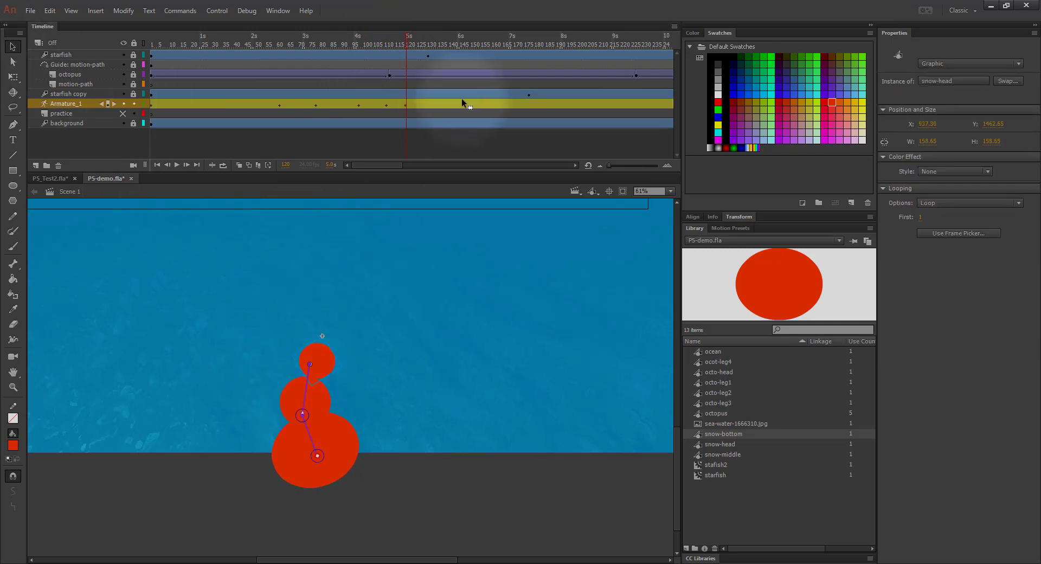
pyautogui.click(422, 43)
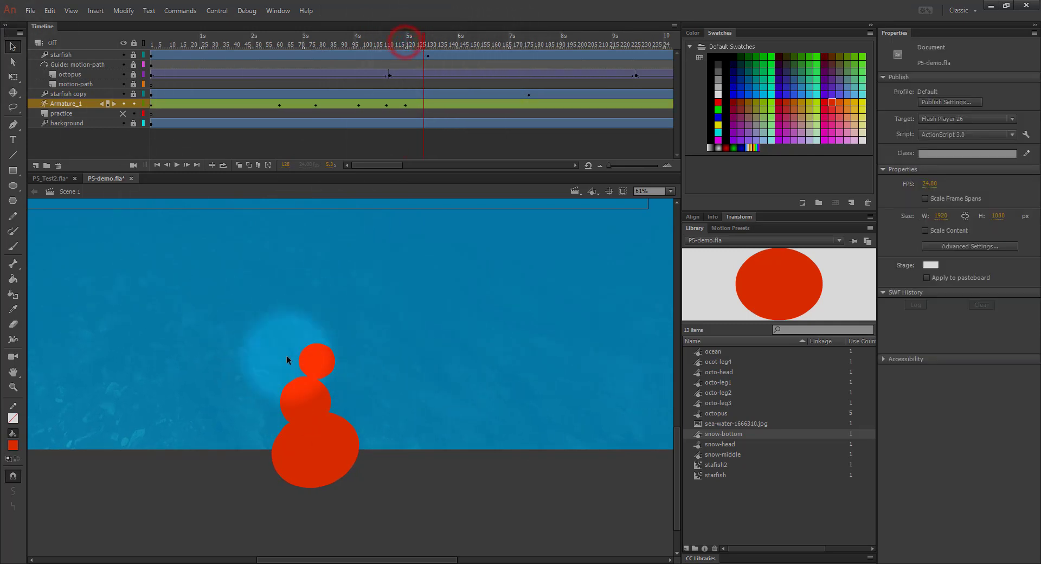
pyautogui.moveTo(325, 353); pyautogui.dragTo(420, 340)
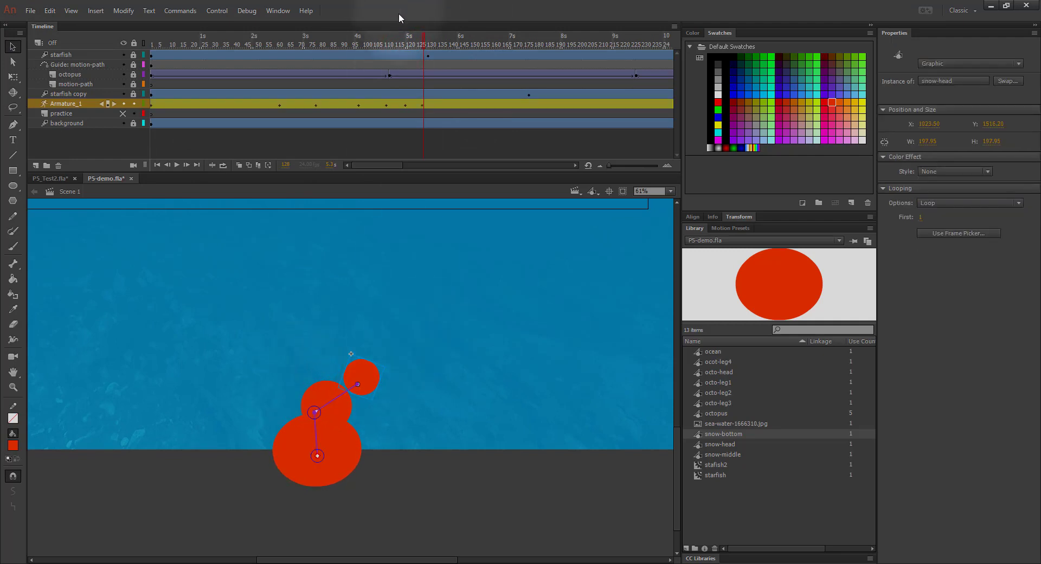
# Play the armature animation from frame 1, then return to the first frame and examine the bone joints
pyautogui.moveTo(422, 35); pyautogui.dragTo(262, 57)
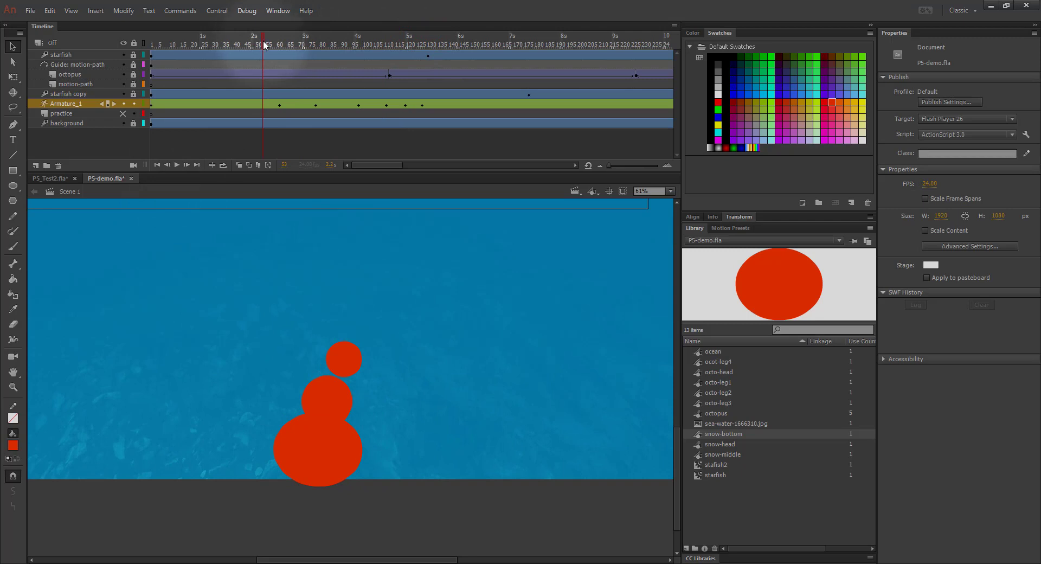
pyautogui.moveTo(264, 42); pyautogui.dragTo(142, 56)
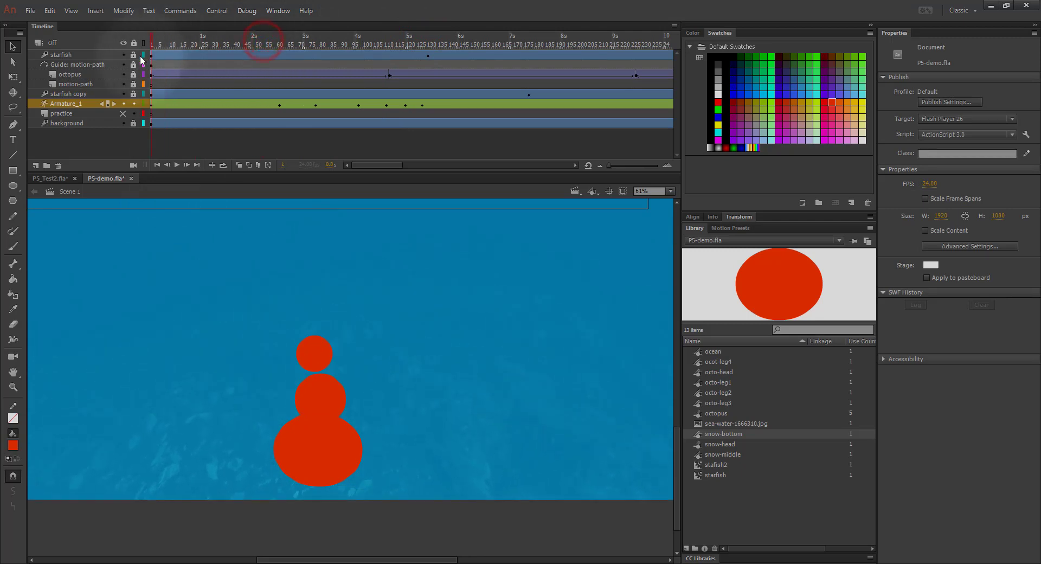
pyautogui.click(178, 165)
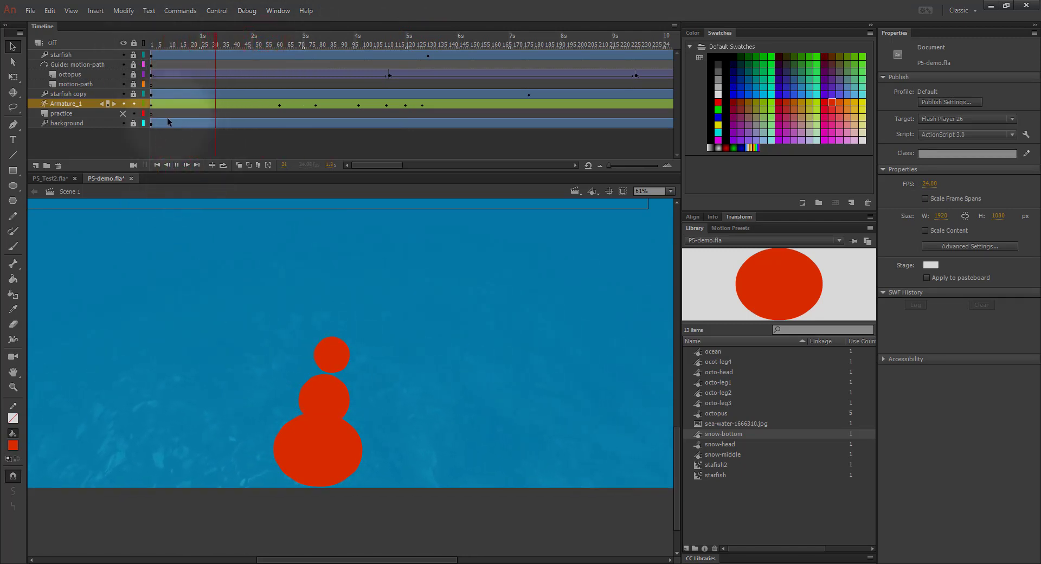
pyautogui.click(177, 165)
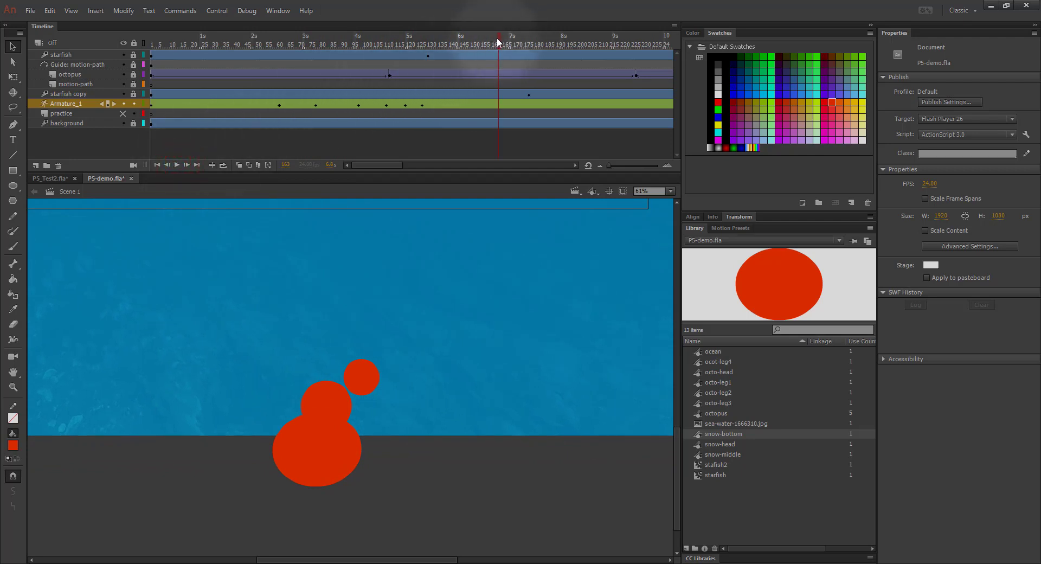
pyautogui.moveTo(497, 37); pyautogui.dragTo(133, 39)
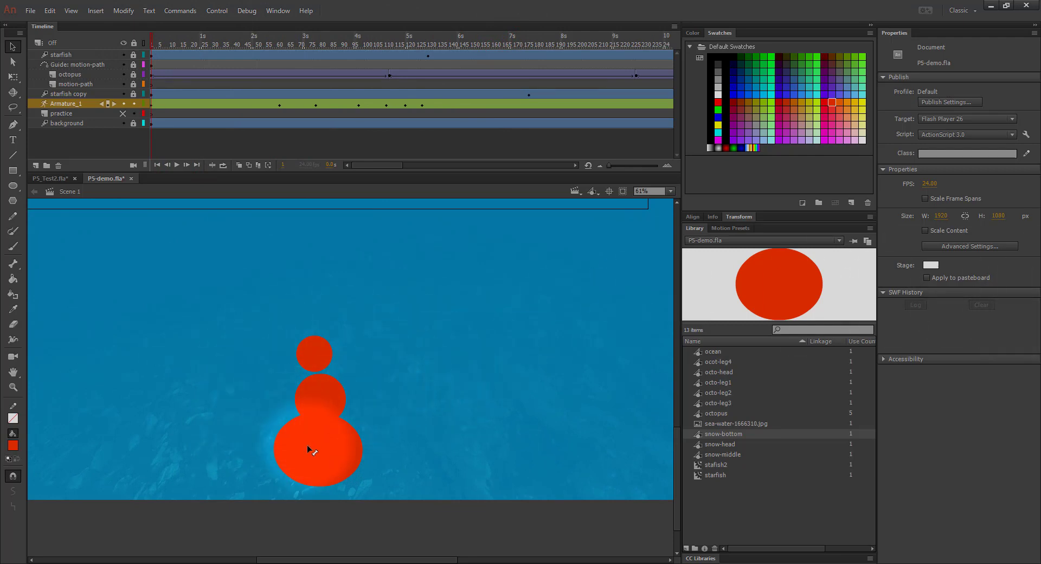
pyautogui.moveTo(317, 455); pyautogui.dragTo(317, 361)
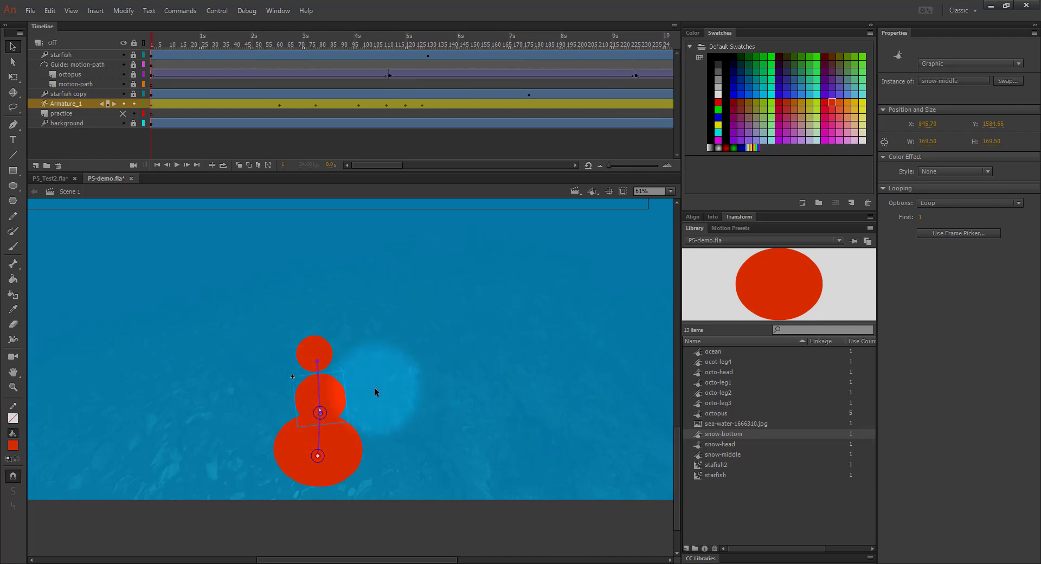
# Undo the armature and its poses back to the unrigged snowman on the practice layer
pyautogui.hotkey('ctrl', 'z')
pyautogui.hotkey('ctrl', 'z')
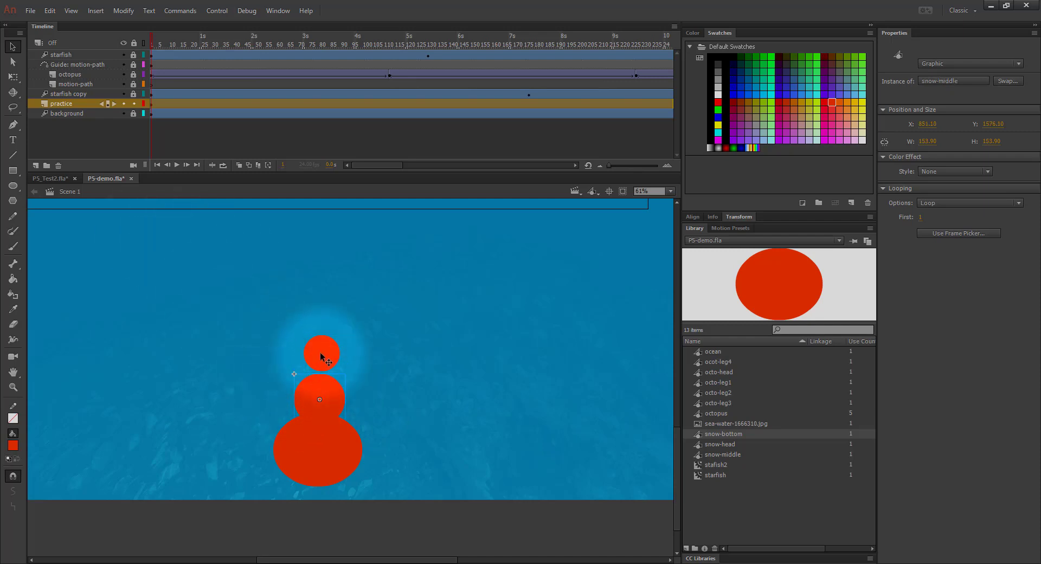
# Try rigging the snowman with the Bone tool by linking the bottom circle separately to the middle circle and to the head
pyautogui.click(13, 264)
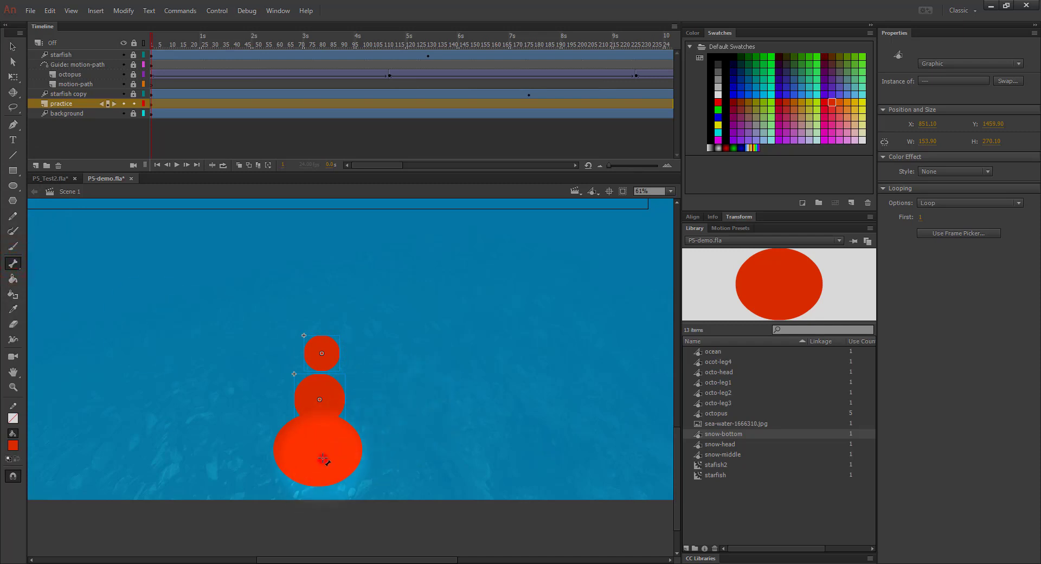
pyautogui.moveTo(323, 458)
pyautogui.mouseDown()
pyautogui.moveTo(320, 402)
pyautogui.moveTo(323, 414)
pyautogui.mouseUp()
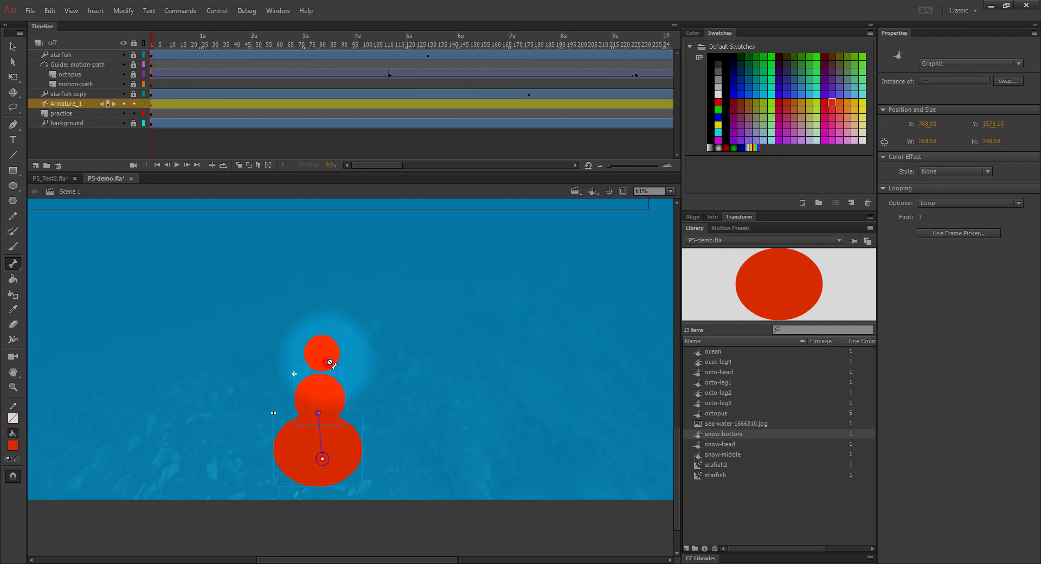
pyautogui.click(328, 358)
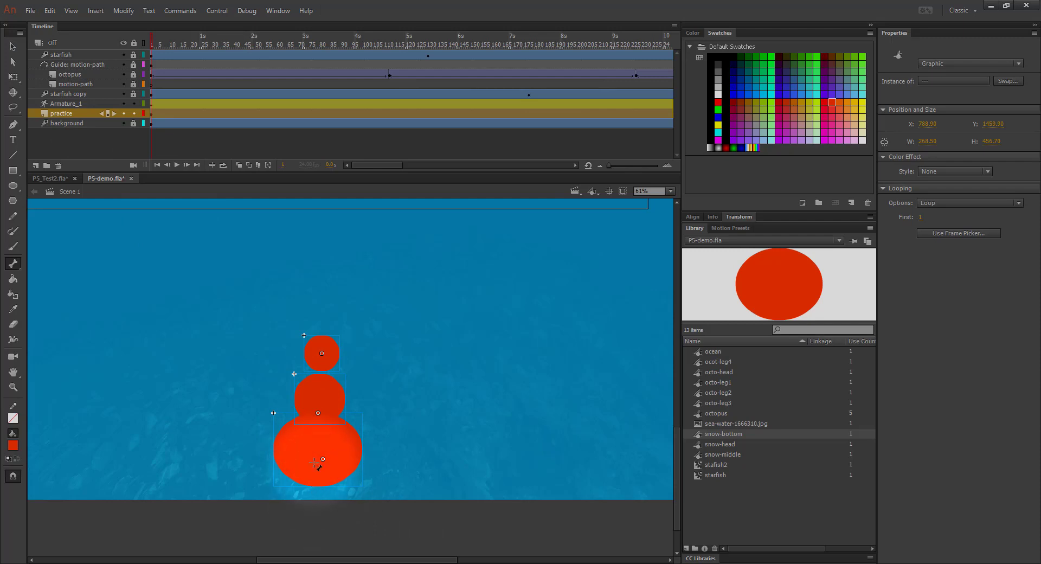
pyautogui.moveTo(323, 458); pyautogui.dragTo(317, 413)
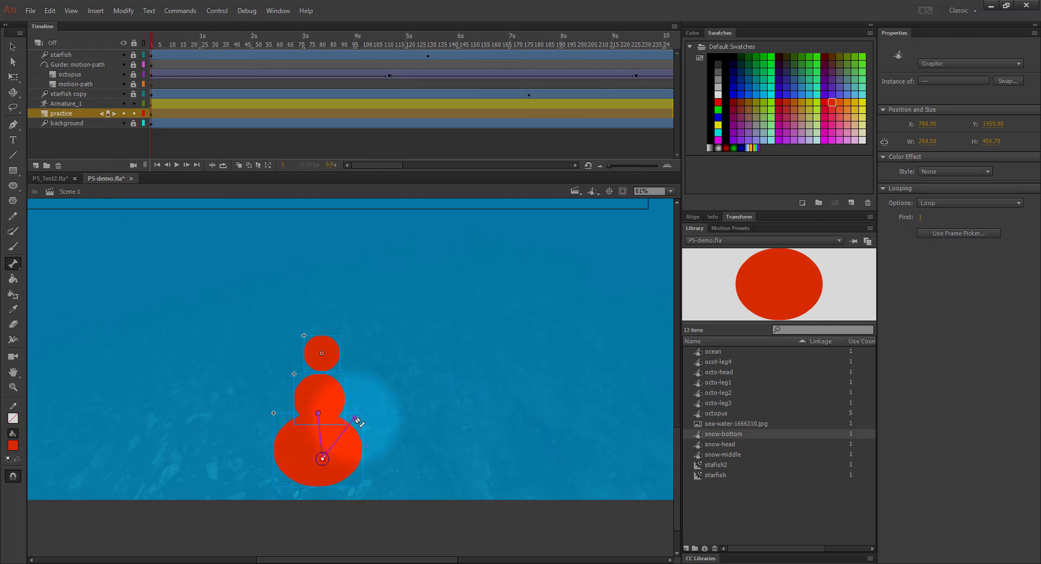
pyautogui.moveTo(356, 420); pyautogui.dragTo(326, 361)
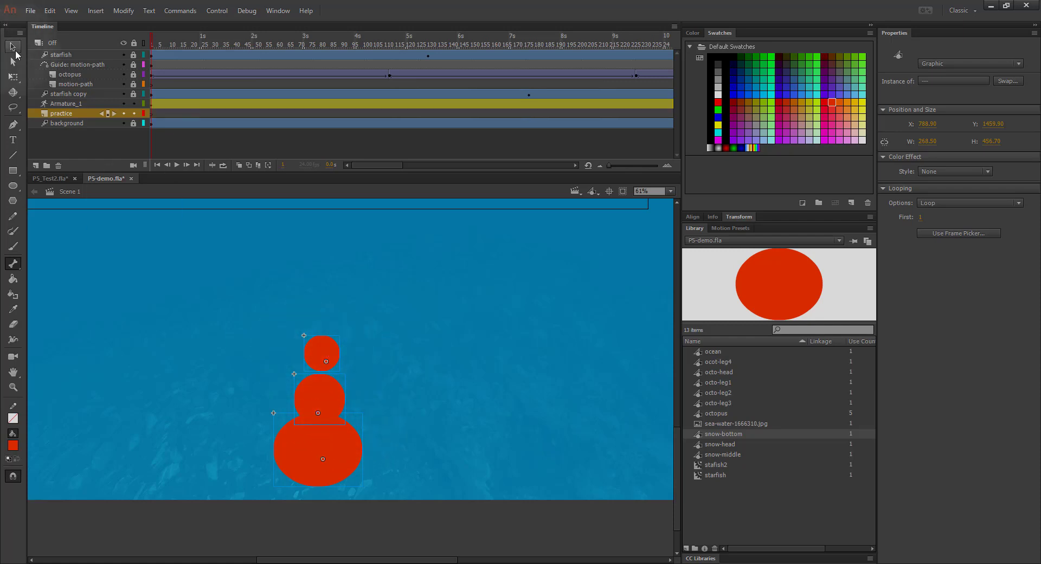
# Test the separate bones by swinging the head around the bottom circle and tilting the middle circle on its own
pyautogui.click(13, 48)
pyautogui.moveTo(320, 365); pyautogui.dragTo(238, 520)
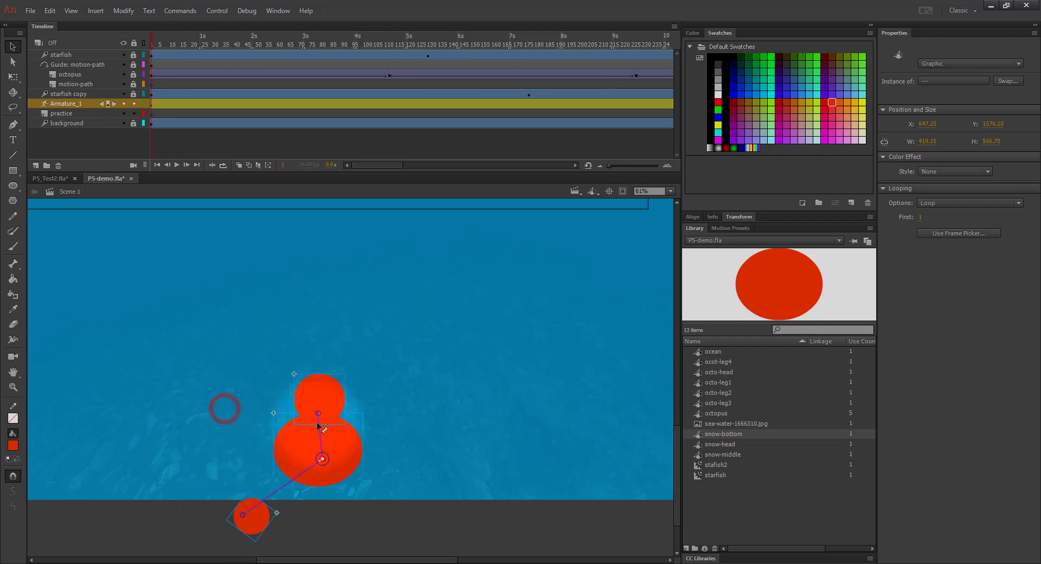
pyautogui.moveTo(314, 388); pyautogui.dragTo(298, 330)
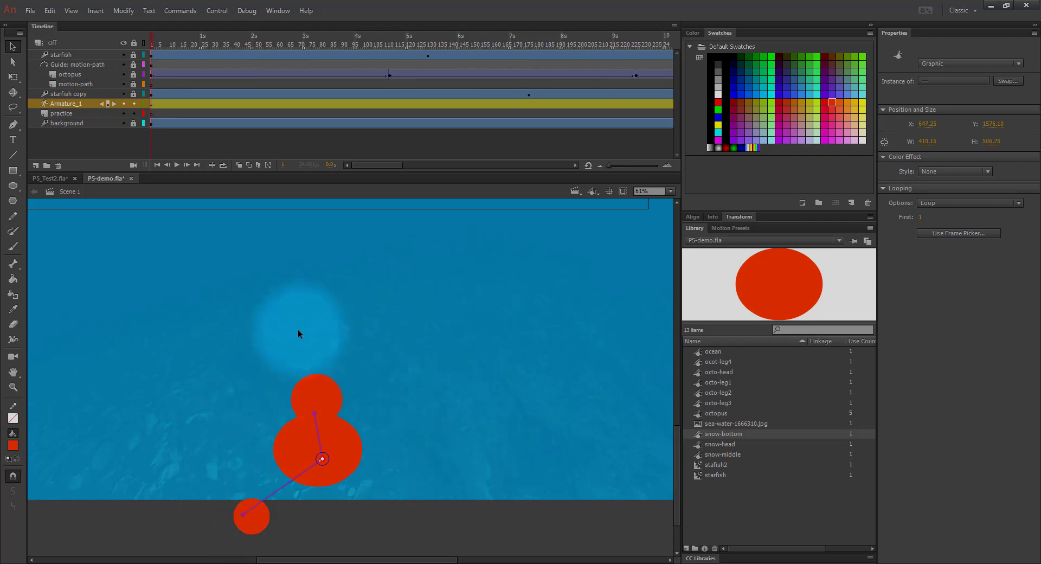
pyautogui.moveTo(262, 512); pyautogui.dragTo(348, 299)
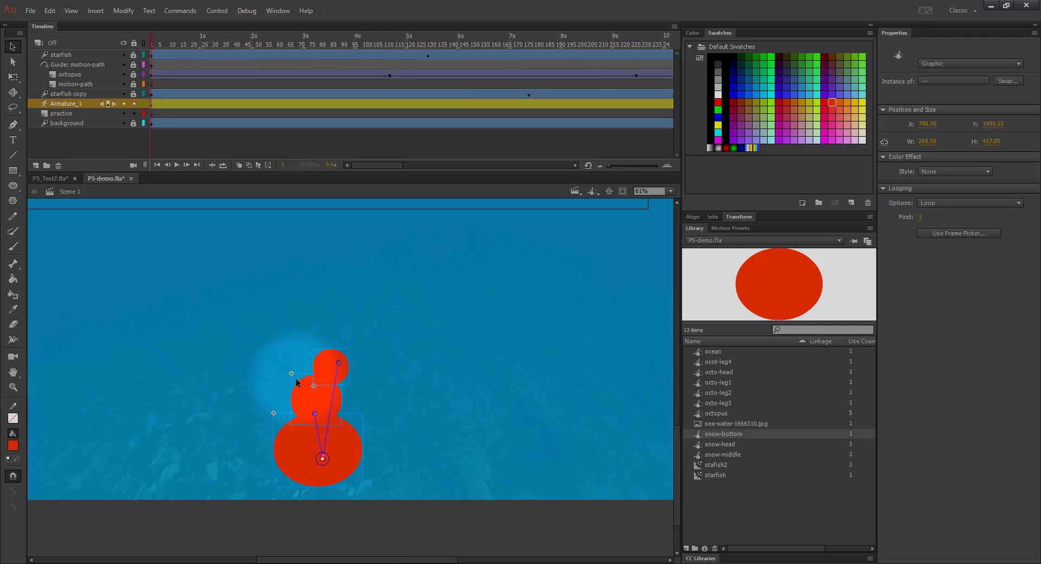
# Undo the test poses and both separate bones
pyautogui.hotkey('ctrl', 'z')
pyautogui.hotkey('ctrl', 'z')
pyautogui.hotkey('ctrl', 'z')
pyautogui.hotkey('ctrl', 'z')
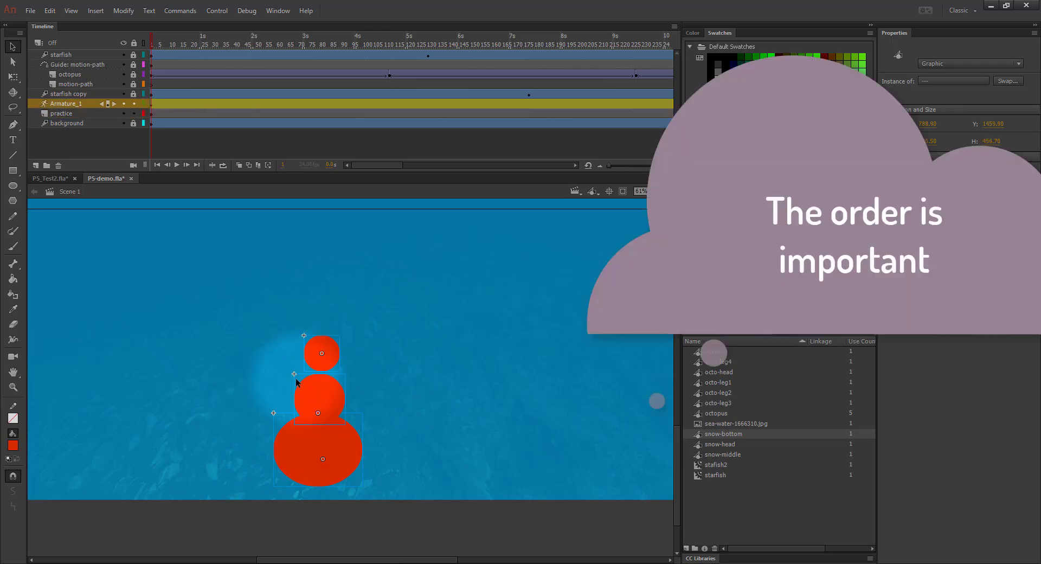
pyautogui.hotkey('ctrl', 'z')
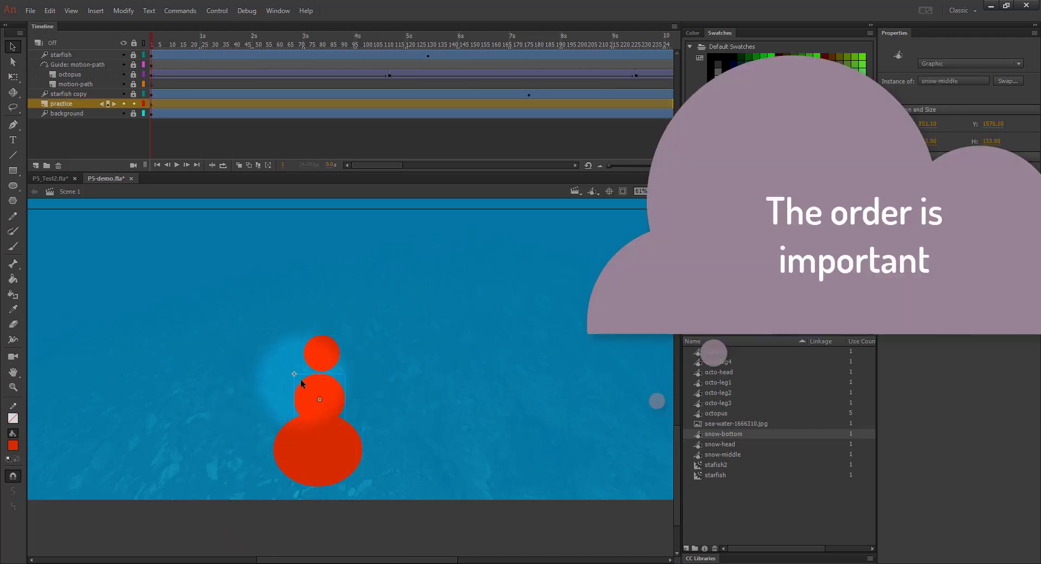
# Rig the snowman with a continuous bone chain from the base of the bottom circle through the middle circle to the head
pyautogui.click(13, 263)
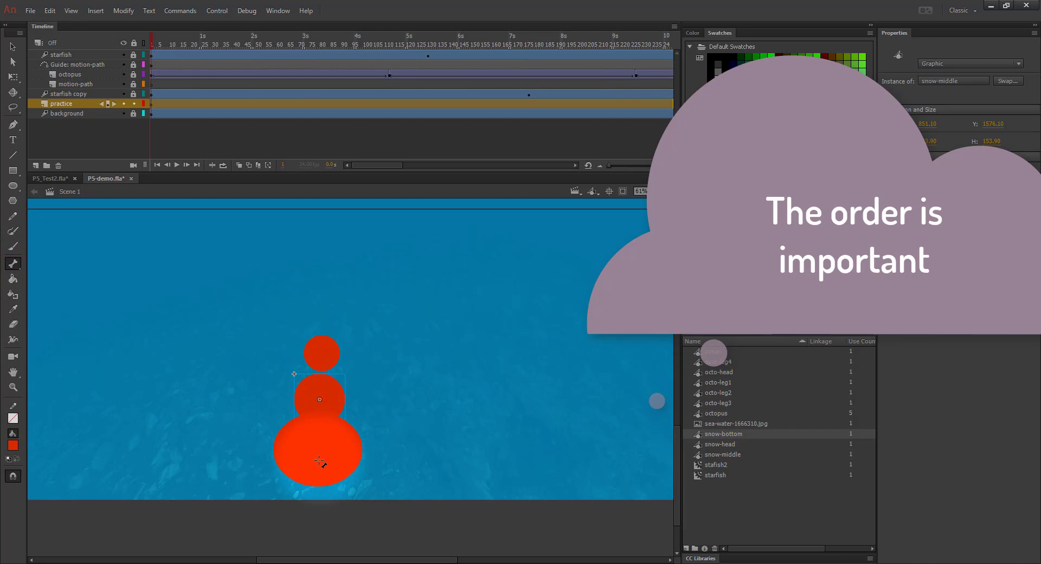
pyautogui.moveTo(318, 480); pyautogui.dragTo(318, 413)
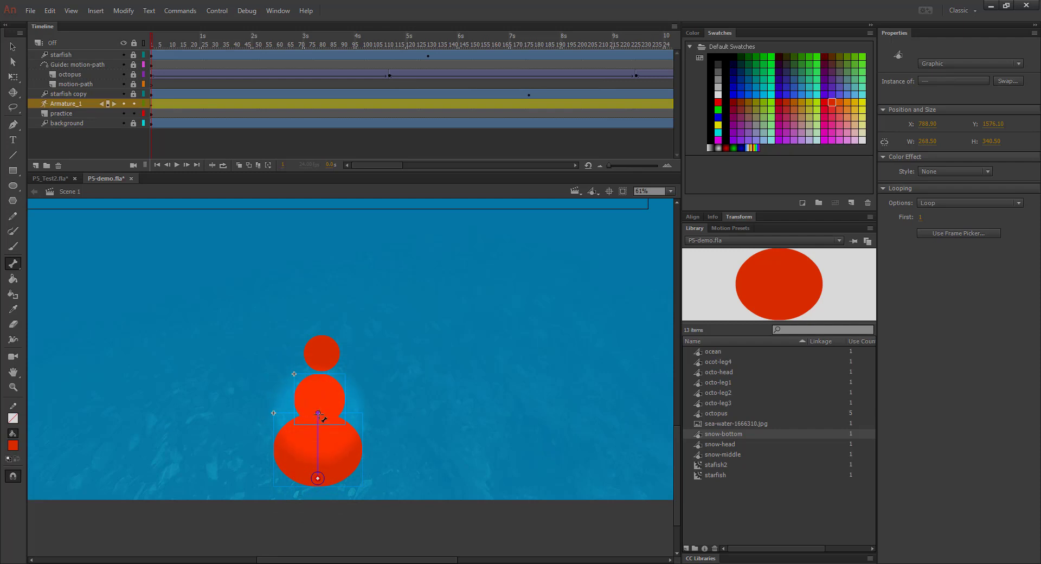
pyautogui.moveTo(318, 413); pyautogui.dragTo(321, 358)
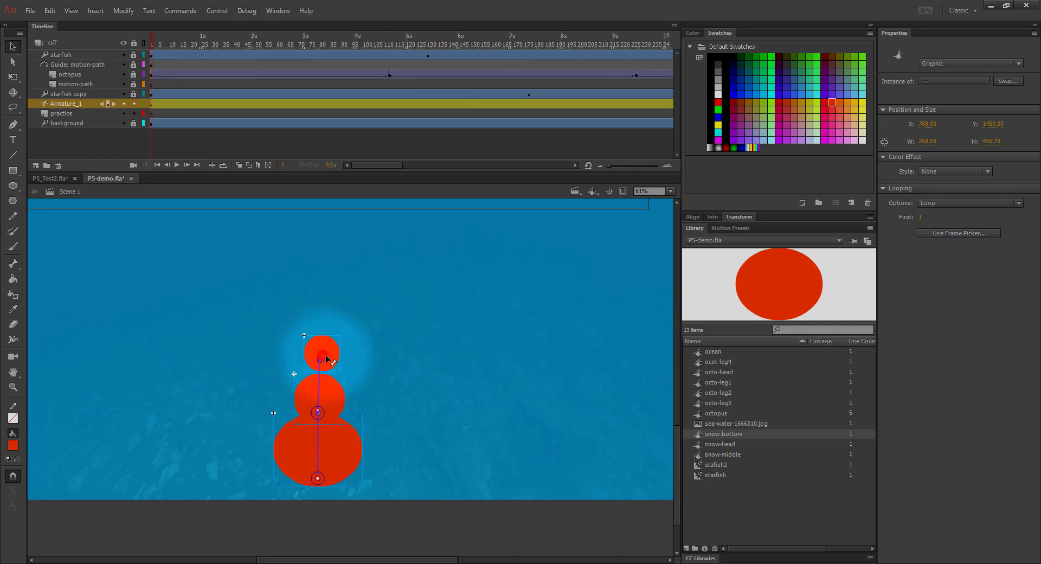
# Pose the snowman leaning left at frame 1 and with its head leaning right at about frame 20
pyautogui.moveTo(326, 359)
pyautogui.mouseDown()
pyautogui.moveTo(276, 357)
pyautogui.moveTo(321, 357)
pyautogui.mouseUp()
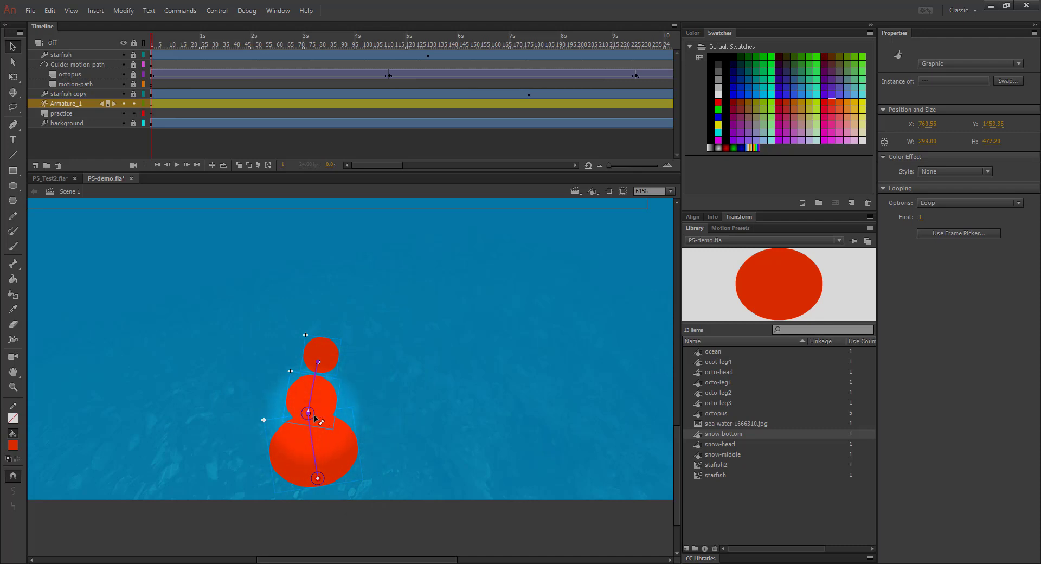
pyautogui.moveTo(319, 366); pyautogui.dragTo(301, 399)
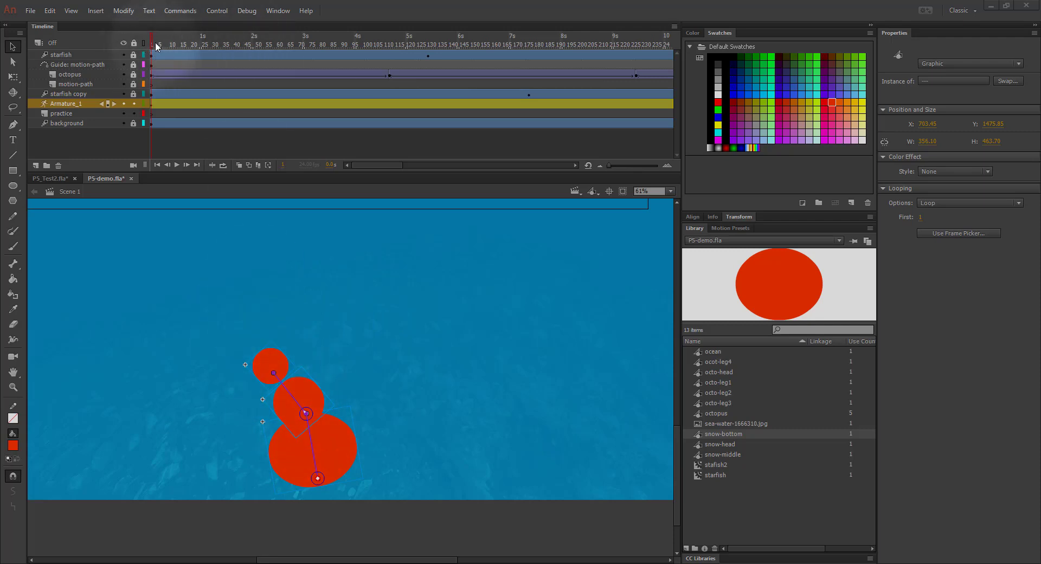
pyautogui.moveTo(155, 44); pyautogui.dragTo(190, 46)
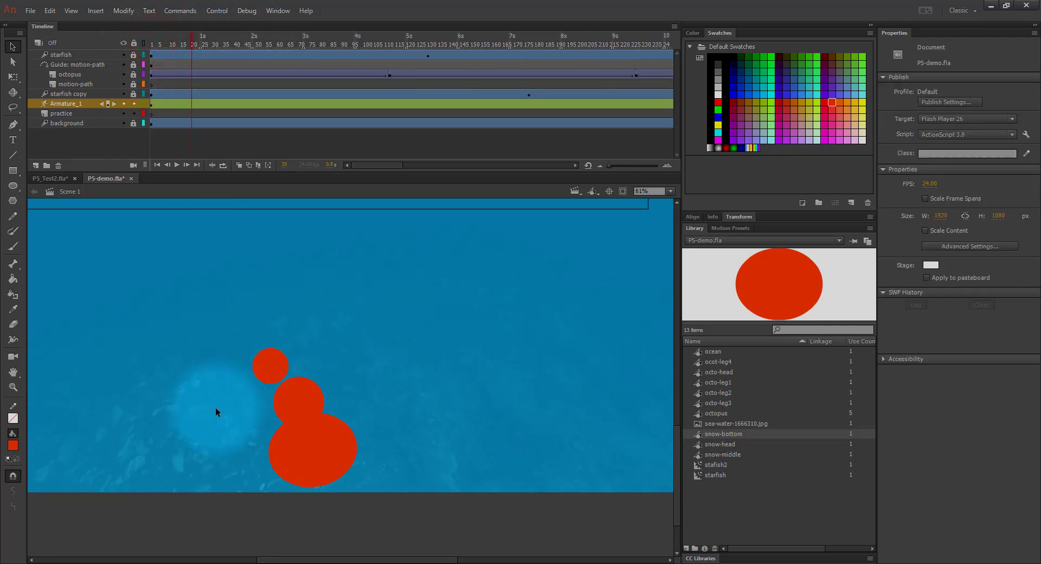
pyautogui.moveTo(355, 362); pyautogui.dragTo(357, 363)
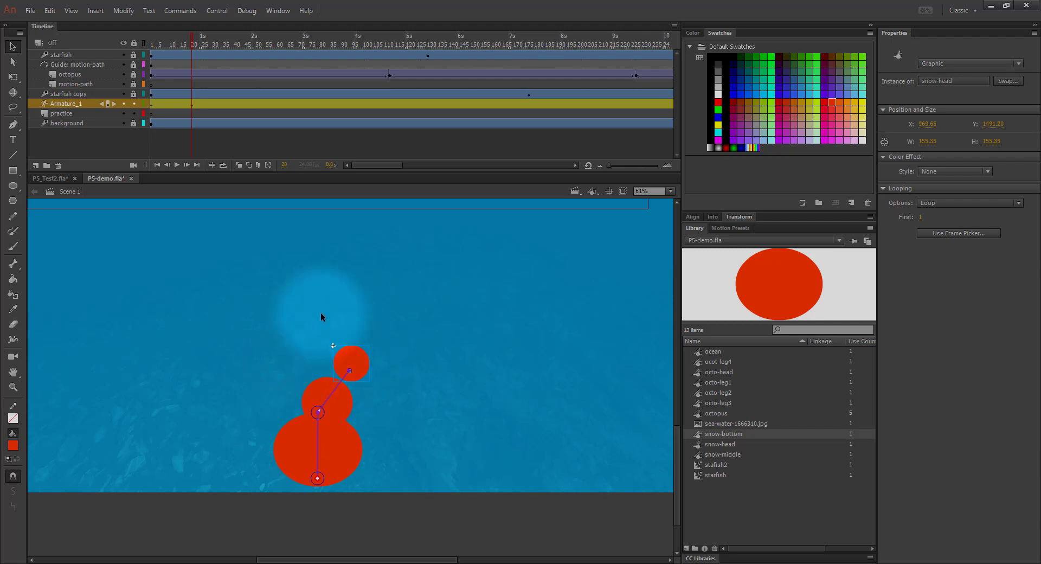
# At about frame 40, bend the snowman's head to the left and push its middle circle to the right
pyautogui.moveTo(195, 38); pyautogui.dragTo(233, 42)
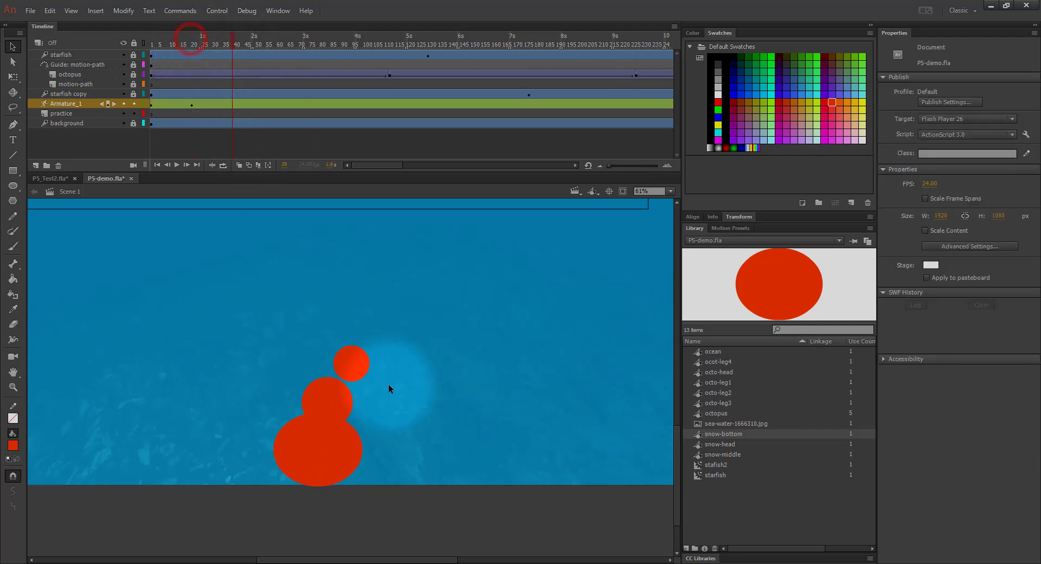
pyautogui.moveTo(361, 369); pyautogui.dragTo(269, 369)
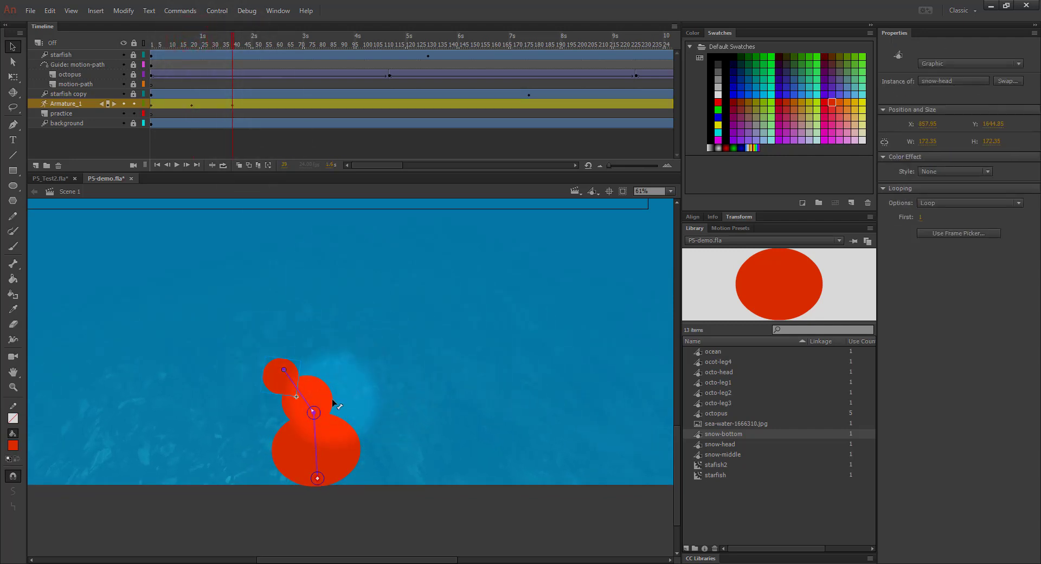
pyautogui.moveTo(332, 409); pyautogui.dragTo(359, 413)
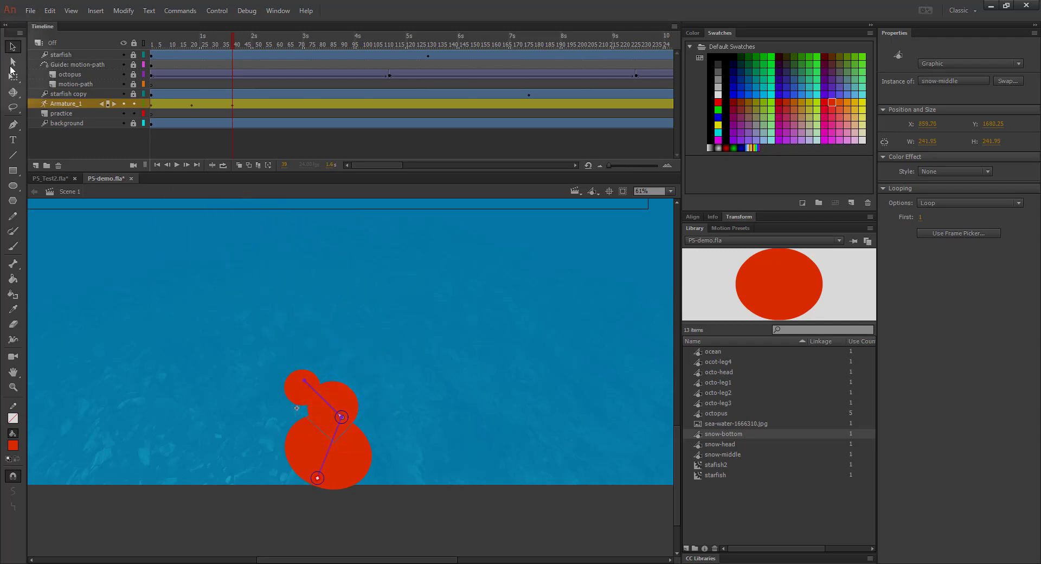
# At about frame 53, use Free Transform to move all three snowman parts together well to the right
pyautogui.moveTo(235, 41); pyautogui.dragTo(261, 39)
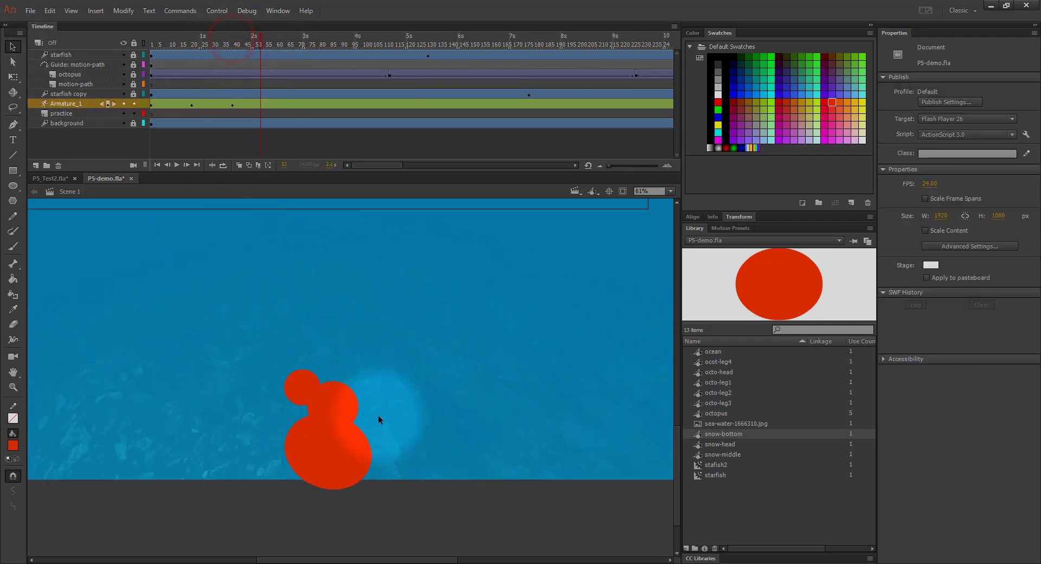
pyautogui.click(13, 77)
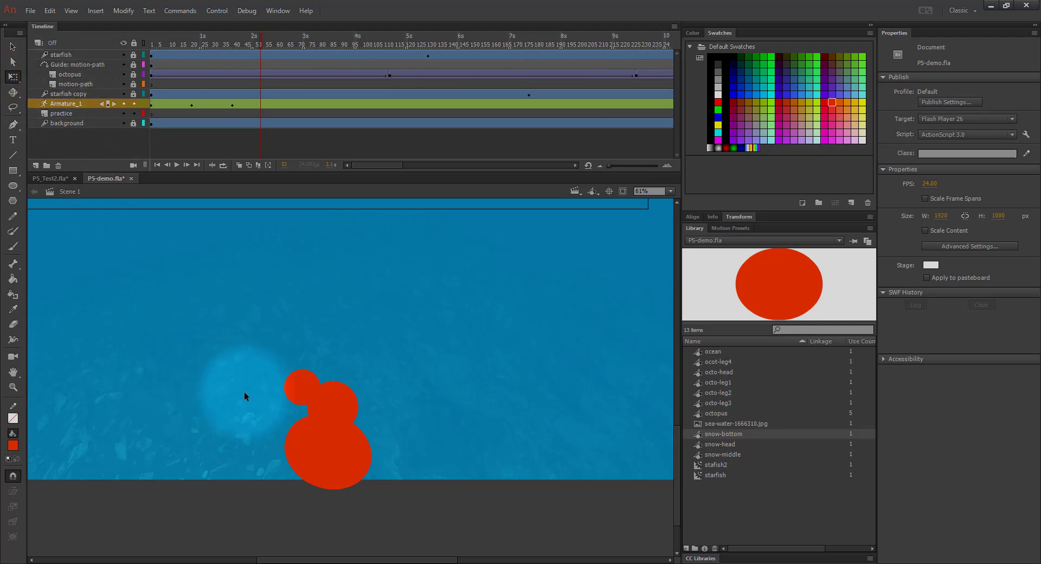
pyautogui.press('q')
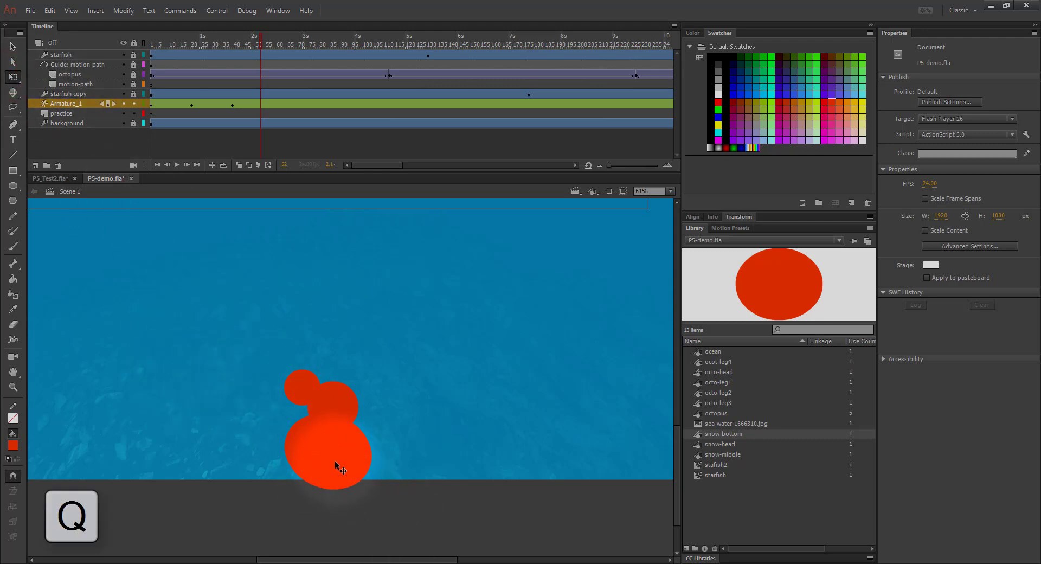
pyautogui.moveTo(337, 460); pyautogui.dragTo(341, 456)
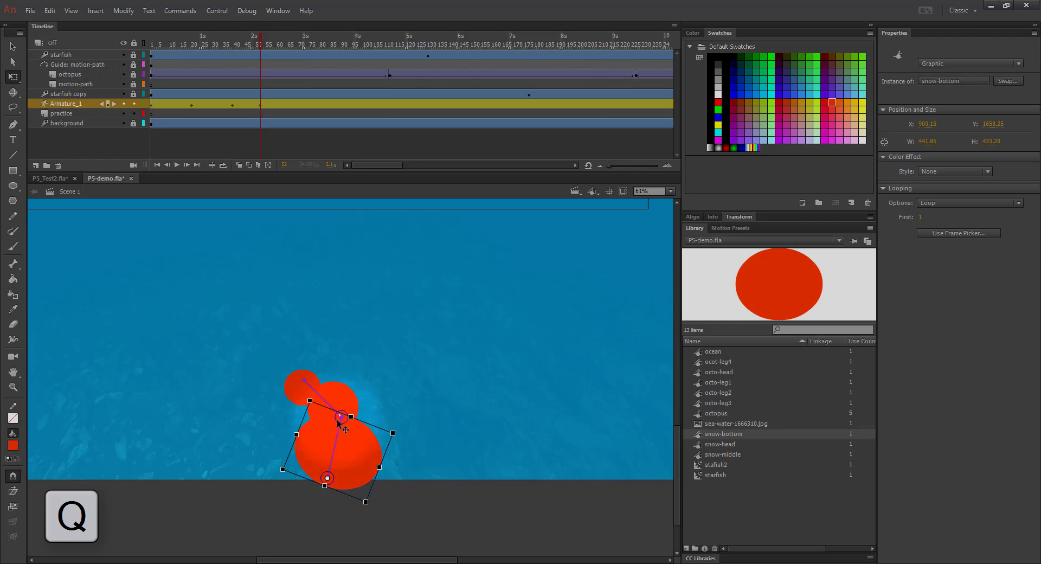
pyautogui.hotkey('ctrl', 'z')
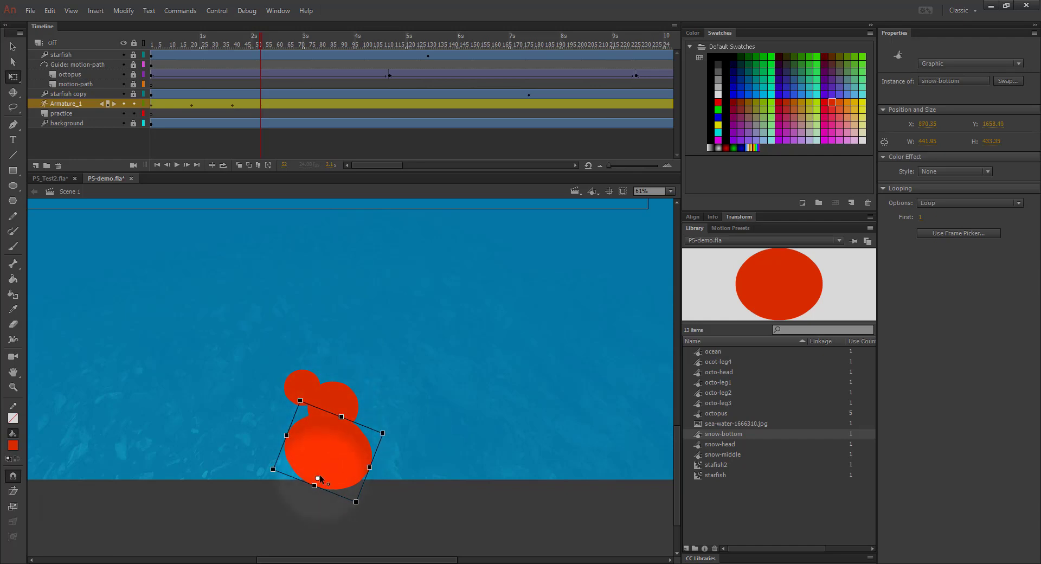
pyautogui.keyDown('shift'); pyautogui.click(313, 384); pyautogui.keyUp('shift')
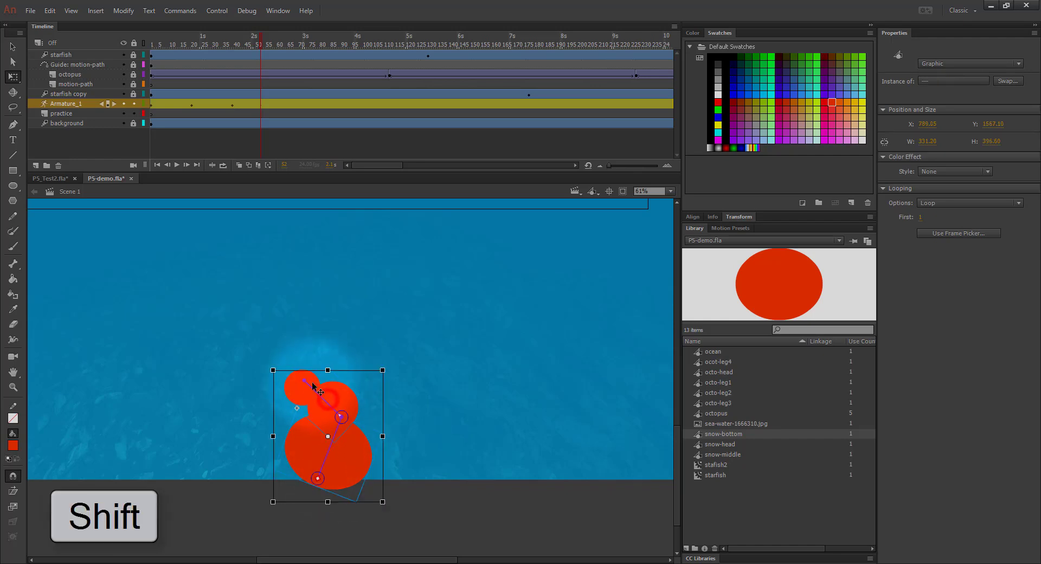
pyautogui.keyDown('shift'); pyautogui.click(298, 382); pyautogui.keyUp('shift')
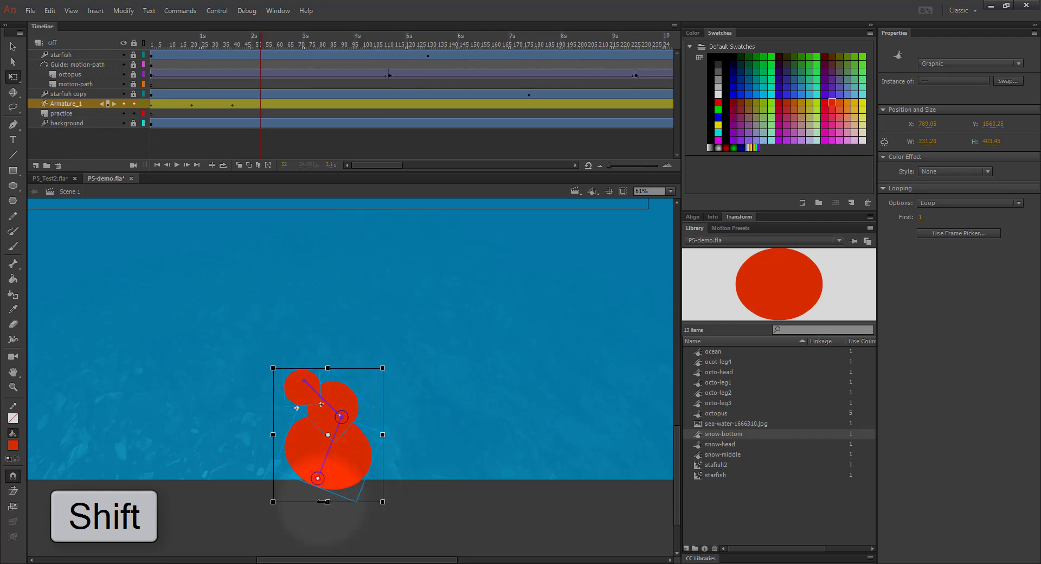
pyautogui.moveTo(312, 445); pyautogui.dragTo(445, 434)
# At about frame 65, raise the snowman's head upright and lean its middle circle to the right
pyautogui.moveTo(195, 47); pyautogui.dragTo(287, 48)
pyautogui.click(548, 461)
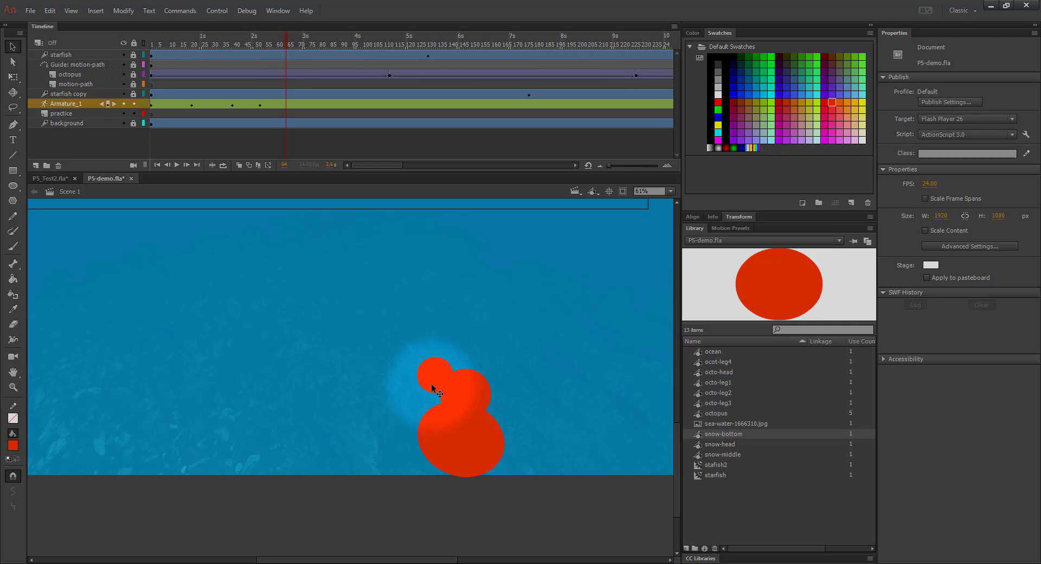
pyautogui.moveTo(432, 385); pyautogui.dragTo(496, 315)
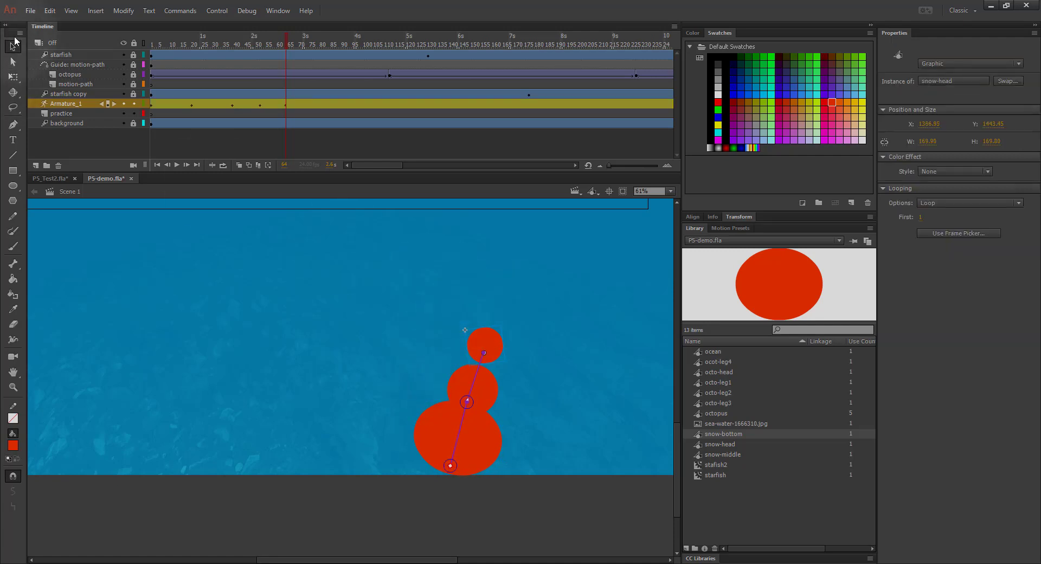
pyautogui.moveTo(507, 407); pyautogui.dragTo(521, 361)
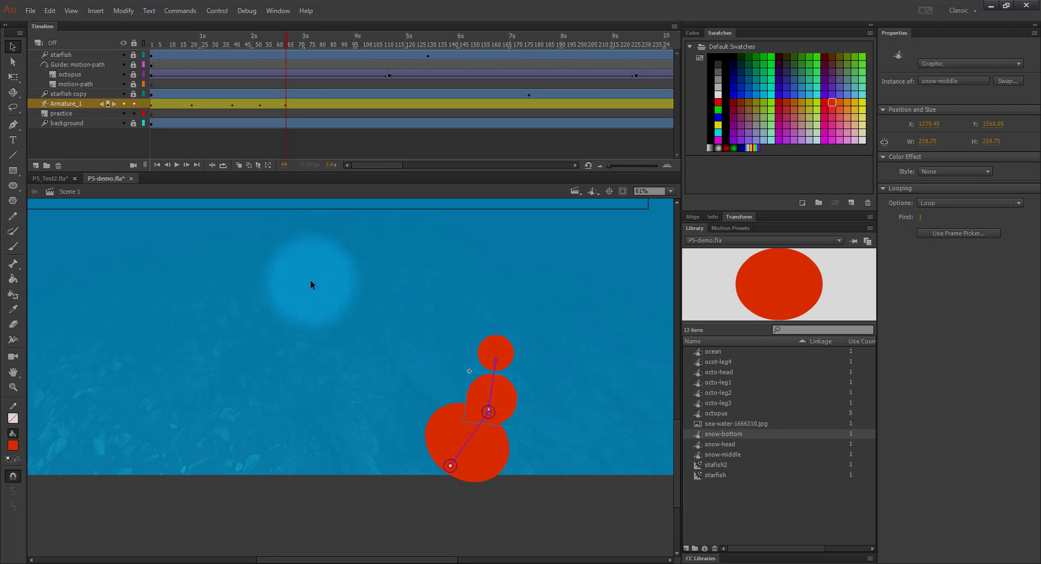
# At frame 75, use Free Transform to move all three snowman parts together up and to the right, and scrub back through the animation
pyautogui.moveTo(287, 38); pyautogui.dragTo(306, 44)
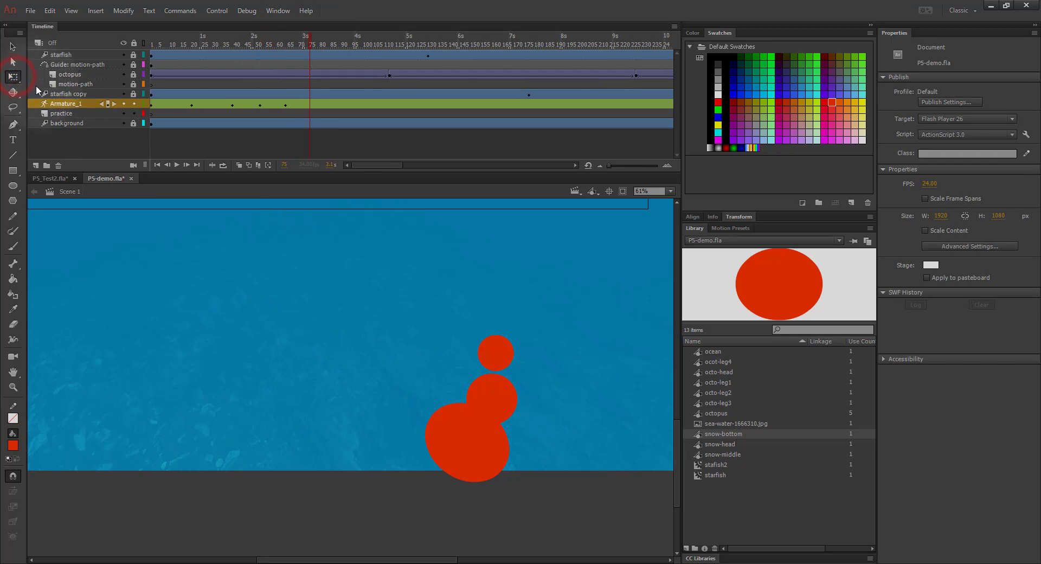
pyautogui.click(14, 77)
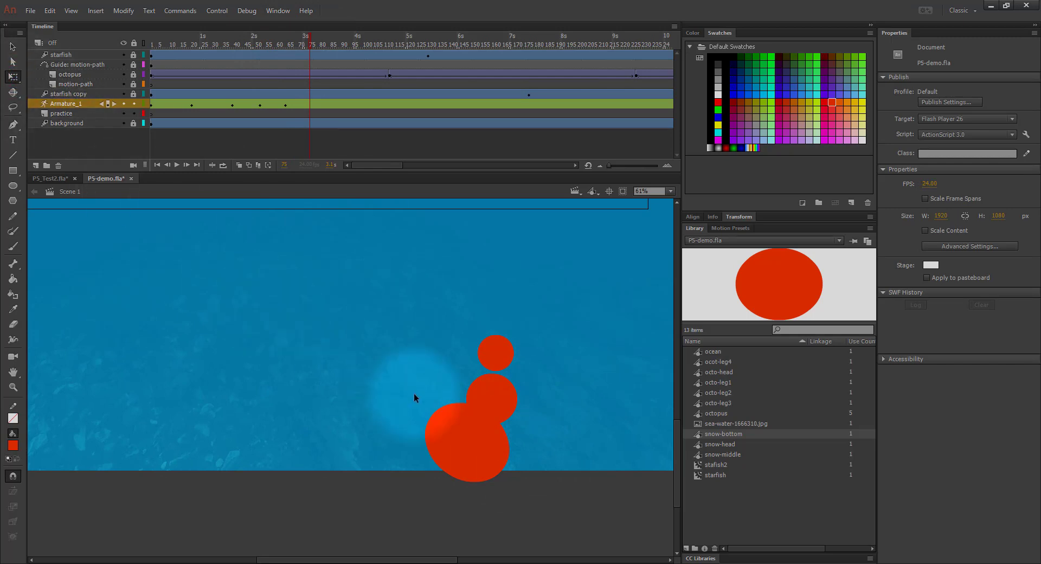
pyautogui.click(494, 350)
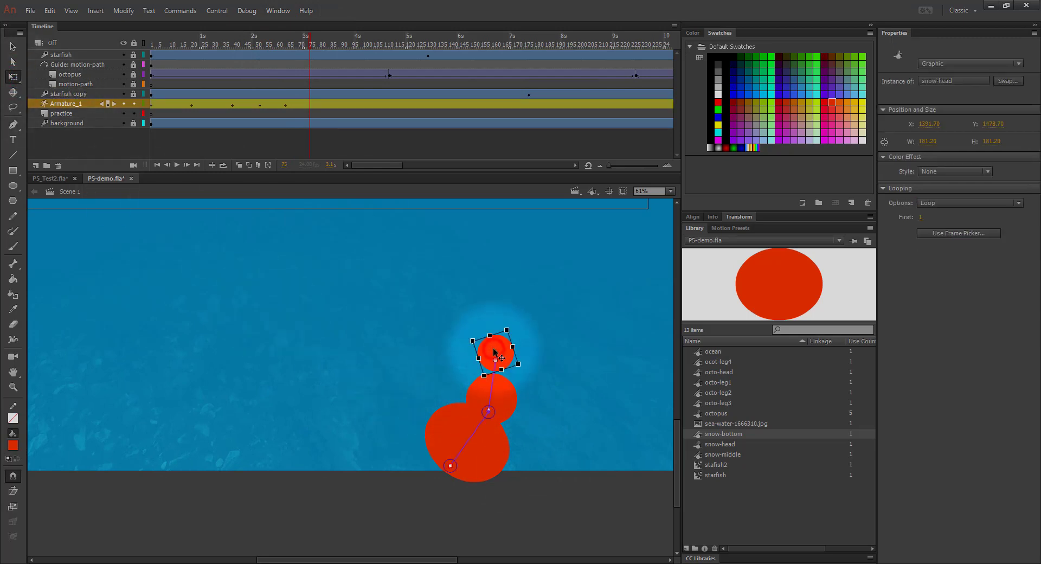
pyautogui.keyDown('shift'); pyautogui.click(498, 398); pyautogui.keyUp('shift')
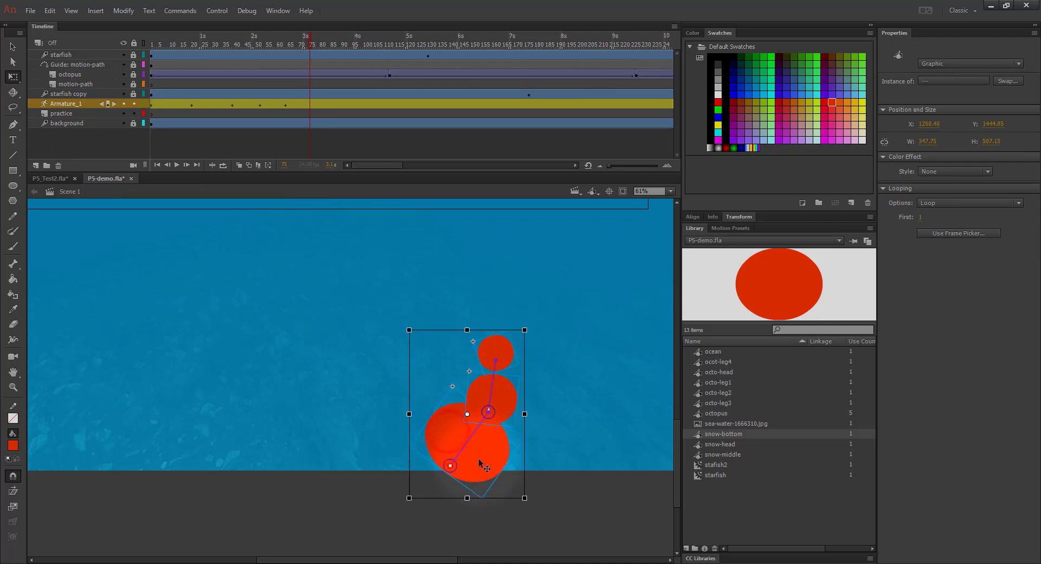
pyautogui.moveTo(479, 457); pyautogui.dragTo(498, 452)
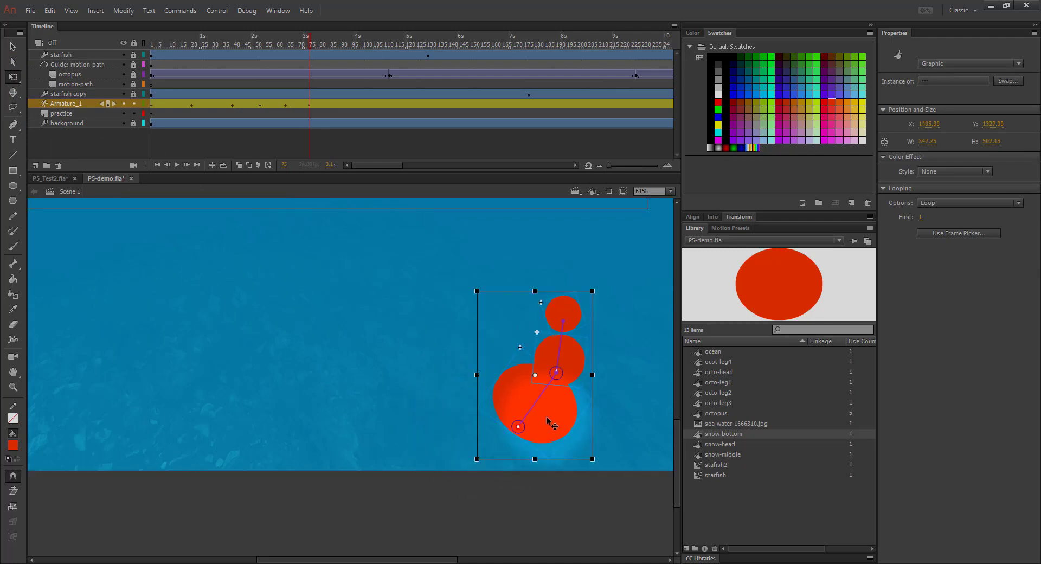
pyautogui.moveTo(547, 420); pyautogui.dragTo(548, 420)
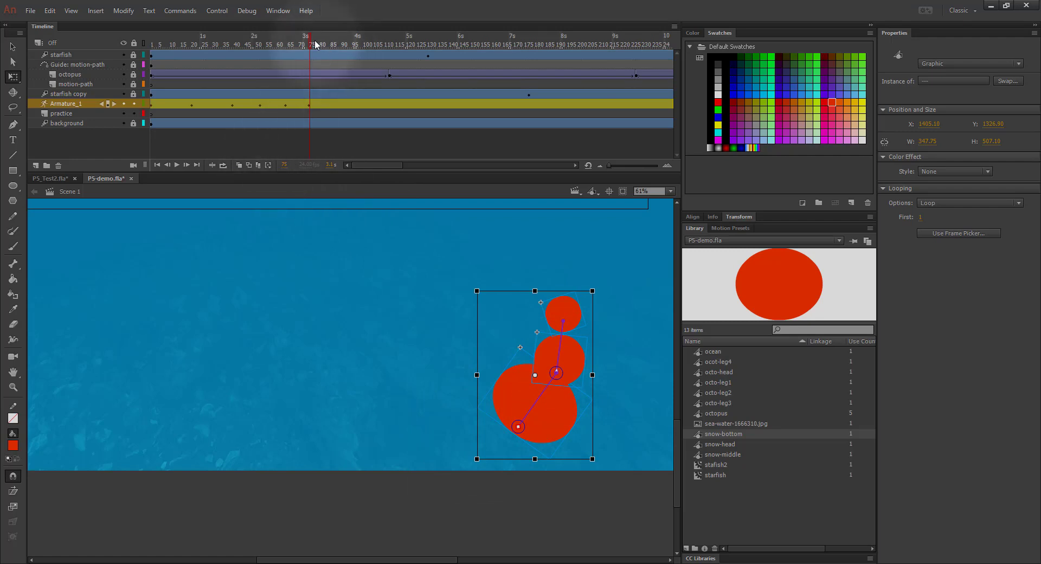
pyautogui.moveTo(315, 44); pyautogui.dragTo(184, 61)
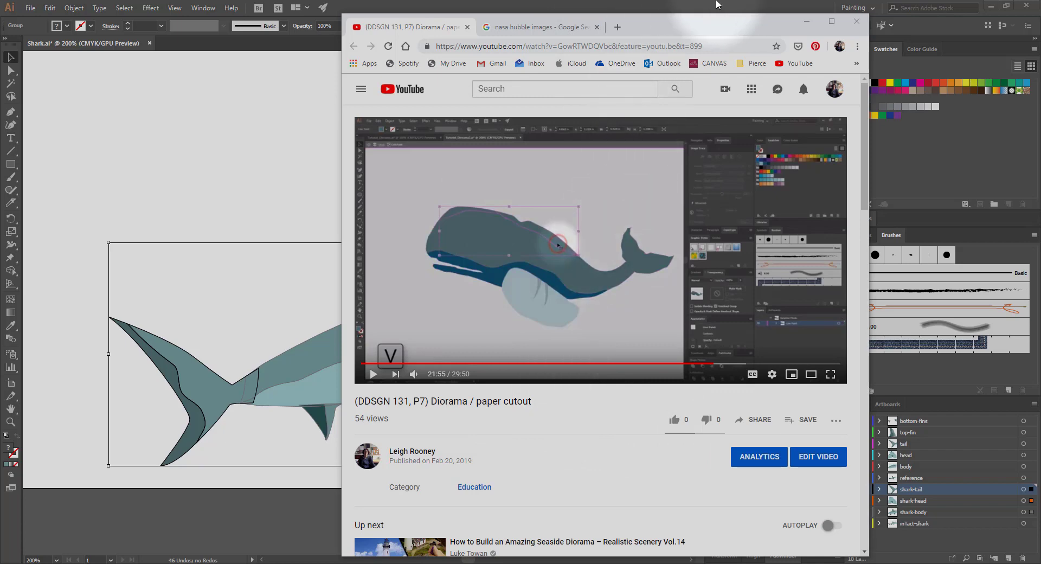
# Switch to Shark.ai in Illustrator, unlock the inTact-shark layer, and move the intact shark beside the artboard upward
pyautogui.click(810, 21)
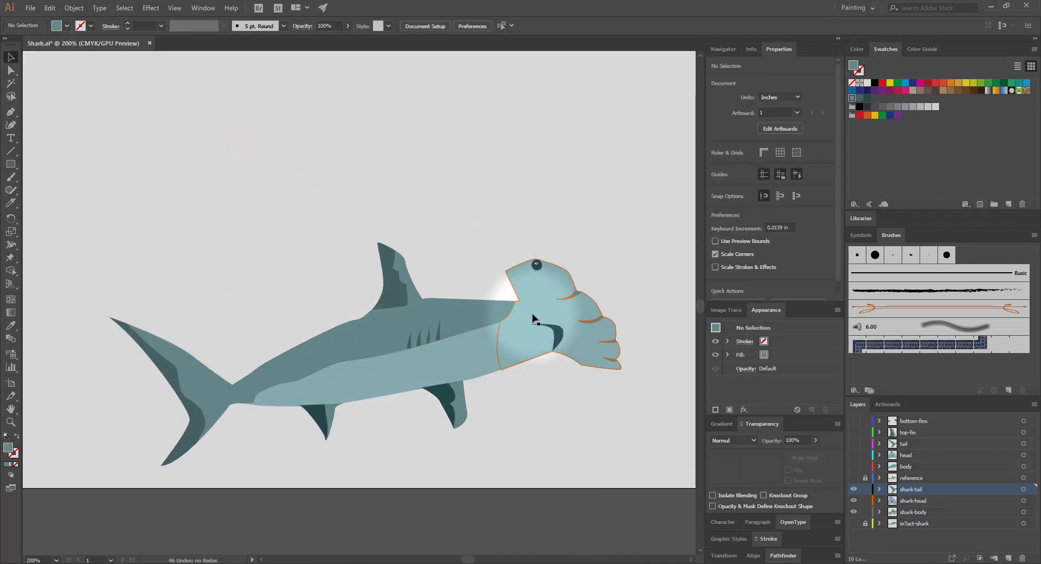
pyautogui.click(865, 524)
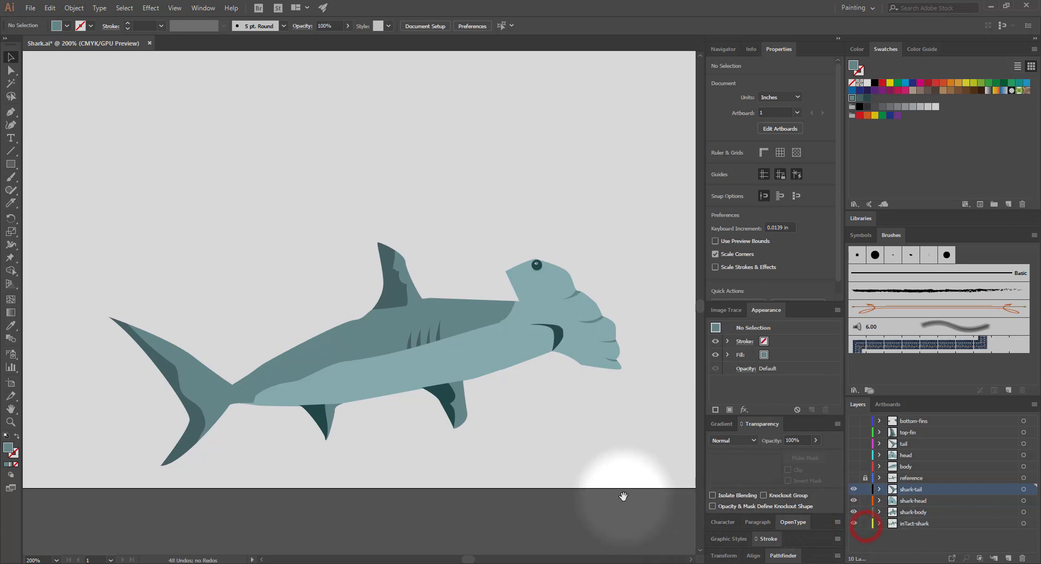
pyautogui.moveTo(680, 467); pyautogui.dragTo(149, 488)
pyautogui.moveTo(470, 463); pyautogui.dragTo(404, 430)
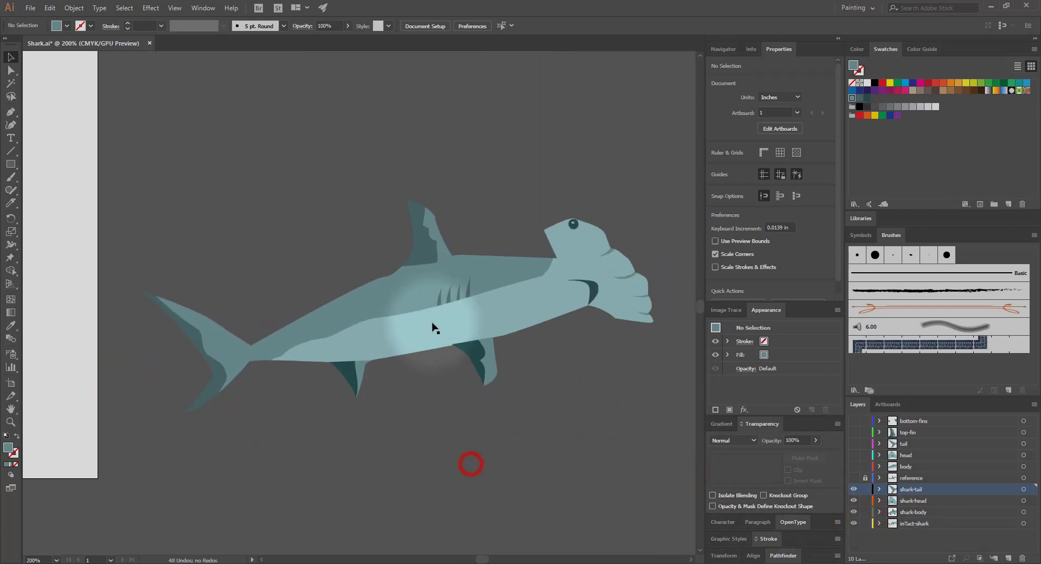
pyautogui.click(430, 311)
pyautogui.moveTo(480, 316); pyautogui.dragTo(496, 235)
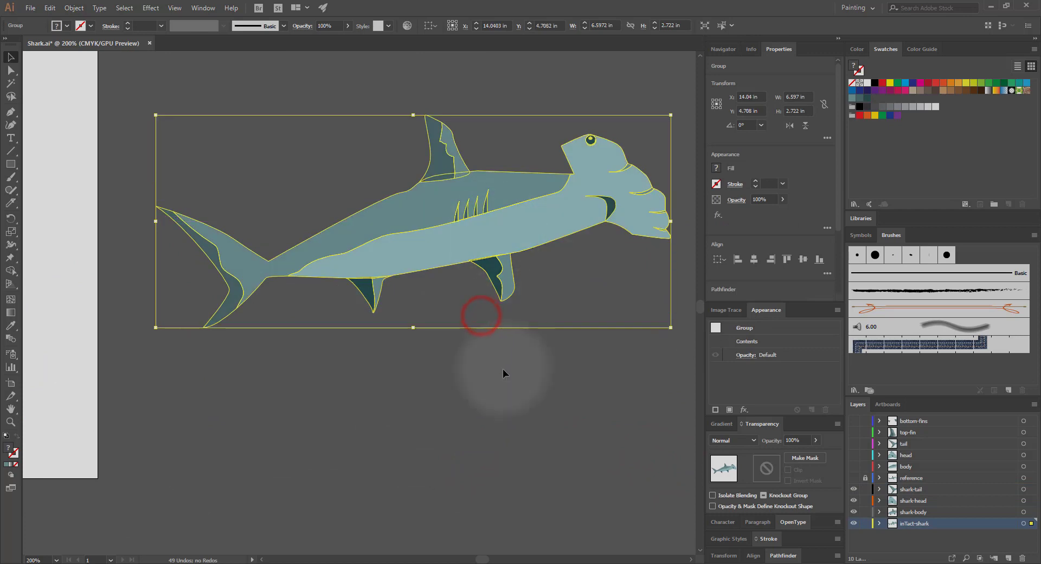
pyautogui.click(501, 372)
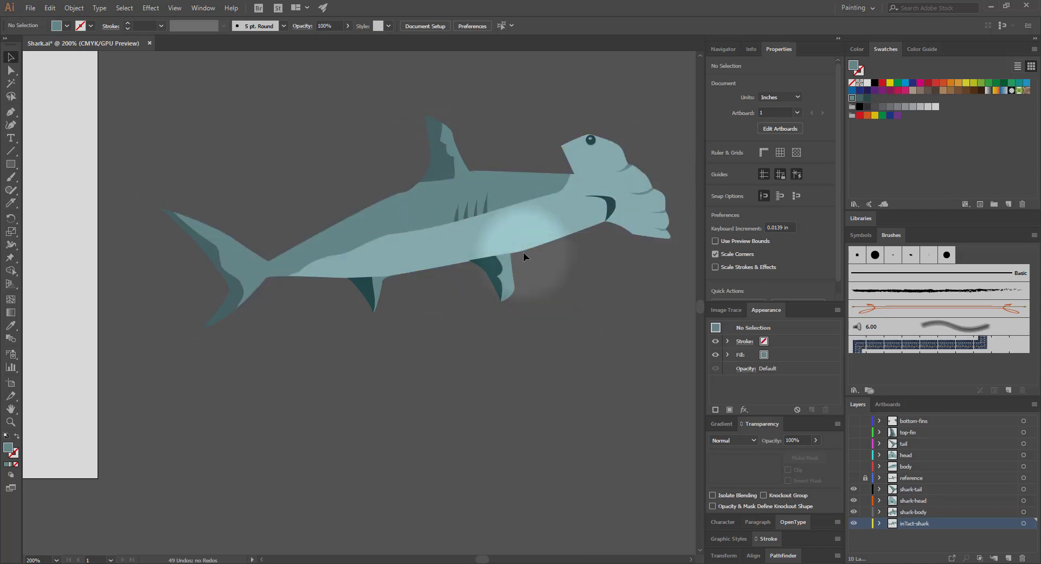
pyautogui.moveTo(553, 211); pyautogui.dragTo(502, 231)
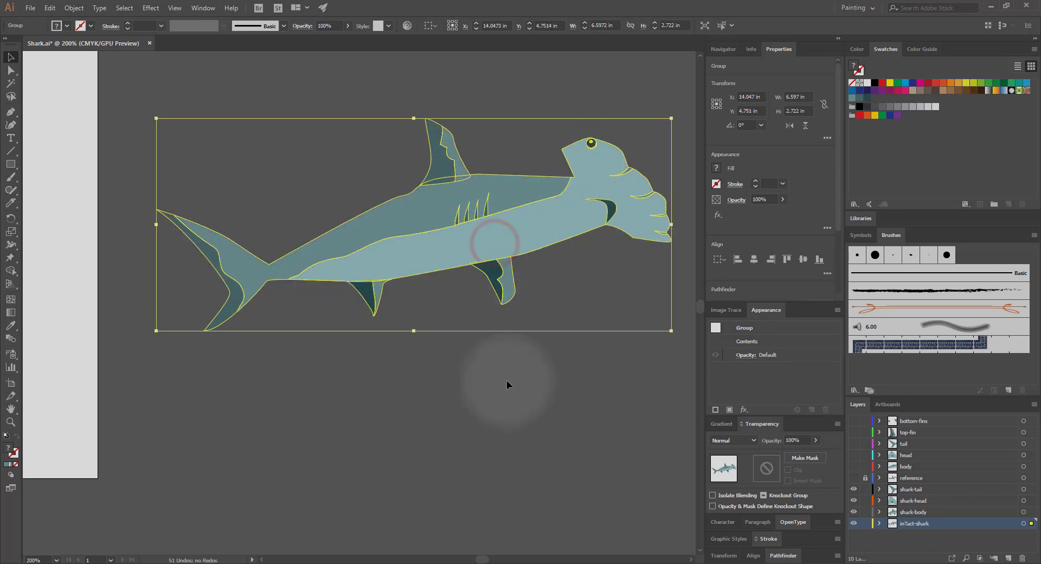
pyautogui.click(506, 380)
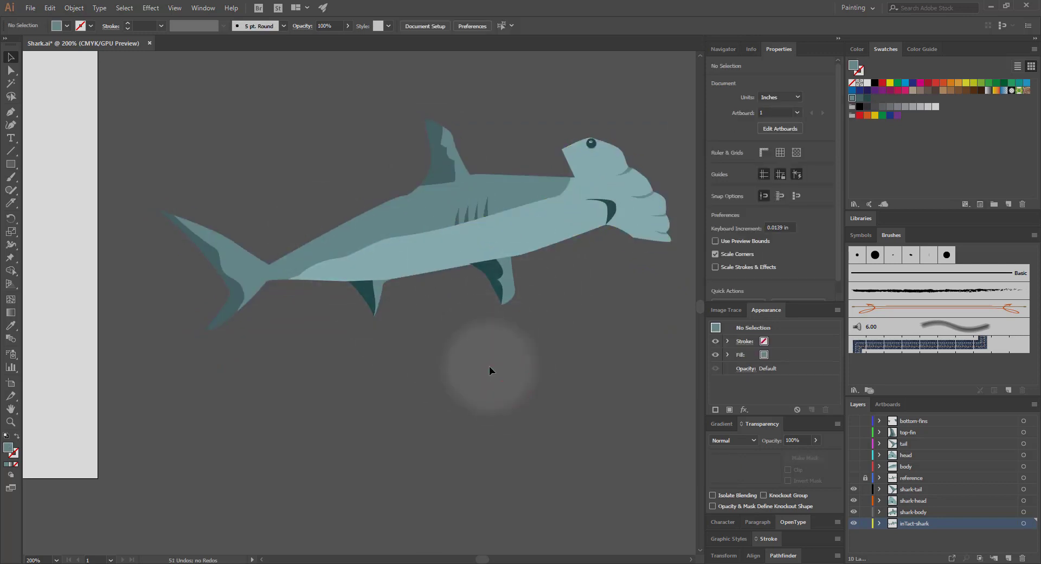
# Copy the intact shark group that lies beside the artboard
pyautogui.click(314, 209)
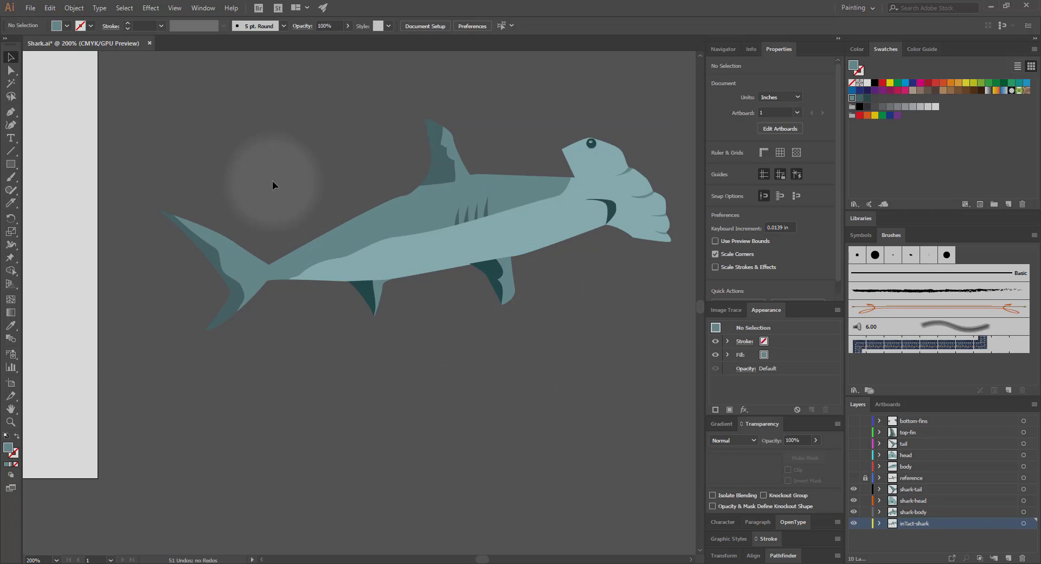
pyautogui.moveTo(546, 134); pyautogui.dragTo(600, 295)
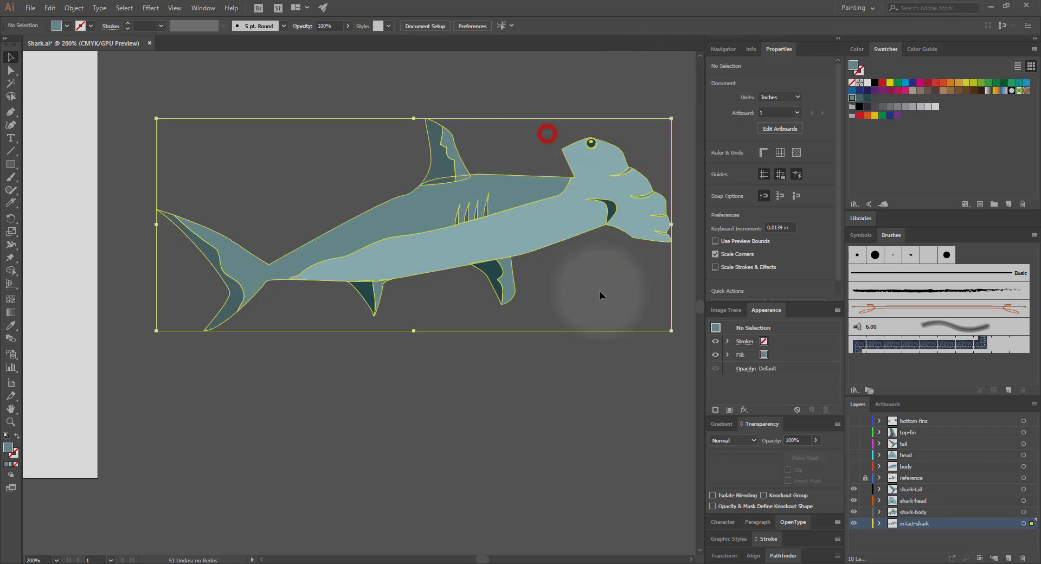
pyautogui.click(559, 390)
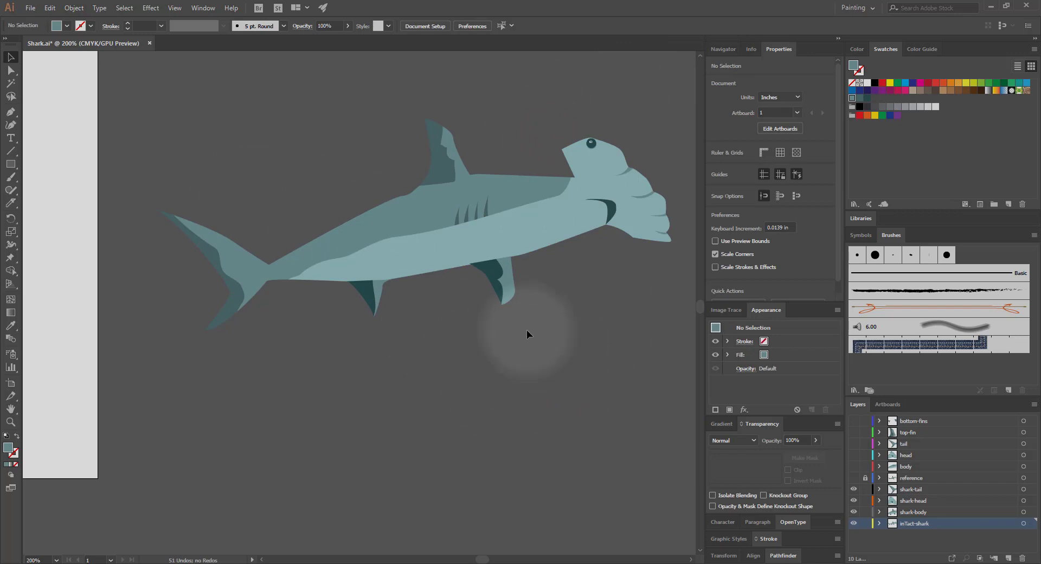
pyautogui.click(507, 246)
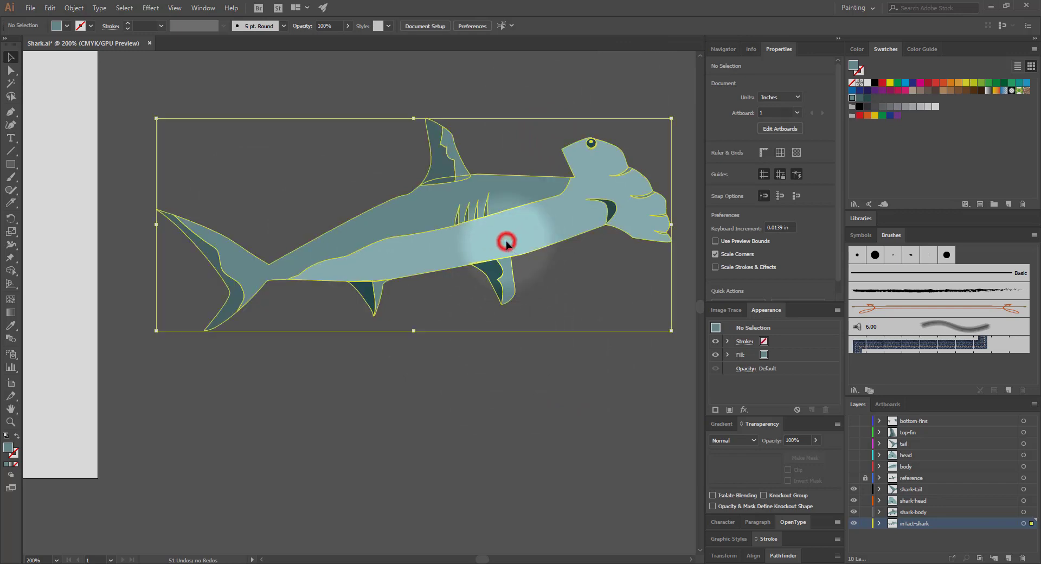
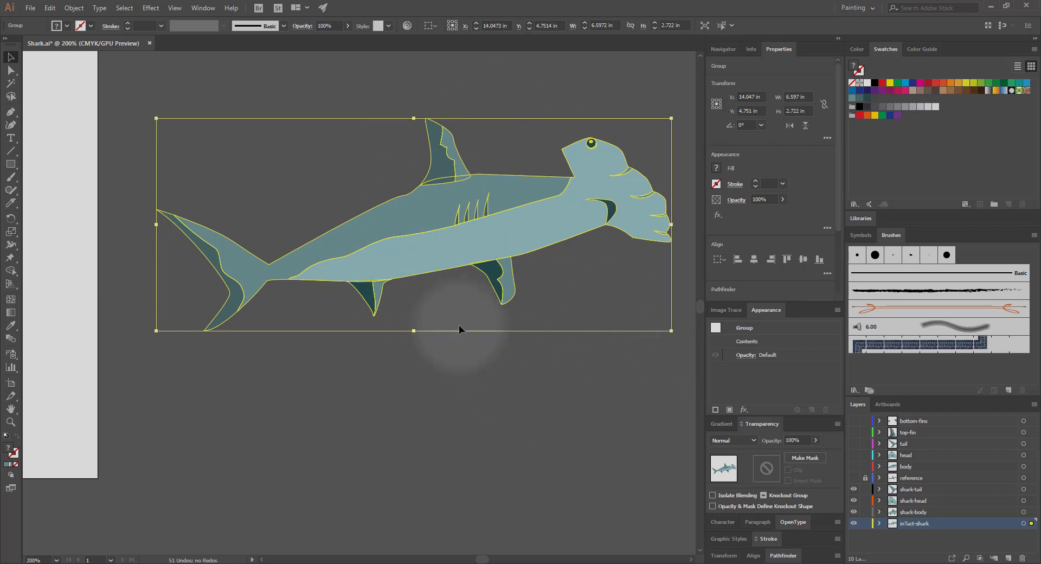
pyautogui.click(465, 402)
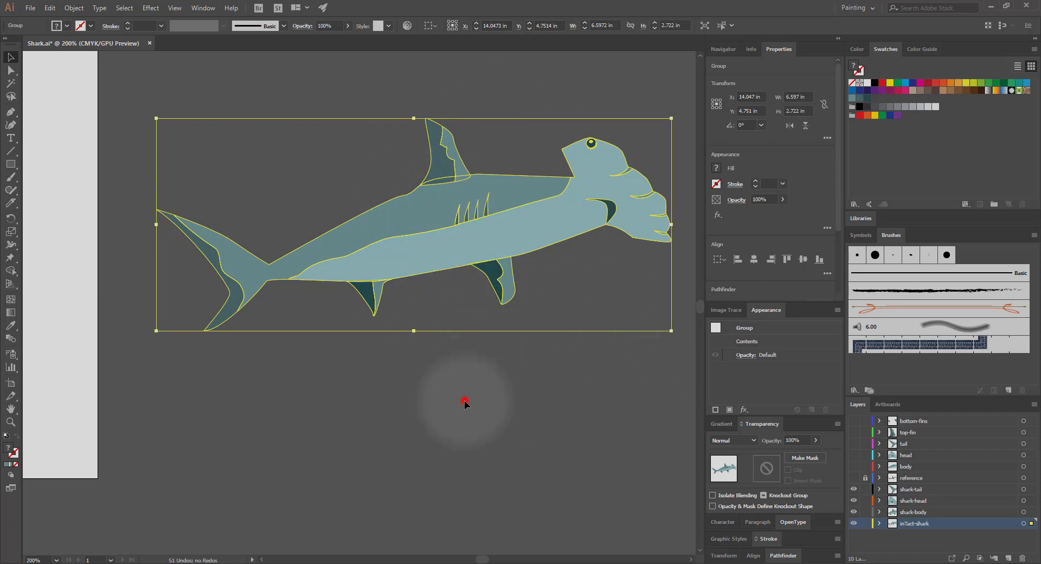
pyautogui.click(430, 241)
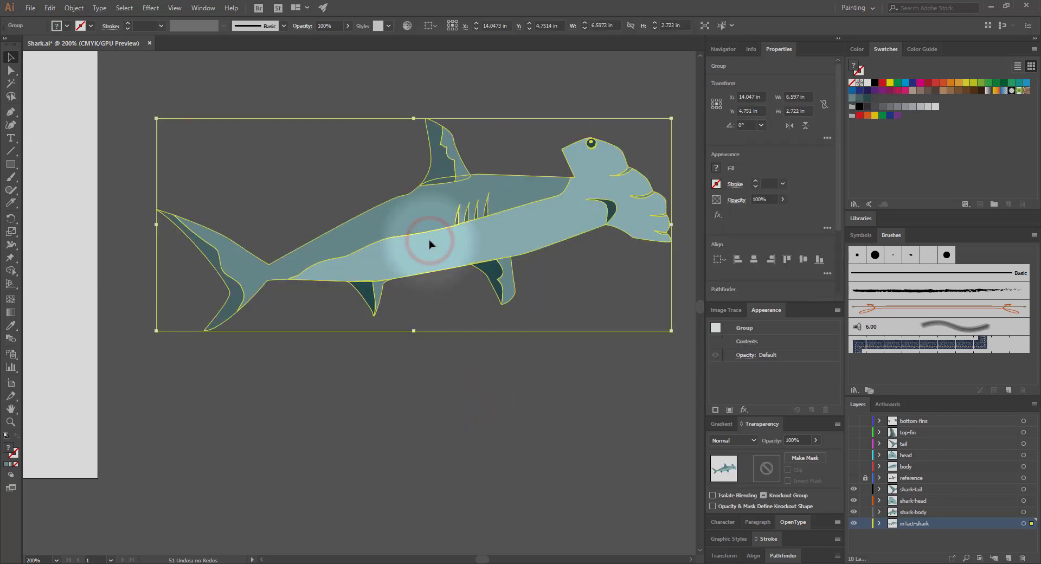
pyautogui.hotkey('ctrl', 'c')
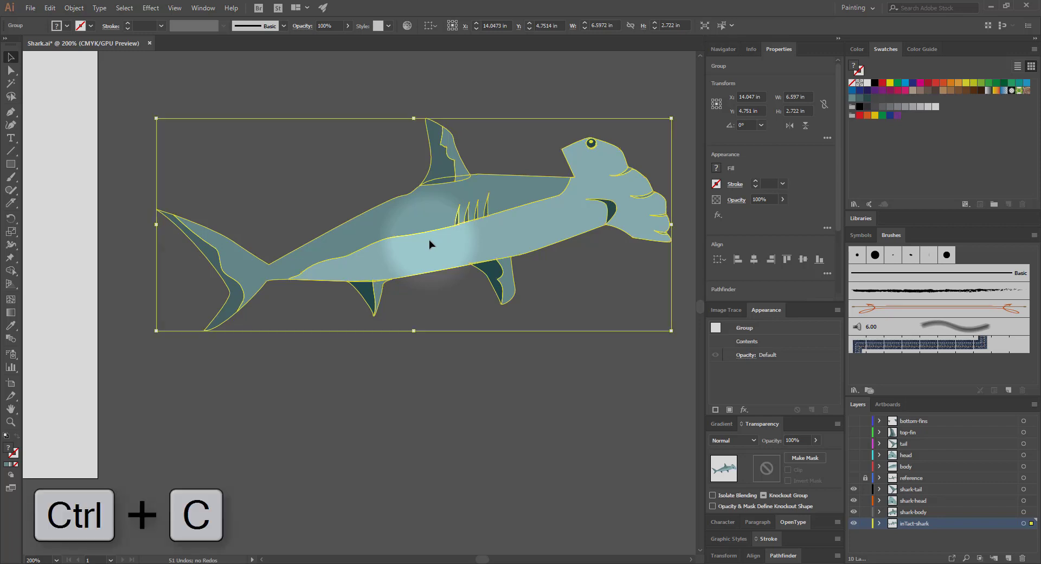
# Hide the shark-tail, shark-head and shark-body layers to clear the artboard
pyautogui.moveTo(64, 260); pyautogui.dragTo(484, 497)
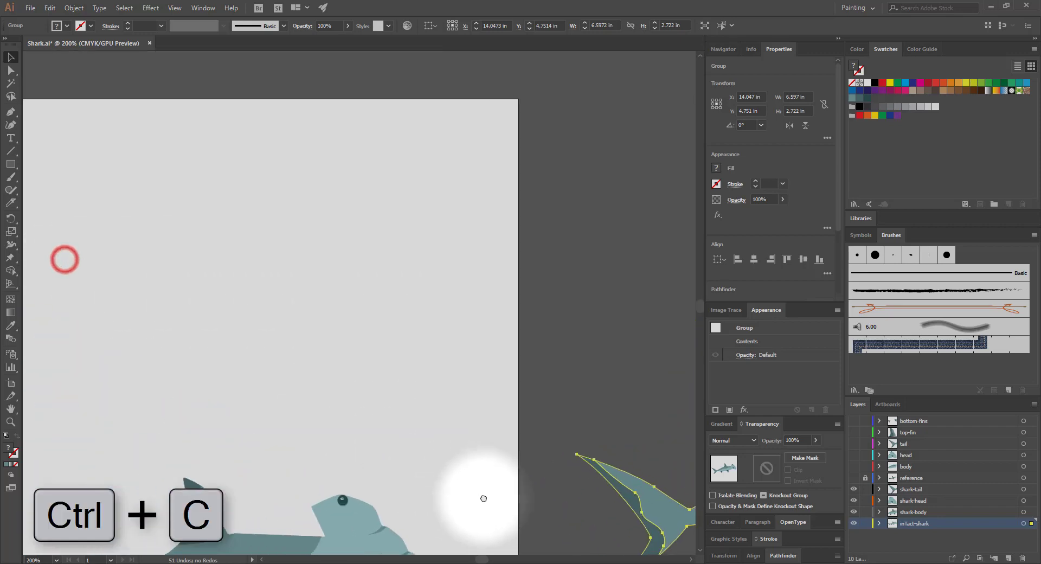
pyautogui.moveTo(186, 401); pyautogui.dragTo(402, 218)
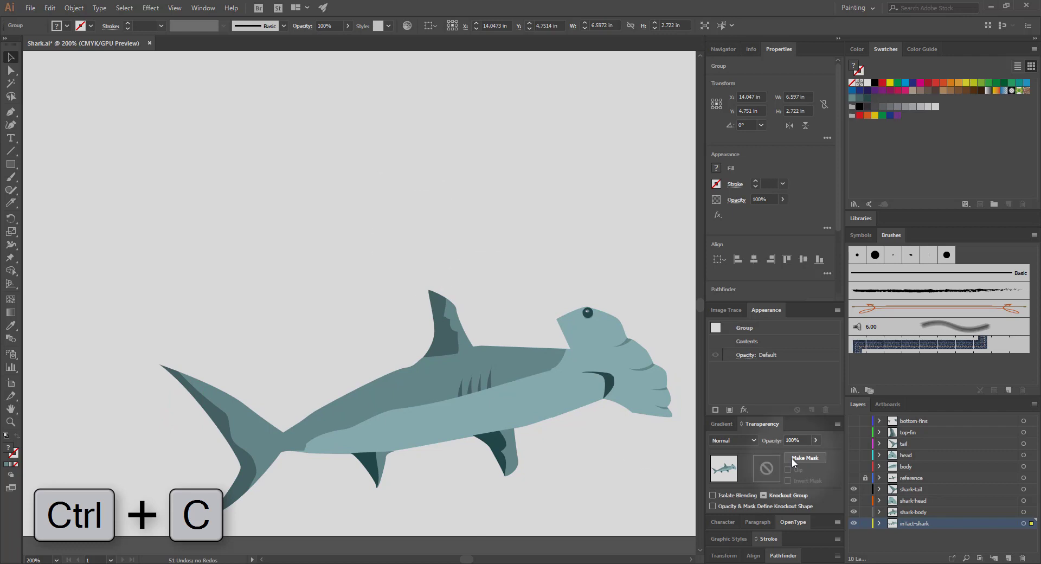
pyautogui.click(854, 489)
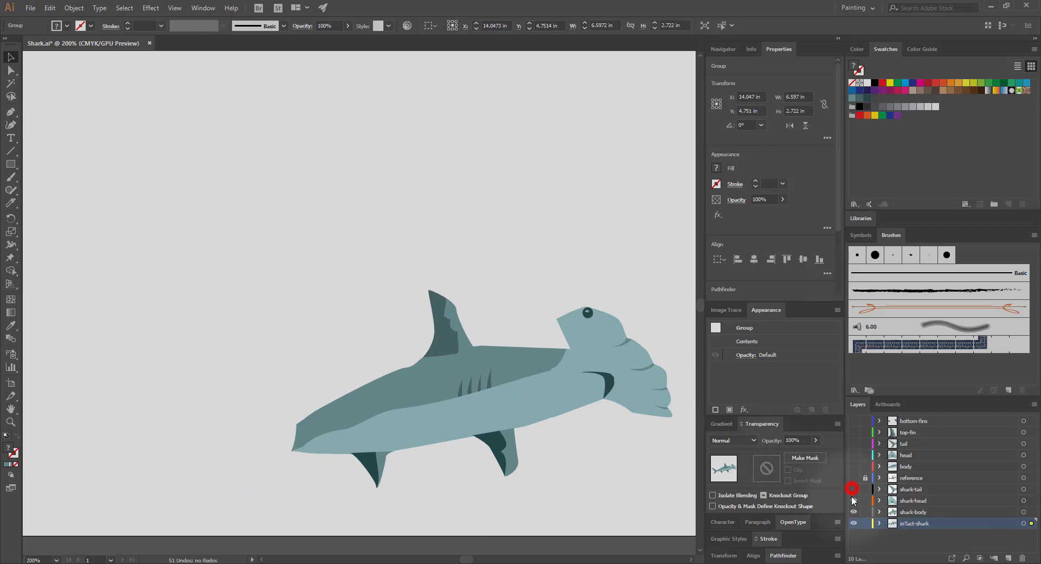
pyautogui.click(854, 501)
pyautogui.click(854, 512)
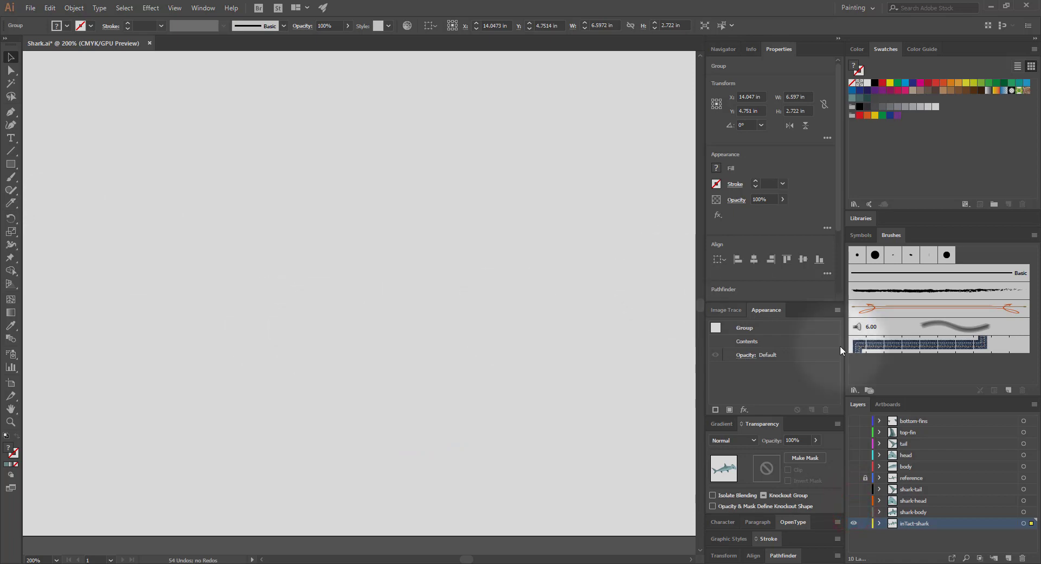
# Create a new layer above inTact-shark, paste the shark copy into it, and move the copy upward on the artboard
pyautogui.click(994, 558)
pyautogui.click(224, 208)
pyautogui.hotkey('ctrl', 'v')
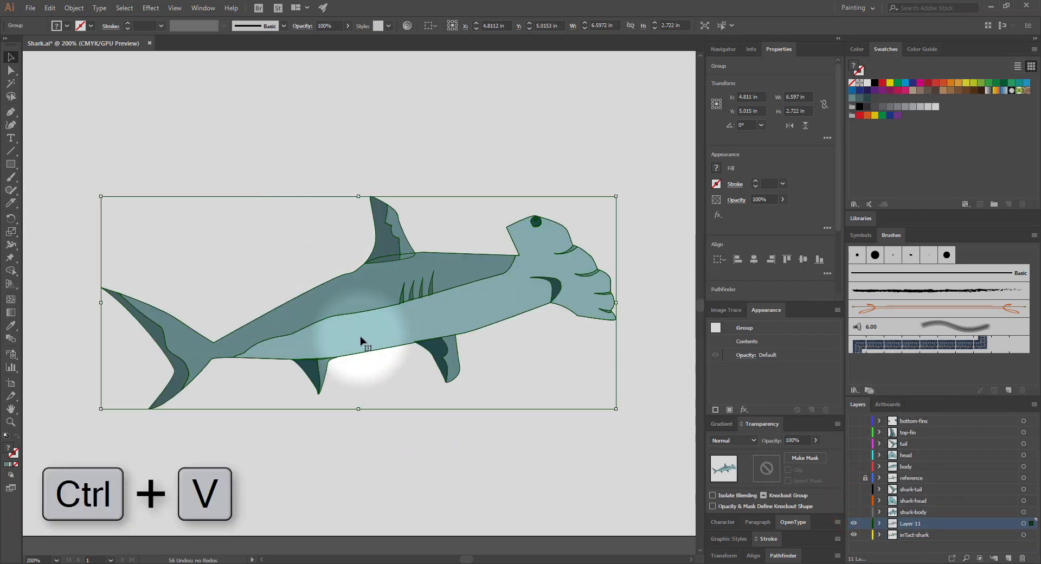
pyautogui.moveTo(360, 337); pyautogui.dragTo(356, 270)
pyautogui.click(452, 359)
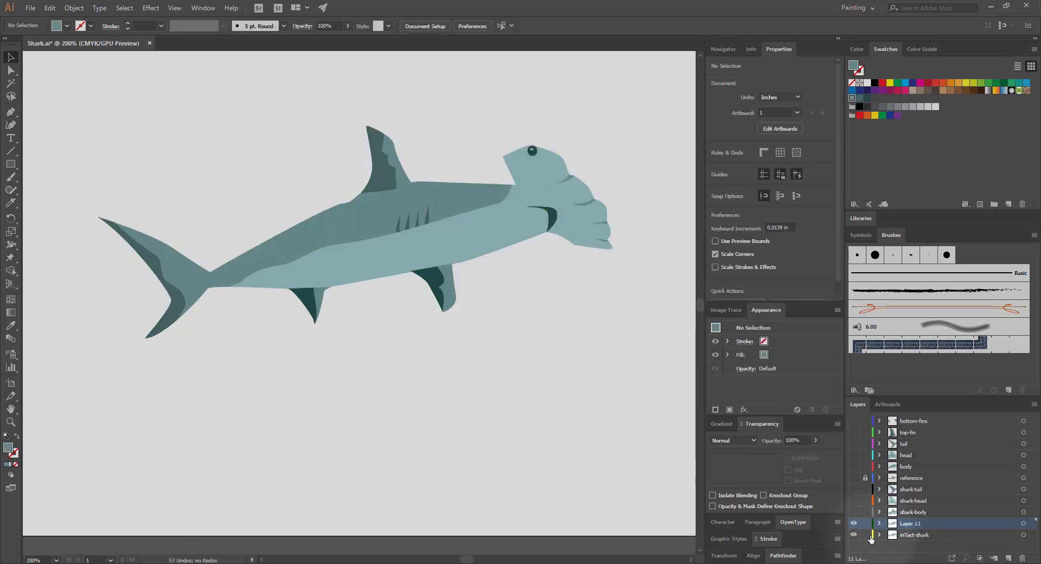
# Rename the new layer shark-body and lock the original hidden shark-tail, shark-head and shark-body layers
pyautogui.moveTo(654, 467); pyautogui.dragTo(233, 422)
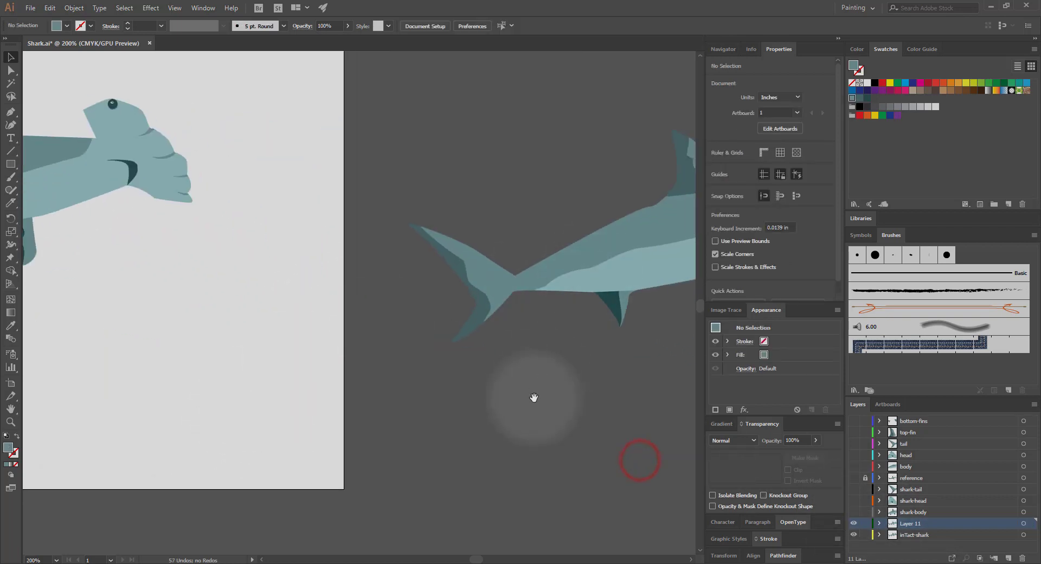
pyautogui.moveTo(611, 421); pyautogui.dragTo(368, 409)
pyautogui.moveTo(135, 260); pyautogui.dragTo(748, 346)
pyautogui.click(331, 265)
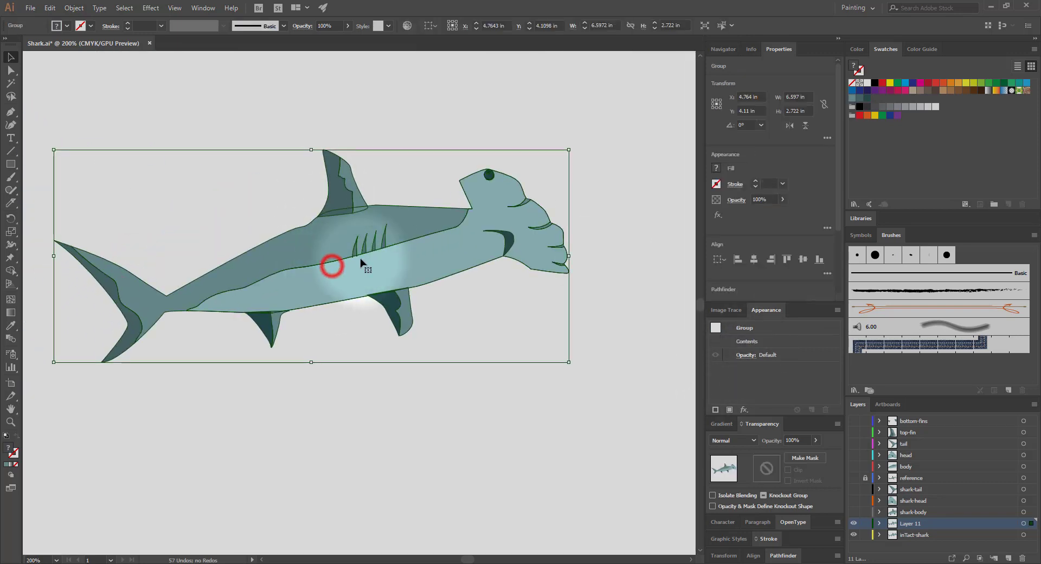
pyautogui.doubleClick(907, 518)
pyautogui.write('shark-body')
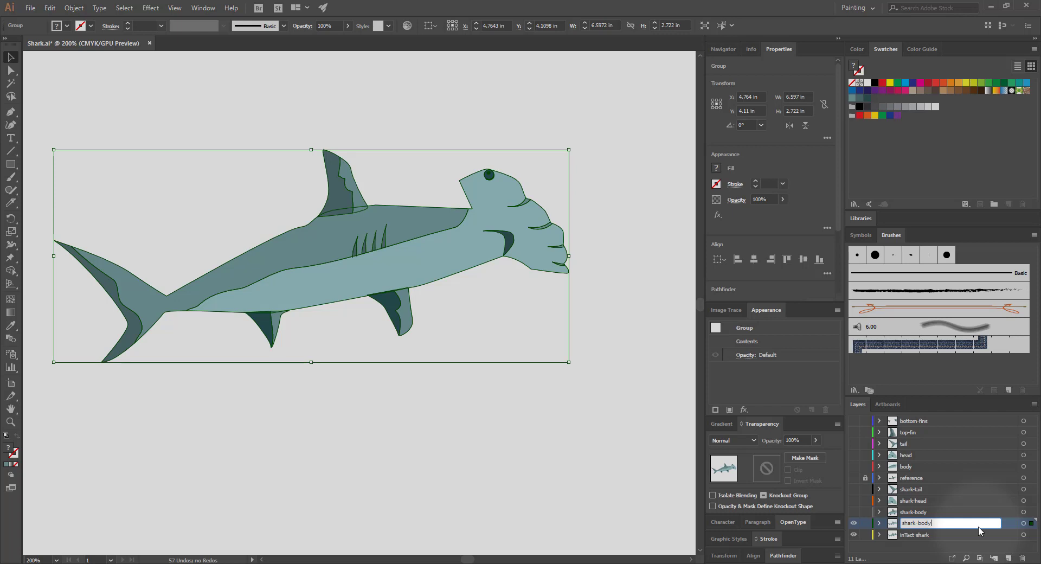
pyautogui.press('Return')
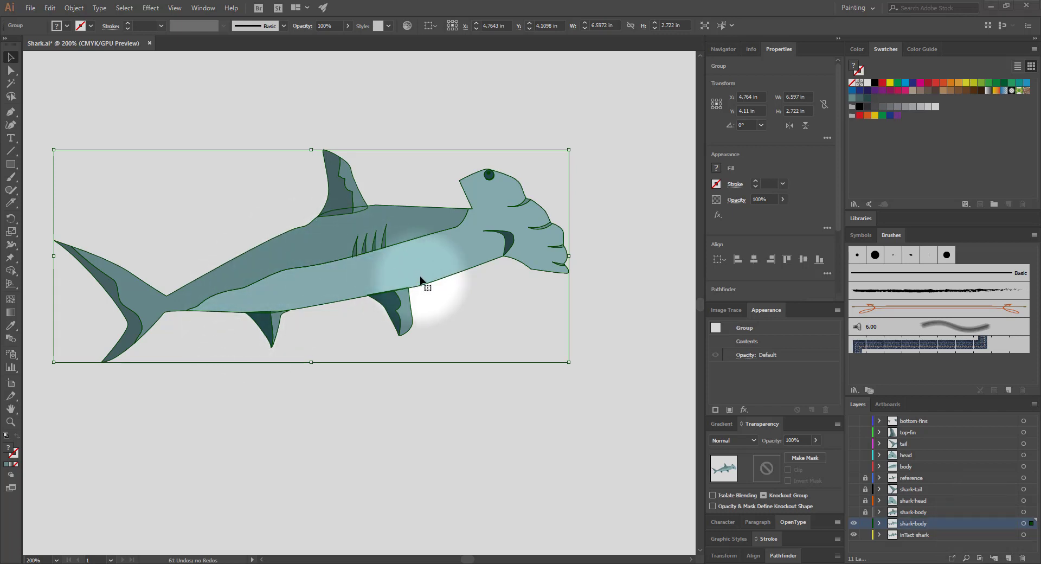
# Ungroup the pasted shark copy twice so its back and belly paths can be selected separately
pyautogui.click(356, 464)
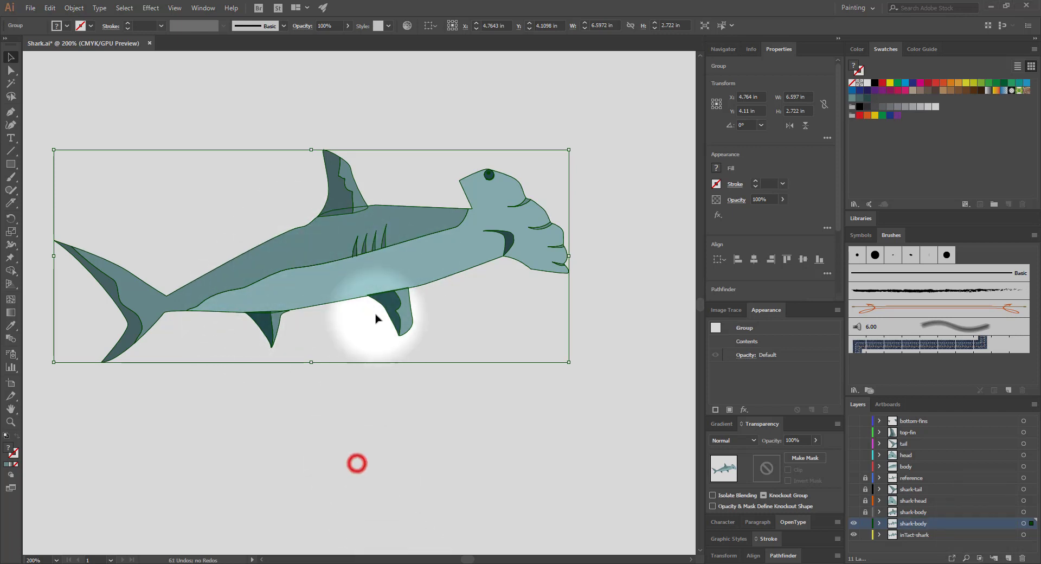
pyautogui.moveTo(374, 268); pyautogui.dragTo(373, 269)
pyautogui.rightClick(374, 269)
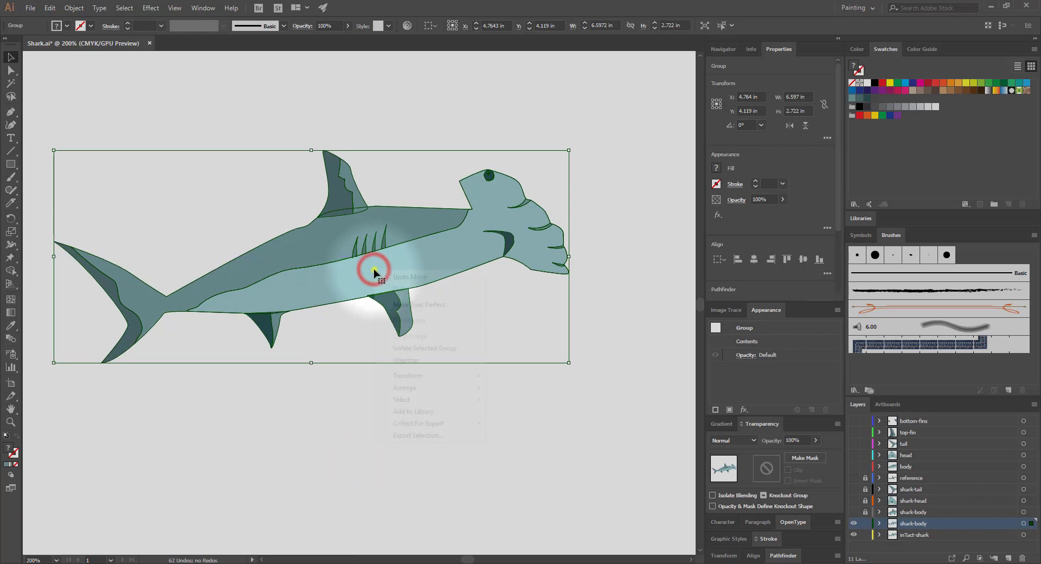
pyautogui.click(409, 360)
pyautogui.rightClick(407, 264)
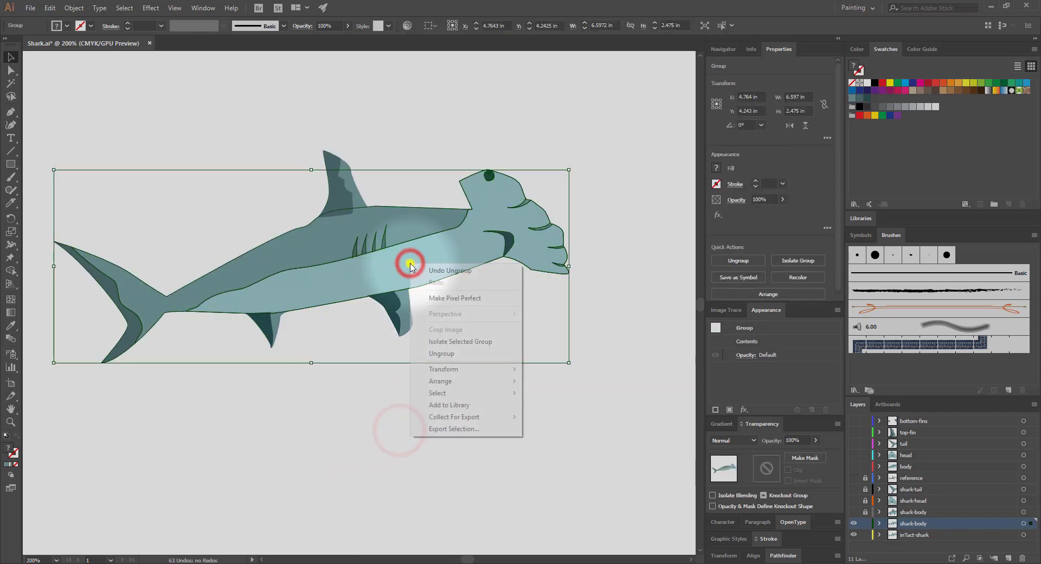
pyautogui.click(442, 354)
pyautogui.click(430, 441)
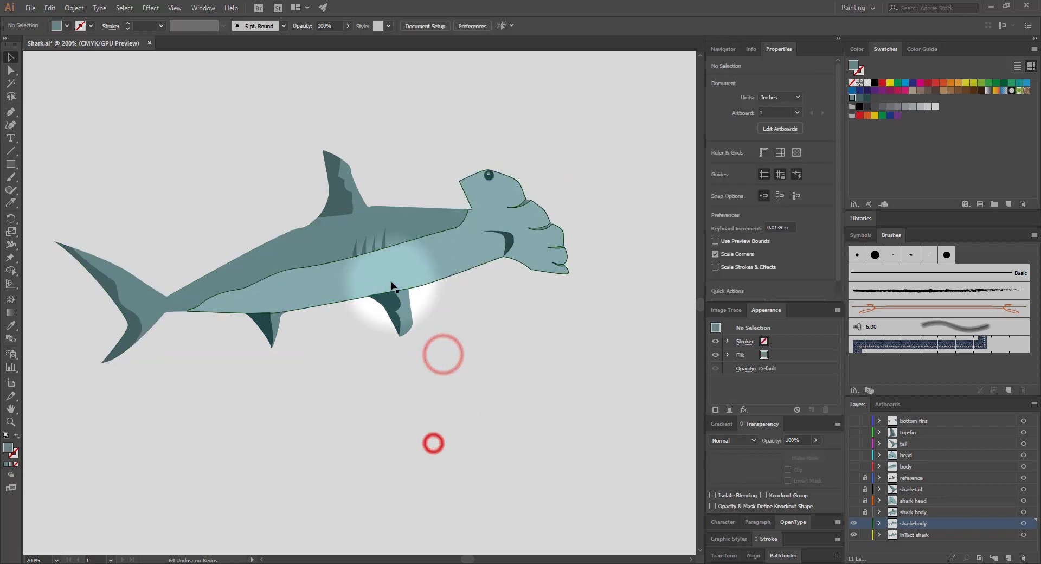
pyautogui.click(388, 283)
pyautogui.click(451, 378)
pyautogui.click(411, 211)
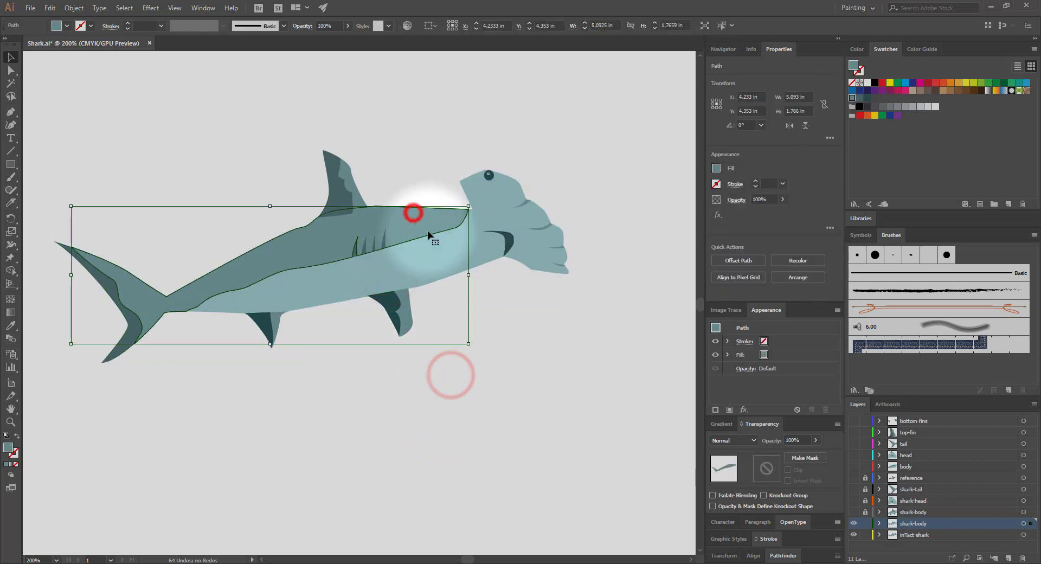
pyautogui.click(483, 363)
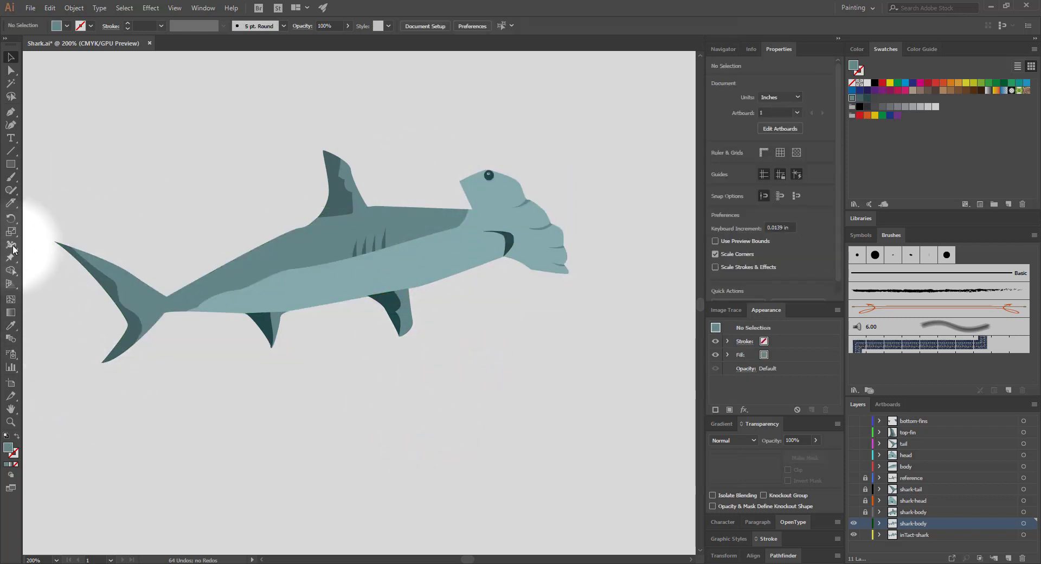
# Cut through the narrow base of the tail with the Knife tool using one downward stroke across the body
pyautogui.click(11, 205)
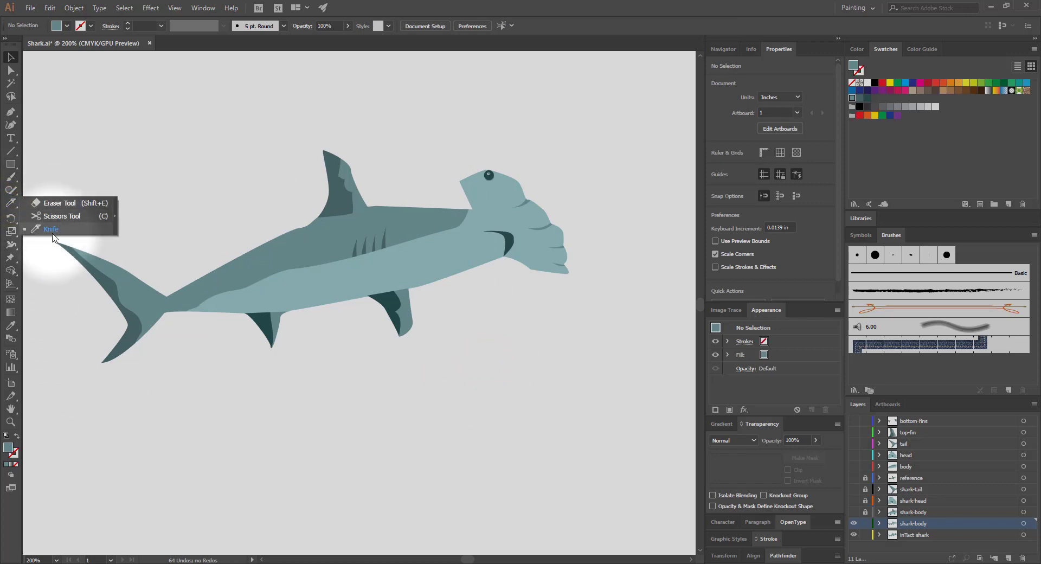
pyautogui.click(52, 233)
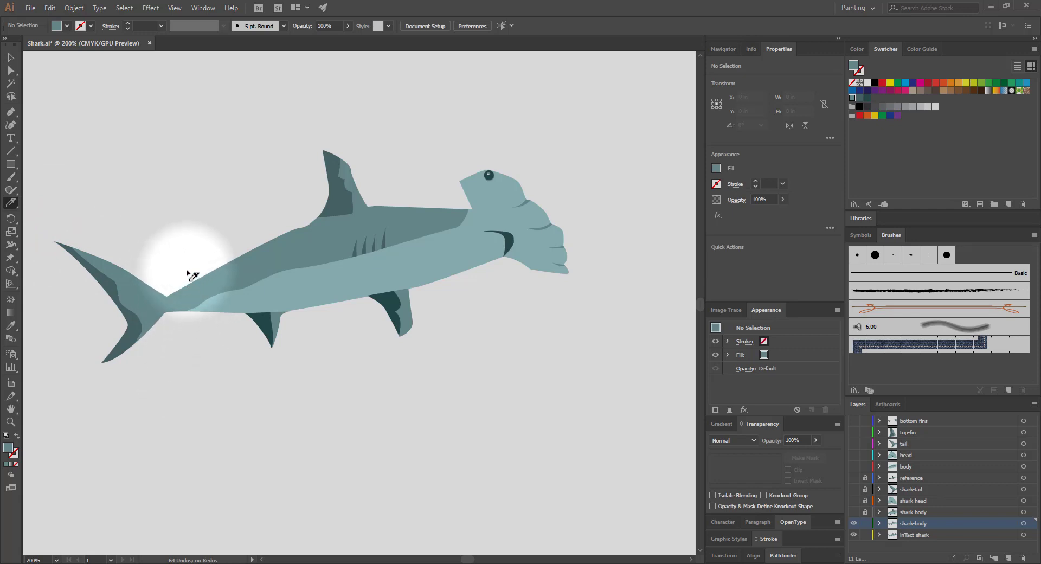
pyautogui.moveTo(187, 267); pyautogui.dragTo(184, 352)
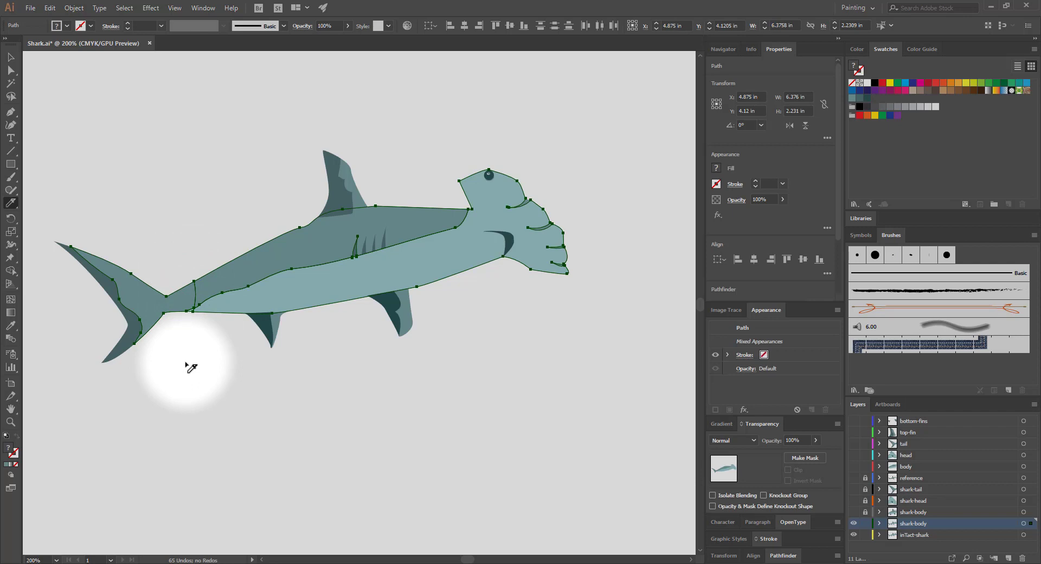
pyautogui.press('v')
pyautogui.click(144, 388)
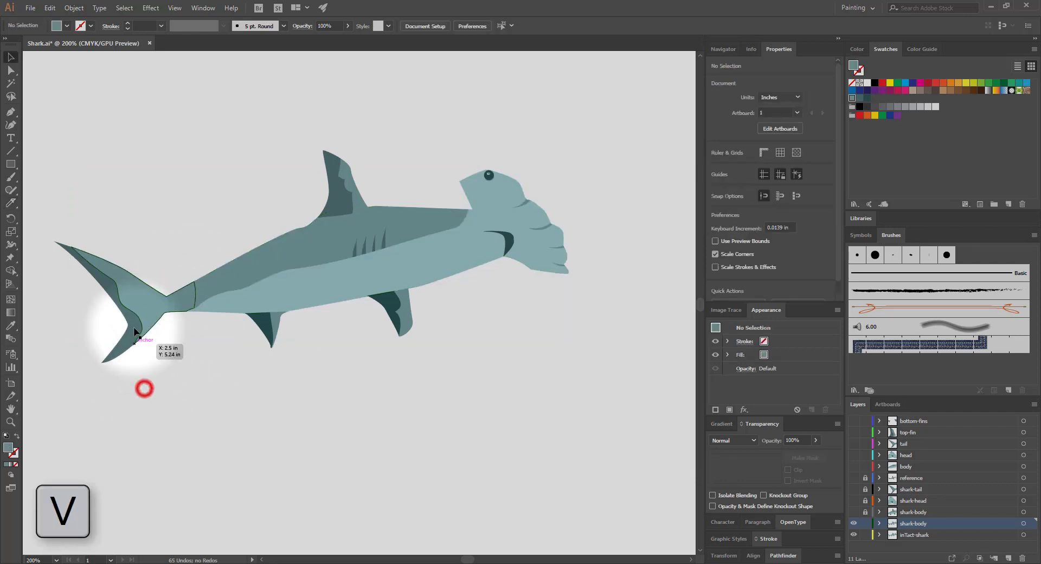
# Copy the dark and light tail pieces together, then remove them from the shark-body layer
pyautogui.click(134, 329)
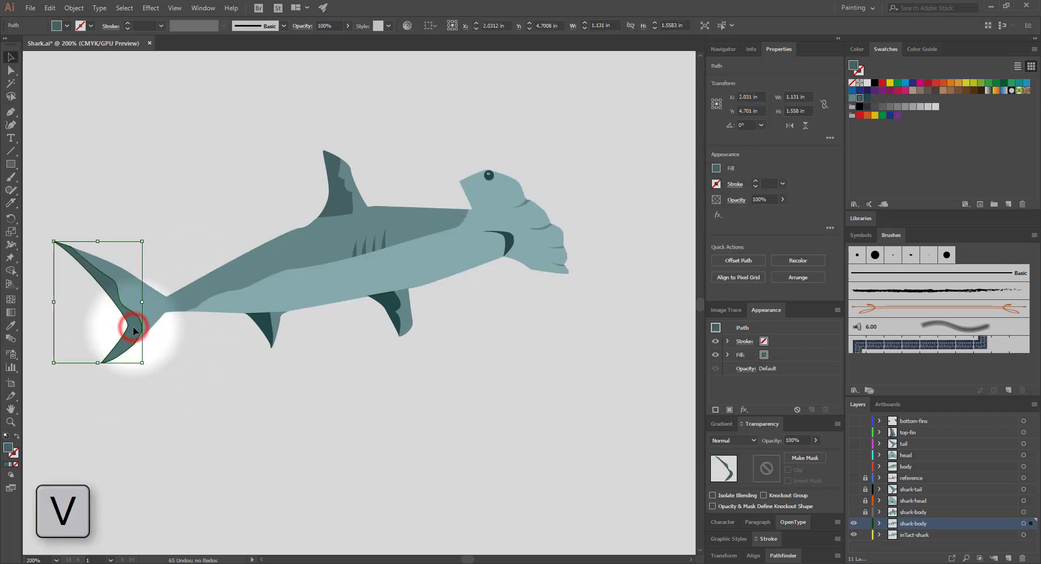
pyautogui.keyDown('shift'); pyautogui.click(163, 305); pyautogui.keyUp('shift')
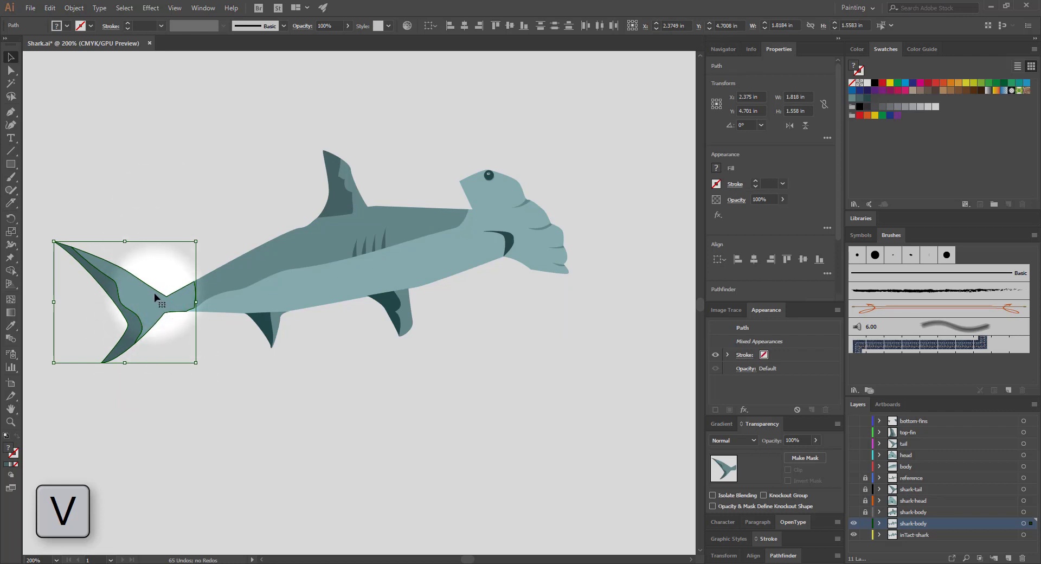
pyautogui.hotkey('ctrl', 'c')
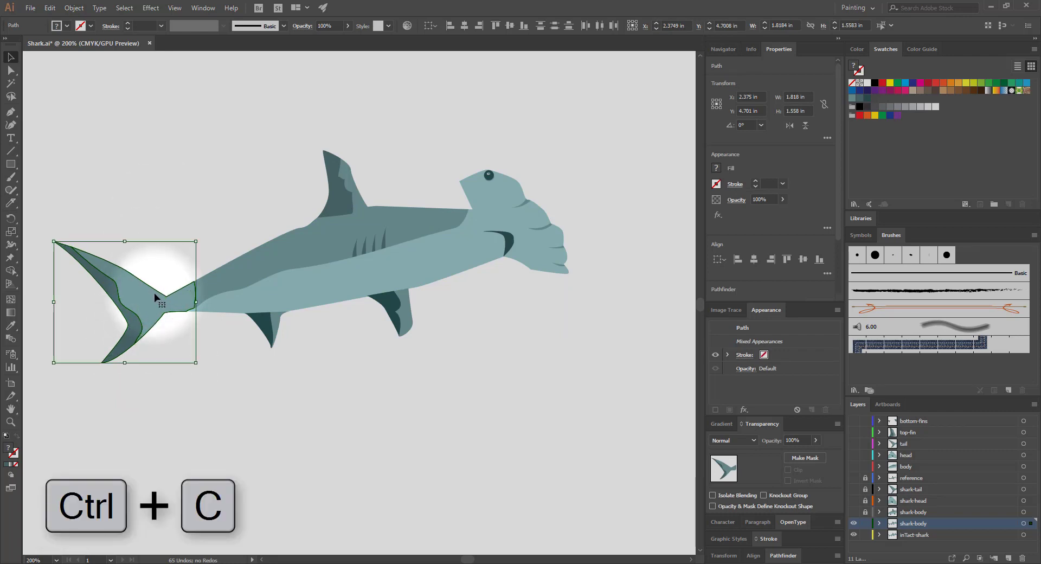
pyautogui.press('Delete')
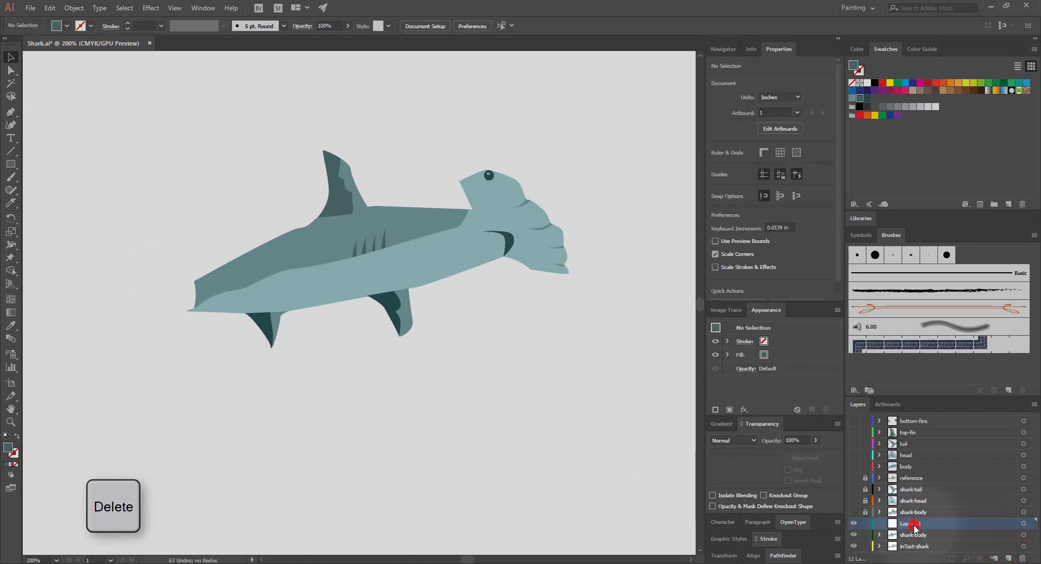
# Create a layer named shark-tail above shark-body and paste the copied tail there in its original place
pyautogui.doubleClick(914, 524)
pyautogui.write('shark-tail')
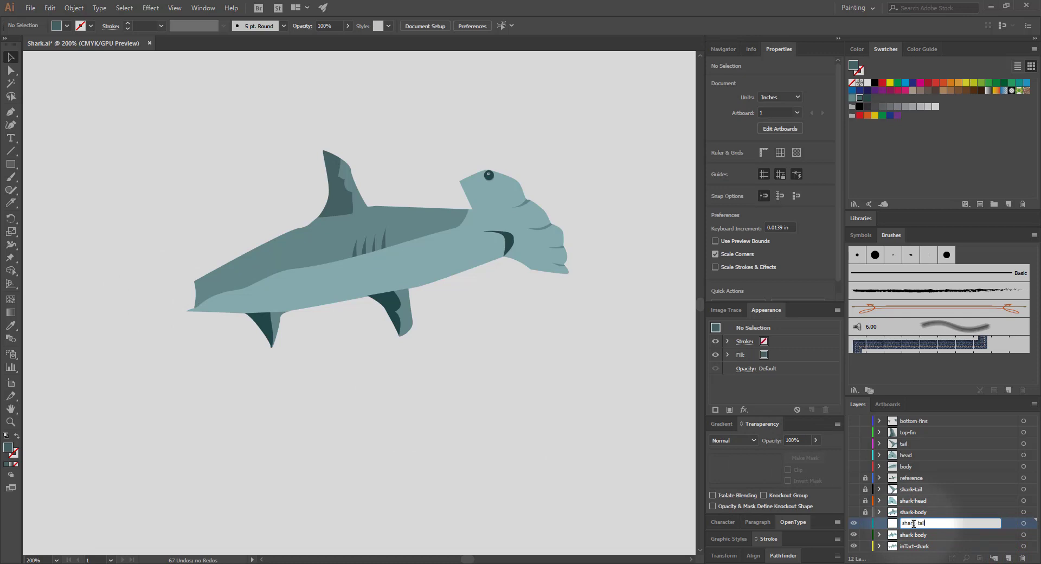
pyautogui.press('Return')
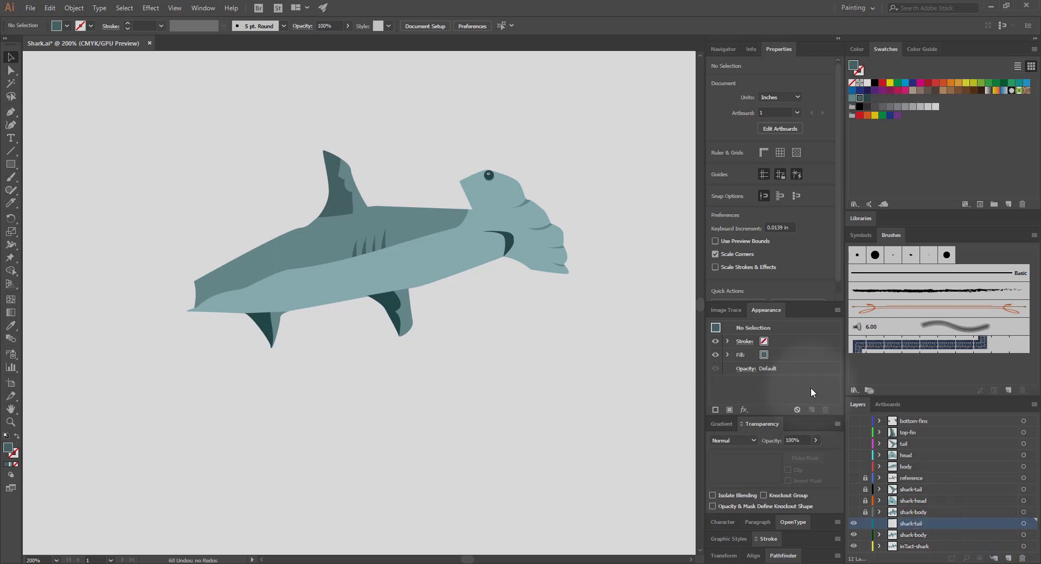
pyautogui.click(50, 8)
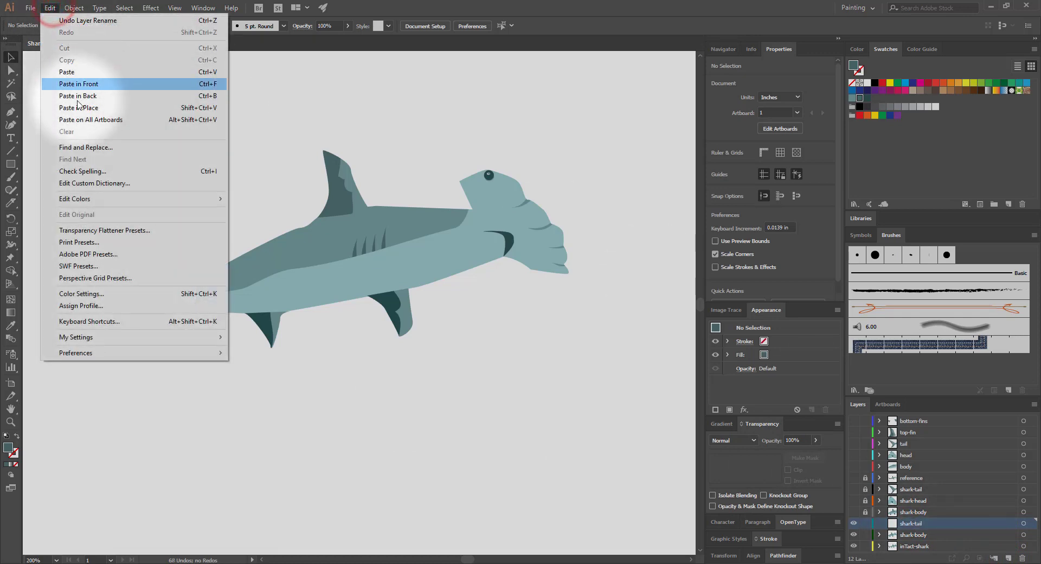
pyautogui.click(77, 108)
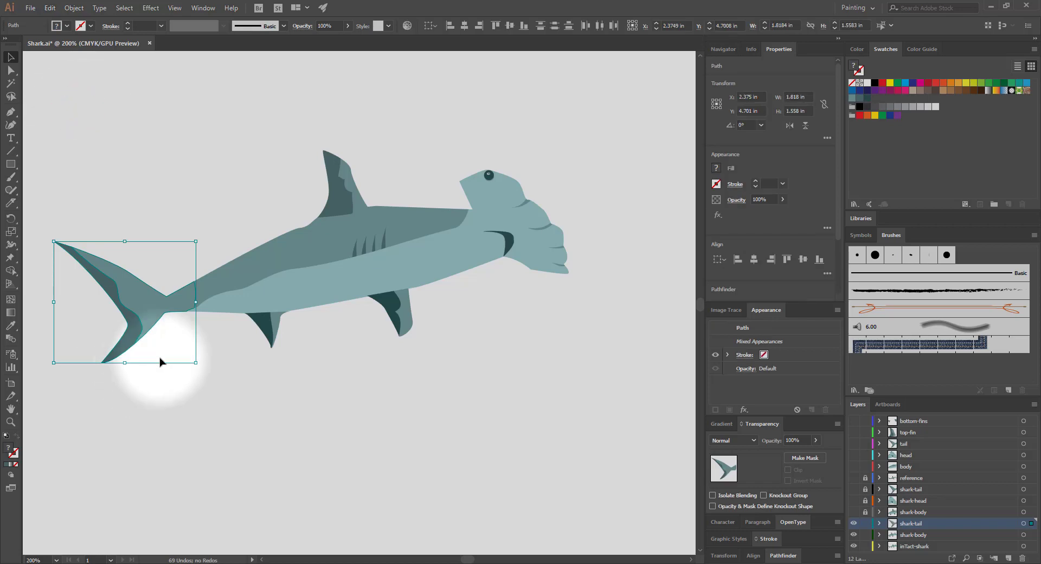
# Enlarge the tail to about 1.92 by 1.73 in and shift it so its base overlaps the rear of the body
pyautogui.hotkey('ctrl', '=')
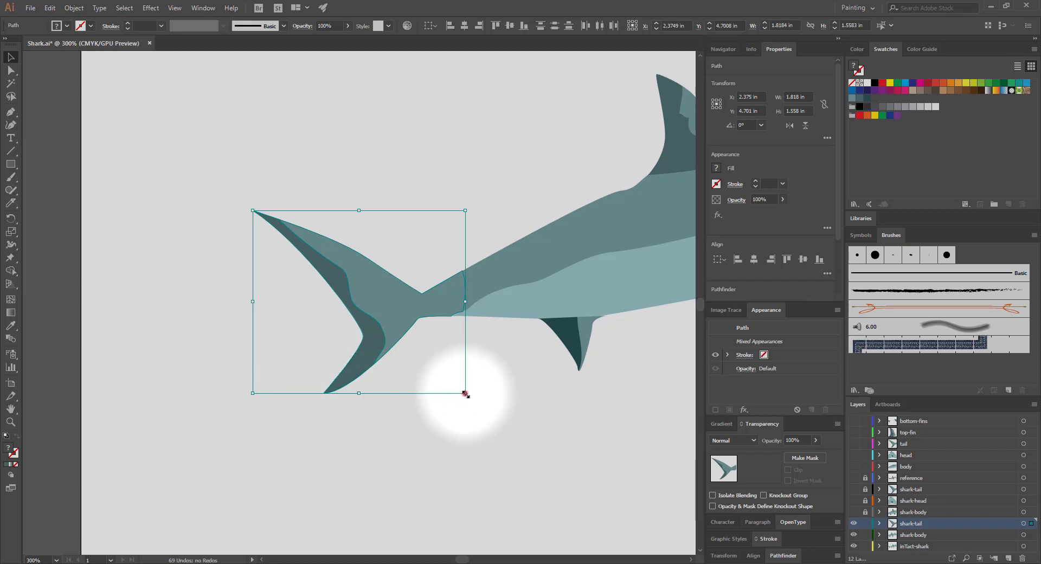
pyautogui.moveTo(464, 394); pyautogui.dragTo(478, 403)
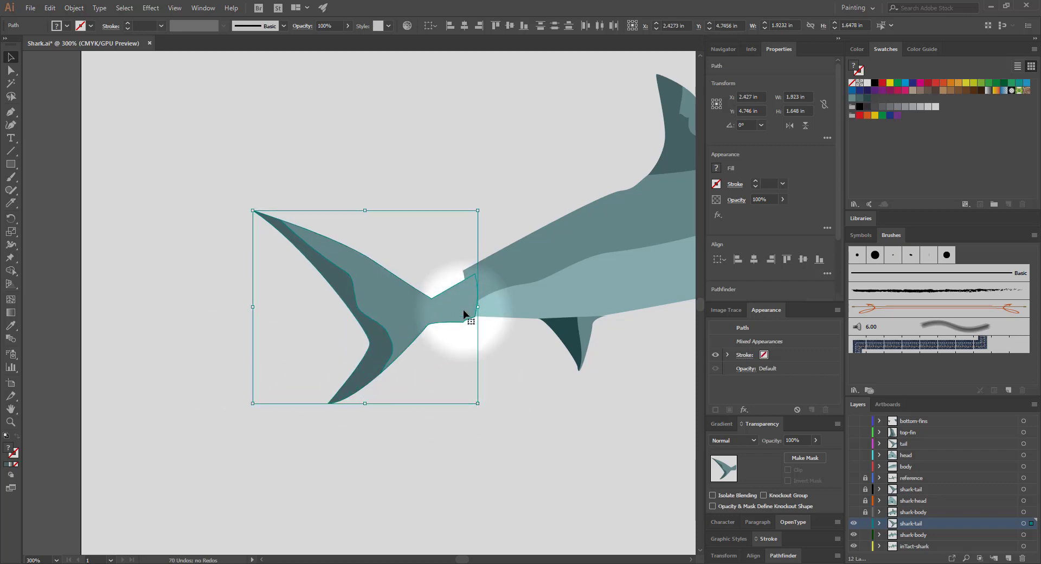
pyautogui.moveTo(459, 304); pyautogui.dragTo(459, 300)
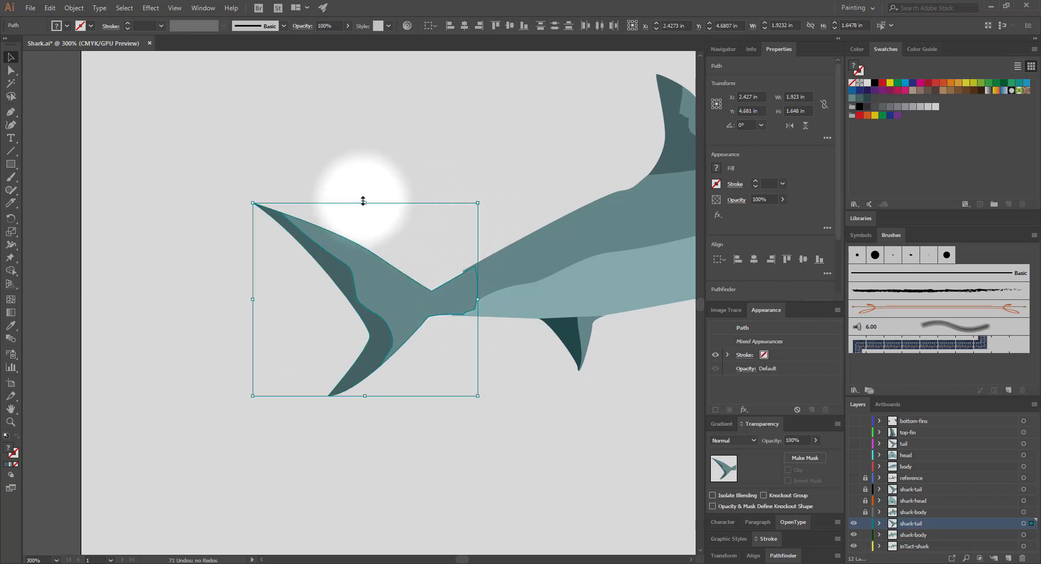
pyautogui.moveTo(364, 199); pyautogui.dragTo(363, 190)
pyautogui.moveTo(404, 306); pyautogui.dragTo(407, 311)
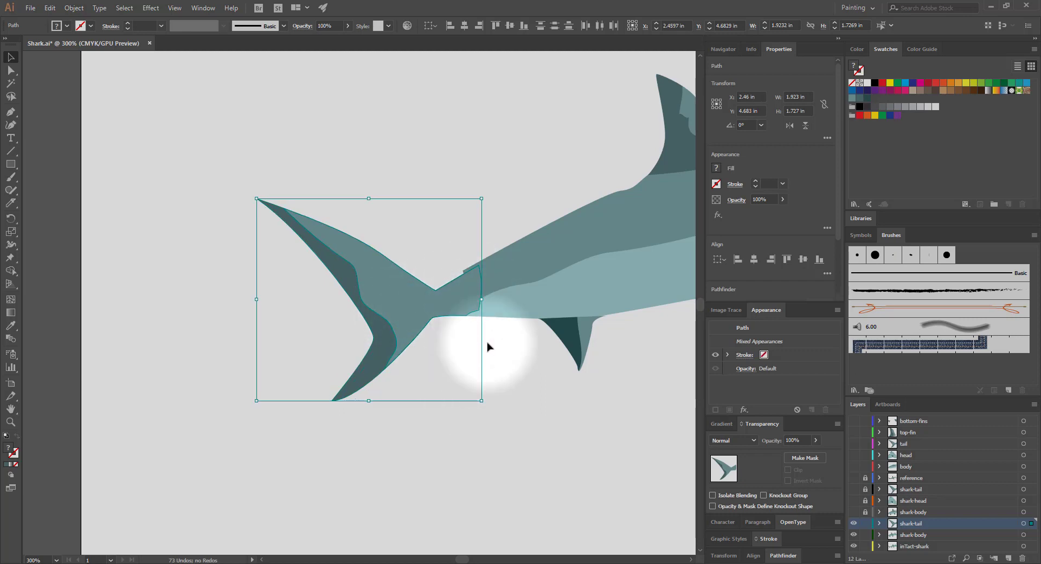
# Move the upper rear anchor point of the back shape slightly down and inward to blend with the tail's outline
pyautogui.click(494, 317)
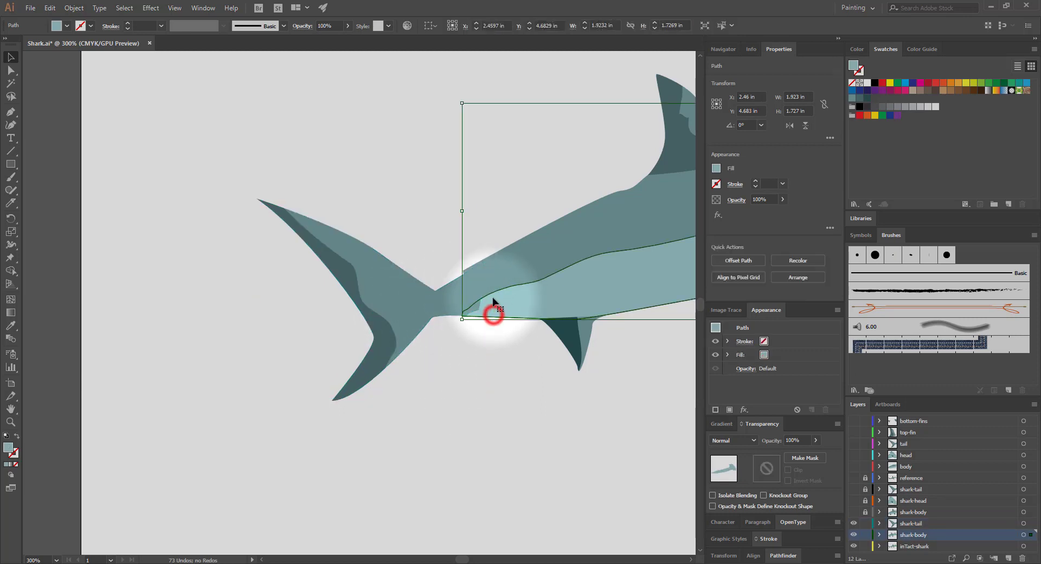
pyautogui.press('a')
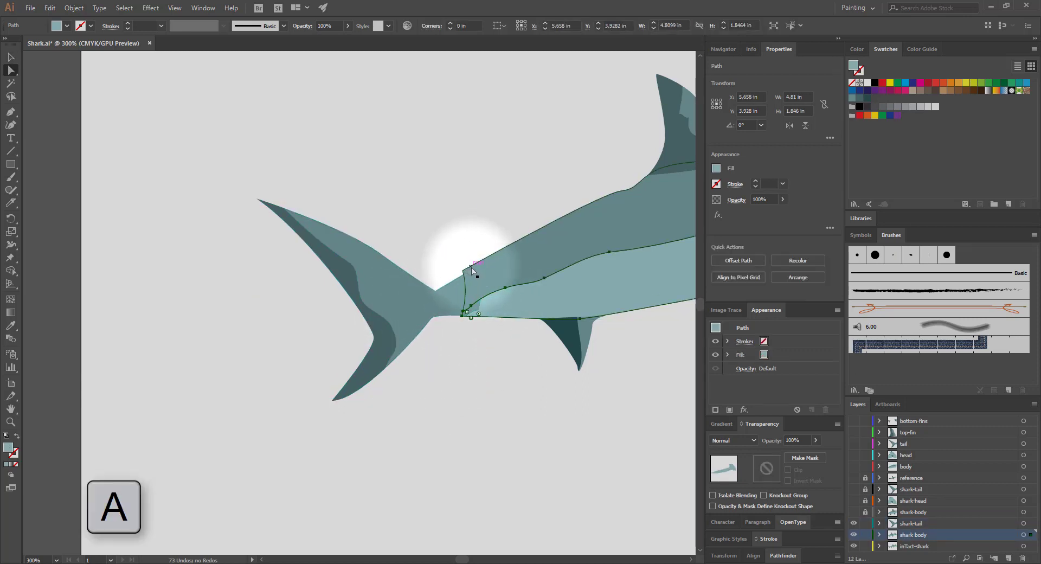
pyautogui.click(464, 268)
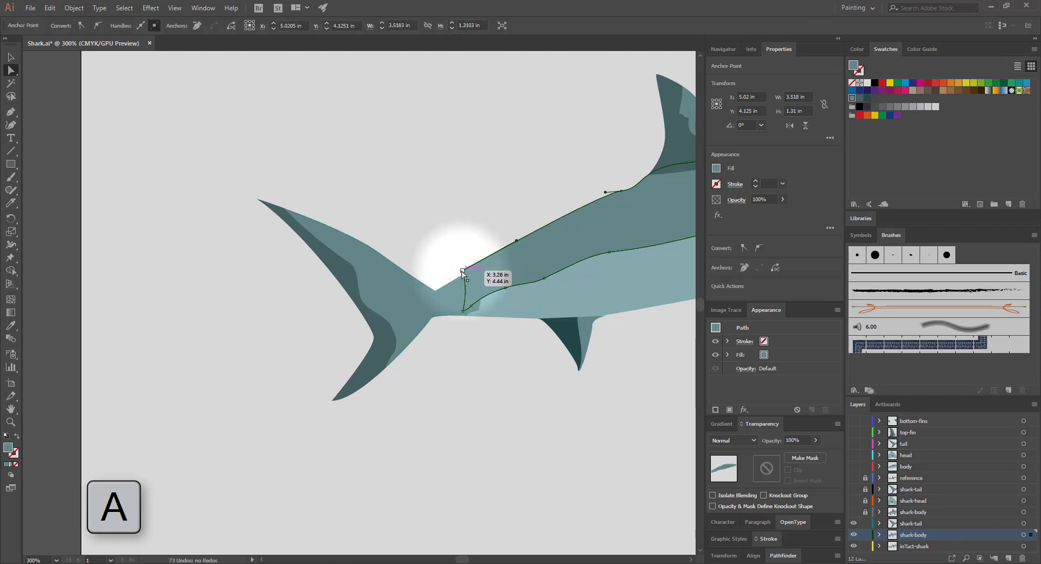
pyautogui.moveTo(463, 271); pyautogui.dragTo(465, 277)
pyautogui.click(456, 359)
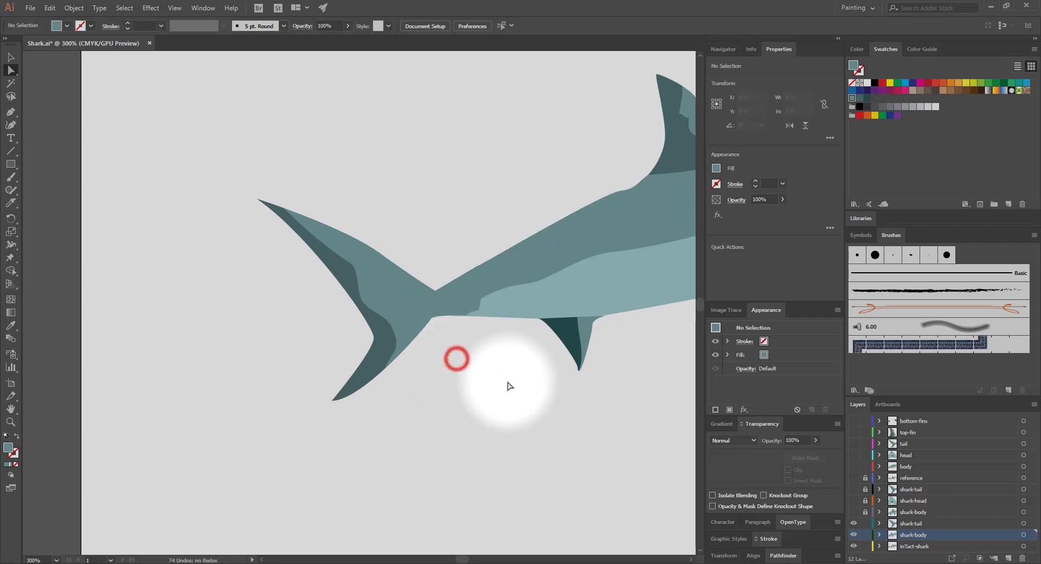
# Cut the head from the body with the Knife tool along a curved downward stroke just behind the head
pyautogui.moveTo(611, 420); pyautogui.dragTo(177, 449)
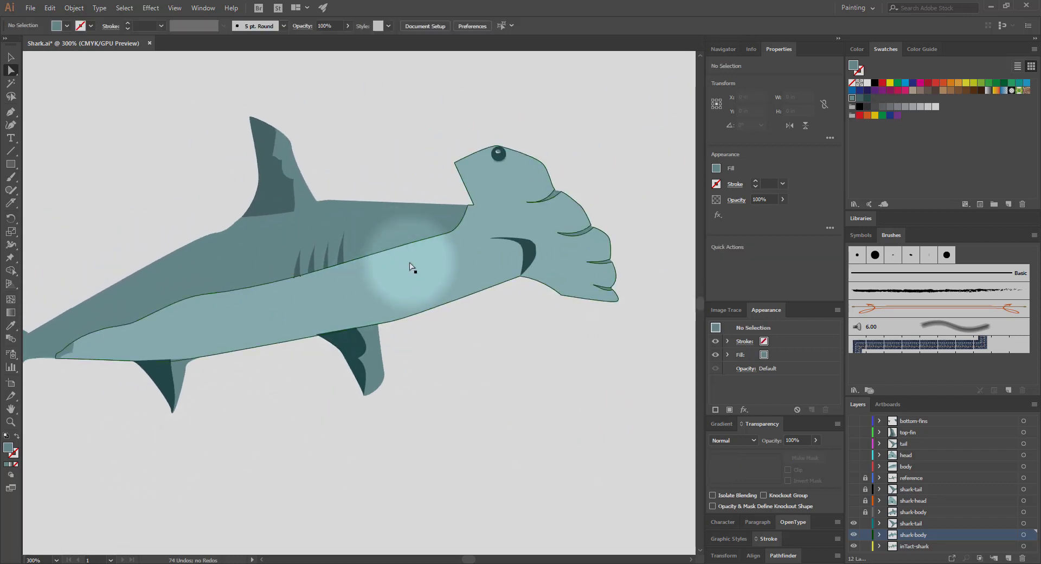
pyautogui.click(10, 203)
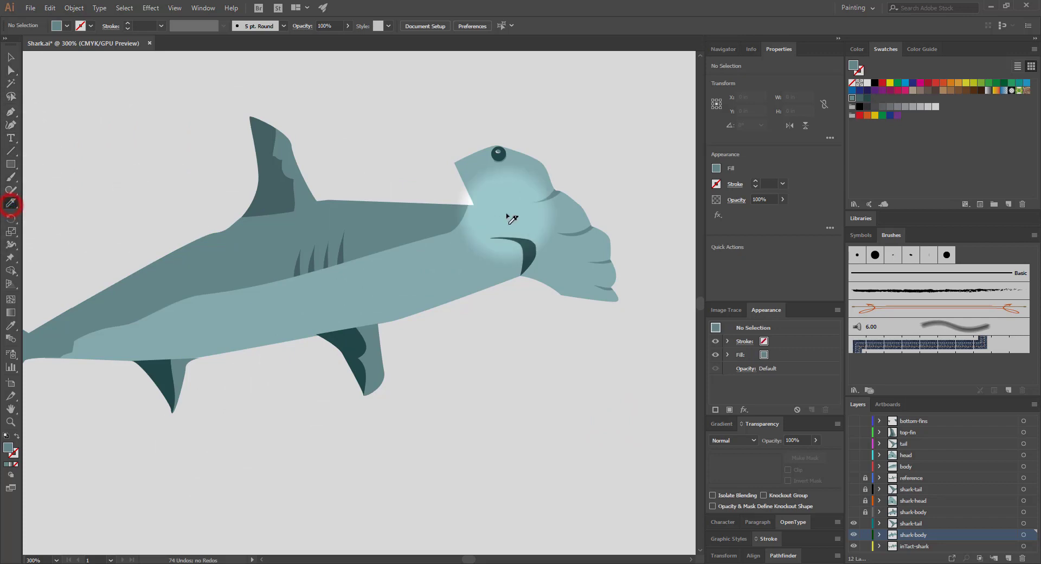
pyautogui.moveTo(452, 196)
pyautogui.mouseDown()
pyautogui.moveTo(457, 295)
pyautogui.moveTo(482, 323)
pyautogui.mouseUp()
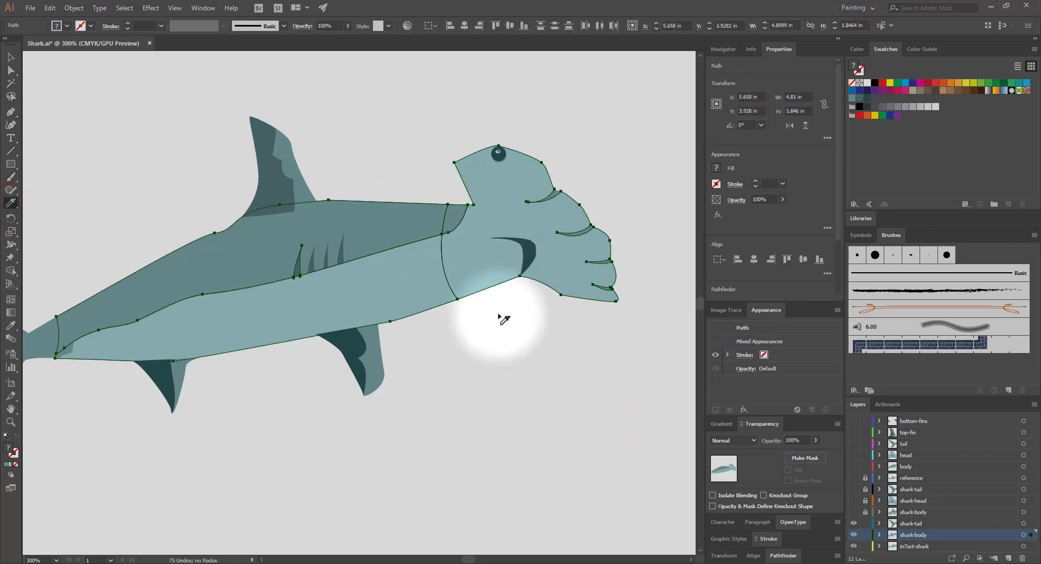
pyautogui.press('v')
pyautogui.click(509, 419)
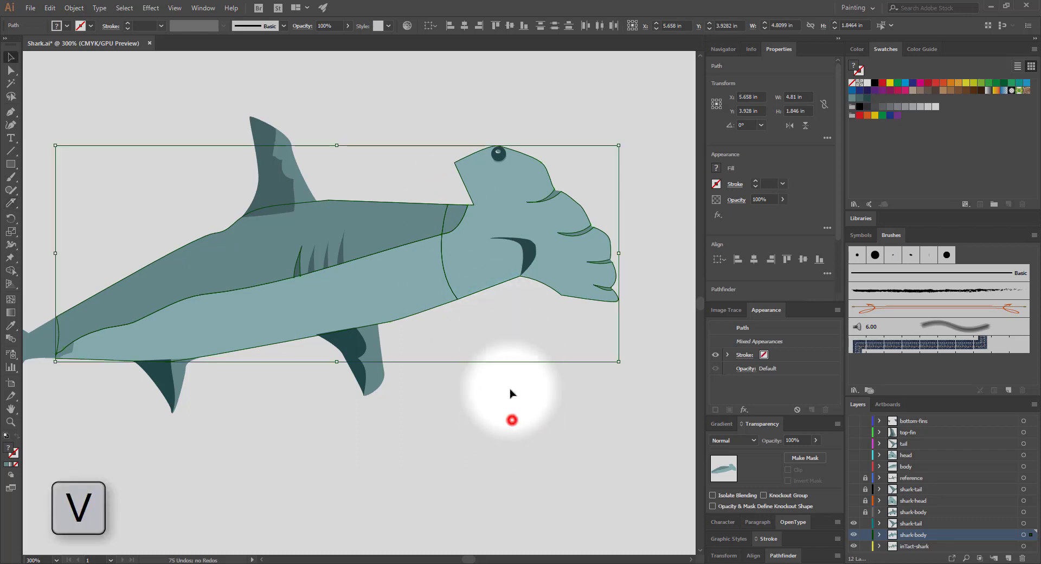
# Copy all the head pieces including the eye and mouth, leaving out the belly, and delete them from the shark-body layer
pyautogui.click(499, 273)
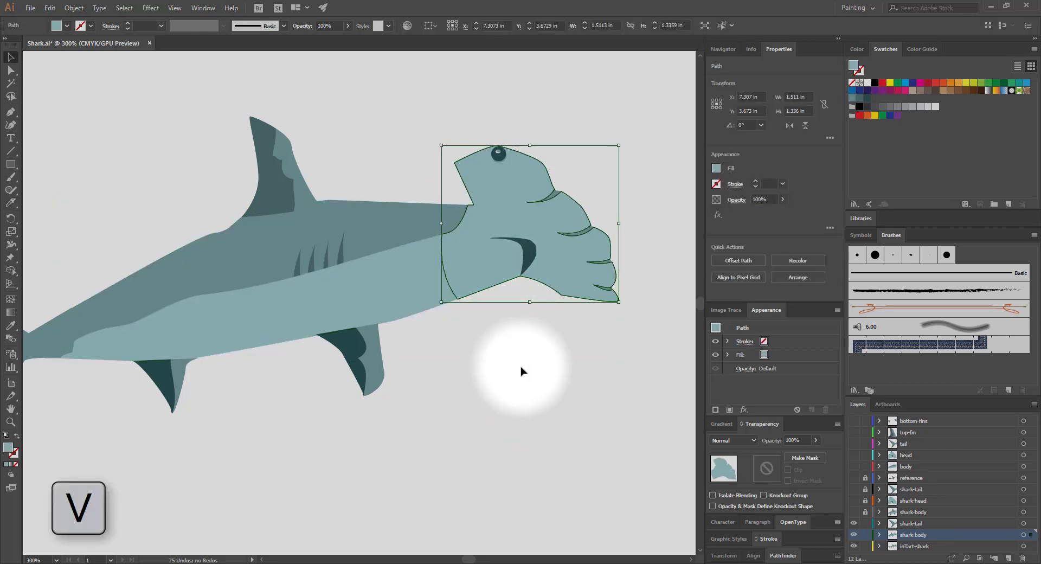
pyautogui.click(548, 385)
pyautogui.moveTo(453, 115); pyautogui.dragTo(662, 365)
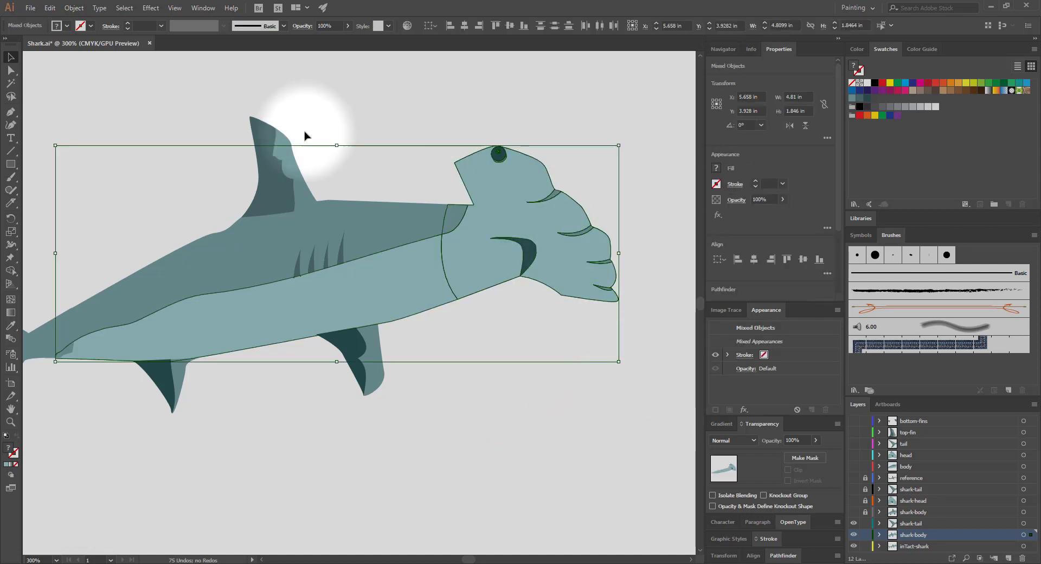
pyautogui.keyDown('shift'); pyautogui.click(384, 295); pyautogui.keyUp('shift')
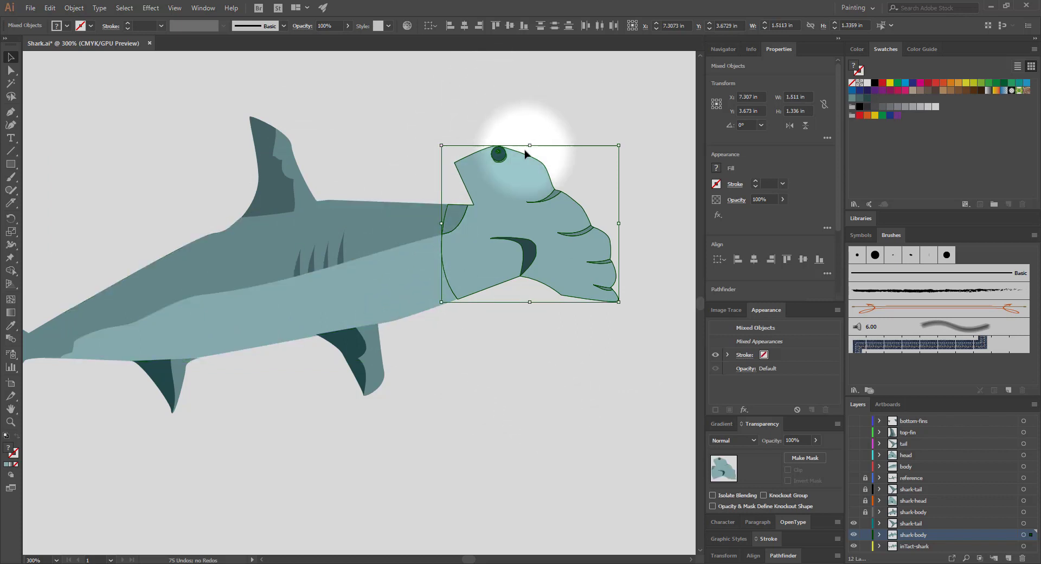
pyautogui.hotkey('ctrl', 'c')
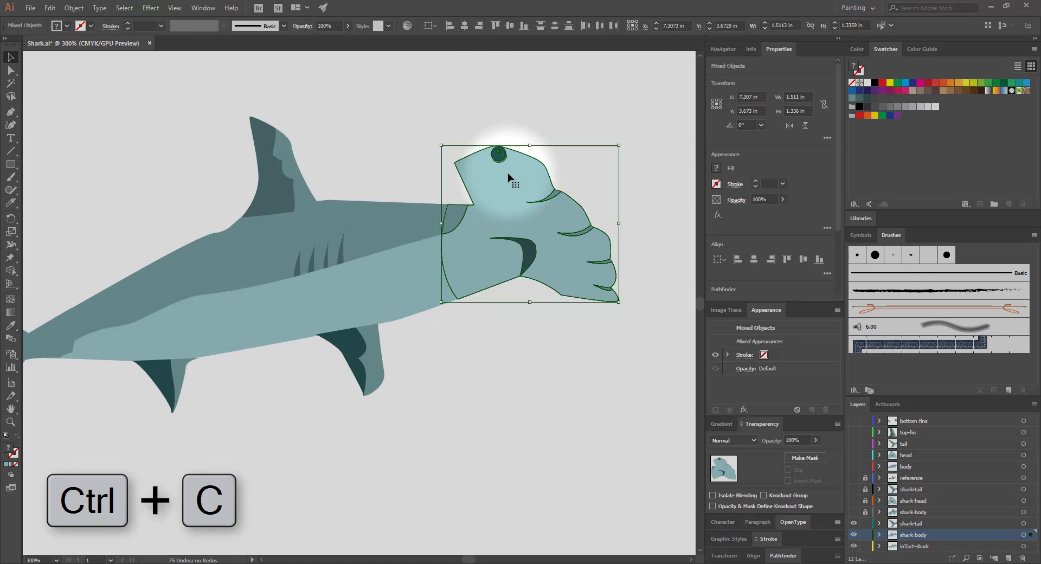
pyautogui.press('Delete')
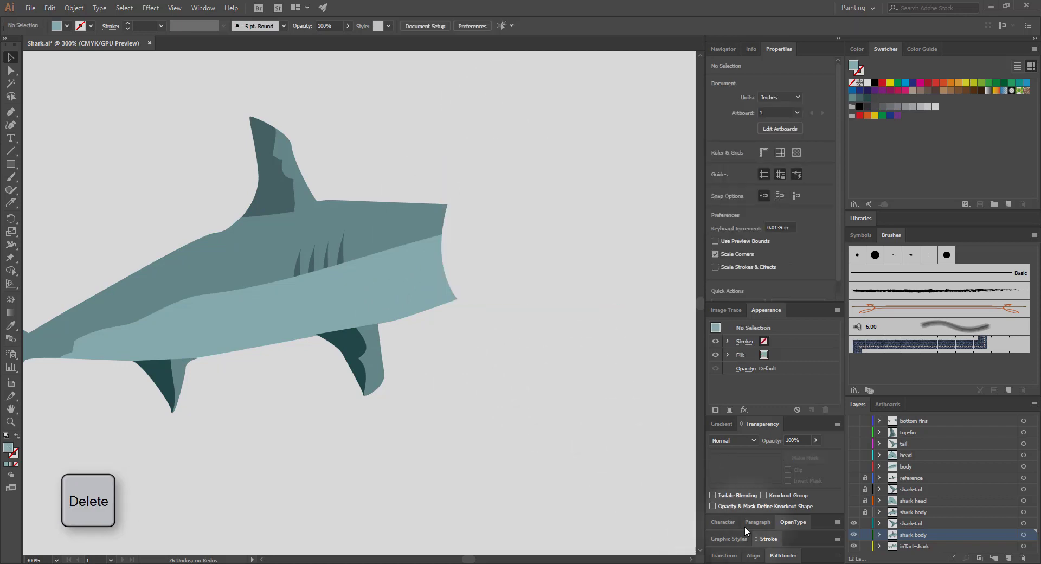
# Add a layer named shark-head above the shark-body layer and paste the copied head pieces in place on it
pyautogui.click(1009, 558)
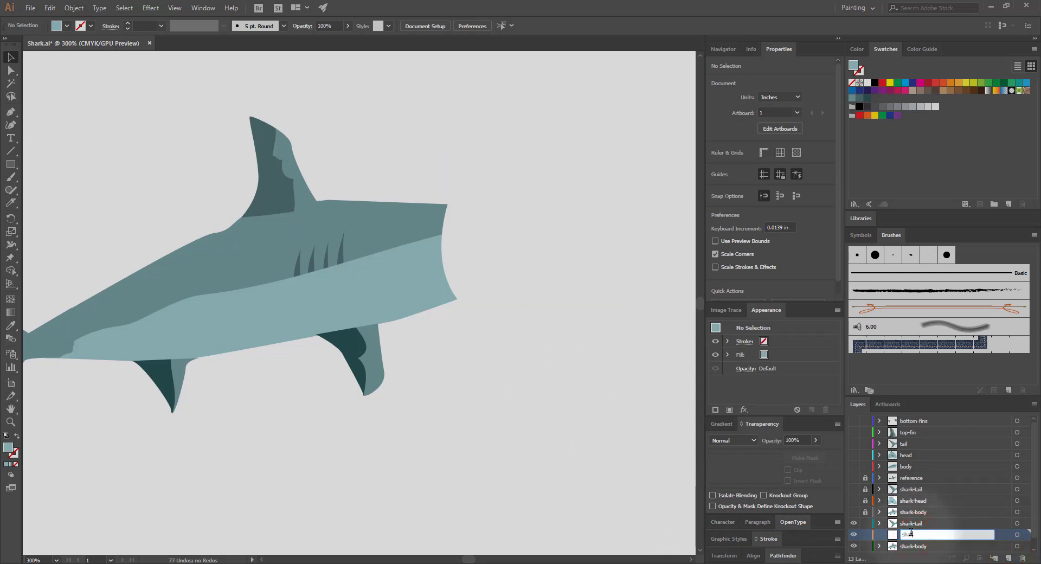
pyautogui.write('ad')
pyautogui.press('Return')
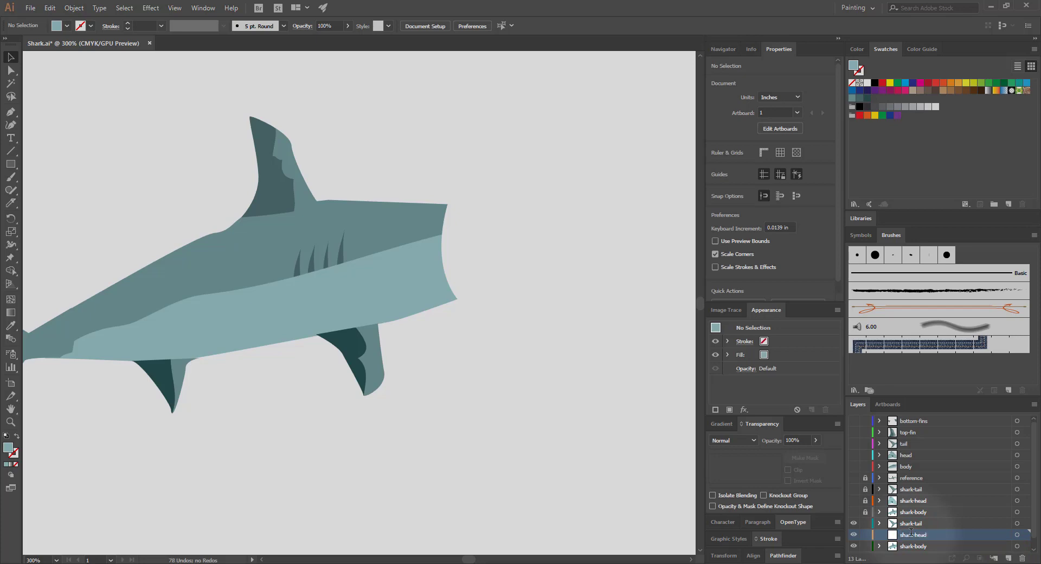
pyautogui.click(50, 8)
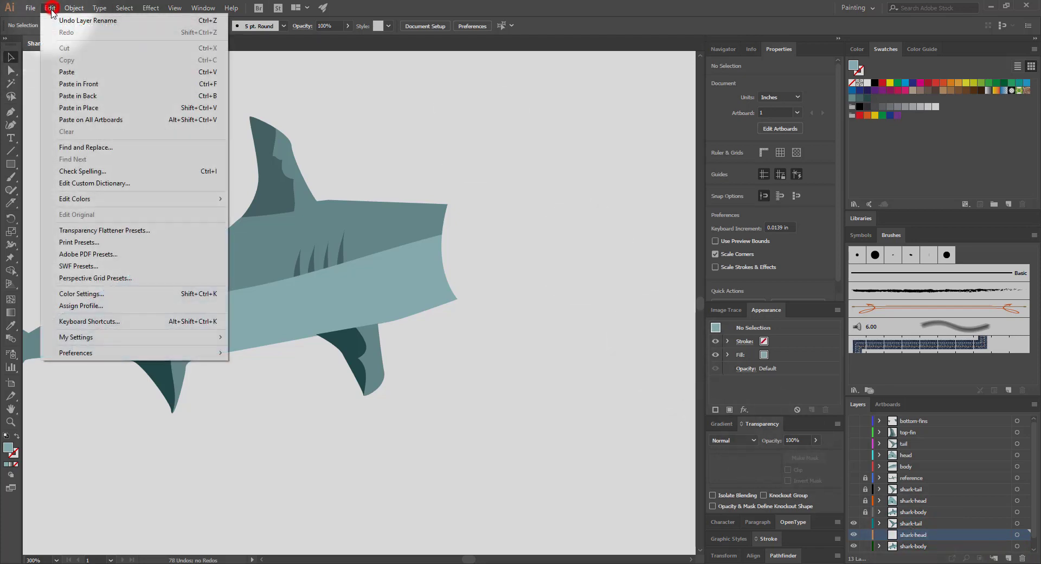
pyautogui.click(87, 107)
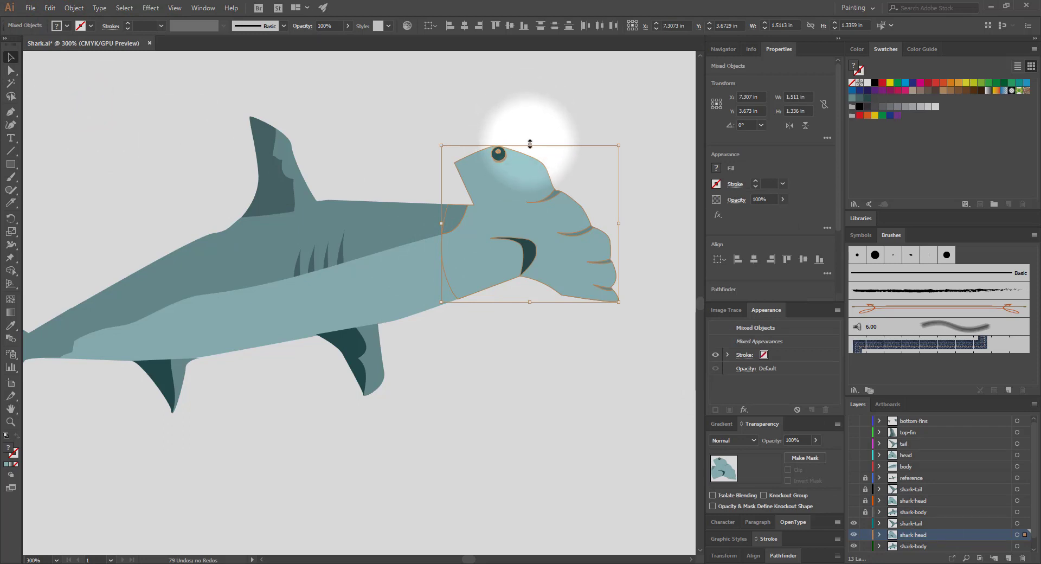
# Enlarge the head to about 1.64 by 1.45 in and shift it back so it overlaps the front of the body
pyautogui.moveTo(618, 145); pyautogui.dragTo(632, 133)
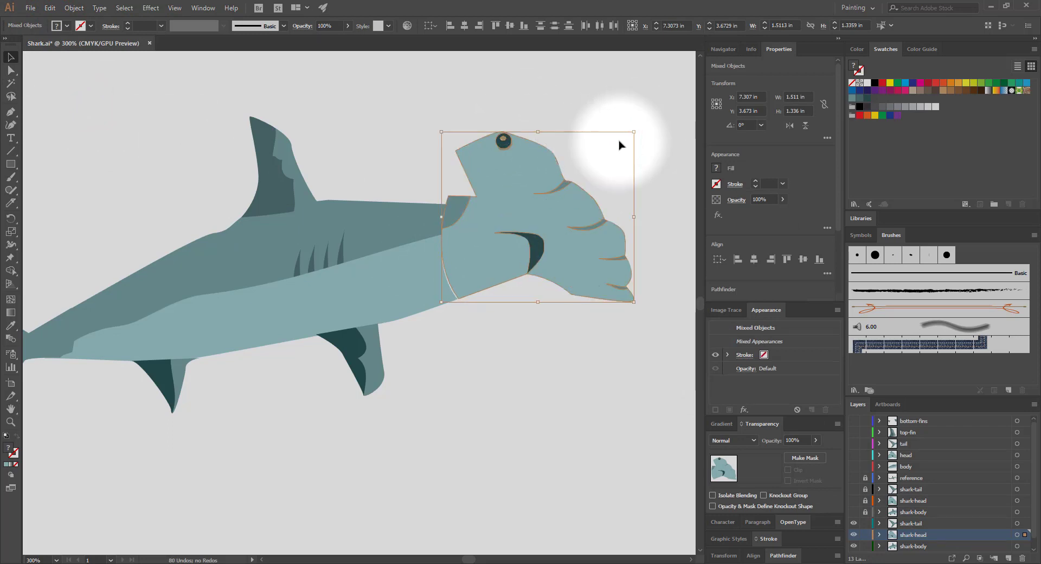
pyautogui.moveTo(524, 191); pyautogui.dragTo(513, 199)
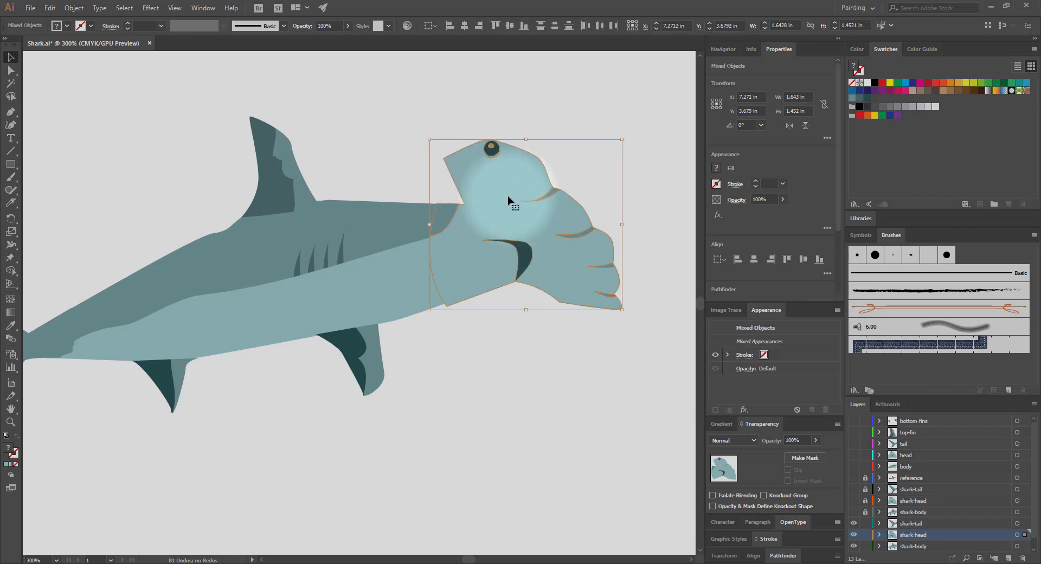
pyautogui.click(448, 336)
pyautogui.press('a')
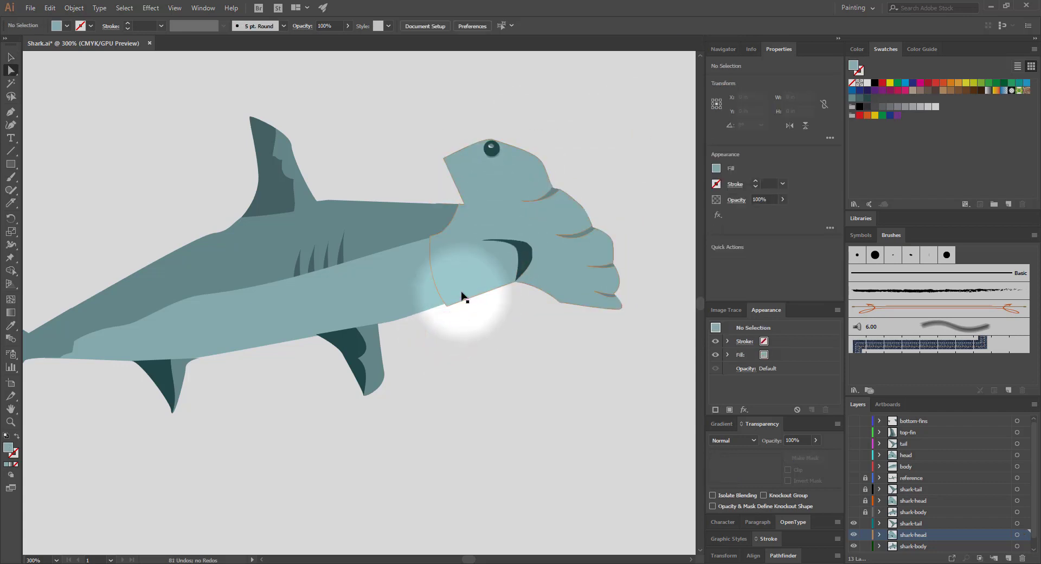
pyautogui.click(455, 299)
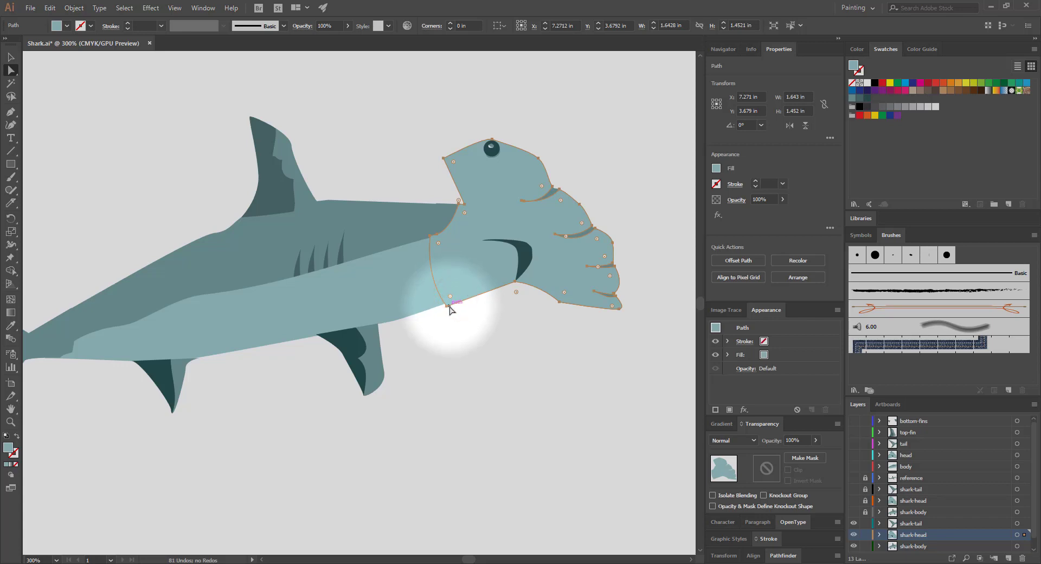
pyautogui.moveTo(446, 308); pyautogui.dragTo(446, 302)
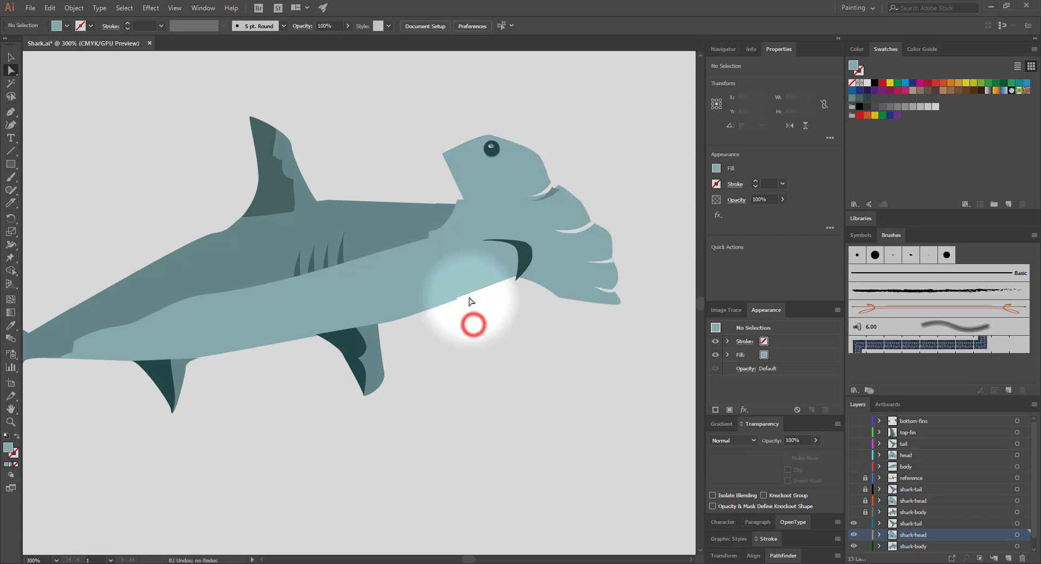
pyautogui.click(453, 282)
pyautogui.hotkey('ctrl', 'z')
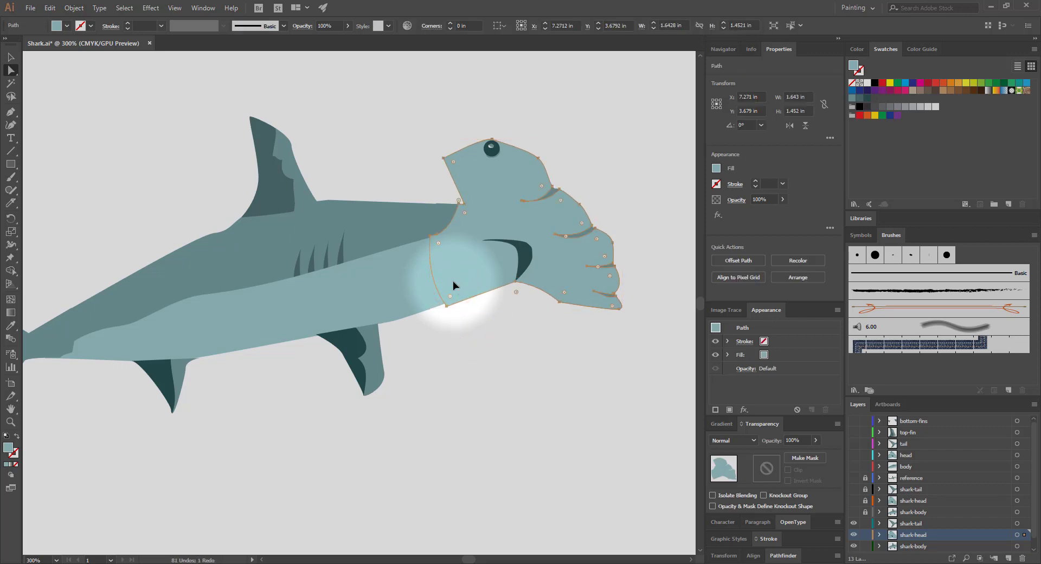
# Move the lower rear anchor point of the head shape slightly up to blend with the belly's outline
pyautogui.click(448, 308)
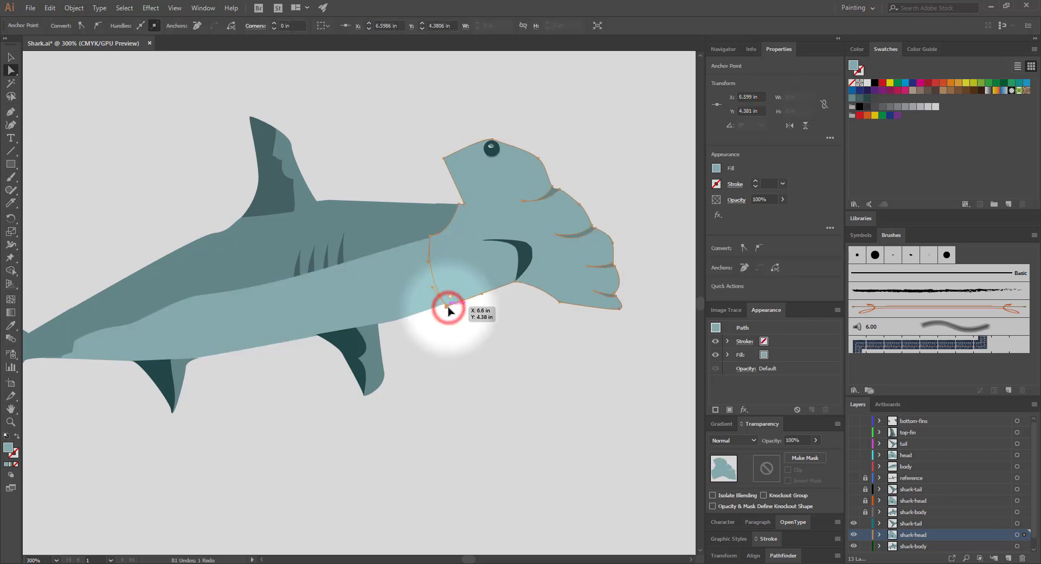
pyautogui.moveTo(448, 308); pyautogui.dragTo(448, 306)
pyautogui.click(460, 328)
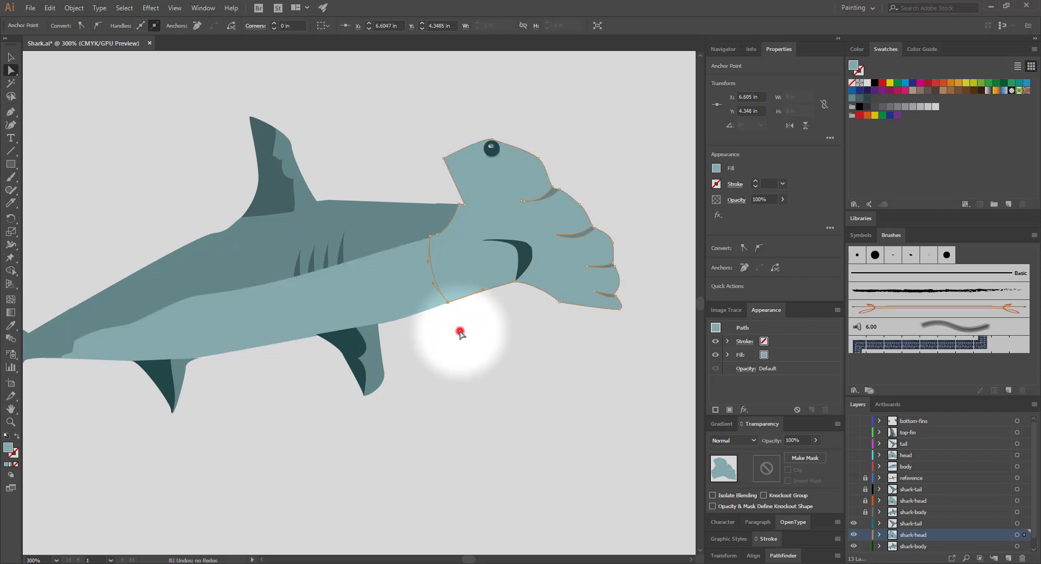
pyautogui.click(444, 211)
pyautogui.click(427, 169)
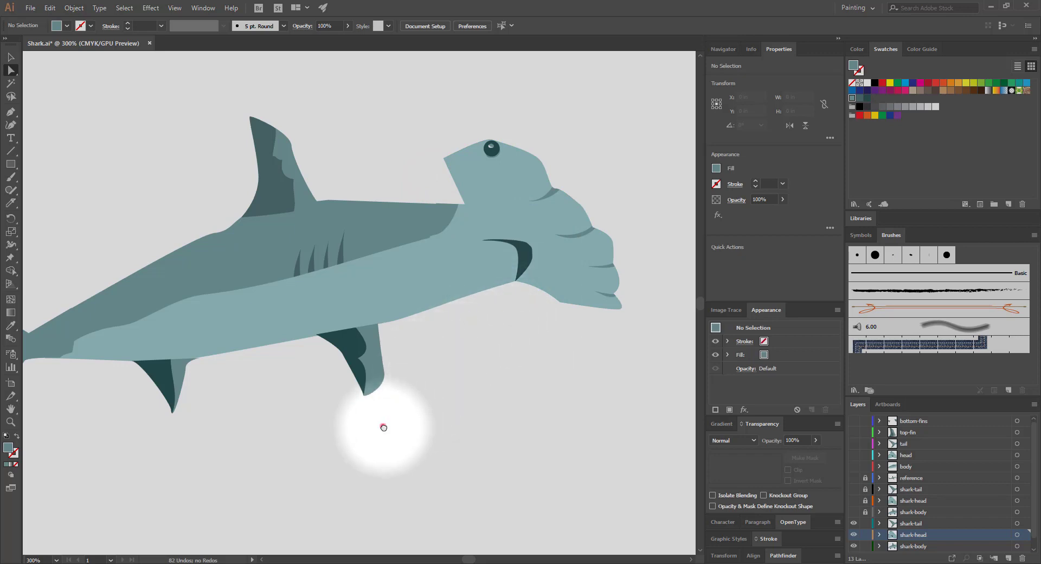
# Check the overlap where the head meets the body, and copy all the visible shark pieces including tail, body and head
pyautogui.moveTo(382, 426)
pyautogui.mouseDown()
pyautogui.moveTo(528, 379)
pyautogui.moveTo(388, 388)
pyautogui.mouseUp()
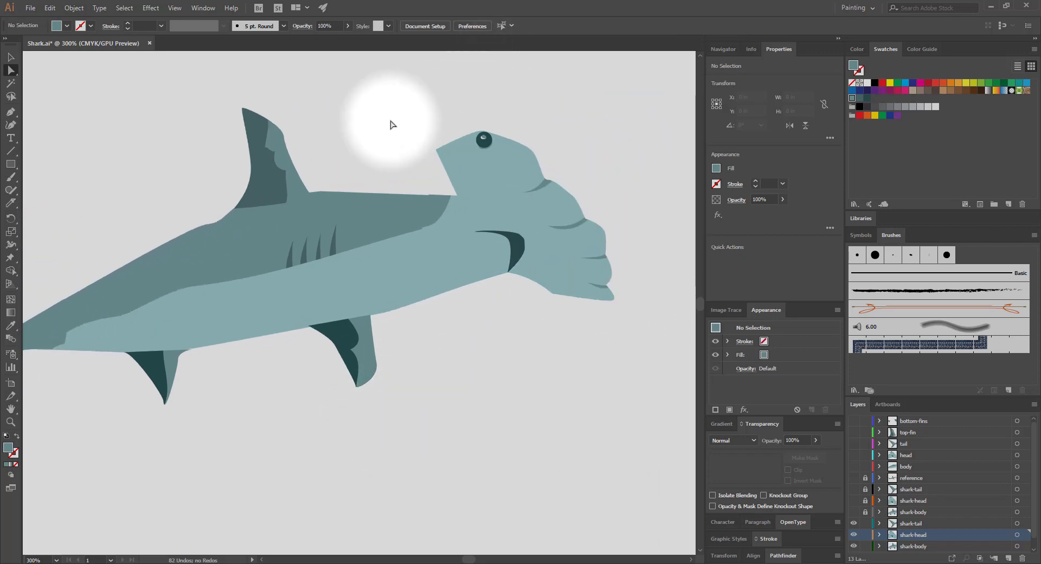
pyautogui.click(416, 105)
pyautogui.moveTo(417, 106); pyautogui.dragTo(634, 318)
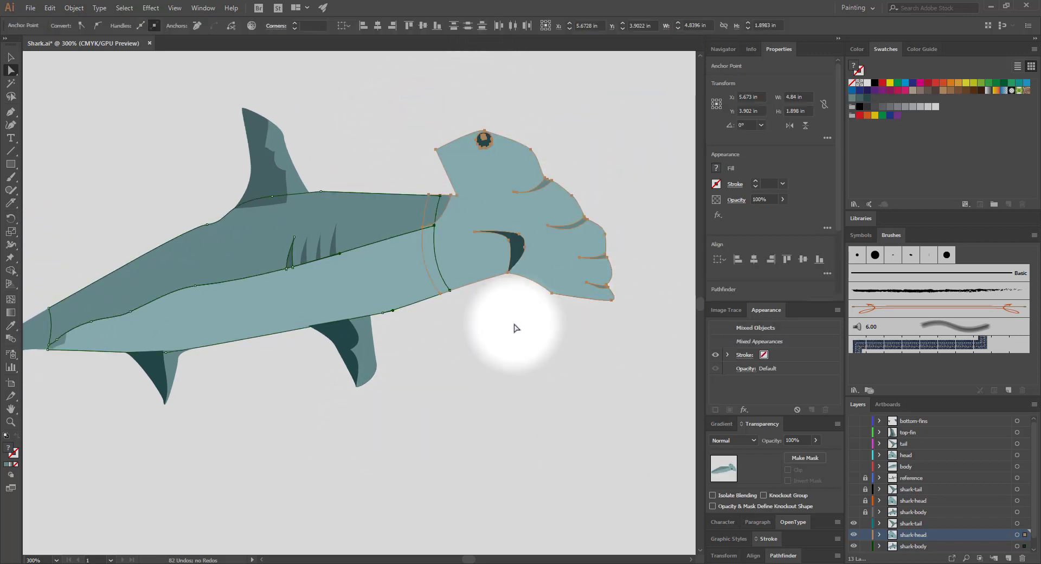
pyautogui.click(526, 428)
pyautogui.moveTo(363, 426); pyautogui.dragTo(493, 375)
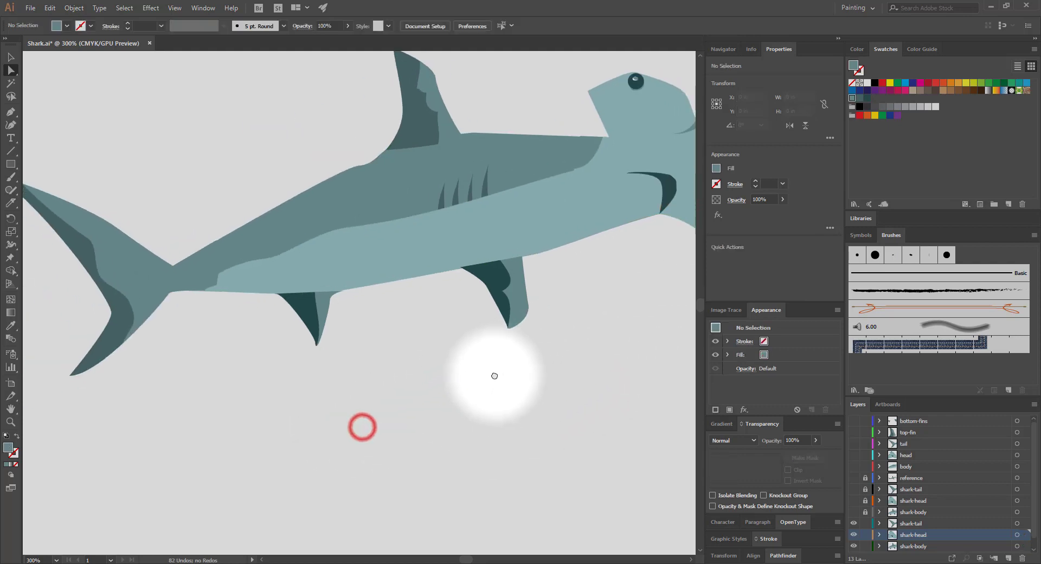
pyautogui.hotkey('ctrl', '-')
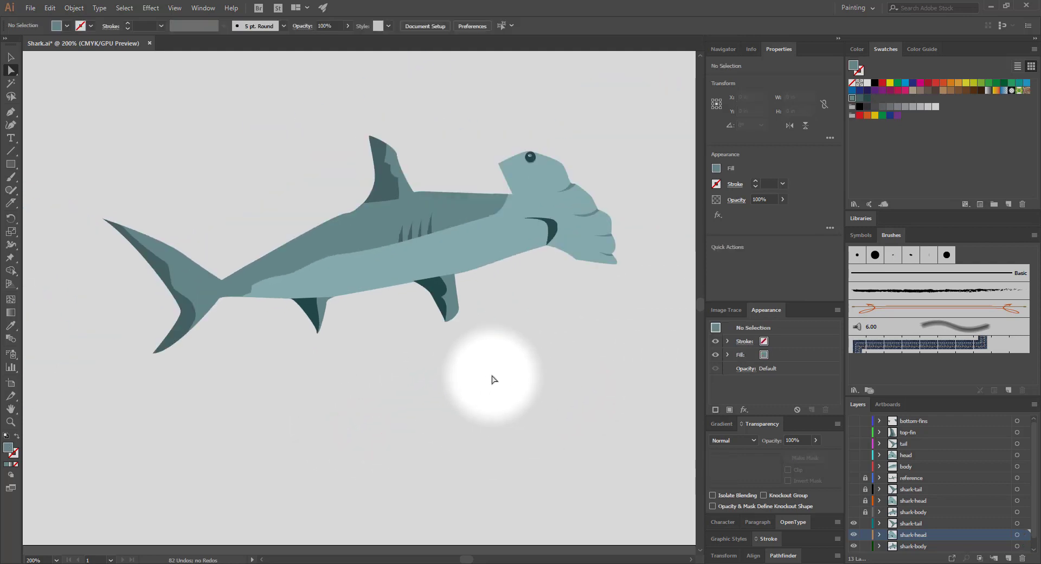
pyautogui.press('v')
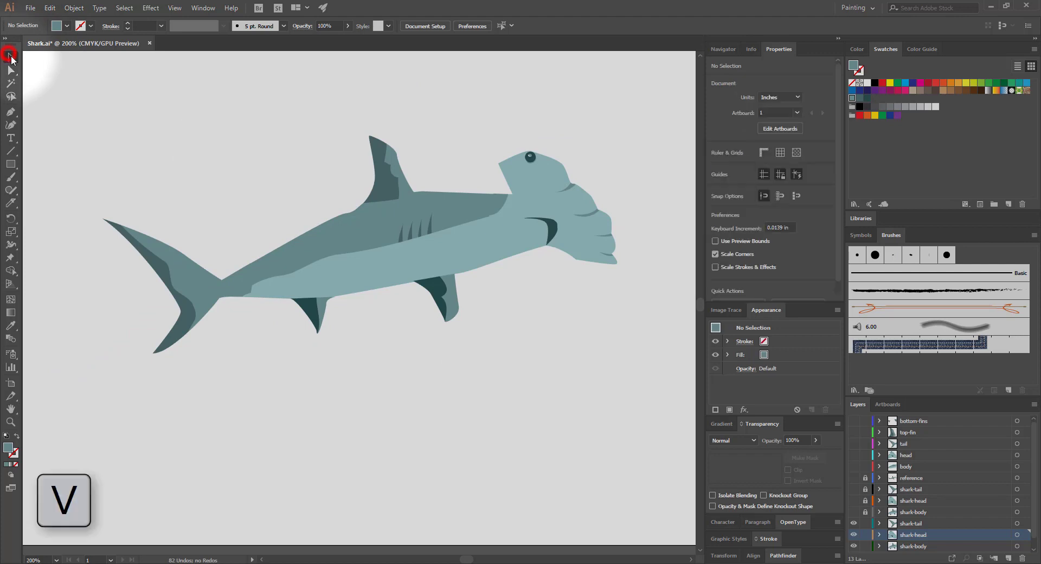
pyautogui.moveTo(60, 93); pyautogui.dragTo(648, 410)
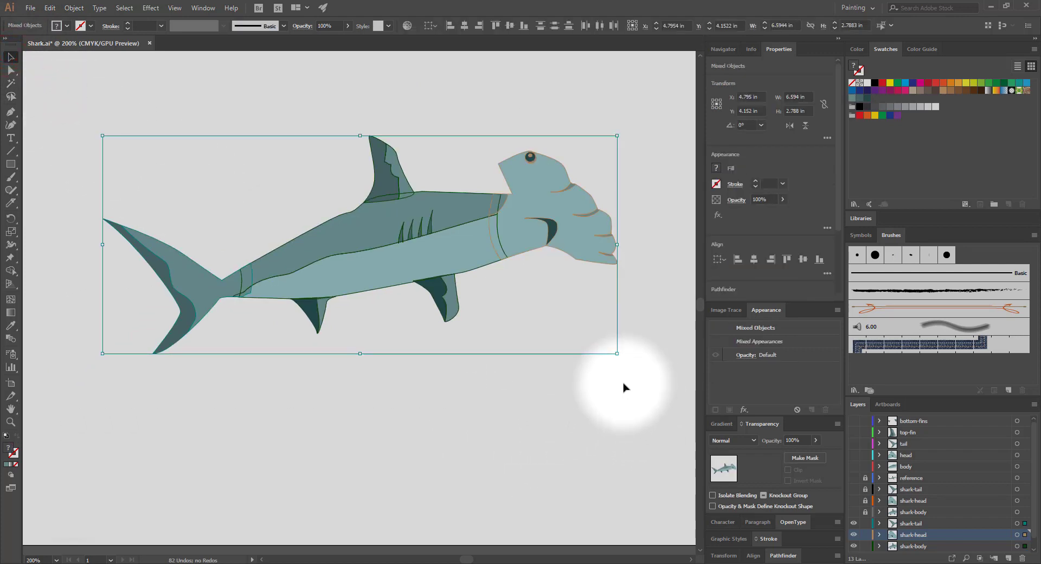
pyautogui.hotkey('ctrl', 'c')
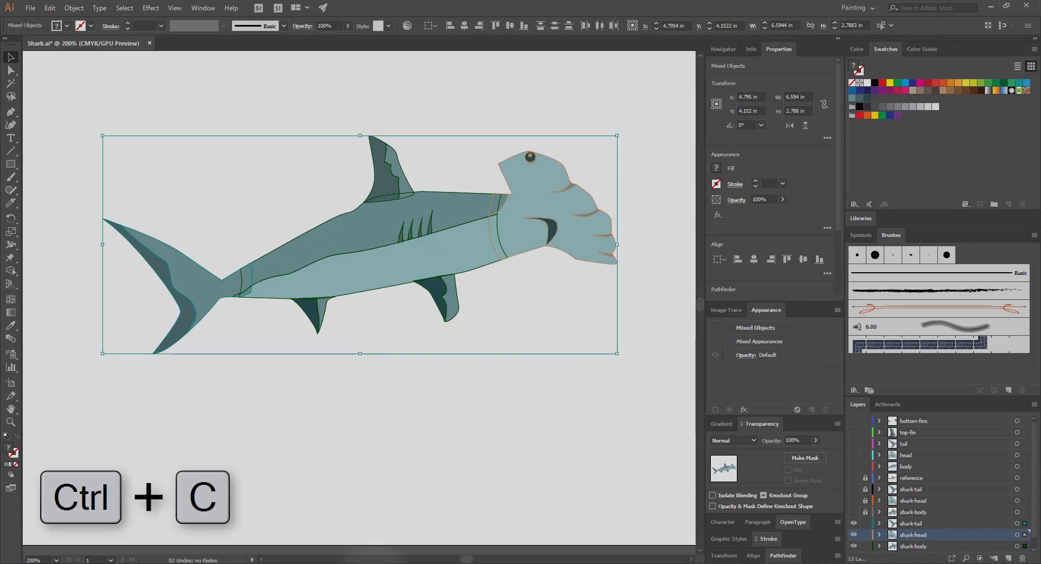
# Switch to Animate, add a layer named shark above the background, and paste the artwork using AI File Importer preferences with layers maintained
pyautogui.click(395, 563)
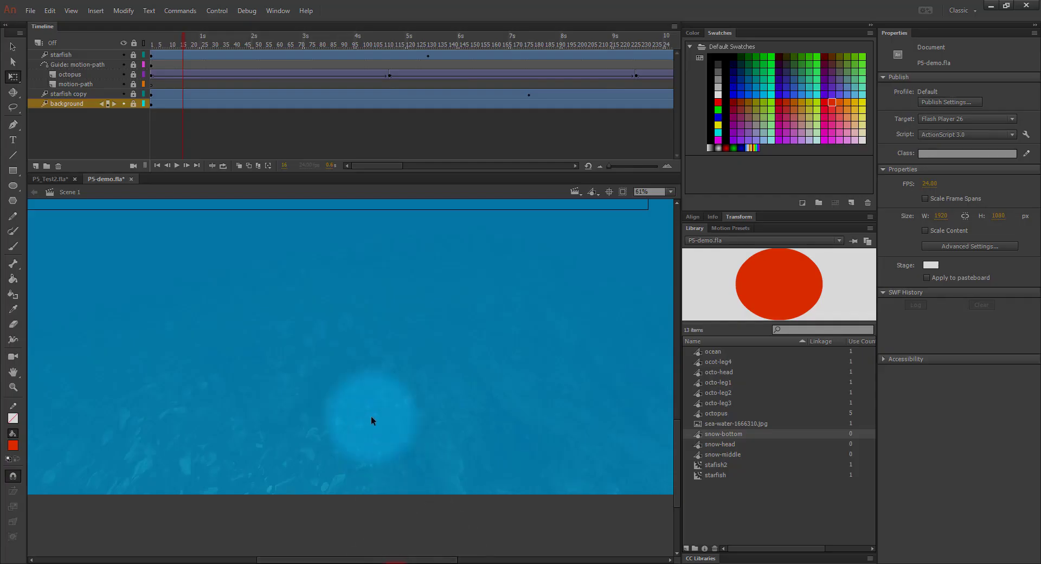
pyautogui.click(671, 191)
pyautogui.click(658, 201)
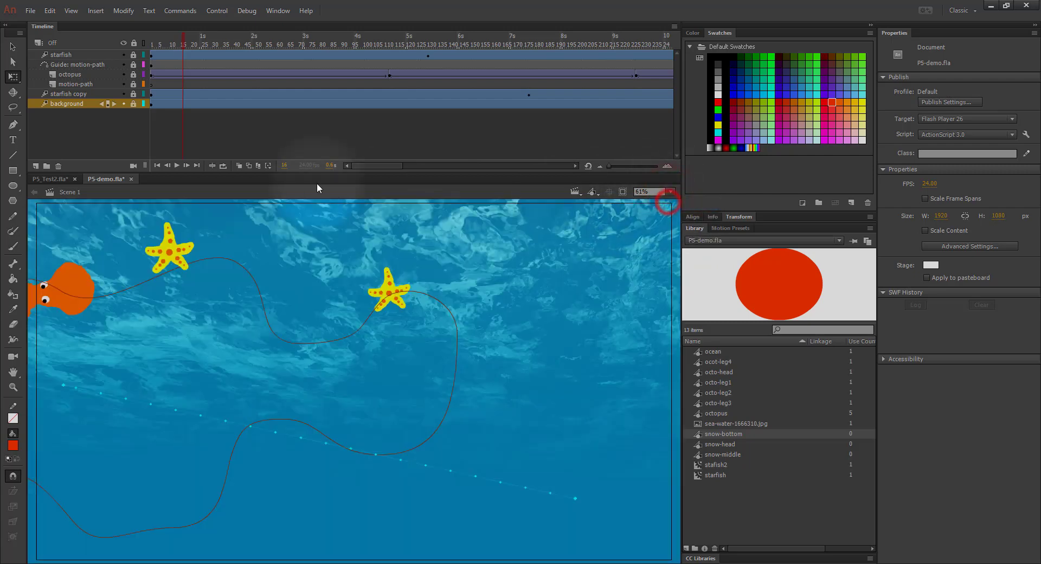
pyautogui.click(33, 165)
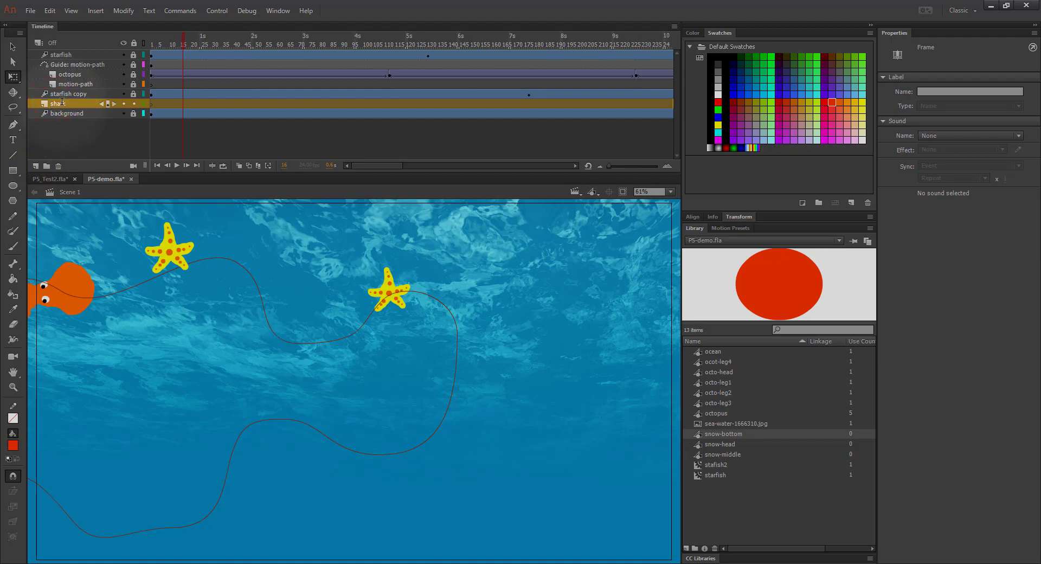
pyautogui.hotkey('ctrl', 'v')
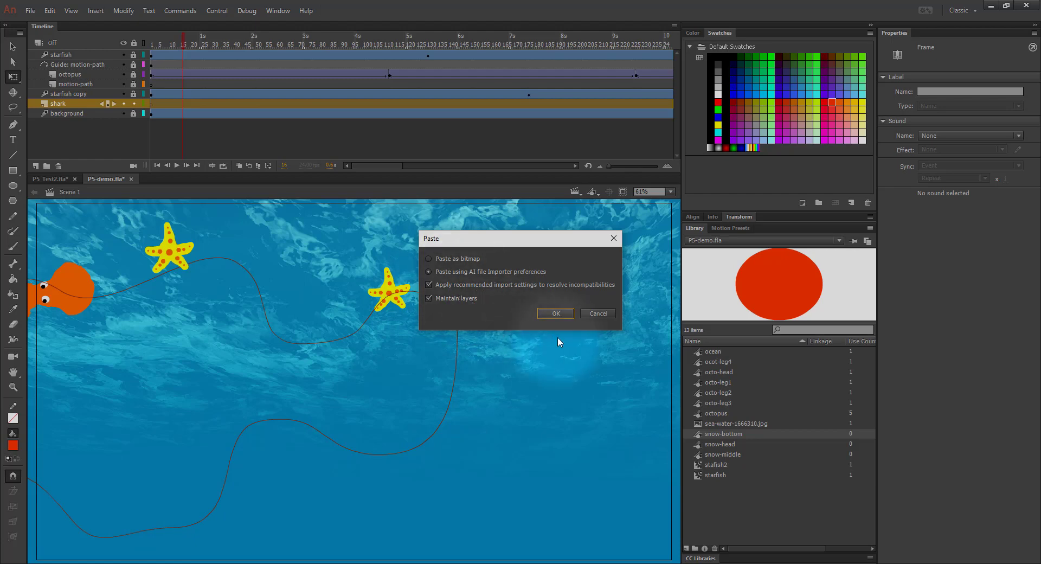
pyautogui.click(556, 314)
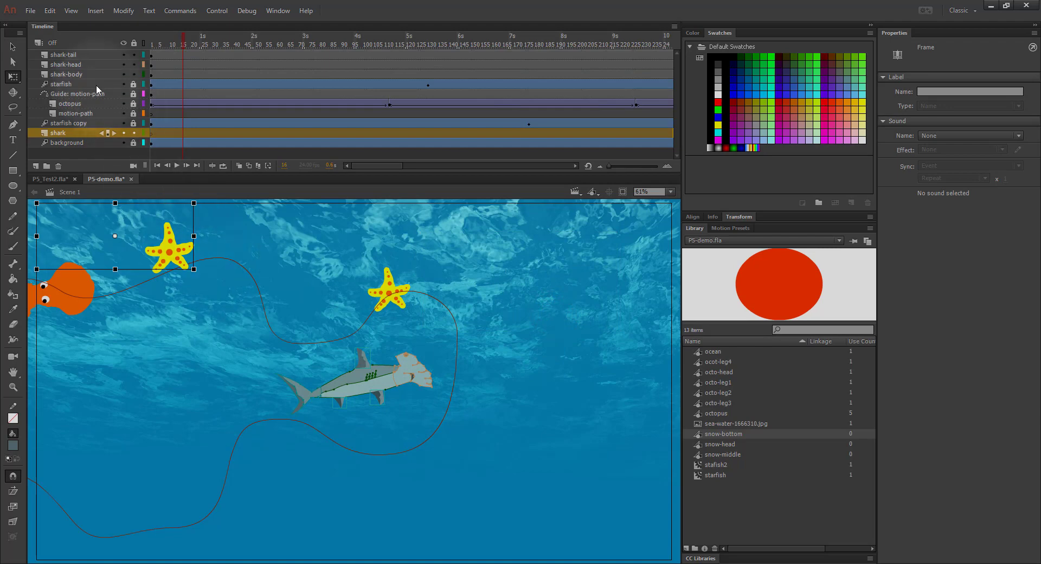
# Examine which shark parts the pasted shark-tail, shark-head and shark-body layers hold, and check the contents of the shark layer
pyautogui.click(62, 54)
pyautogui.click(64, 65)
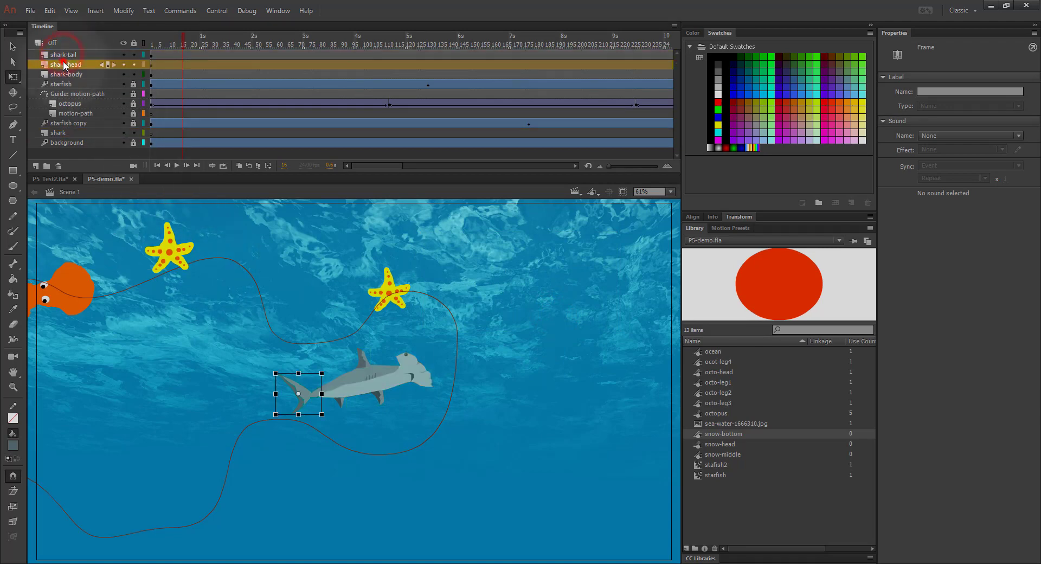
pyautogui.click(64, 75)
pyautogui.click(62, 55)
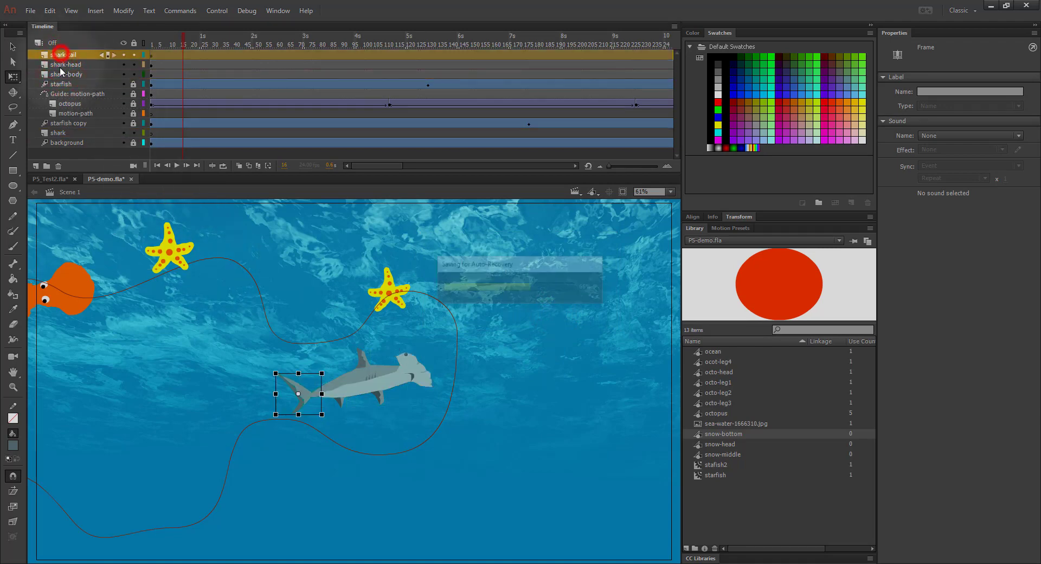
pyautogui.click(60, 133)
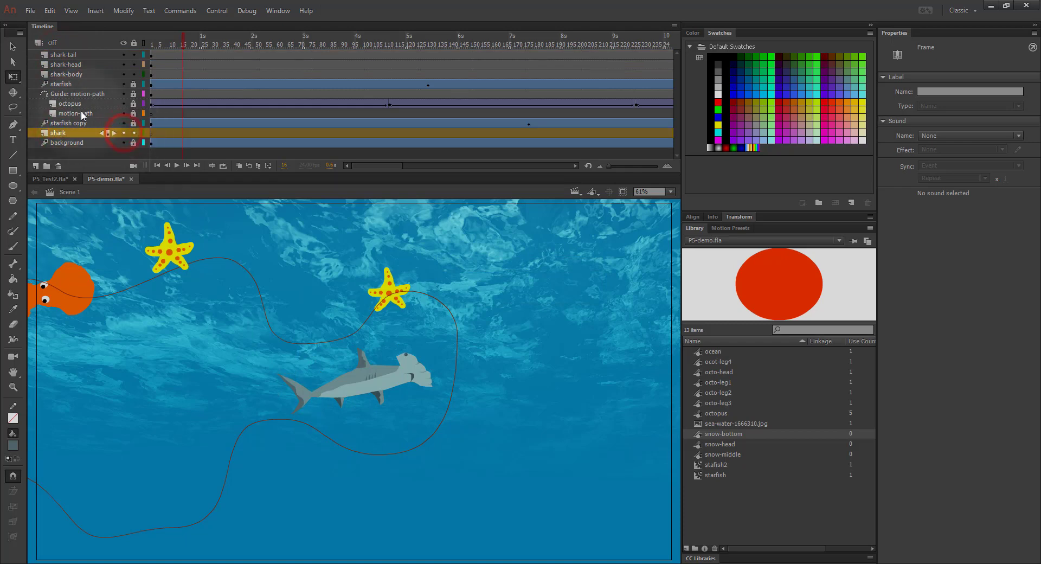
pyautogui.click(51, 56)
pyautogui.click(55, 65)
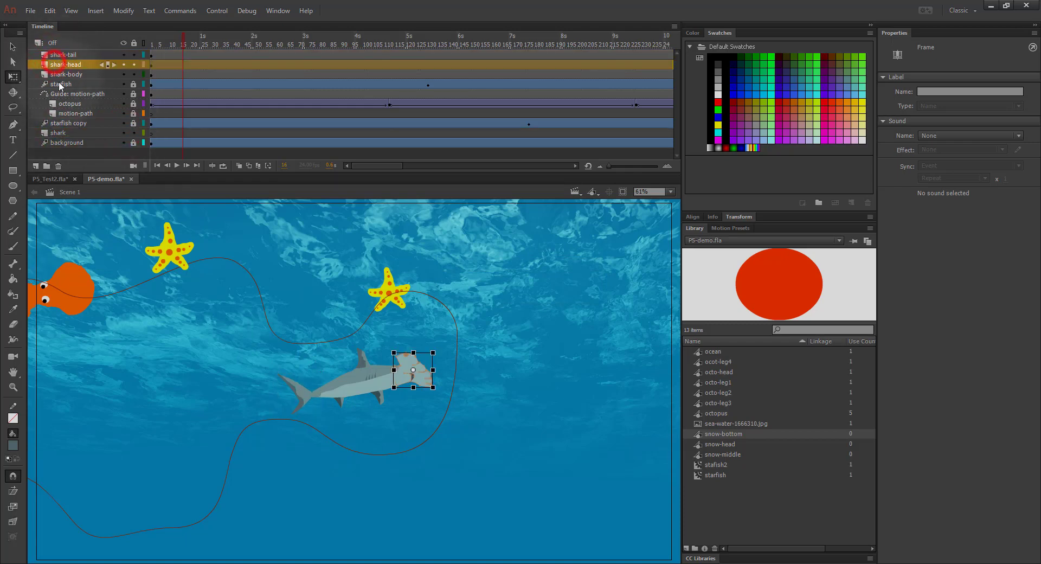
# Create a layer folder named shark above shark-tail and move the shark-tail, shark-head and shark-body layers into it
pyautogui.click(70, 55)
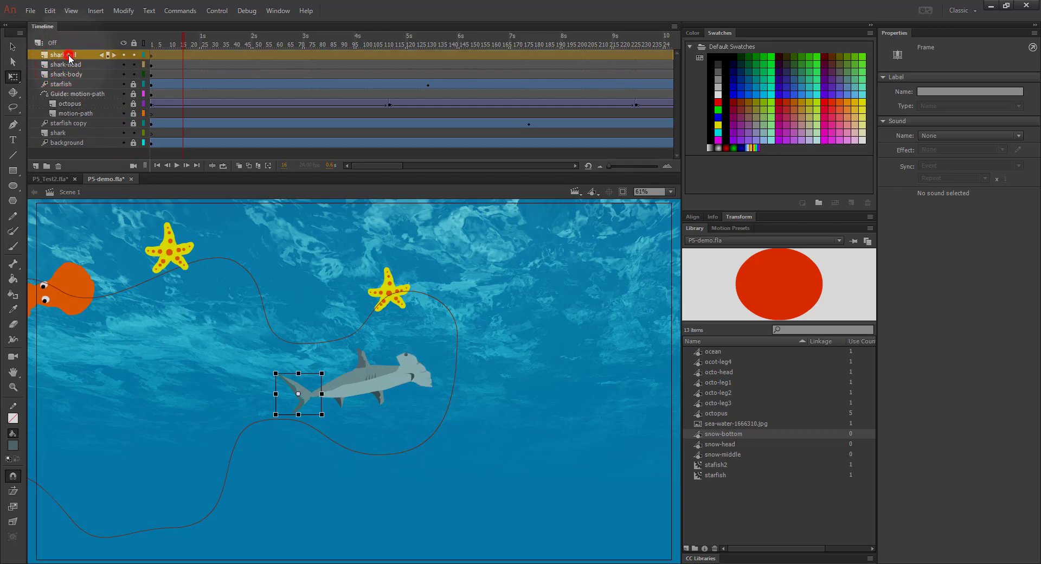
pyautogui.click(47, 166)
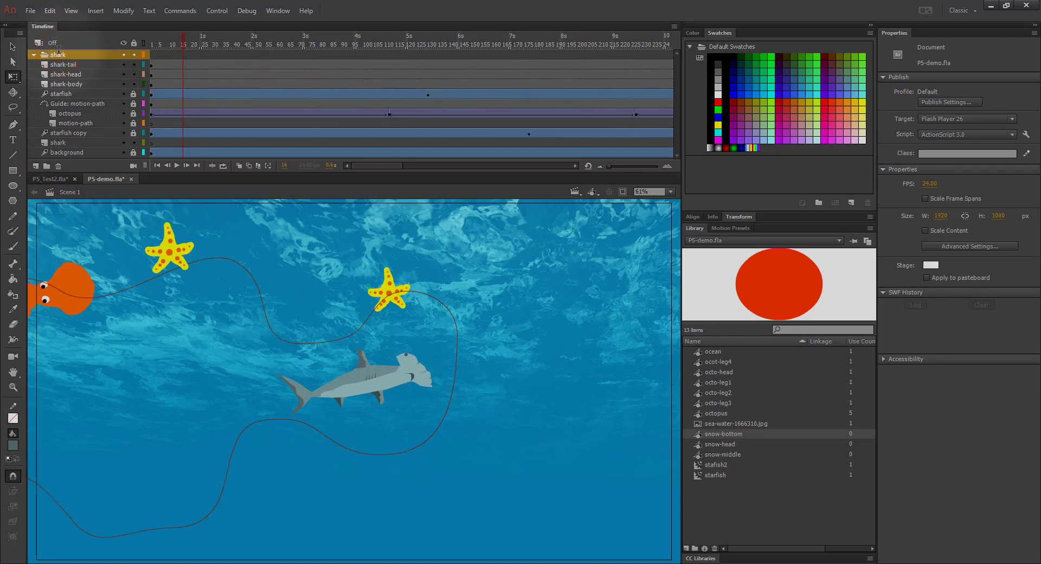
pyautogui.click(64, 65)
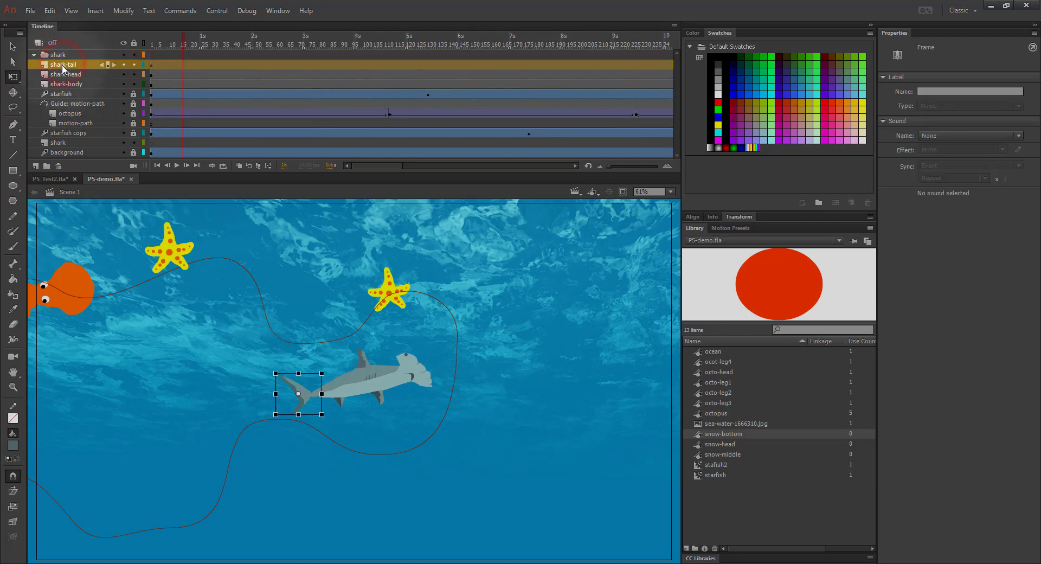
pyautogui.keyDown('shift'); pyautogui.click(56, 85); pyautogui.keyUp('shift')
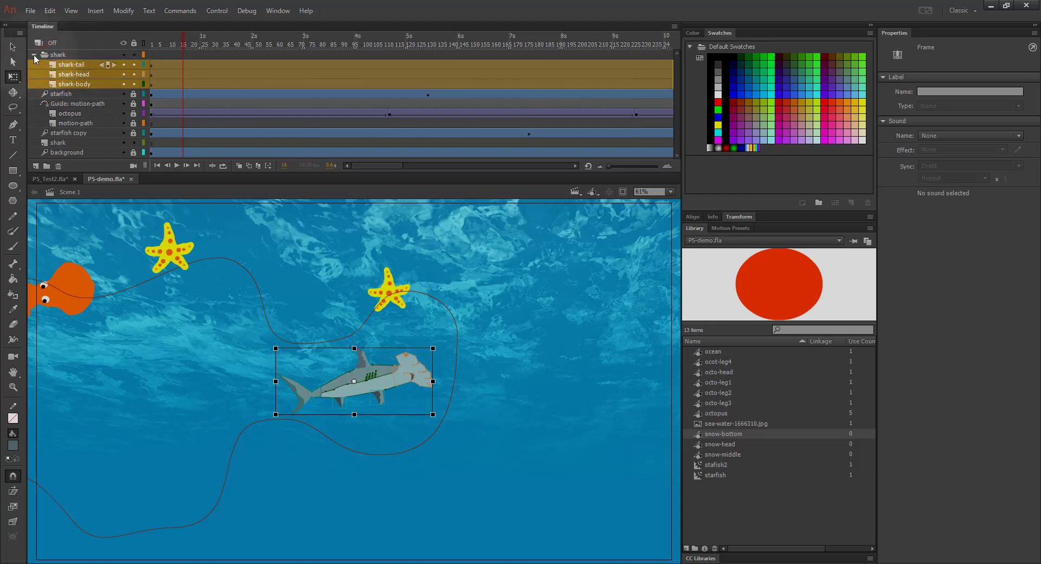
# Collapse the shark folder and delete the empty shark layer above the background
pyautogui.click(34, 54)
pyautogui.click(61, 111)
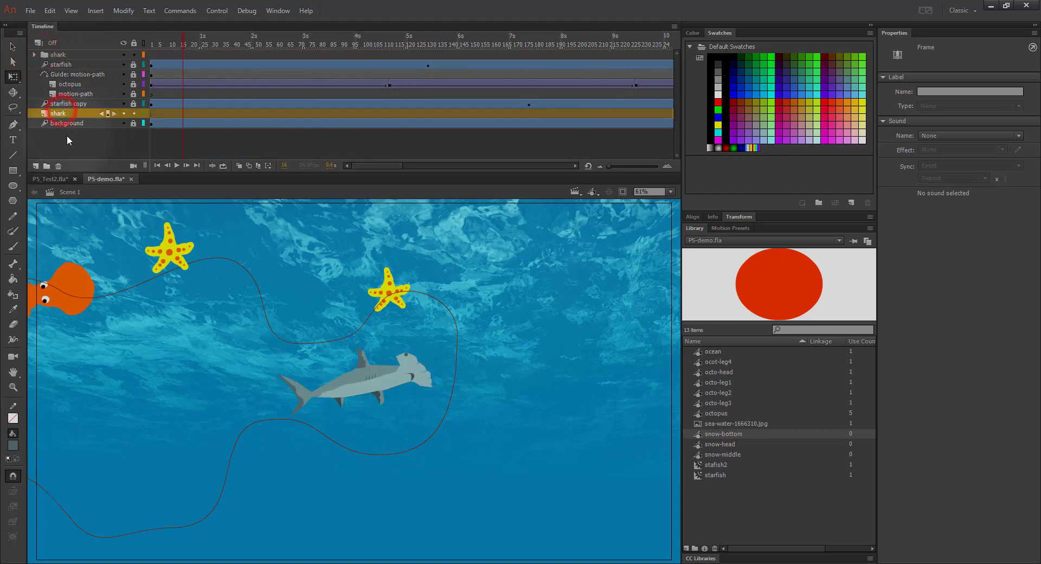
pyautogui.click(59, 166)
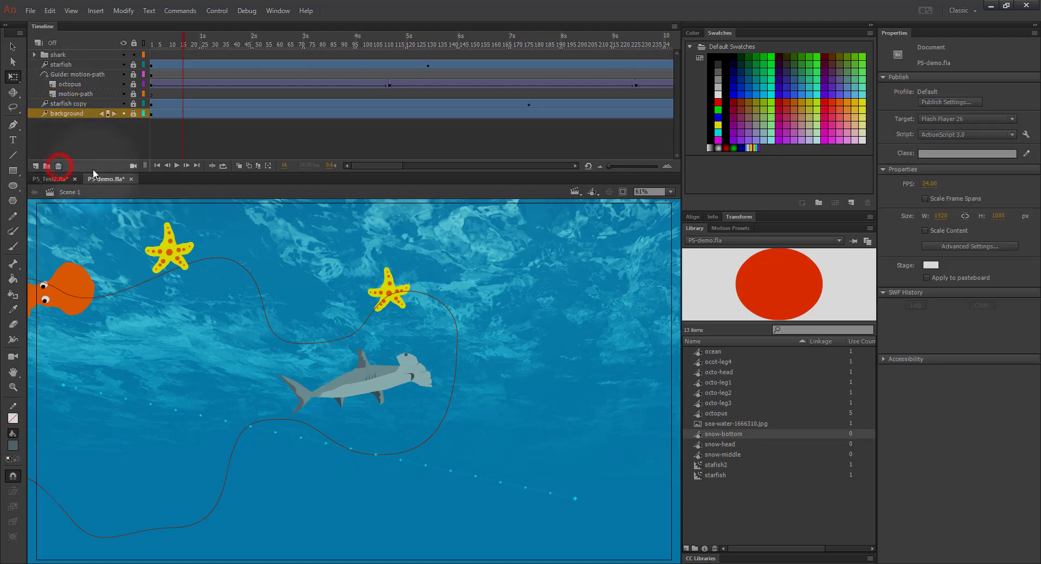
# Scale the whole shark up to about 875 px wide and flip it horizontally so the head faces the octopus
pyautogui.click(58, 56)
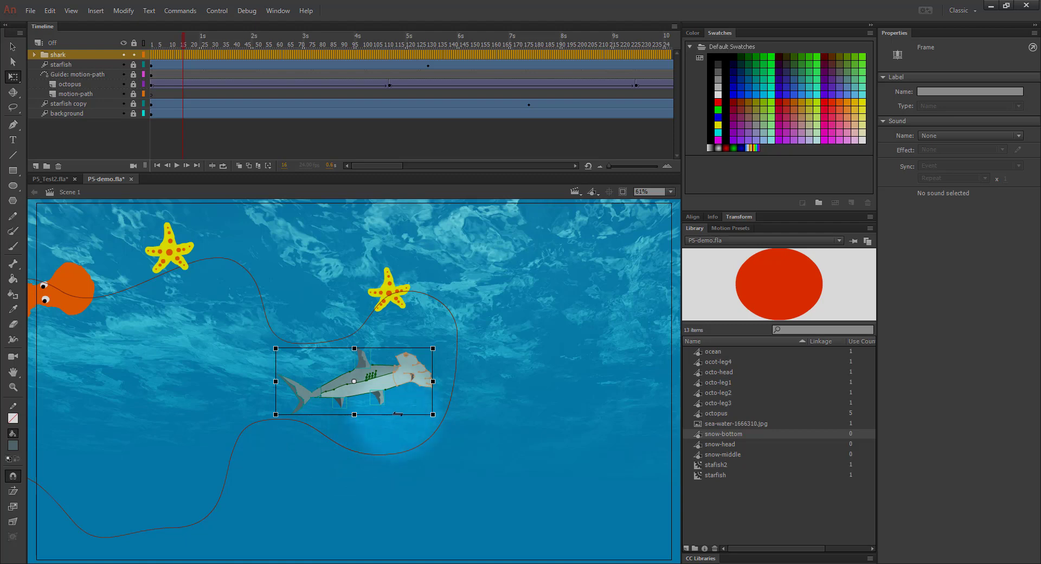
pyautogui.moveTo(433, 414); pyautogui.dragTo(499, 442)
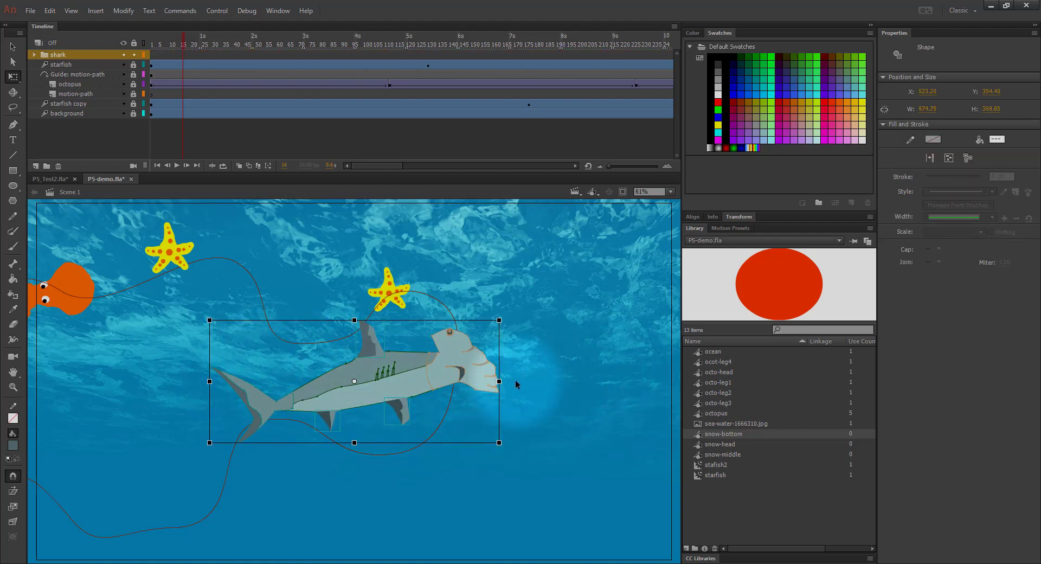
pyautogui.rightClick(414, 389)
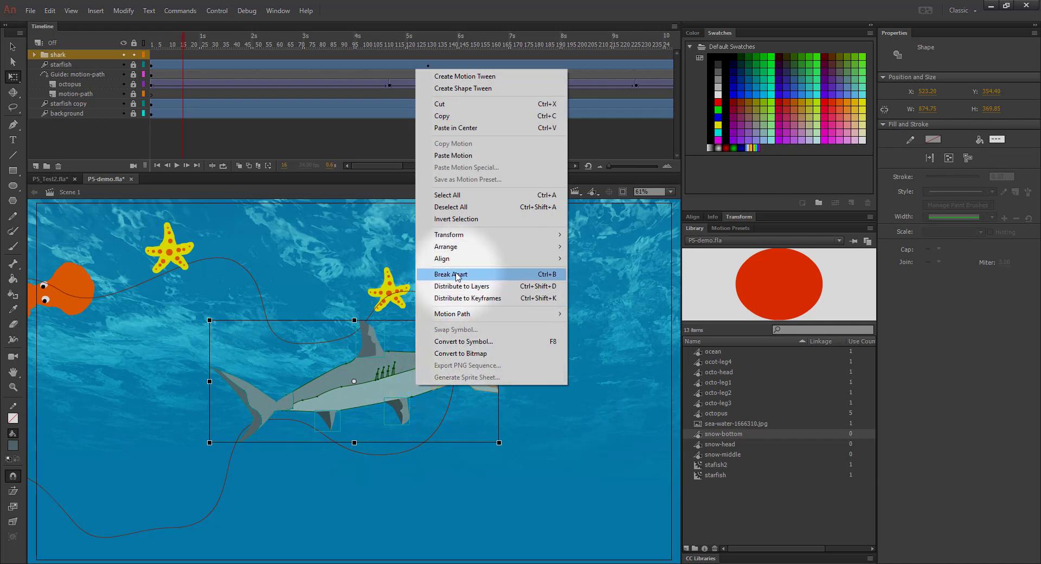
pyautogui.moveTo(463, 238)
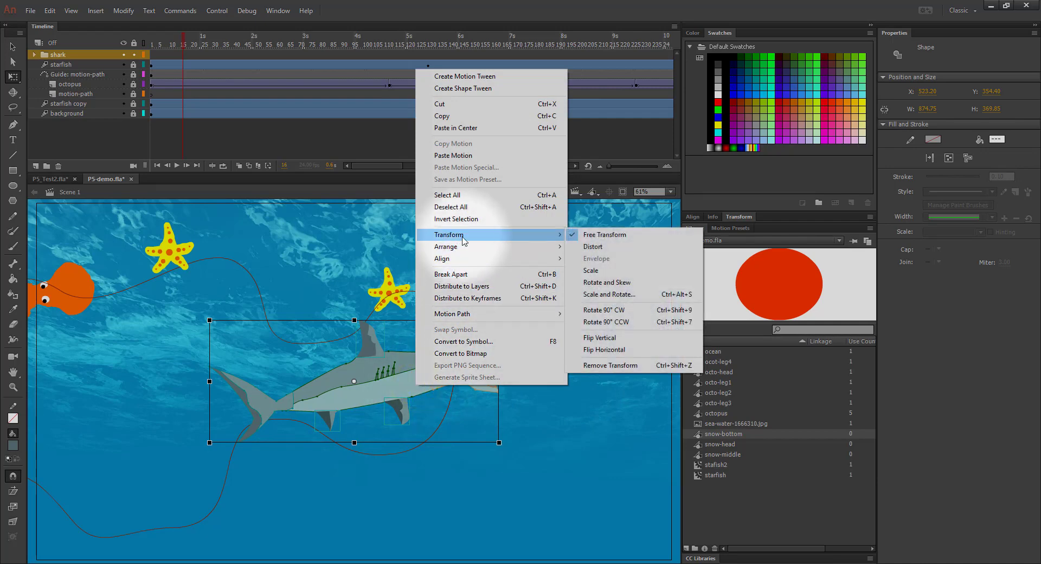
pyautogui.click(600, 349)
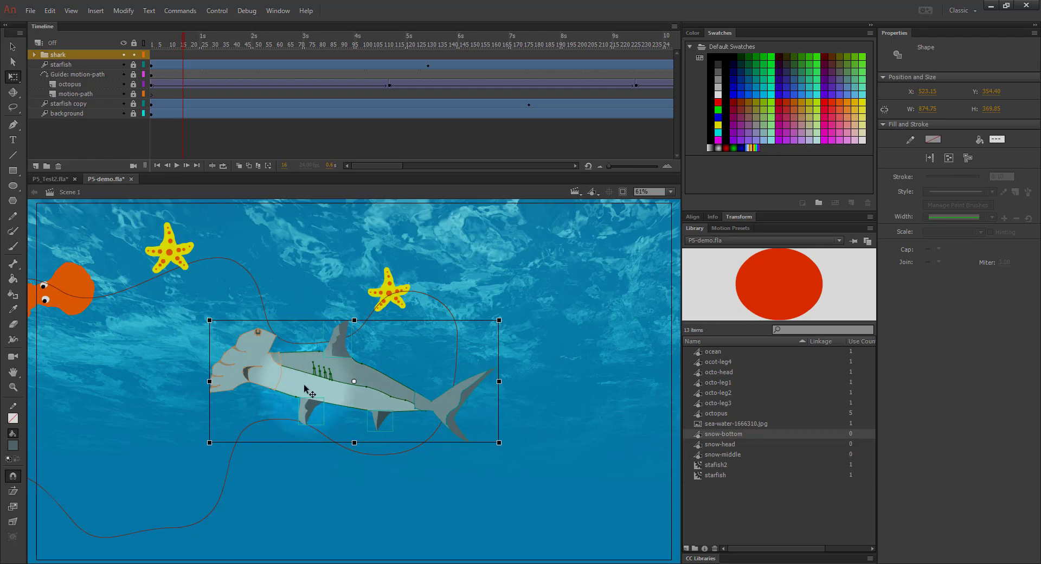
# Move the shark to the stage's lower right edge, mostly outside the stage, and enlarge it to about 1131 px wide
pyautogui.moveTo(304, 384); pyautogui.dragTo(510, 446)
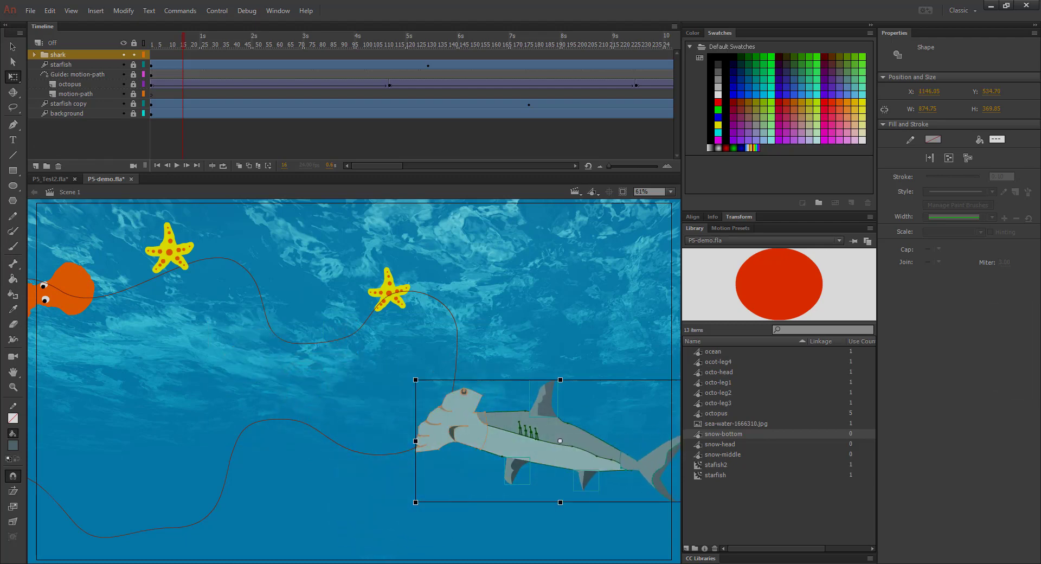
pyautogui.click(344, 382)
pyautogui.hotkey('ctrl', '-')
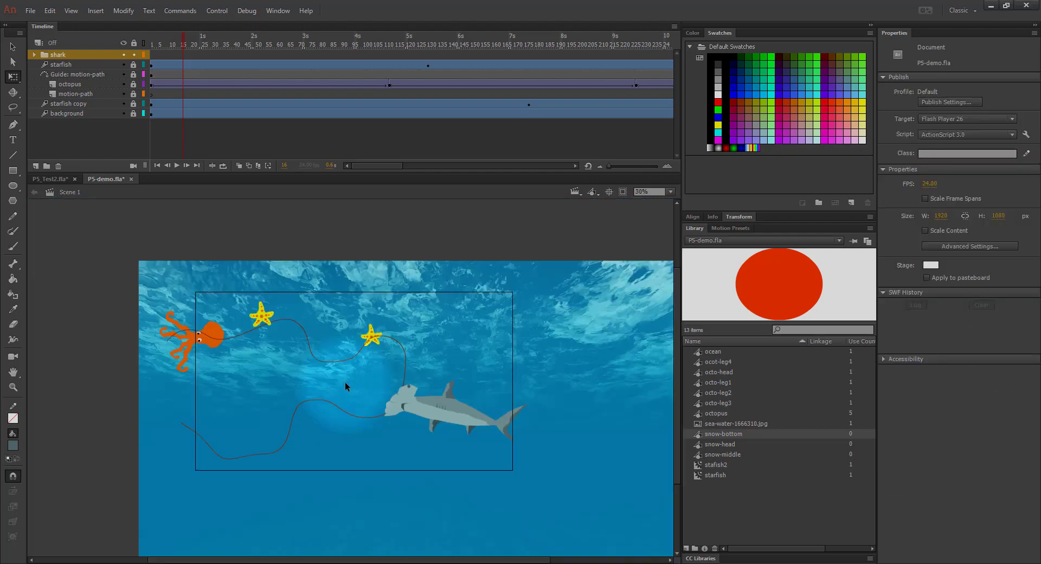
pyautogui.click(59, 54)
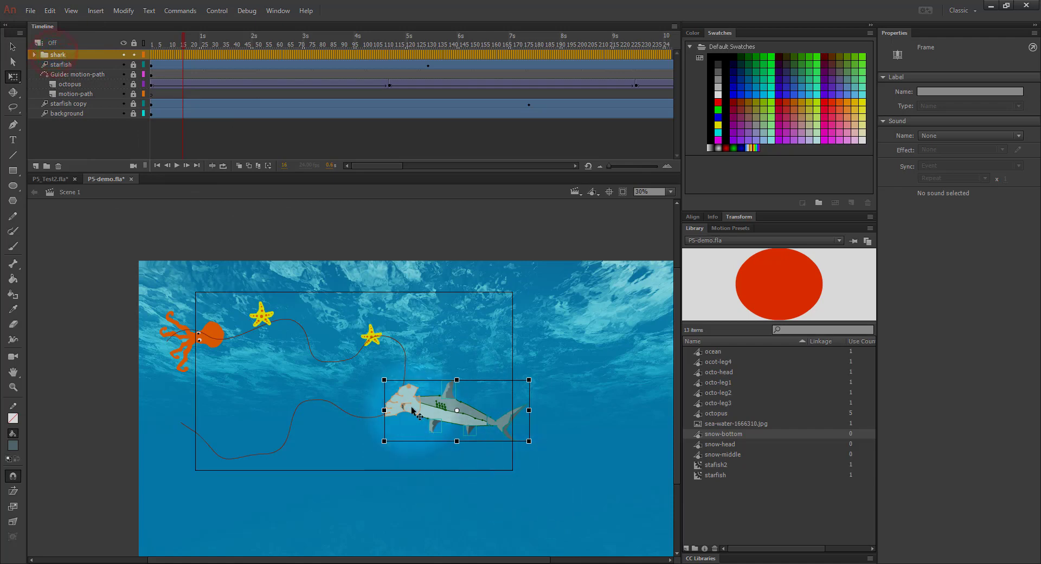
pyautogui.moveTo(431, 413); pyautogui.dragTo(558, 443)
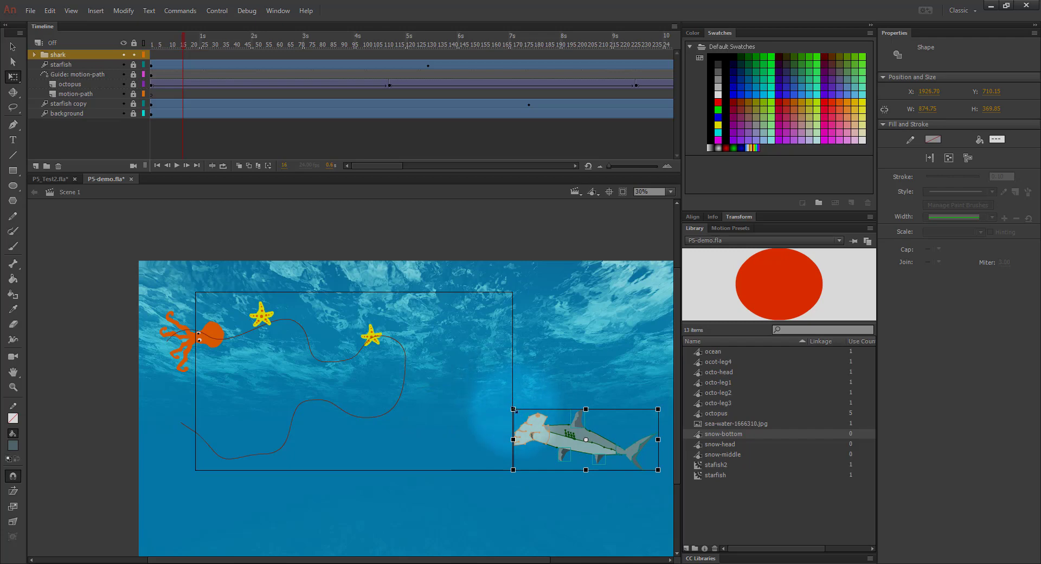
pyautogui.moveTo(513, 409); pyautogui.dragTo(492, 388)
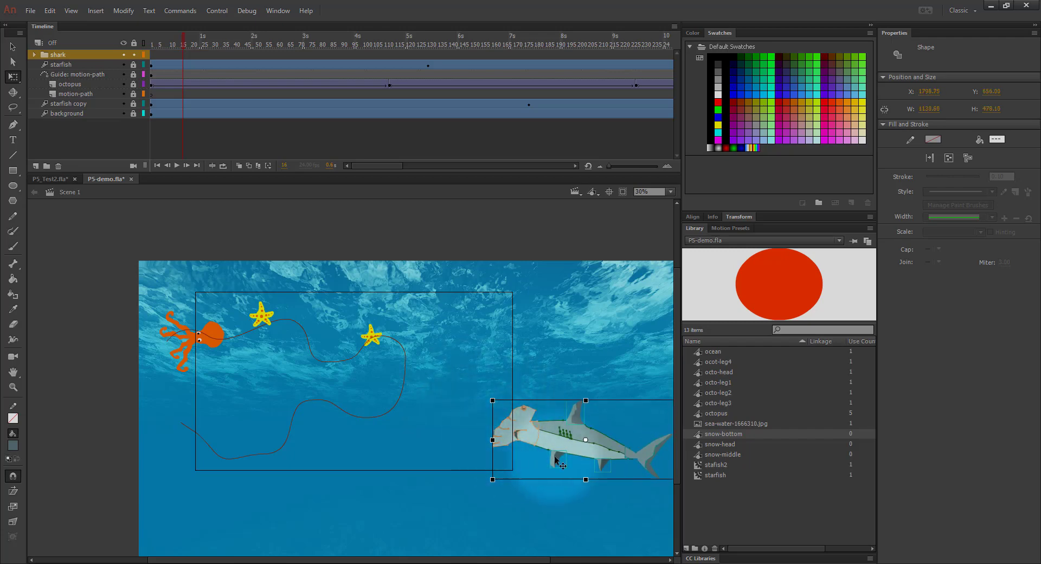
pyautogui.moveTo(550, 434); pyautogui.dragTo(559, 439)
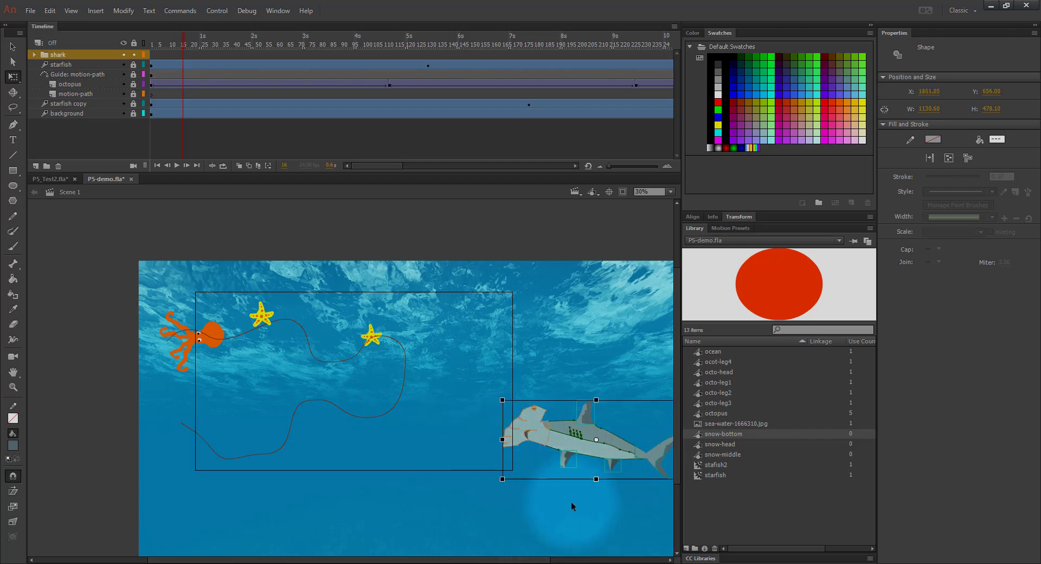
# Expand the shark folder and convert the tail artwork to a graphic symbol named shark-tail
pyautogui.click(35, 55)
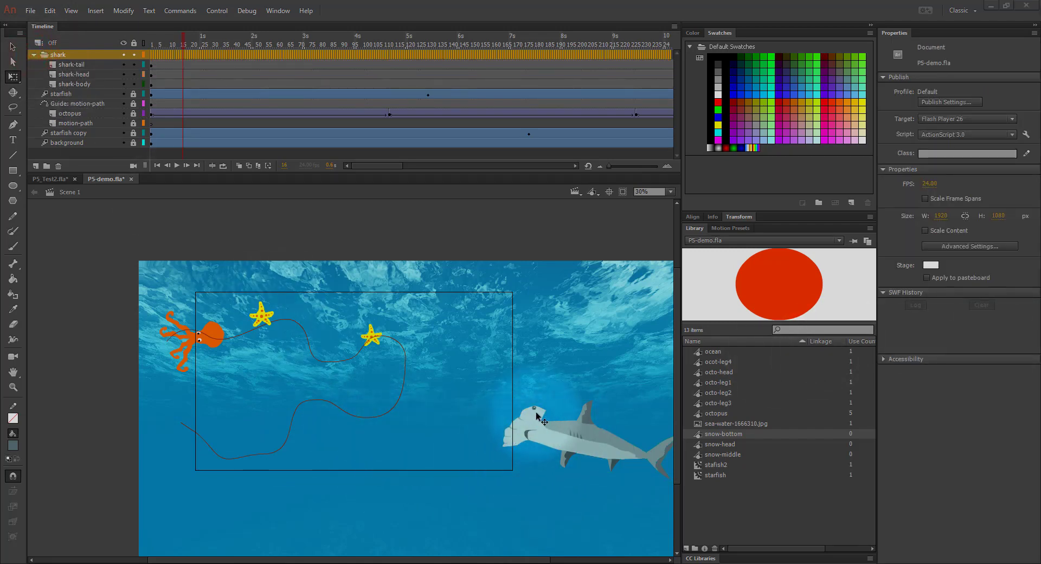
pyautogui.click(76, 65)
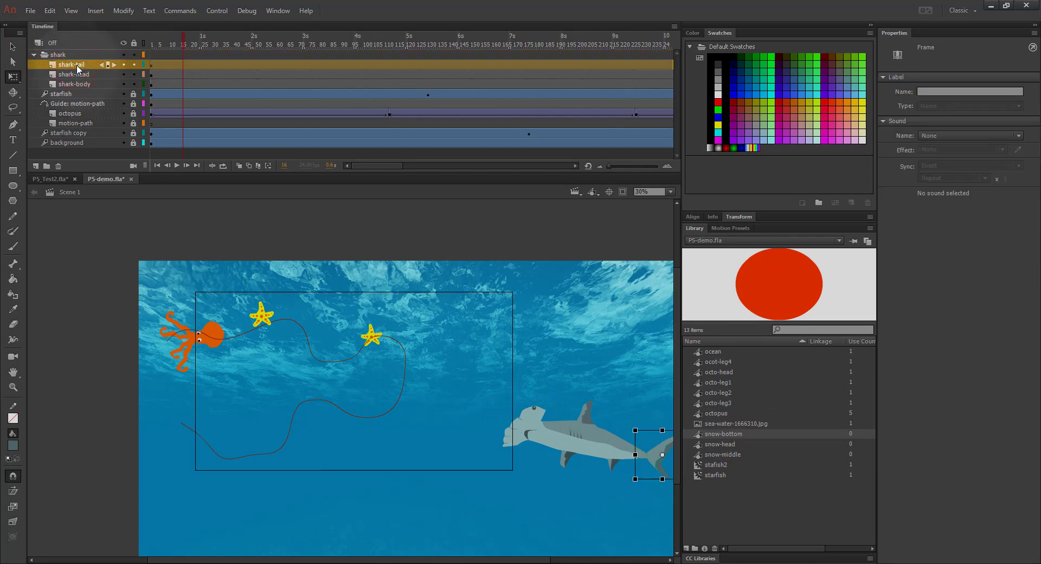
pyautogui.rightClick(644, 463)
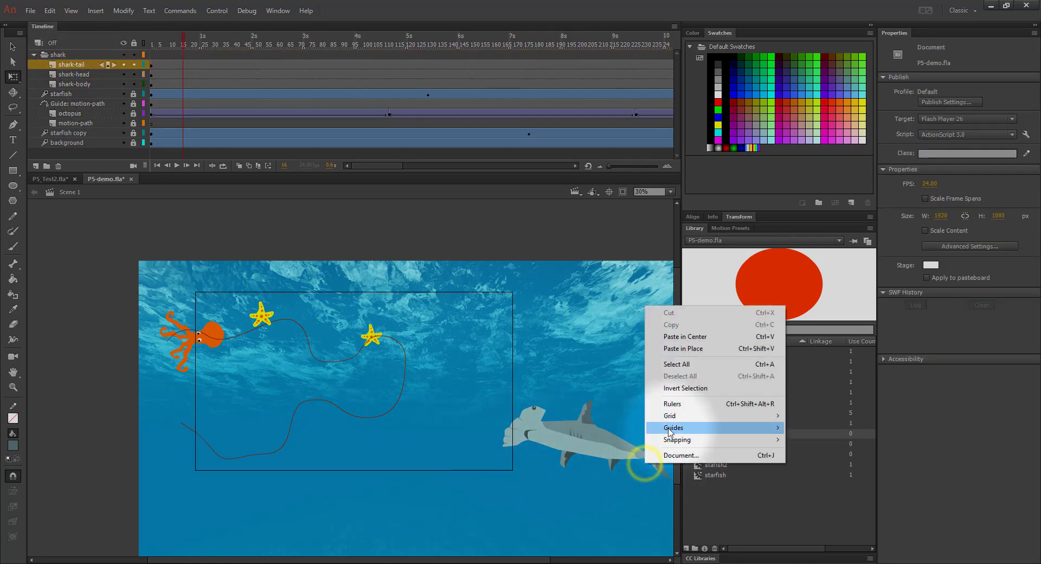
pyautogui.click(58, 65)
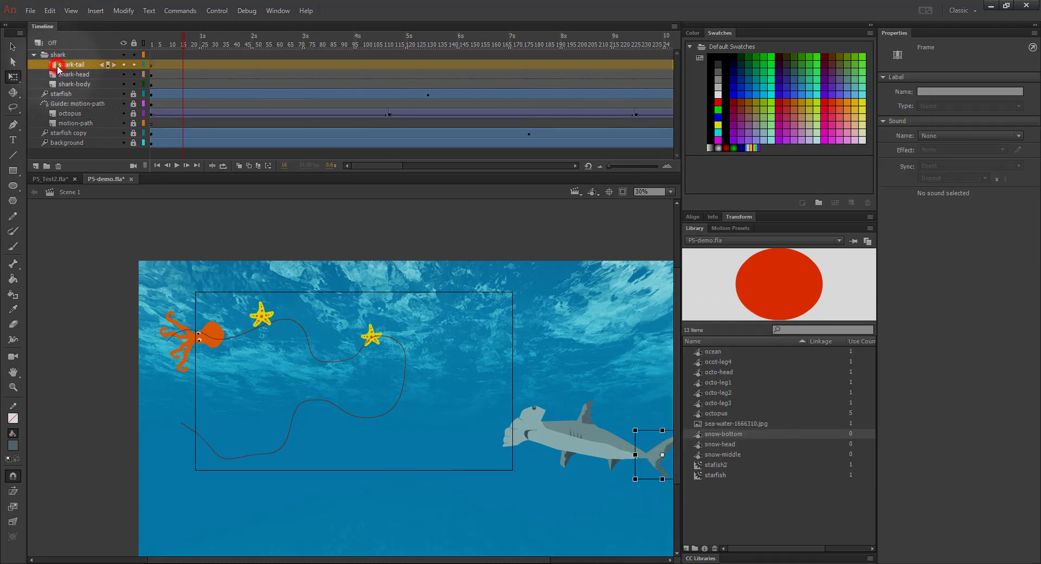
pyautogui.rightClick(58, 66)
pyautogui.click(650, 458)
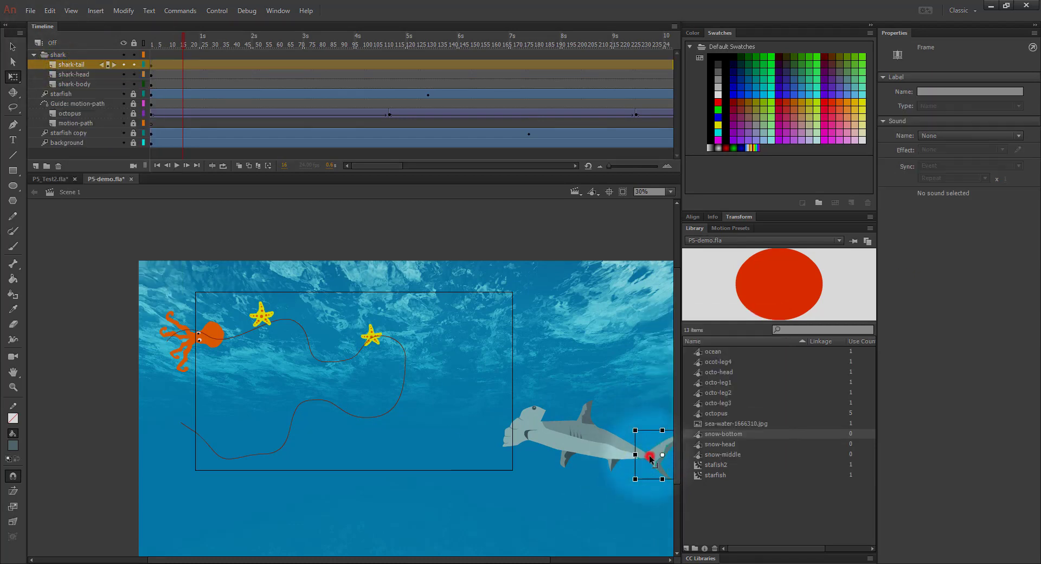
pyautogui.rightClick(650, 458)
pyautogui.click(678, 413)
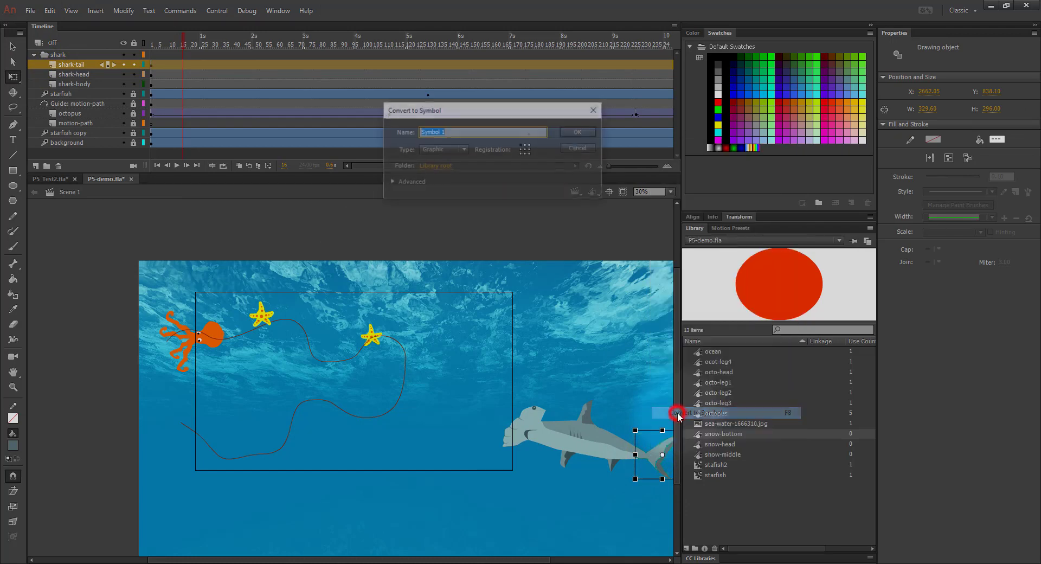
pyautogui.write('shark-tail')
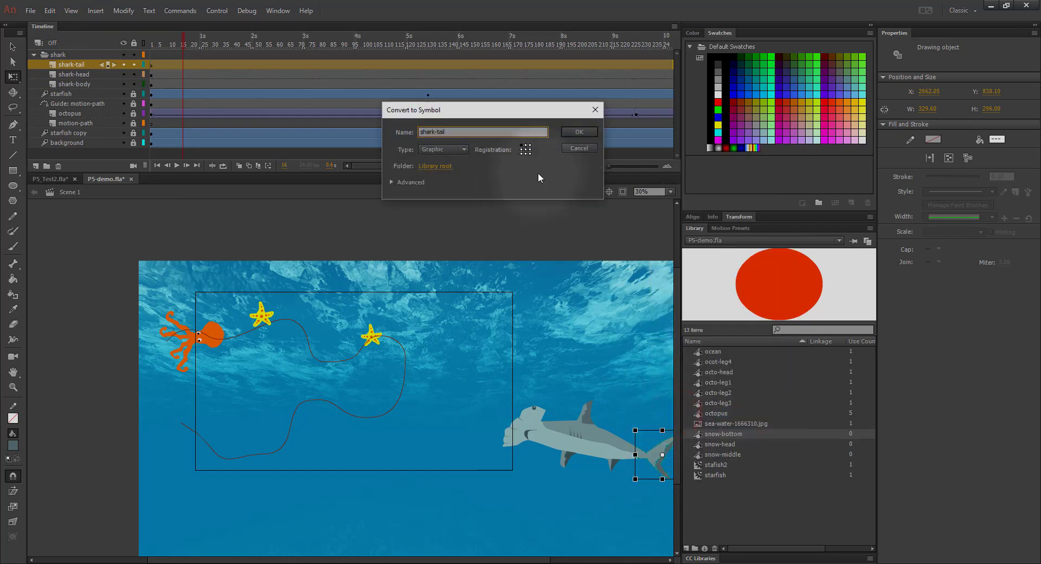
pyautogui.click(595, 133)
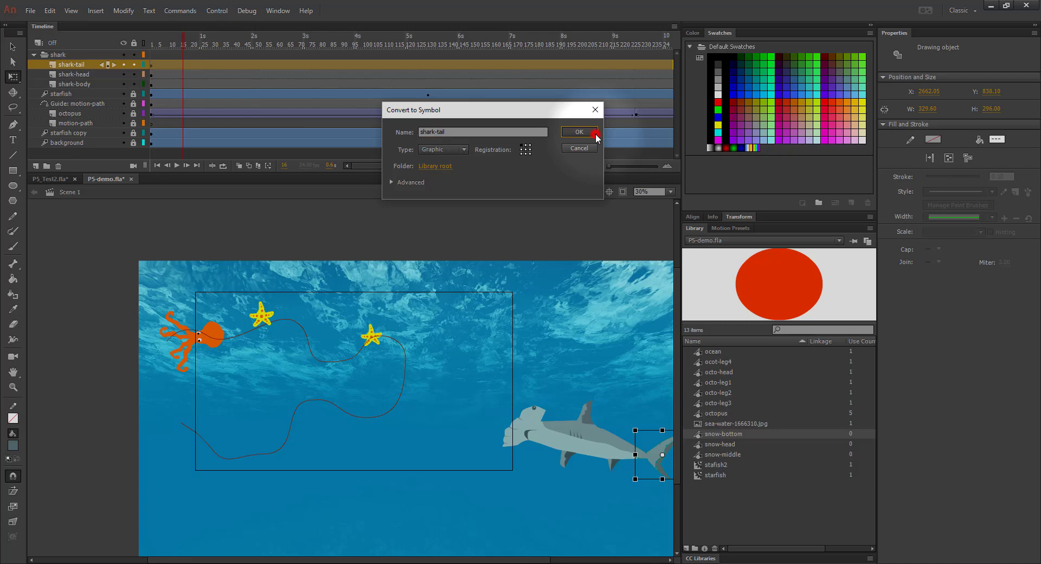
# Convert the artwork on the shark-head layer to a graphic symbol named shark-head
pyautogui.click(77, 74)
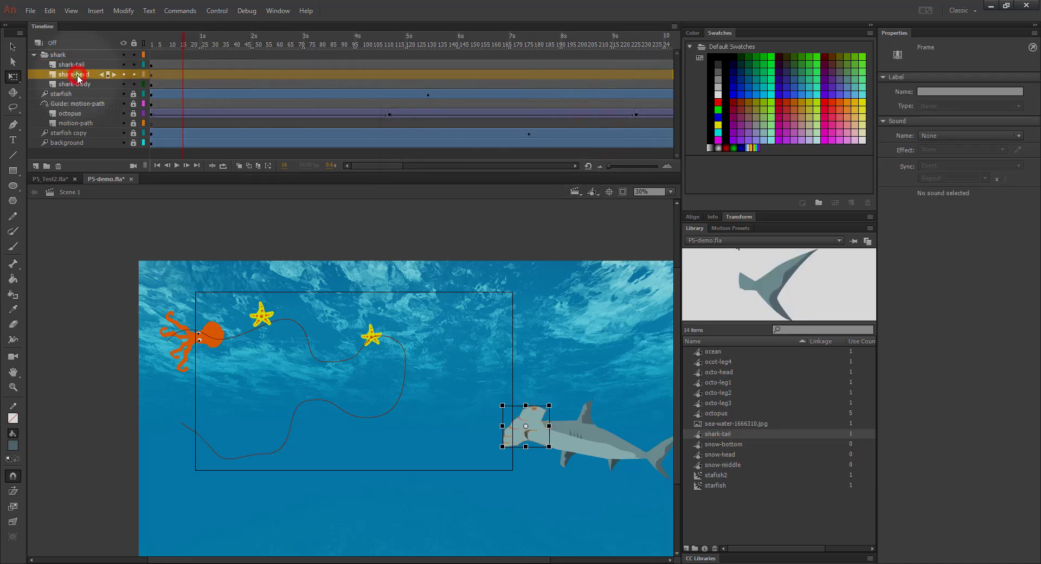
pyautogui.rightClick(520, 438)
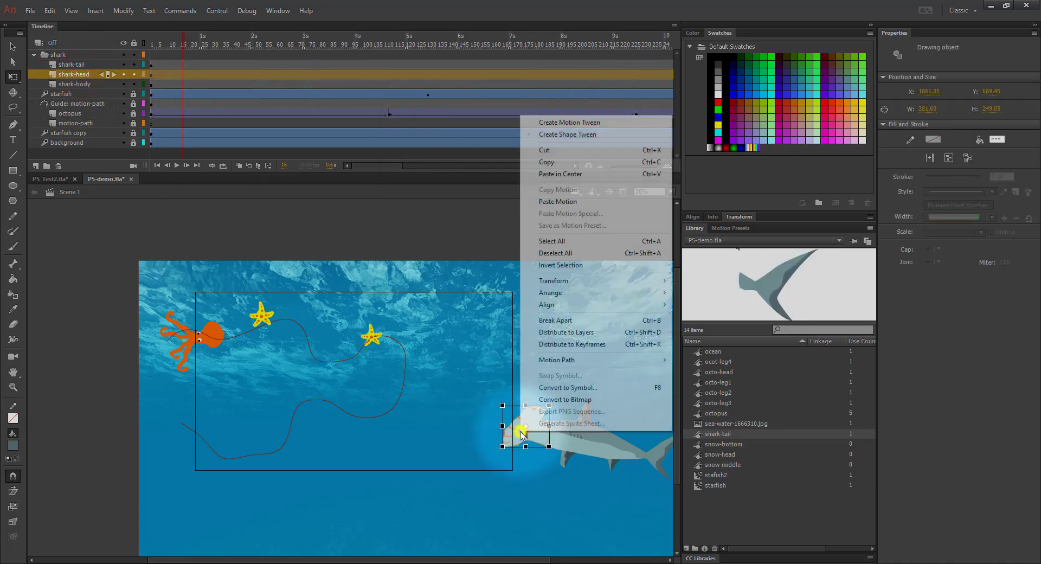
pyautogui.click(540, 392)
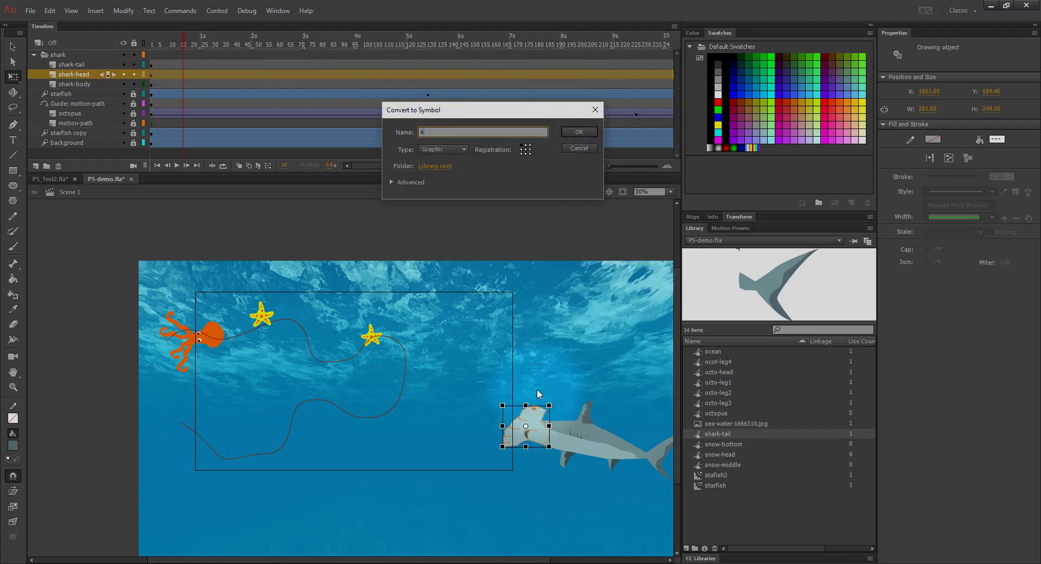
pyautogui.write('shark-head')
pyautogui.press('Return')
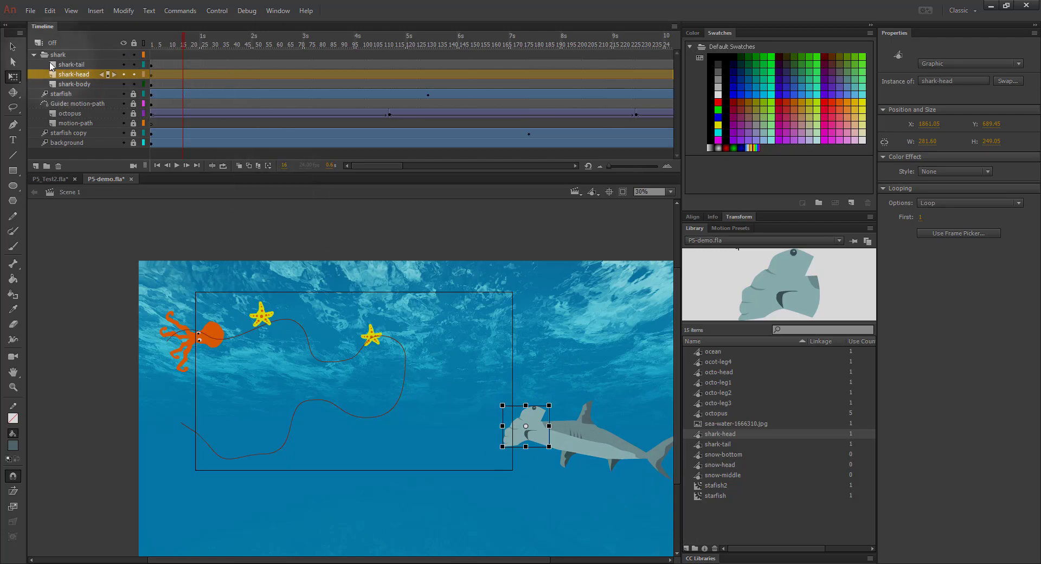
# Convert the artwork on the shark-body layer to a graphic symbol named shark-body
pyautogui.click(76, 83)
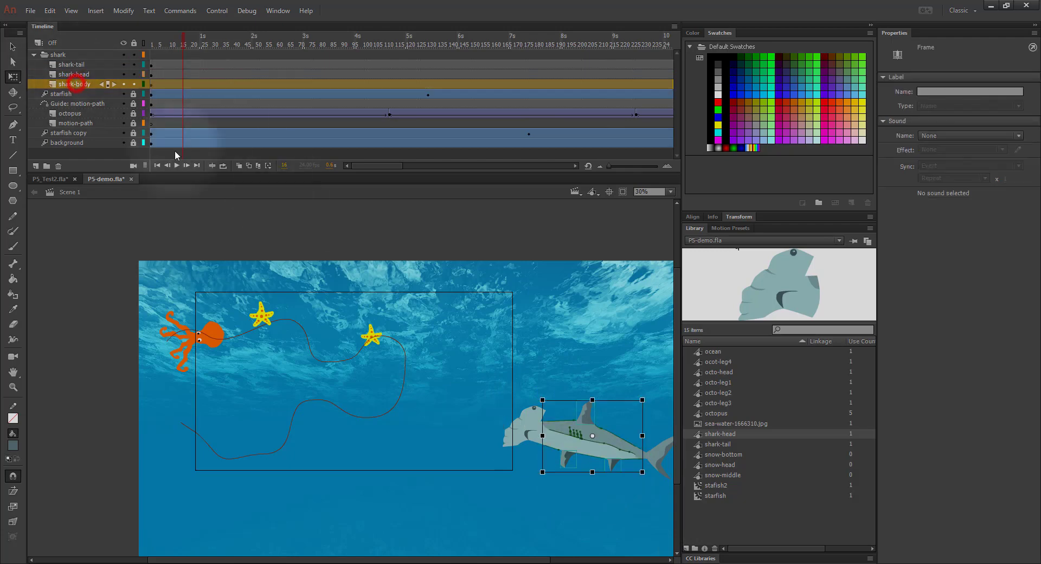
pyautogui.rightClick(587, 442)
pyautogui.click(602, 392)
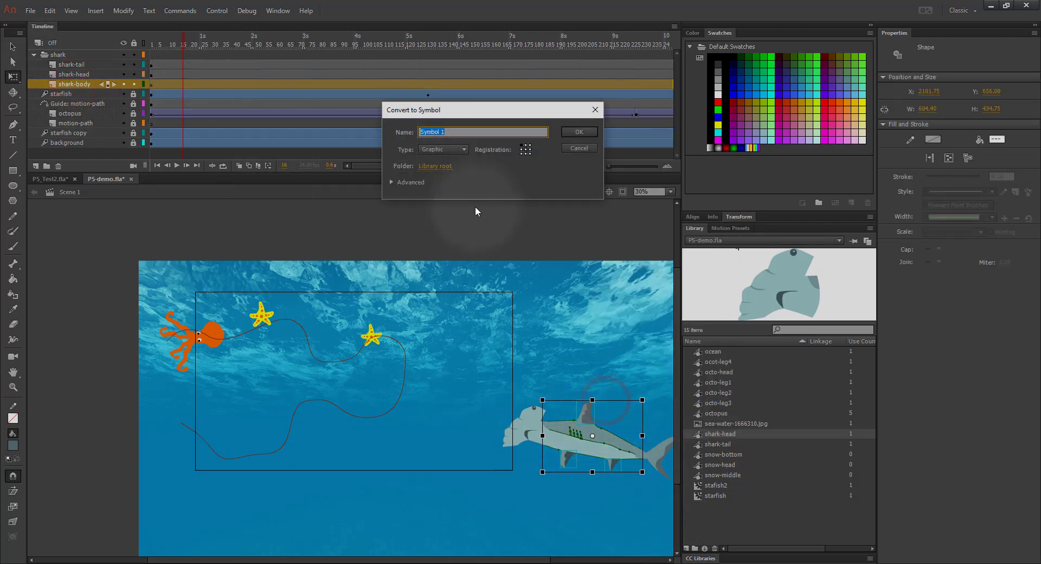
pyautogui.write('shark-body')
pyautogui.press('Return')
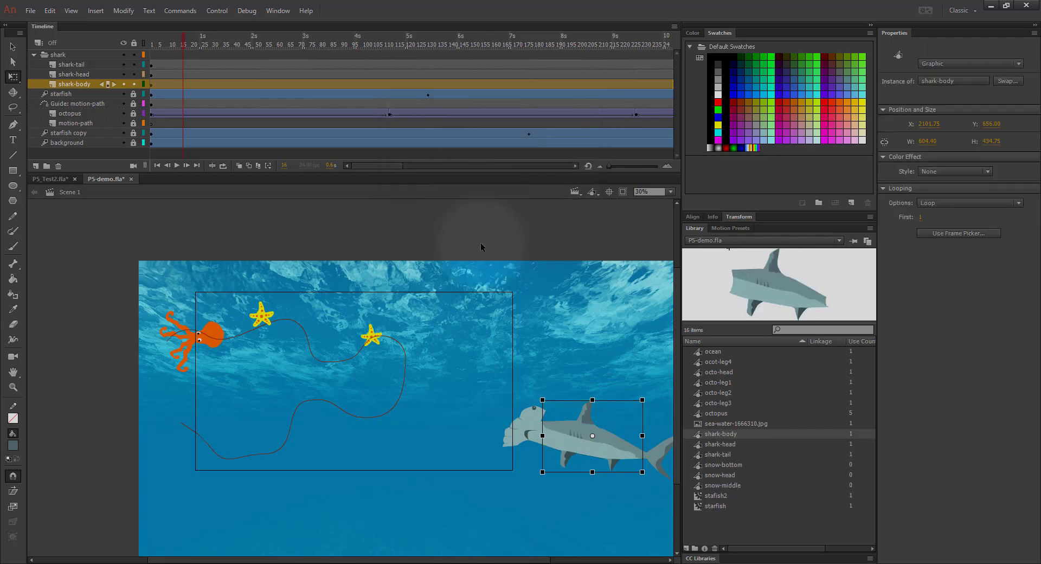
# Rig the shark with the Bone tool, linking the tail fin to the rear of the body and the body to the head
pyautogui.click(520, 429)
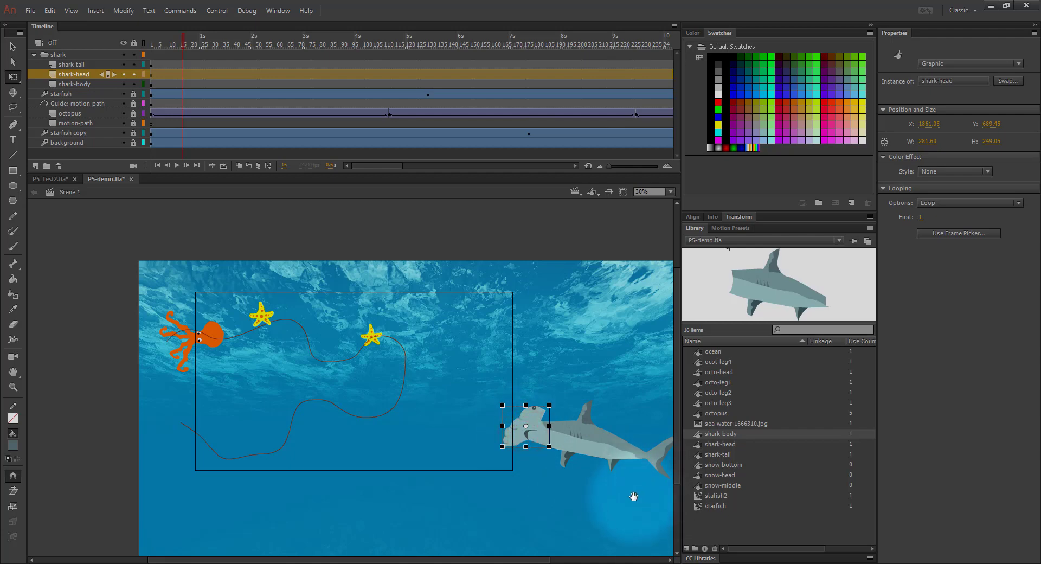
pyautogui.moveTo(633, 496); pyautogui.dragTo(596, 489)
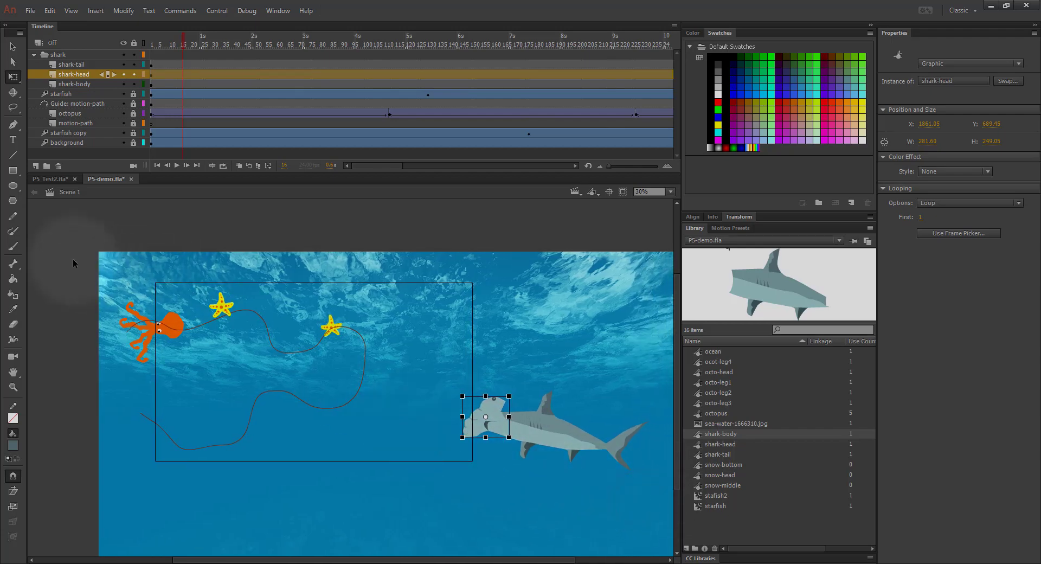
pyautogui.click(464, 502)
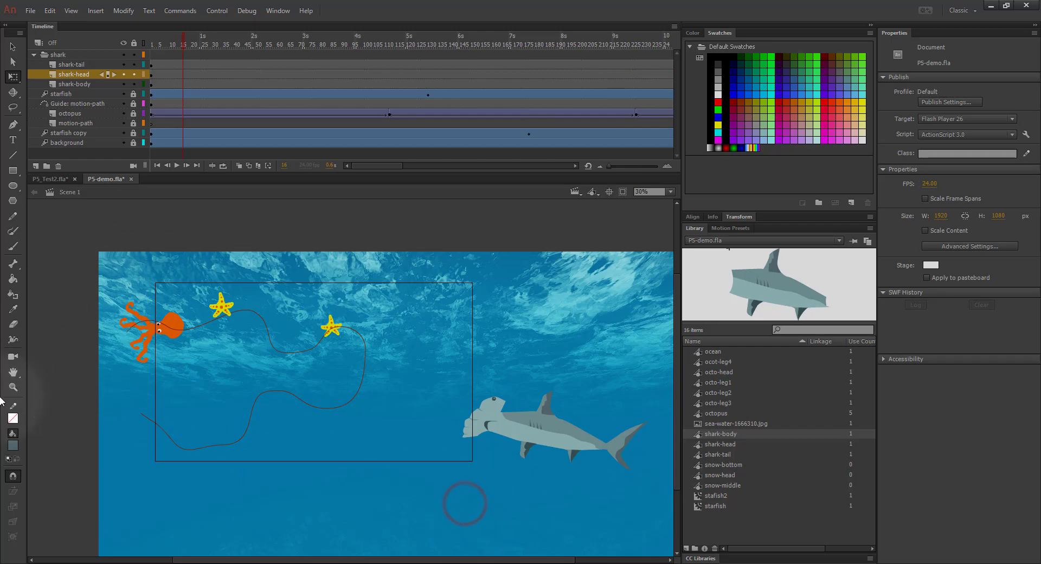
pyautogui.click(10, 265)
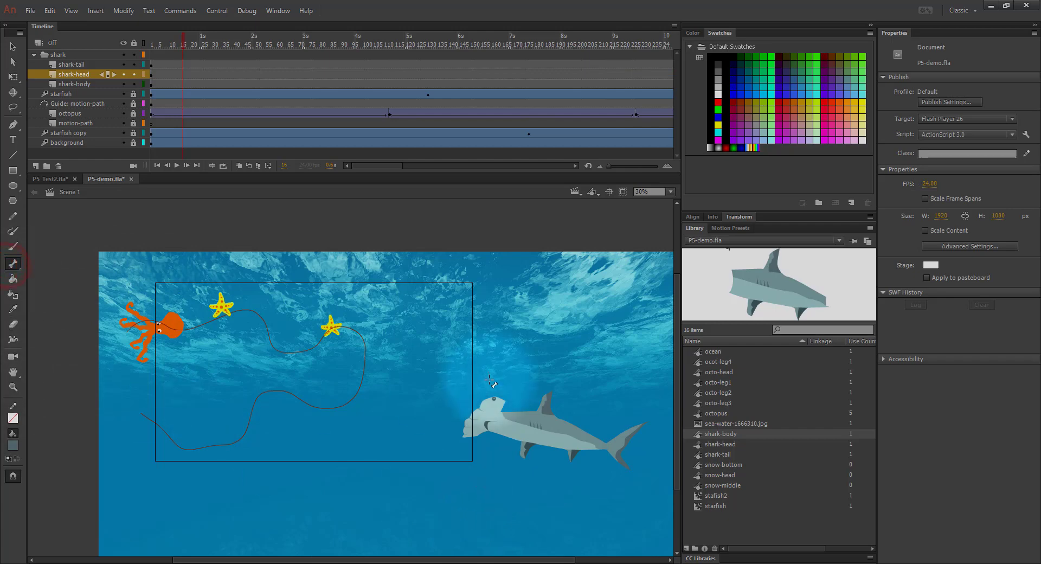
pyautogui.hotkey('ctrl', '=')
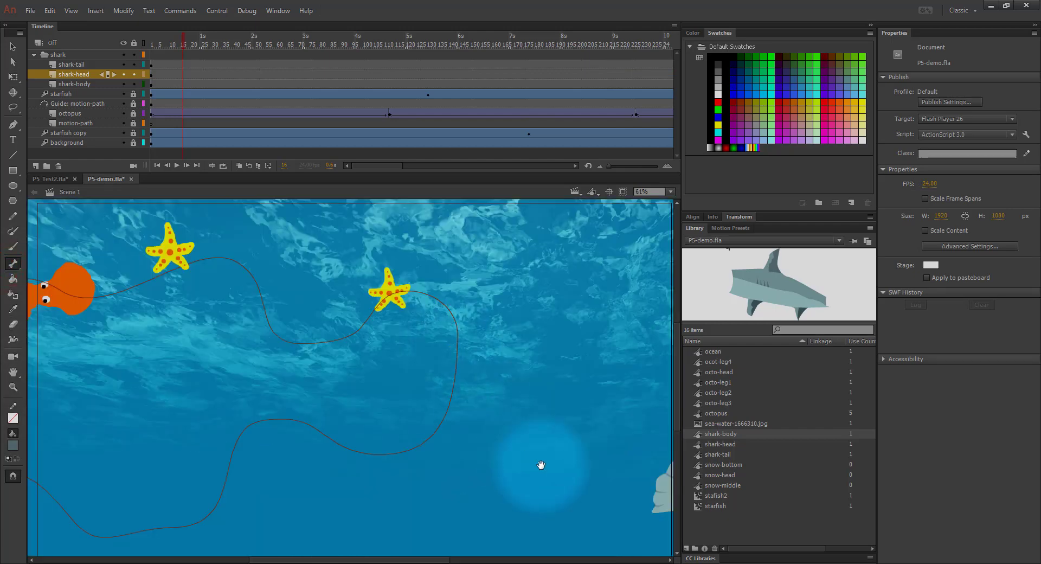
pyautogui.moveTo(529, 457); pyautogui.dragTo(142, 365)
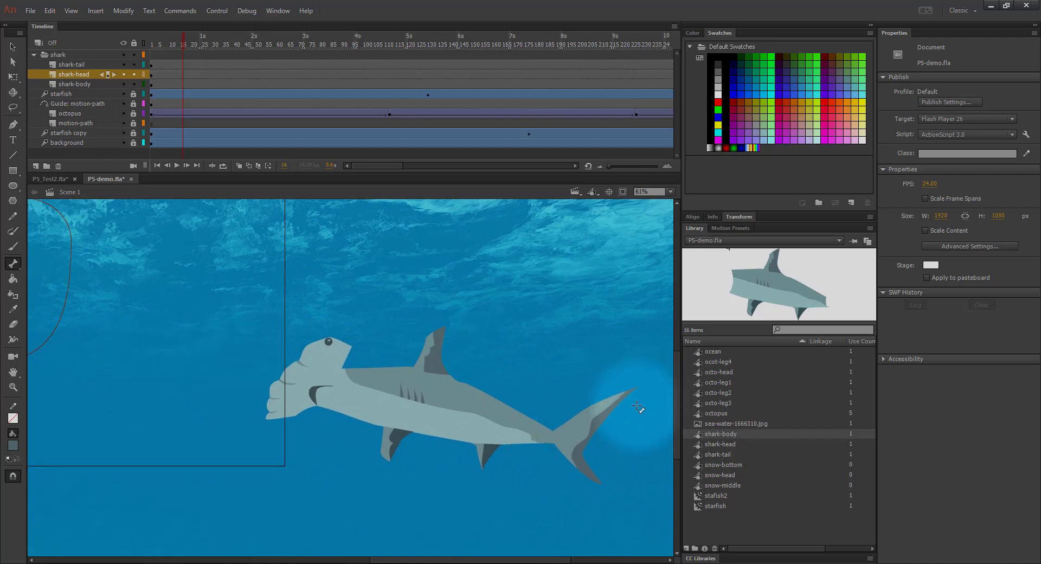
pyautogui.moveTo(583, 441); pyautogui.dragTo(549, 437)
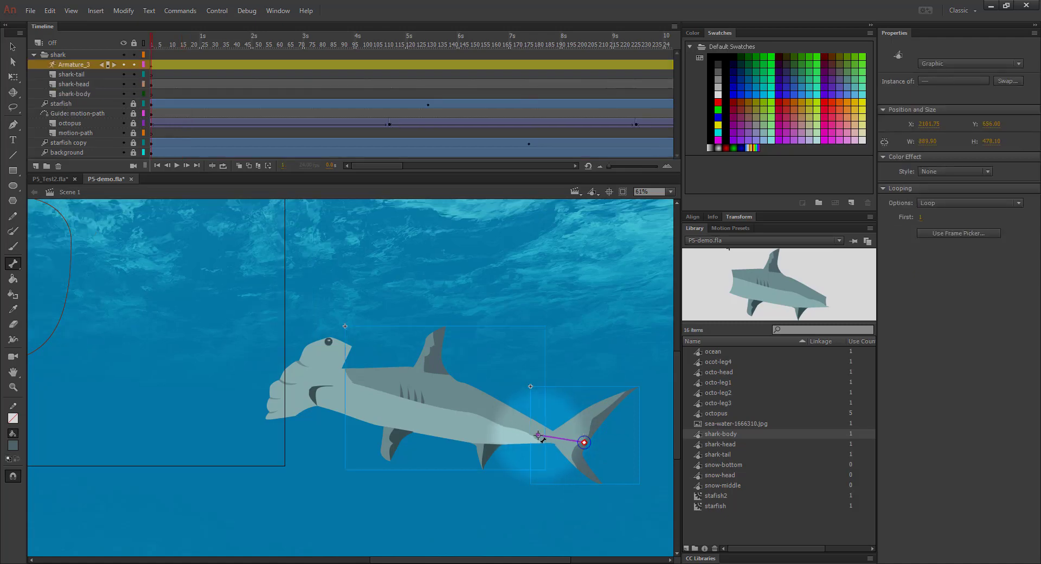
pyautogui.moveTo(538, 435); pyautogui.dragTo(342, 390)
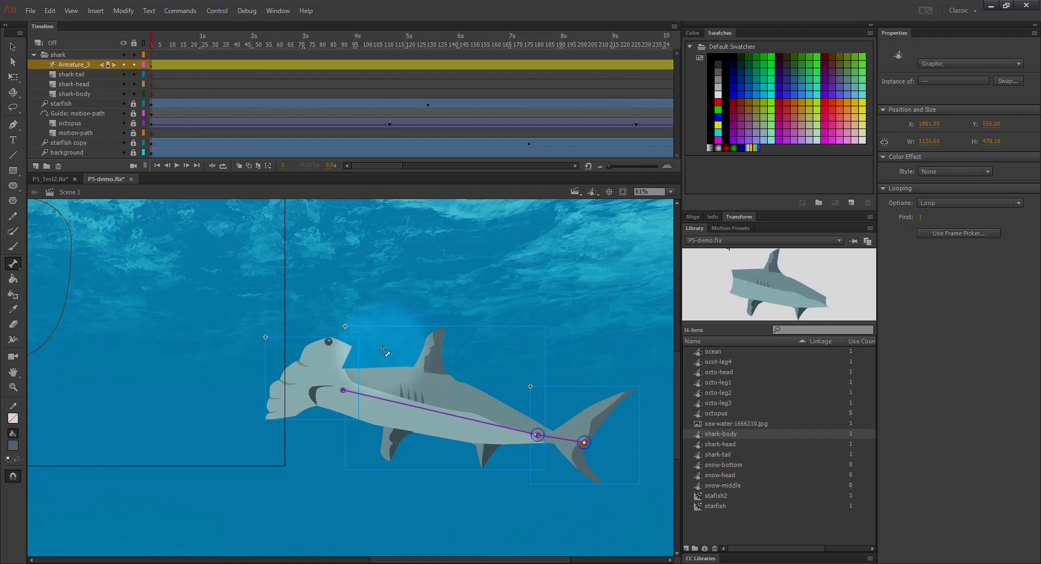
# Pose the shark's armature with the Selection tool by pulling the head slightly downward
pyautogui.press('v')
pyautogui.moveTo(297, 382); pyautogui.dragTo(278, 419)
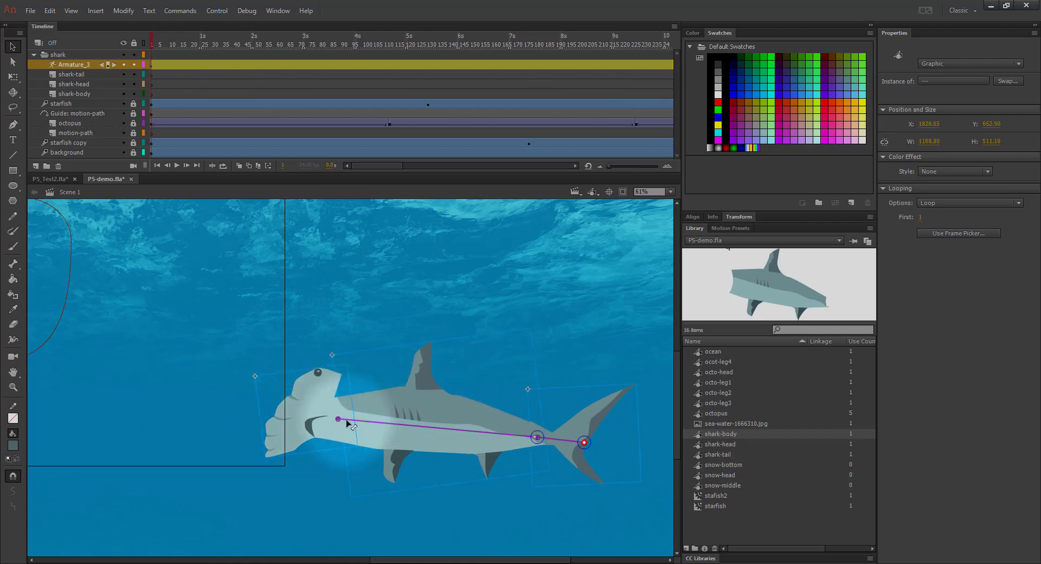
# Undo the last two pose changes to the shark's armature
pyautogui.hotkey('ctrl', 'z')
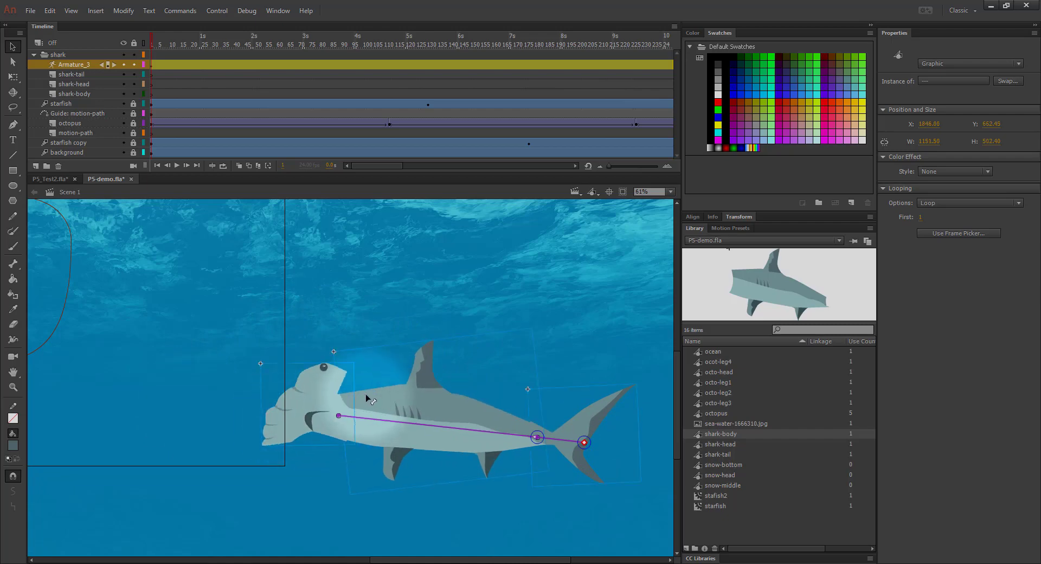
pyautogui.hotkey('ctrl', 'z')
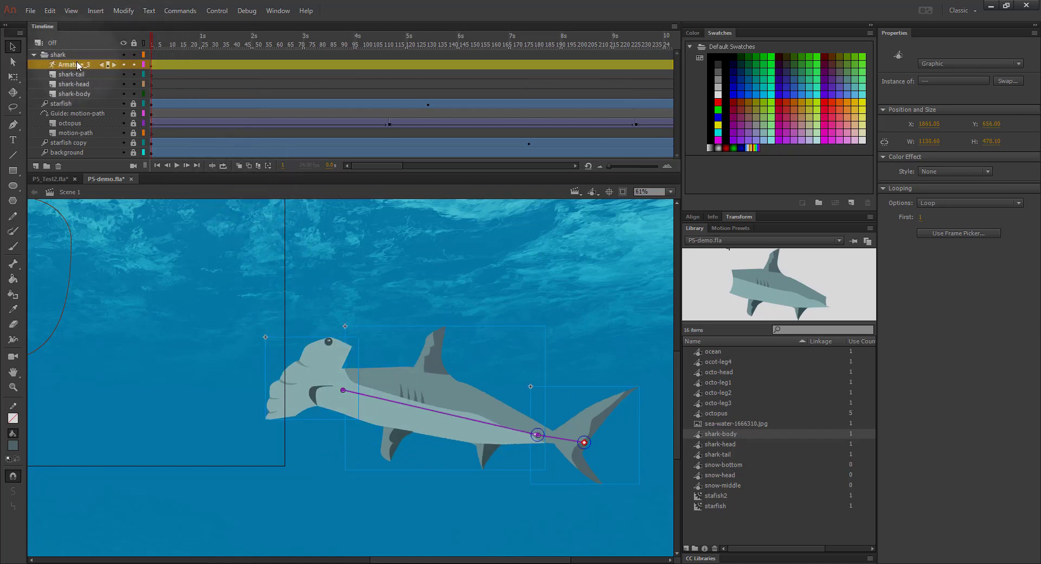
# Check that the shark-tail, shark-head and shark-body layers are empty by hiding them, and delete all three layers
pyautogui.click(124, 75)
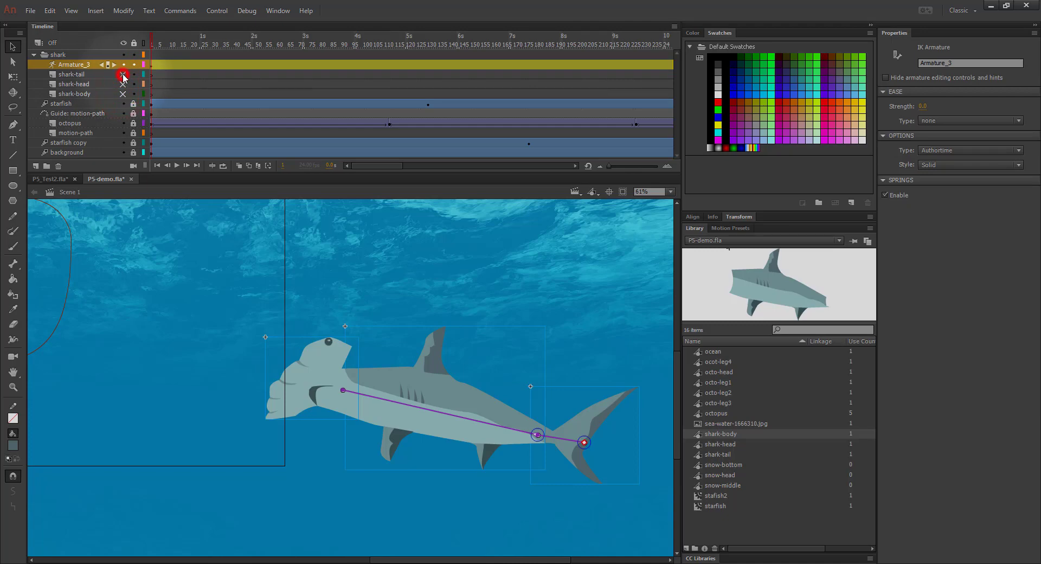
pyautogui.click(123, 64)
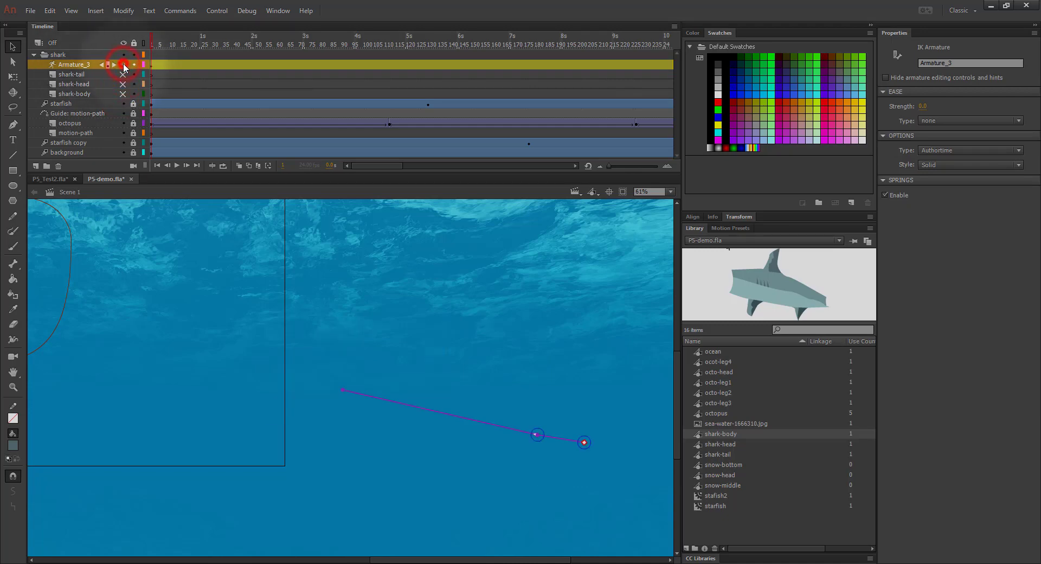
pyautogui.click(124, 65)
pyautogui.click(69, 75)
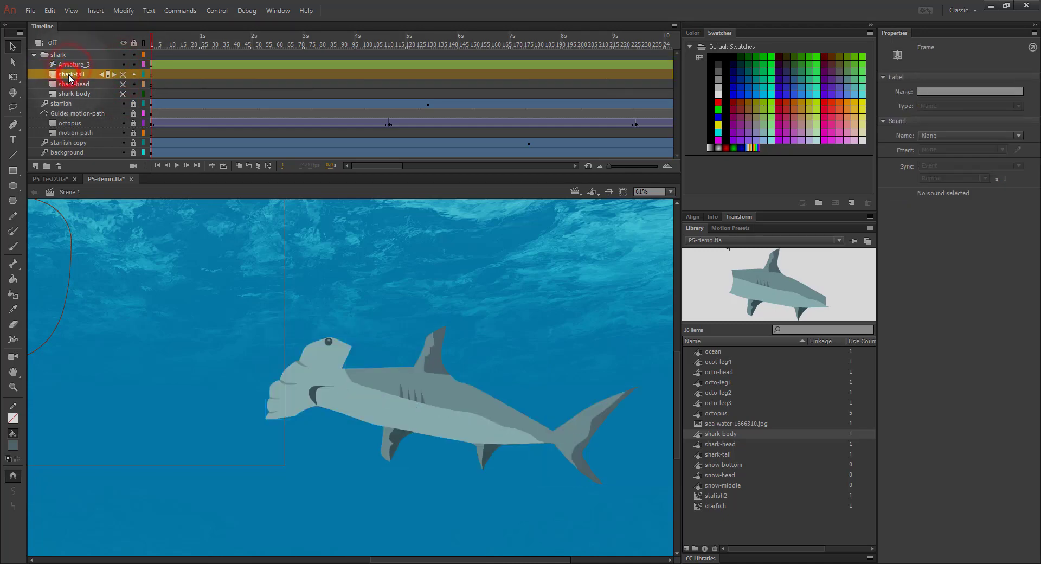
pyautogui.keyDown('shift'); pyautogui.click(70, 85); pyautogui.keyUp('shift')
pyautogui.keyDown('shift'); pyautogui.click(70, 94); pyautogui.keyUp('shift')
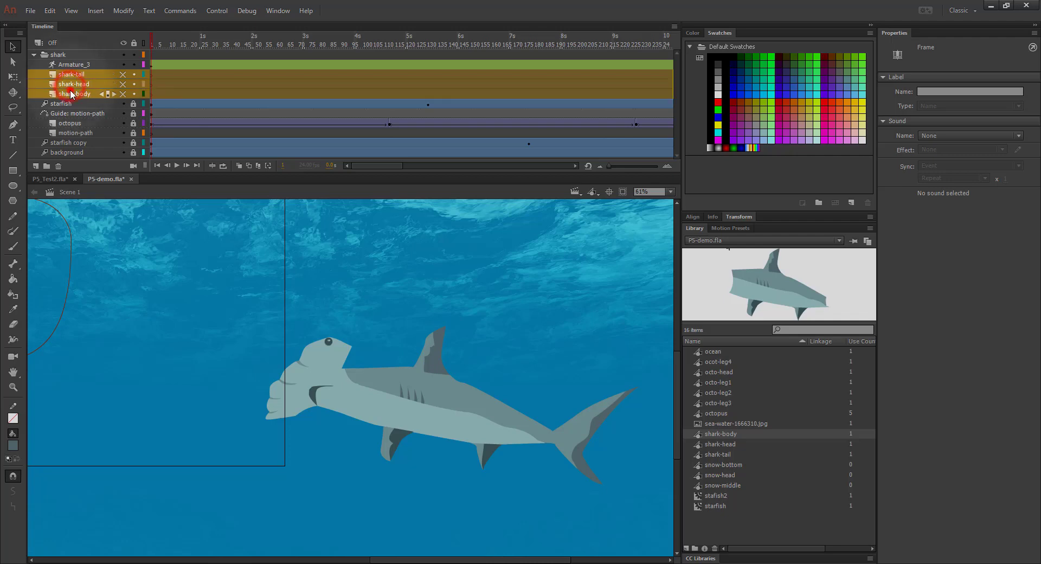
pyautogui.click(58, 166)
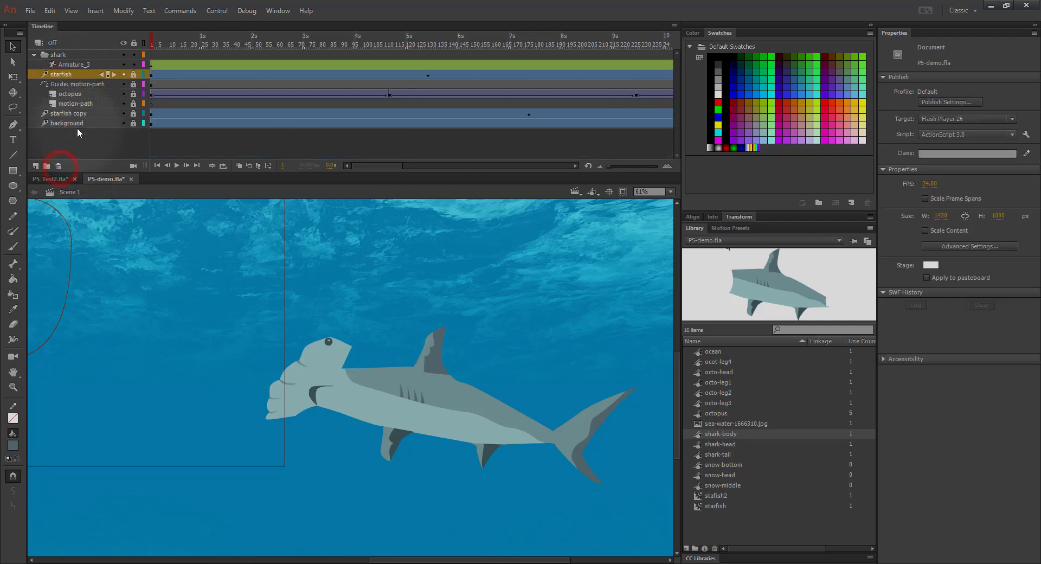
# Select the Armature_3 layer and advance the playhead to about frame 62, with the whole stage and shark in view
pyautogui.click(76, 64)
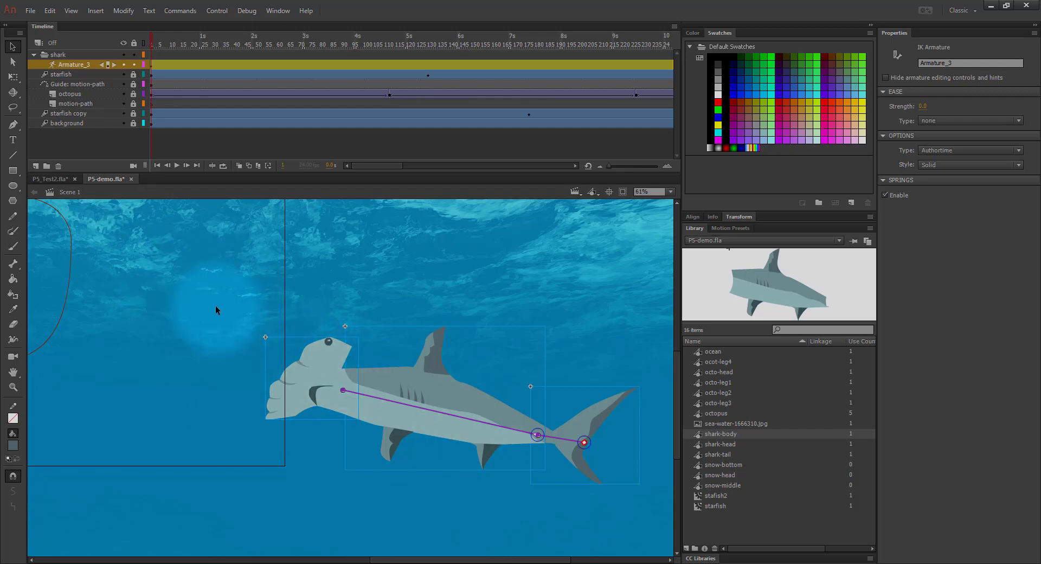
pyautogui.hotkey('ctrl', '-')
pyautogui.moveTo(148, 358); pyautogui.dragTo(314, 391)
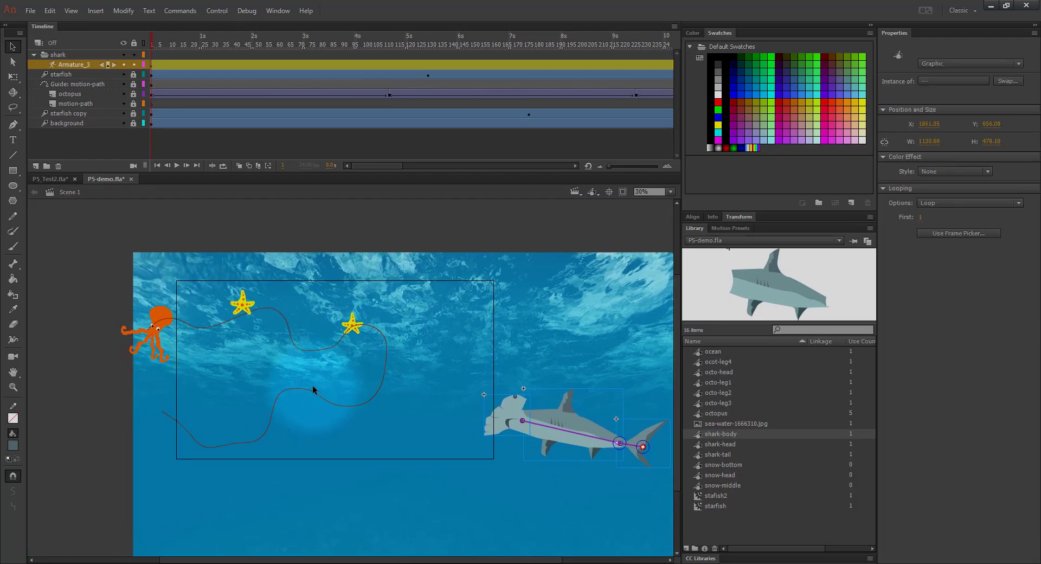
pyautogui.click(152, 43)
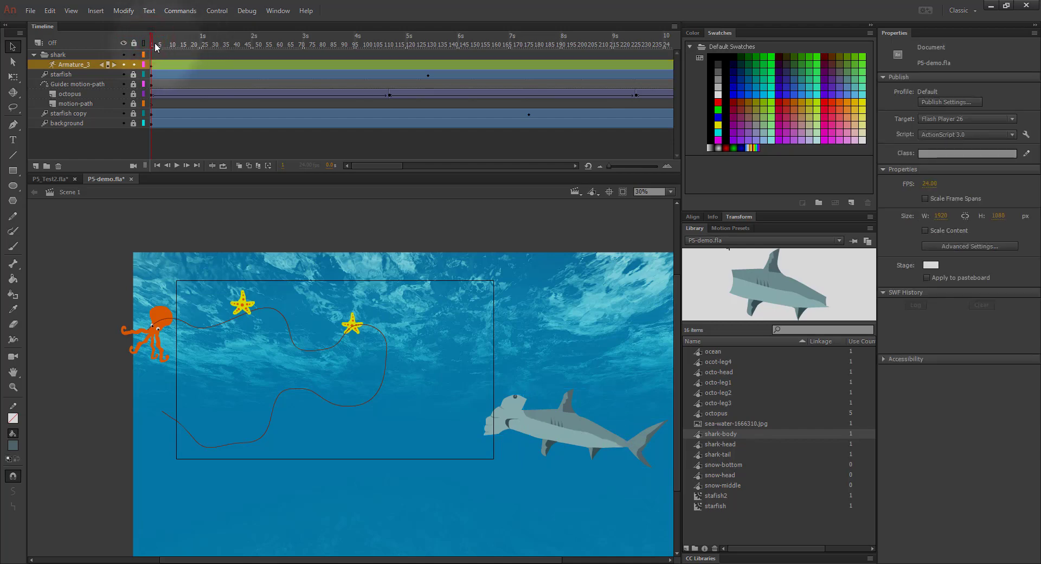
pyautogui.click(171, 43)
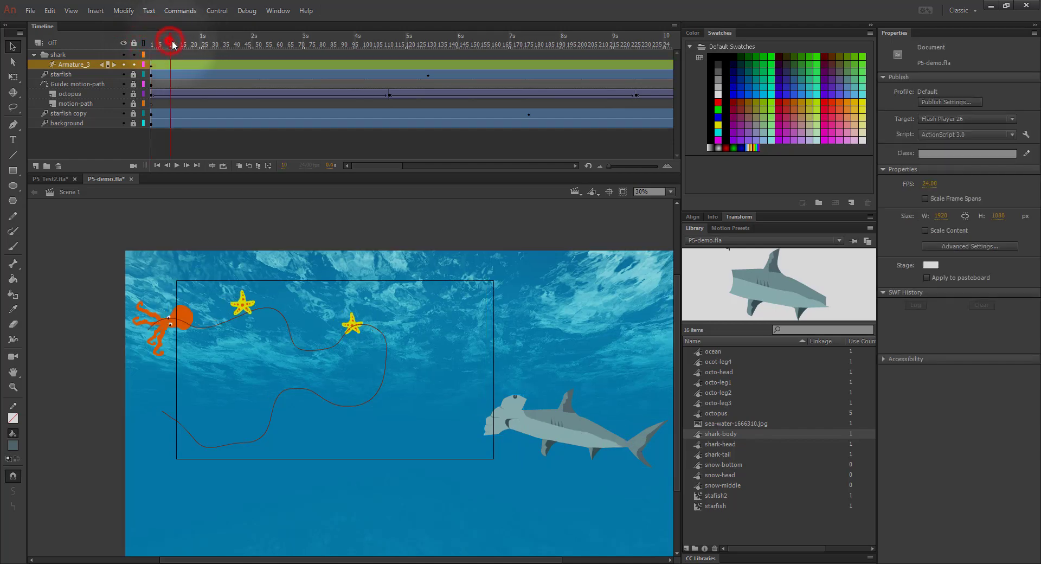
pyautogui.click(190, 44)
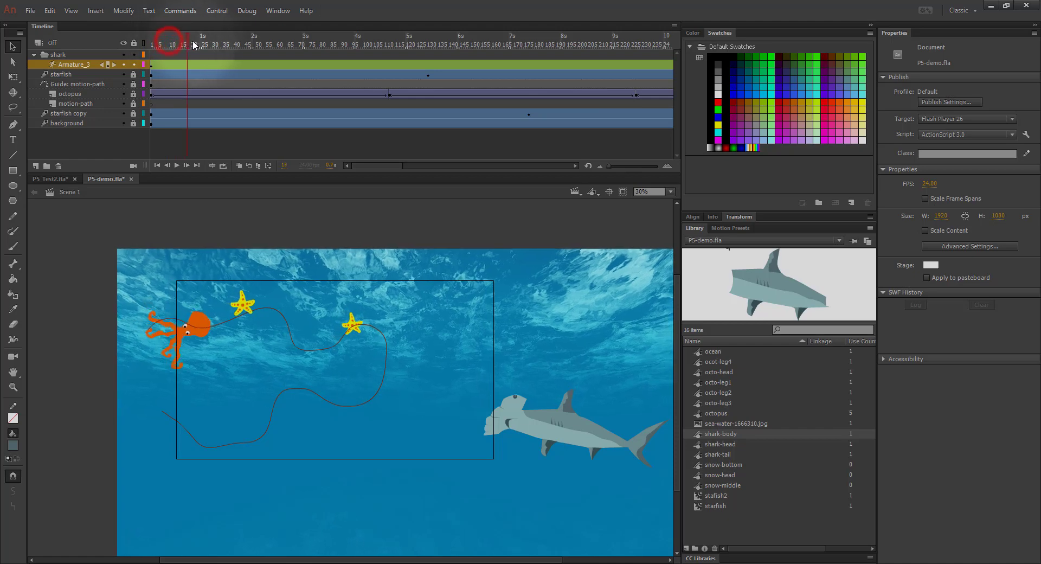
pyautogui.moveTo(194, 45); pyautogui.dragTo(284, 95)
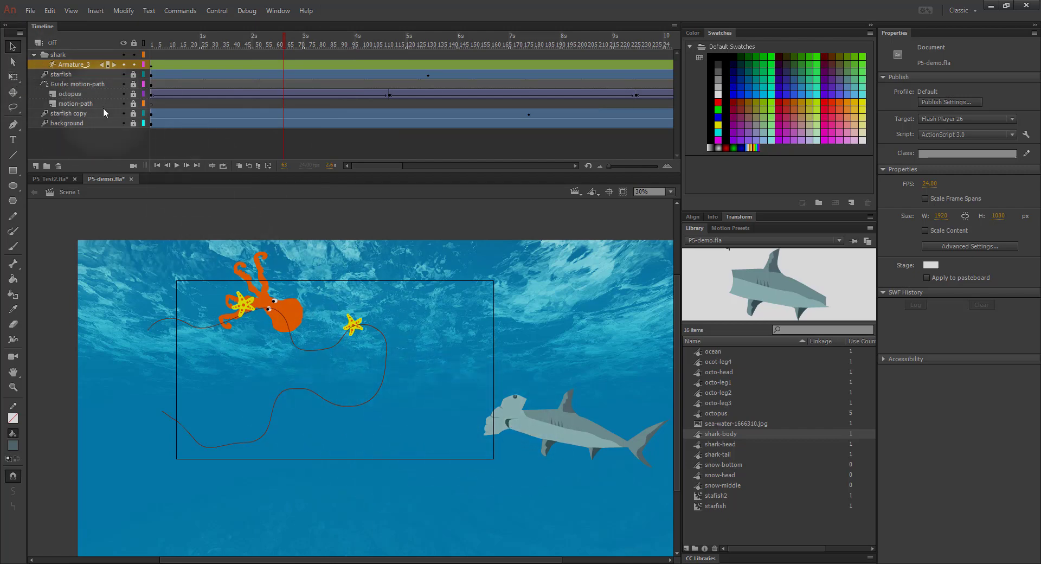
# Move the whole shark left and slightly up onto the stage with Free Transform, to about X 1412, Y 512
pyautogui.click(11, 77)
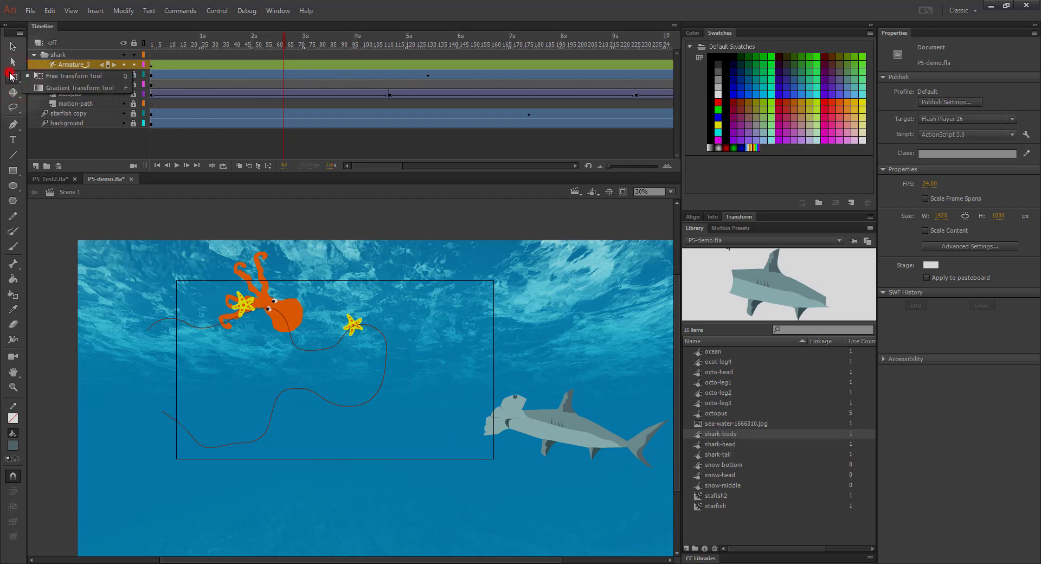
pyautogui.click(508, 420)
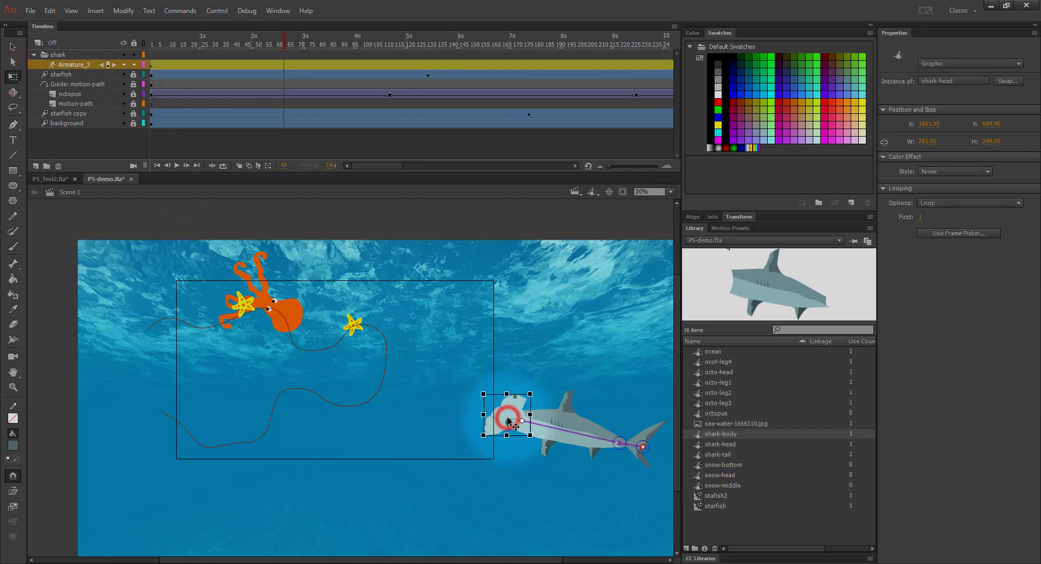
pyautogui.click(555, 422)
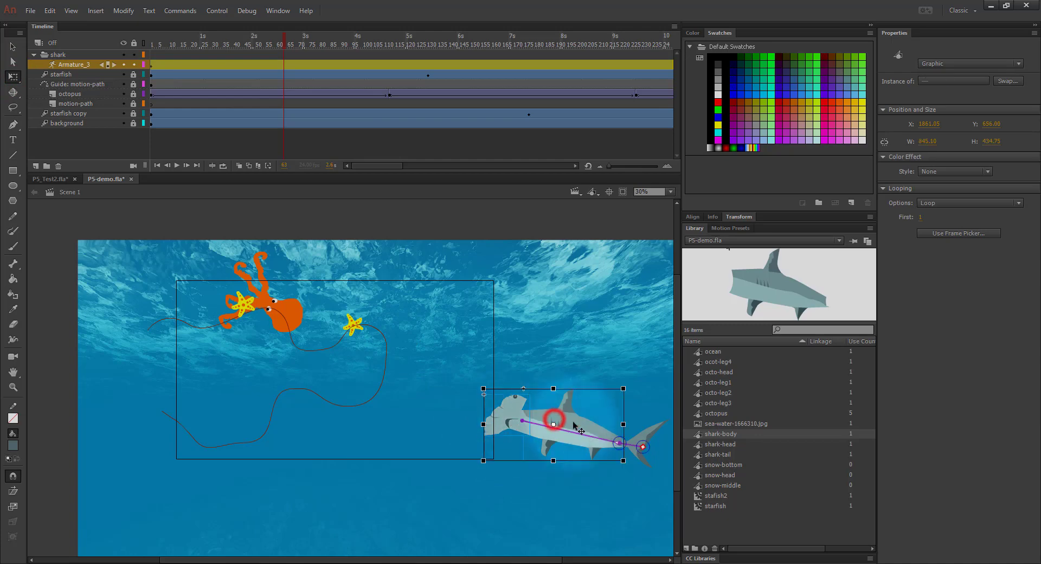
pyautogui.keyDown('shift'); pyautogui.click(651, 439); pyautogui.keyUp('shift')
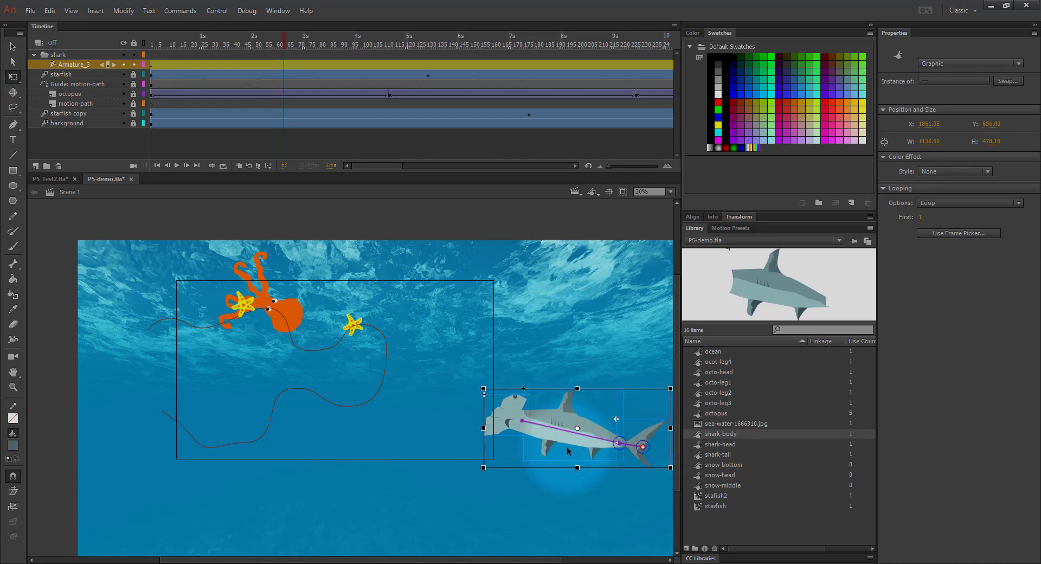
pyautogui.moveTo(582, 435); pyautogui.dragTo(517, 419)
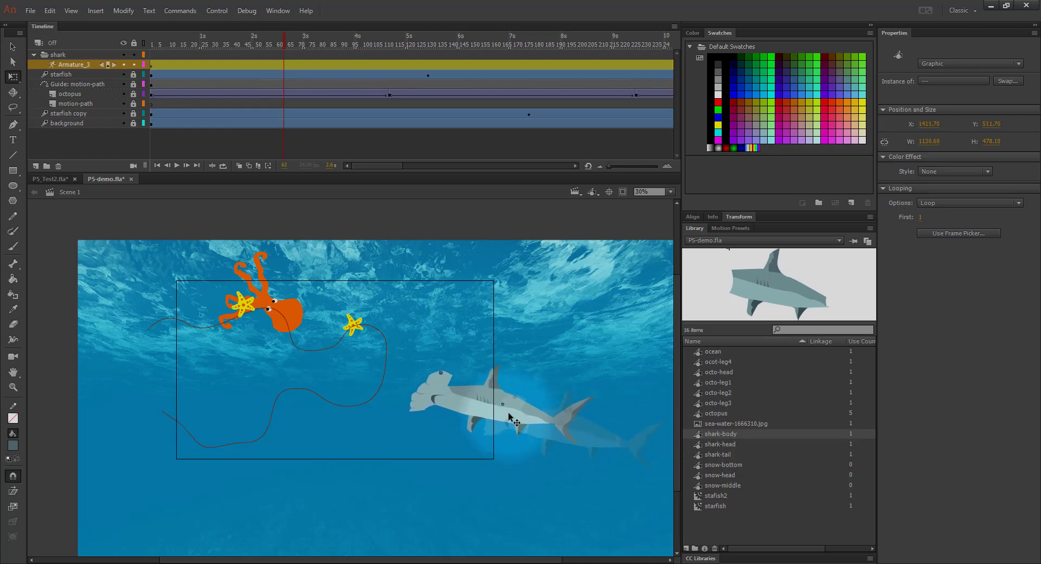
pyautogui.click(509, 418)
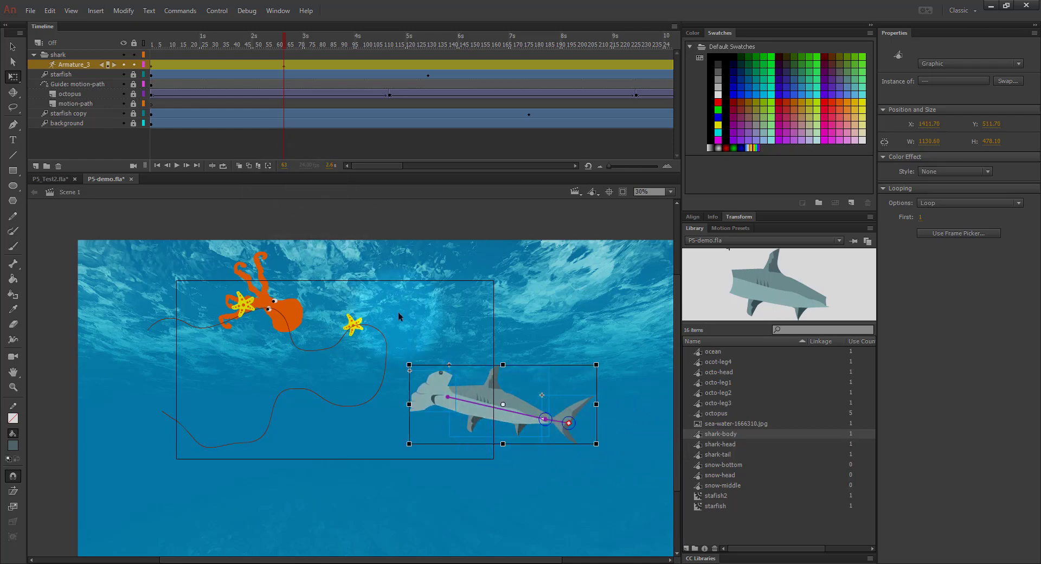
# Pose the shark's armature with the Selection tool by pulling the head upward at this frame
pyautogui.click(13, 47)
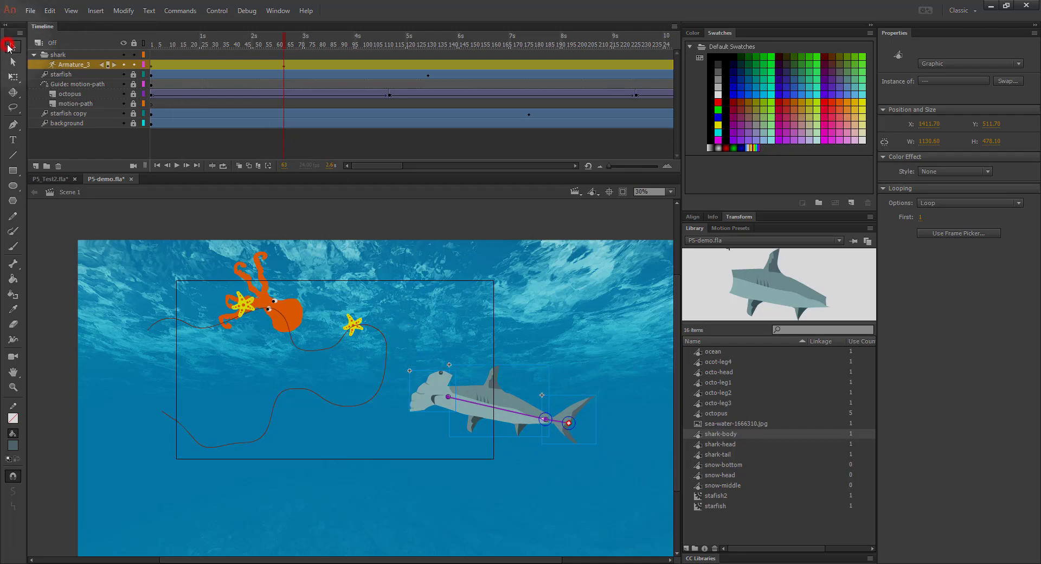
pyautogui.click(427, 386)
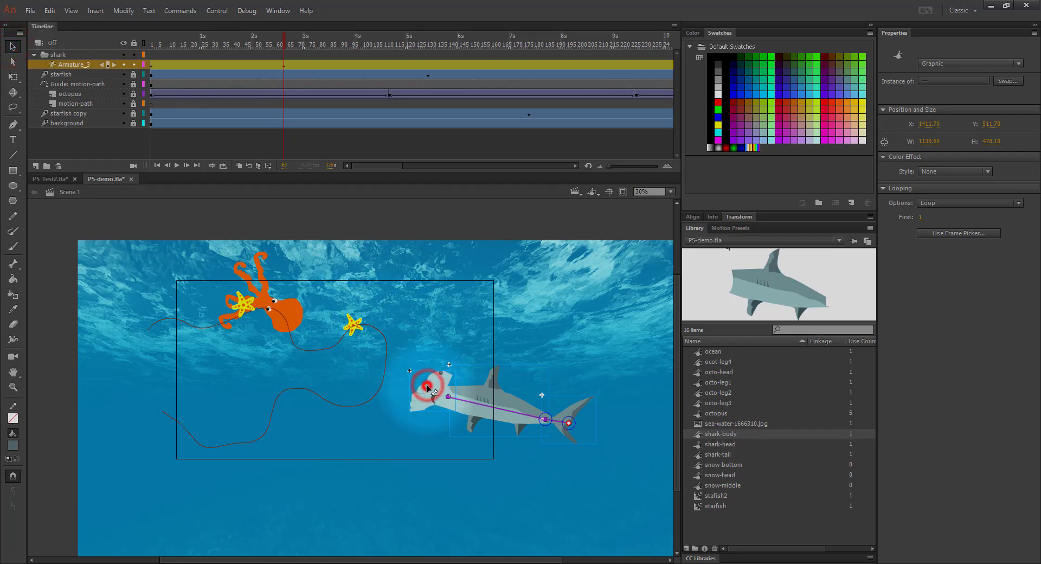
pyautogui.moveTo(427, 386); pyautogui.dragTo(426, 363)
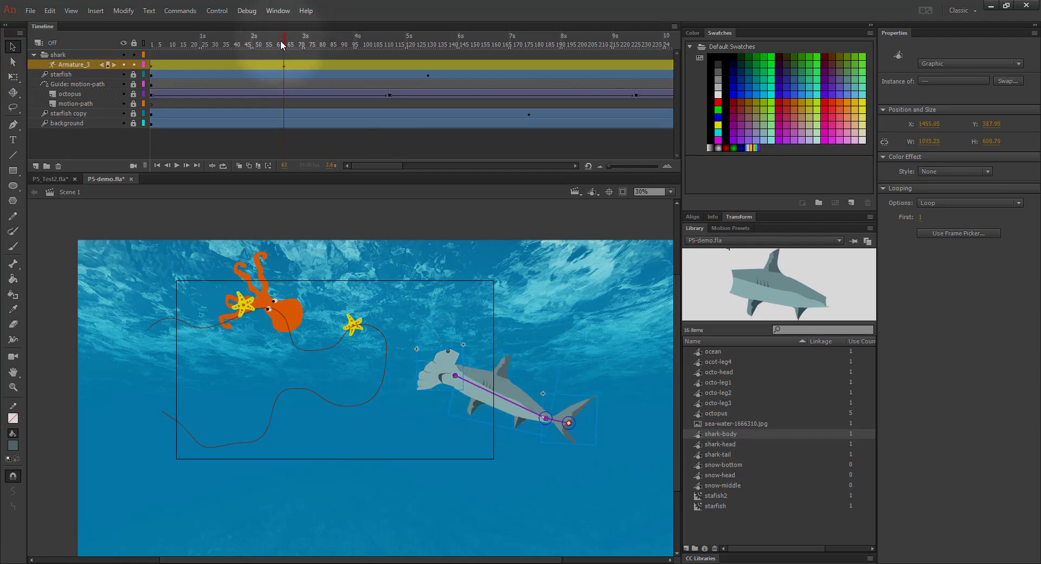
# At frame 101, move the whole shark further left and up with Free Transform and rotate it counterclockwise until its body is nearly level
pyautogui.moveTo(282, 44); pyautogui.dragTo(366, 62)
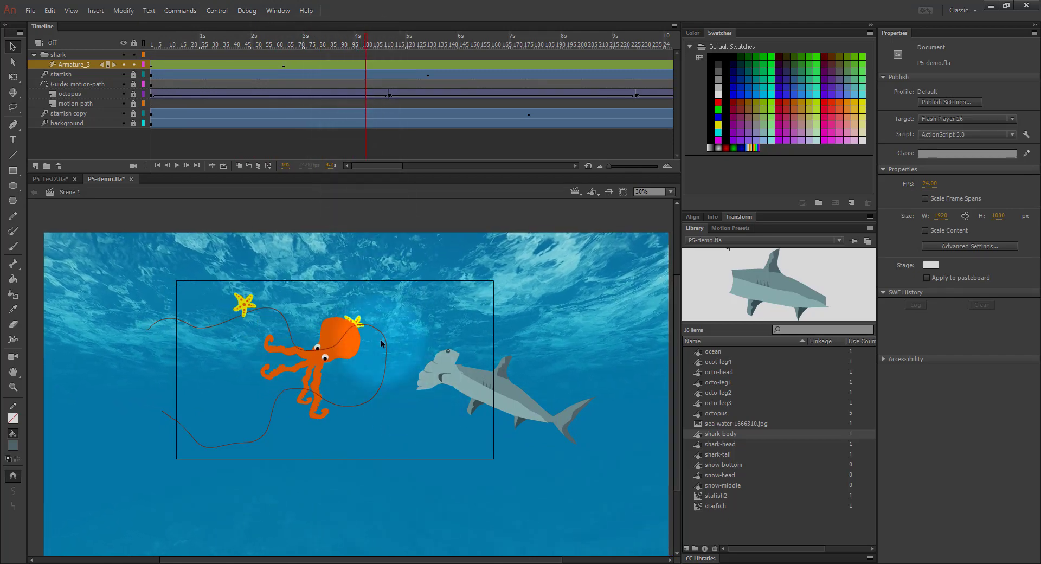
pyautogui.click(12, 79)
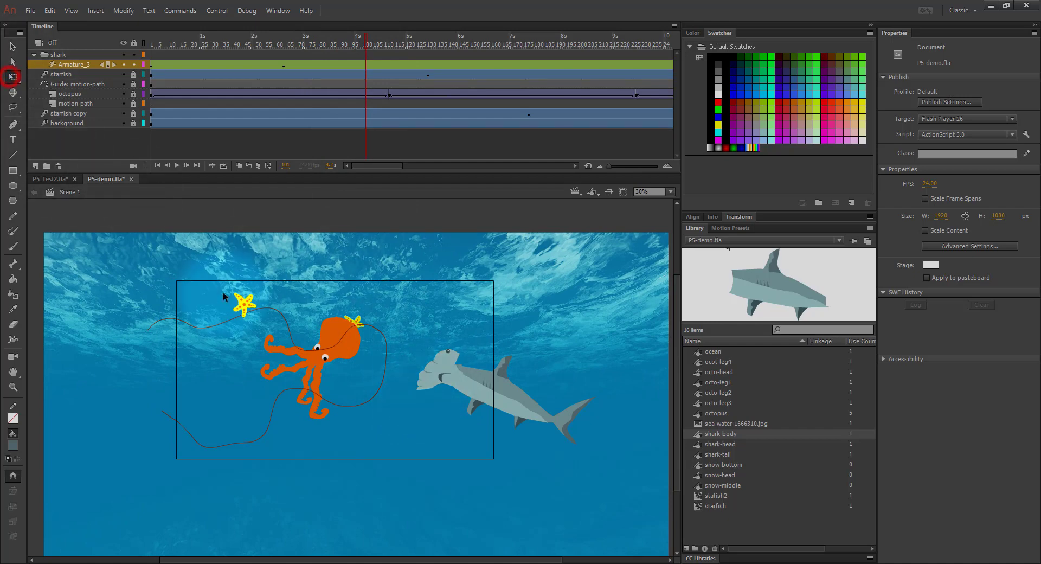
pyautogui.click(439, 378)
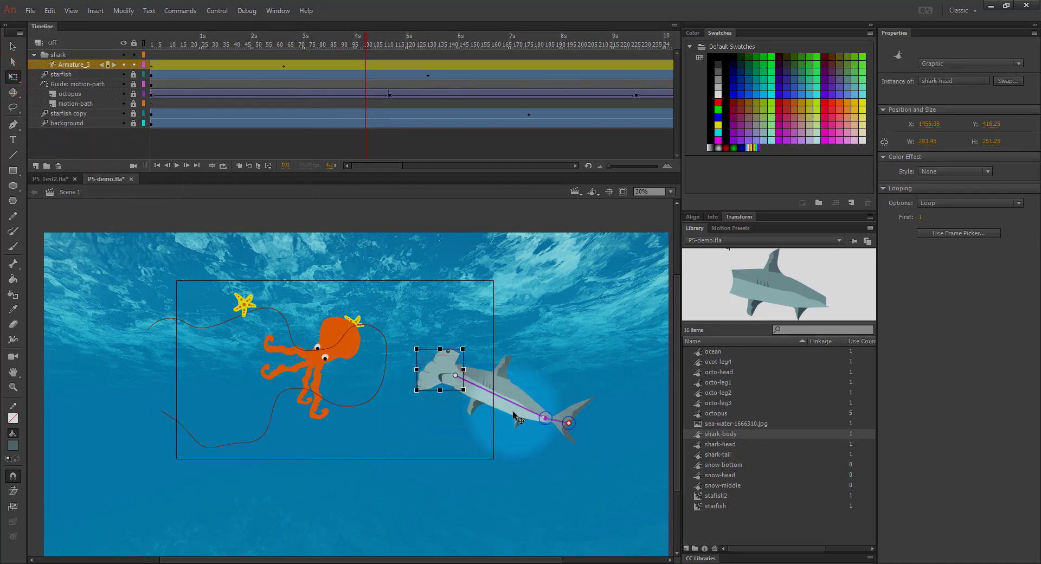
pyautogui.keyDown('shift'); pyautogui.click(500, 395); pyautogui.keyUp('shift')
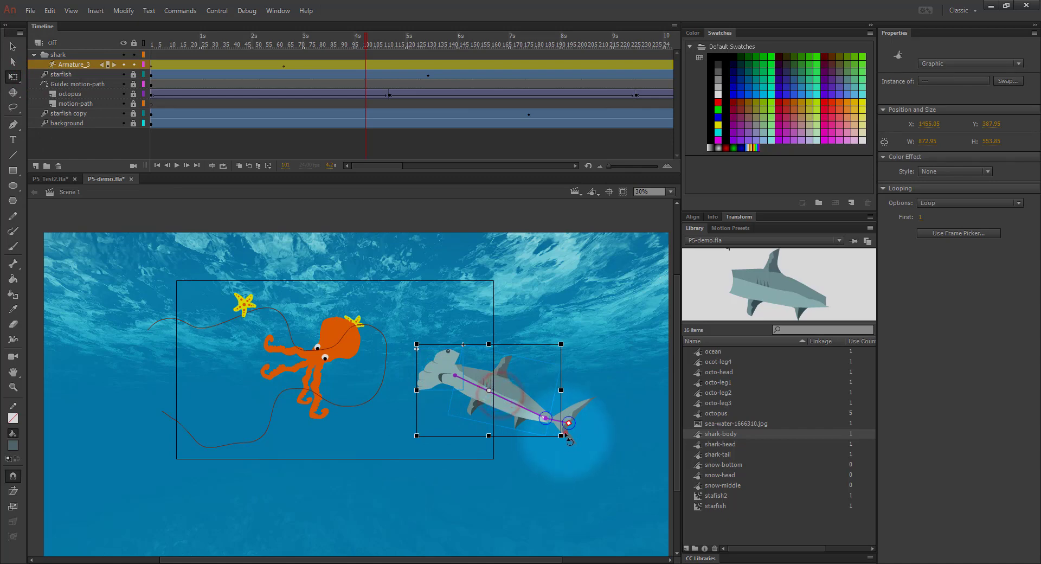
pyautogui.keyDown('shift'); pyautogui.click(568, 417); pyautogui.keyUp('shift')
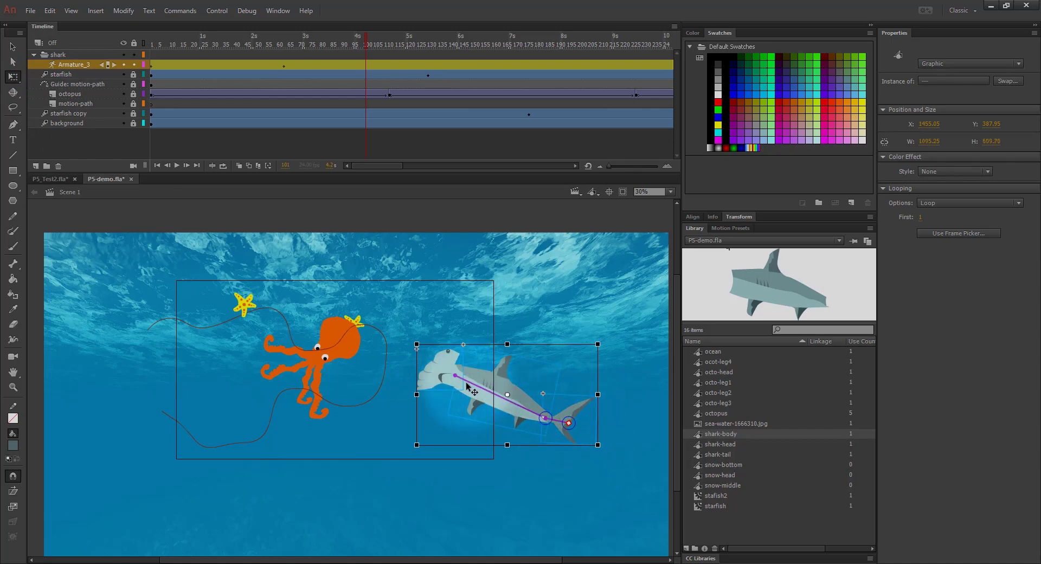
pyautogui.moveTo(466, 385); pyautogui.dragTo(432, 373)
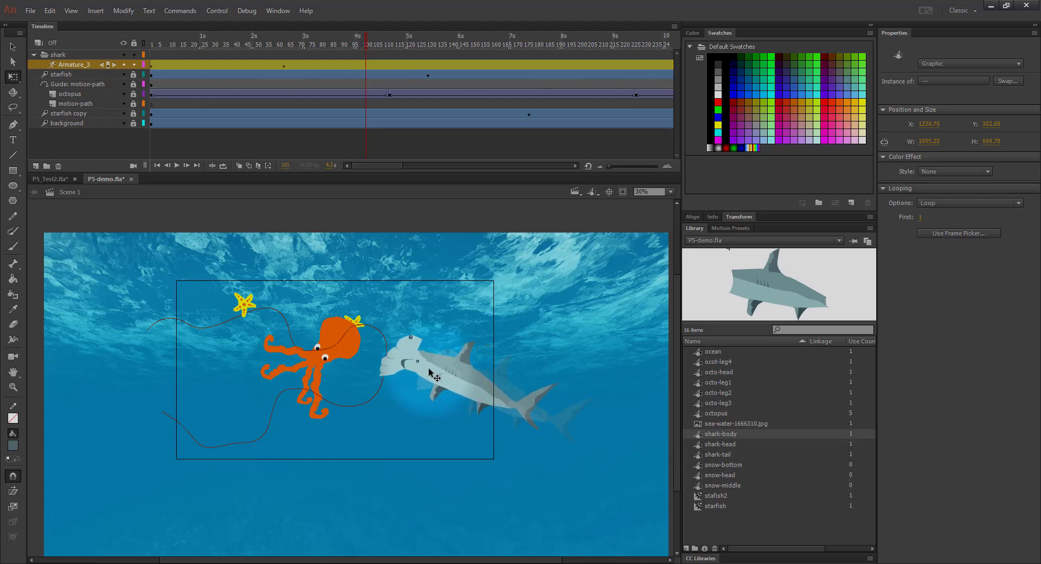
pyautogui.moveTo(564, 438); pyautogui.dragTo(565, 404)
pyautogui.click(443, 385)
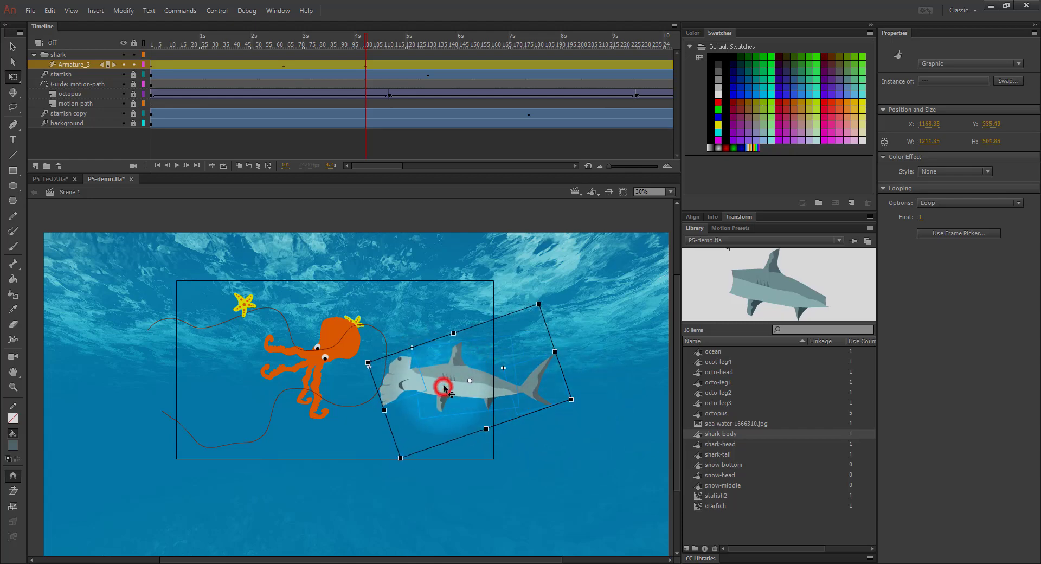
pyautogui.hotkey('ctrl', 'z')
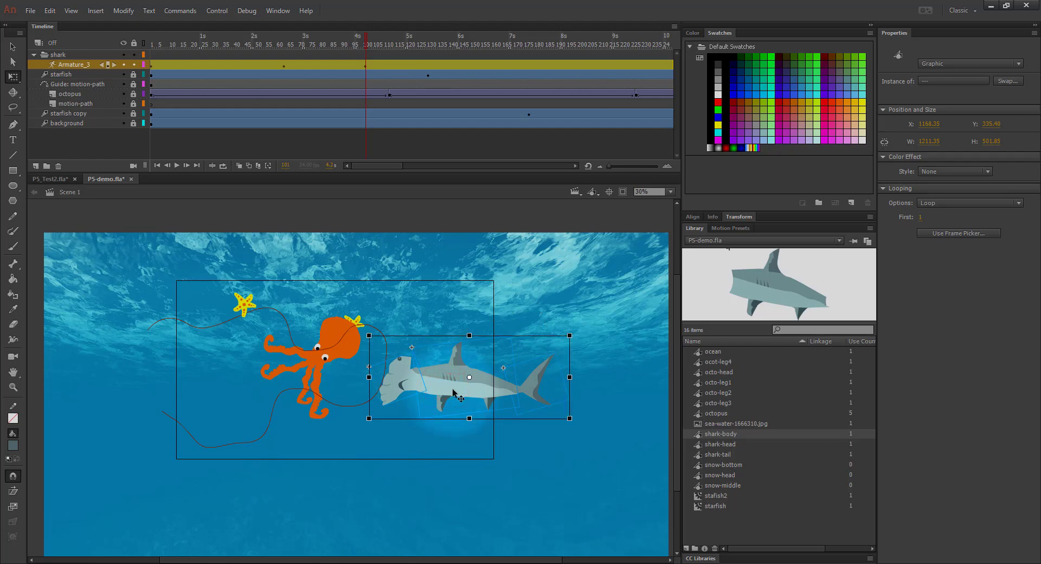
# Pose the shark at frame 101 with the Selection tool by swinging the head downward and adjusting the tail joint
pyautogui.click(12, 46)
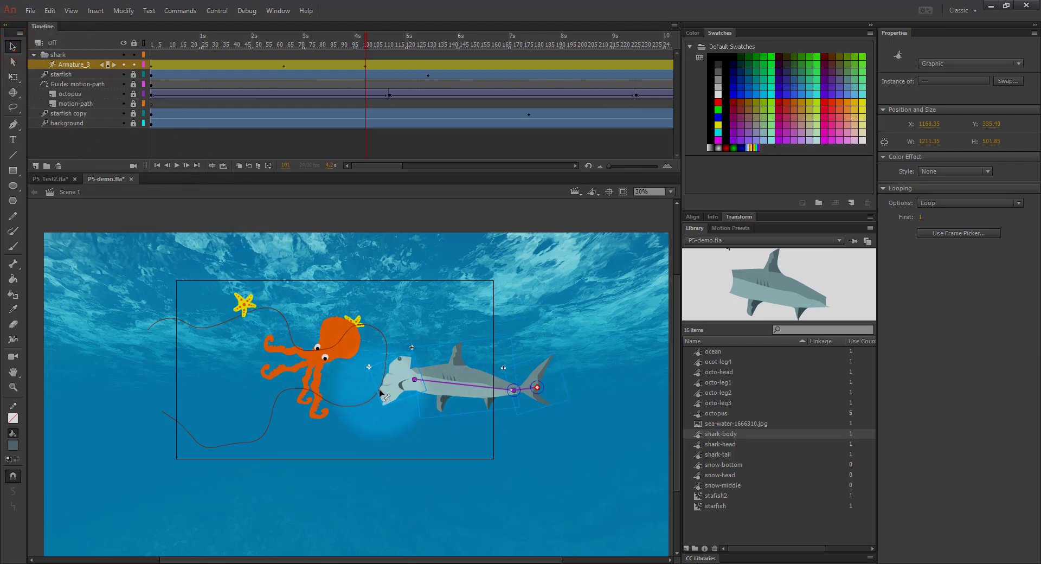
pyautogui.moveTo(381, 392); pyautogui.dragTo(376, 444)
pyautogui.moveTo(500, 411); pyautogui.dragTo(513, 409)
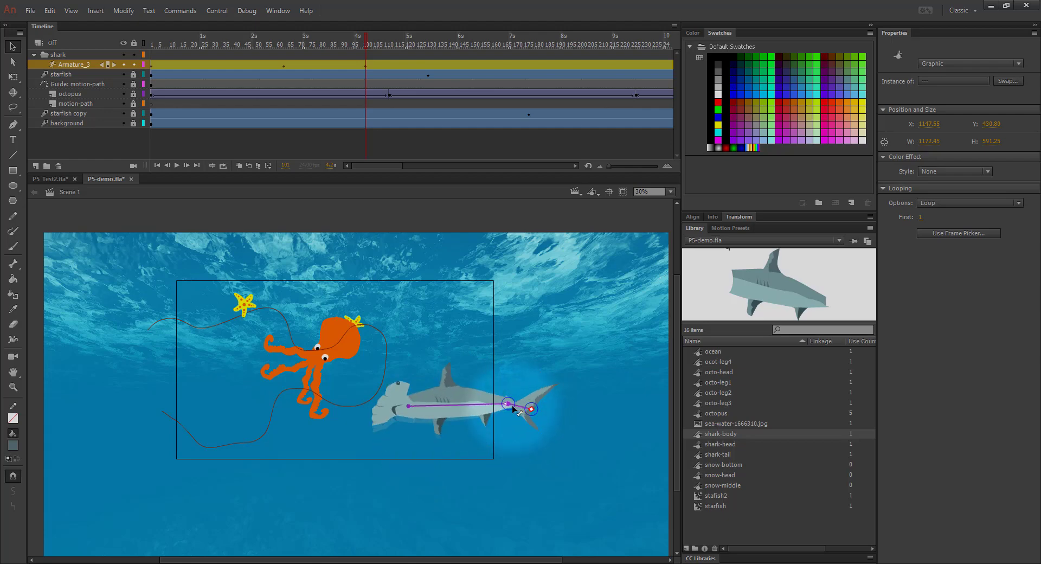
pyautogui.click(509, 406)
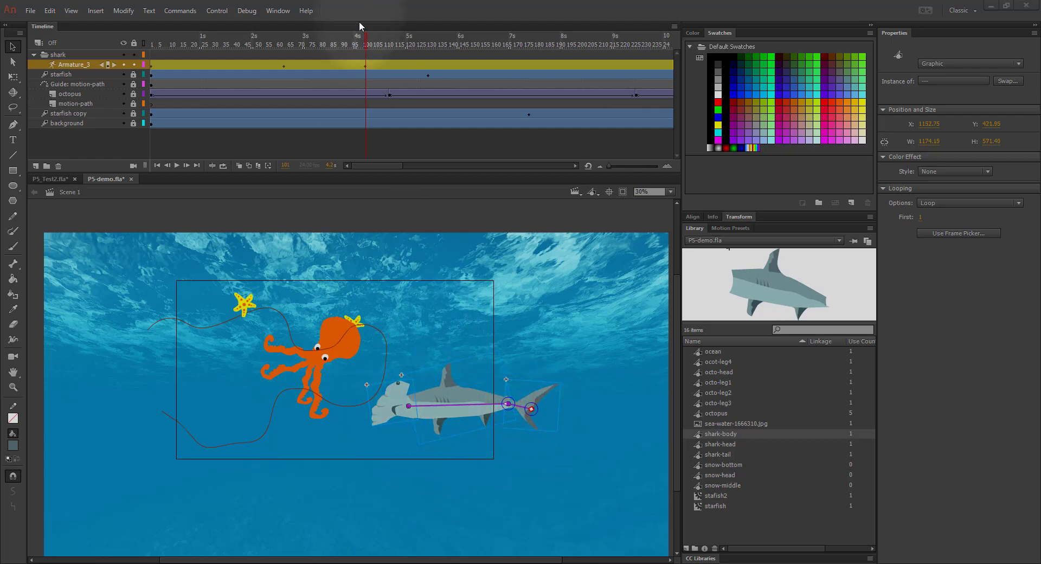
# At frame 218, move the whole shark left and slightly down with Free Transform, to about X 640
pyautogui.moveTo(364, 42); pyautogui.dragTo(618, 65)
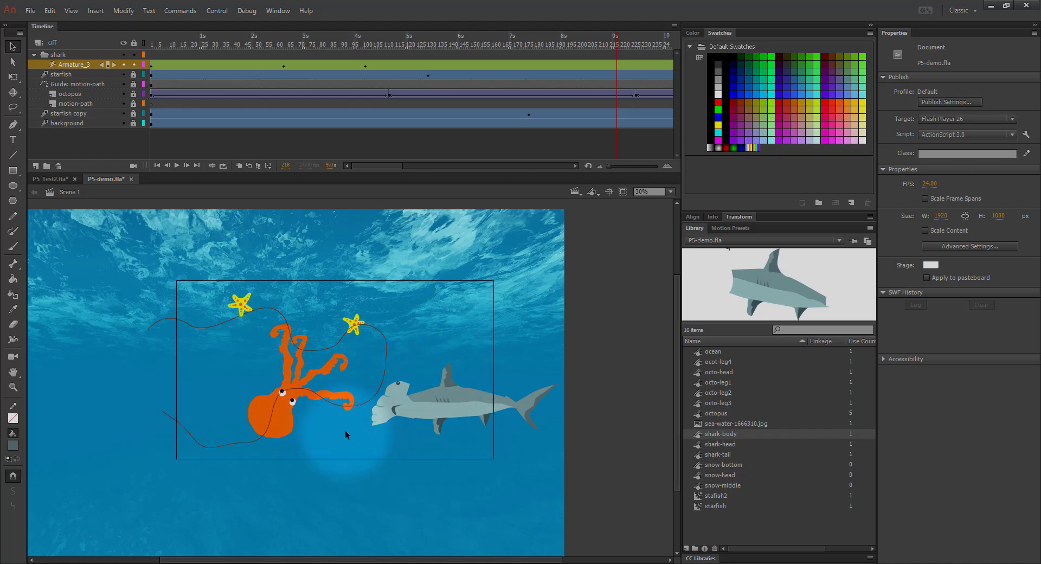
pyautogui.click(9, 78)
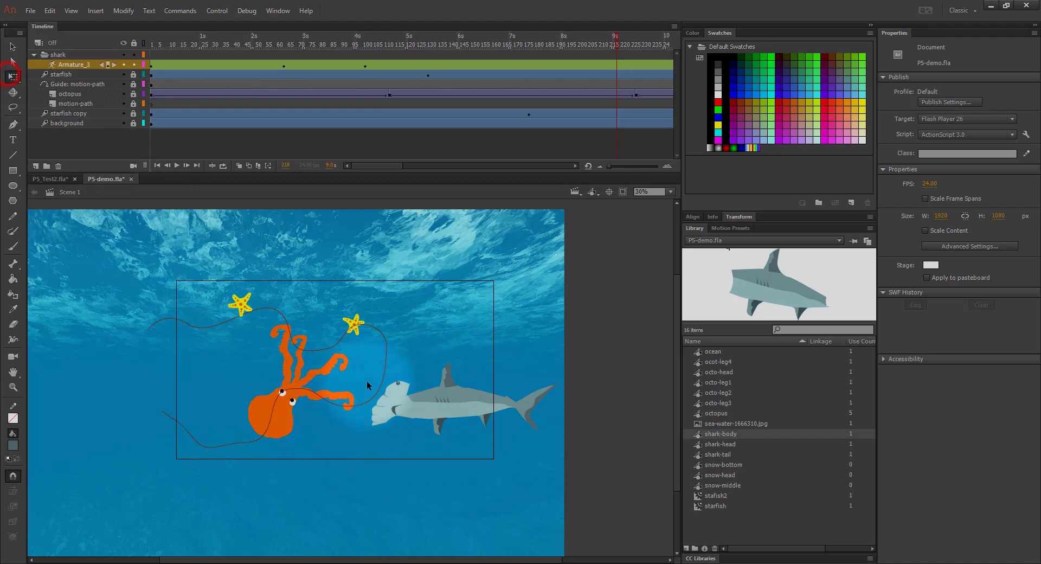
pyautogui.click(394, 411)
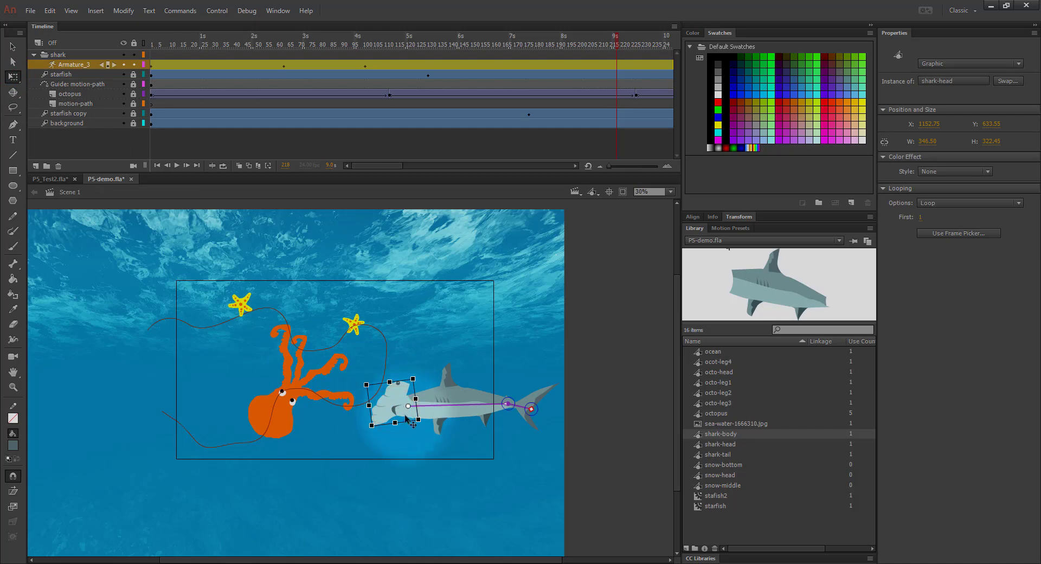
pyautogui.click(462, 398)
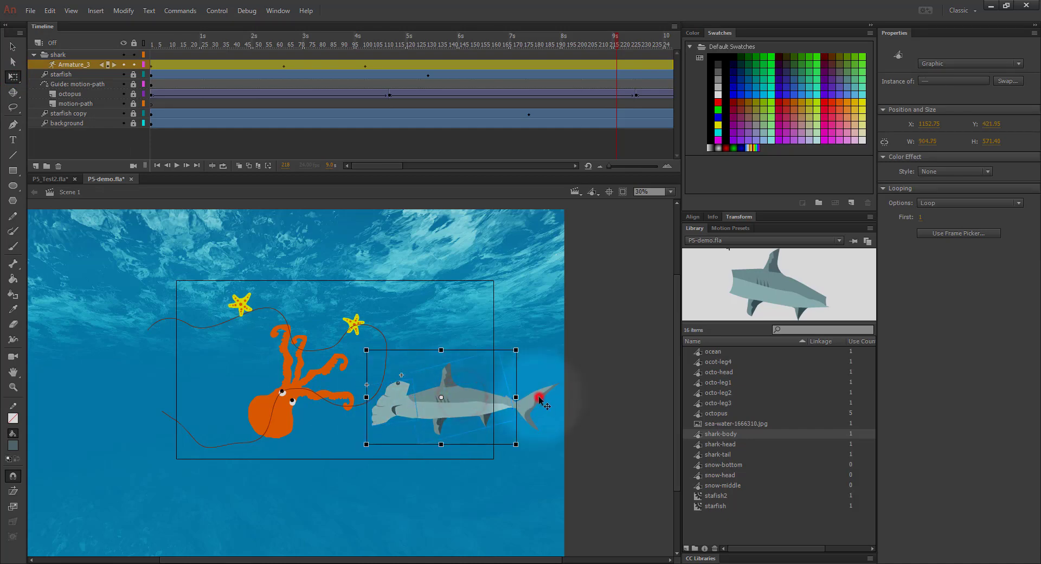
pyautogui.keyDown('shift'); pyautogui.click(539, 400); pyautogui.keyUp('shift')
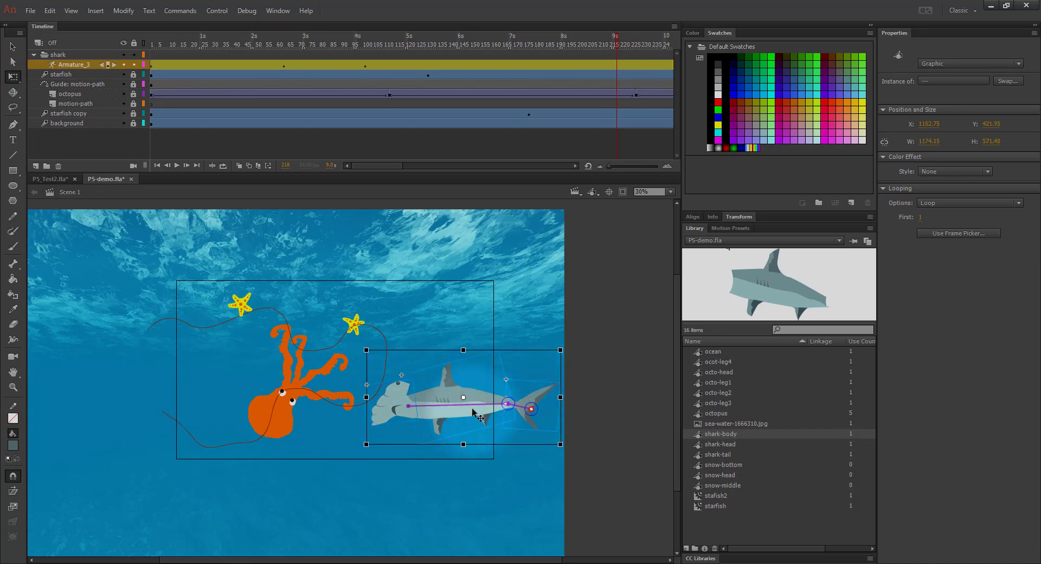
pyautogui.moveTo(472, 409); pyautogui.dragTo(389, 424)
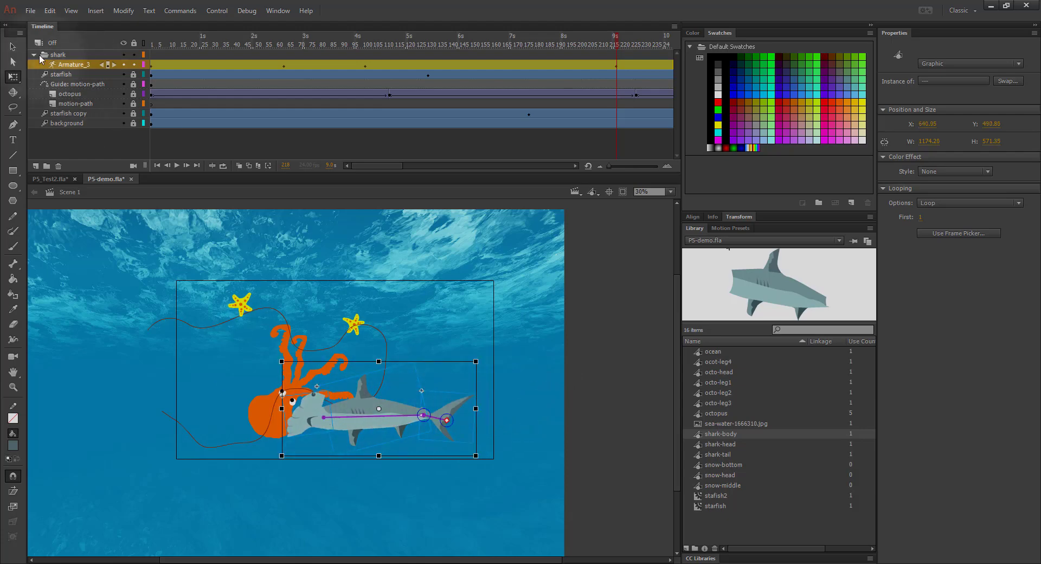
# Pose the shark at frame 218 with the Selection tool by swinging its head downward, and undo the last tail adjustment
pyautogui.click(14, 47)
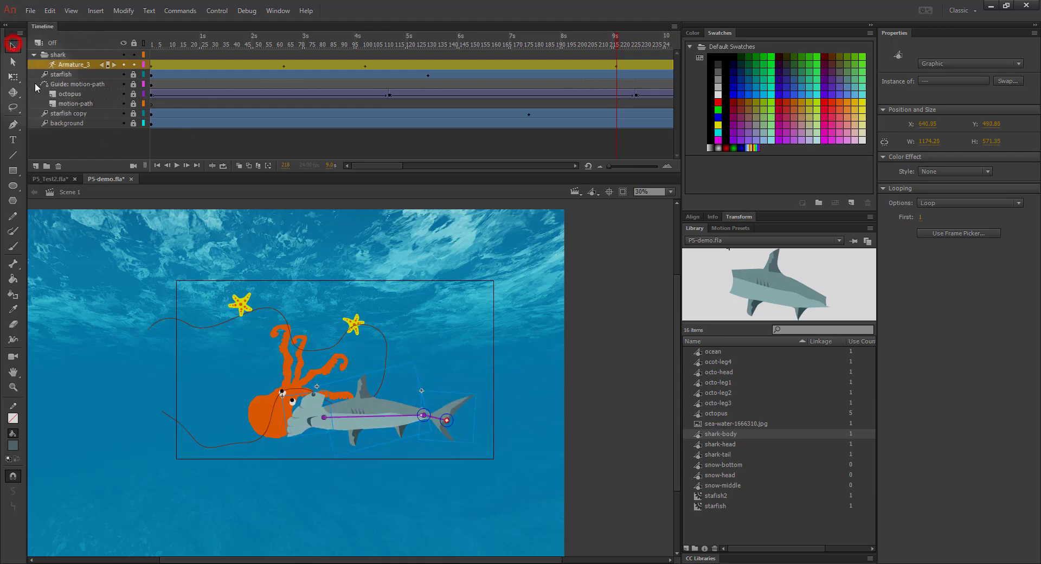
pyautogui.click(297, 418)
pyautogui.moveTo(293, 425); pyautogui.dragTo(277, 441)
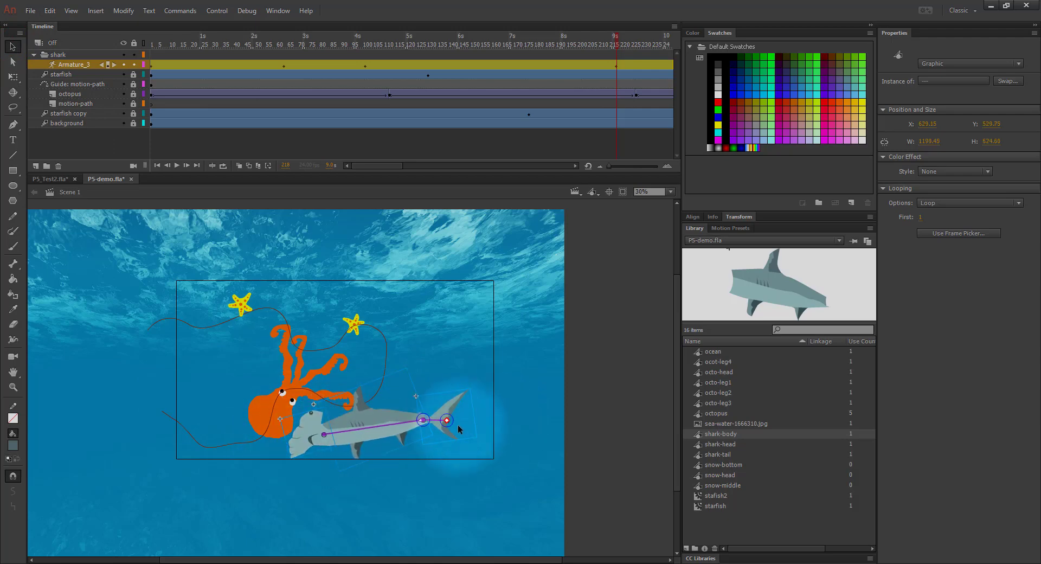
pyautogui.moveTo(446, 427); pyautogui.dragTo(421, 426)
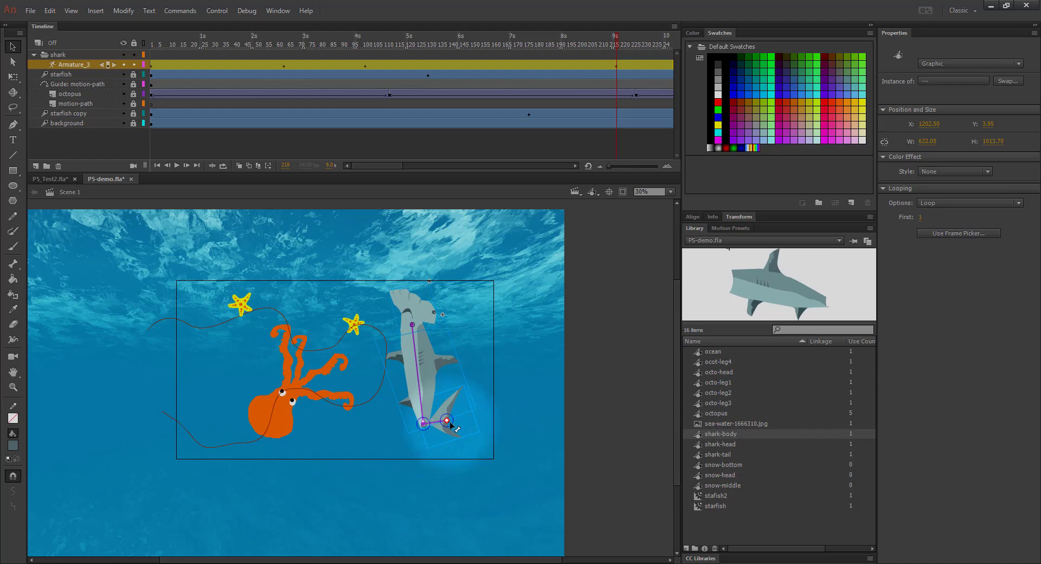
pyautogui.hotkey('ctrl', 'z')
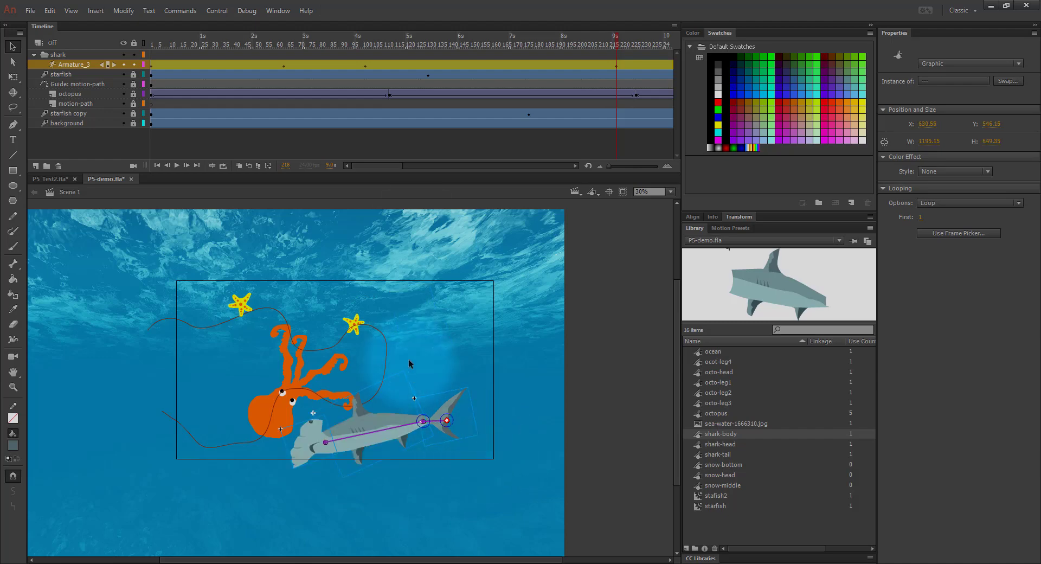
# Hide the octopus's motion-path guide layer so its curve does not show on the stage
pyautogui.moveTo(616, 38); pyautogui.dragTo(635, 74)
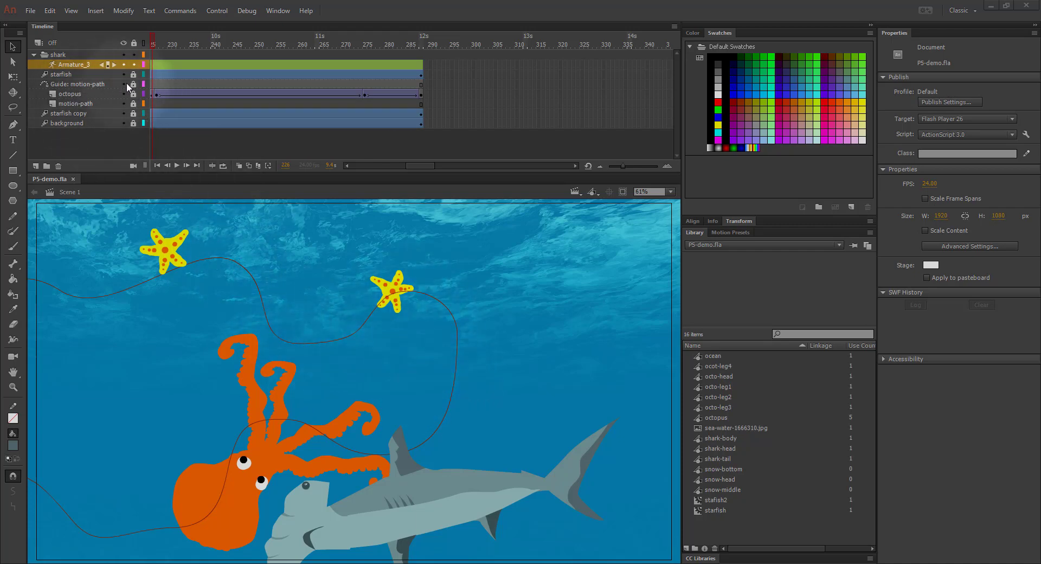
pyautogui.click(70, 83)
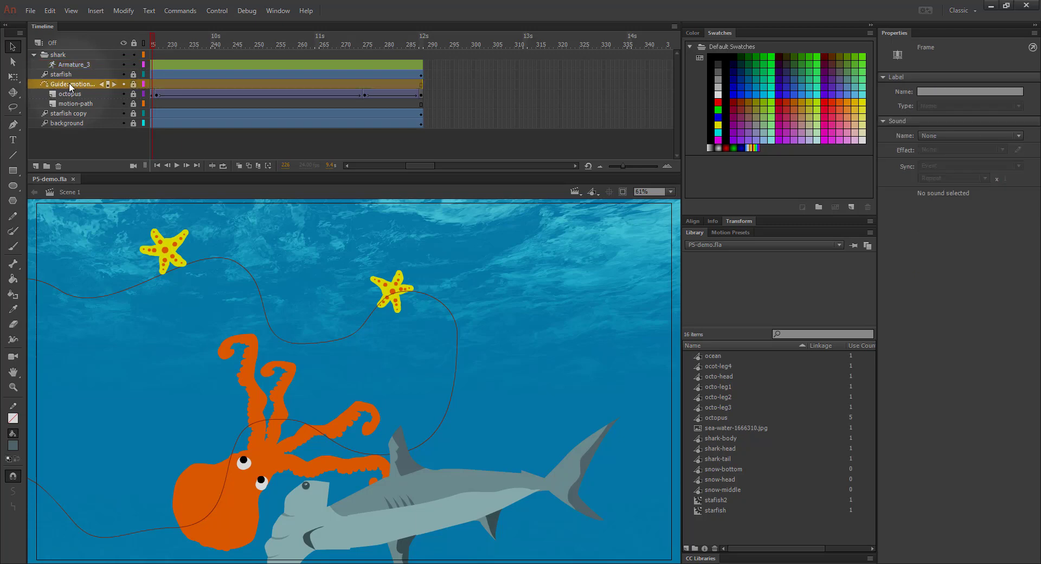
pyautogui.click(133, 84)
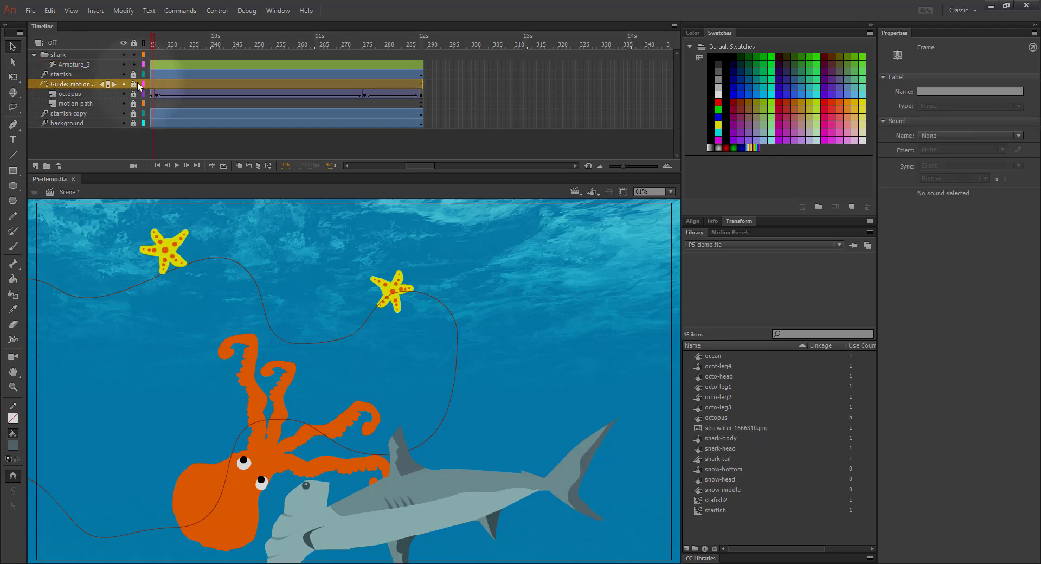
pyautogui.click(124, 84)
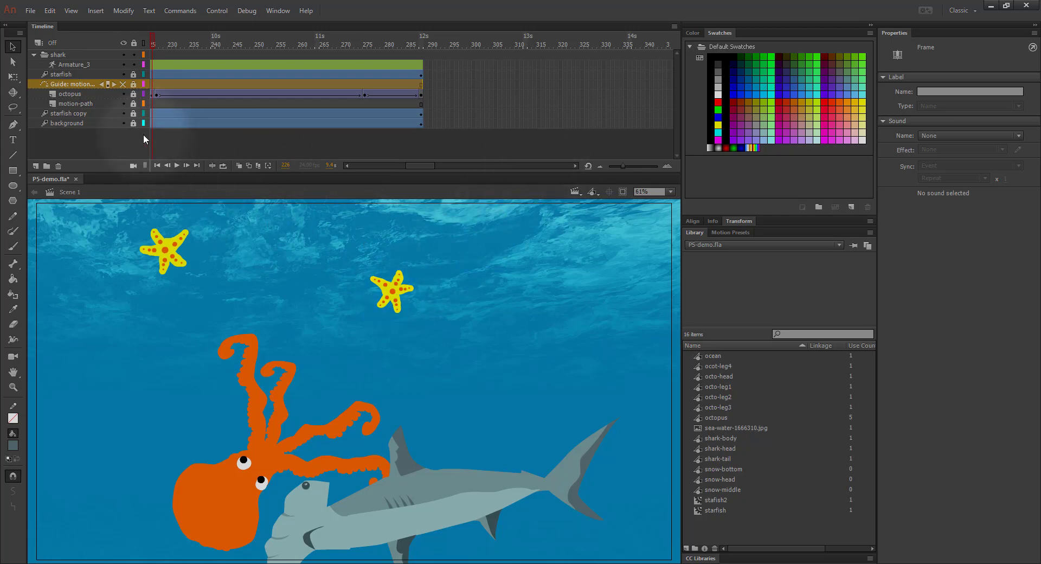
# Review the animation by scrubbing to the last frame, playing it, and scrubbing from frame 1 to about frame 20
pyautogui.moveTo(148, 42); pyautogui.dragTo(479, 53)
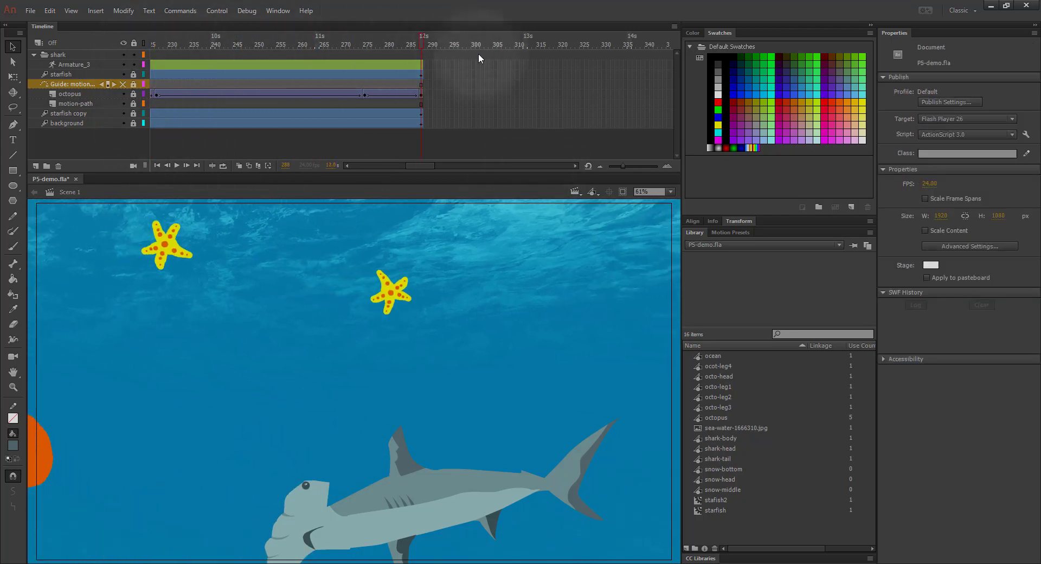
pyautogui.press('Return')
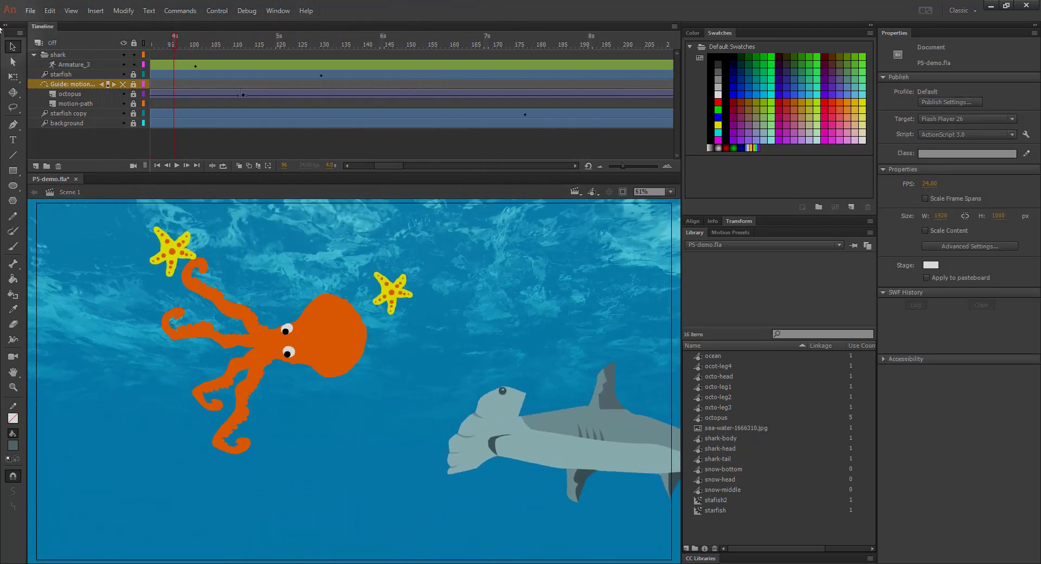
pyautogui.moveTo(0, 26); pyautogui.dragTo(0, 28)
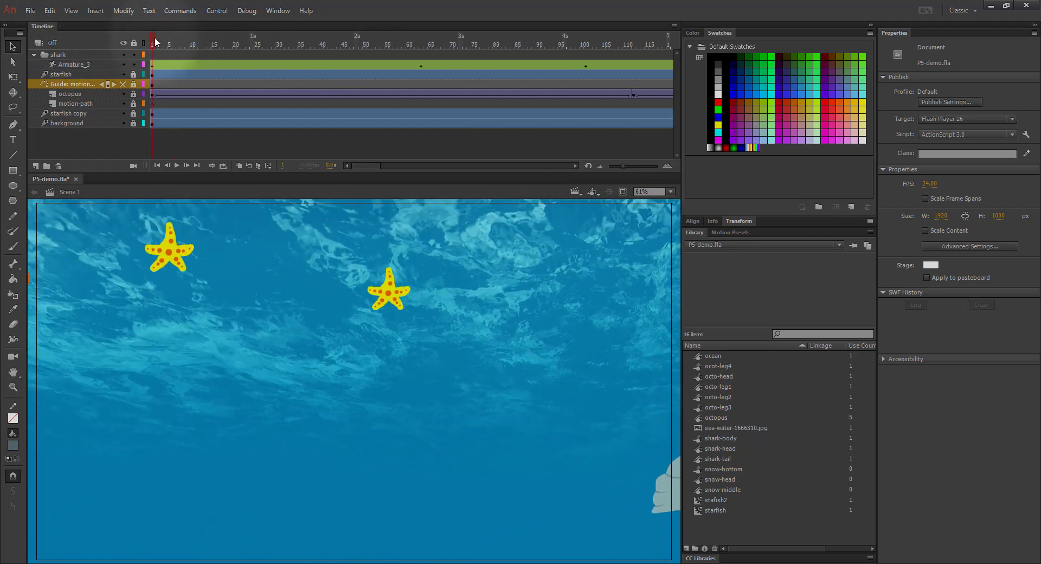
pyautogui.moveTo(155, 41); pyautogui.dragTo(236, 44)
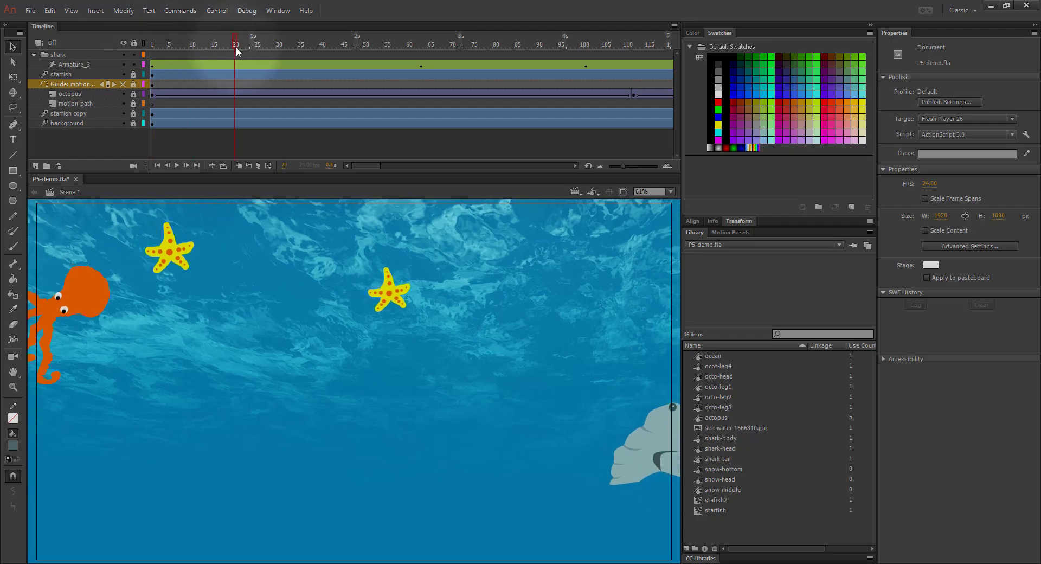
# Show the motion-path guide layer to examine the octopus's route, hide it again, and return to frame 1
pyautogui.click(123, 84)
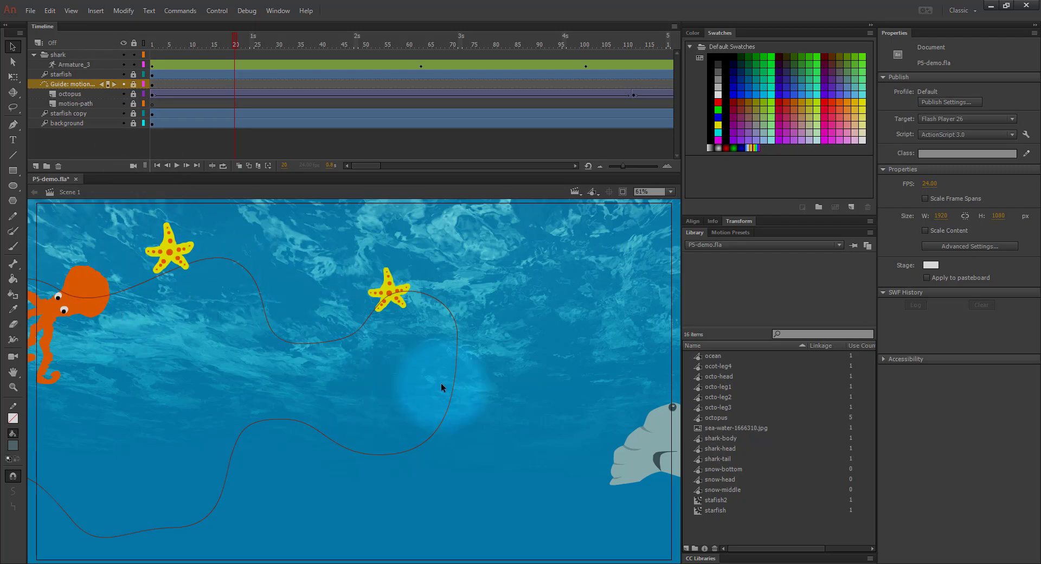
pyautogui.click(124, 82)
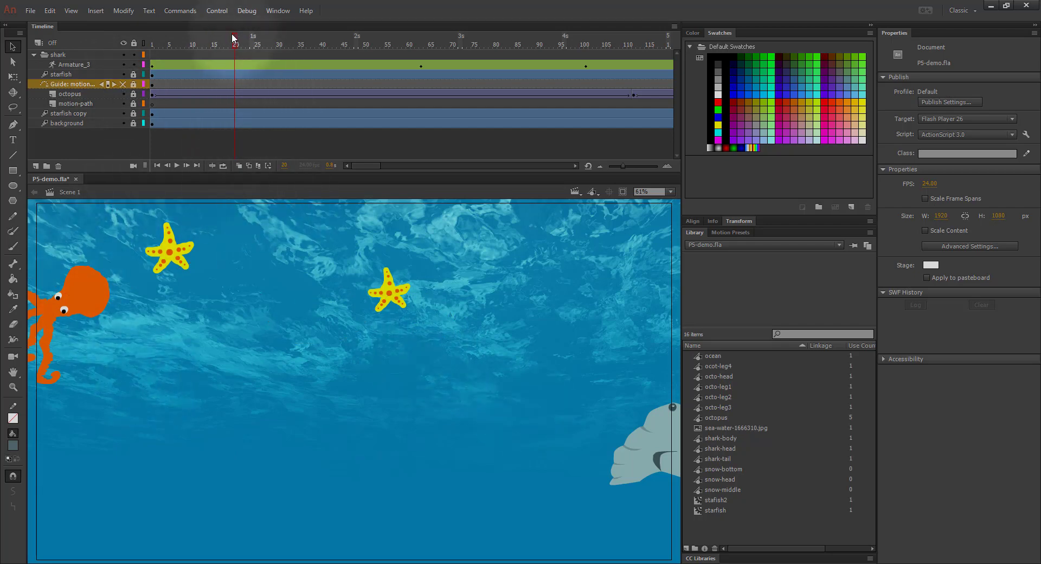
pyautogui.moveTo(235, 38); pyautogui.dragTo(49, 43)
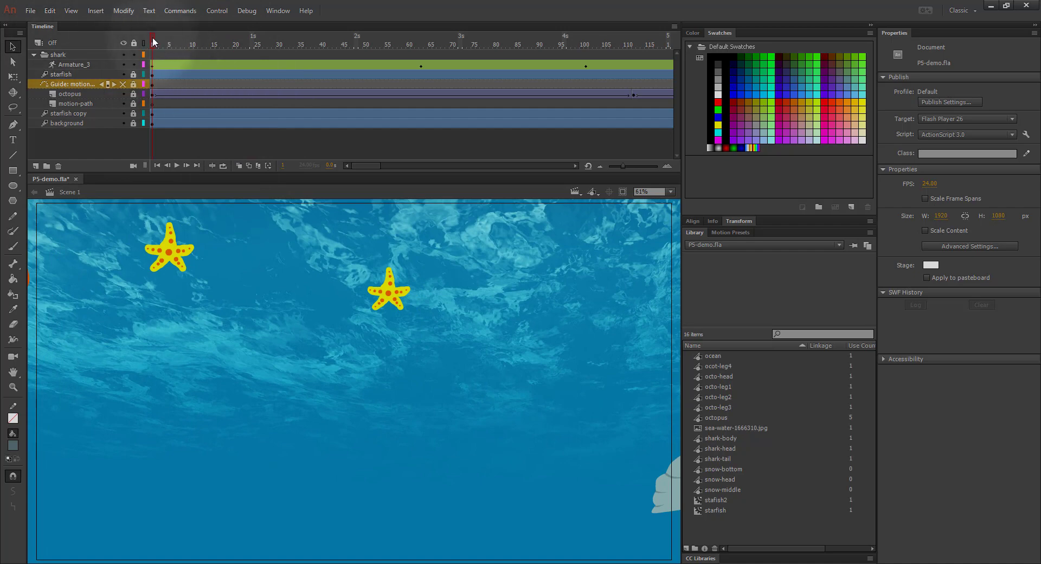